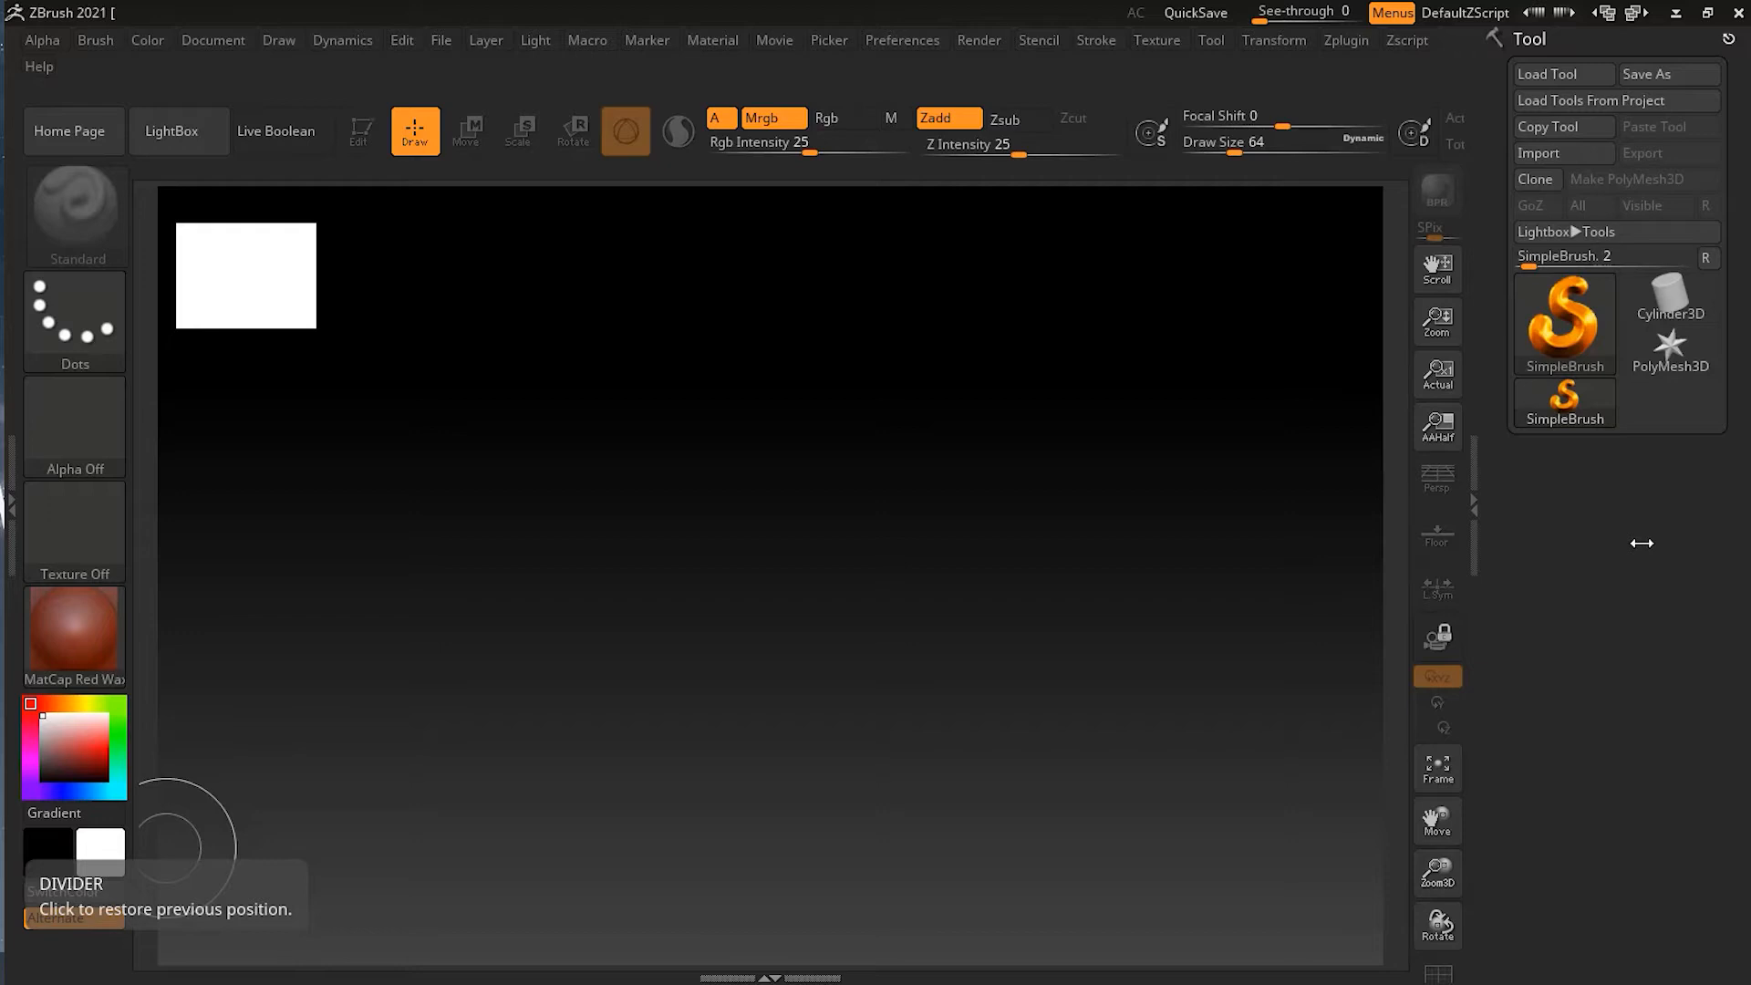
Place a Plane3D primitive on the canvas and switch it into Edit mode.
left_click(1667, 301)
left_click(1575, 342)
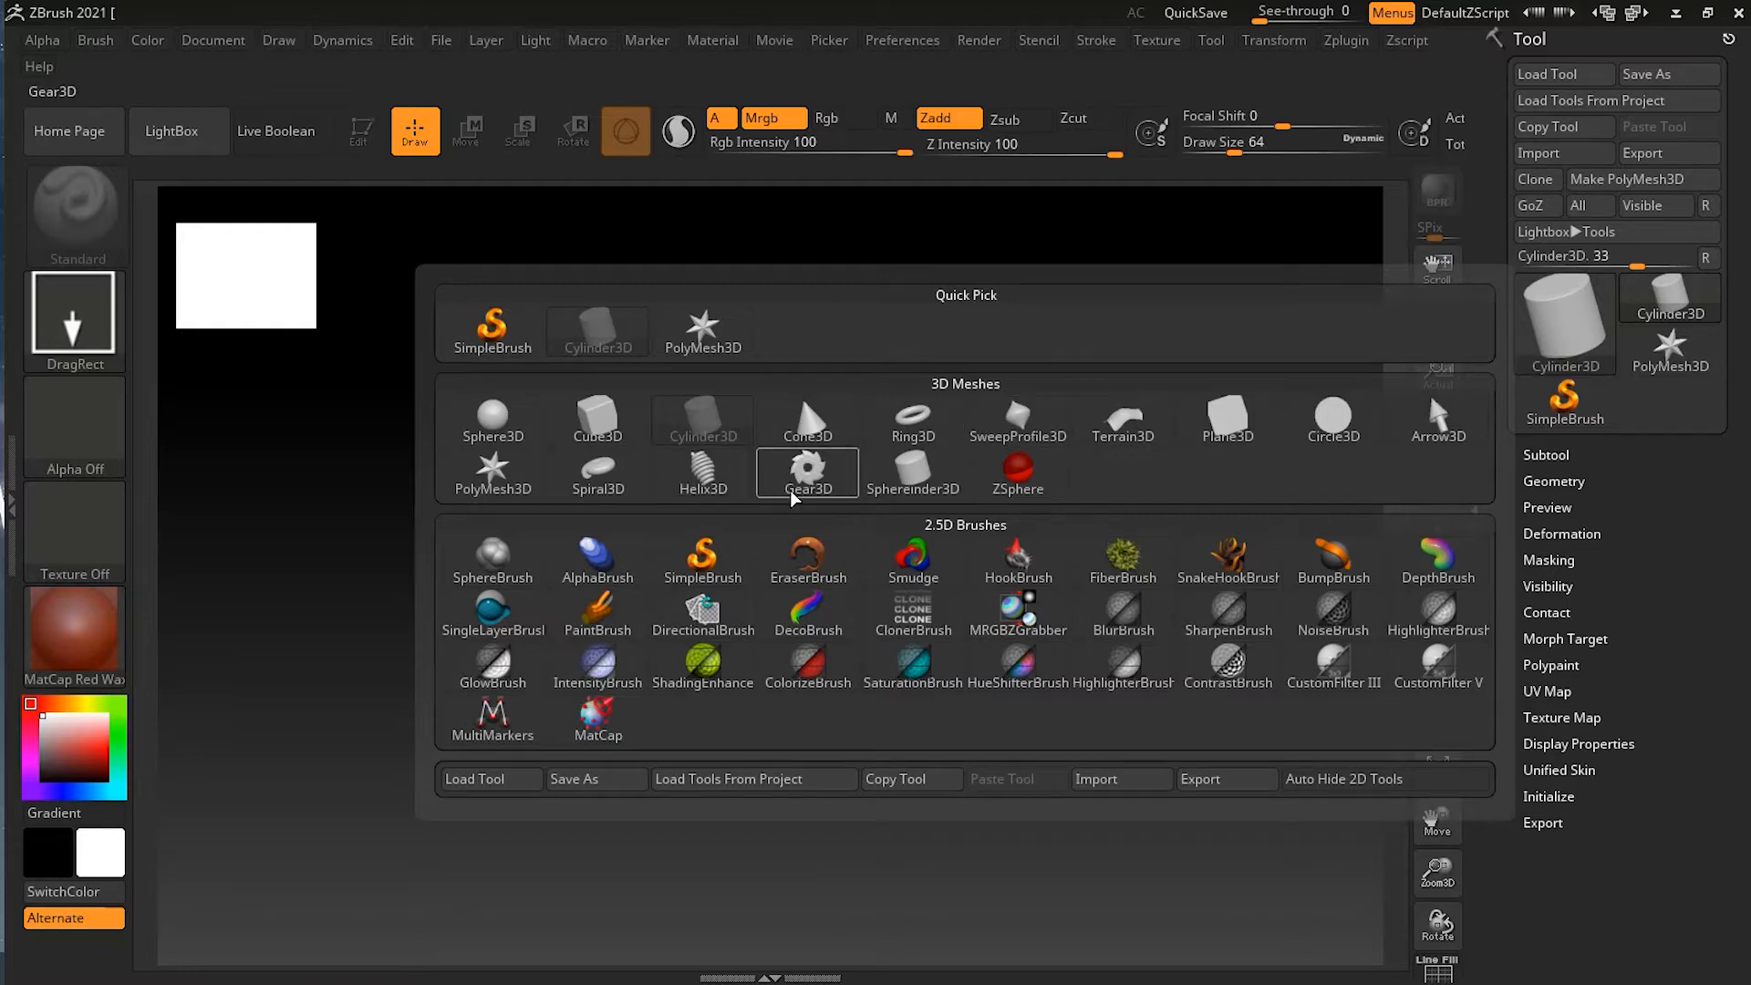
left_click(1227, 418)
left_click_drag(794, 556, 700, 876)
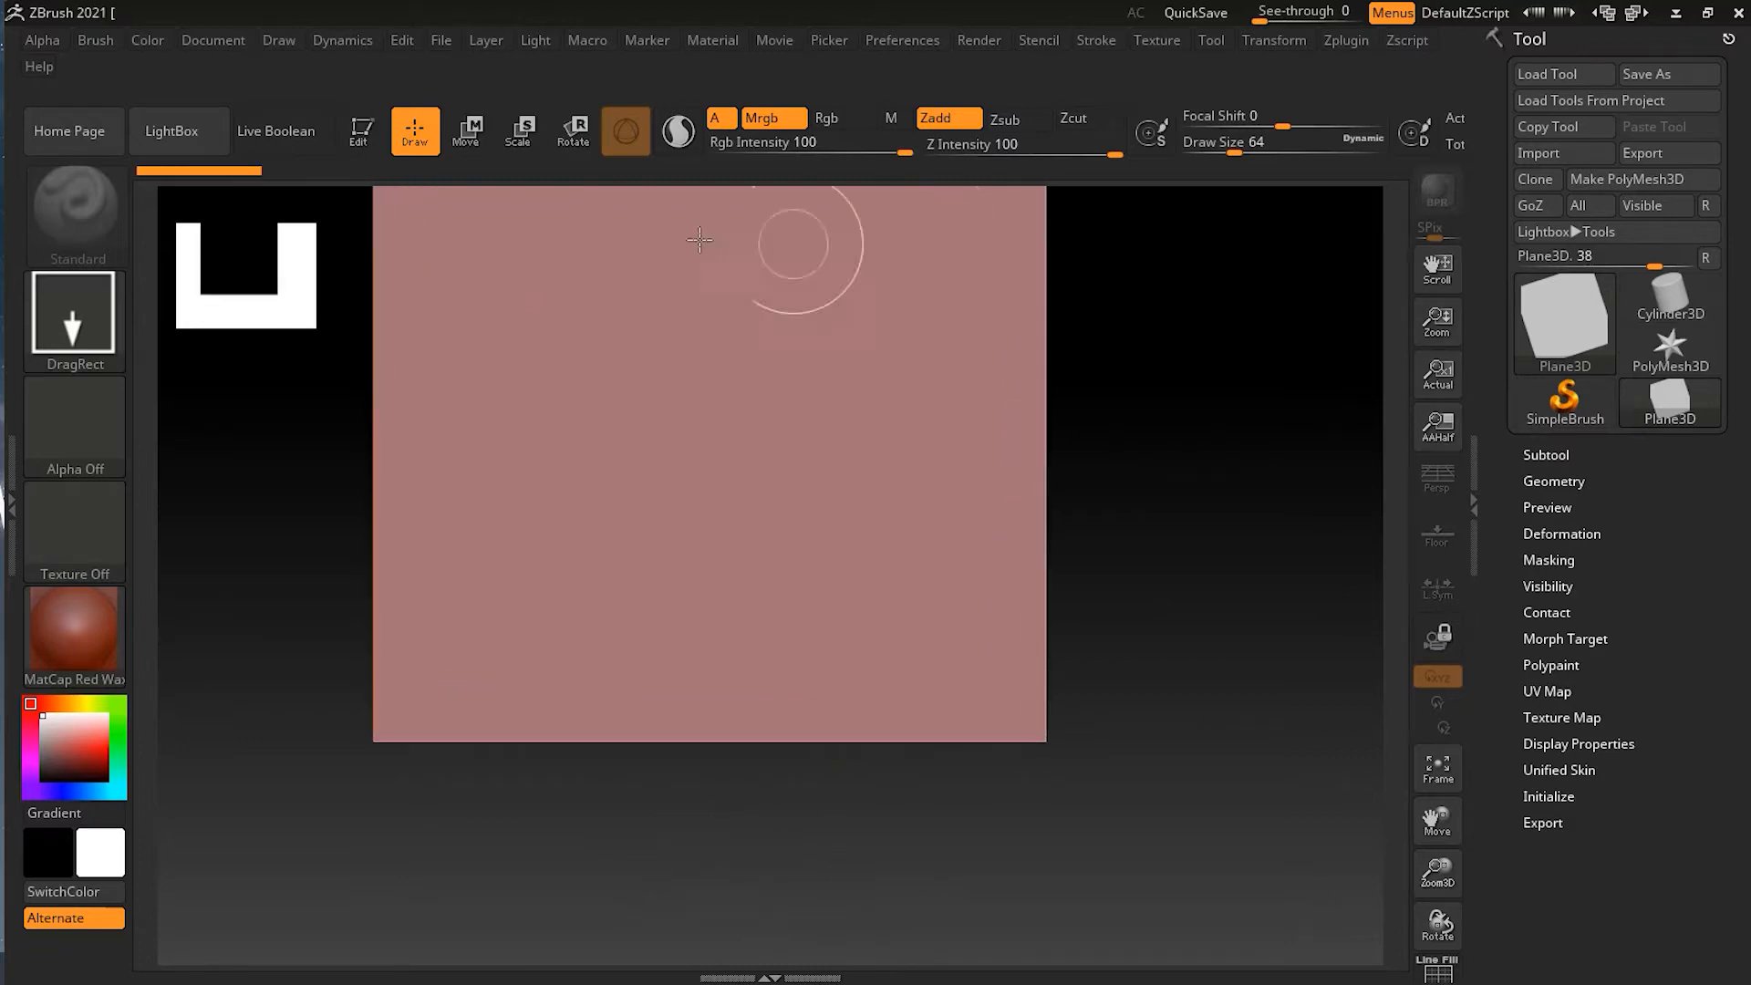
left_click(372, 128)
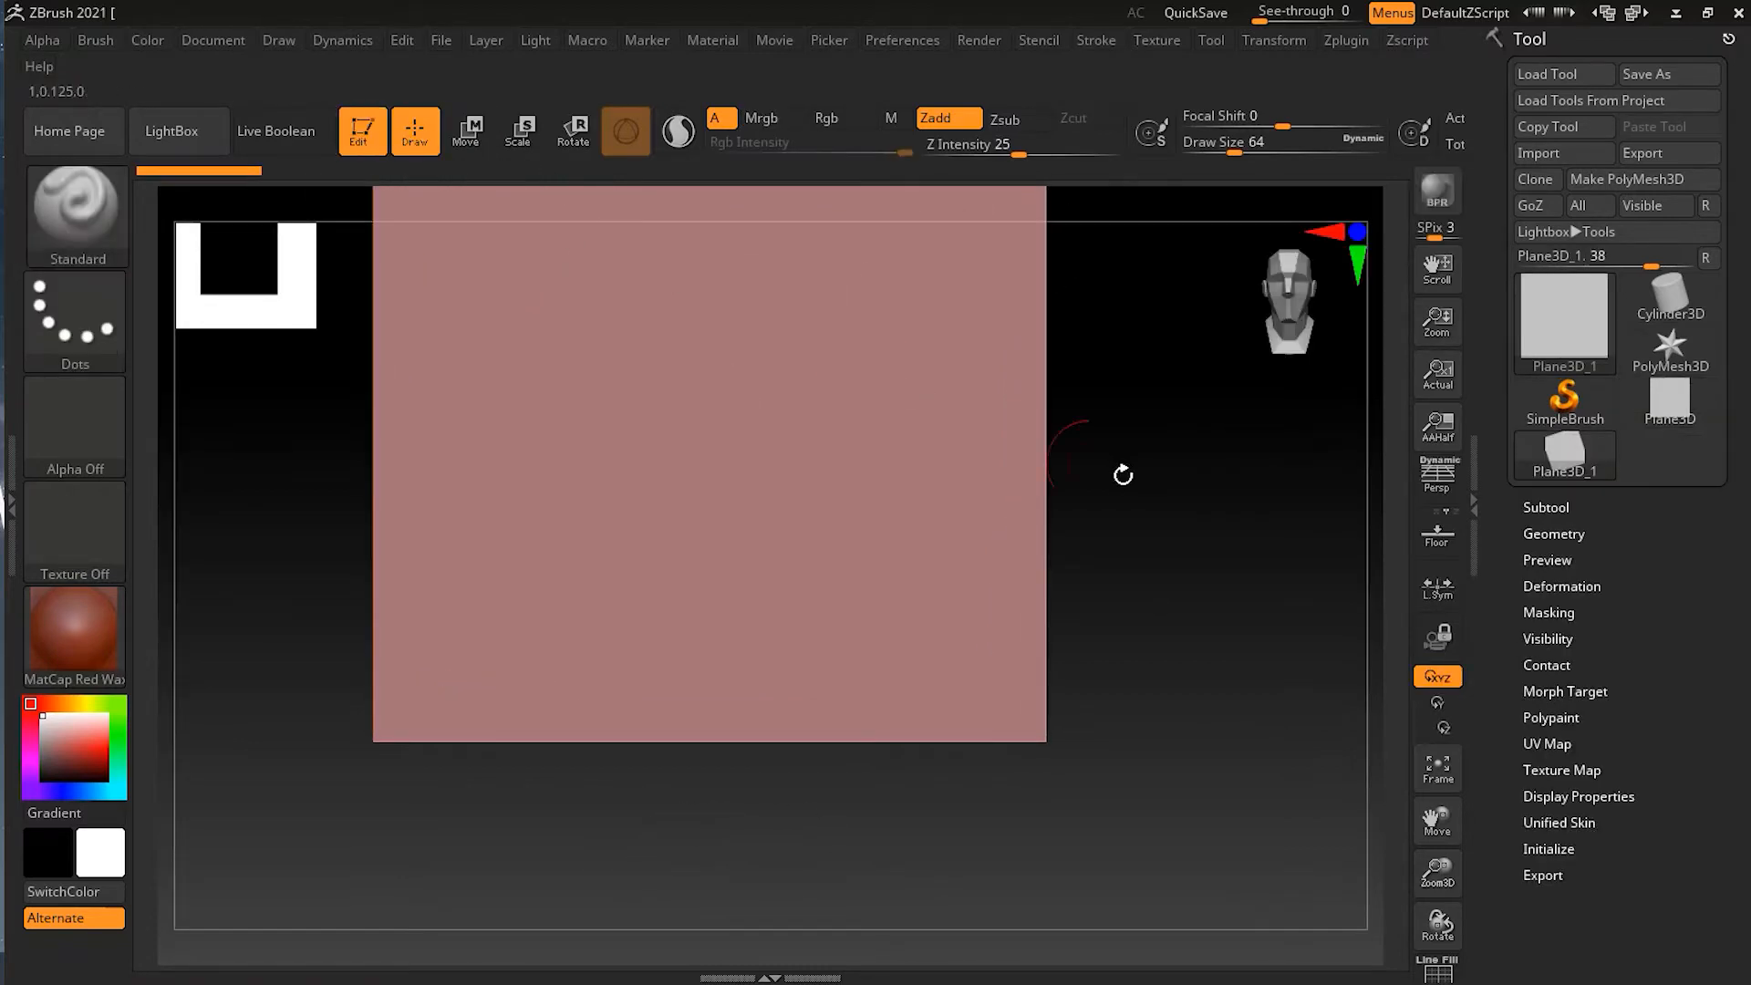
Convert the plane to a PolyMesh3D and turn on perspective display.
mouse_move(1085, 496)
left_mouse_down()
mouse_move(1091, 566)
mouse_move(1055, 508)
left_mouse_up()
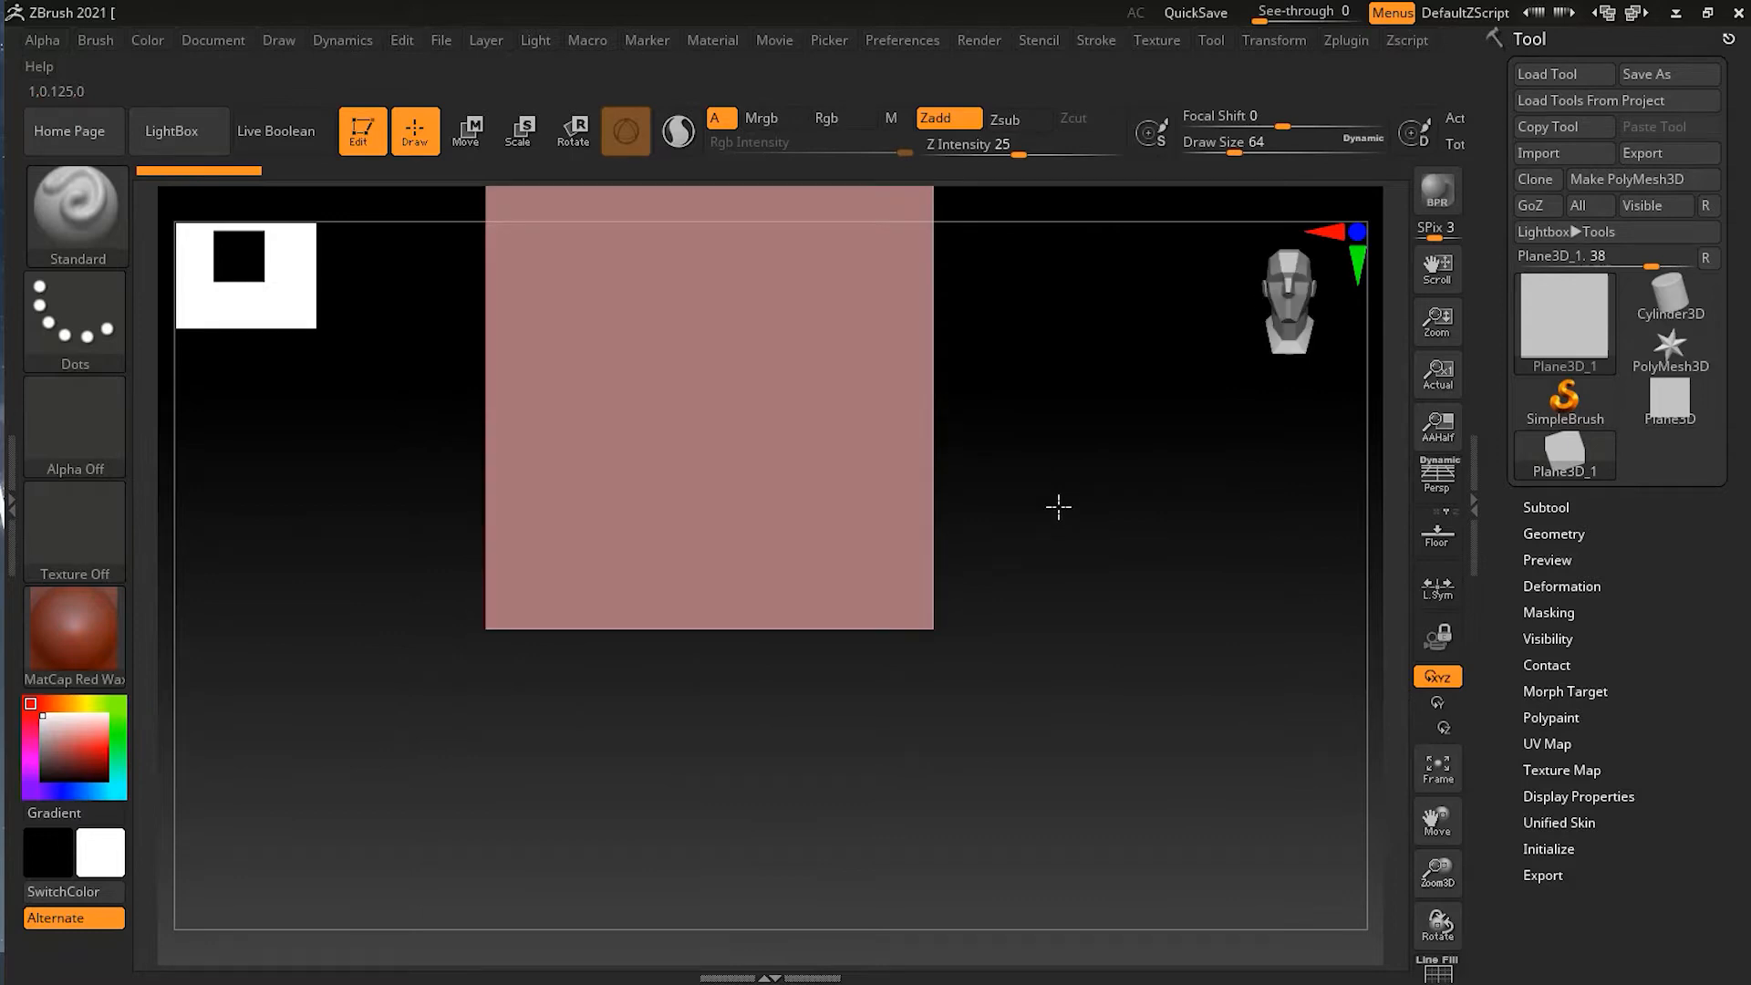
left_click(1662, 180)
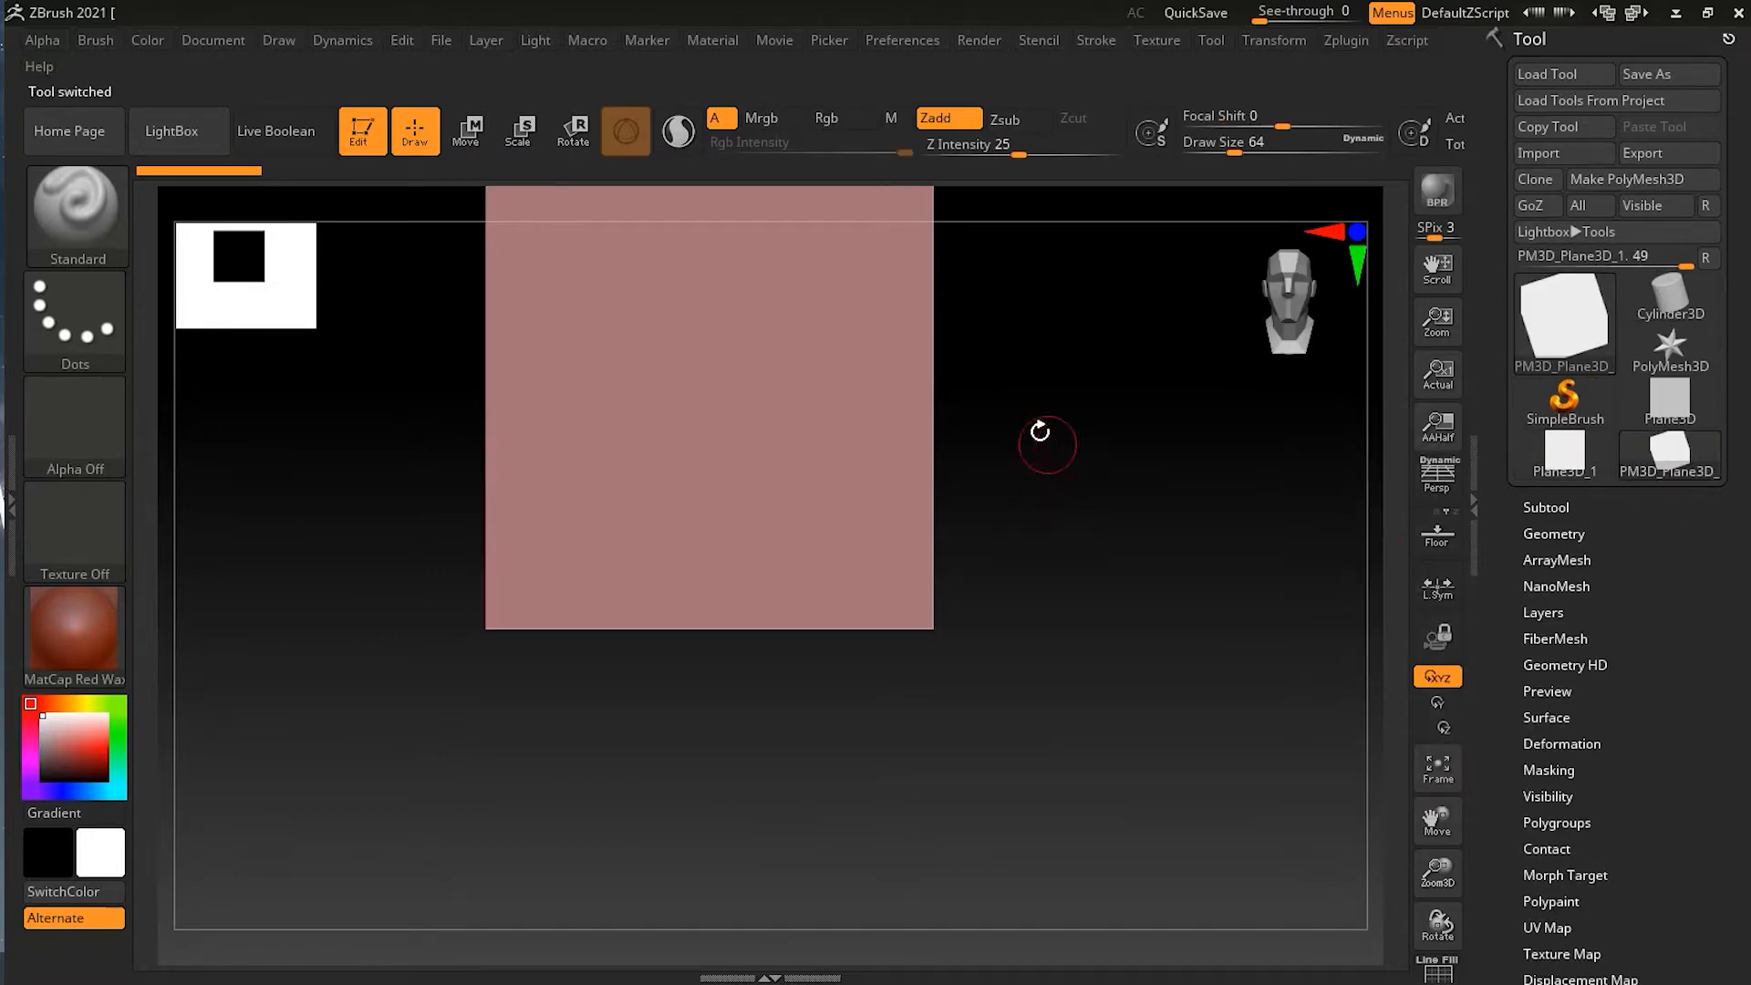
left_click_drag(1023, 552, 1185, 684)
left_click(1437, 476)
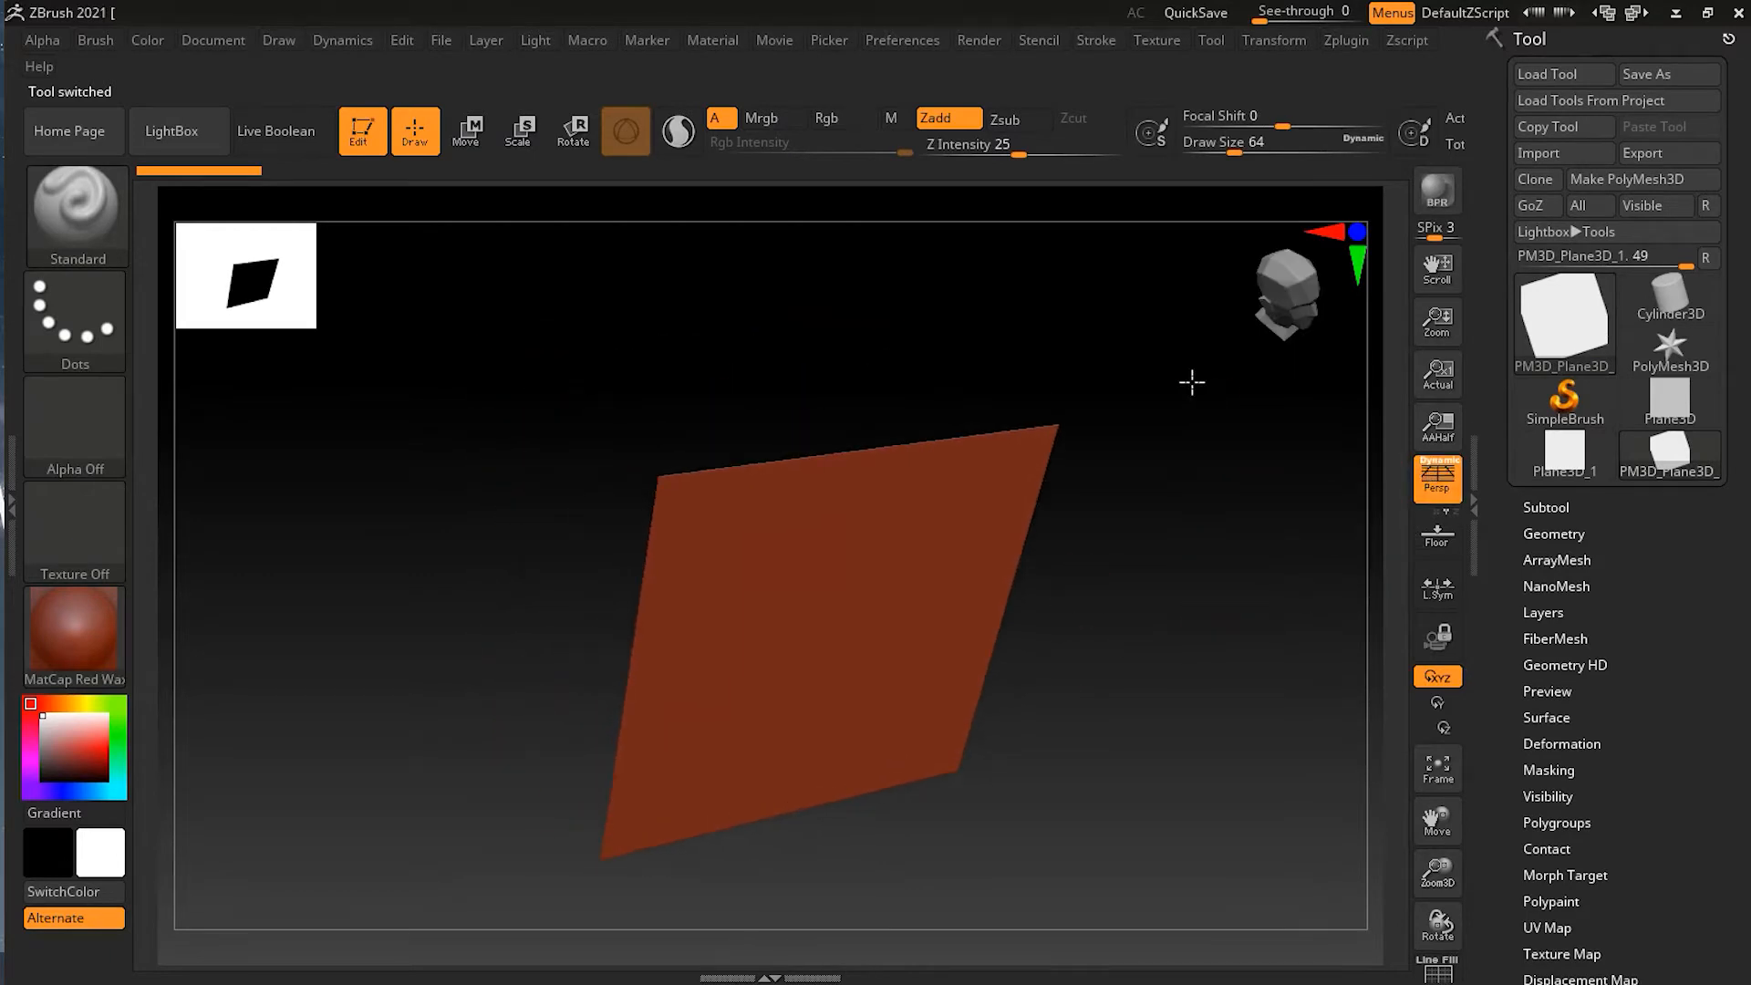
Dock the Dynamics palette beside the canvas.
mouse_move(1182, 380)
left_mouse_down()
mouse_move(1180, 336)
mouse_move(1174, 521)
mouse_move(1223, 742)
mouse_move(1239, 754)
mouse_move(1243, 739)
mouse_move(1255, 782)
mouse_move(1204, 574)
mouse_move(1067, 367)
mouse_move(1058, 409)
mouse_move(1165, 508)
mouse_move(1157, 484)
mouse_move(1165, 515)
left_mouse_up()
left_click(361, 41)
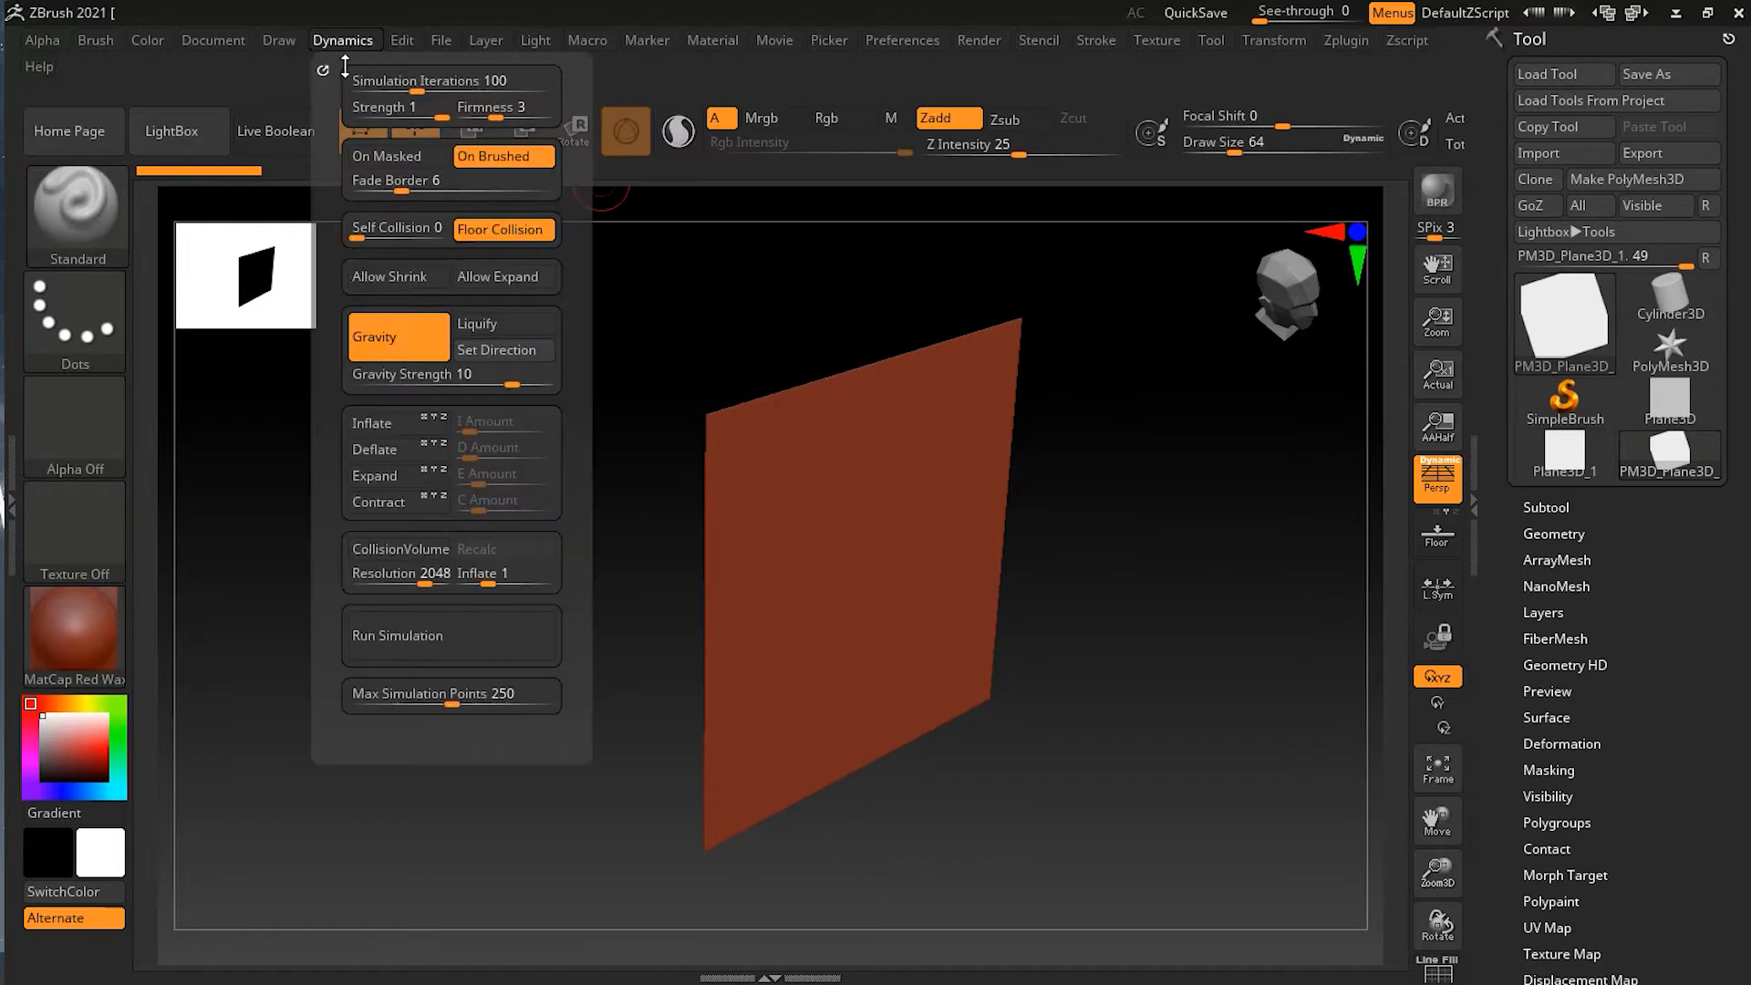
left_click(323, 68)
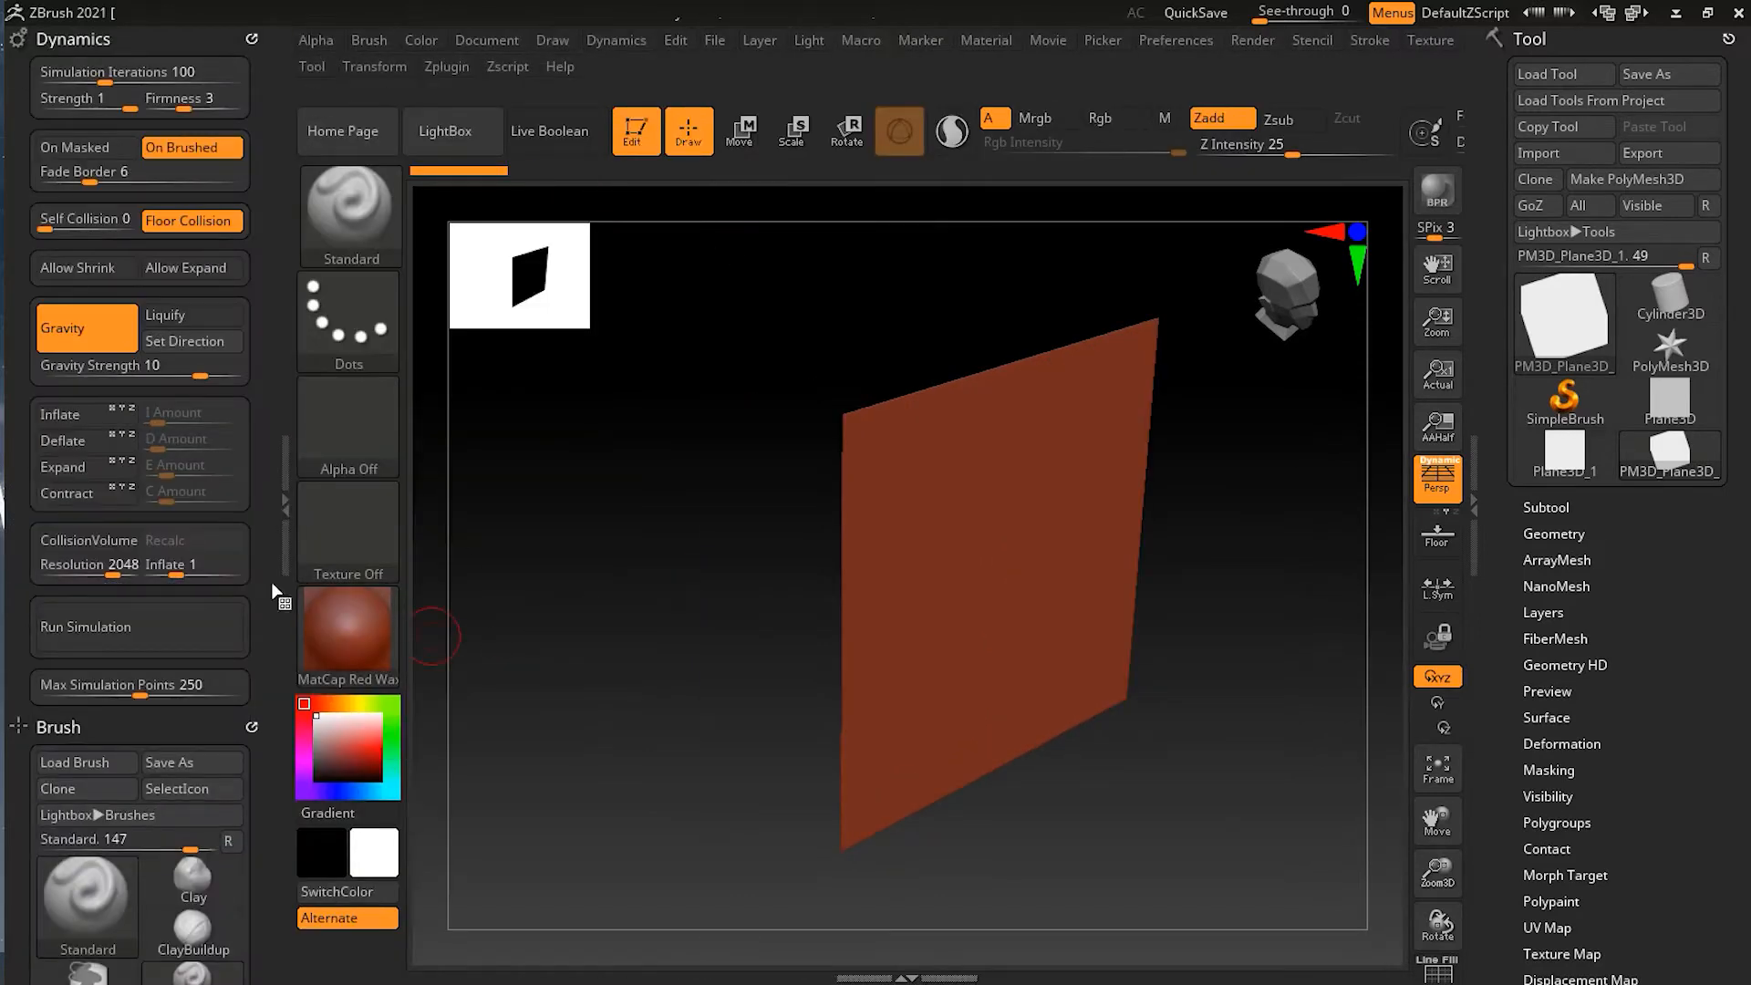
Try the gravity simulation with floor collision on the plane and undo the collapse.
left_click(190, 633)
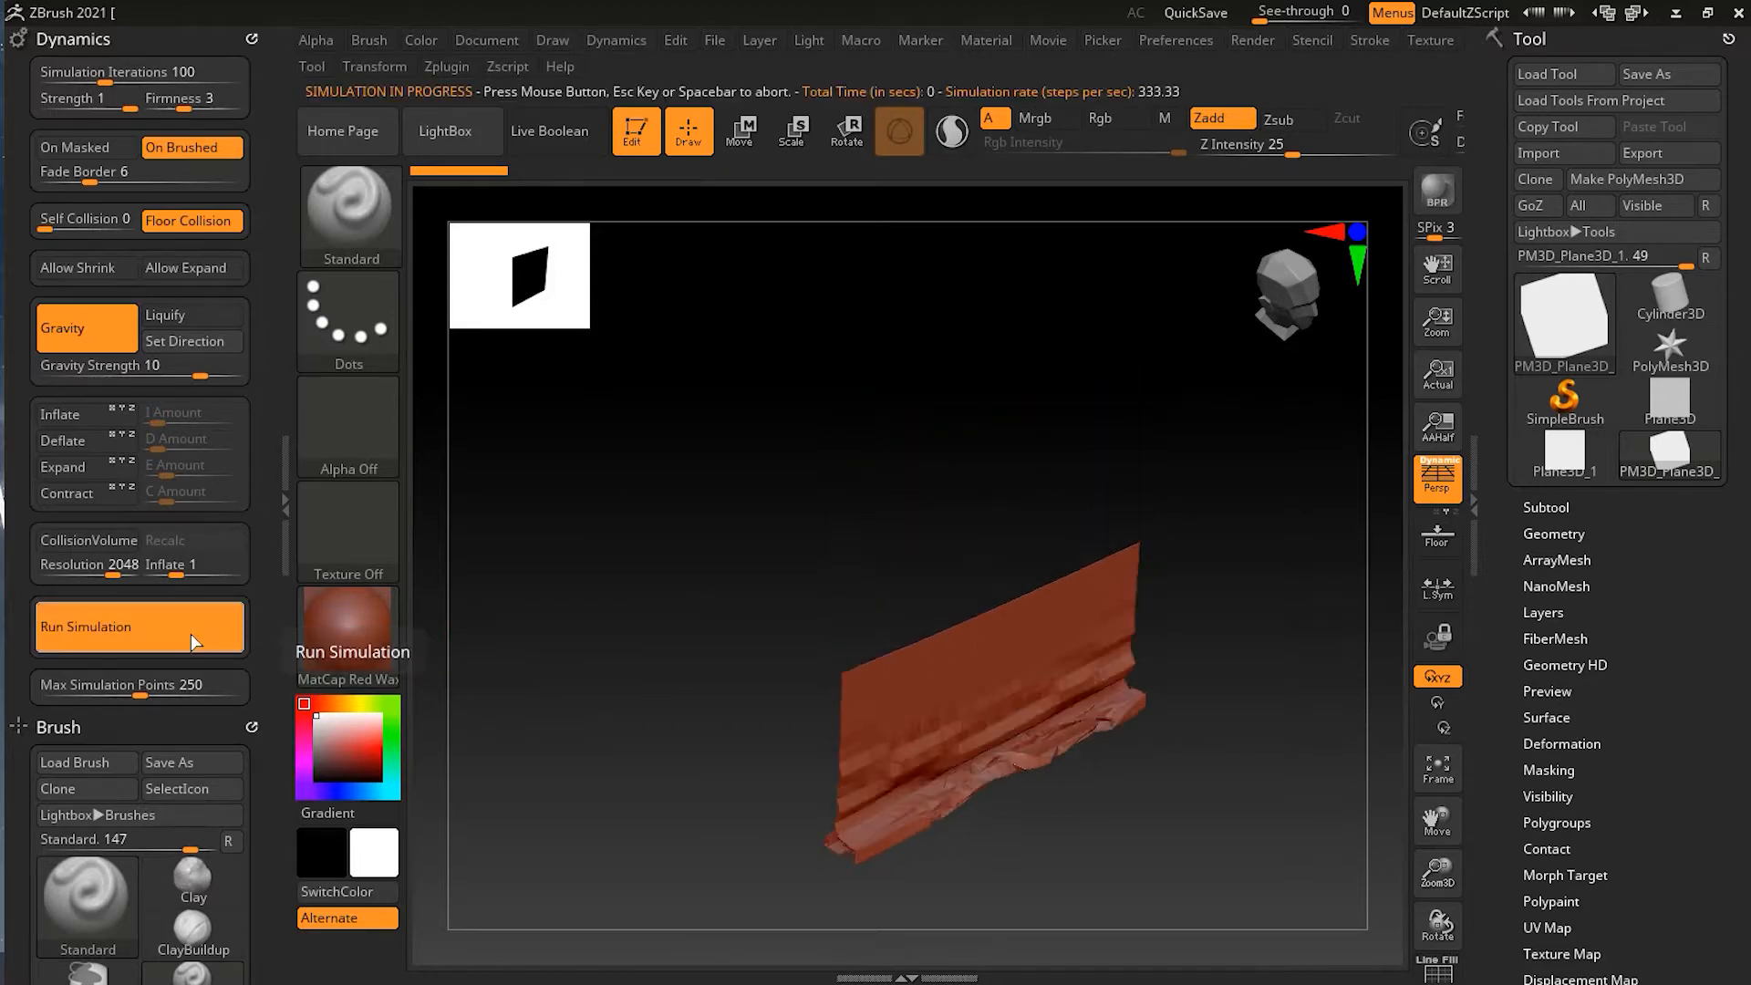
left_click(189, 633)
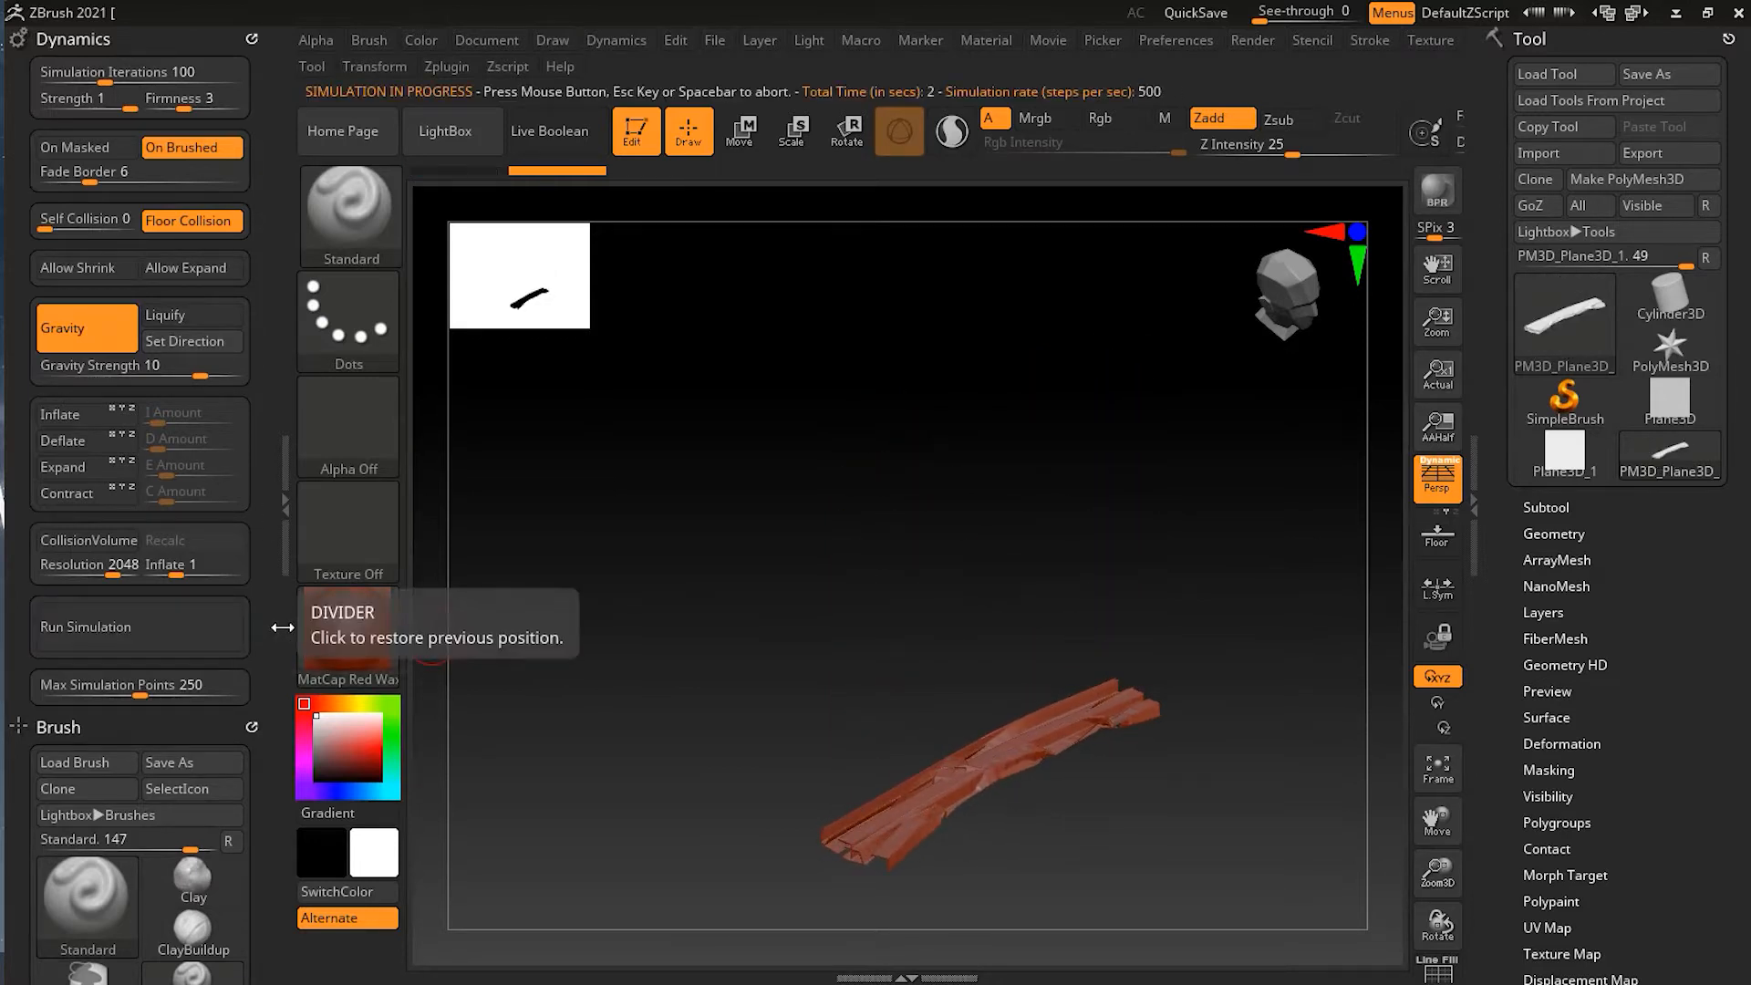
key("ctrl+z")
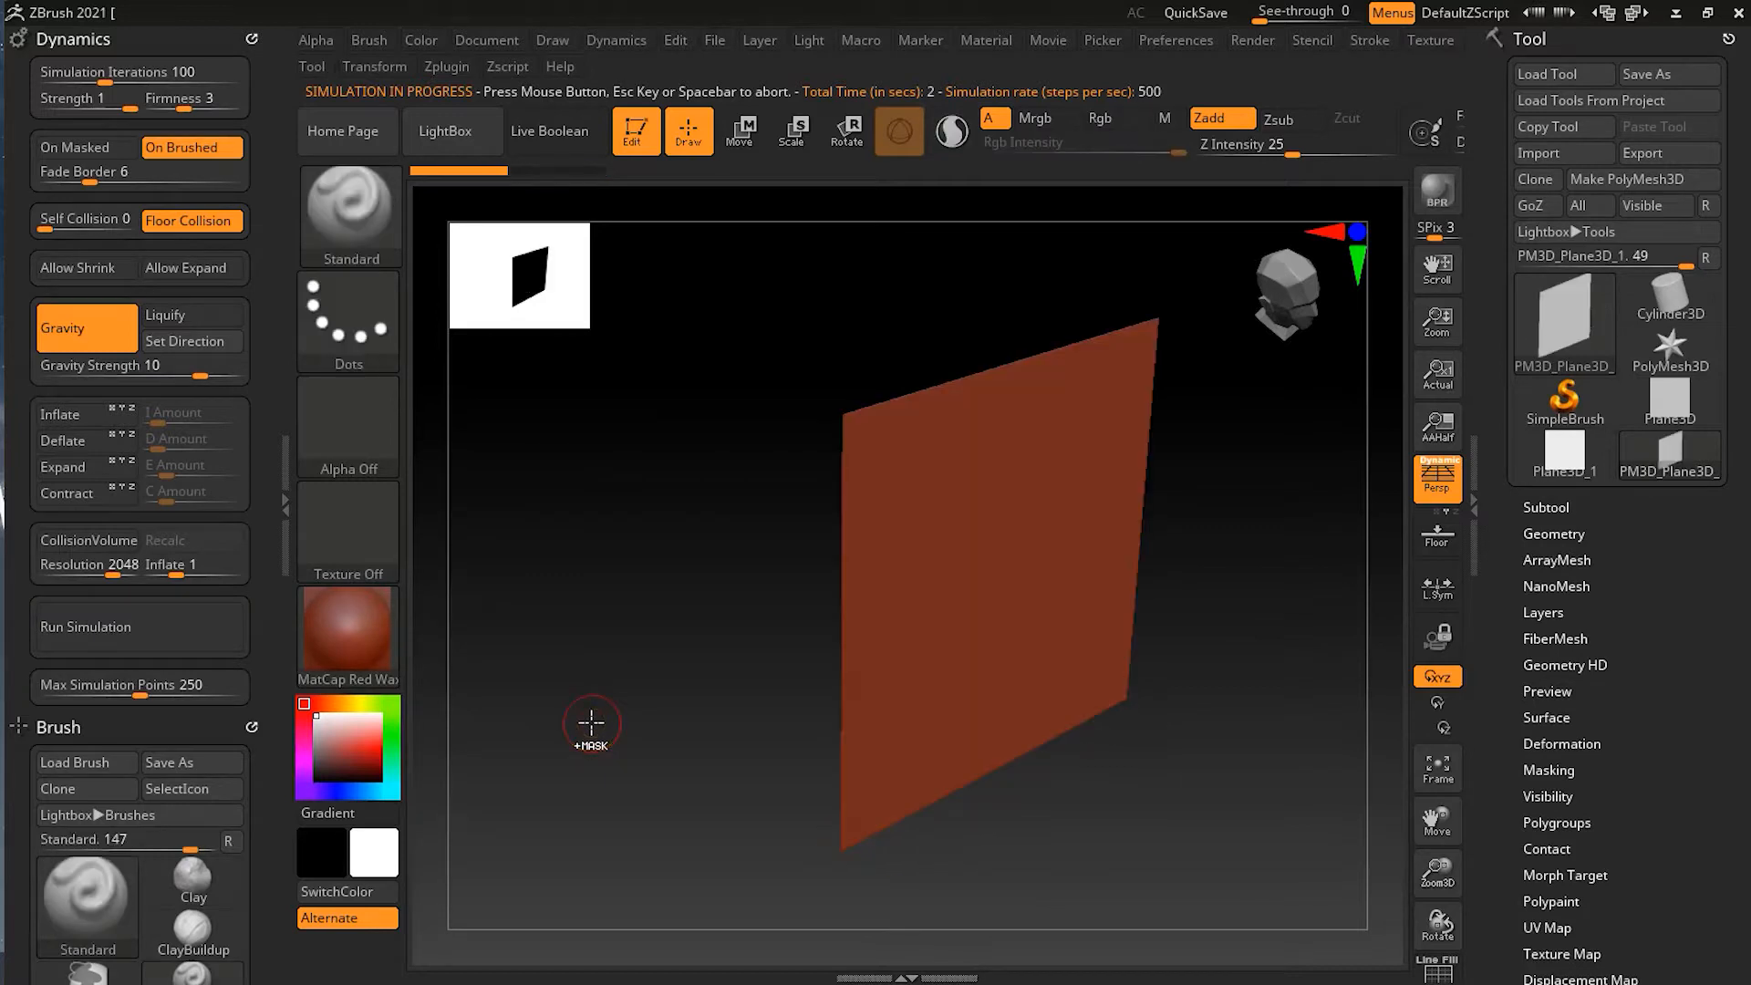
Turn off Gravity and enable Inflate, try the simulation on the single-sided plane, and undo that run.
left_click(117, 323)
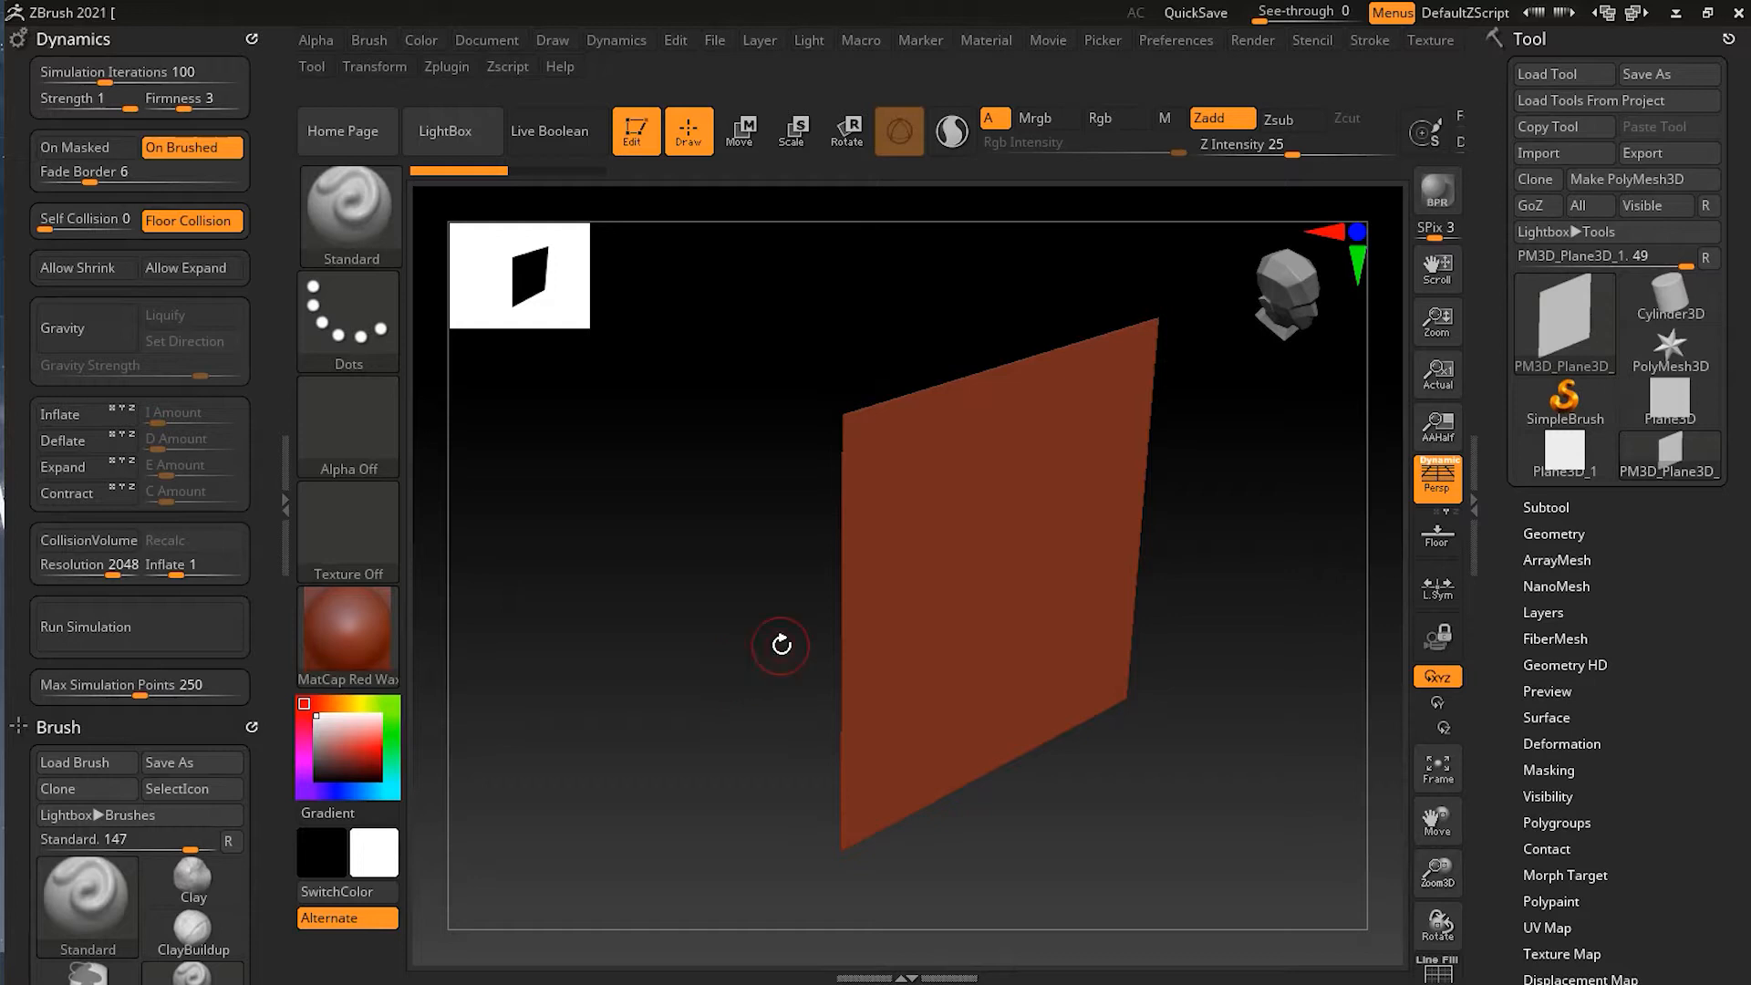
left_click(84, 416)
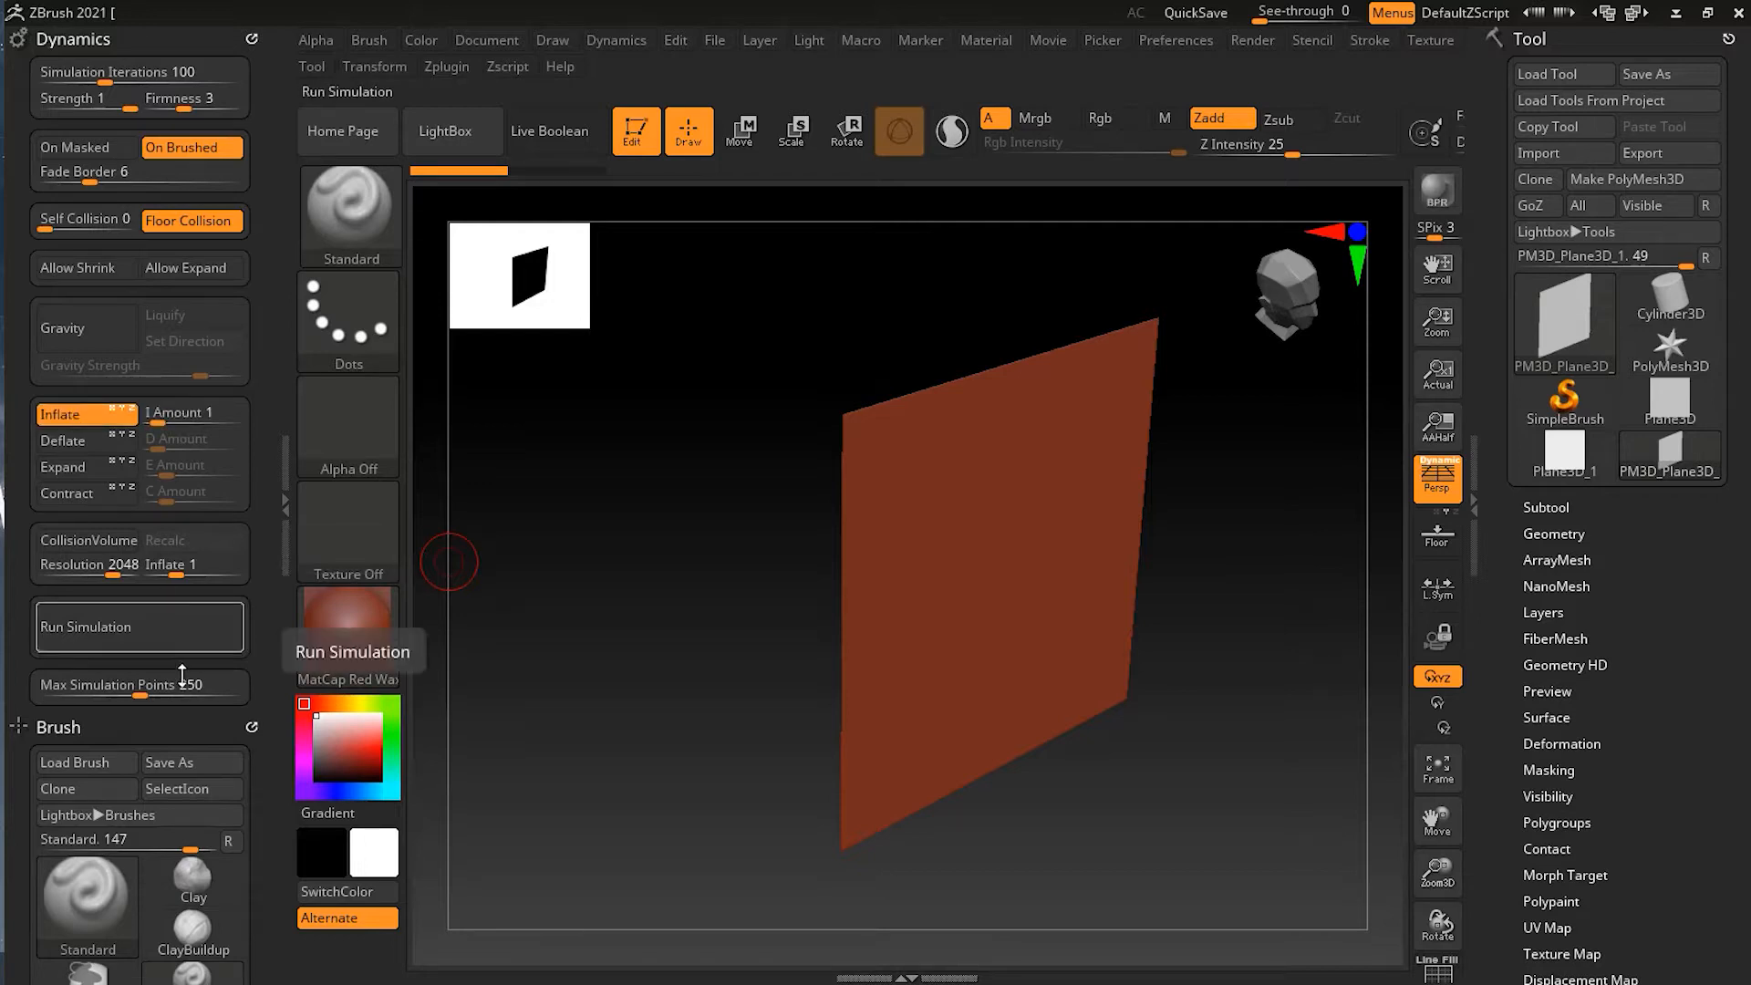
left_click(148, 637)
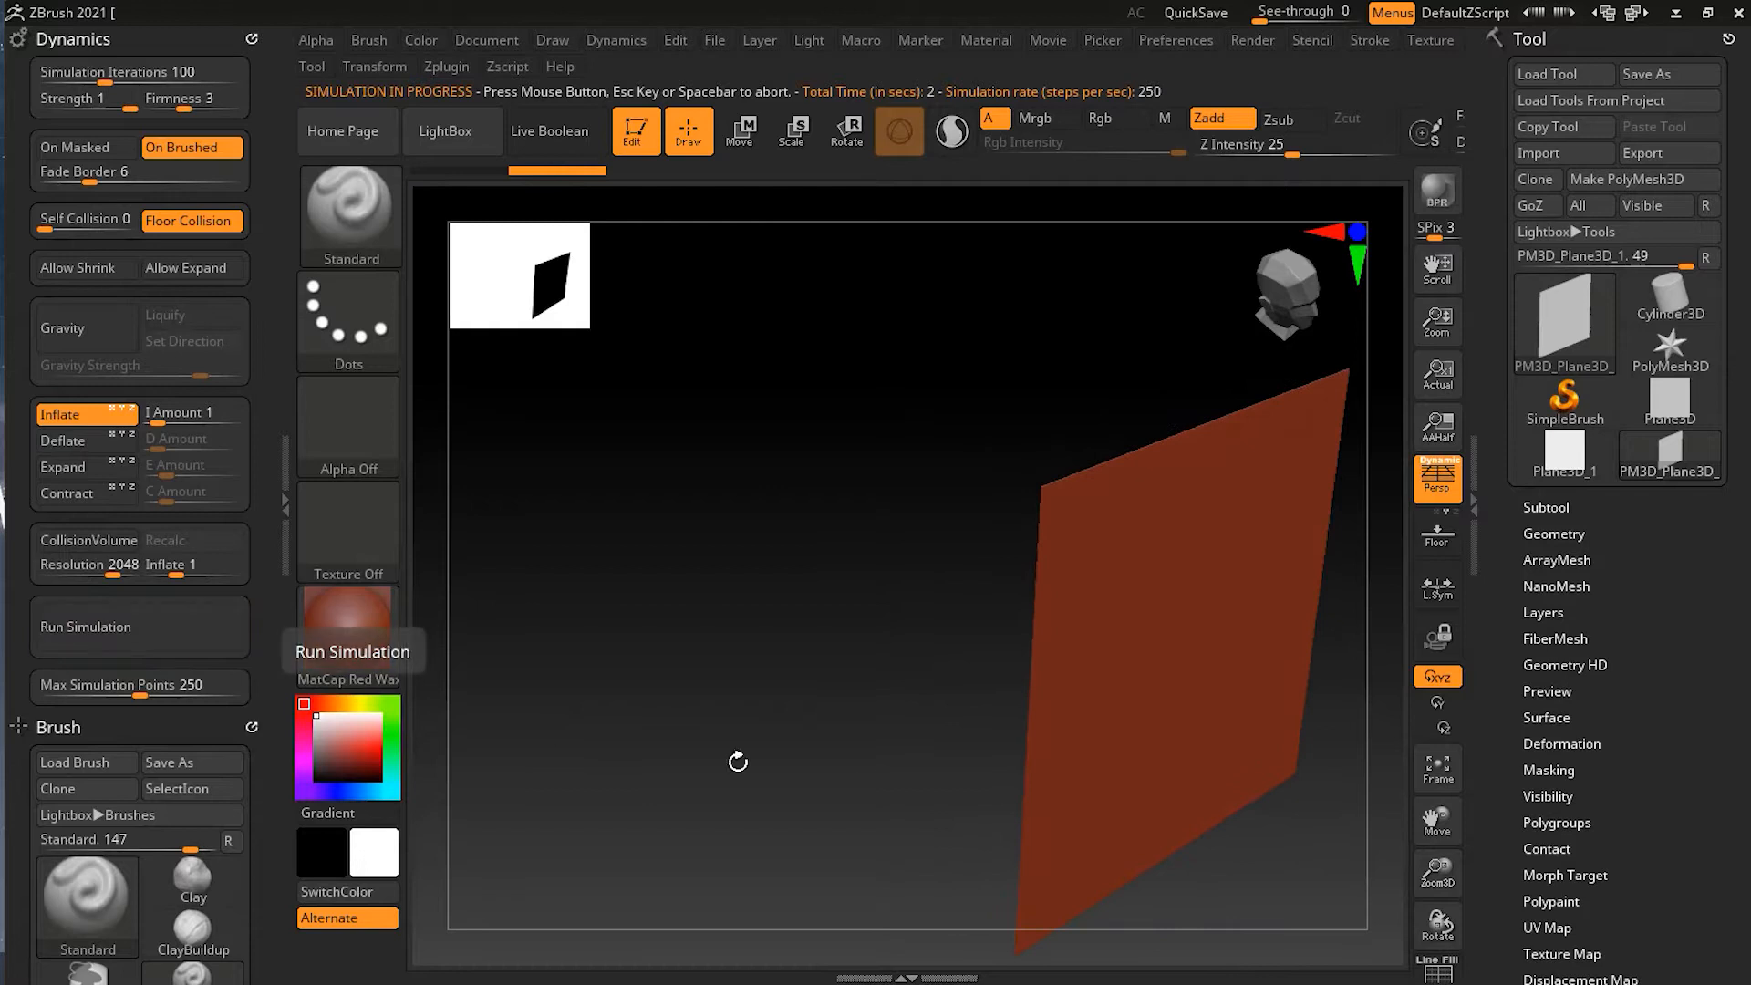
key("ctrl+z")
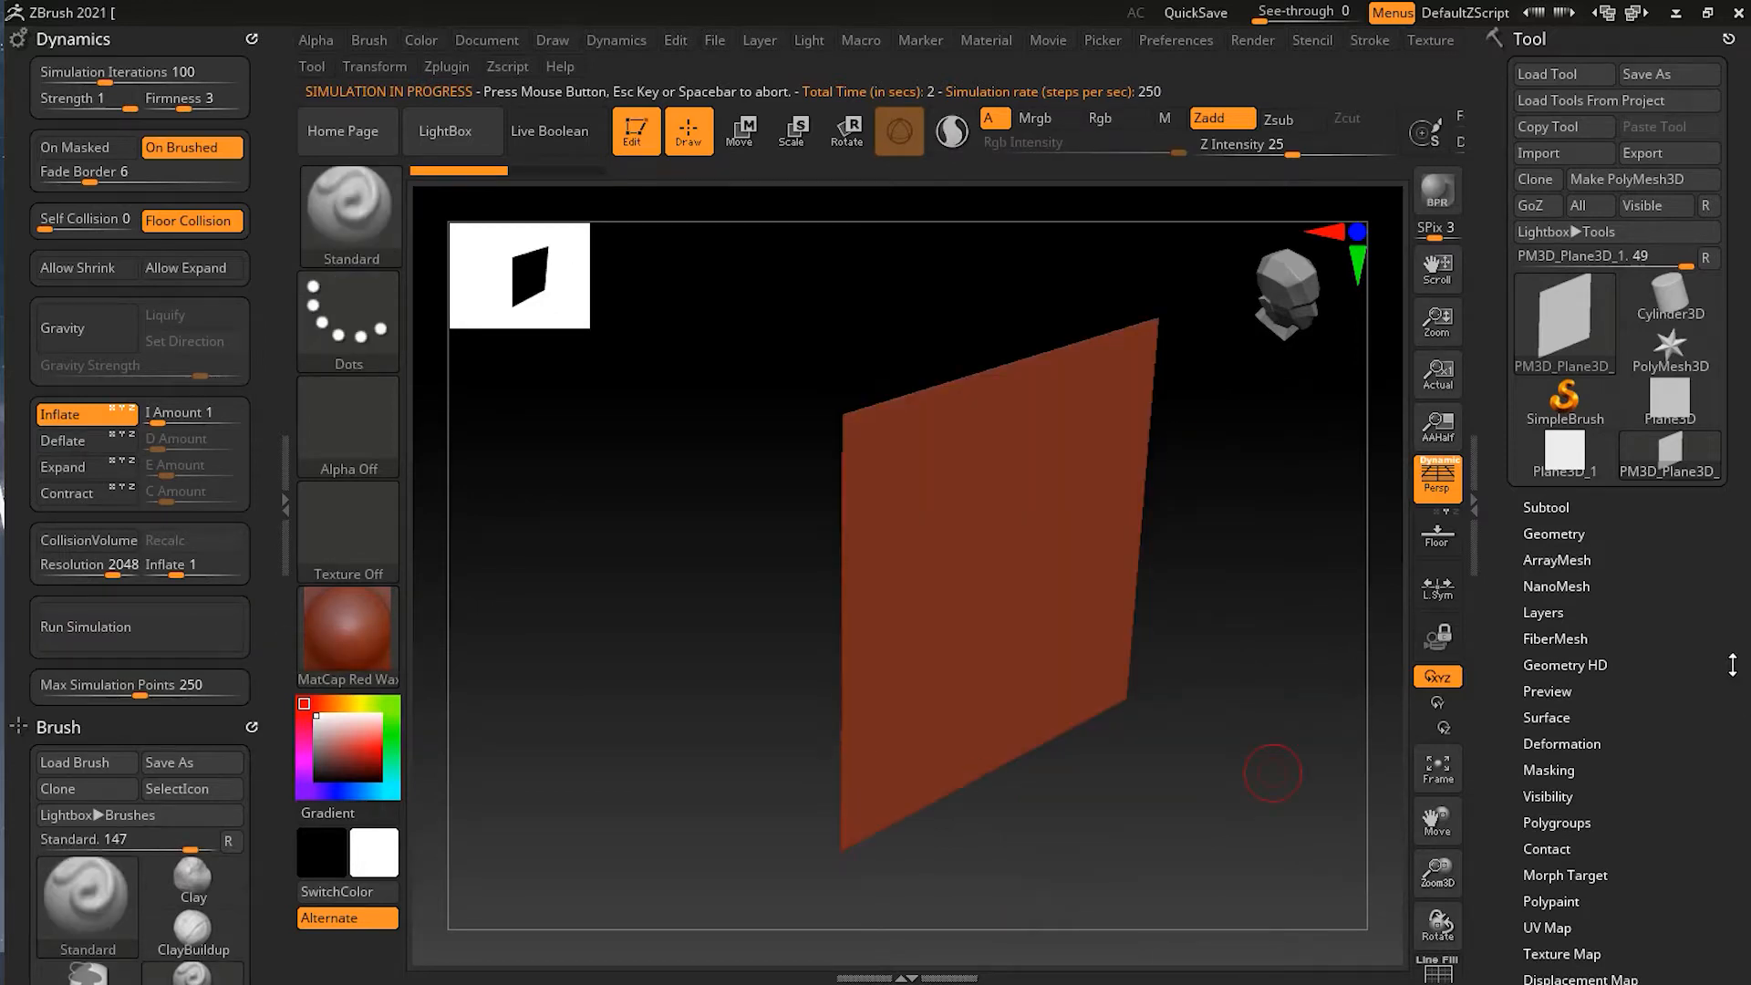
Enable Dynamic Subdiv on the plane and give it a thickness of 0.01947.
scroll(1678, 624, "down", 3)
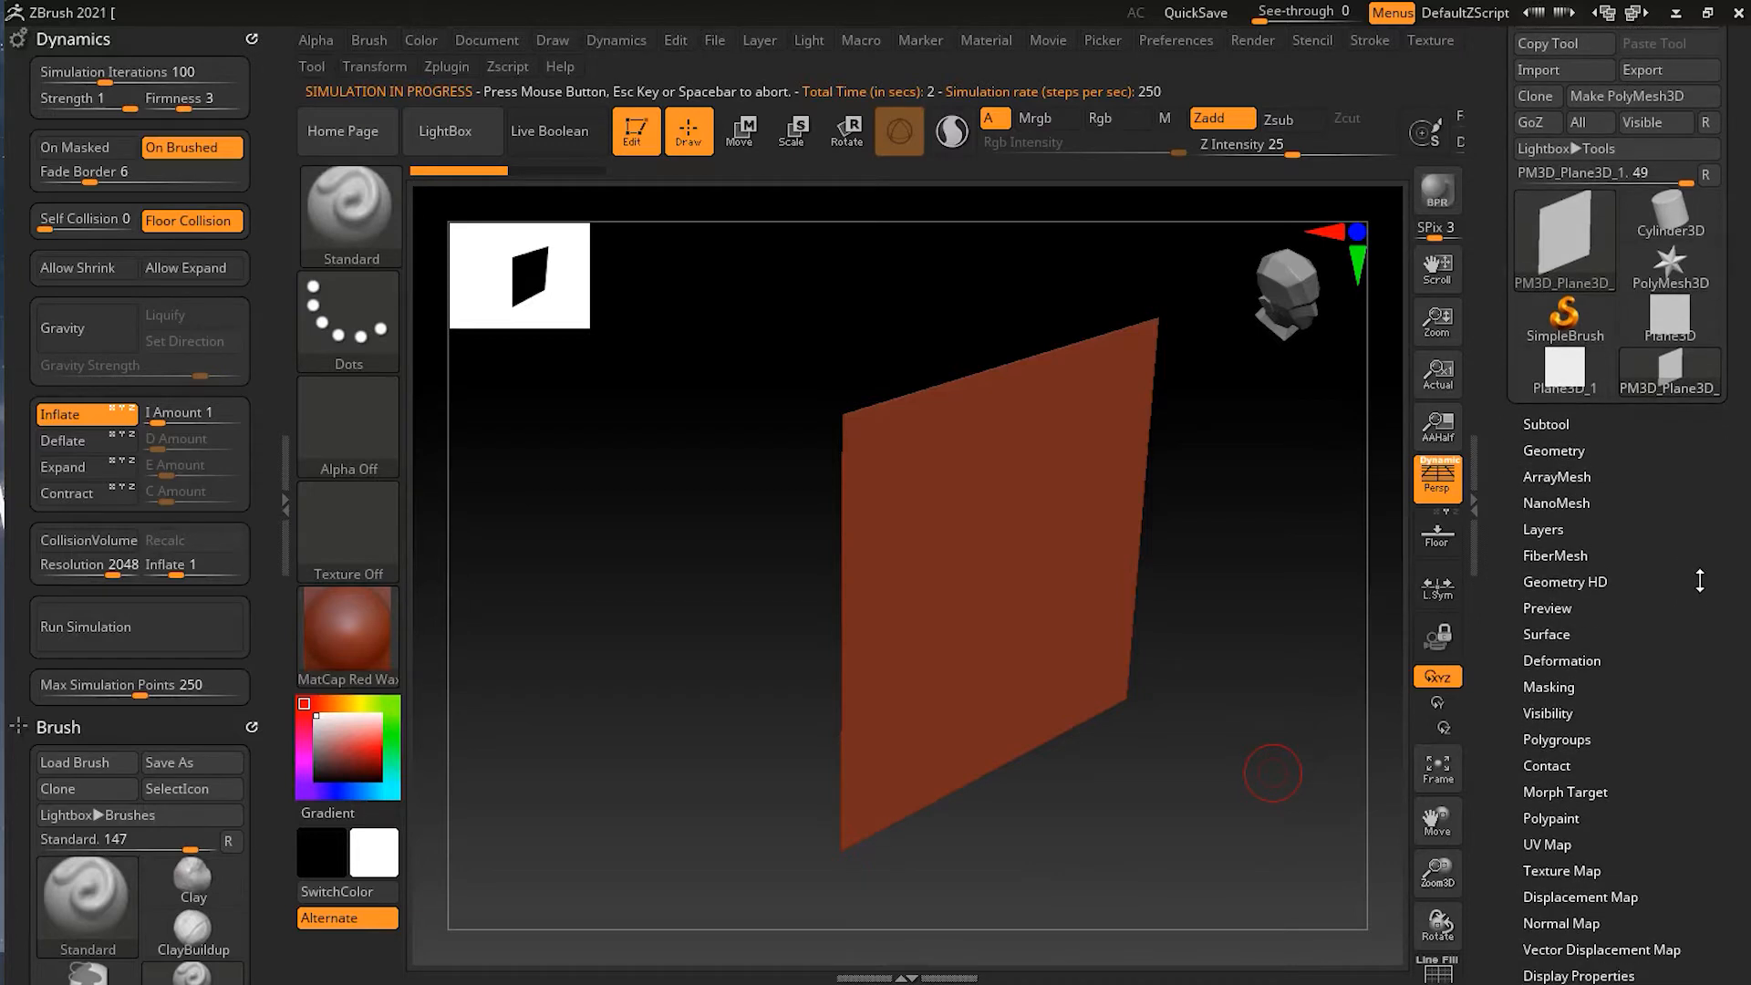
left_click(1570, 450)
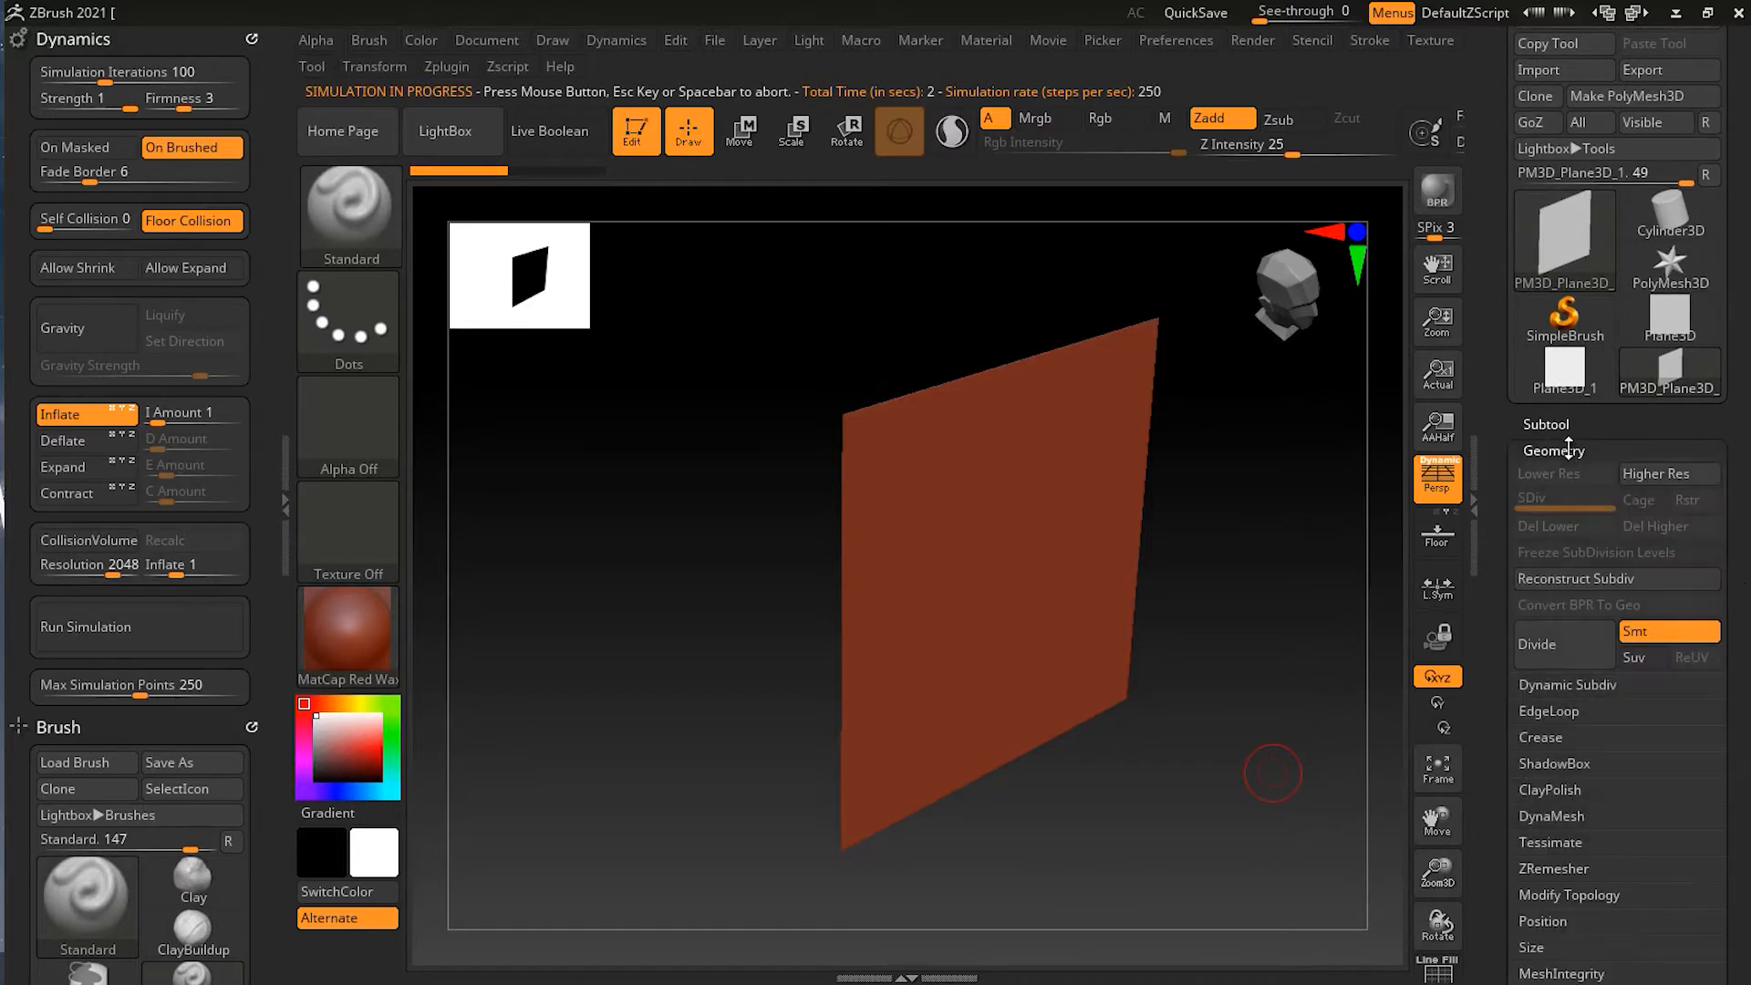
left_click(1589, 687)
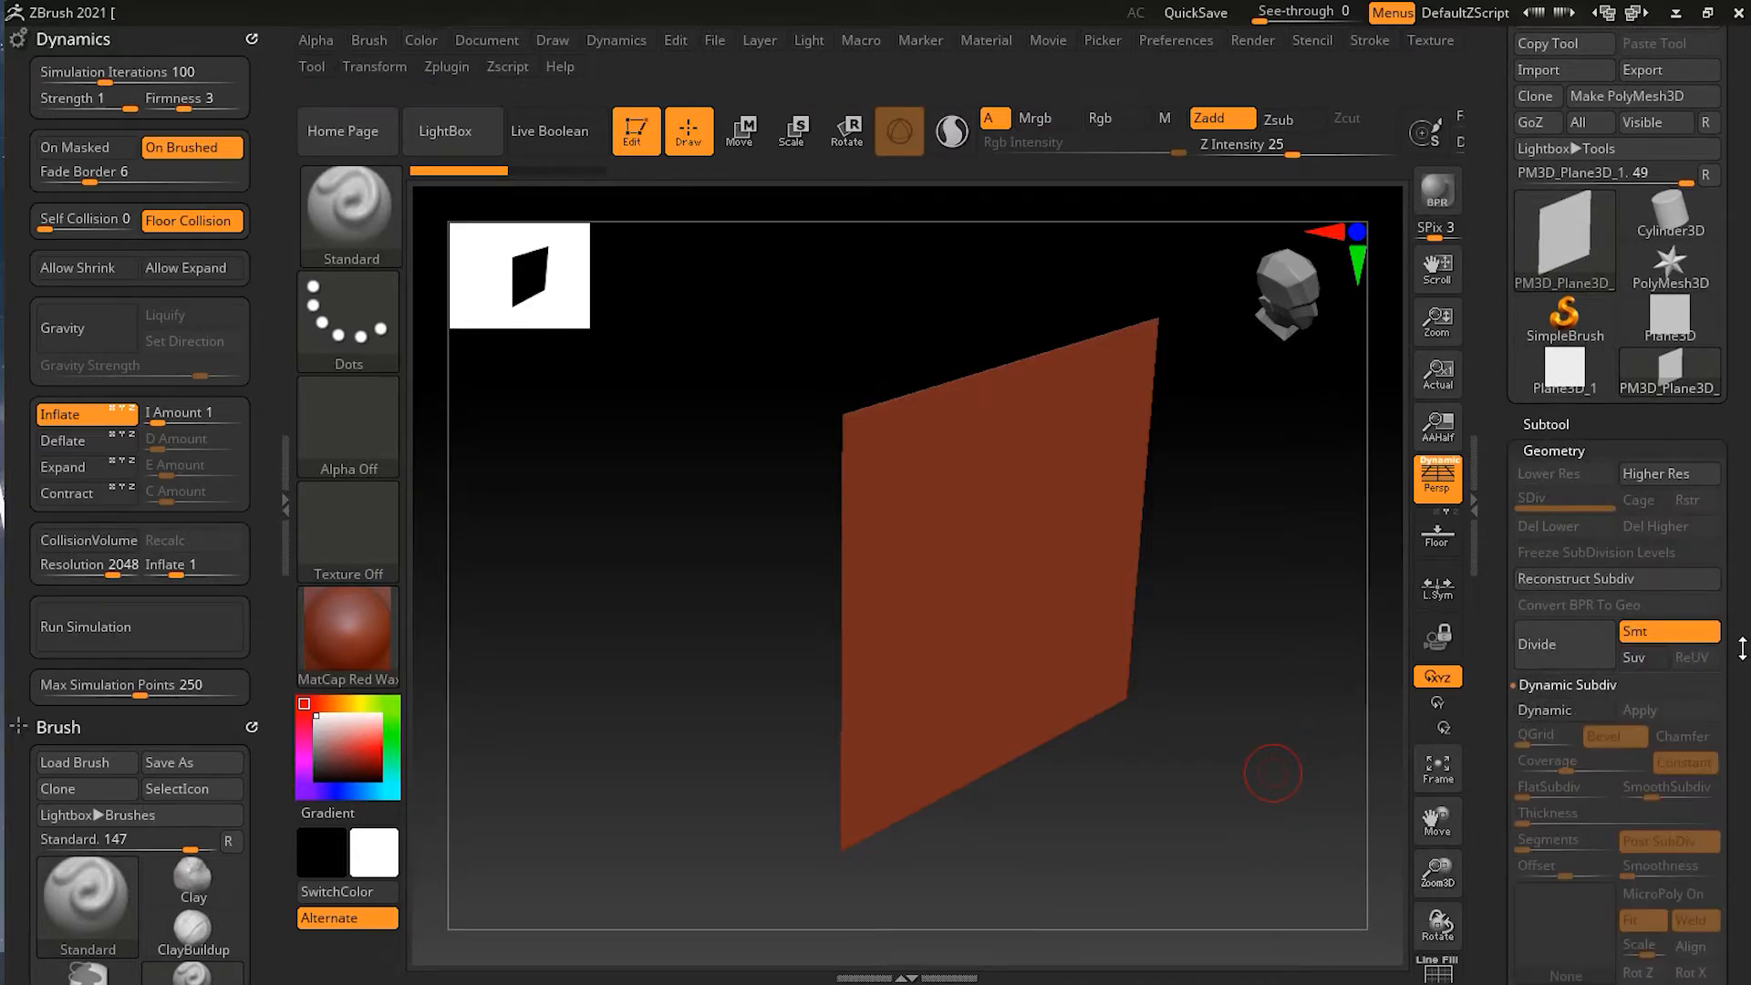
scroll(1568, 547, "down", 5)
left_click(1563, 493)
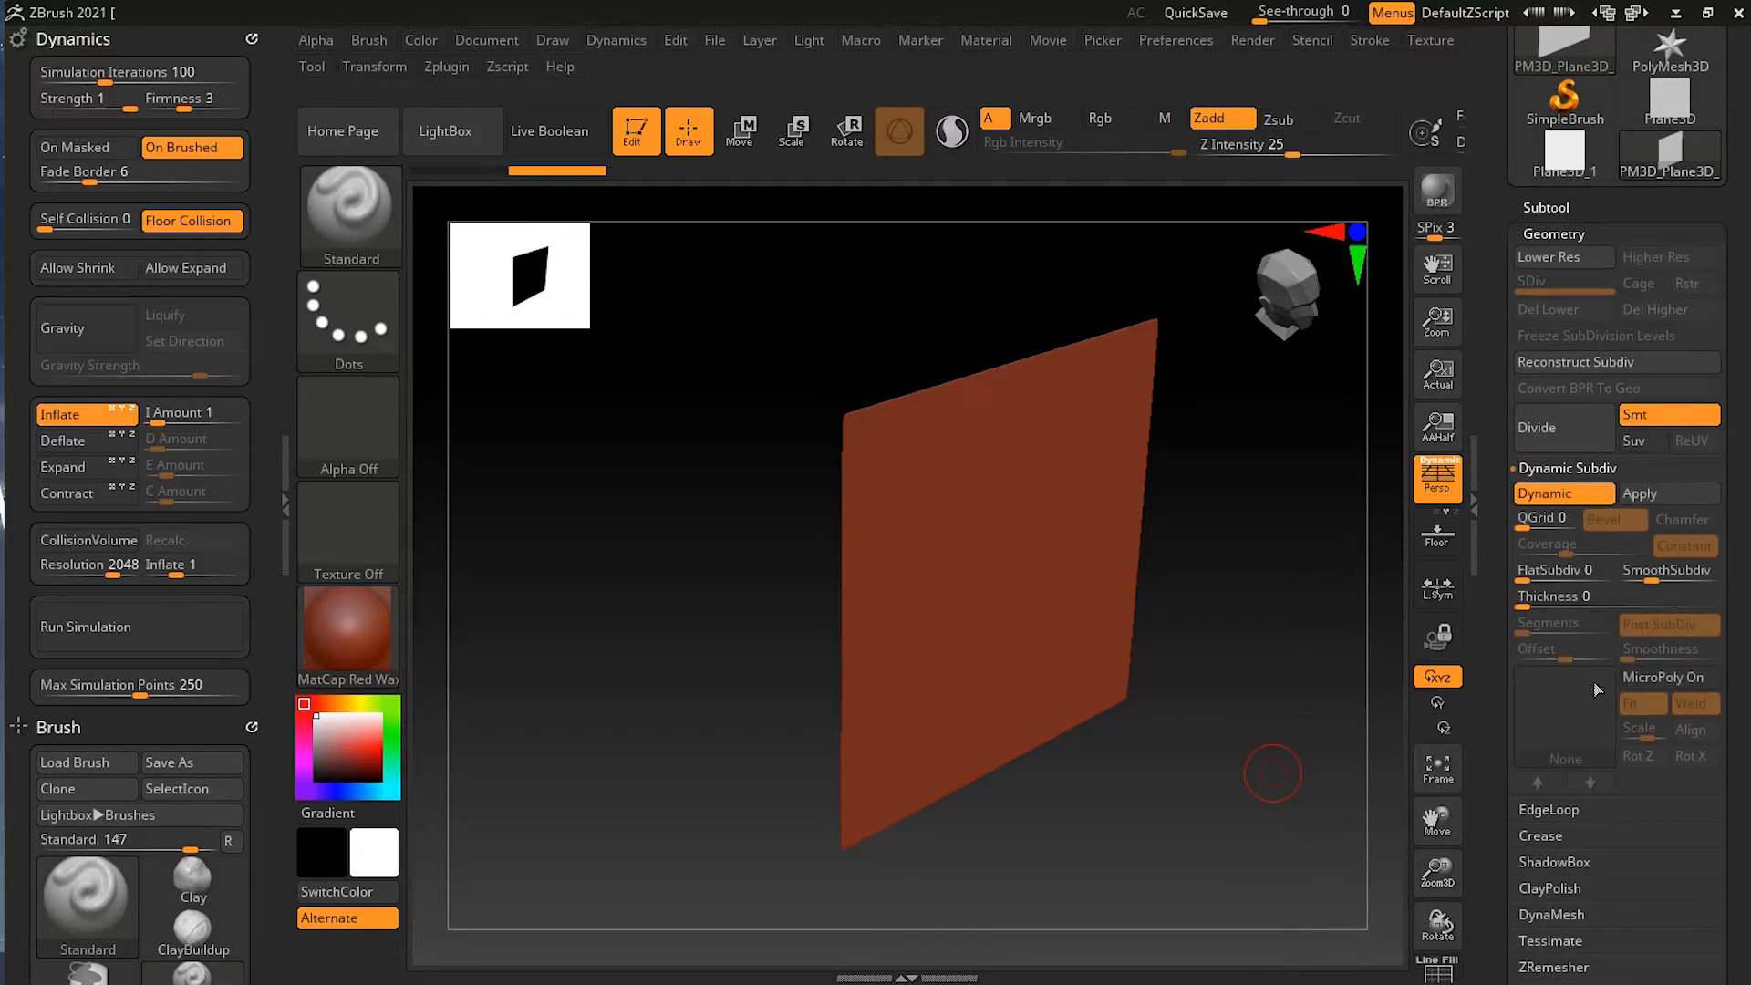
left_click_drag(1525, 605, 1592, 609)
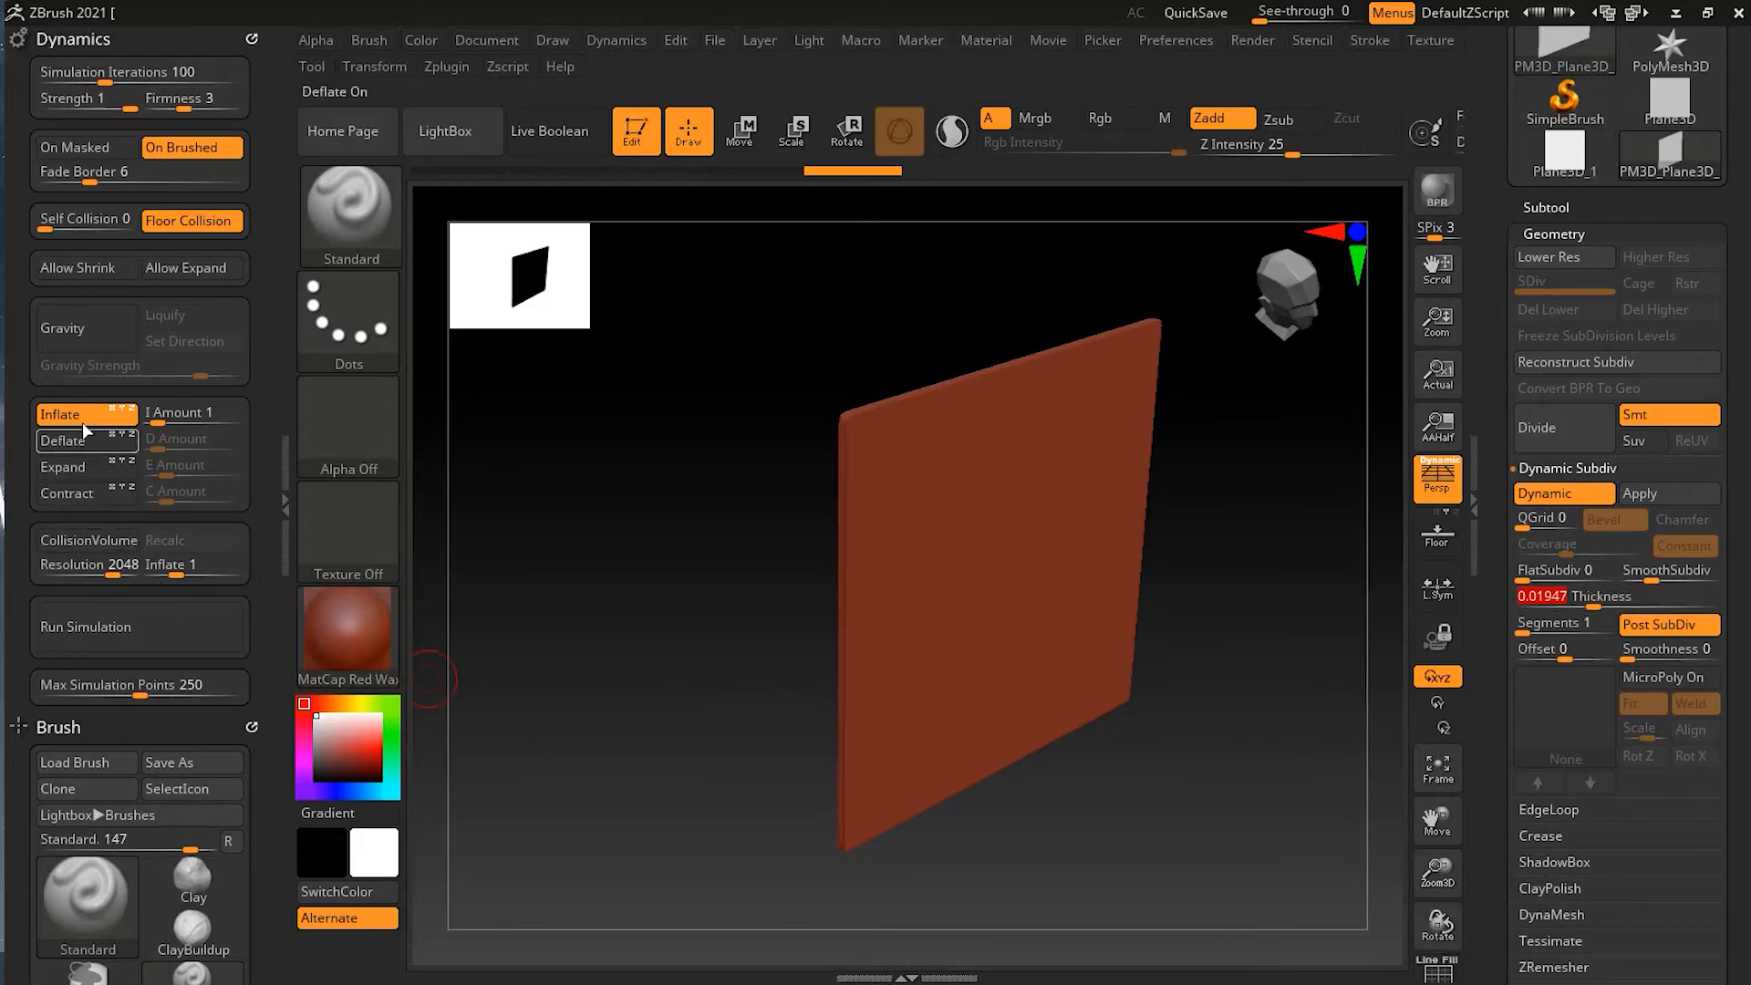
Try the Inflate simulation on the plane while its dynamic thickness is unapplied, and undo the run.
left_click(136, 636)
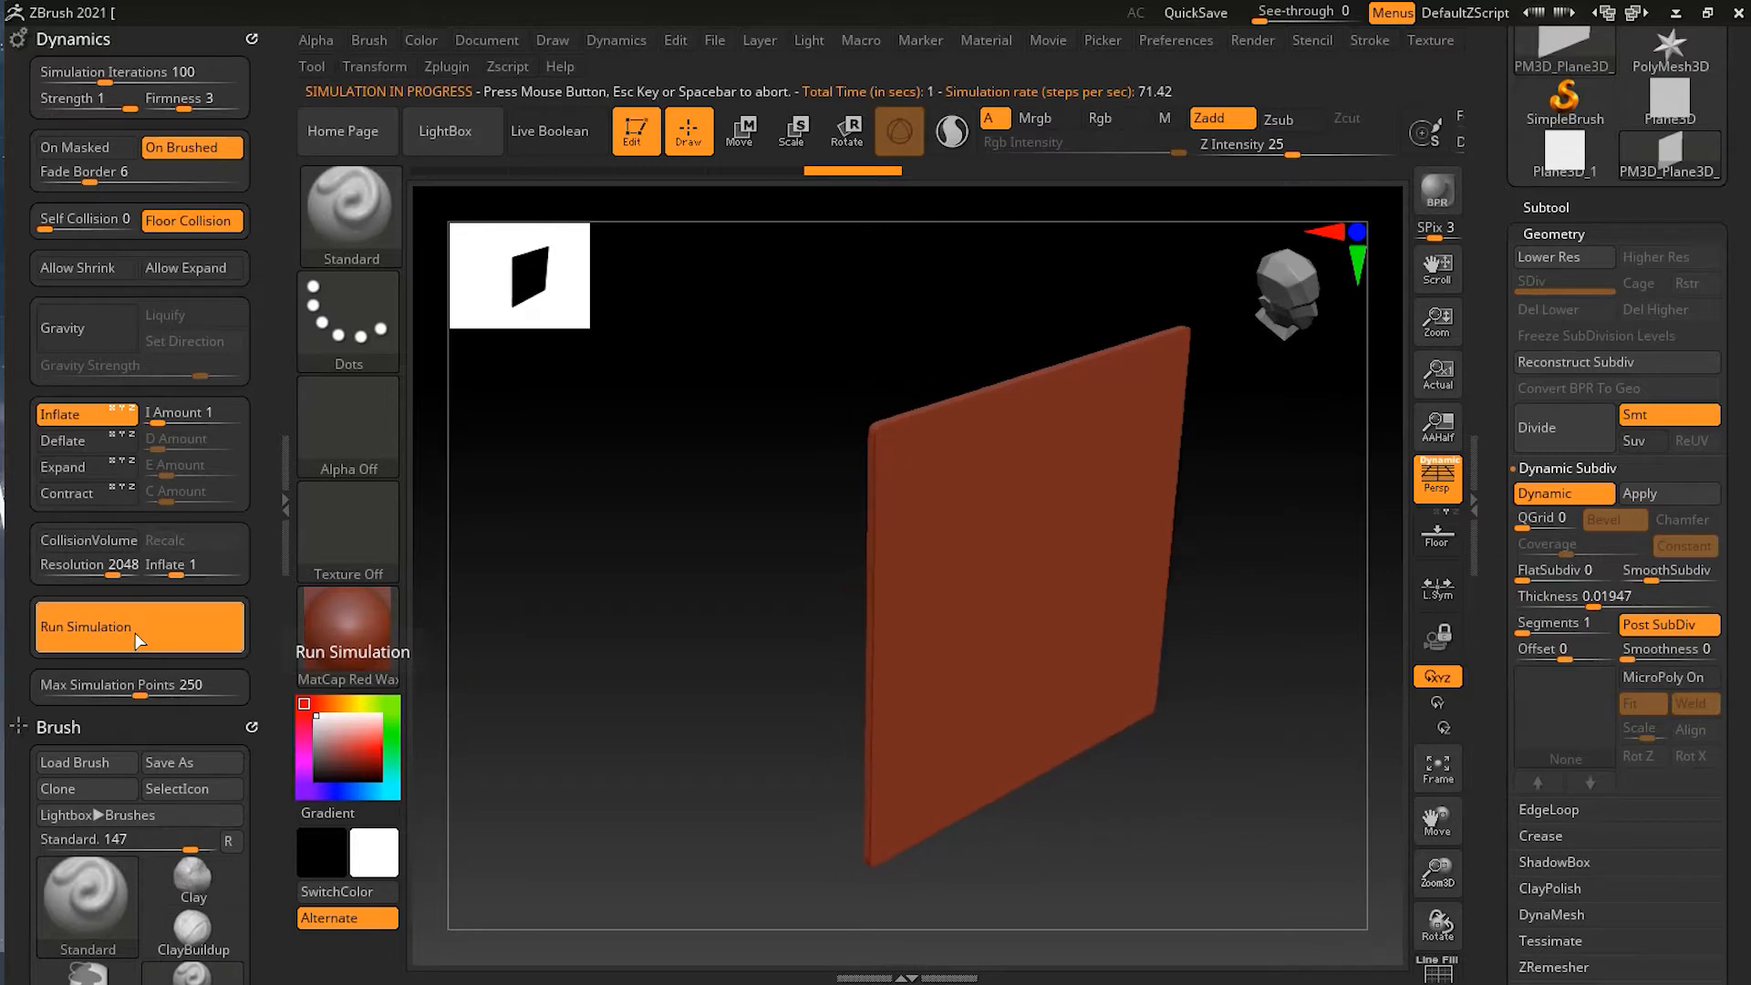
key("ctrl")
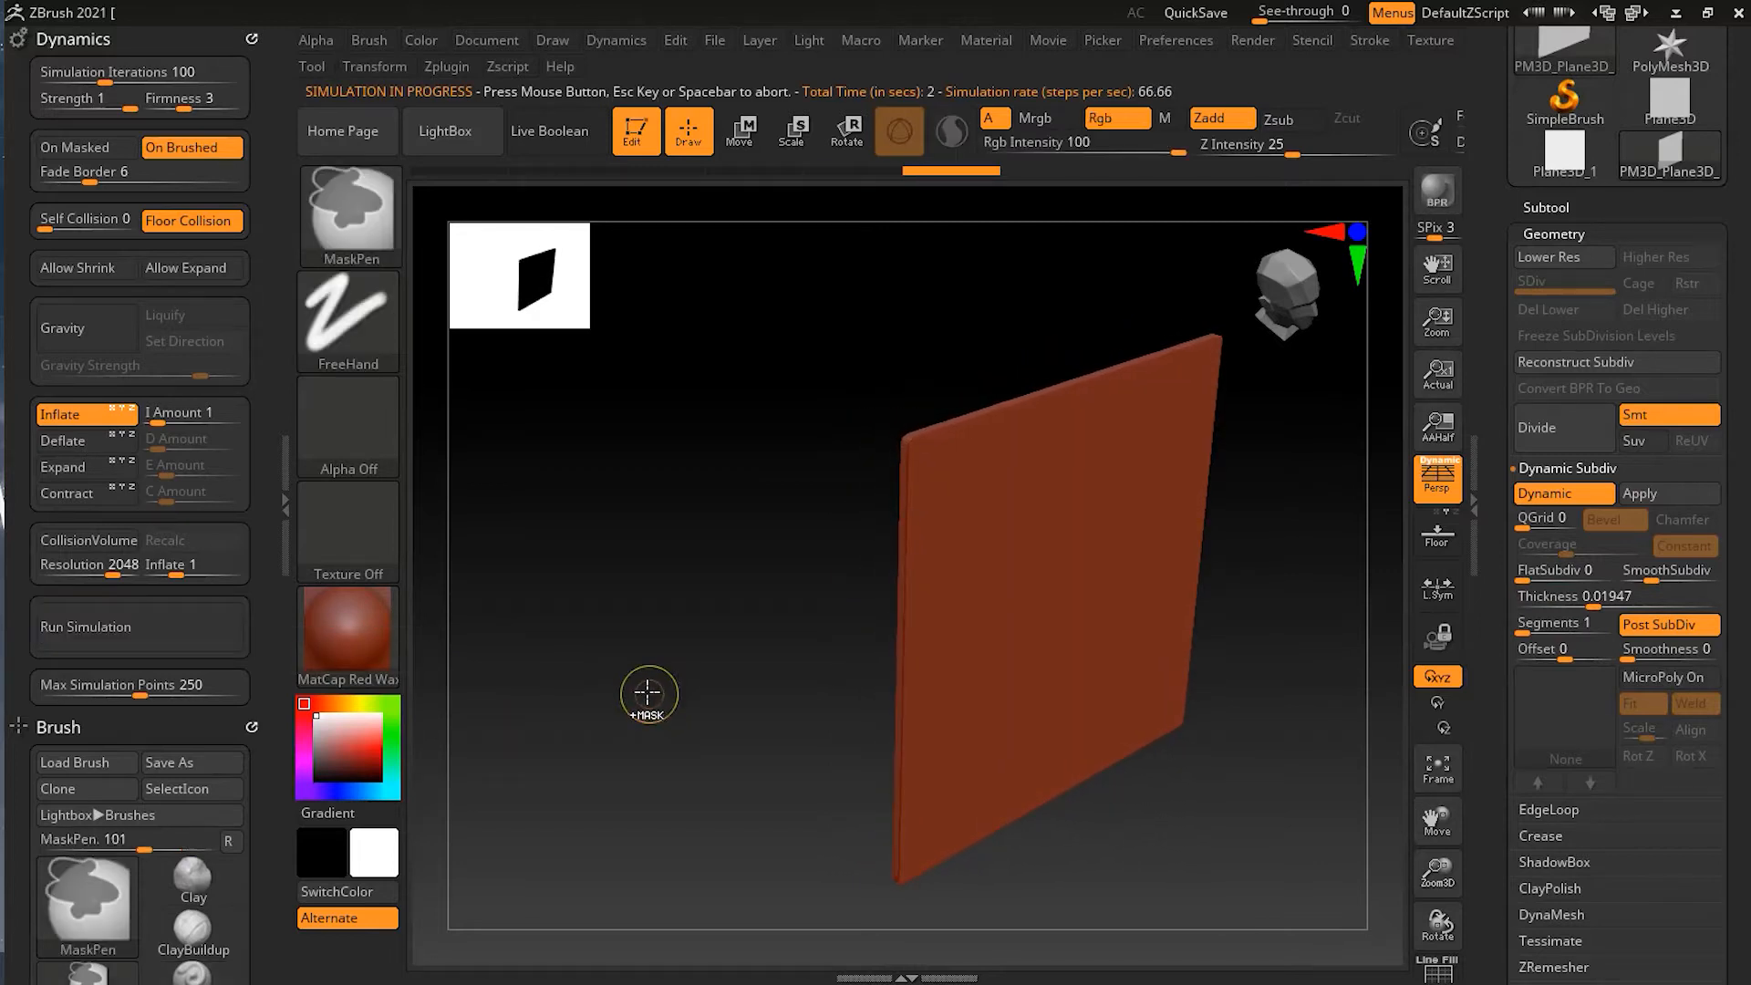
key("ctrl+z")
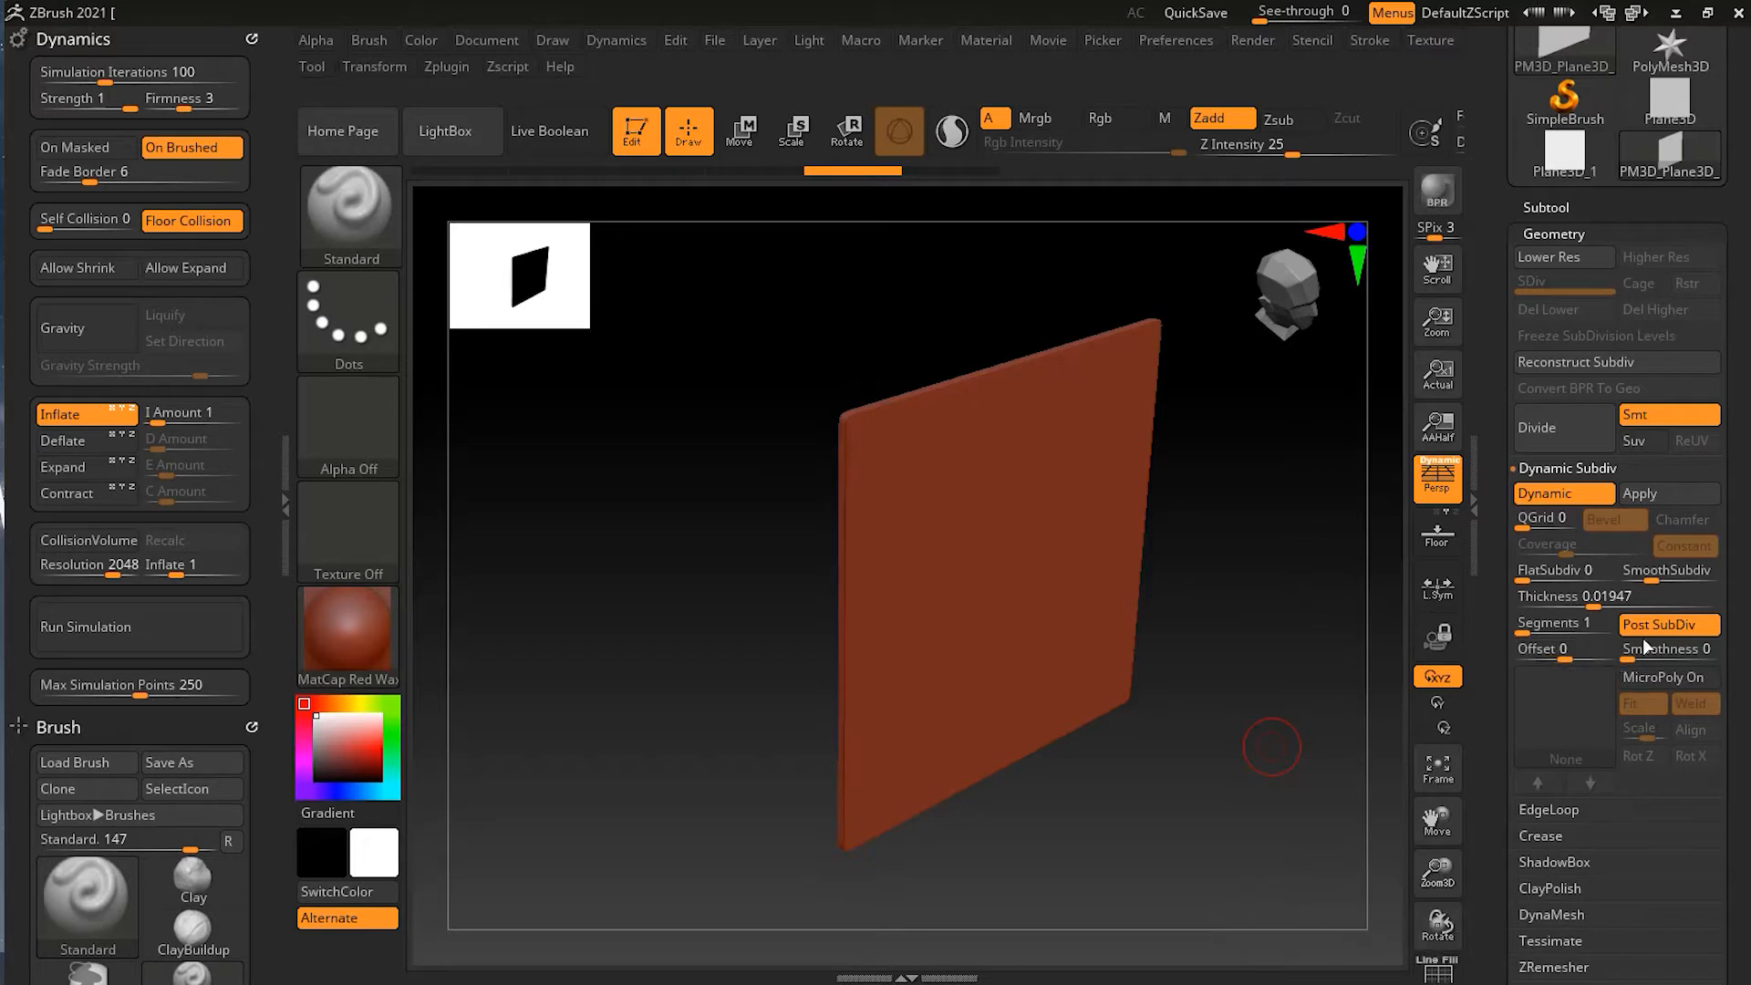
Apply the dynamic subdivision to the plane and run the Inflate simulation to puff it into a pillow.
left_click(1649, 497)
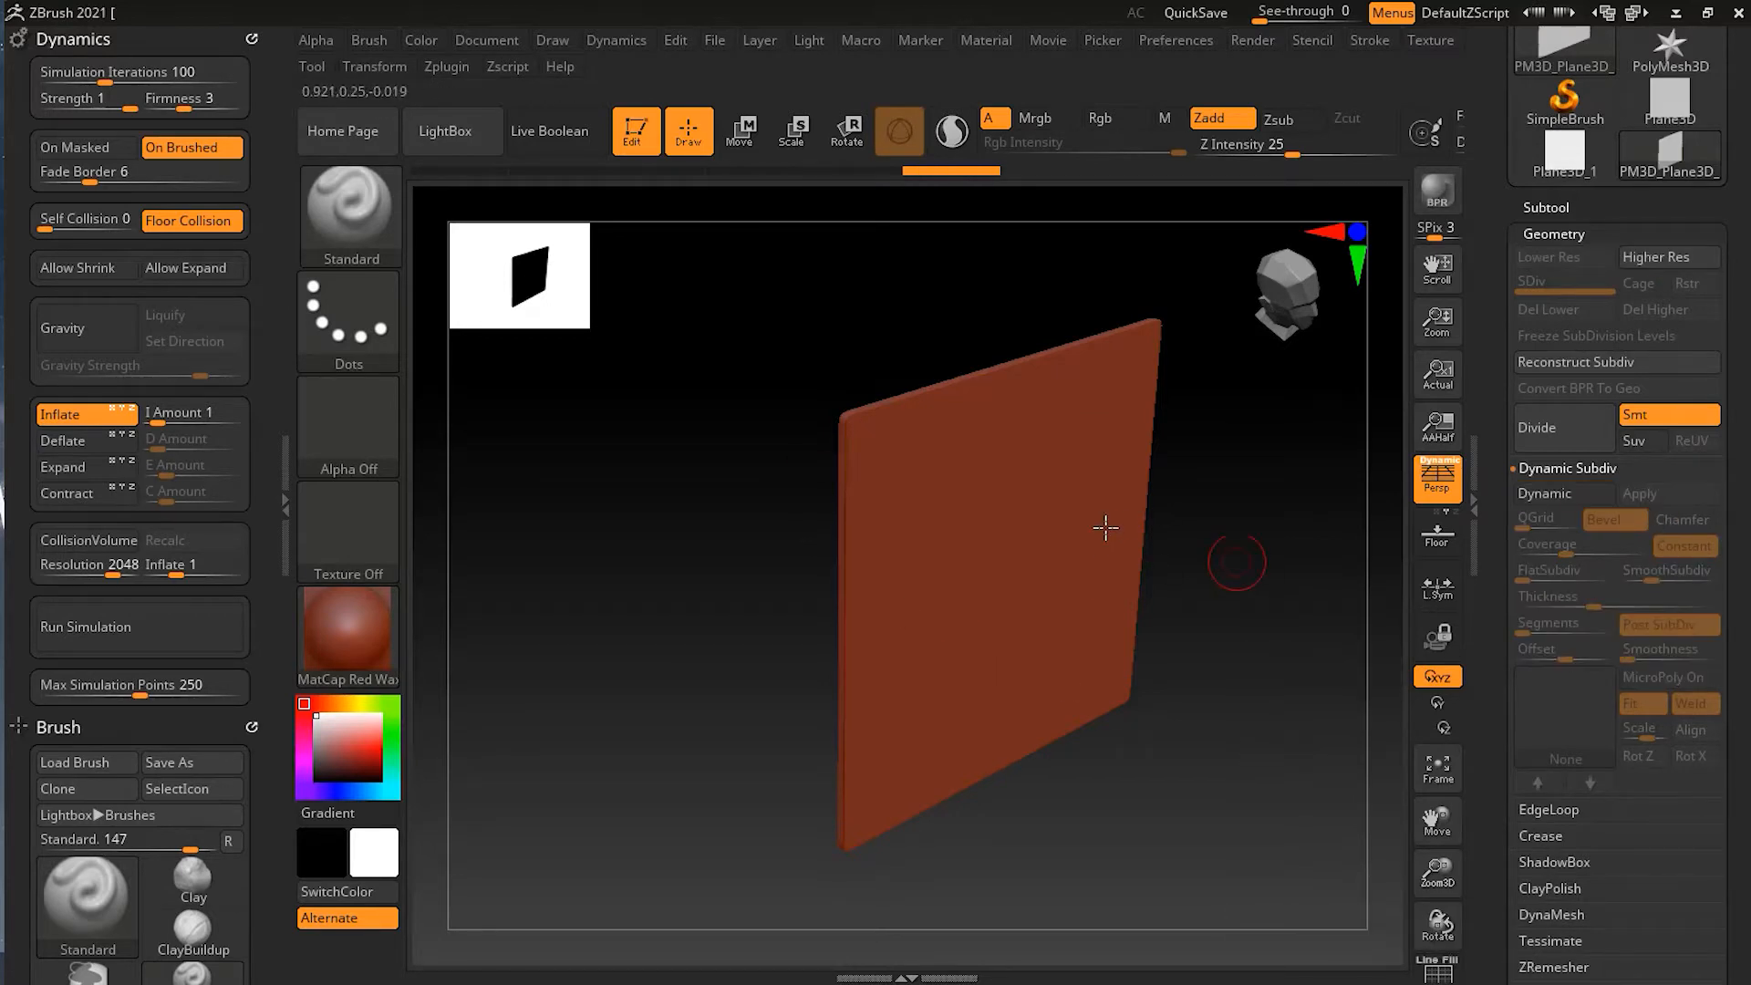
left_click(123, 626)
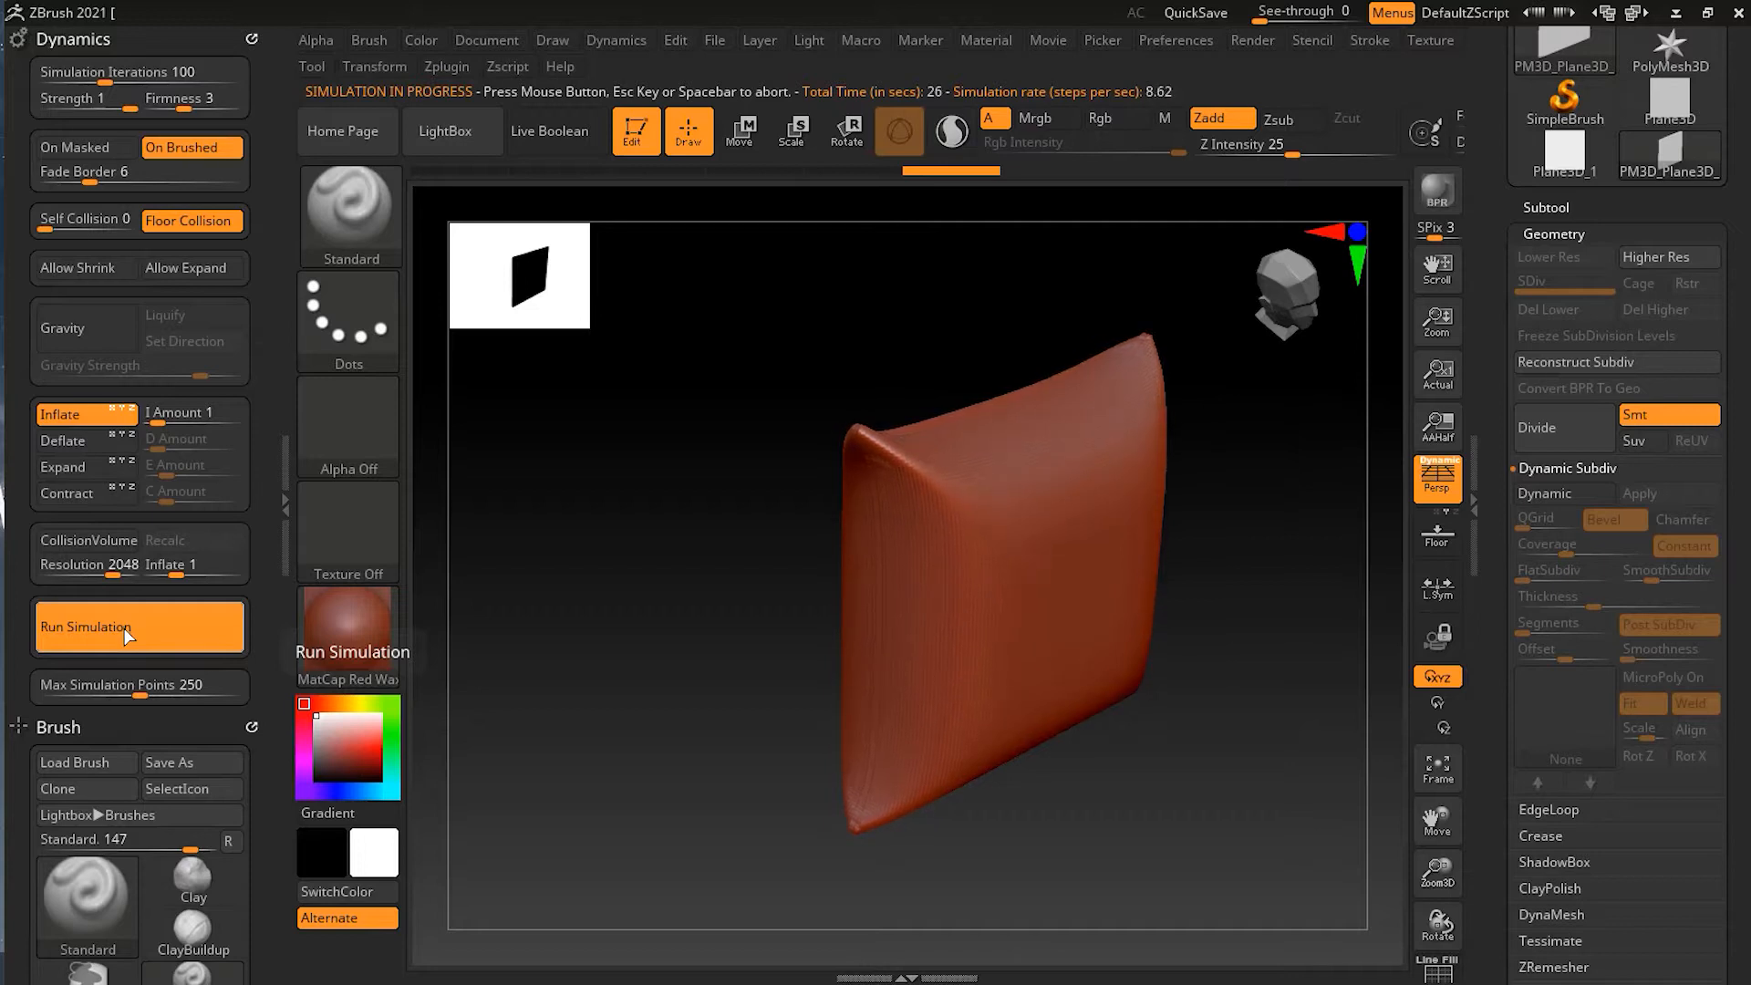
left_click_drag(1277, 716, 1151, 623)
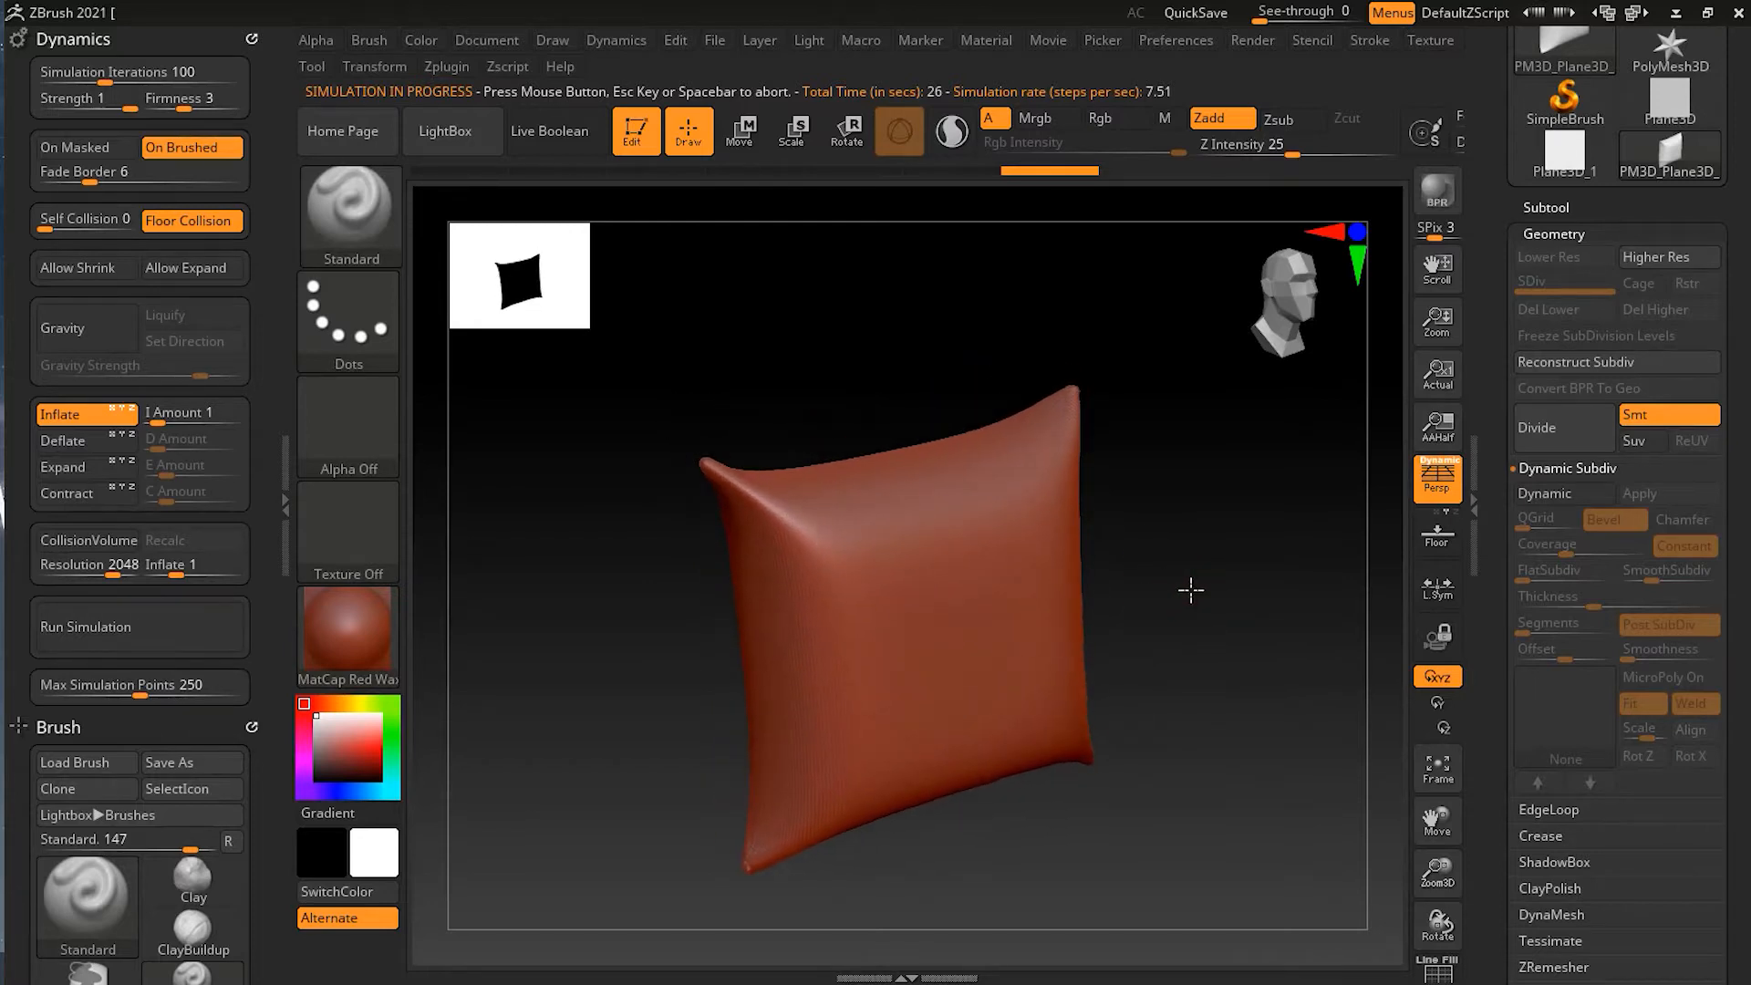
Try the Inflate simulation on the pillow with only the Y axis active.
left_click(493, 554)
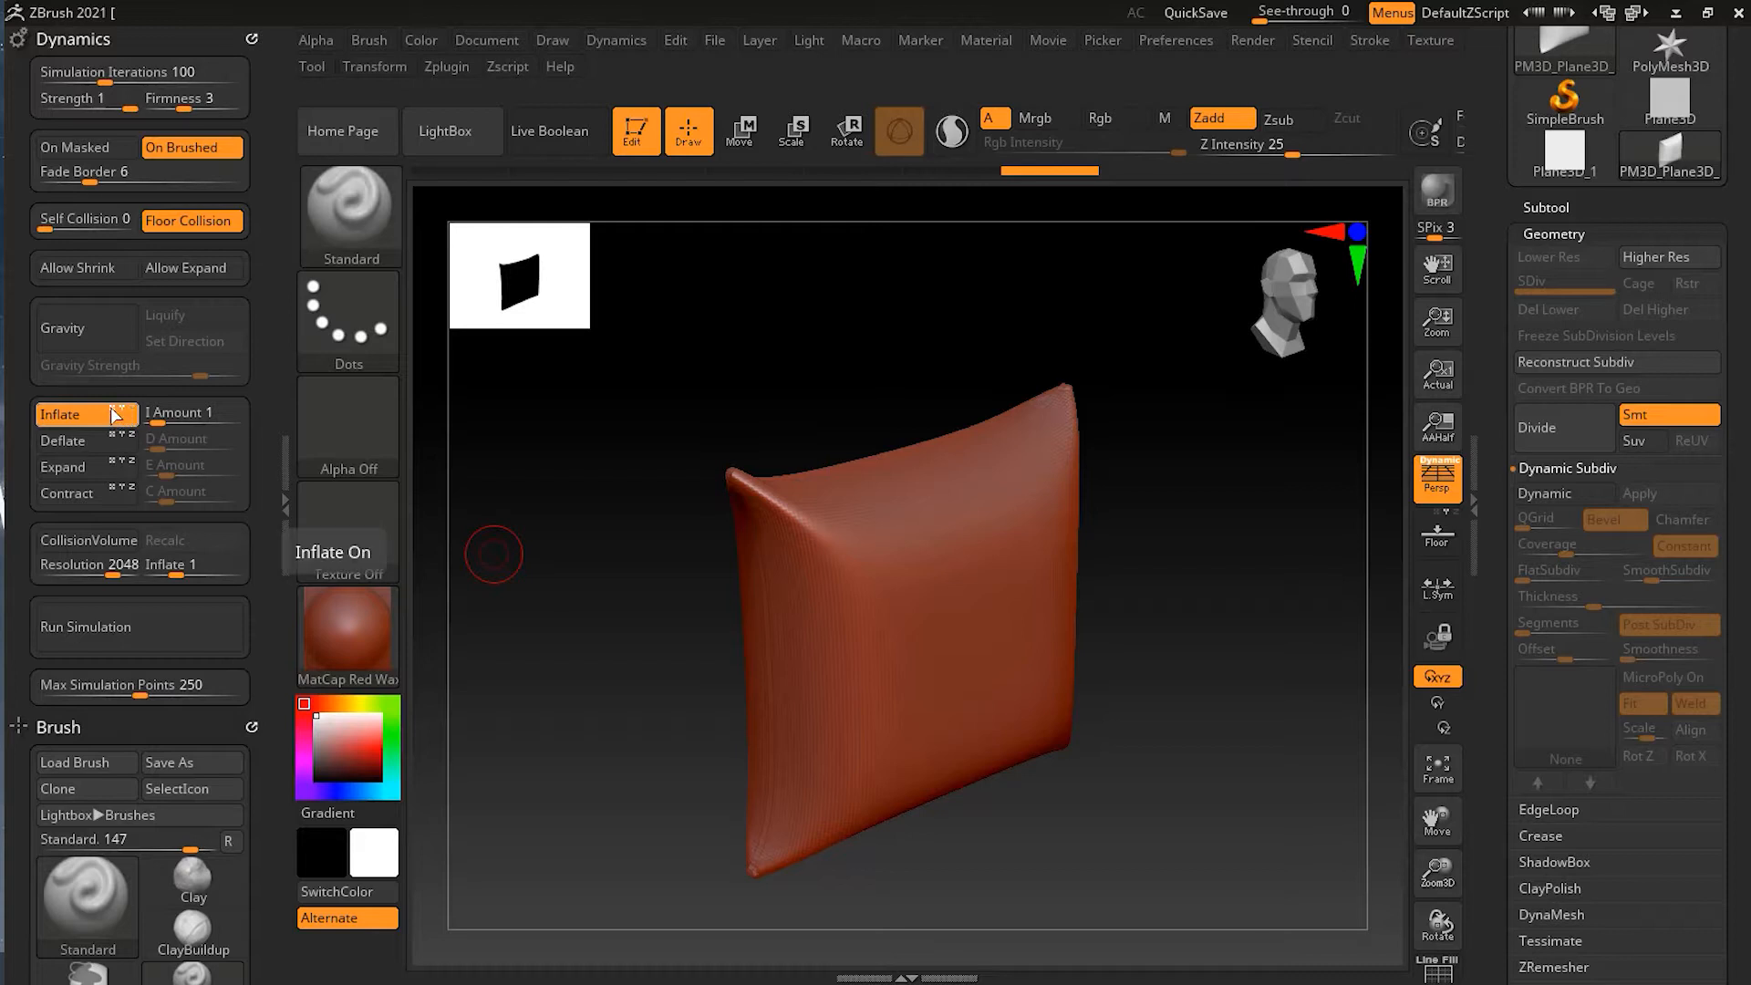
left_click(172, 632)
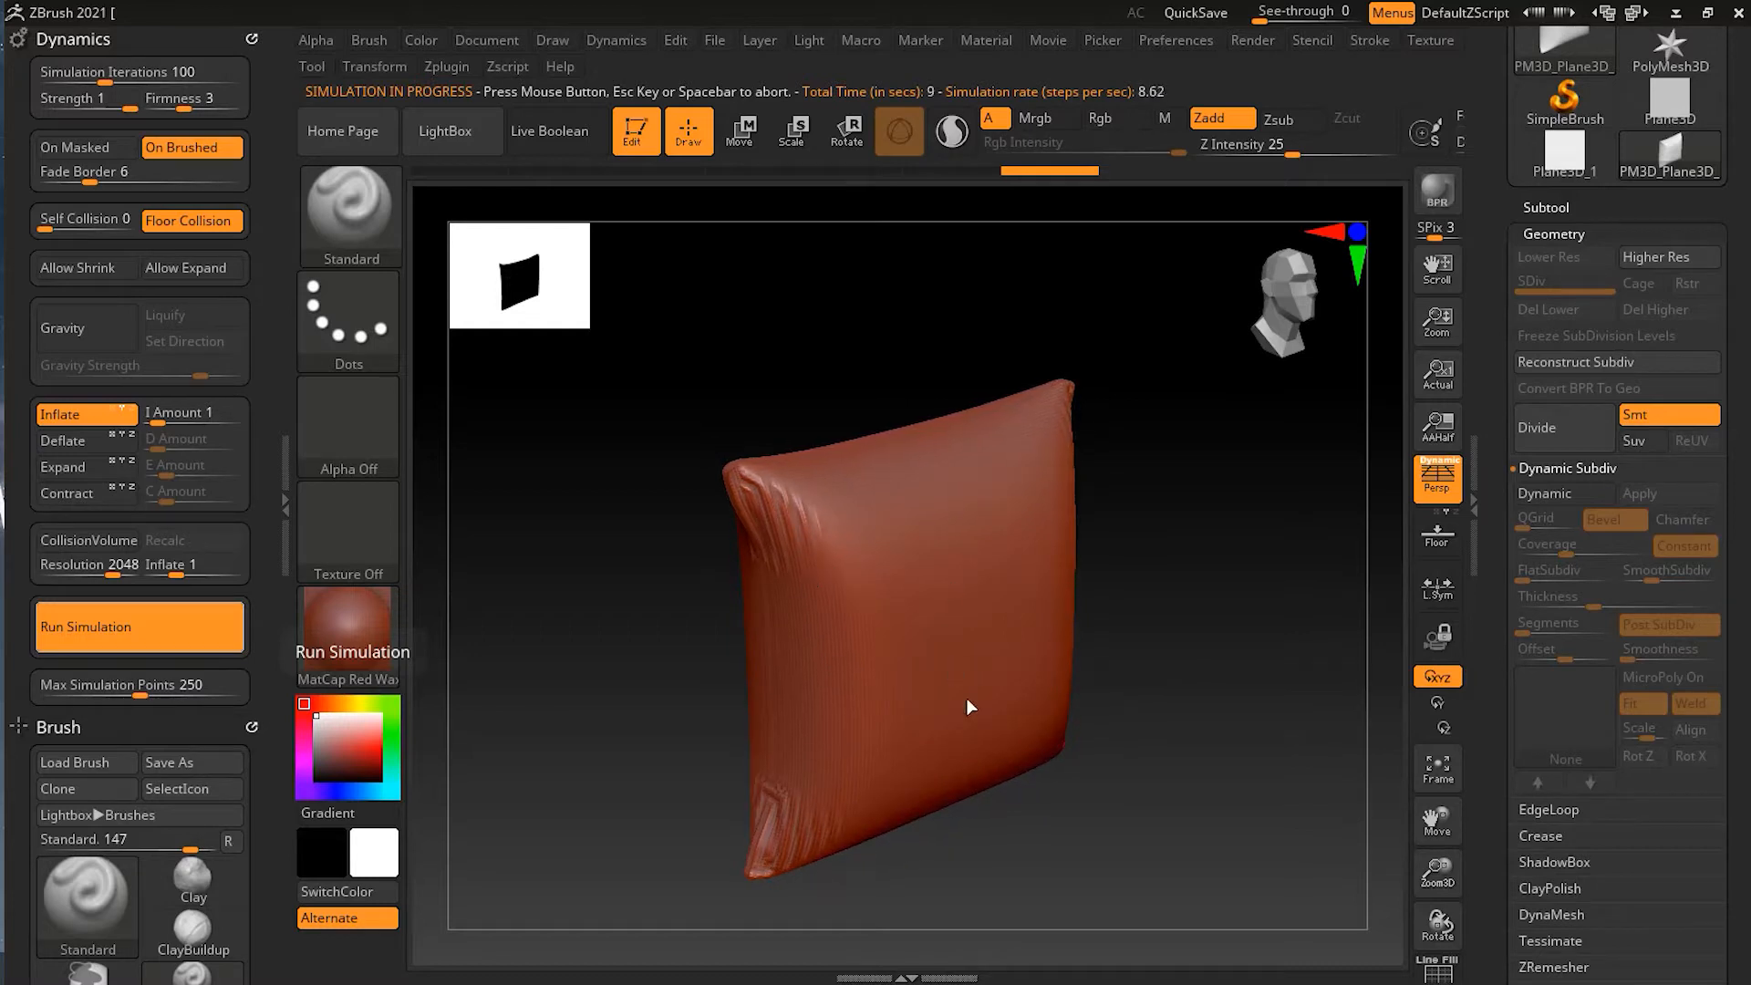
left_click(228, 627)
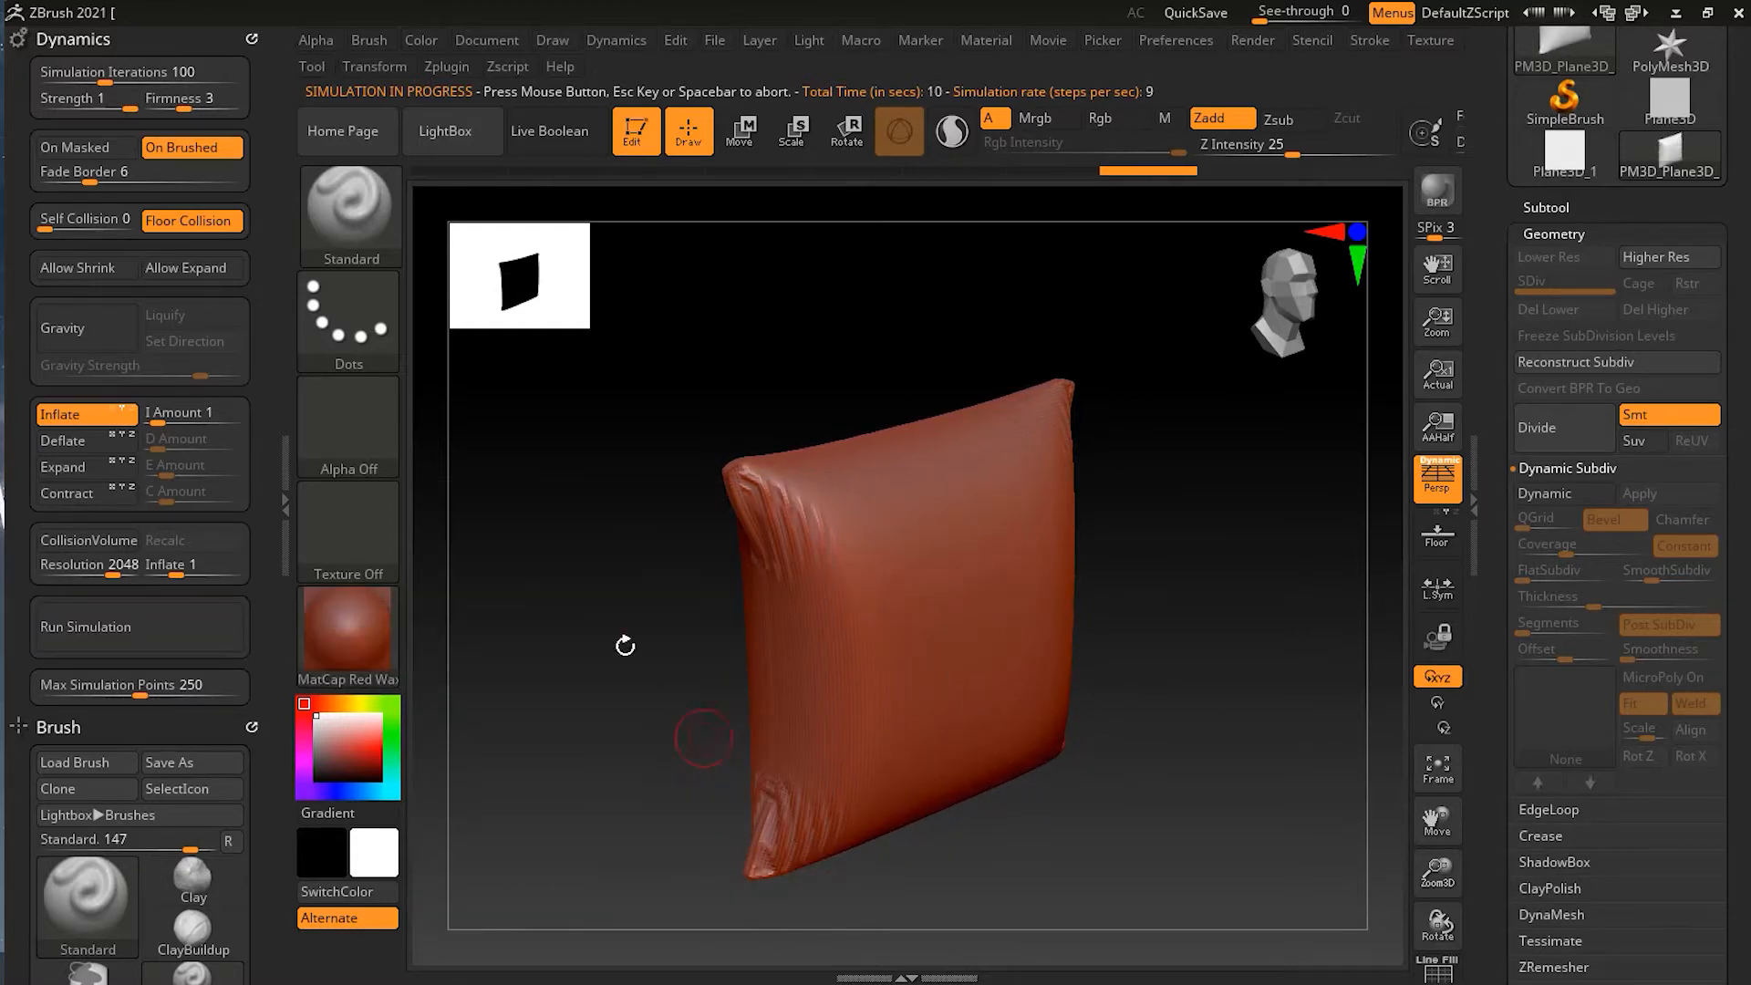
key("ctrl")
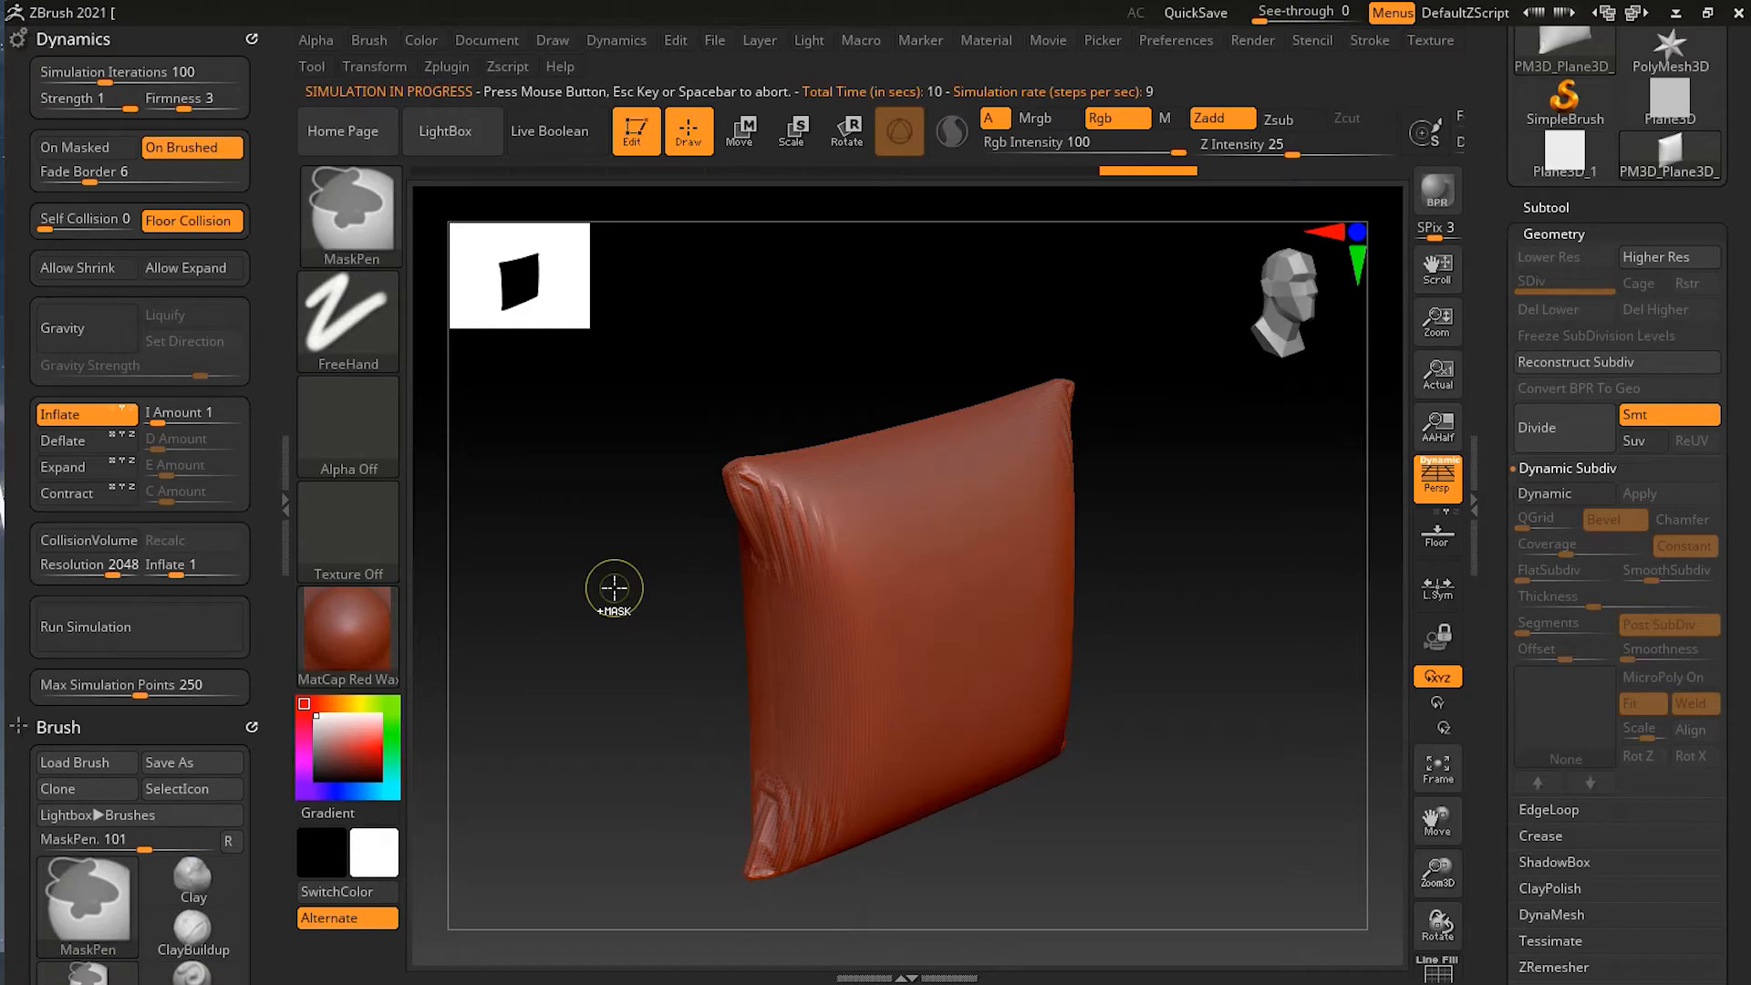
Try the Inflate simulation on the pillow with only the X axis, and again with only the Z axis.
left_click(184, 637)
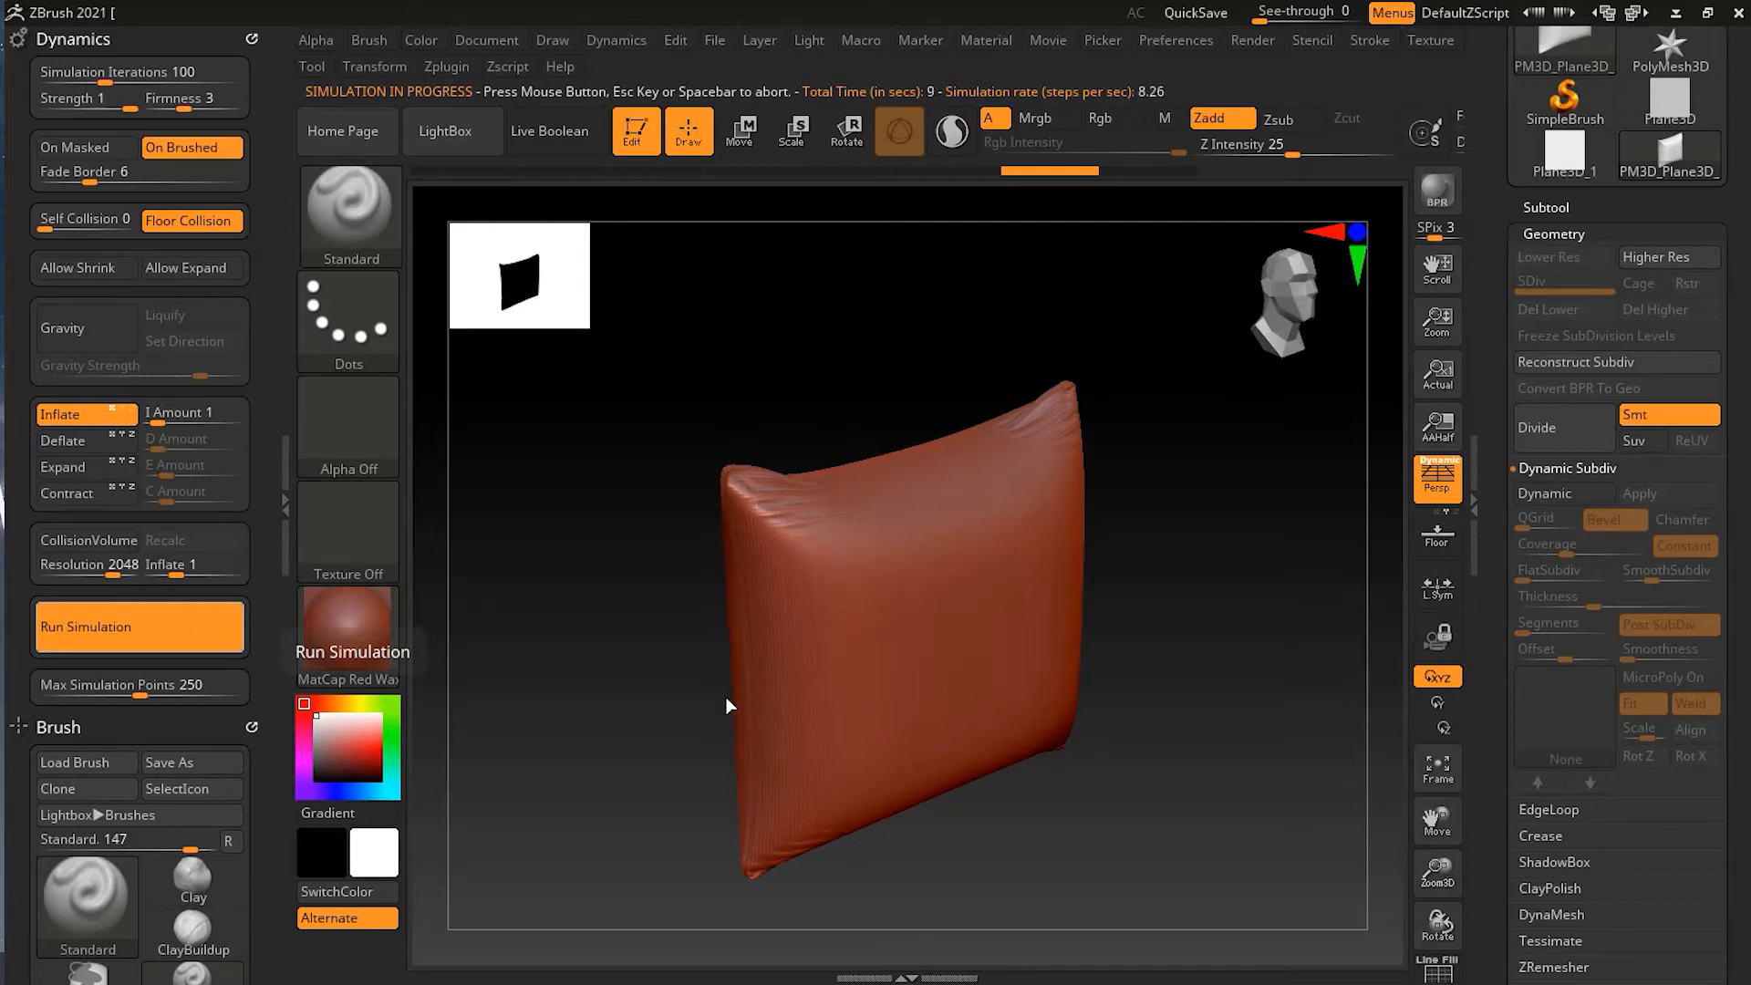
left_click(188, 634)
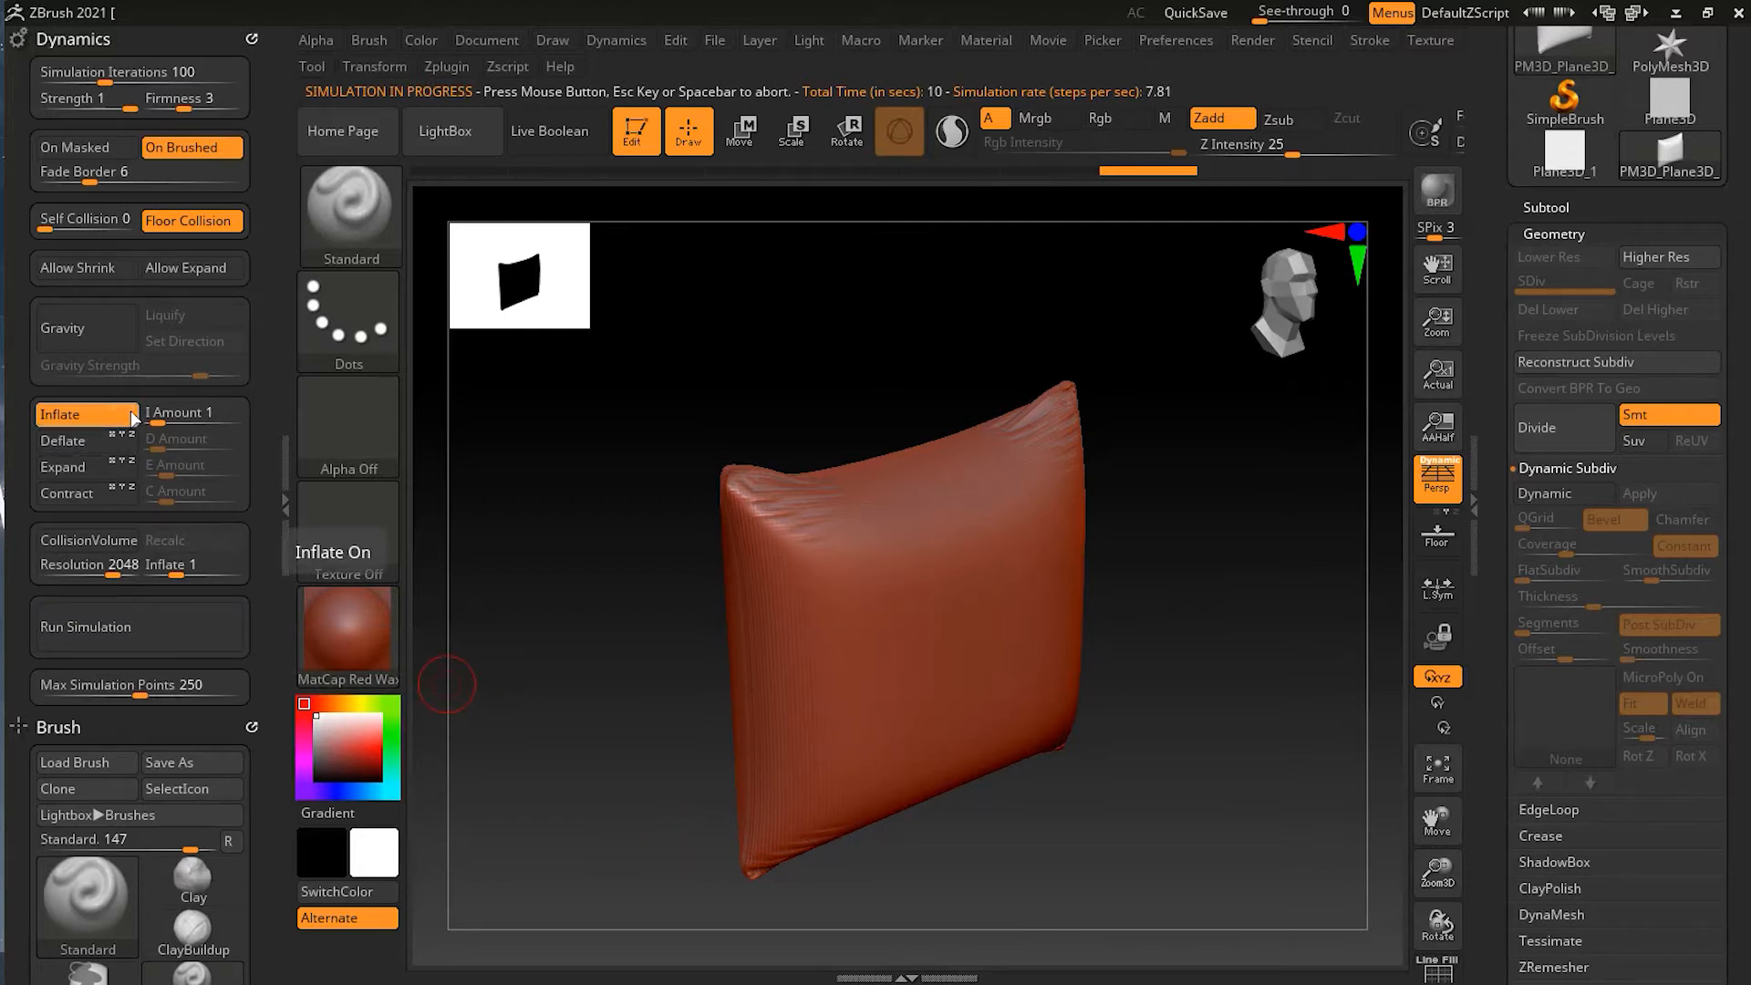
left_click(186, 628)
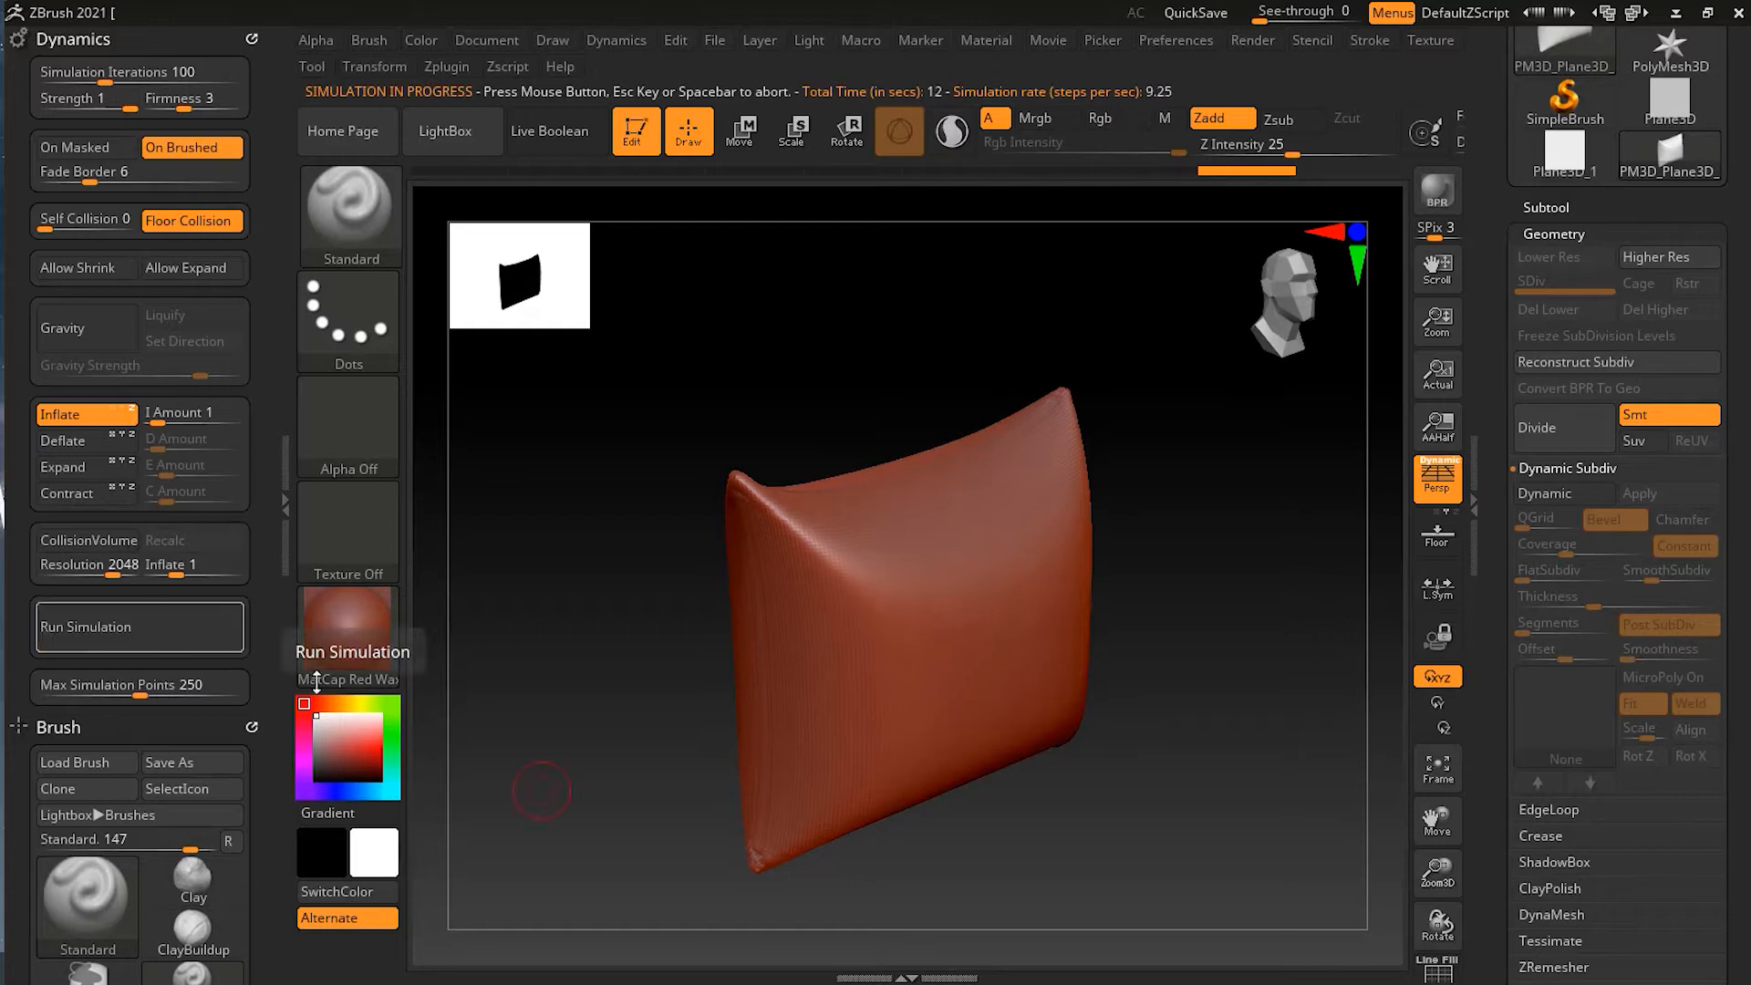
mouse_move(506, 594)
left_mouse_down()
mouse_move(535, 637)
mouse_move(590, 633)
mouse_move(551, 614)
mouse_move(600, 659)
left_mouse_up()
Undo the Z-only inflation, try the Inflate simulation with a different axis combination, and undo that run.
key("ctrl+z")
key("ctrl+z")
key("ctrl+z")
key("ctrl+z")
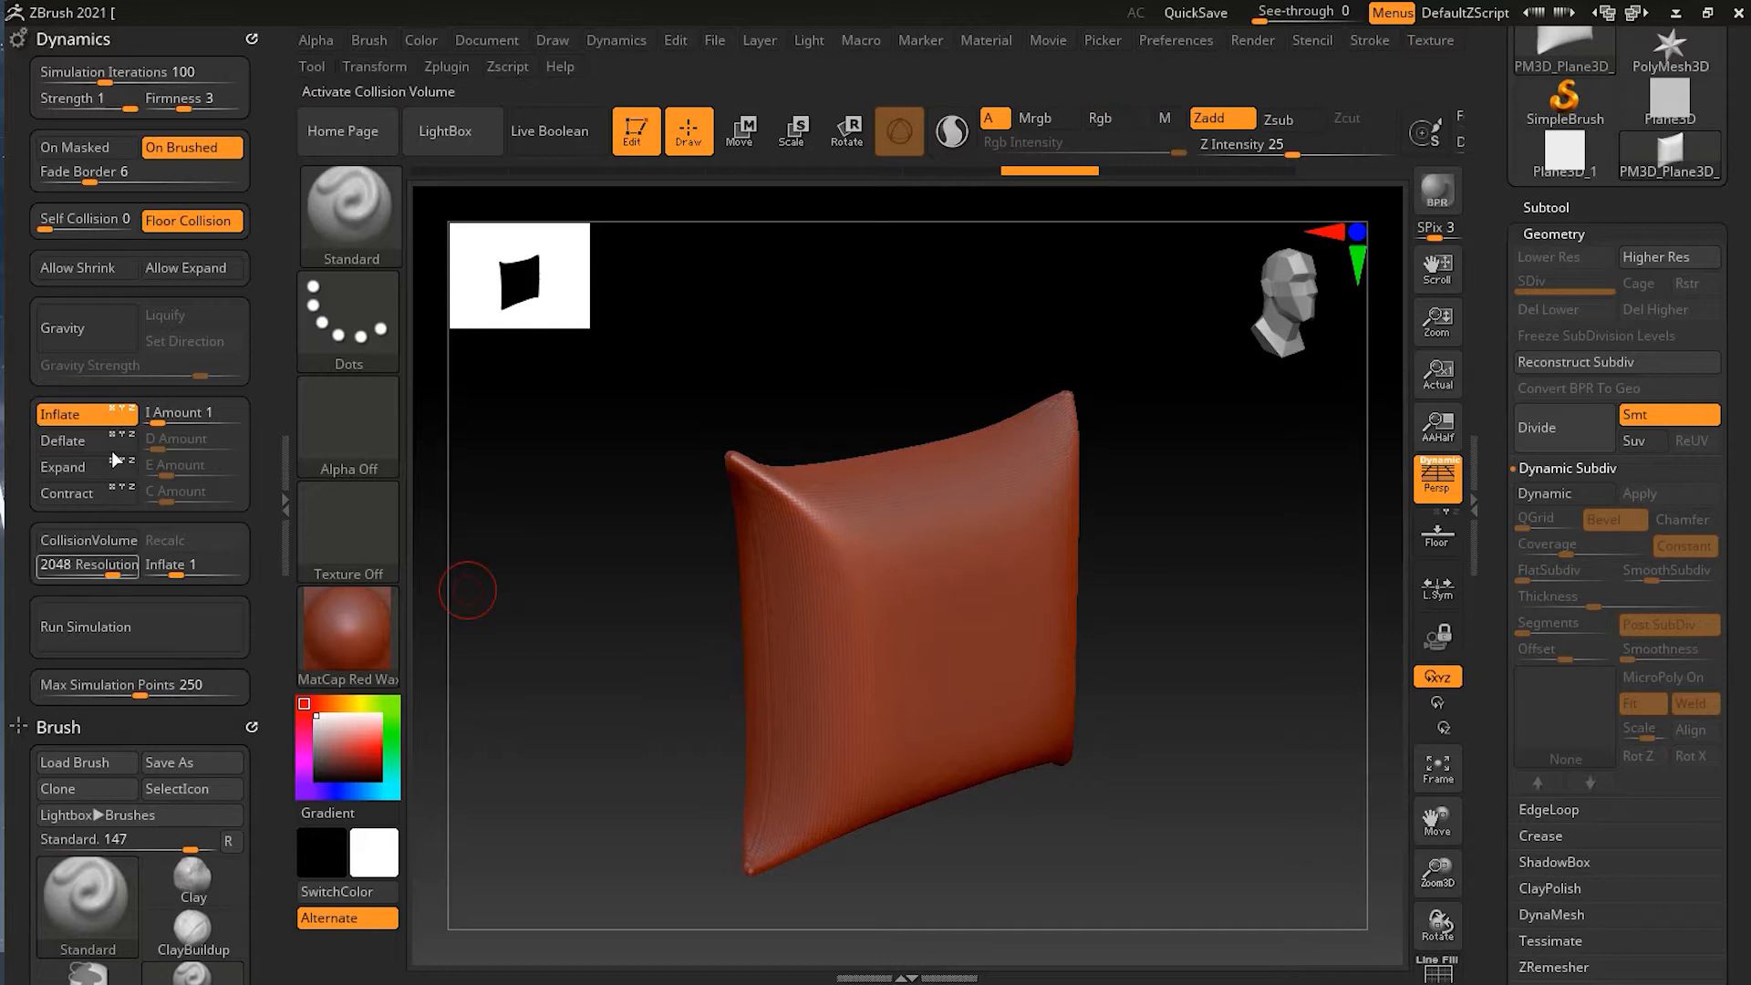
left_click(174, 620)
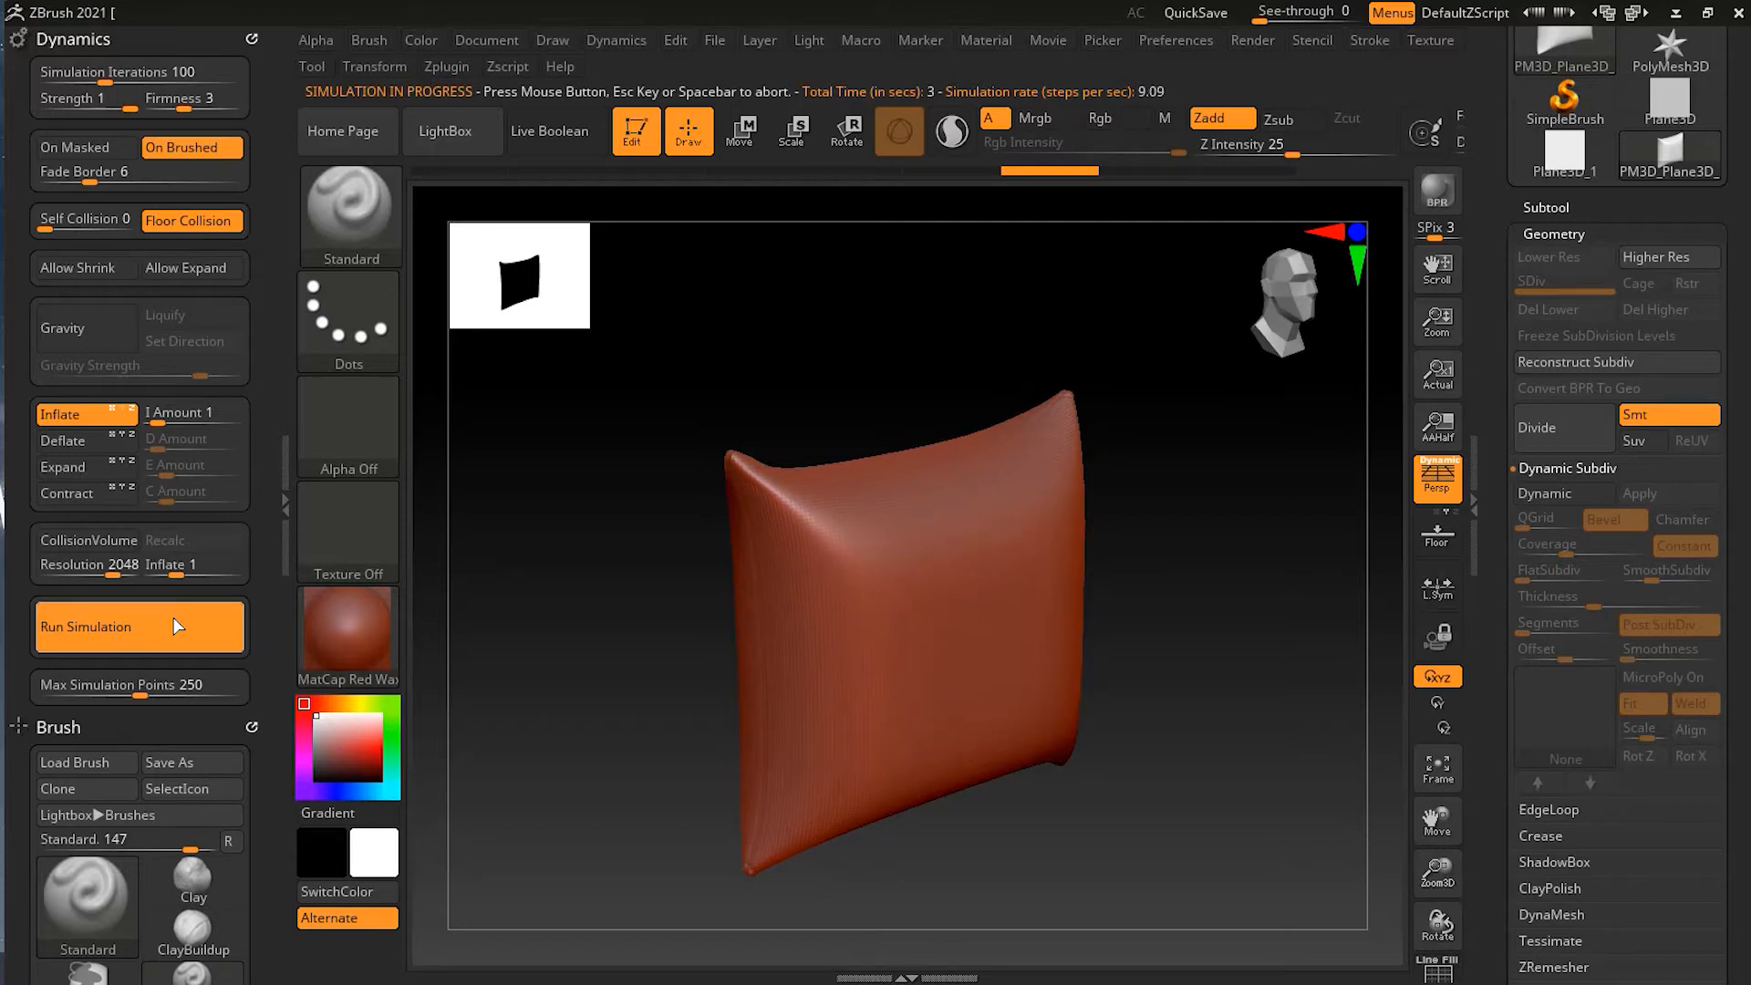
key("ctrl")
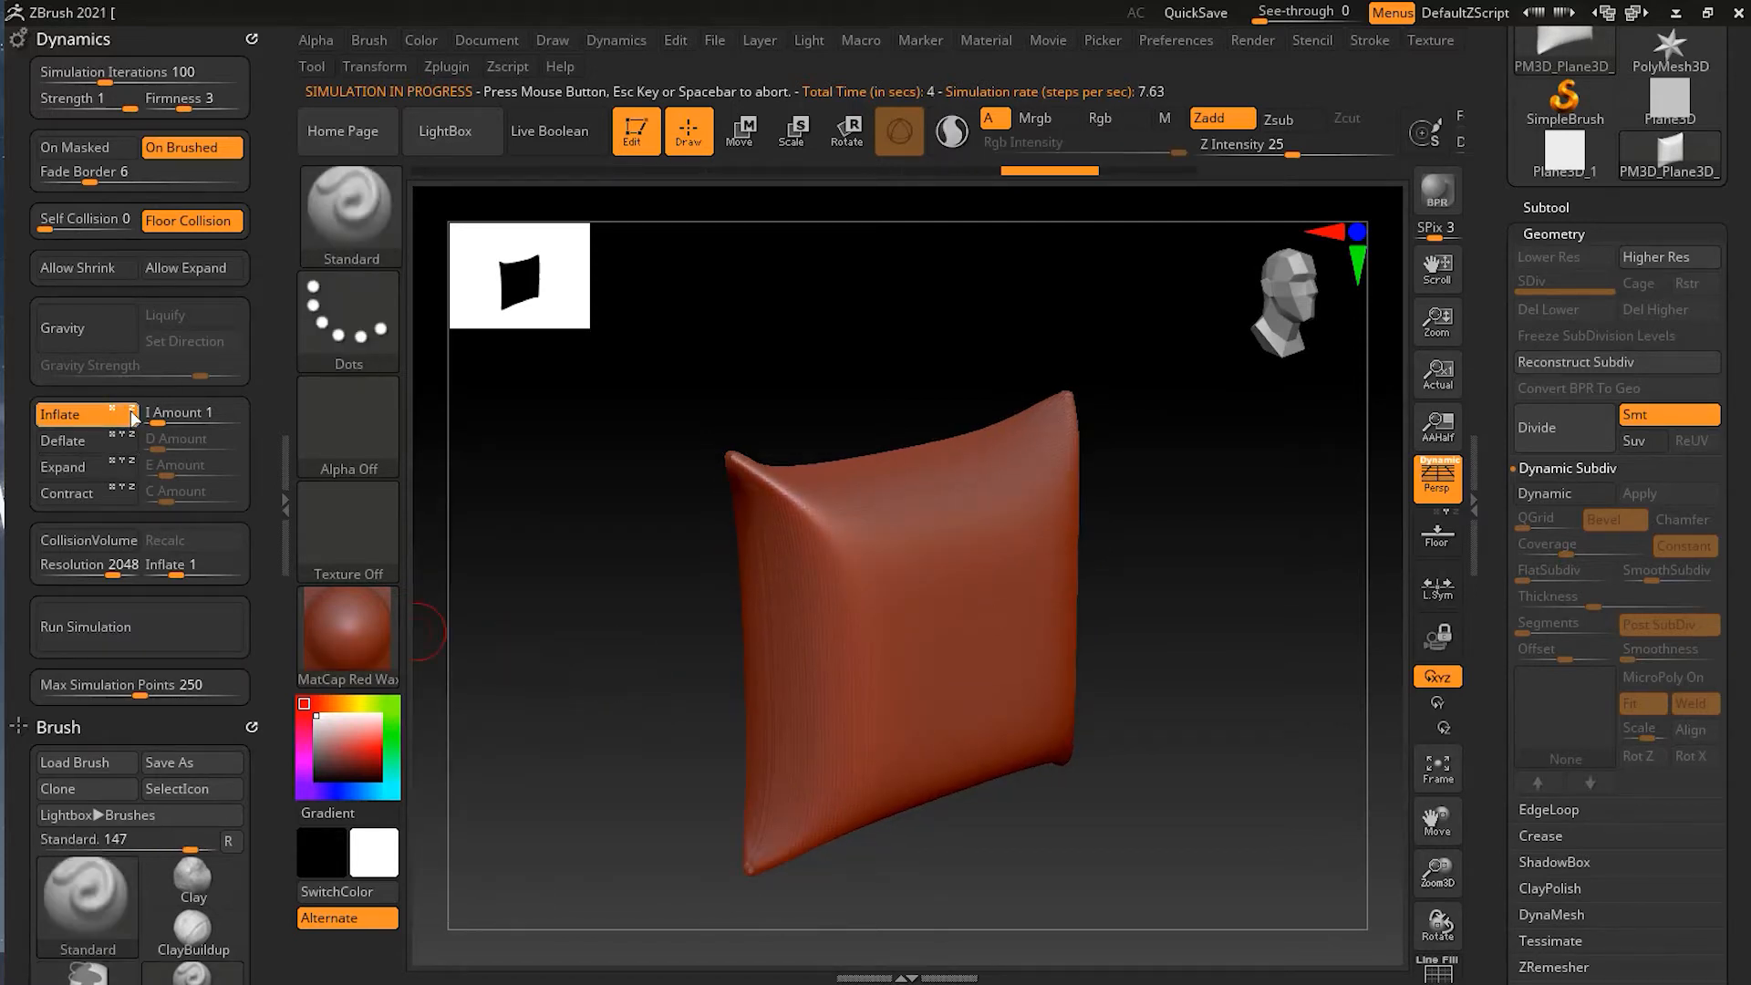
Inflate the pillow with only the X and Y axes active, running the simulation again with dynamic subdivision on.
left_click(212, 633)
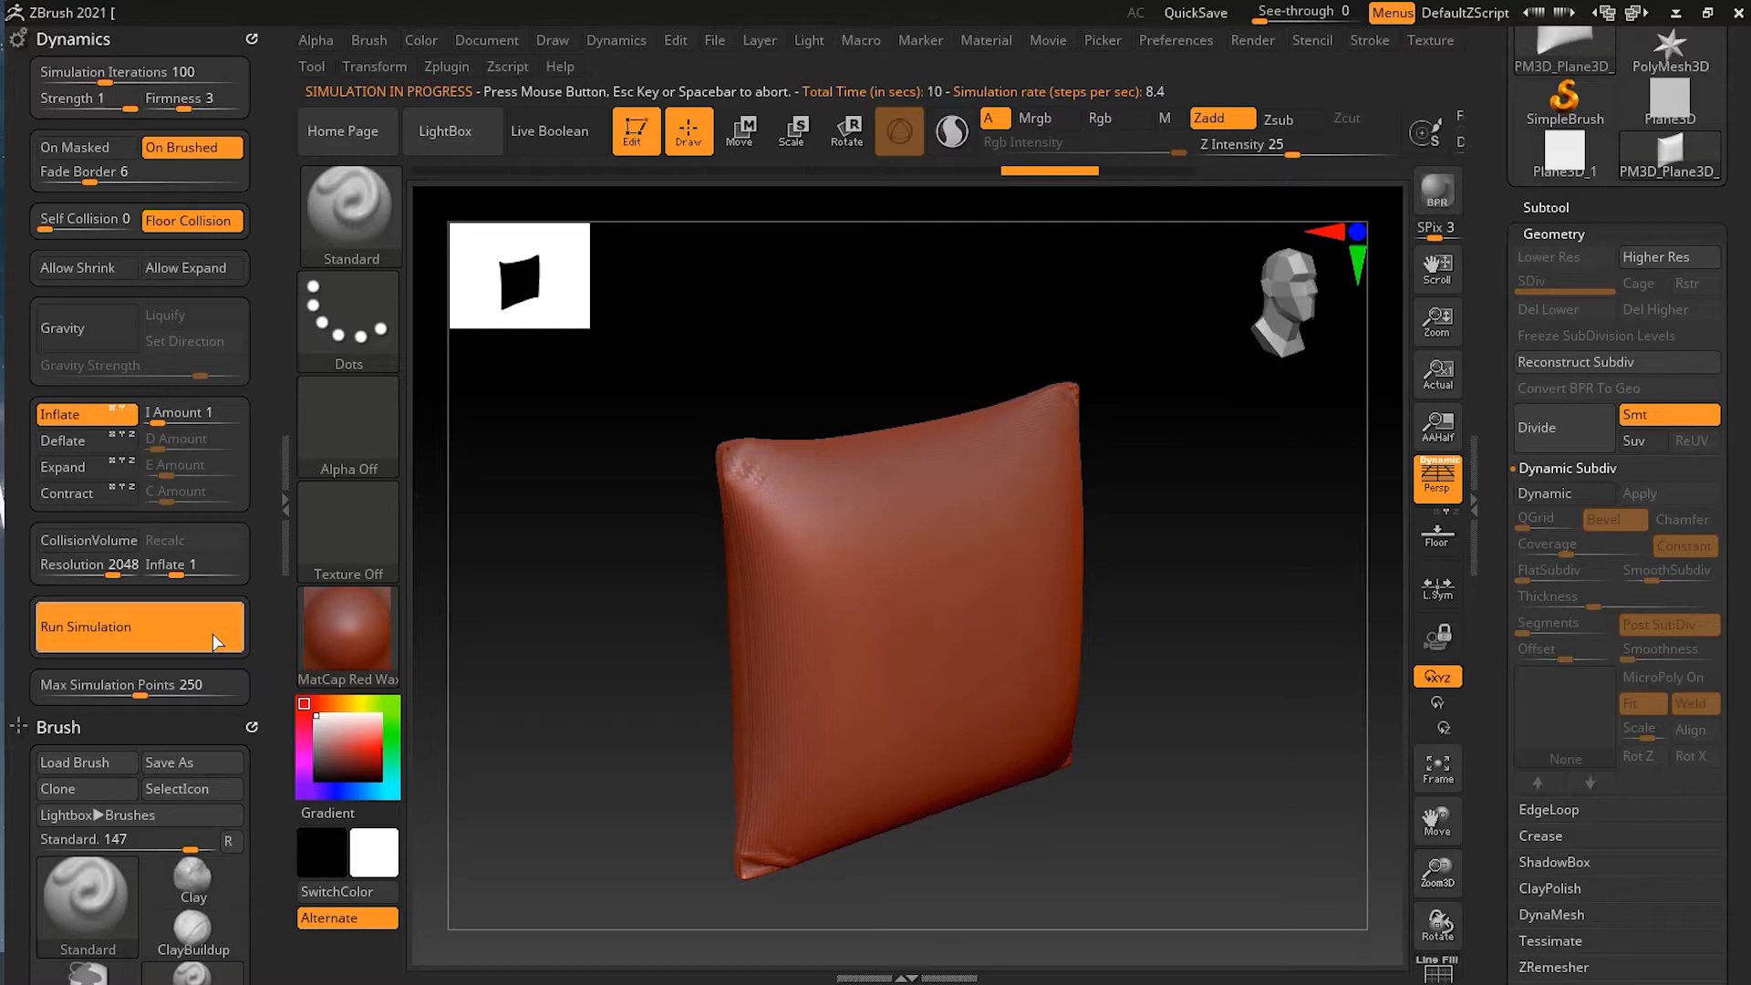
key("d")
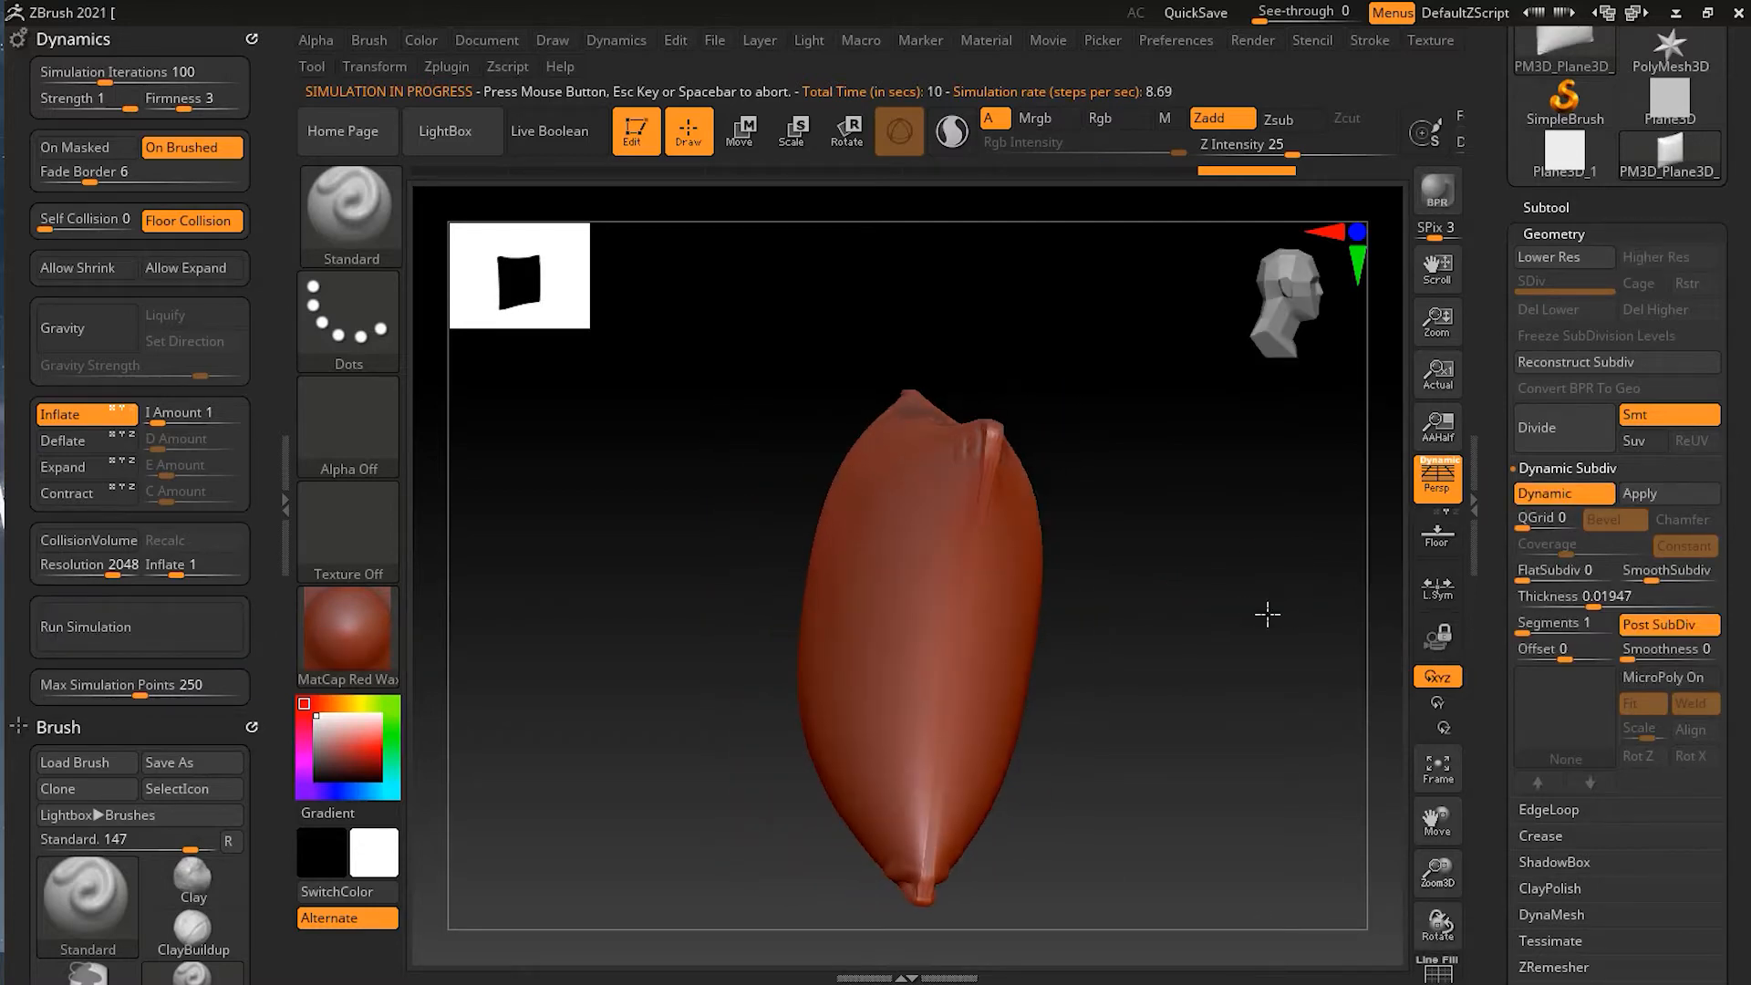
left_click(149, 627)
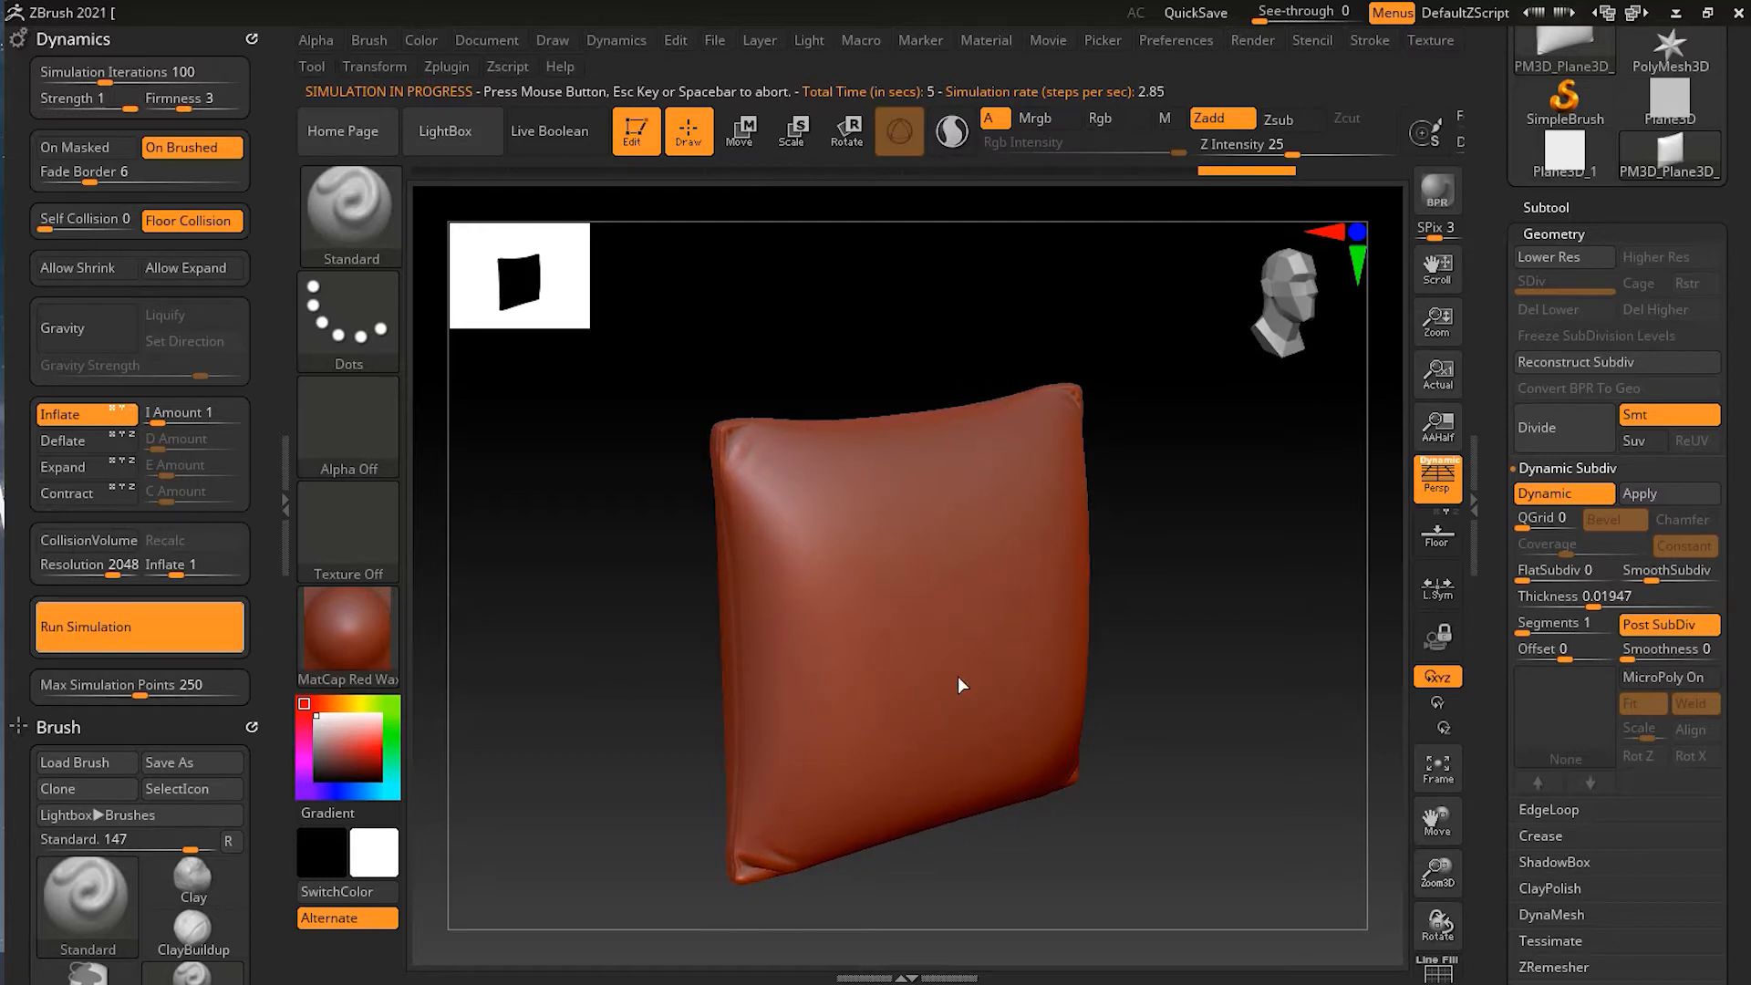
left_click(590, 592)
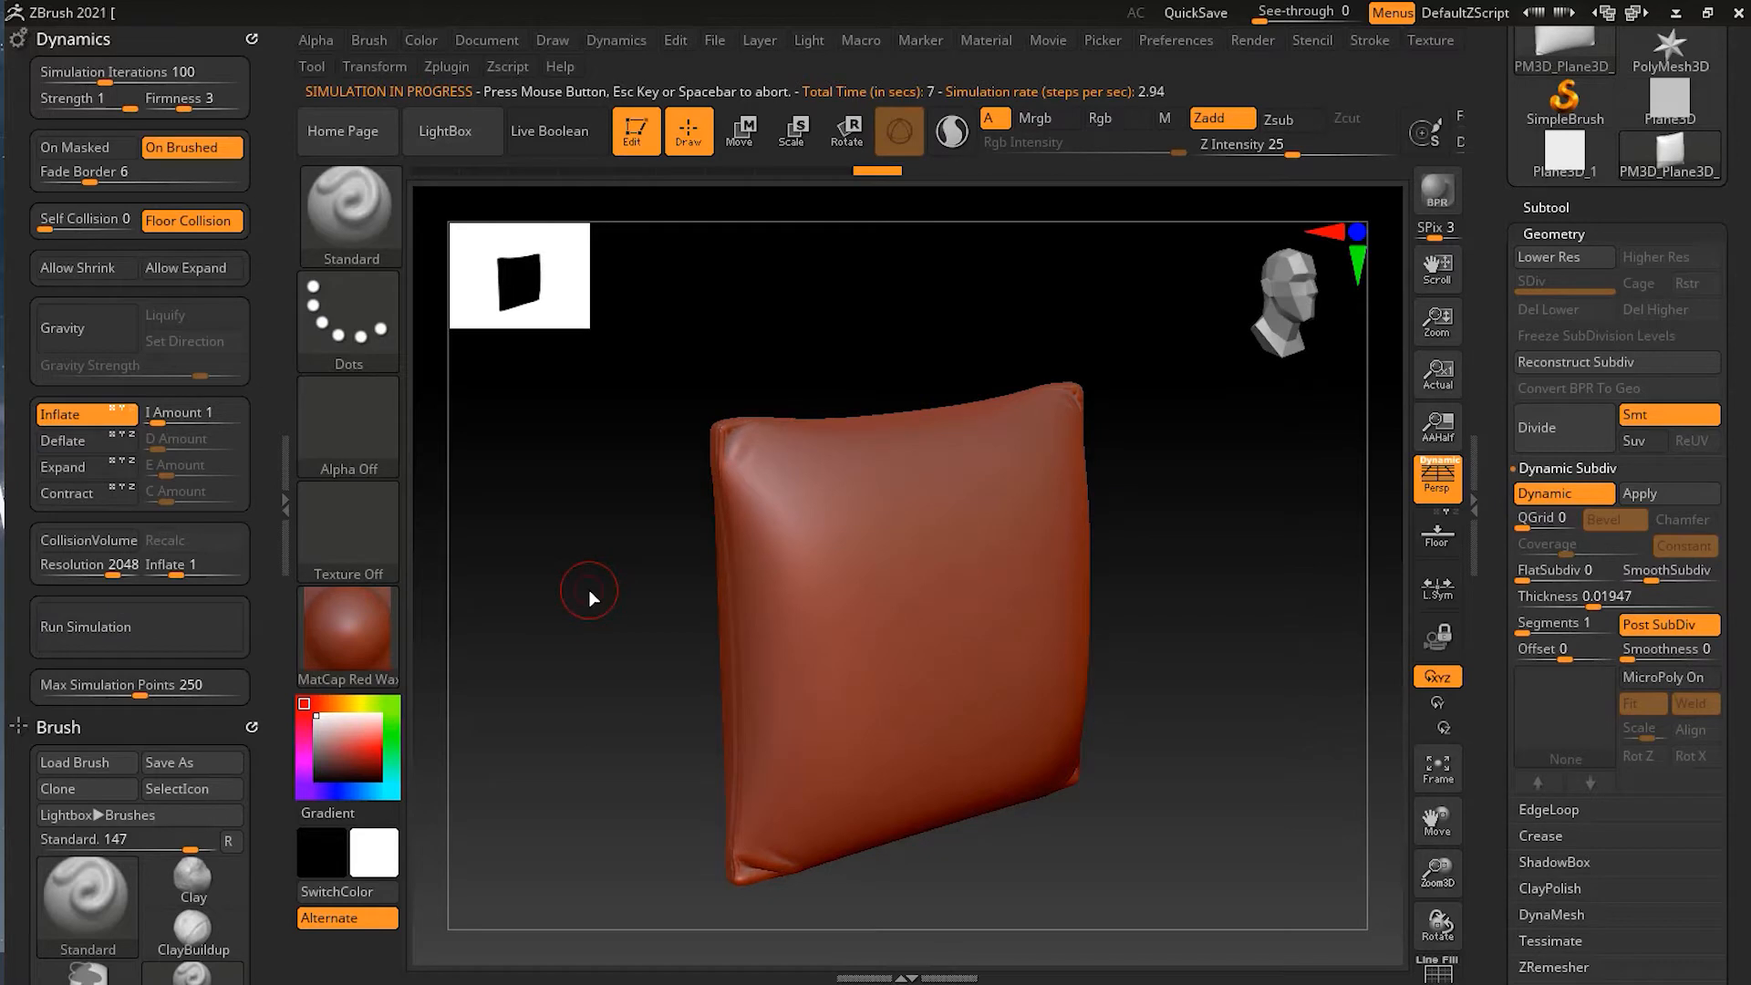
Turn on MicroPoly for the pillow's dynamic subdivision and choose the Wooven04 pattern.
left_click_drag(589, 592, 576, 551)
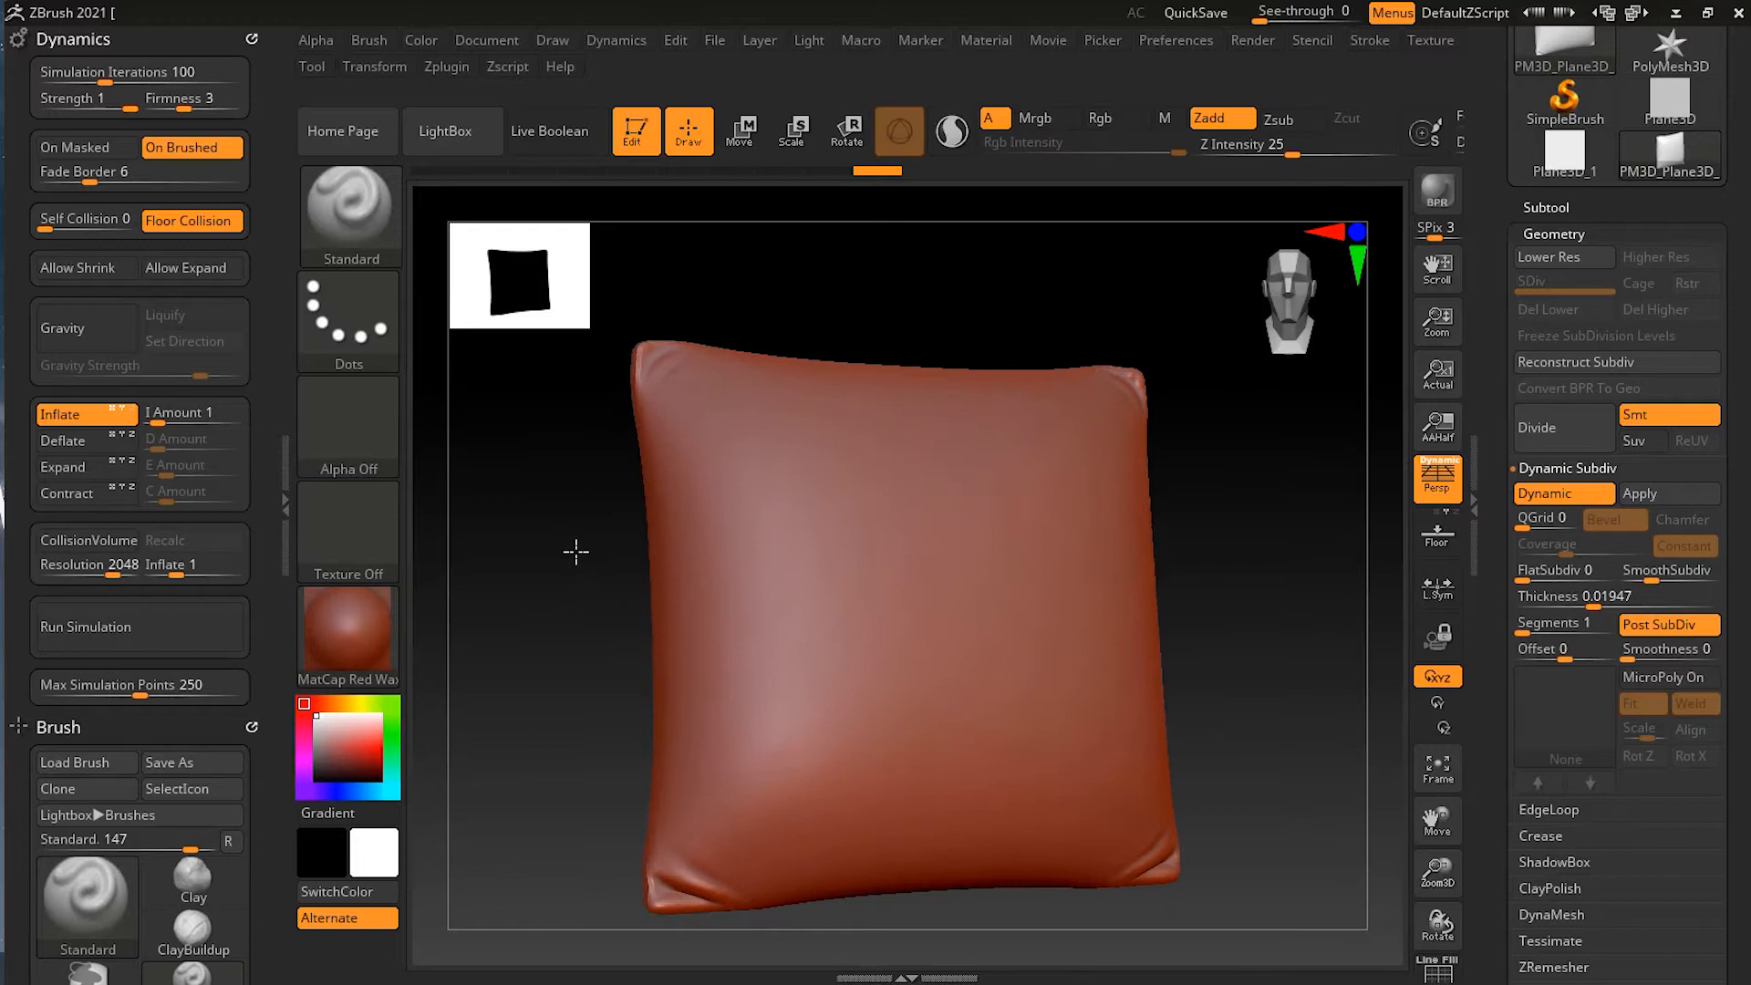
mouse_move(1259, 672)
left_mouse_down()
mouse_move(1243, 633)
mouse_move(1265, 643)
left_mouse_up()
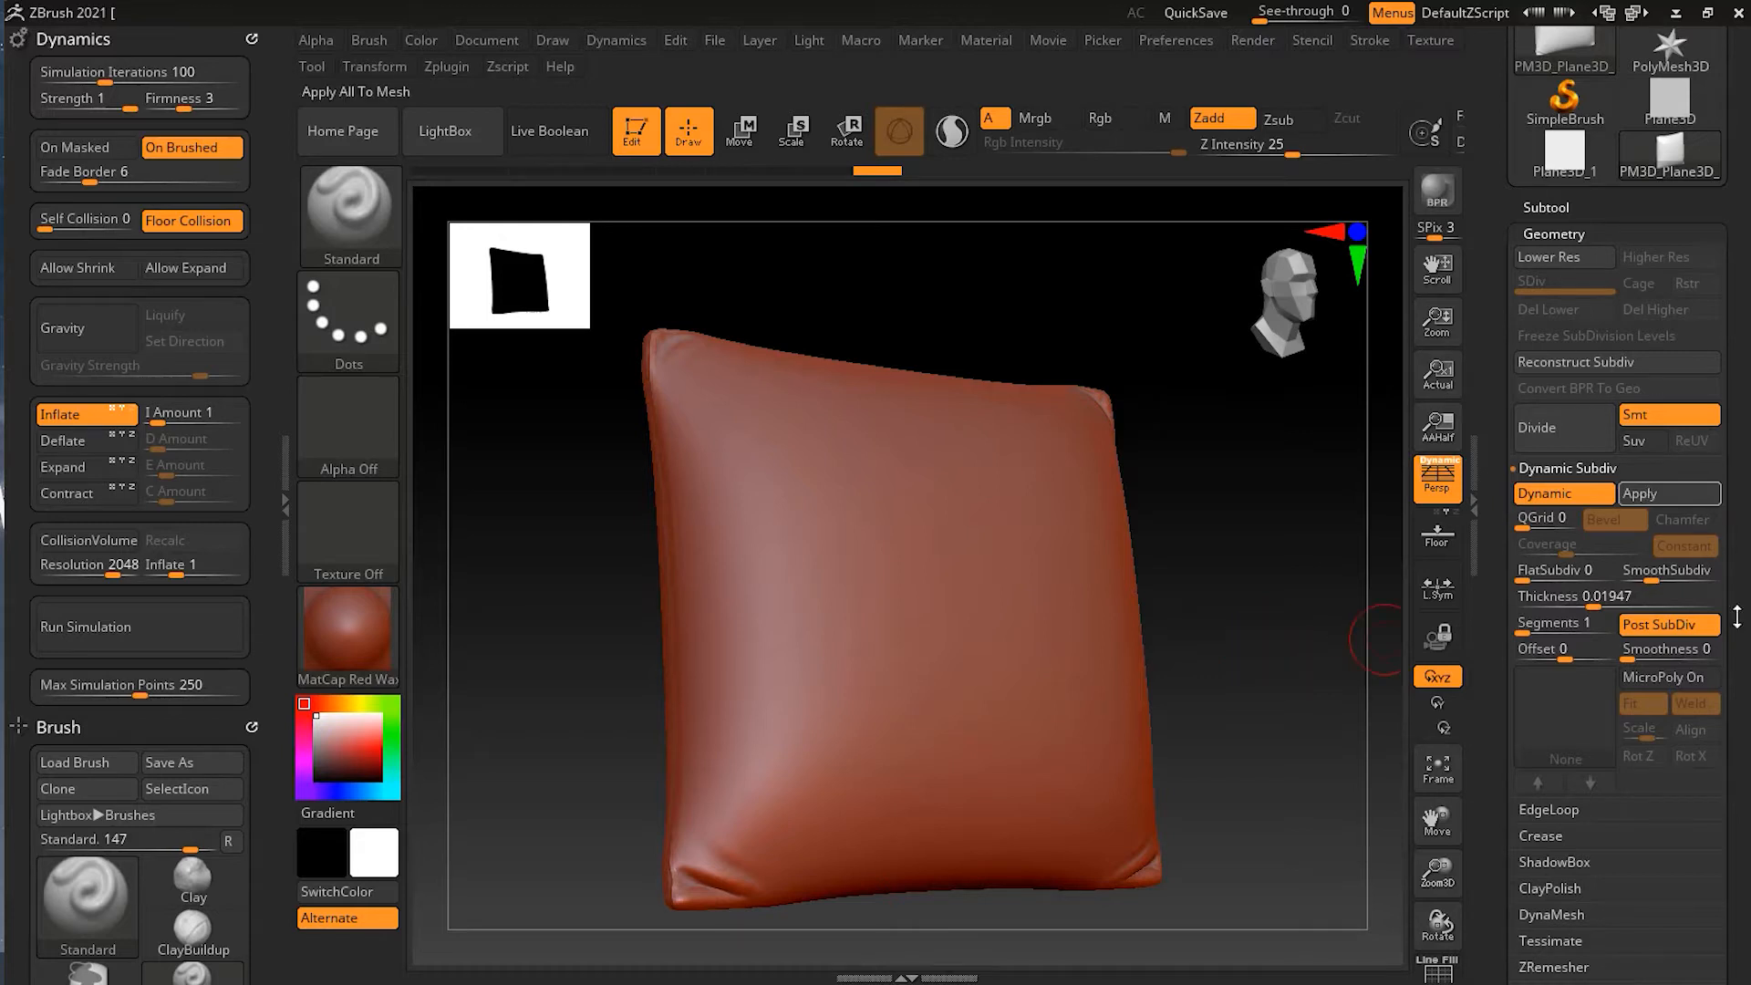
left_click_drag(1742, 638, 1742, 579)
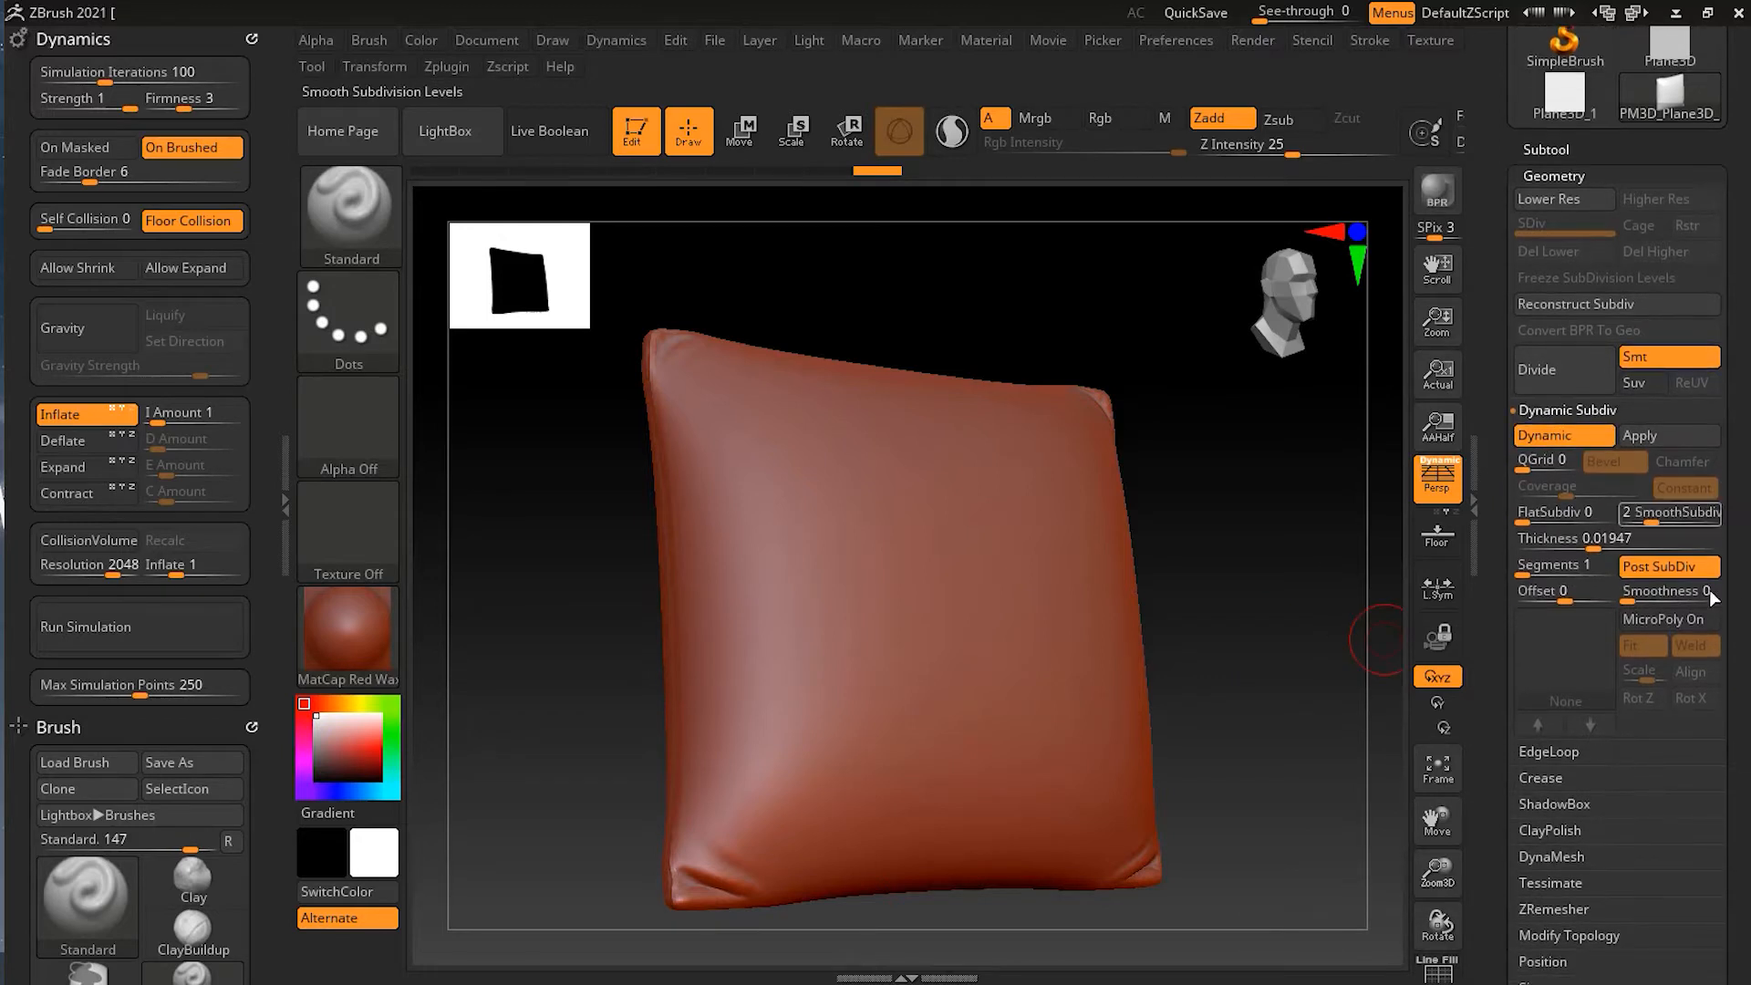
left_click(1665, 621)
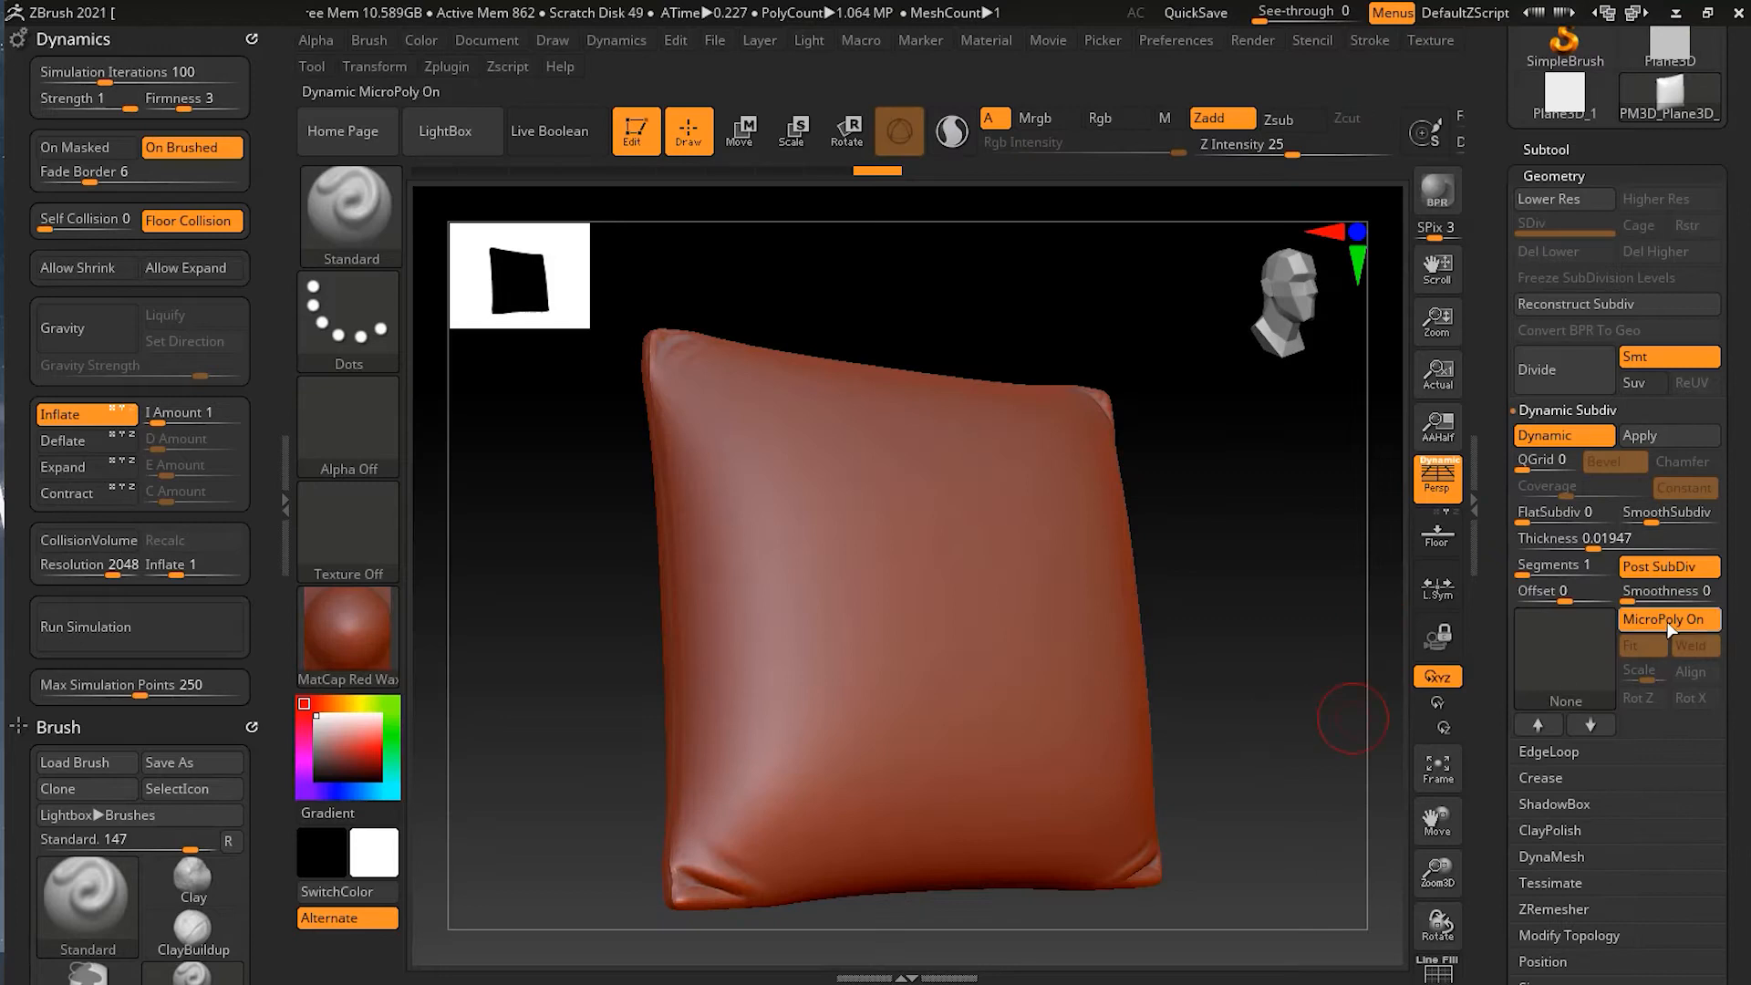
left_click(1683, 620)
left_click(1684, 619)
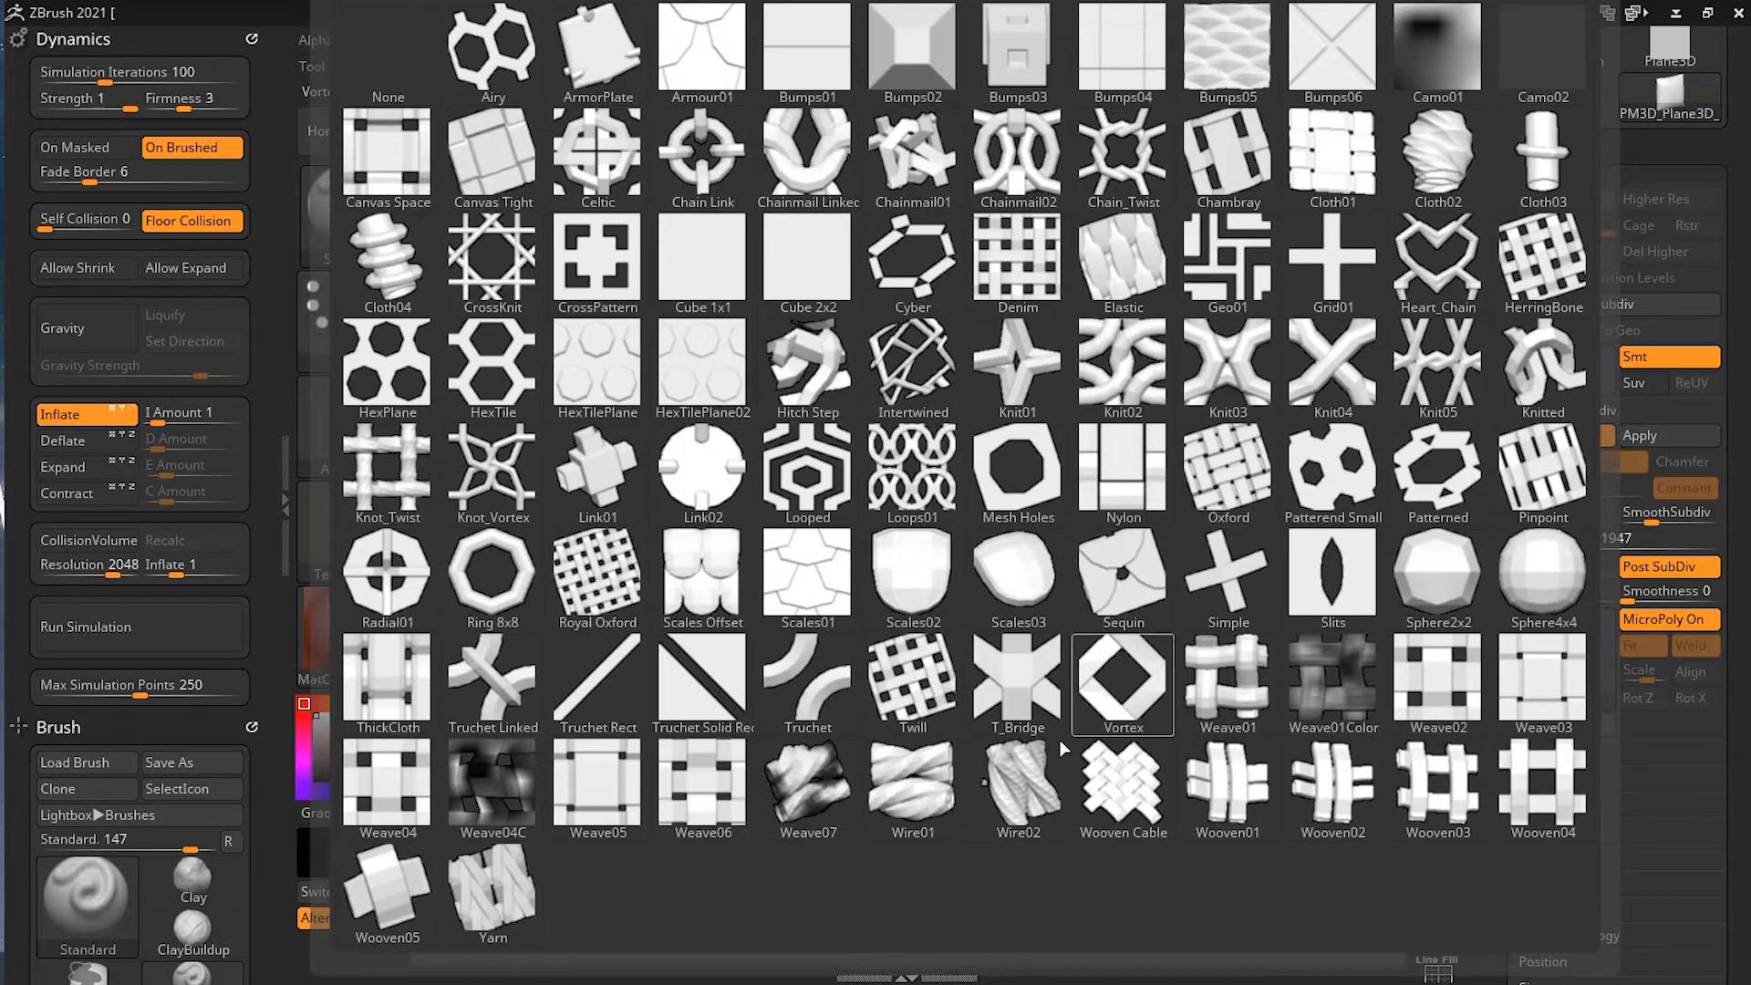
mouse_move(1137, 785)
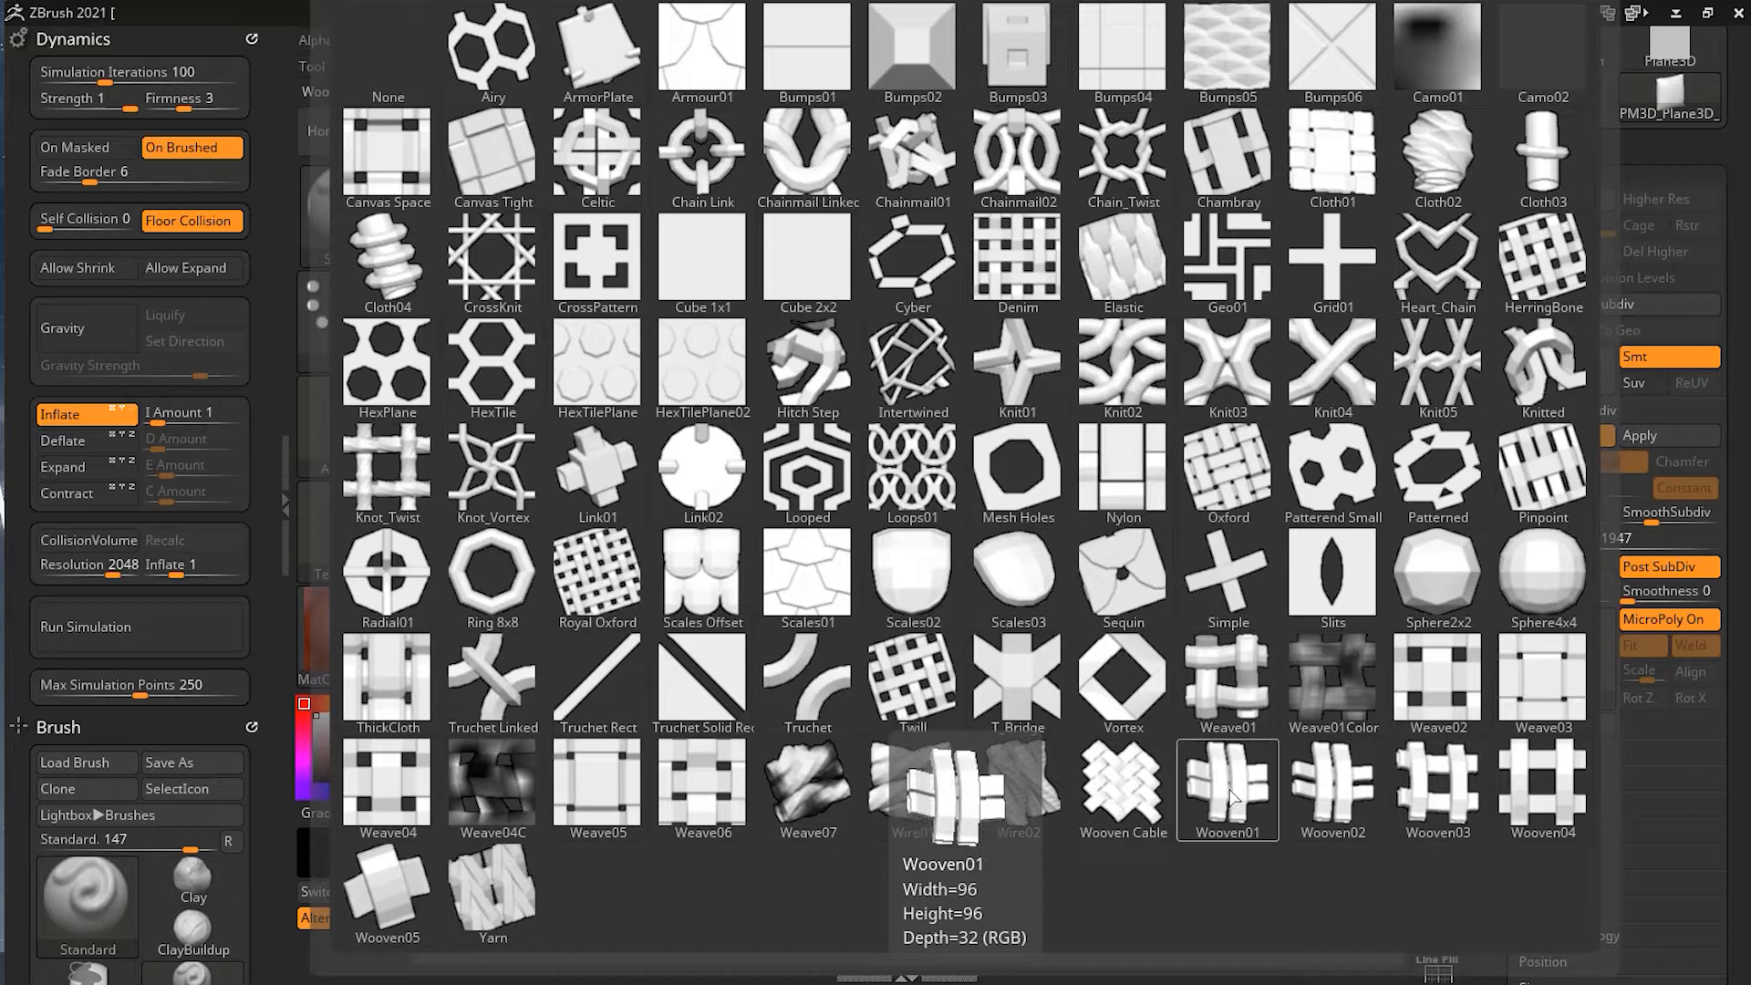
left_click(1532, 803)
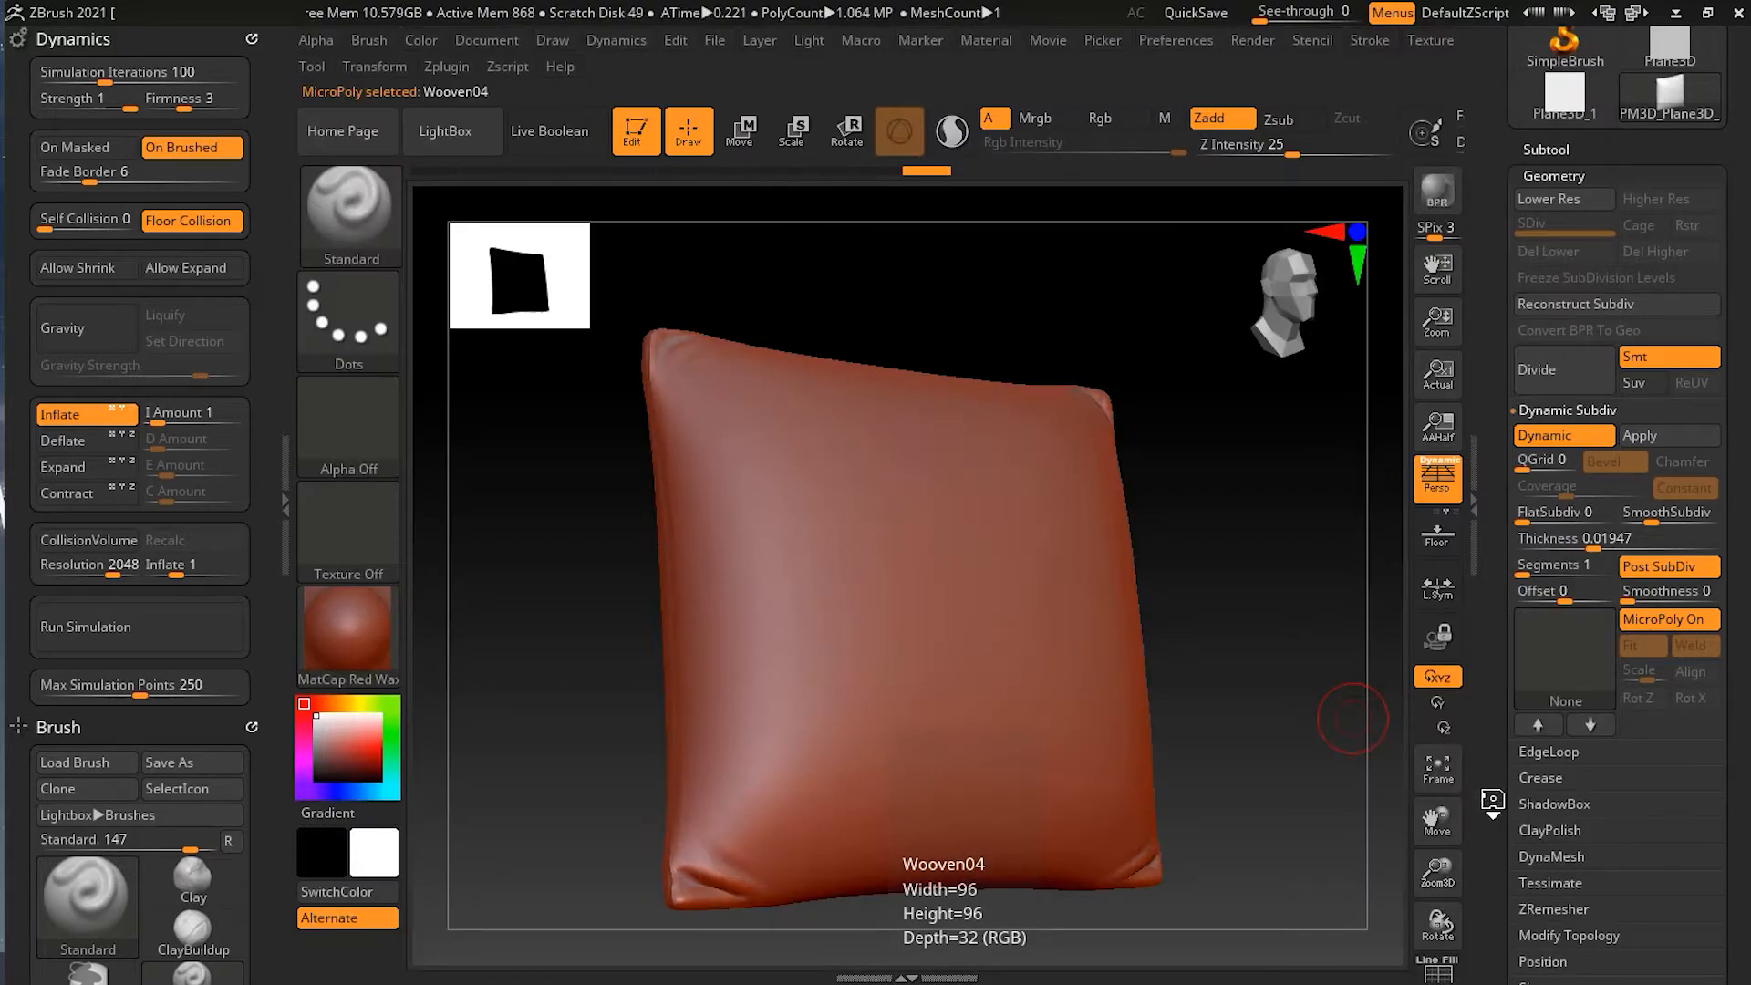
Change the pillow's material to SkinShade4.
left_click(348, 630)
left_click(901, 321)
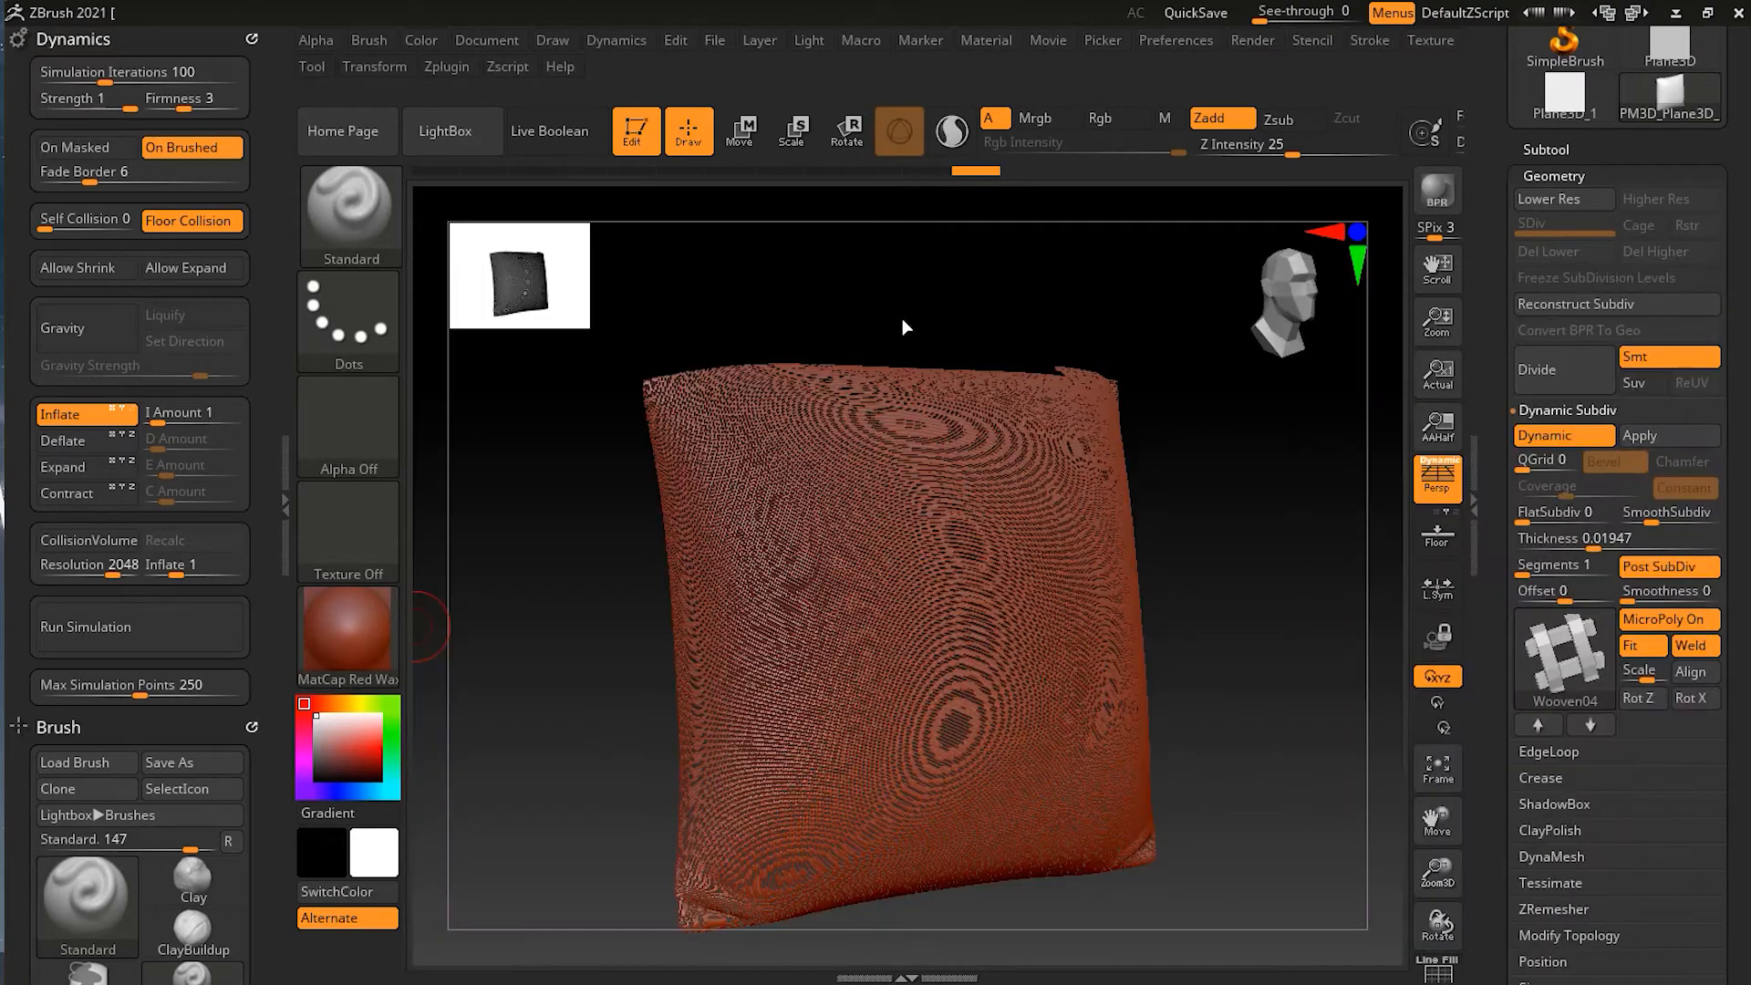
left_click_drag(1321, 552, 1327, 620, "alt")
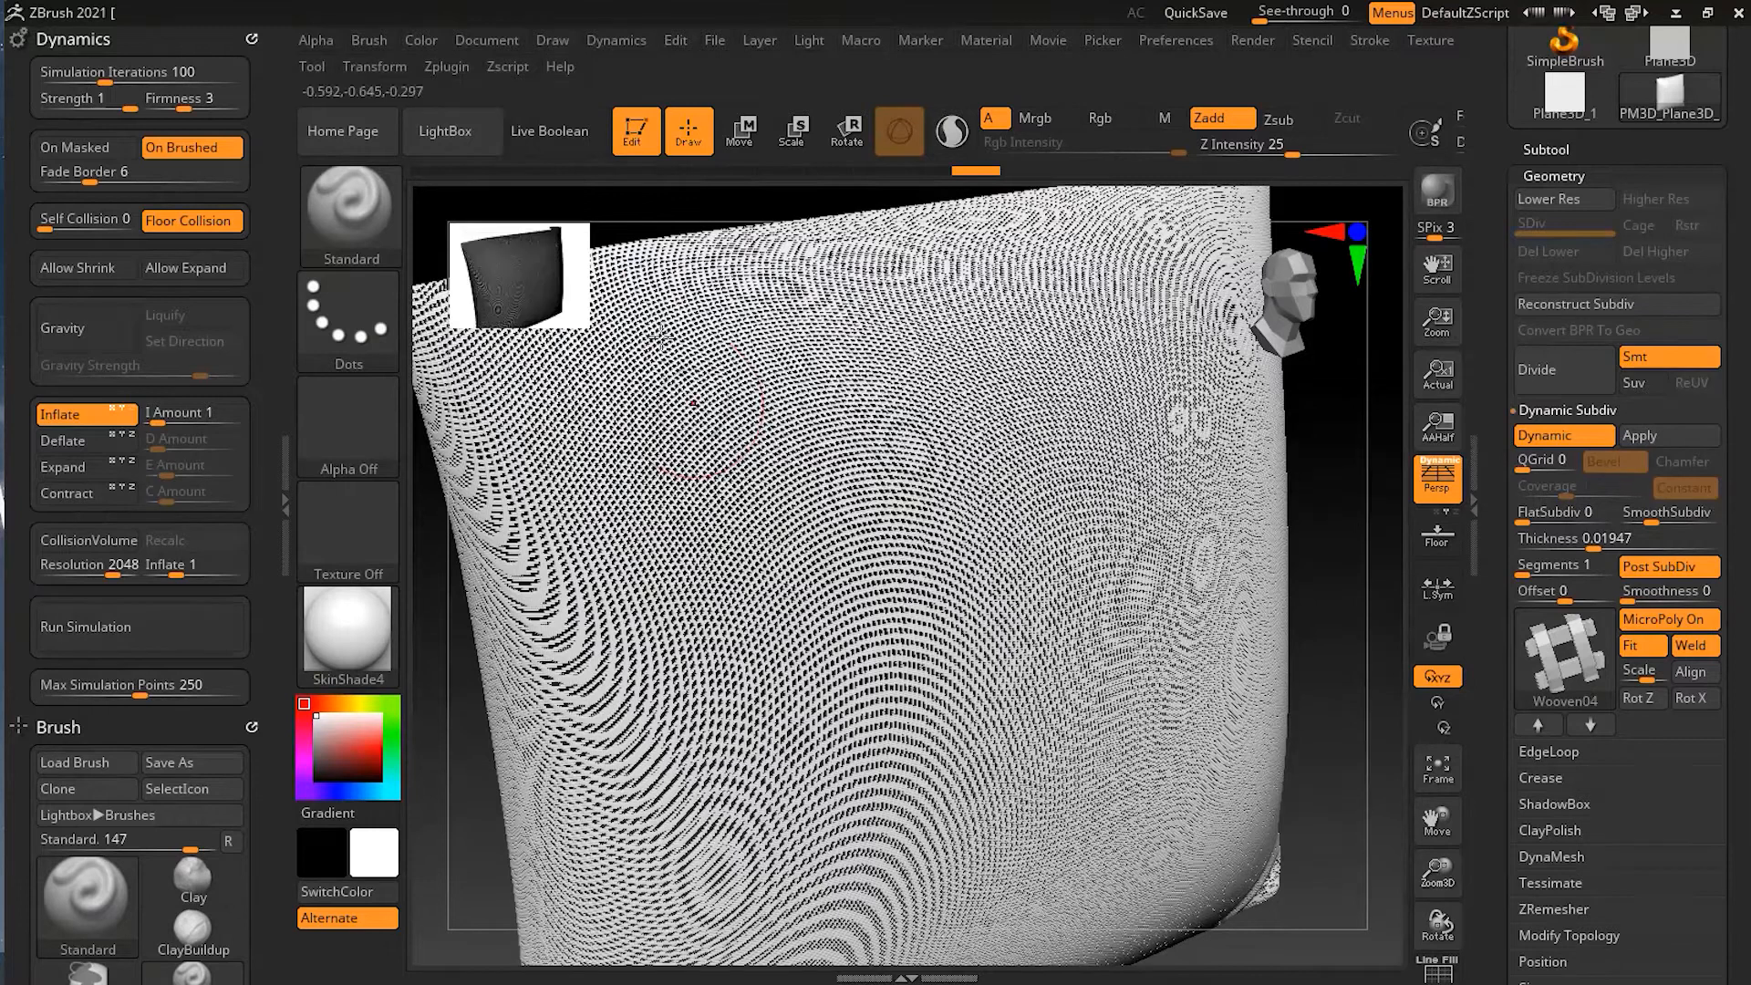
Compare the pillow with dynamic subdivision off and on, and try to reconstruct a lower subdivision level.
left_click(1565, 434)
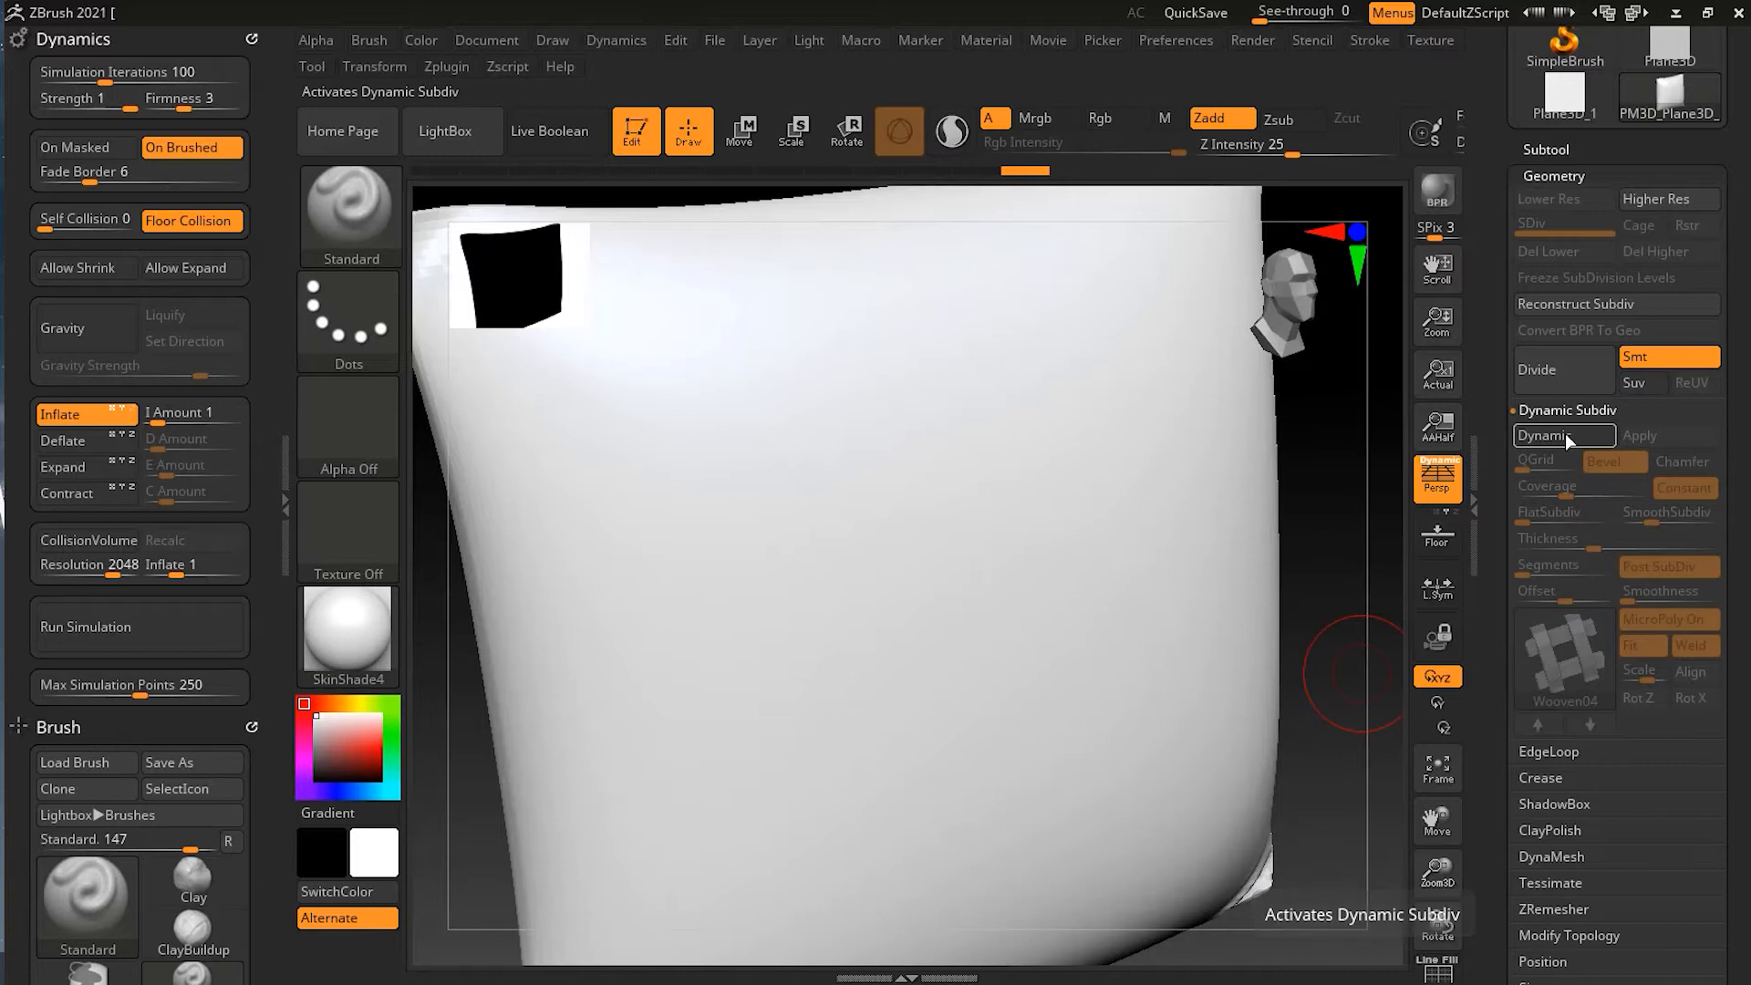
left_click(1565, 435)
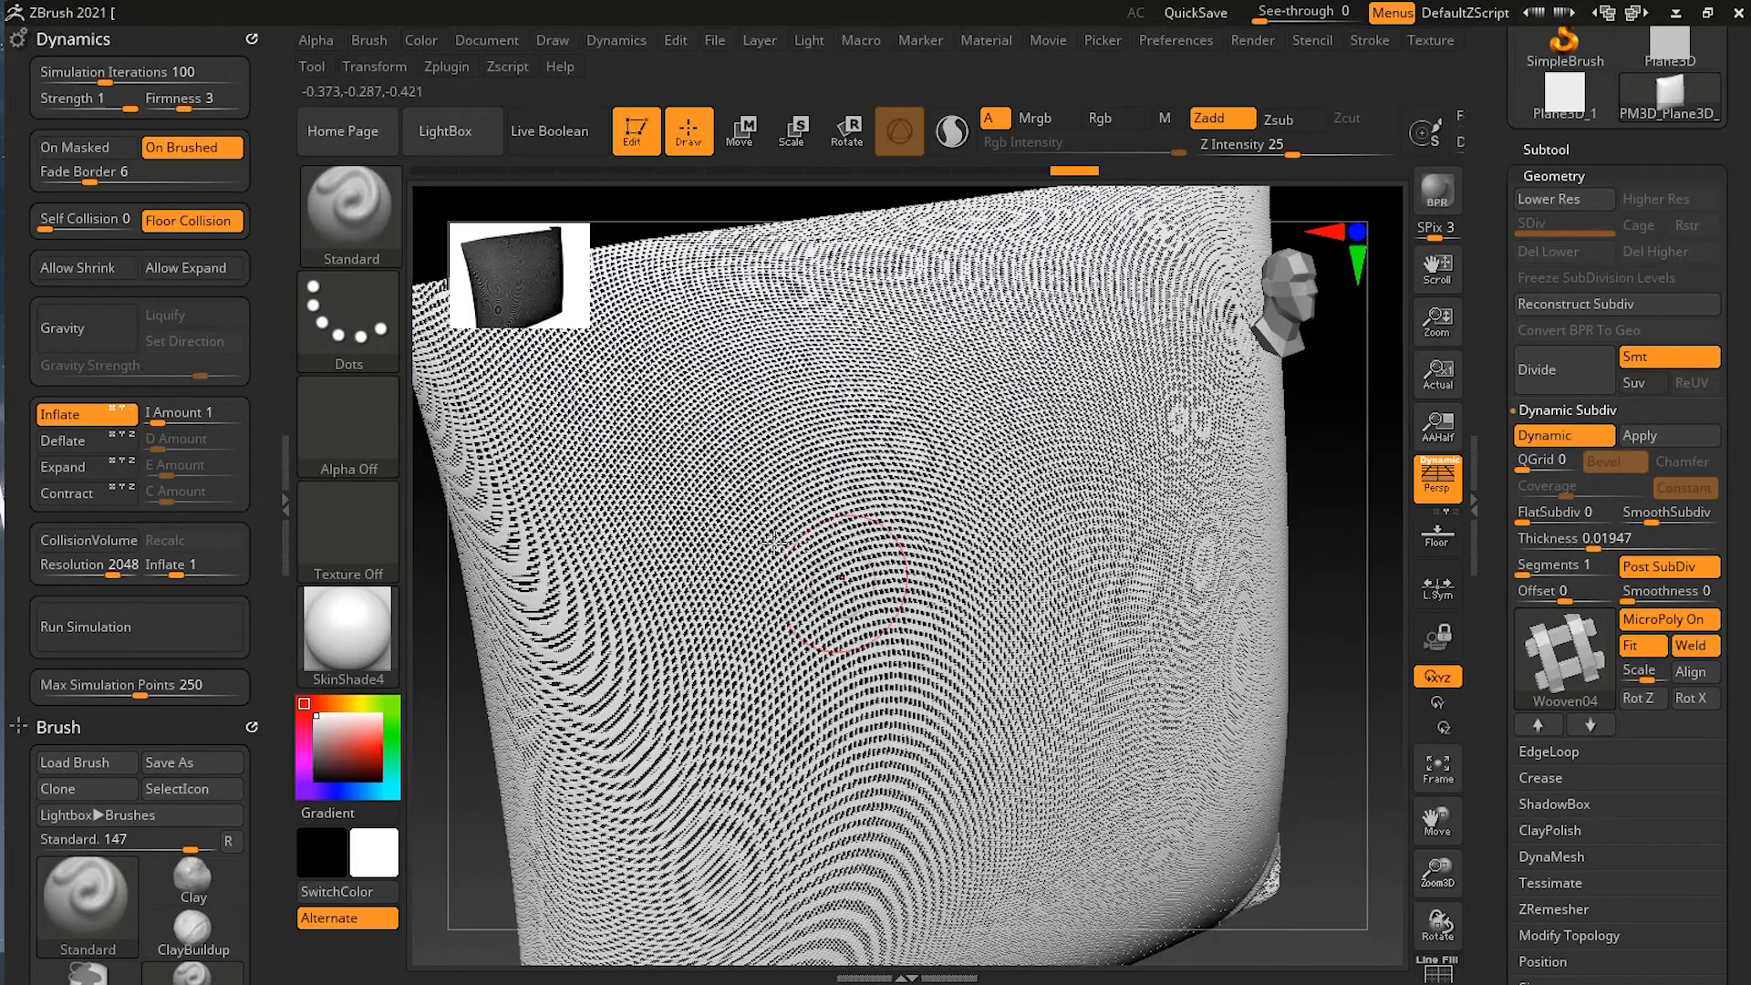
left_click(1616, 309)
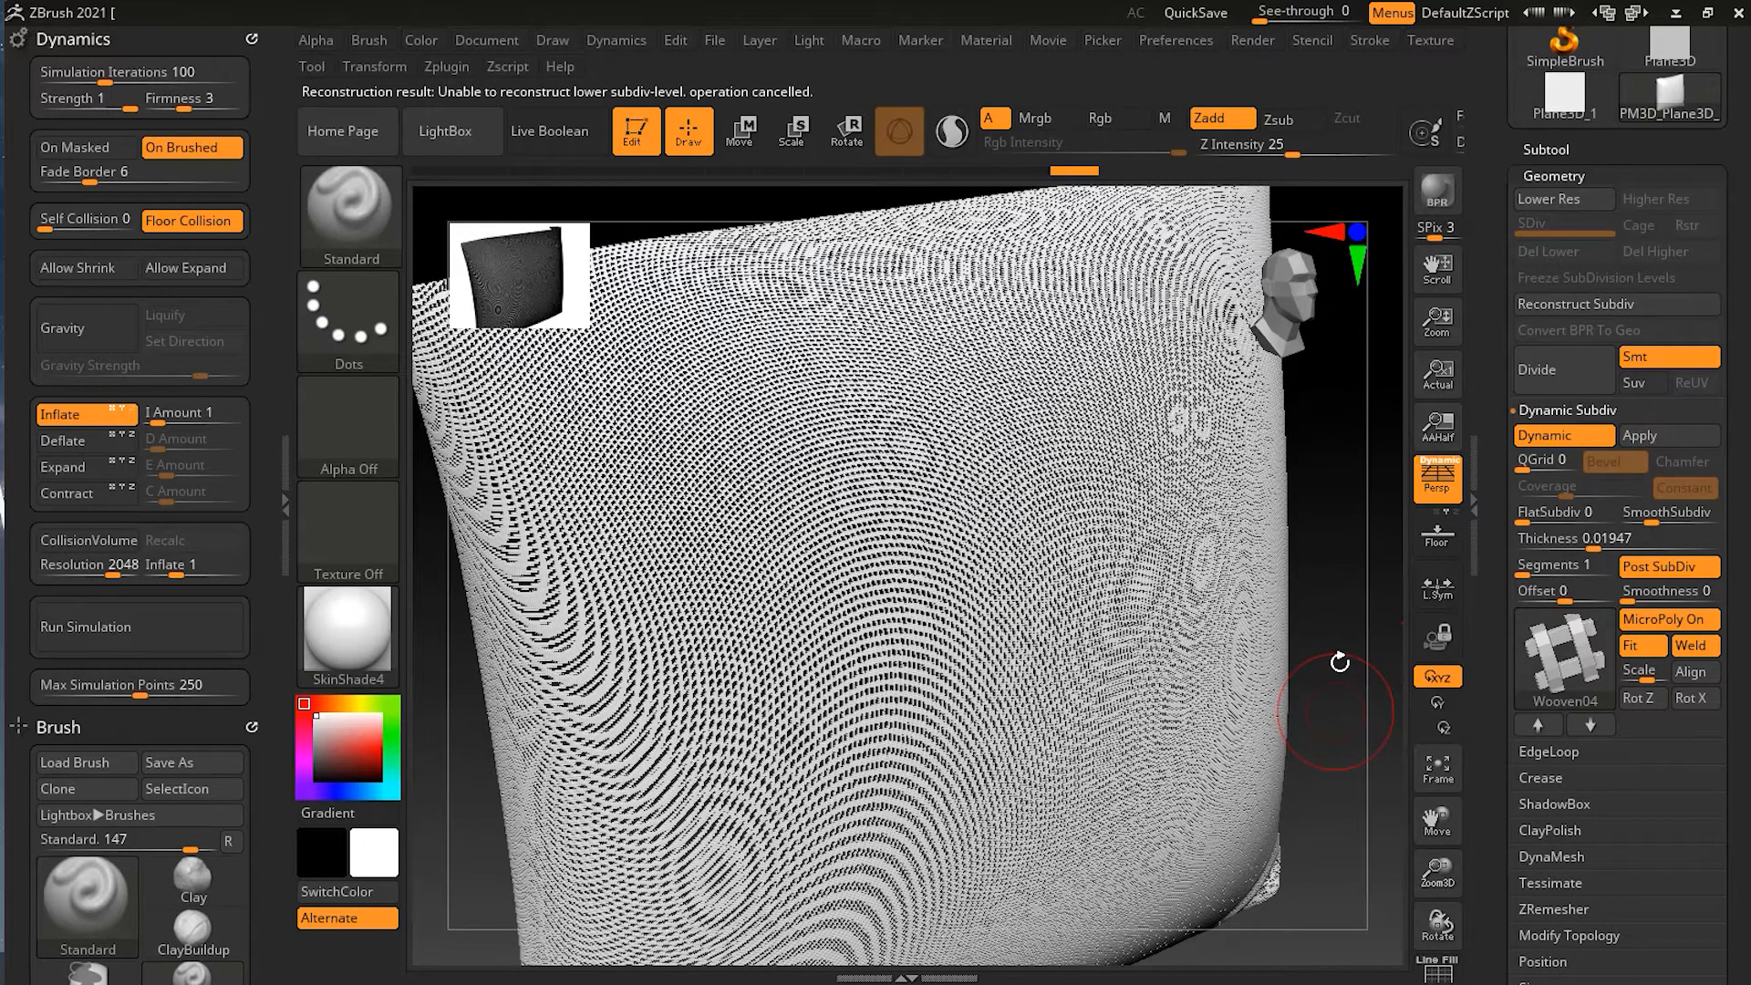
left_click_drag(1335, 711, 1337, 662)
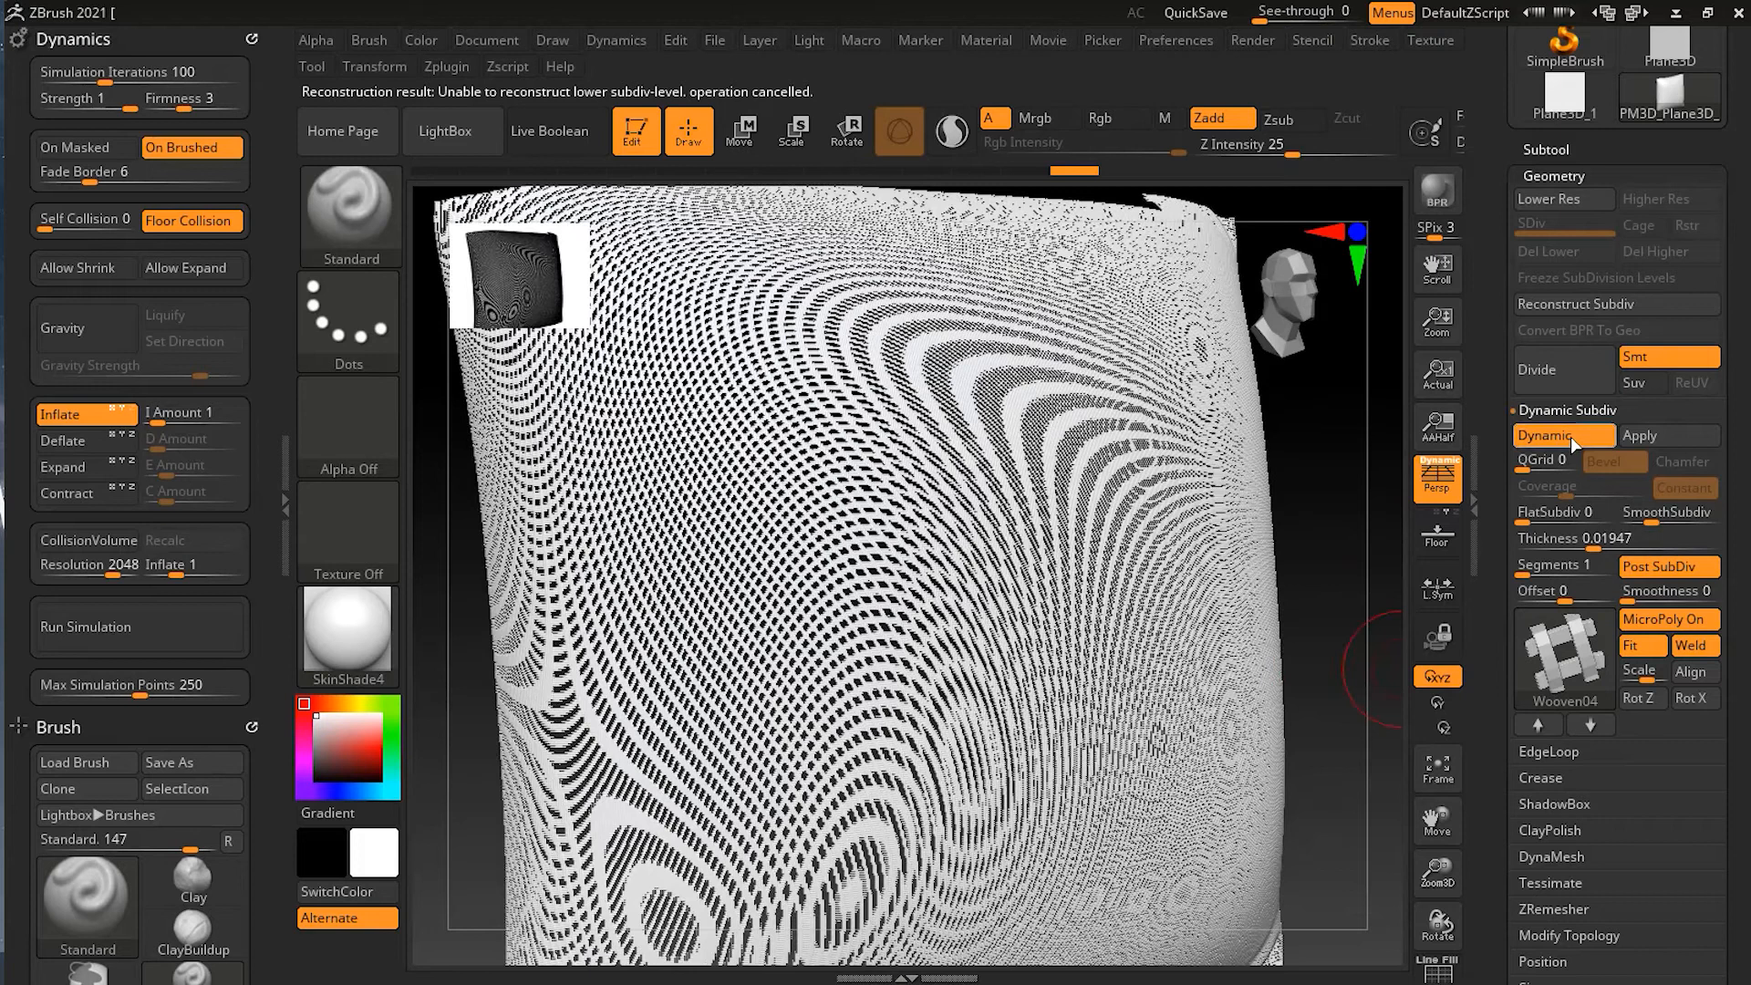
Turn off dynamic subdivision, check the pillow's wireframe, and ZRemesh it with a target polygon count of 5.
left_click(1571, 436)
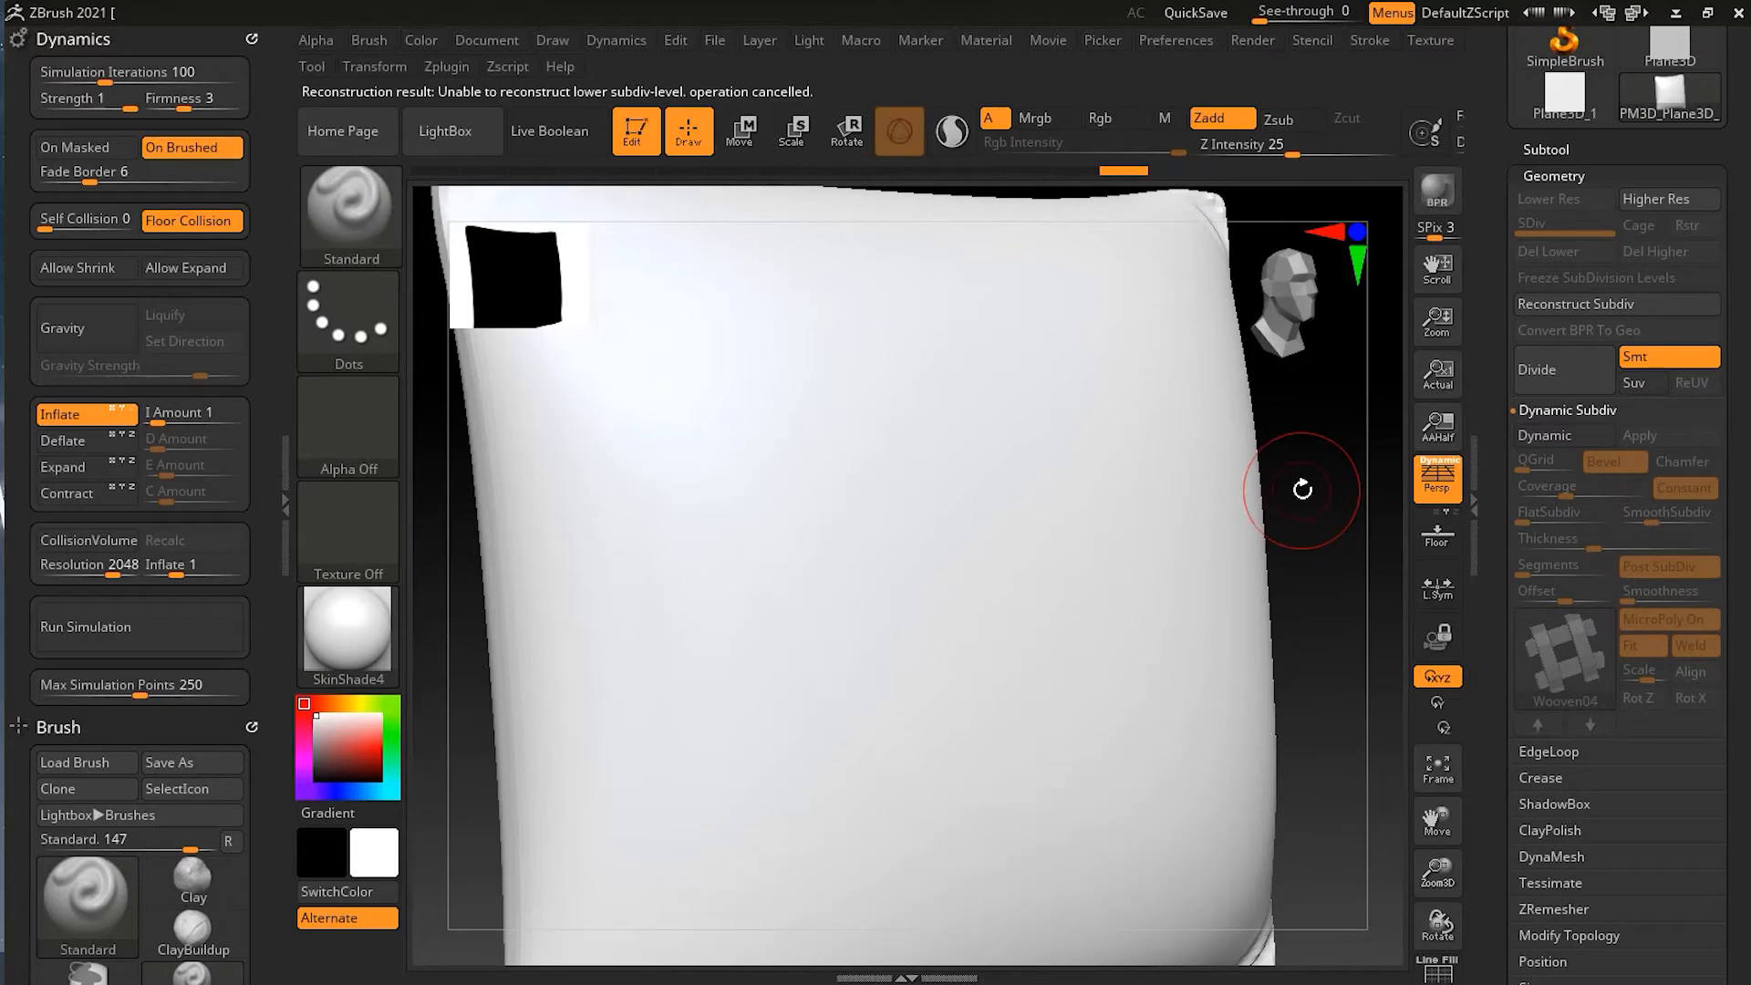
key("shift")
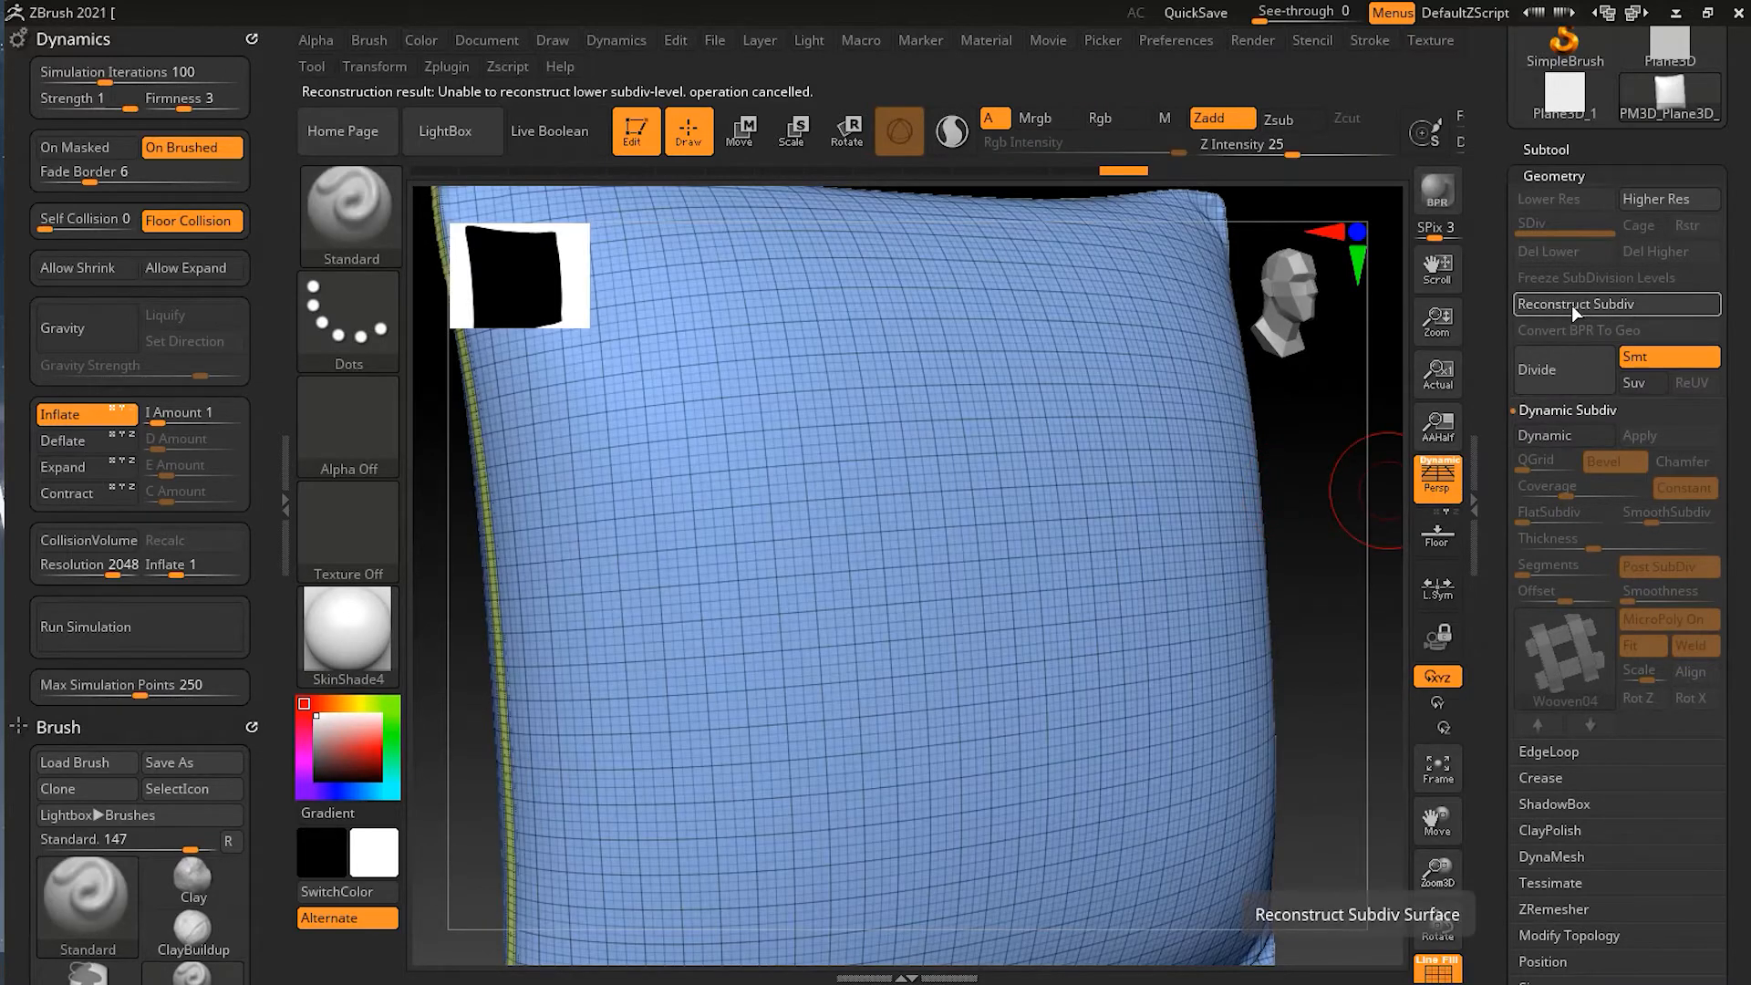
left_click_drag(1730, 747, 1721, 632)
left_click(1576, 721)
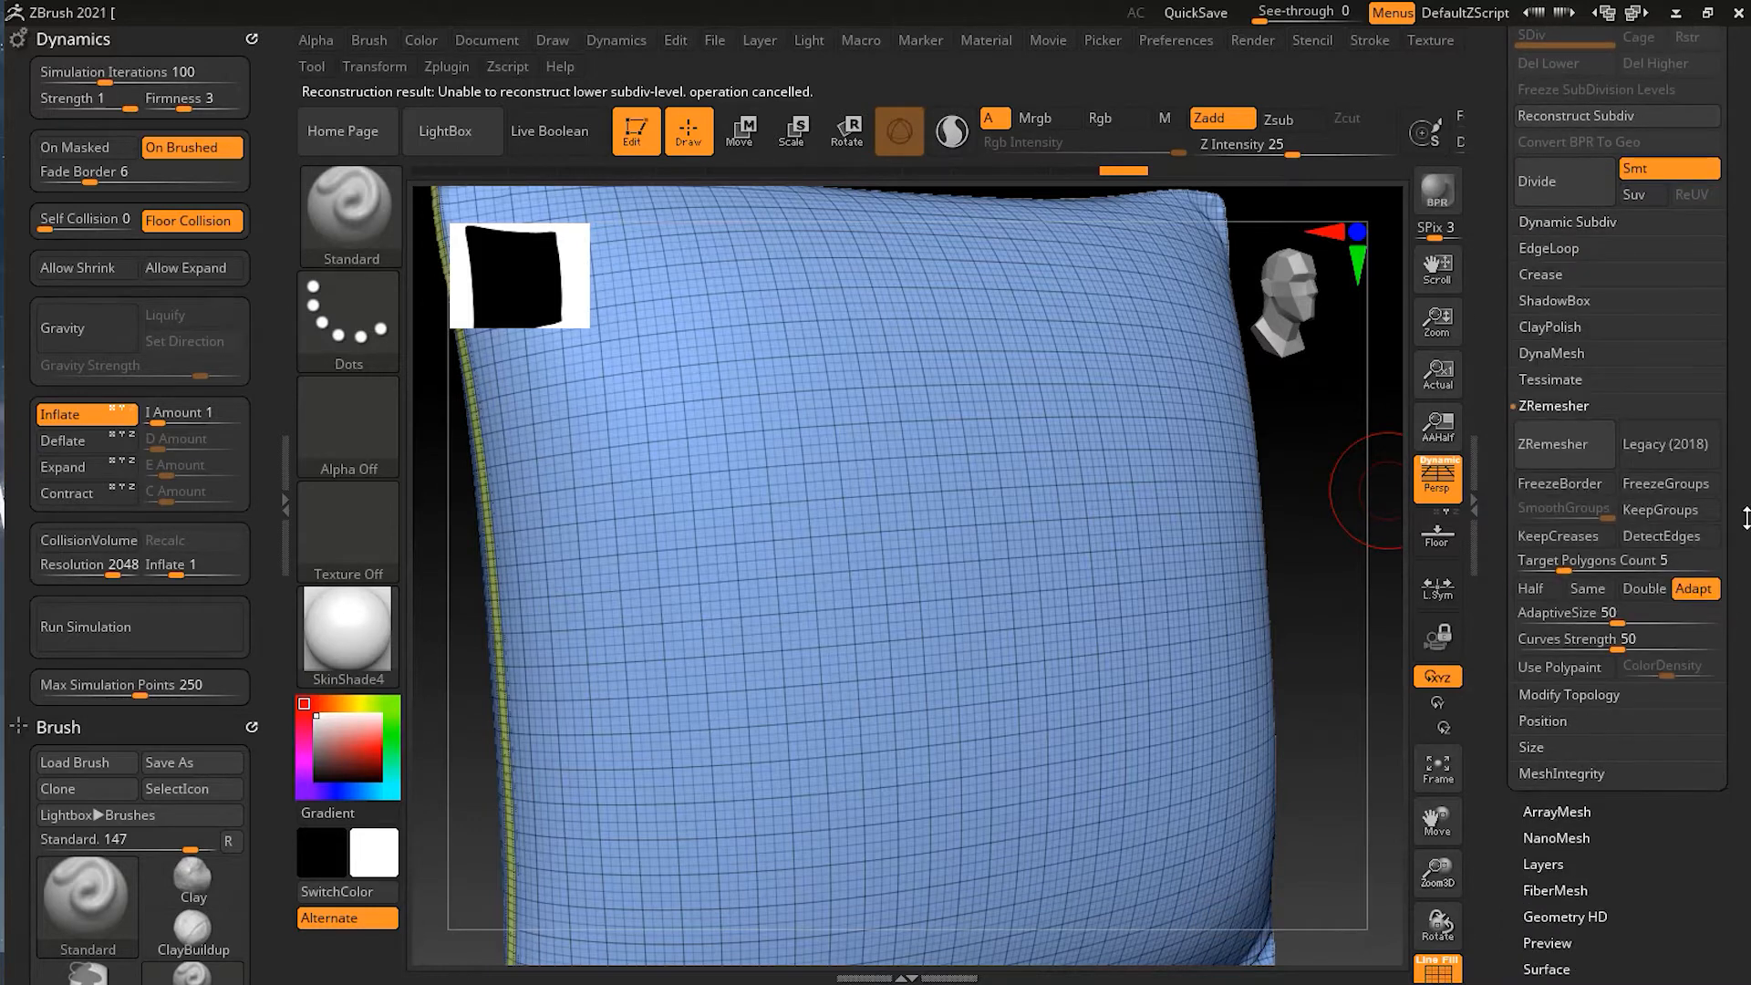
left_click_drag(1747, 517, 1744, 548)
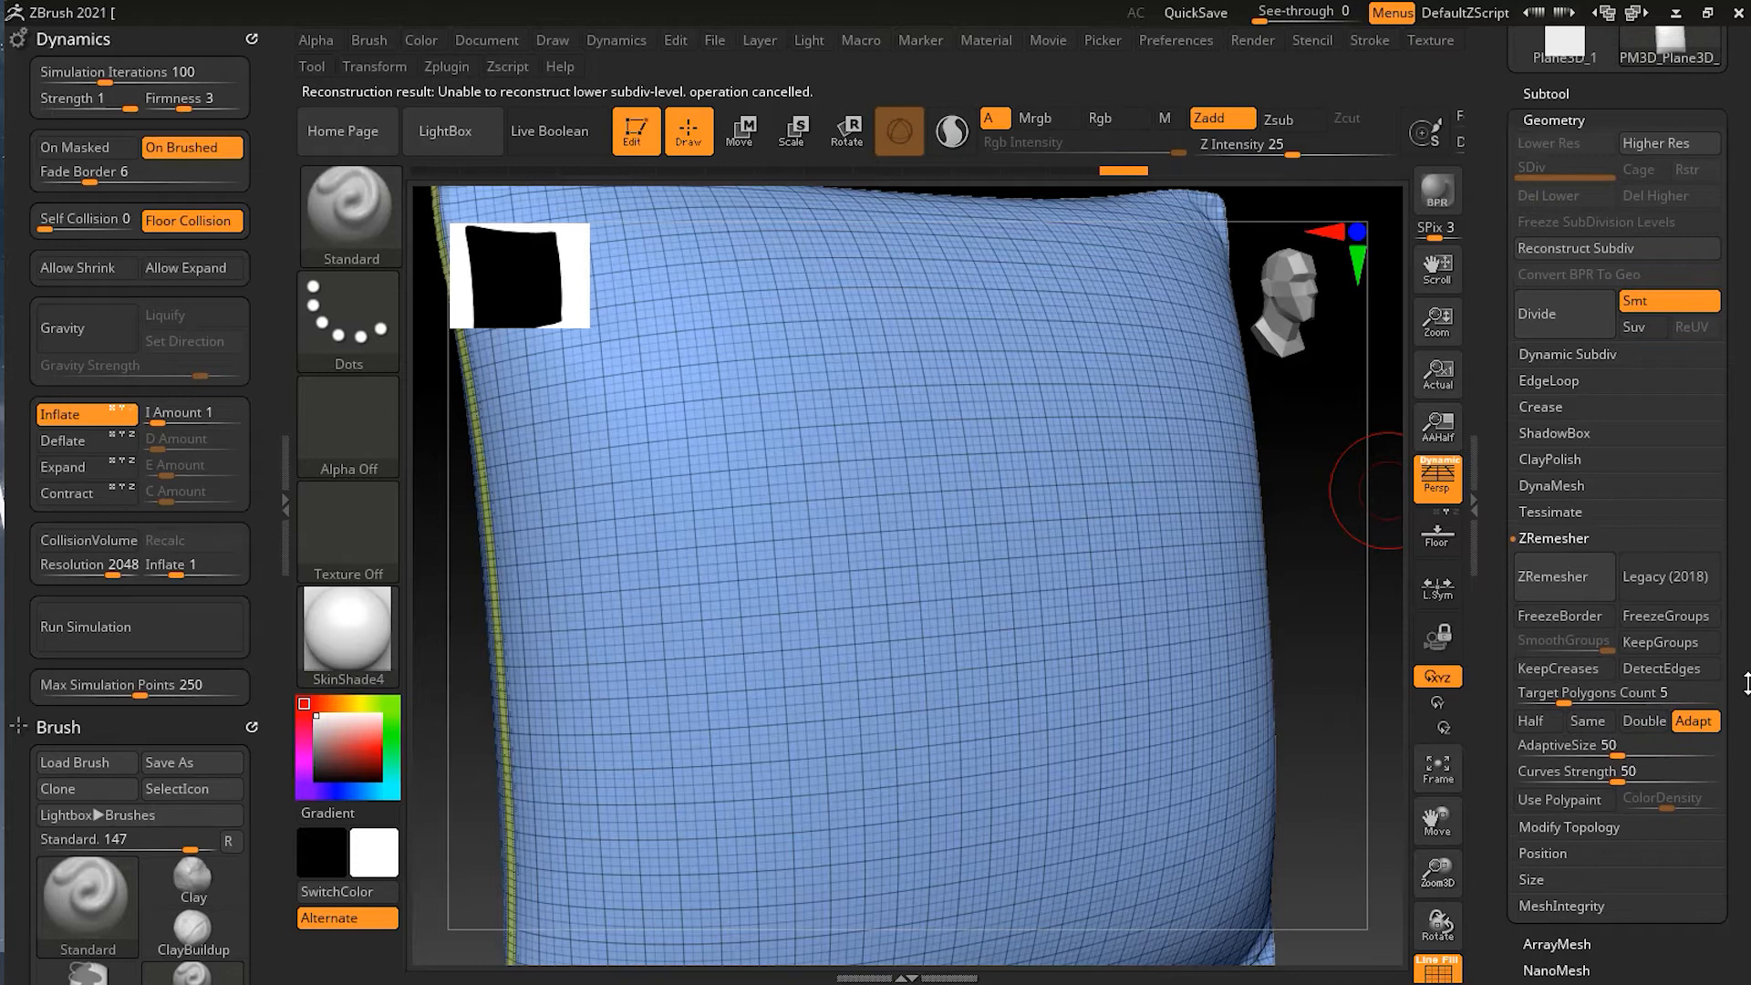
left_click(1564, 581)
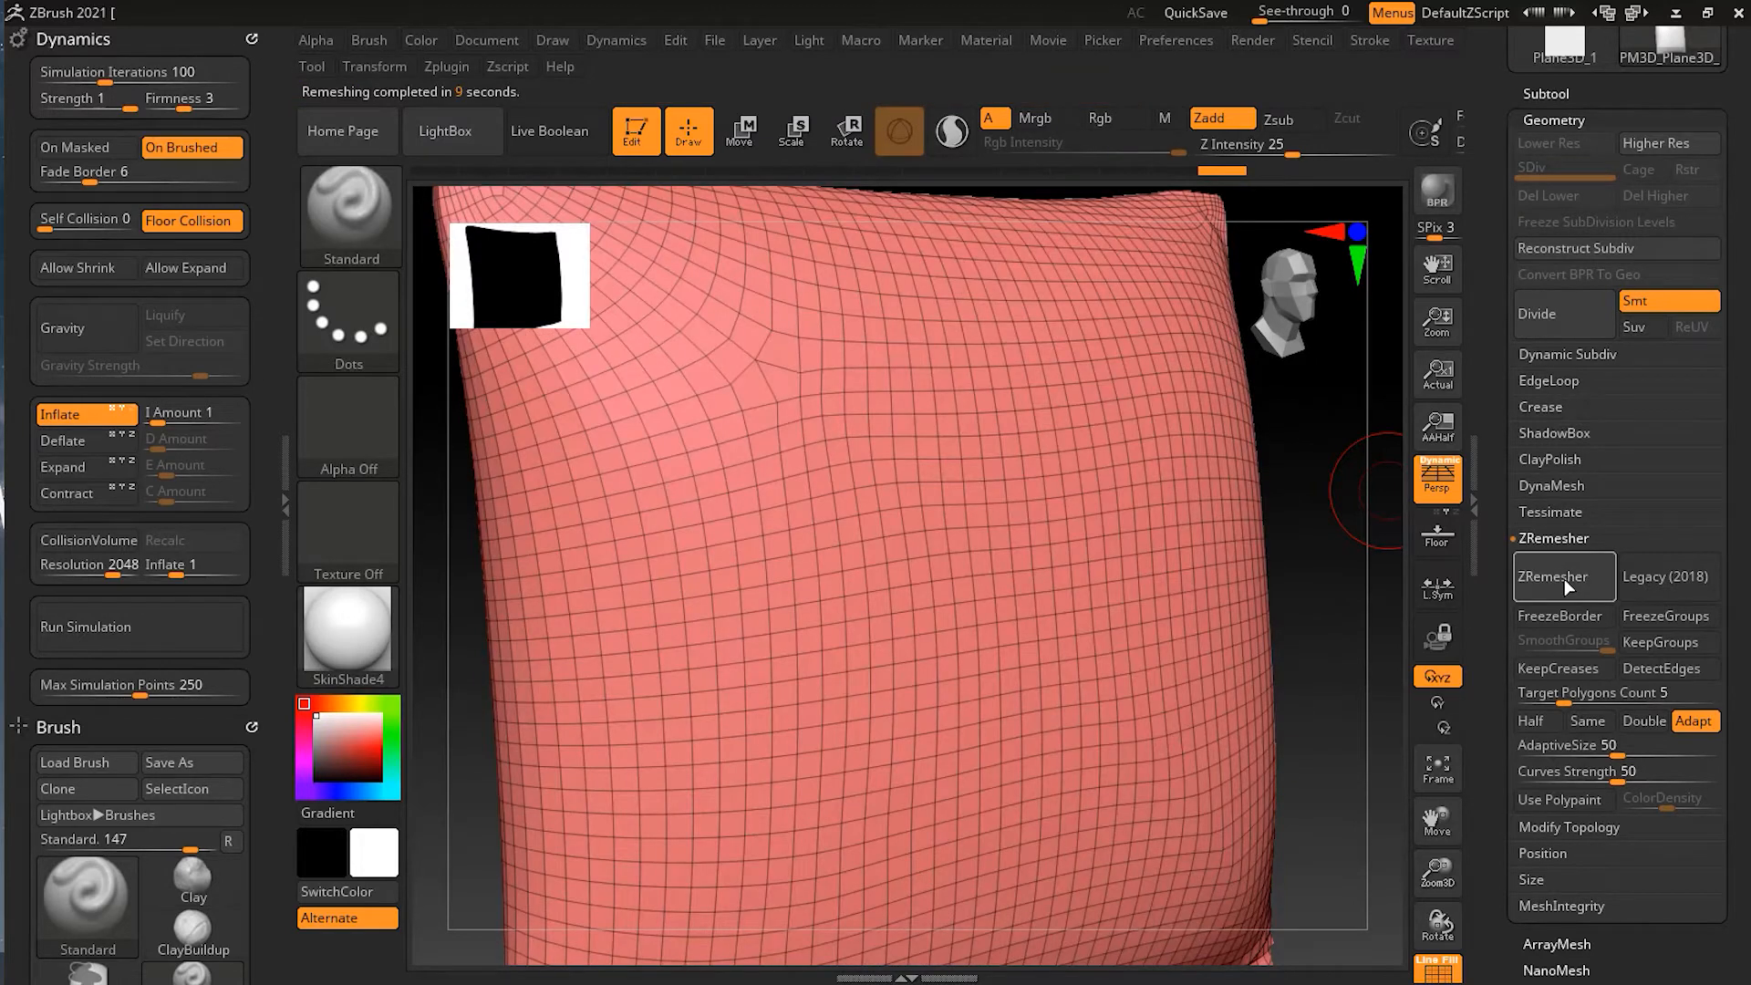
left_click(1436, 974)
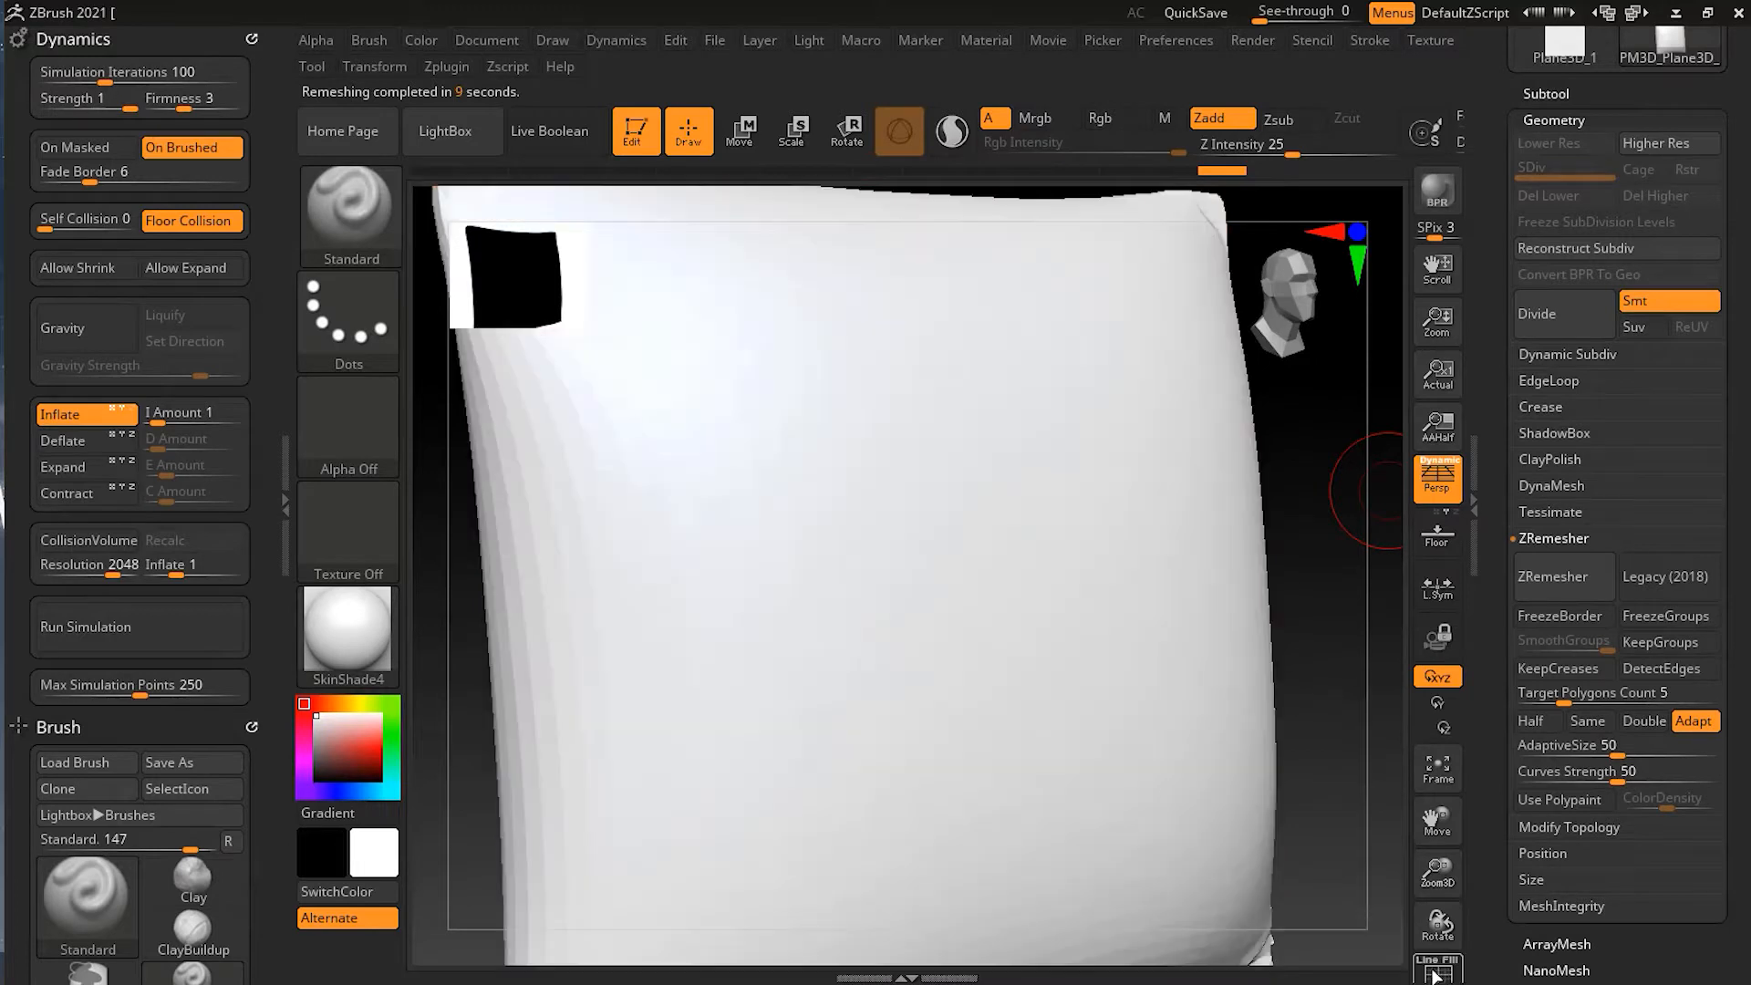
Turn dynamic subdivision back on for the remeshed pillow and inspect the Wooven04 weave up close.
left_click(1595, 355)
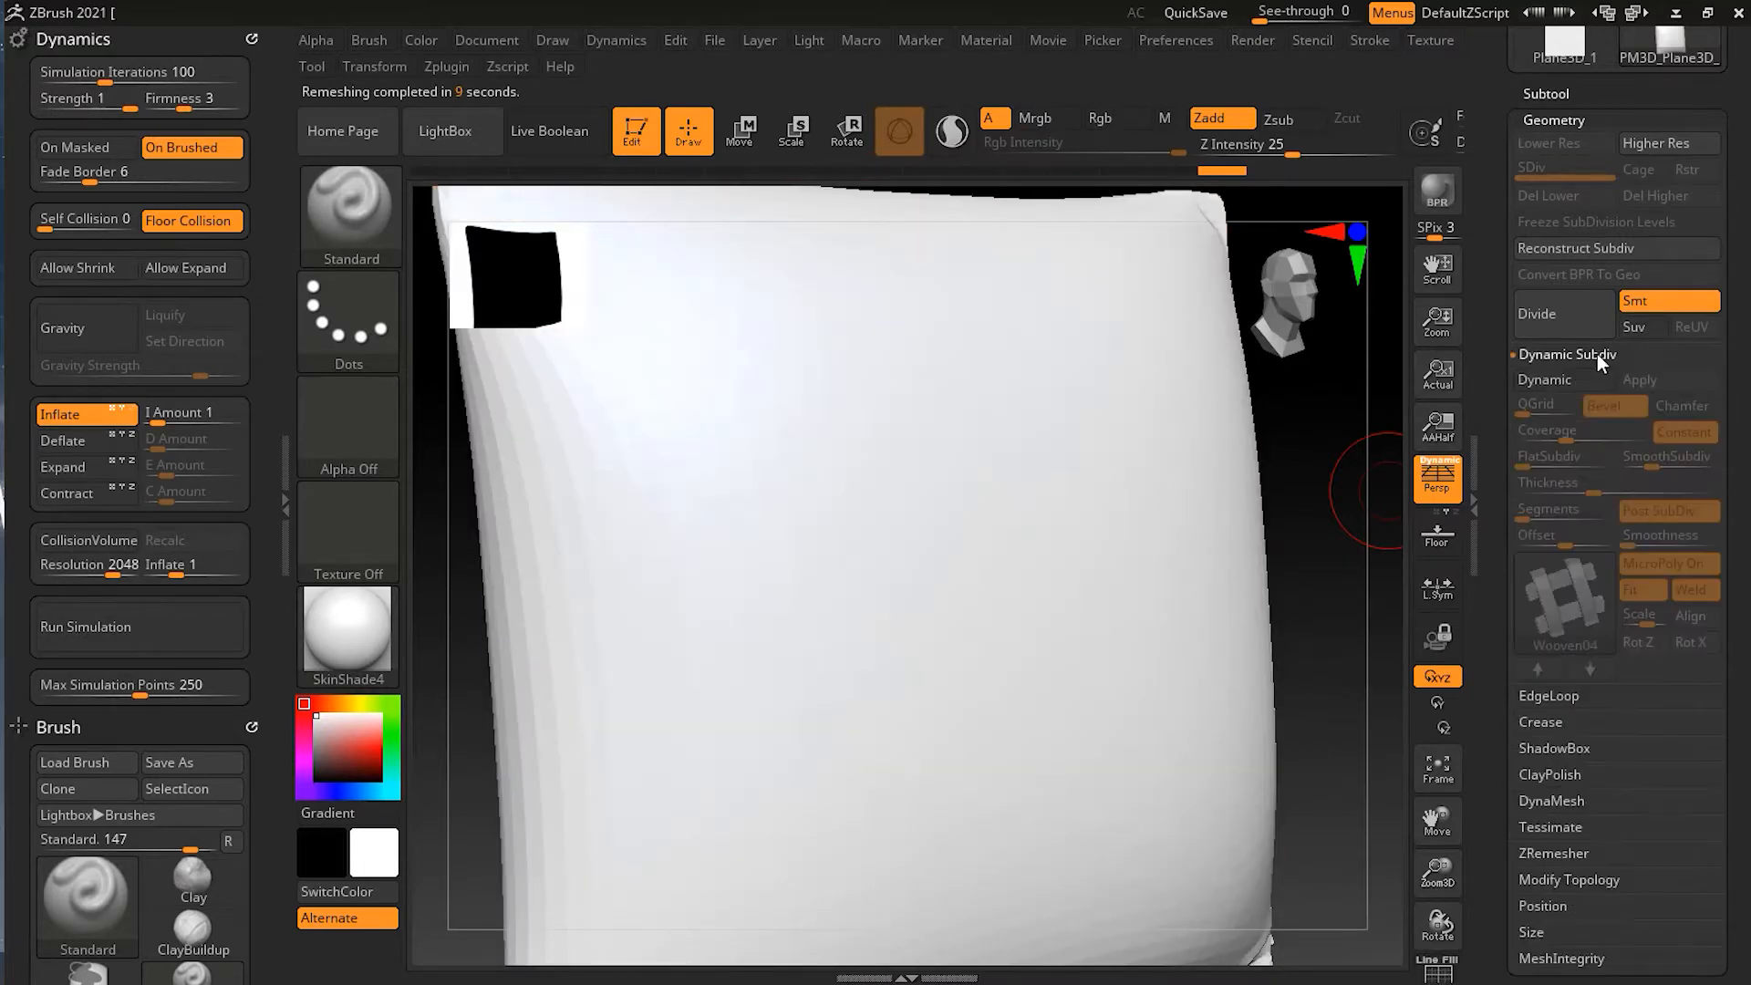
left_click(1555, 382)
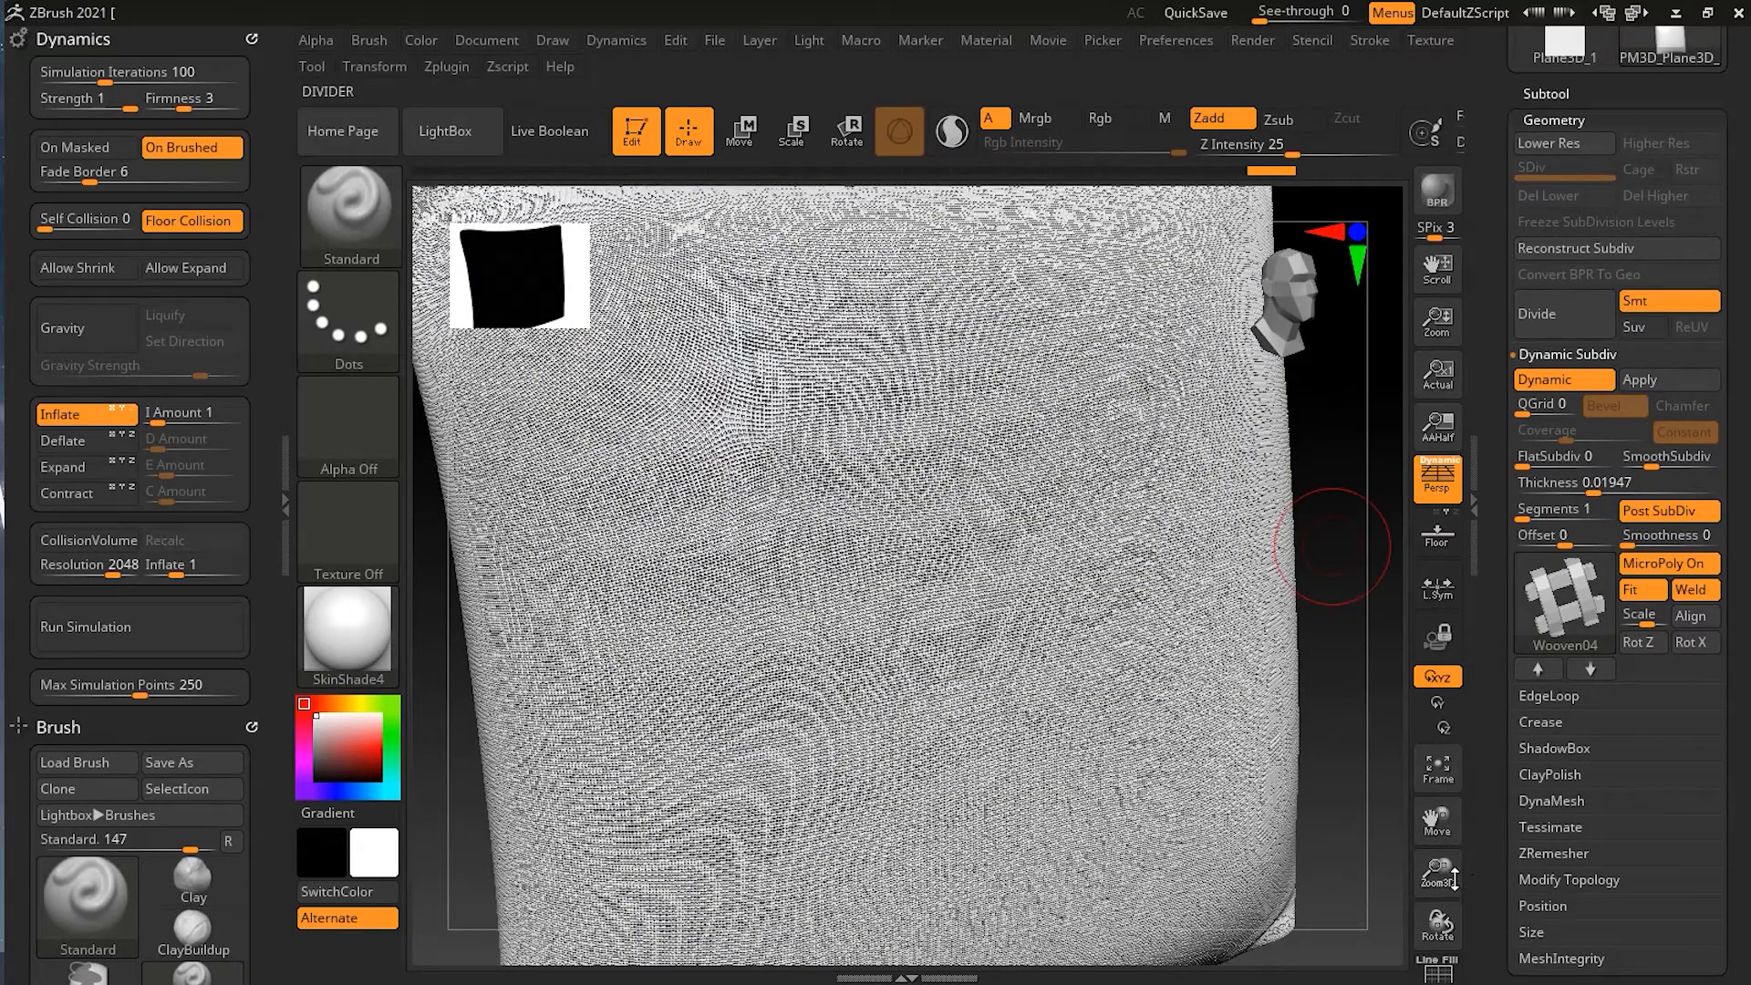
left_click_drag(1439, 873, 1500, 980)
left_click_drag(1439, 873, 1492, 978)
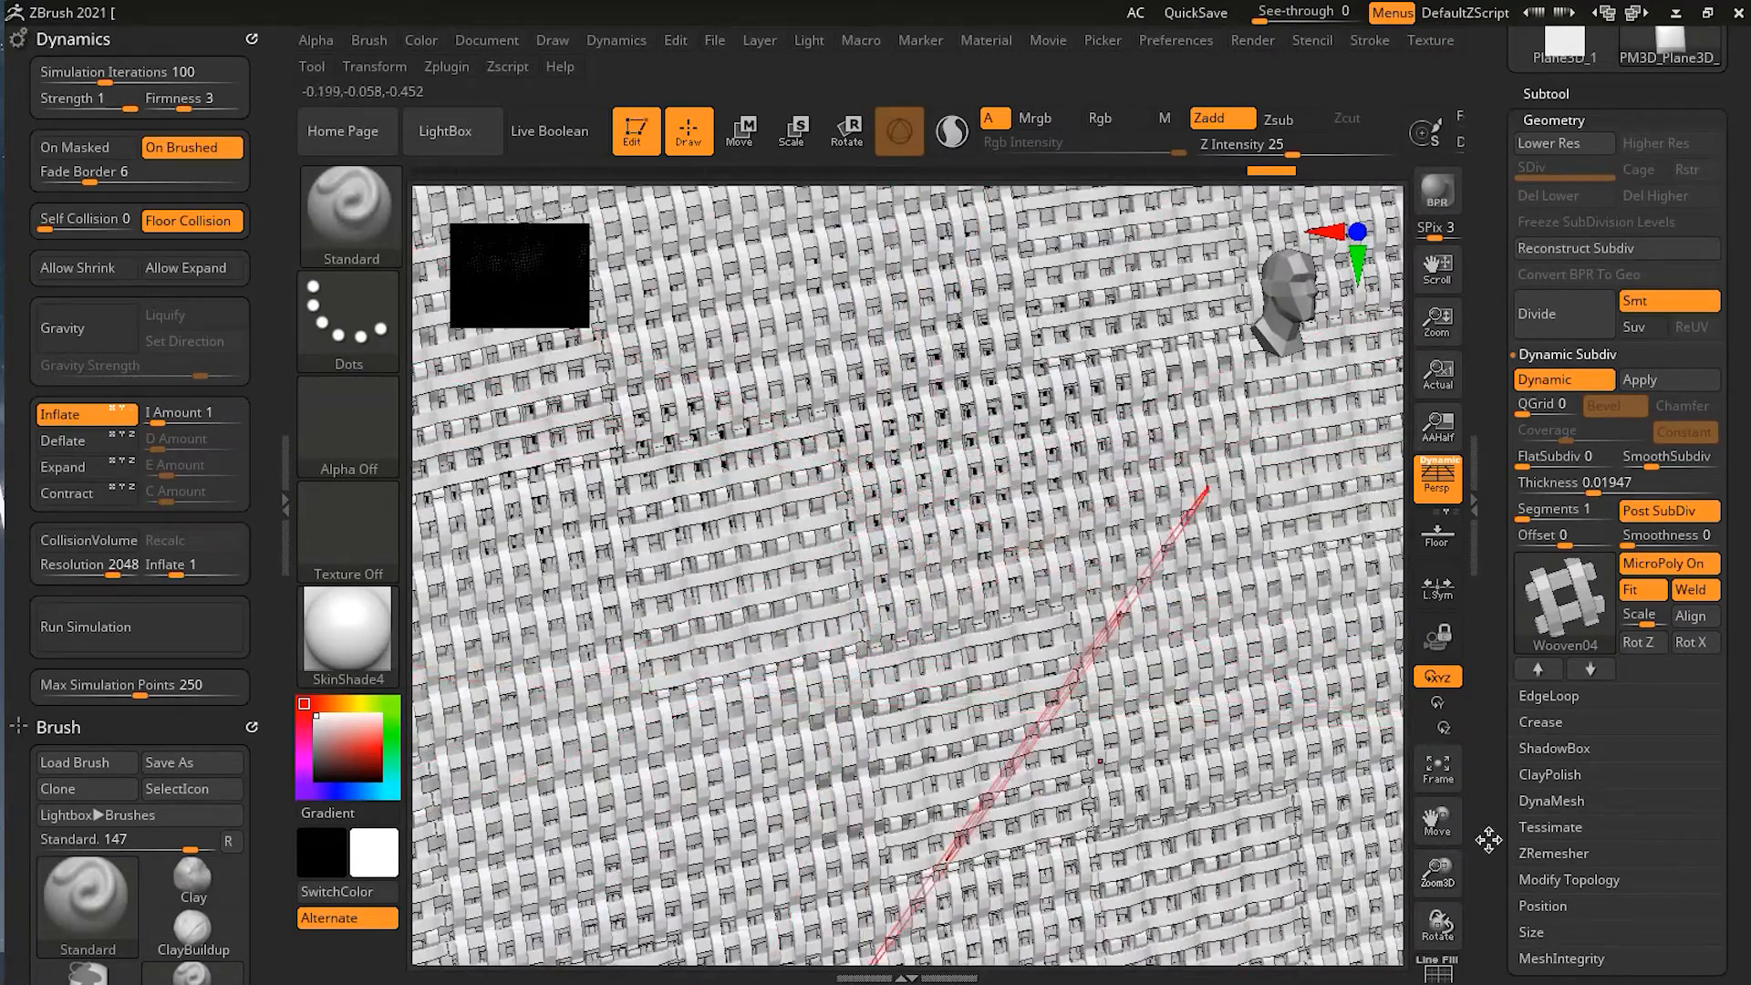
left_click_drag(1420, 775, 1439, 877)
key("f")
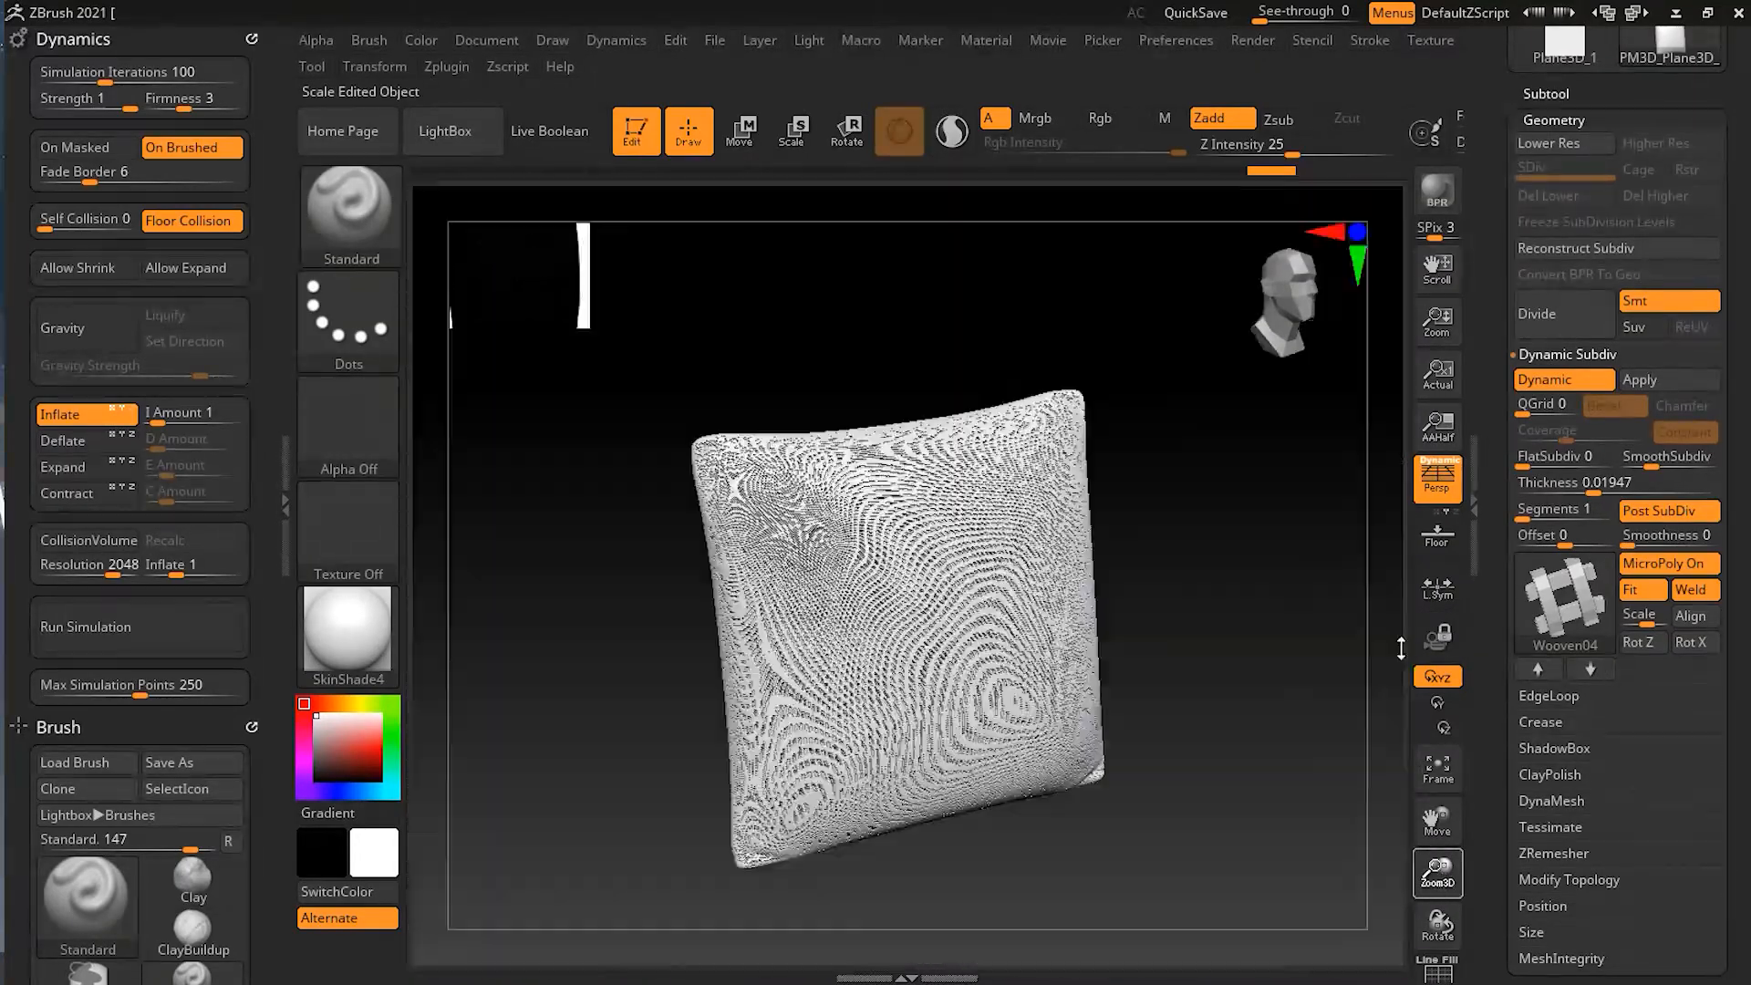
mouse_move(1442, 790)
left_mouse_down()
mouse_move(1445, 806)
mouse_move(1412, 790)
left_mouse_up()
Replace the pillow's MicroPoly pattern with Chainmail02.
left_click(1551, 594)
left_click(1594, 600)
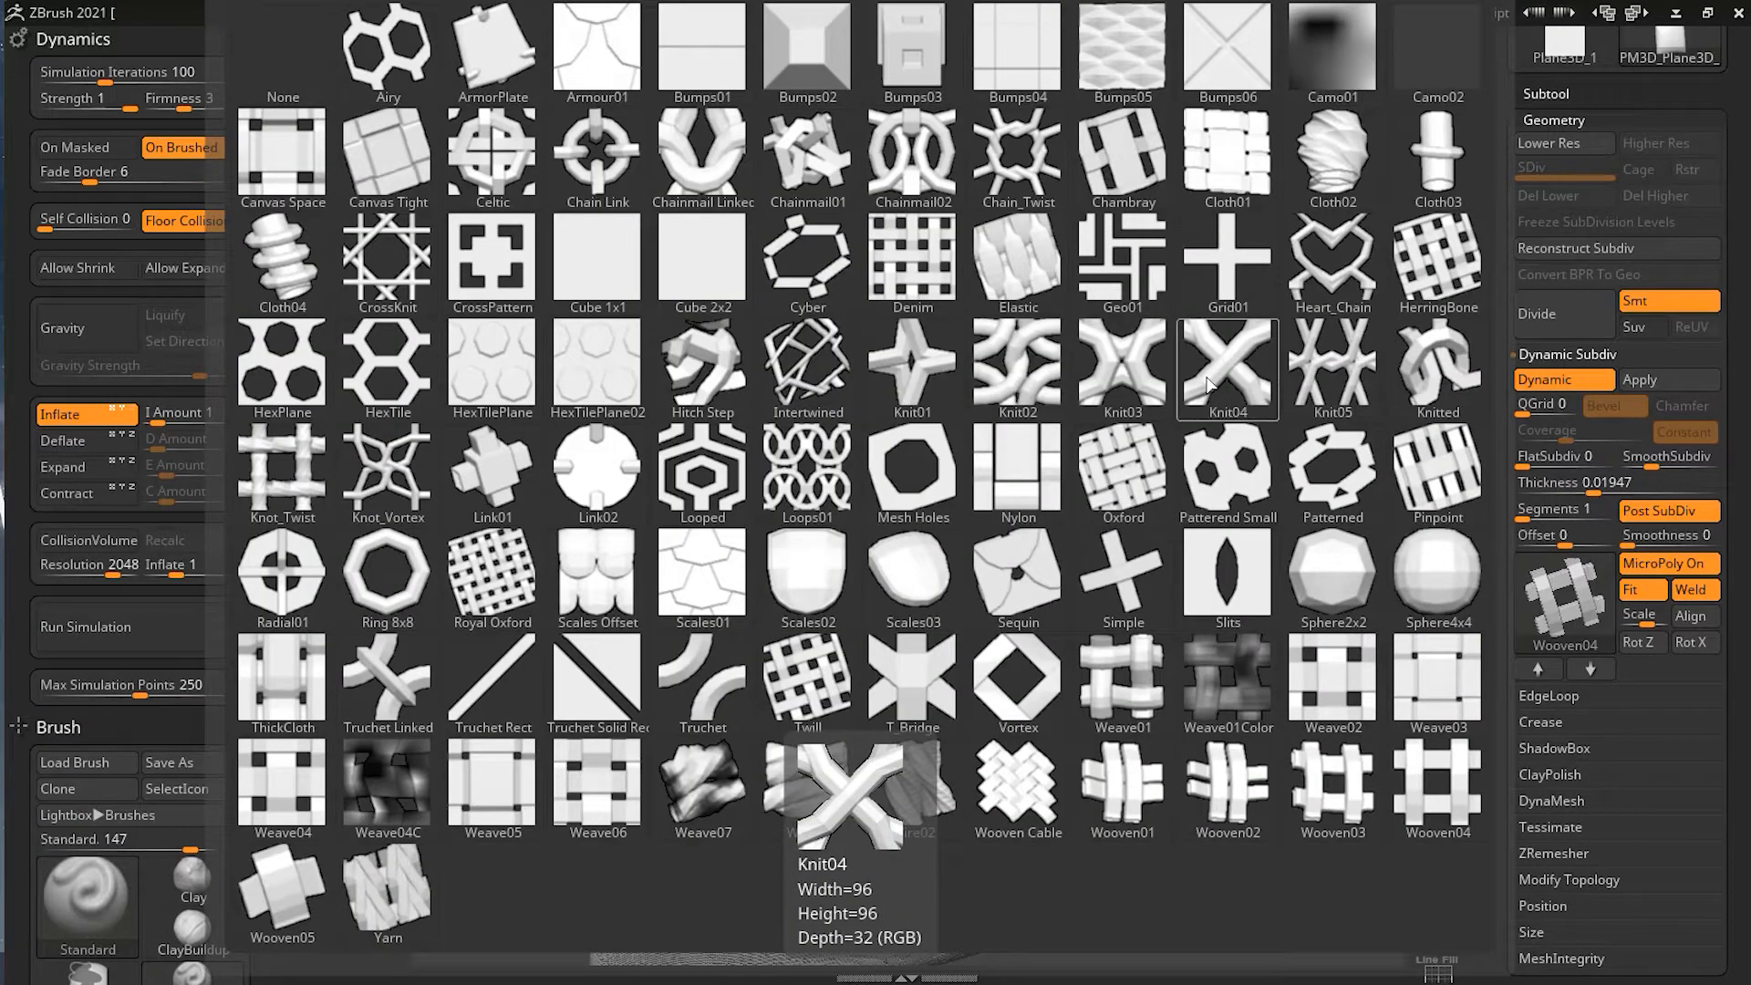
left_click(933, 162)
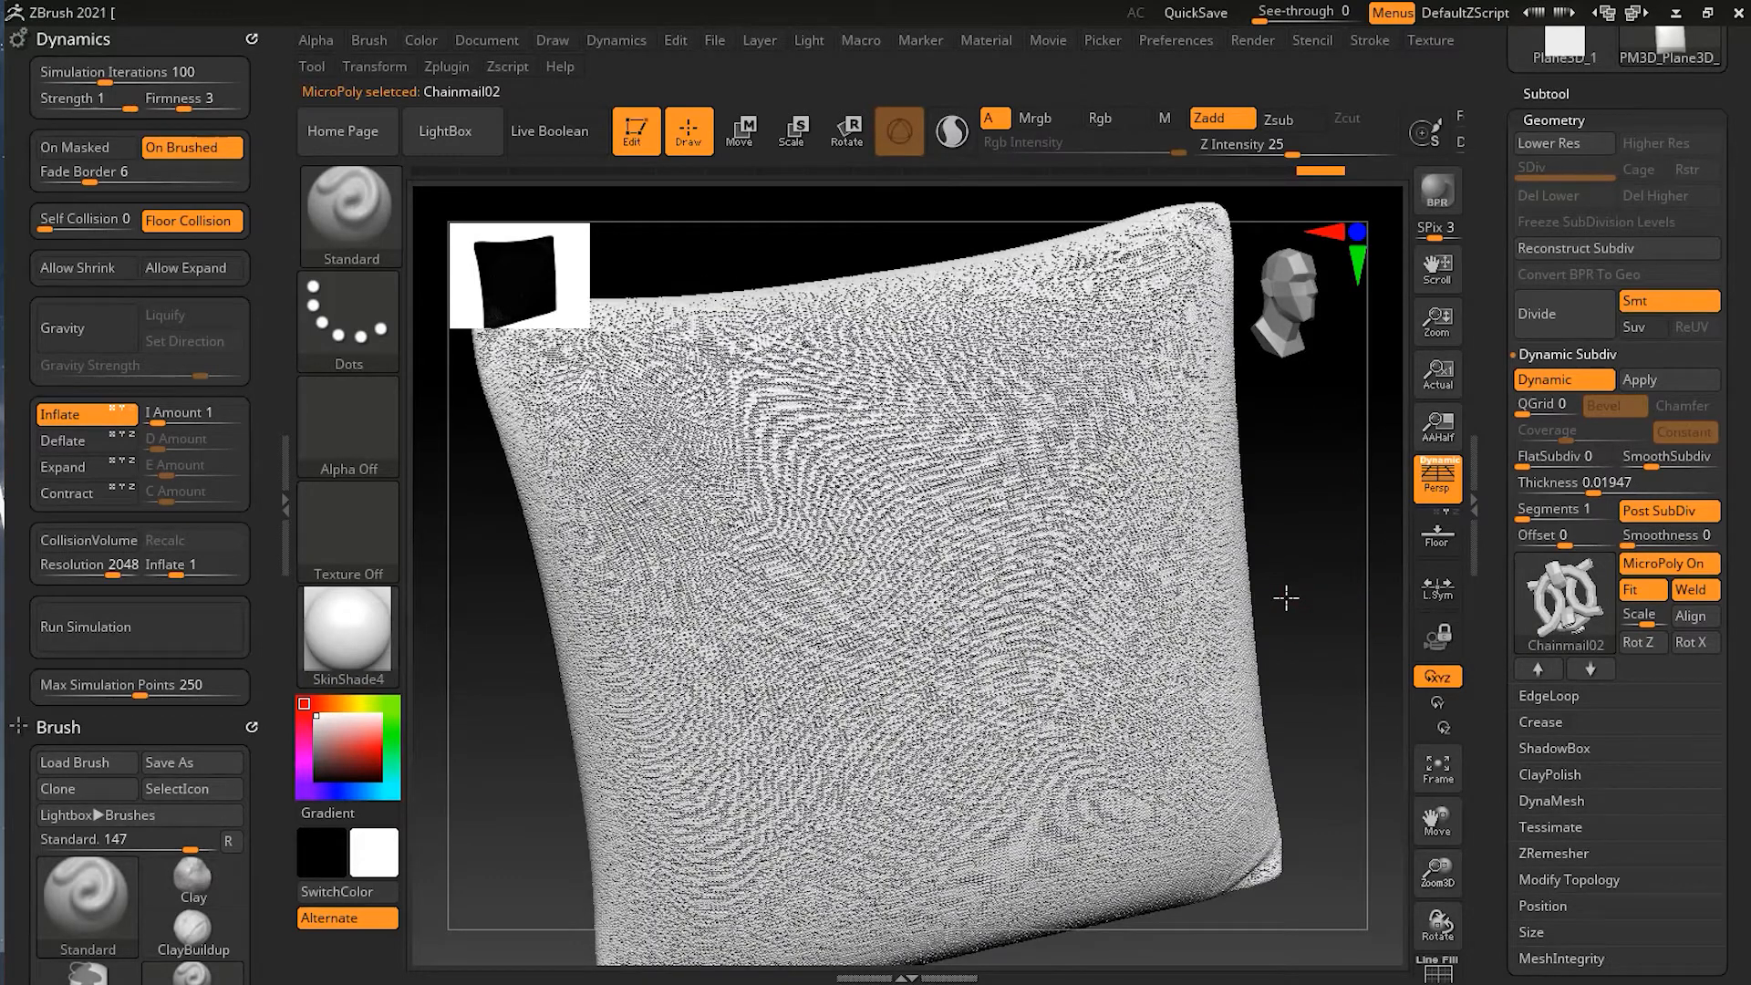
Divide the pillow mesh once, try deleting its lower subdivision level, and undo the deletion.
left_click(1562, 315)
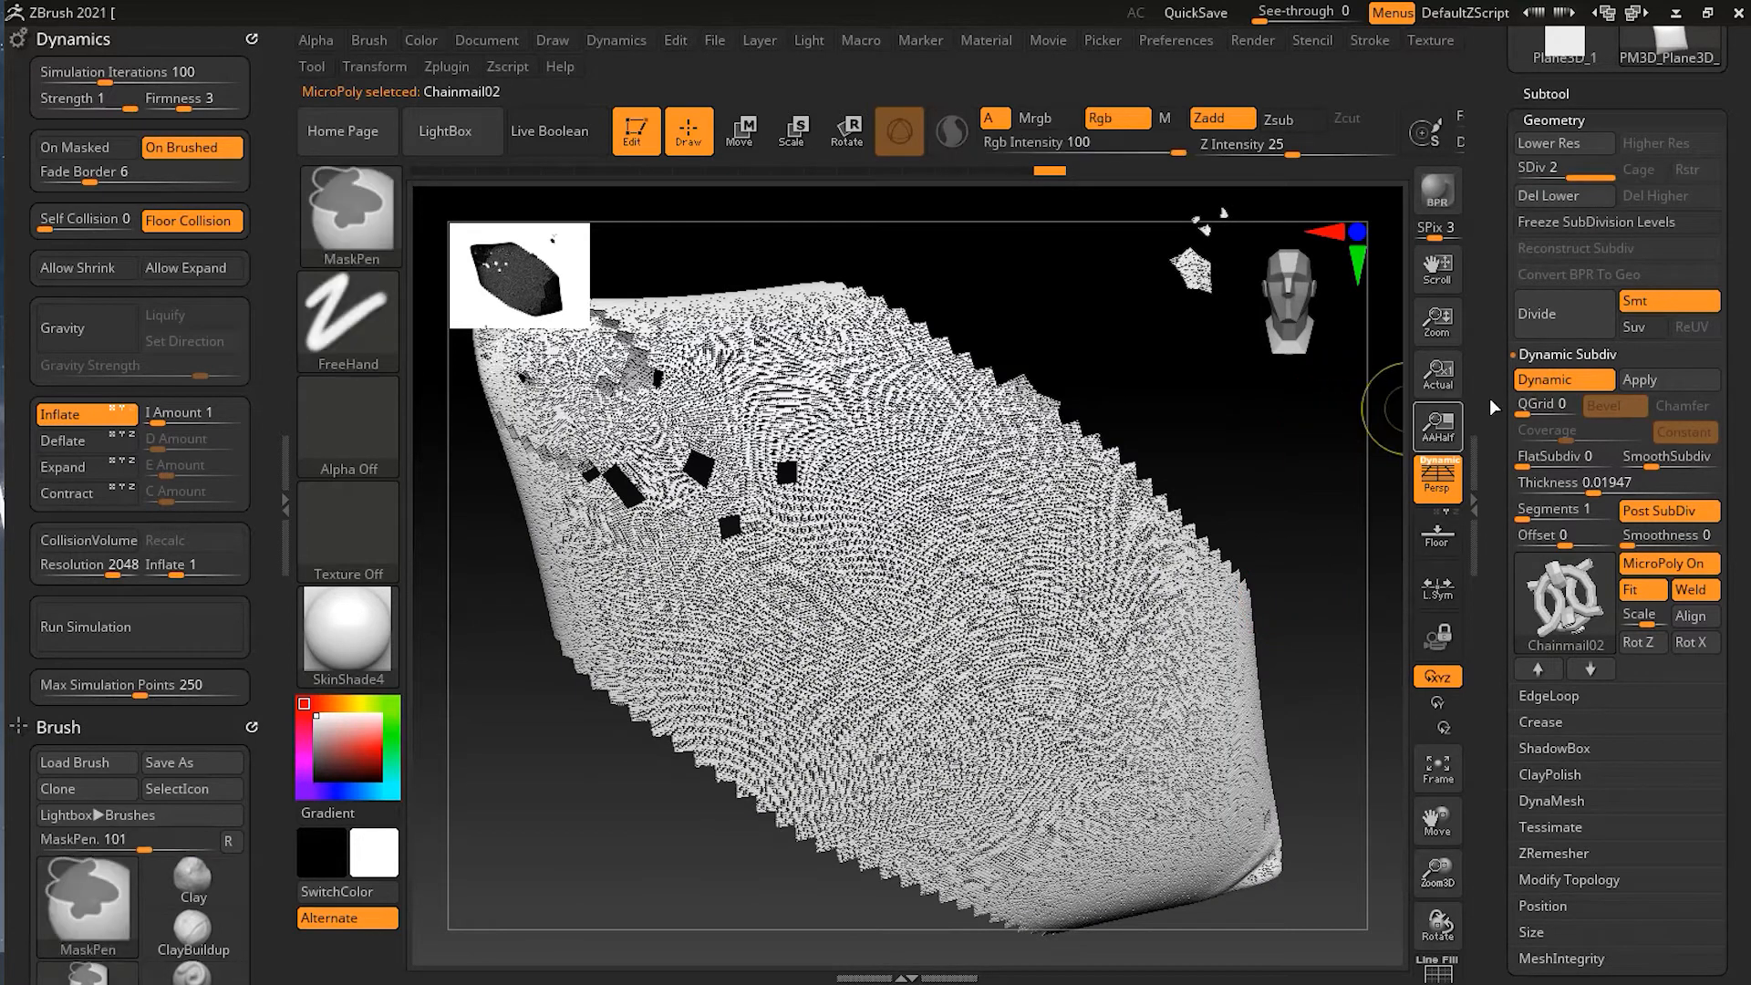
left_click(1562, 196)
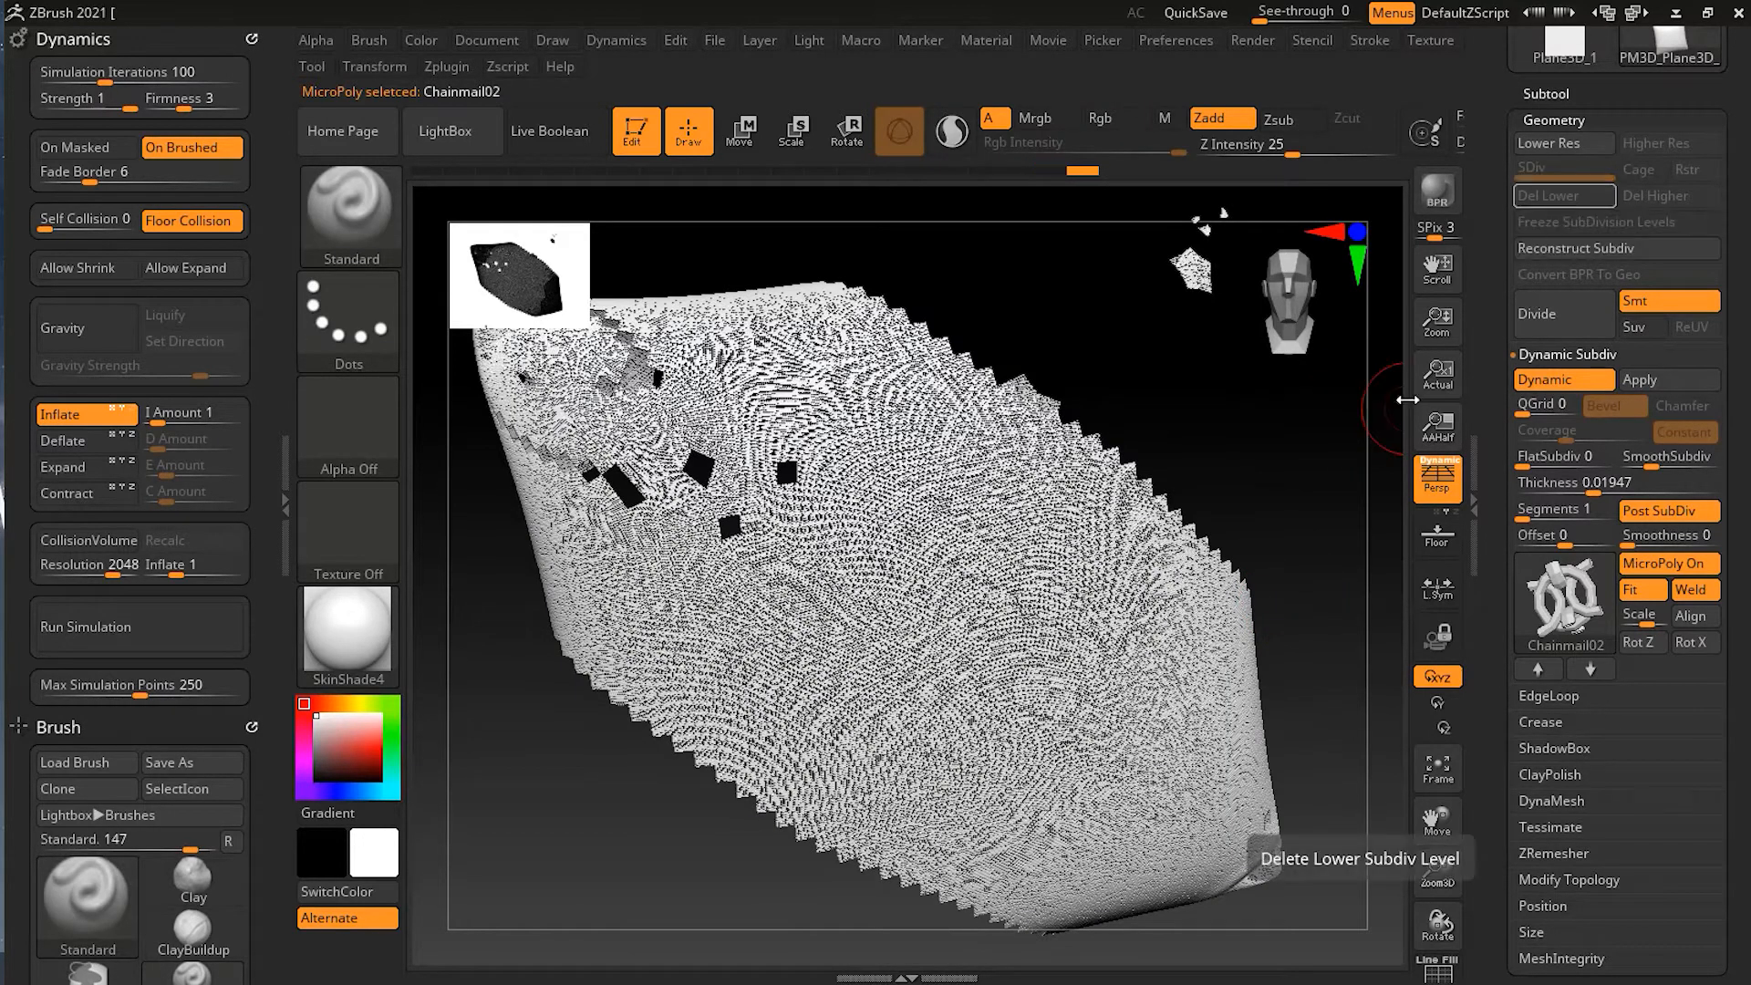
key("ctrl")
key("ctrl+z")
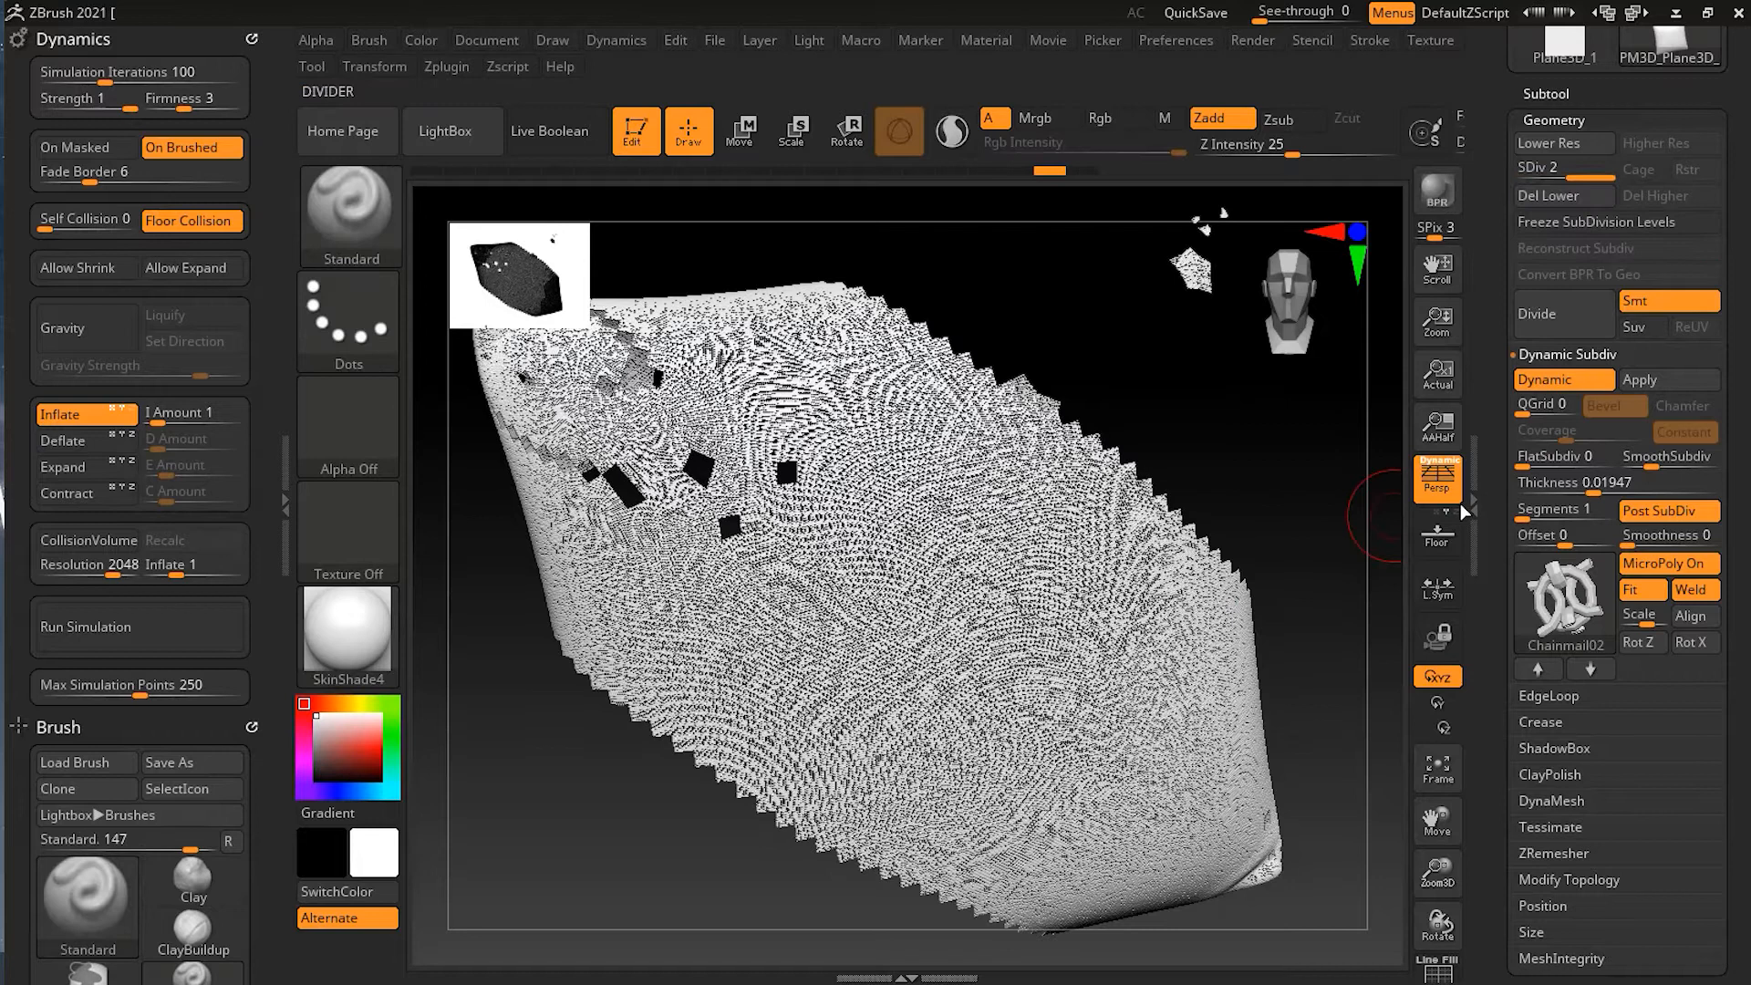
Try to reconstruct a lower subdivision level of the pillow, turn off dynamic subdivision, and show its wireframe.
key("ctrl+shift+z")
left_click(1551, 246)
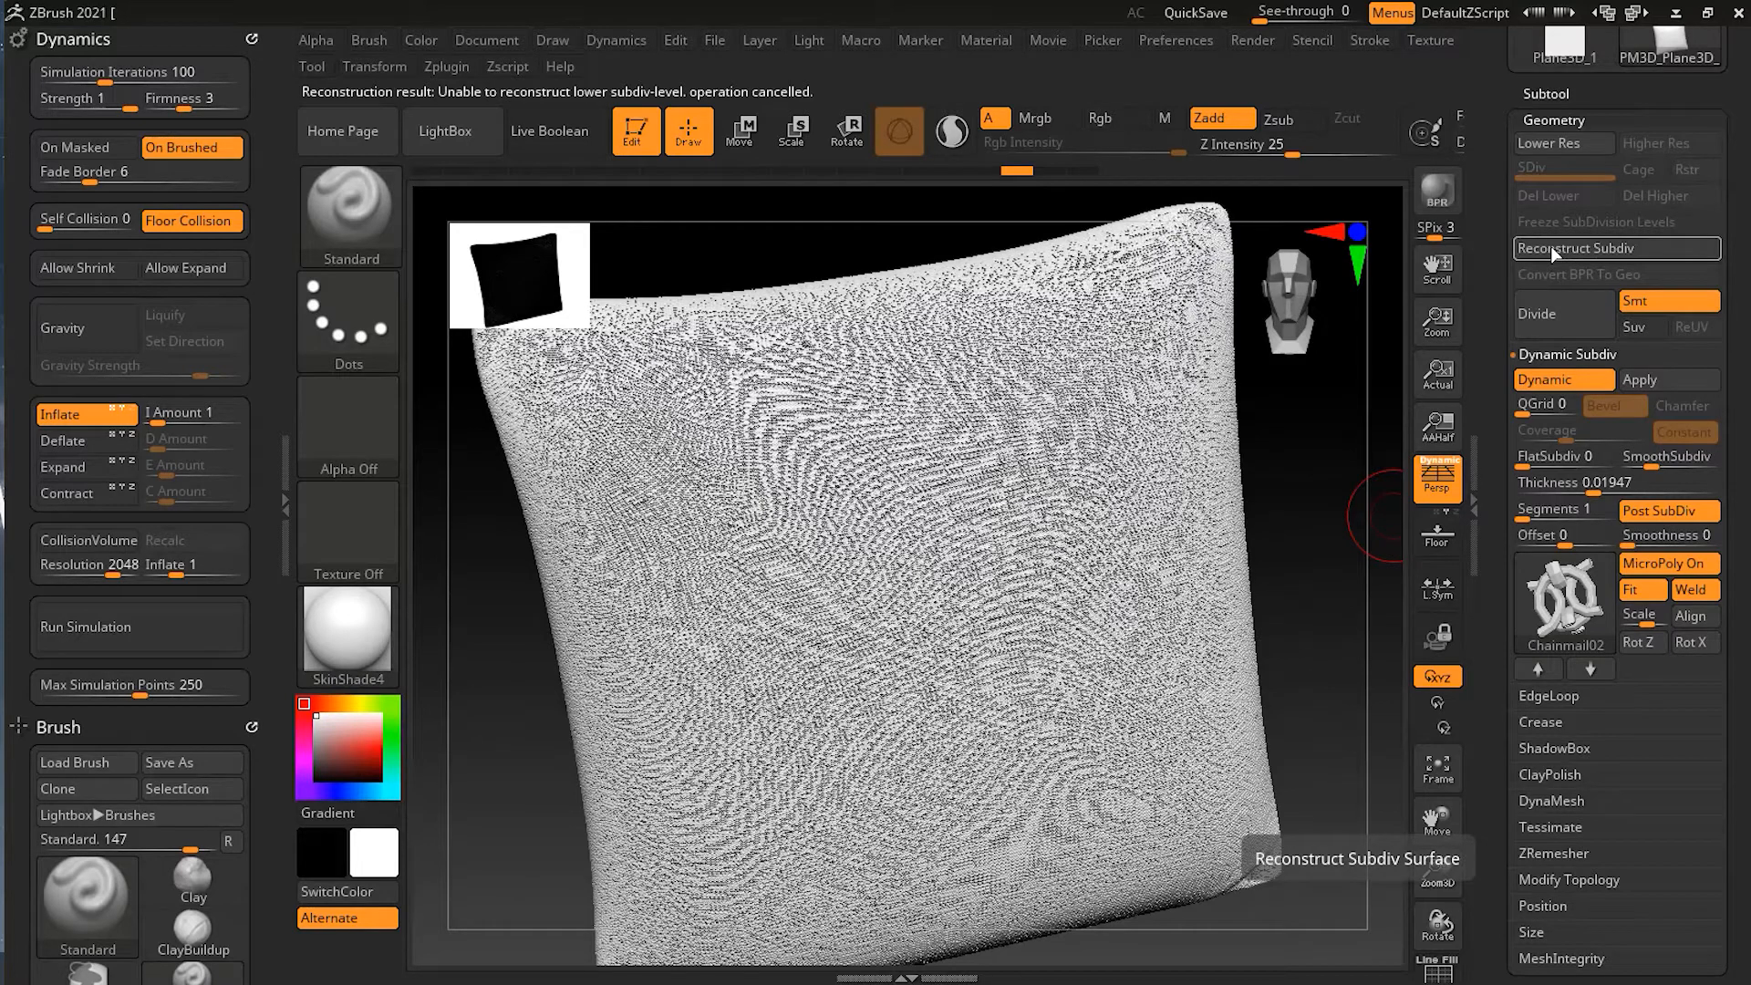
left_click(1550, 381)
left_click_drag(1399, 653, 1318, 639)
left_click(1438, 969)
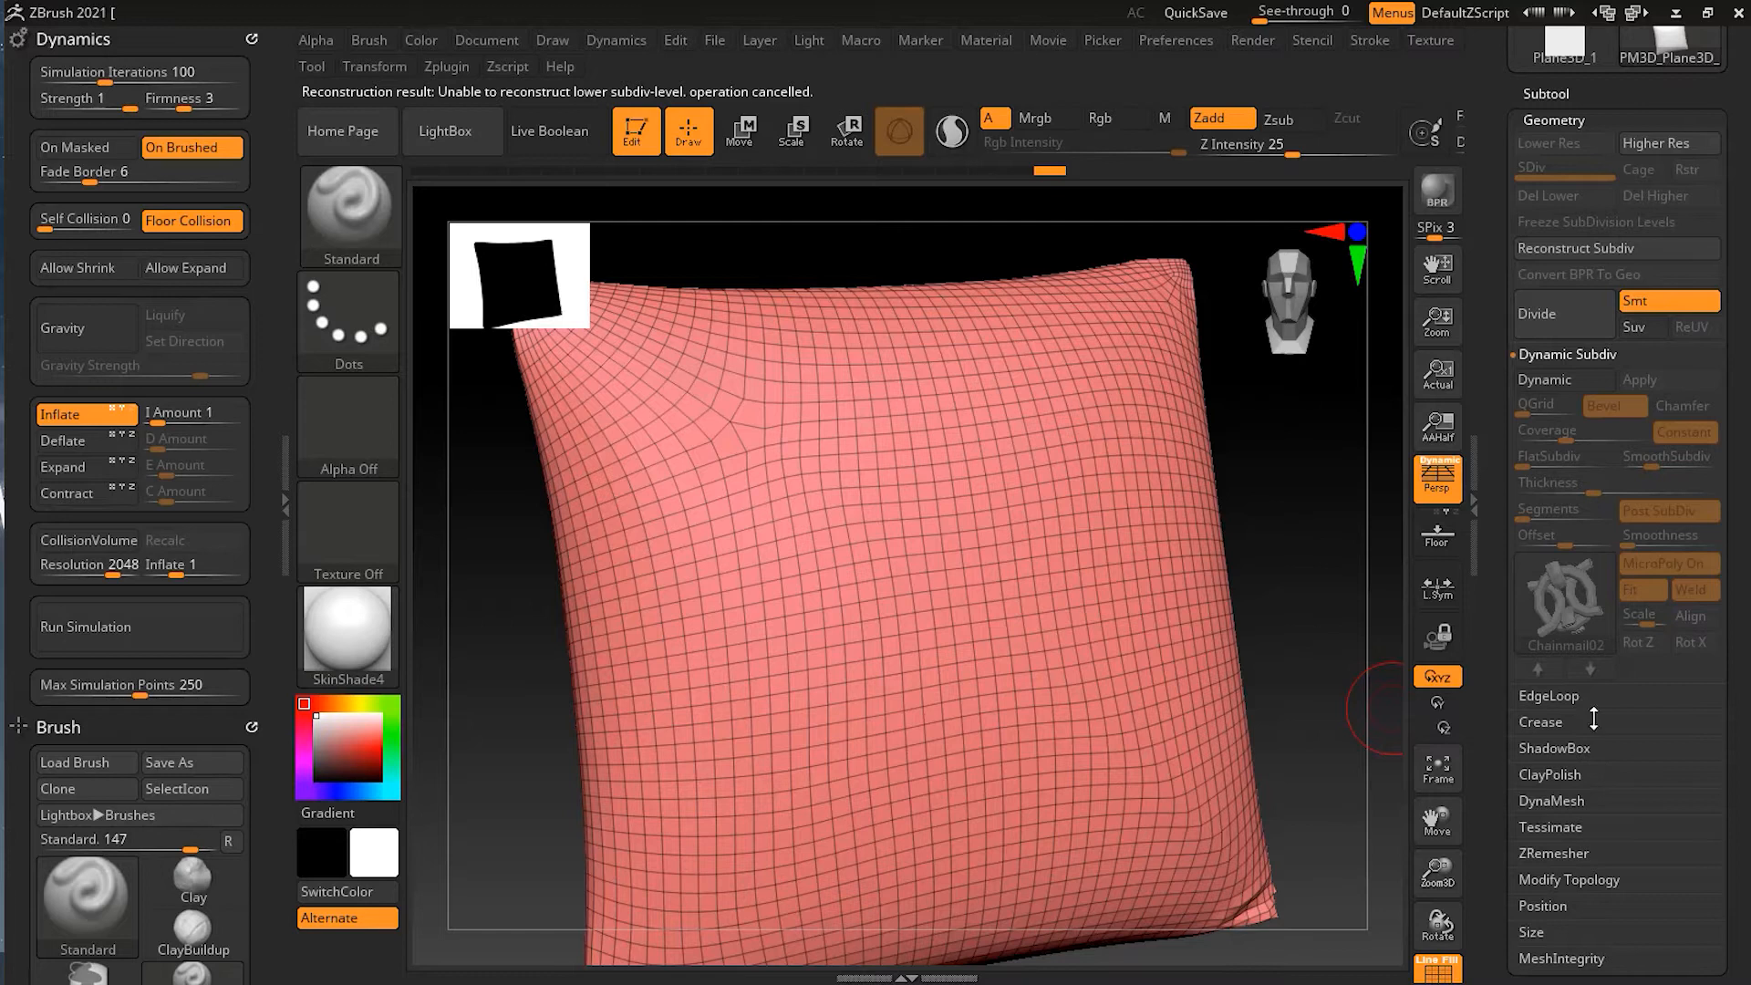
ZRemesh the pillow again with a target polygon count of 5.
scroll(1740, 581, "down", 3)
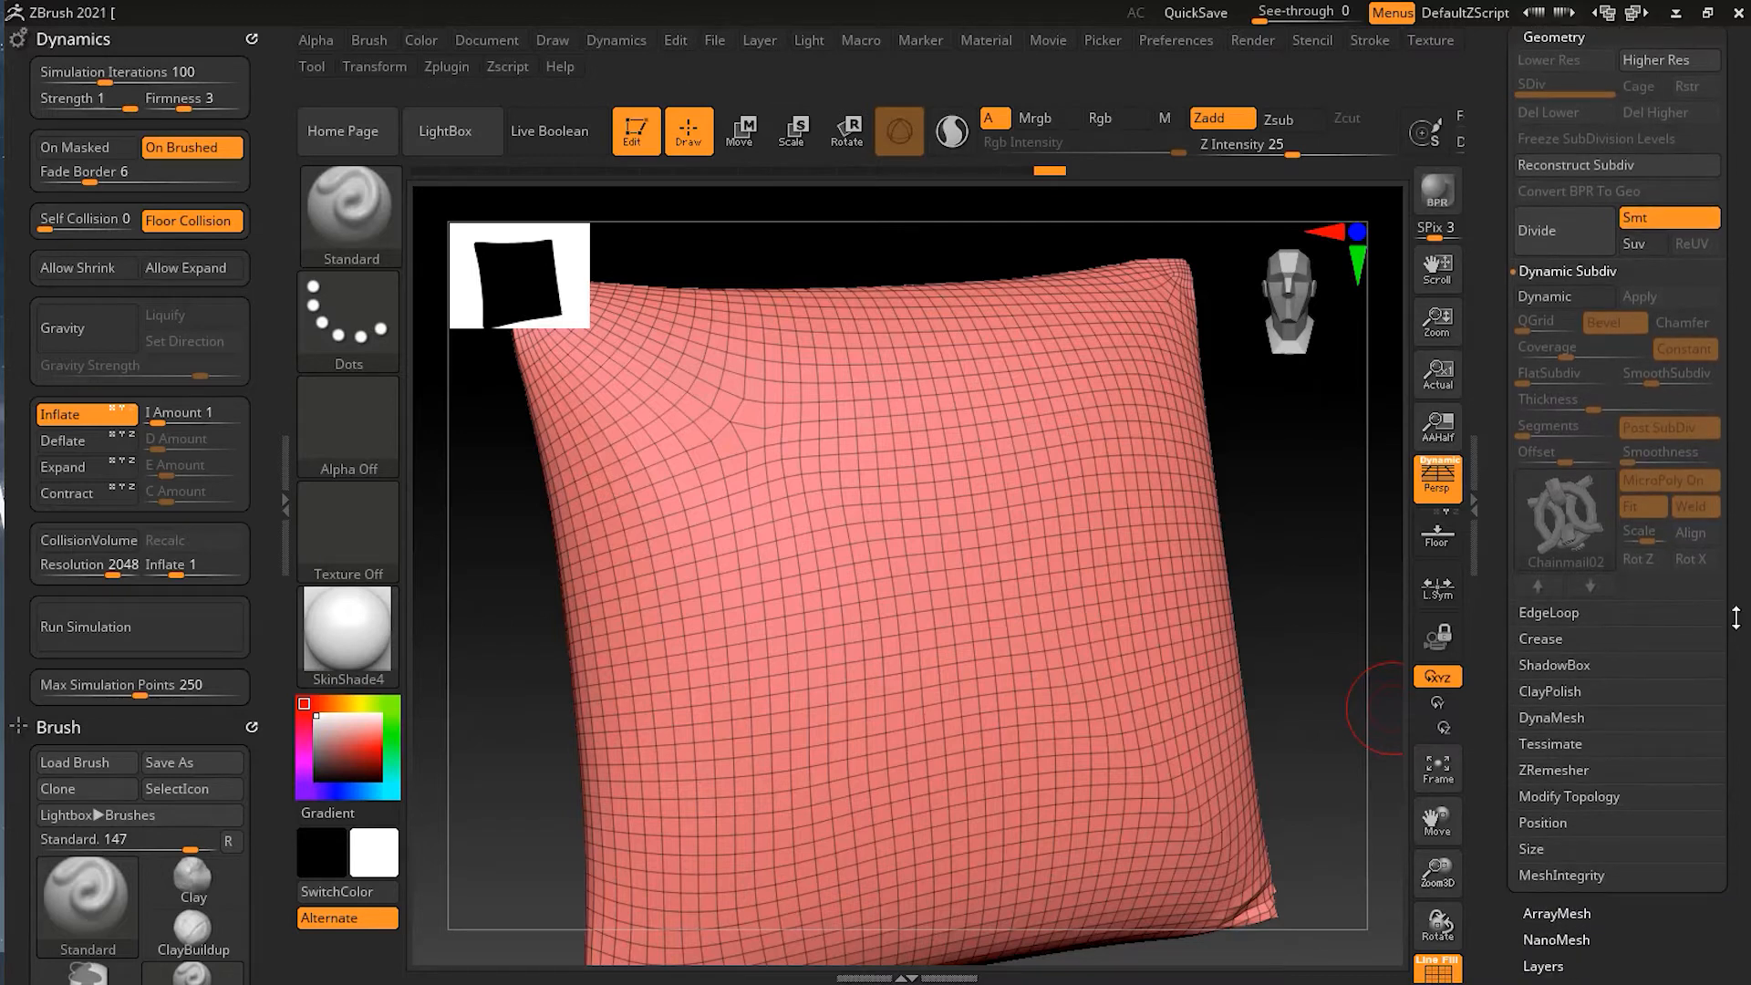
scroll(1641, 657, "down", 3)
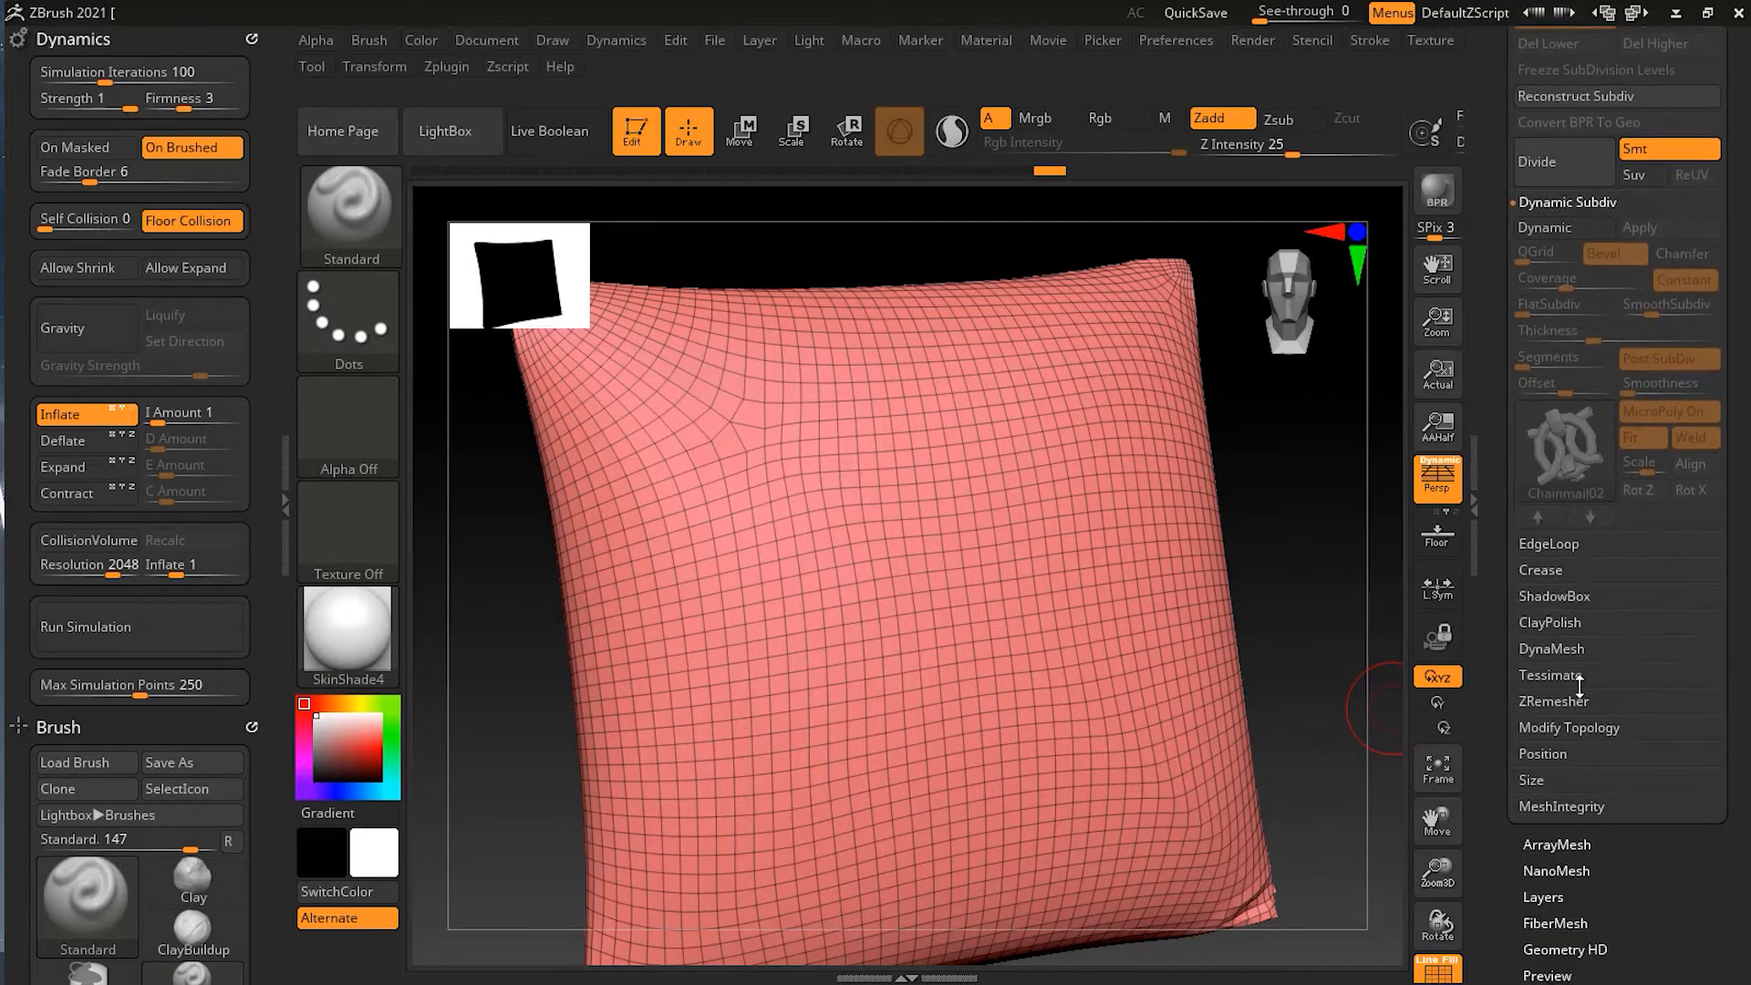
left_click(1578, 693)
left_click(1566, 542)
key("Return")
left_click(1552, 437)
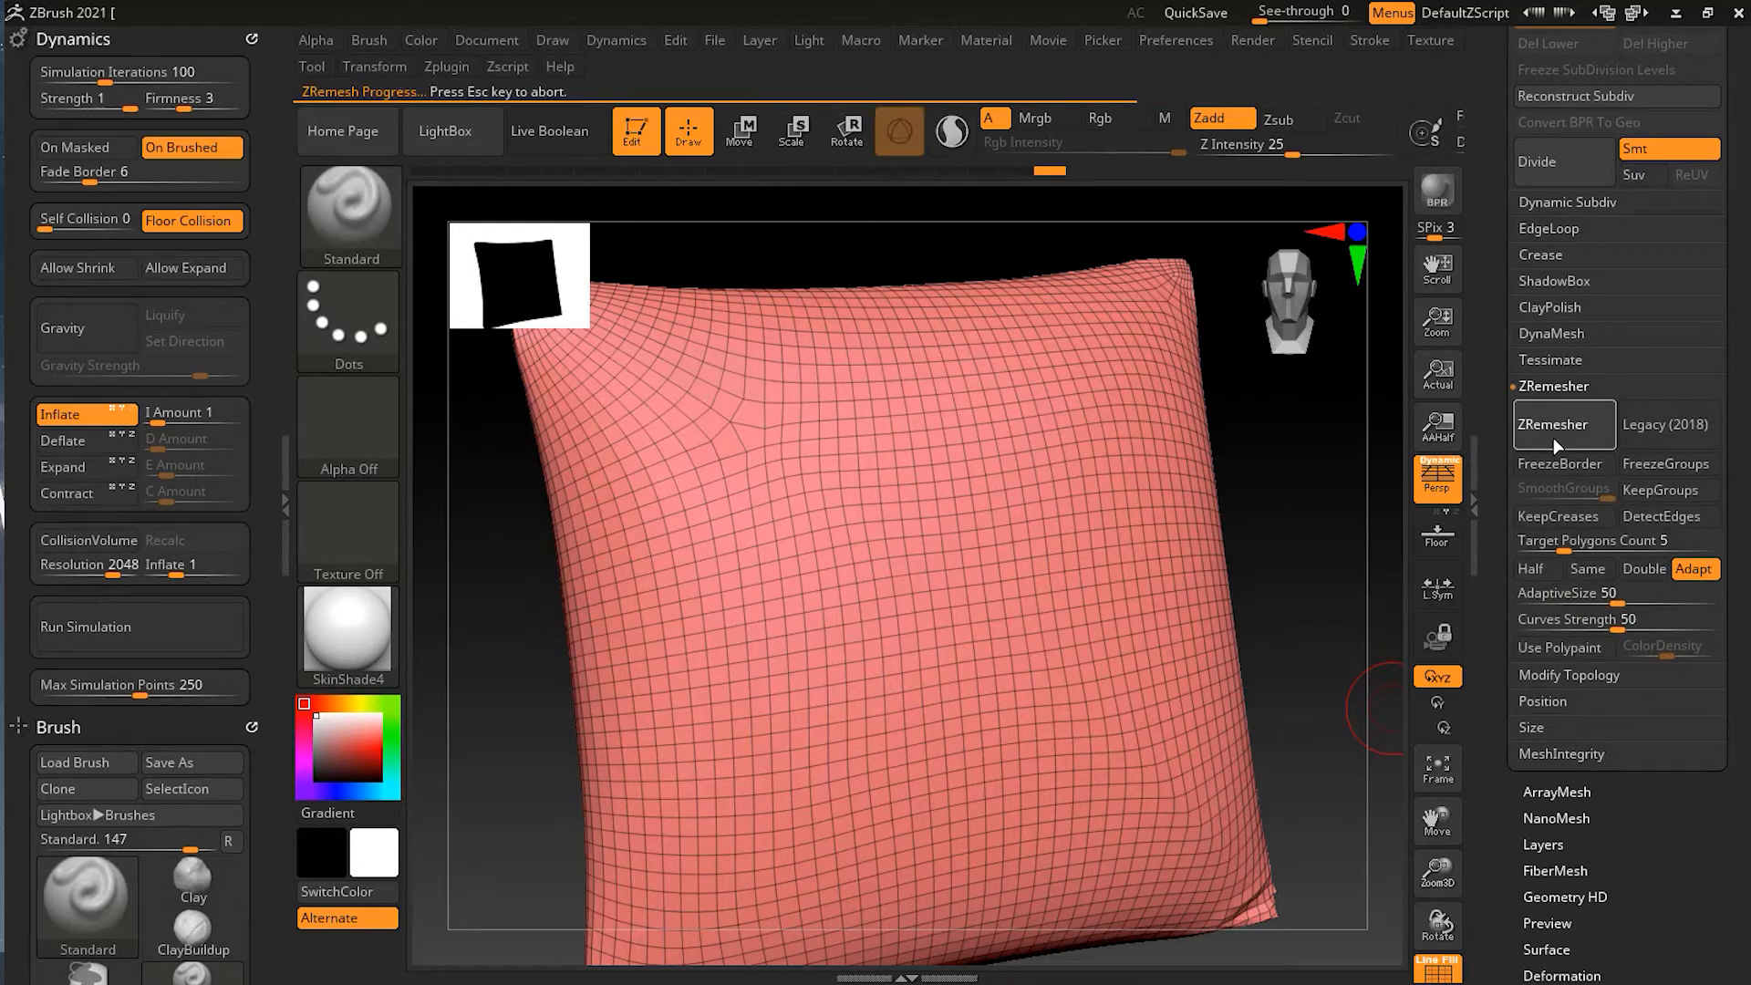
Lower the ZRemesher target polygon count to 3 and remesh the pillow twice.
left_click(1632, 541)
type("3")
key("Return")
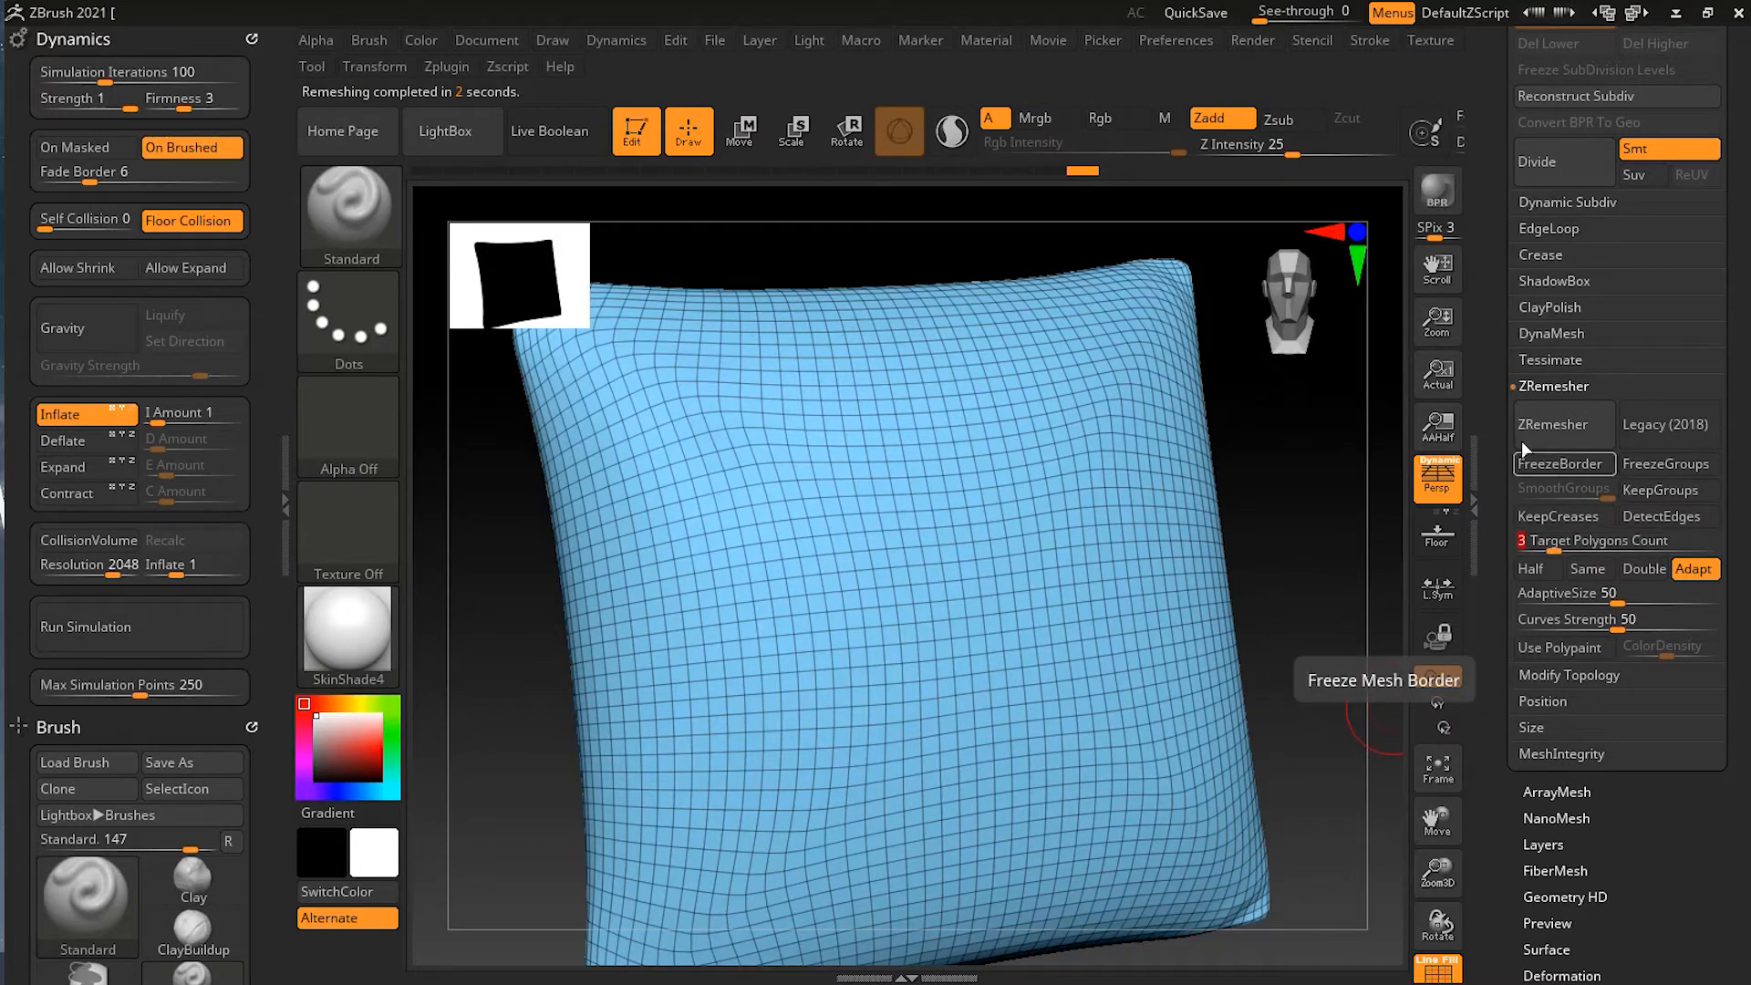
left_click(1532, 425)
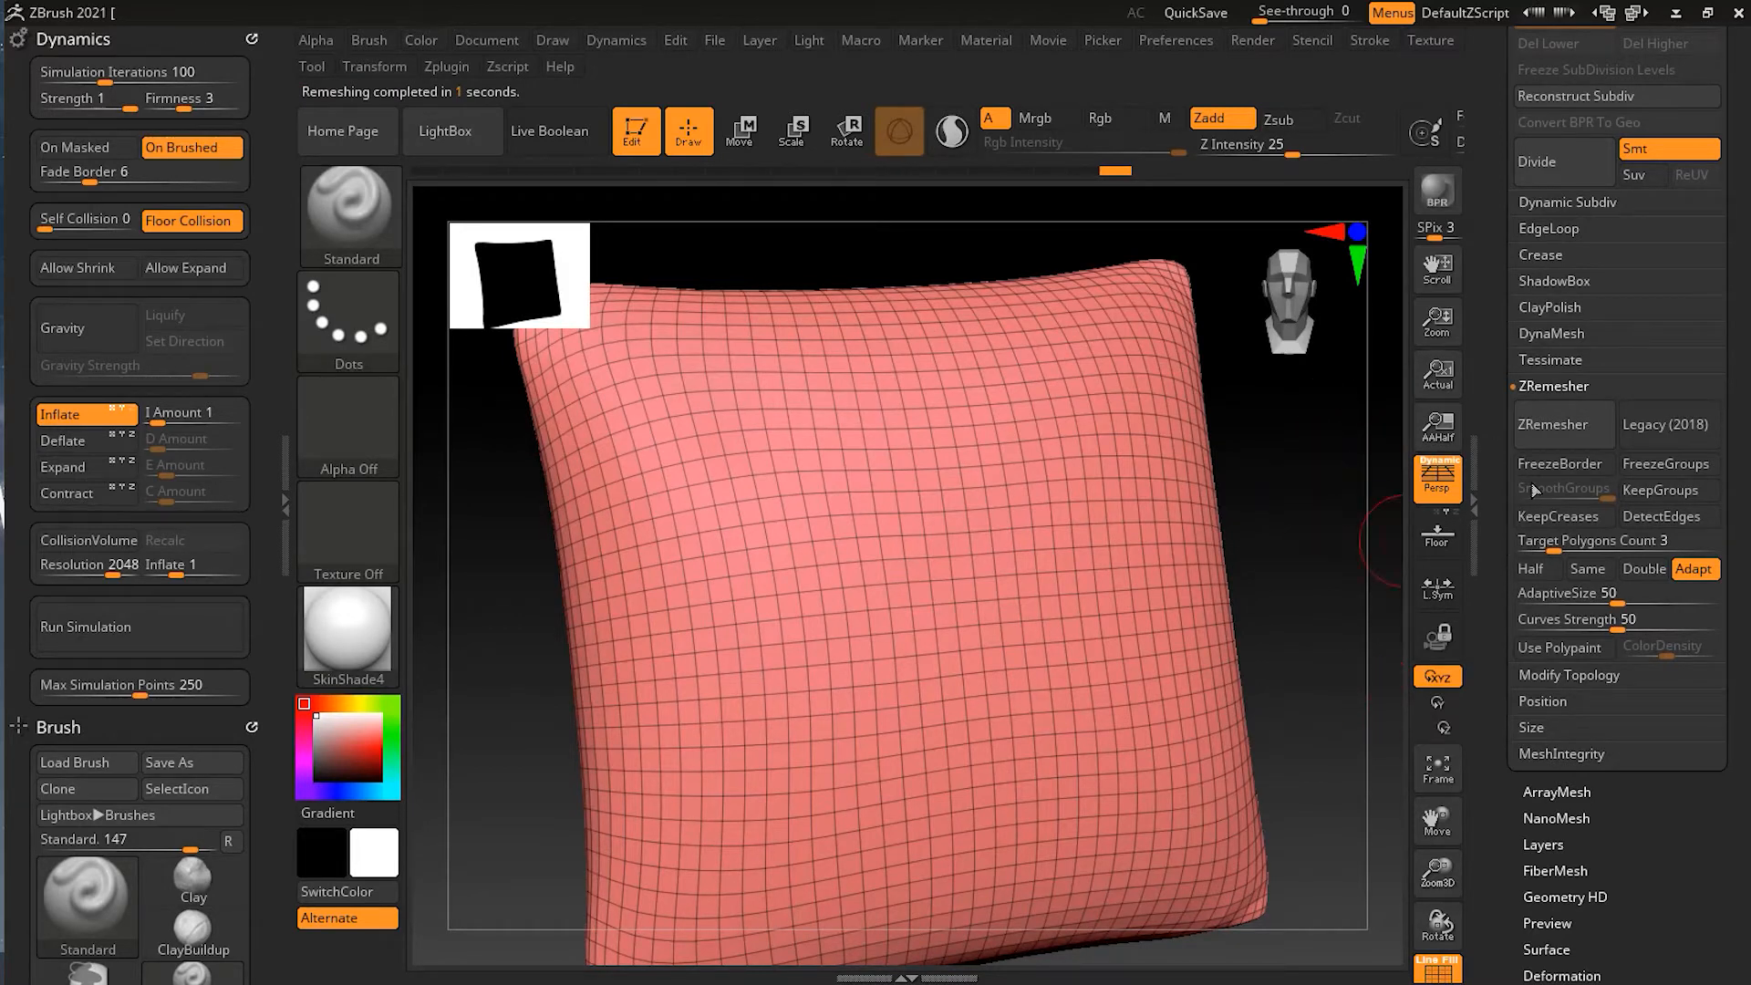
left_click(1565, 424)
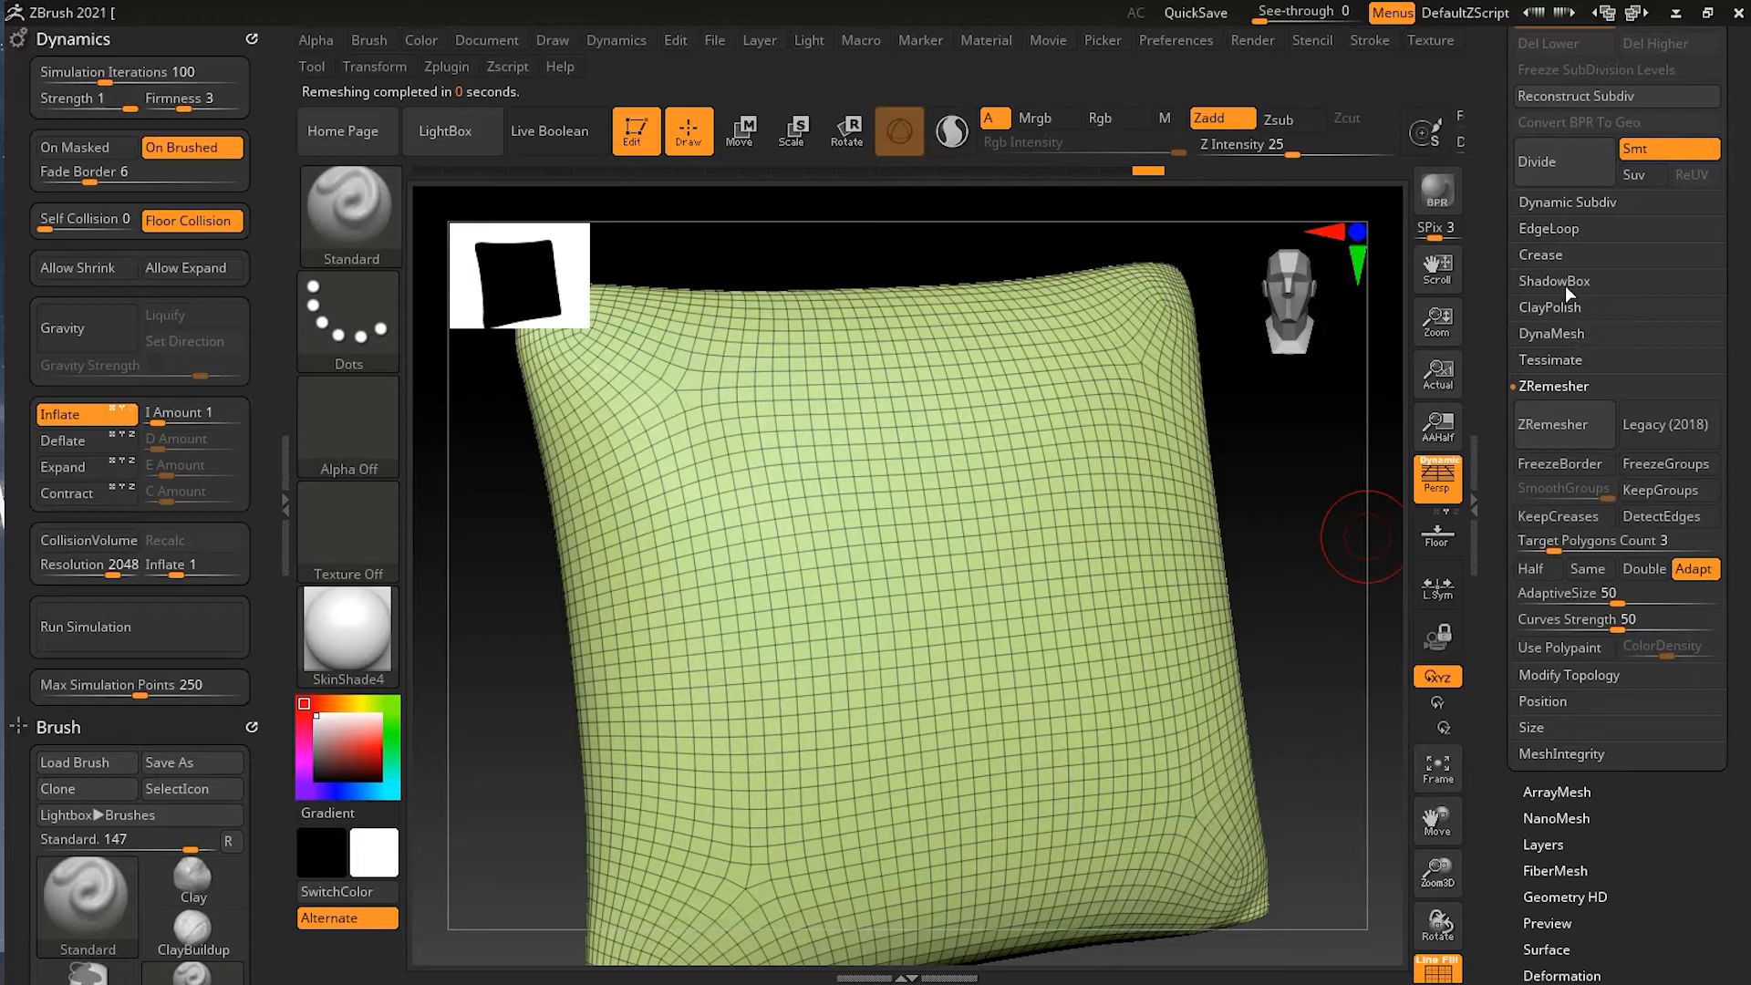
Hide the wireframe, turn dynamic subdivision back on, and inspect the pillow's chainmail links up close.
left_click(1436, 972)
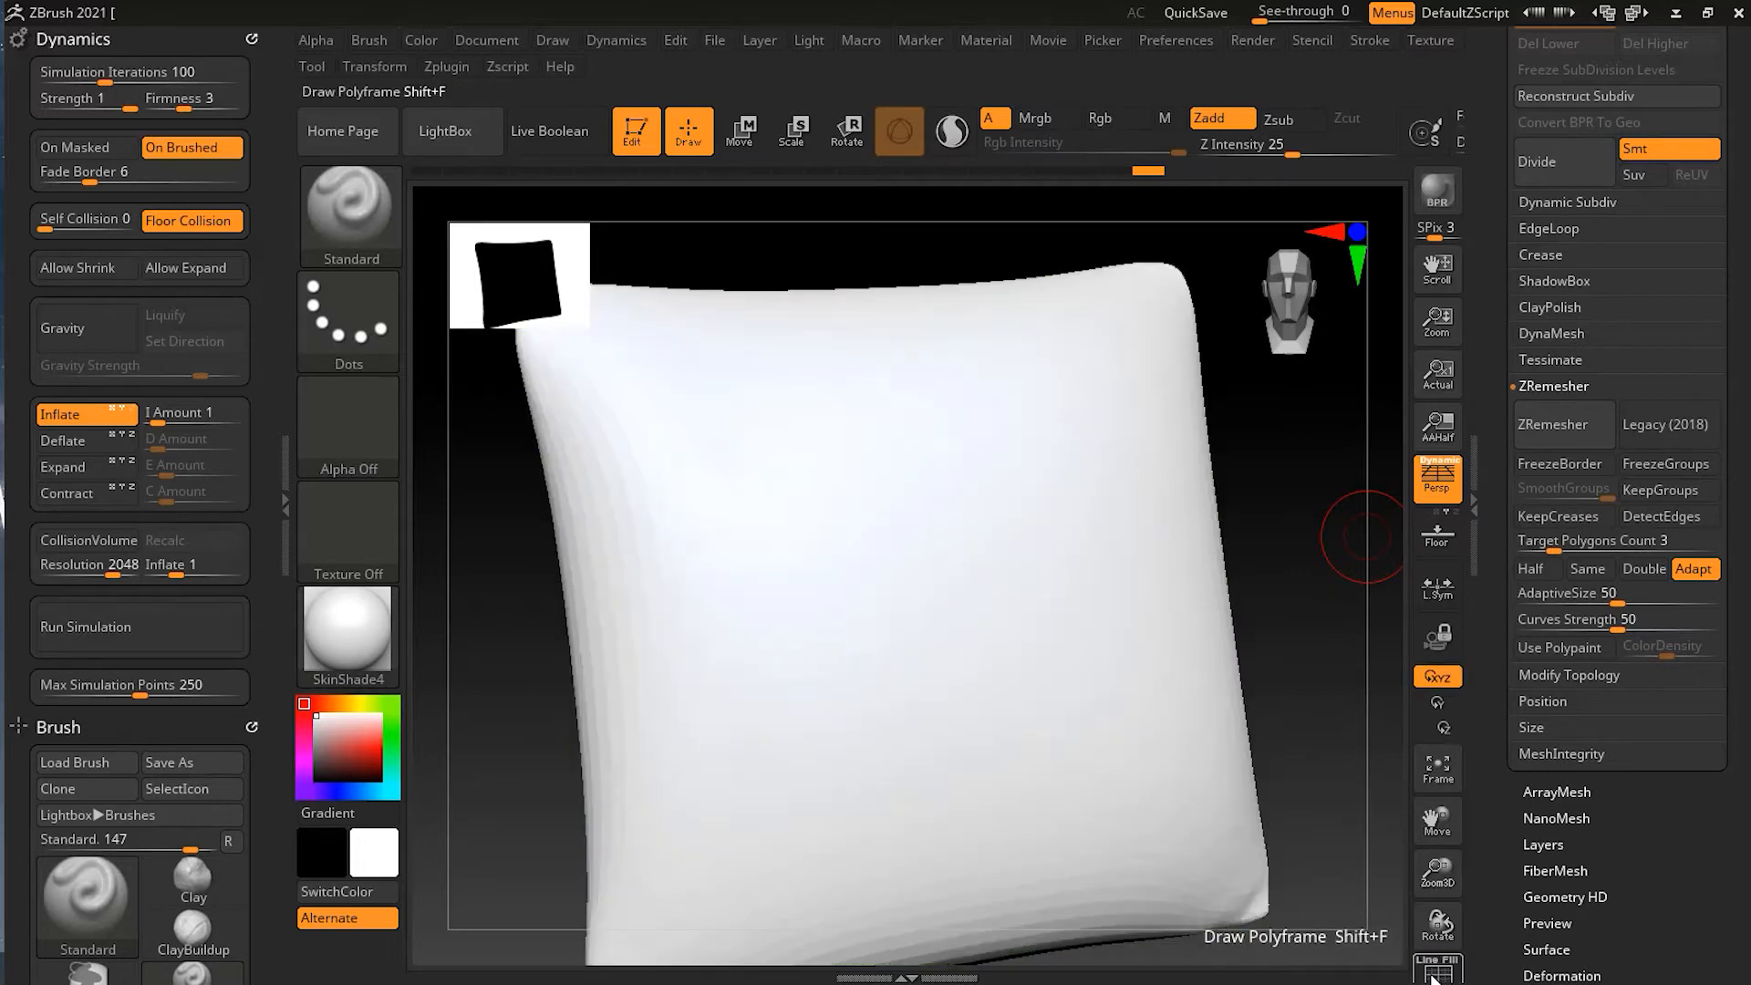
left_click(1584, 201)
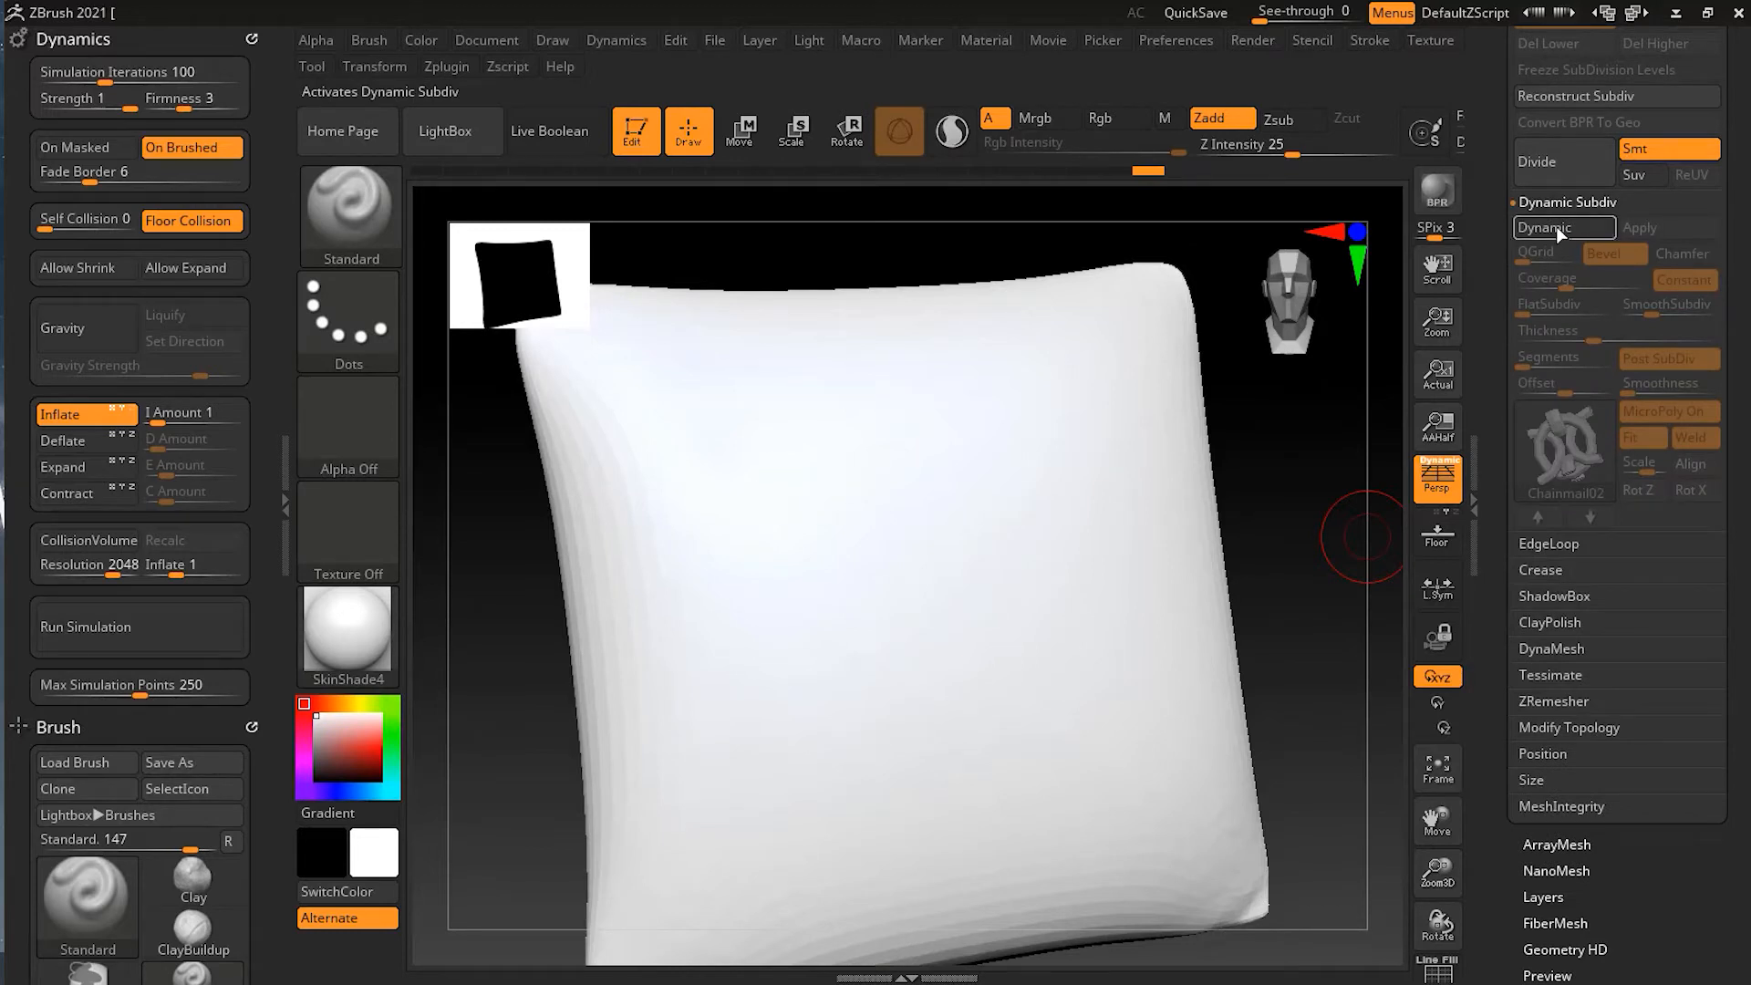
left_click(1556, 226)
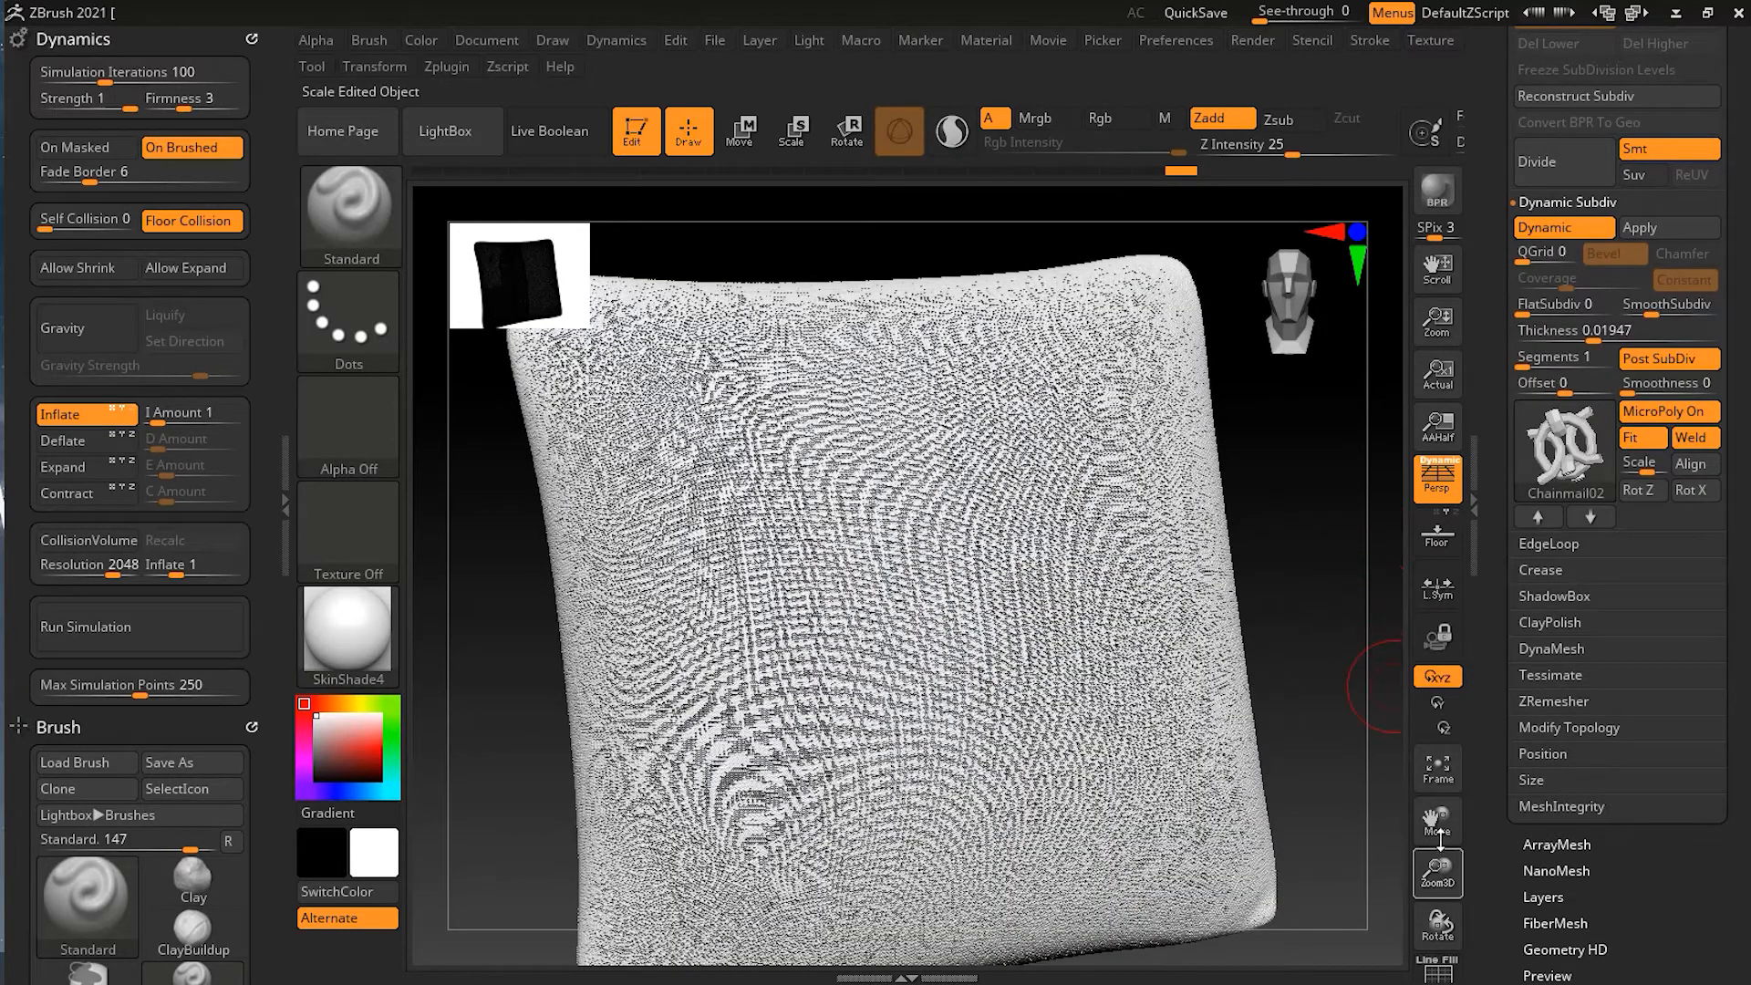
left_click_drag(1446, 883, 1503, 983)
left_click_drag(1434, 872, 1465, 978)
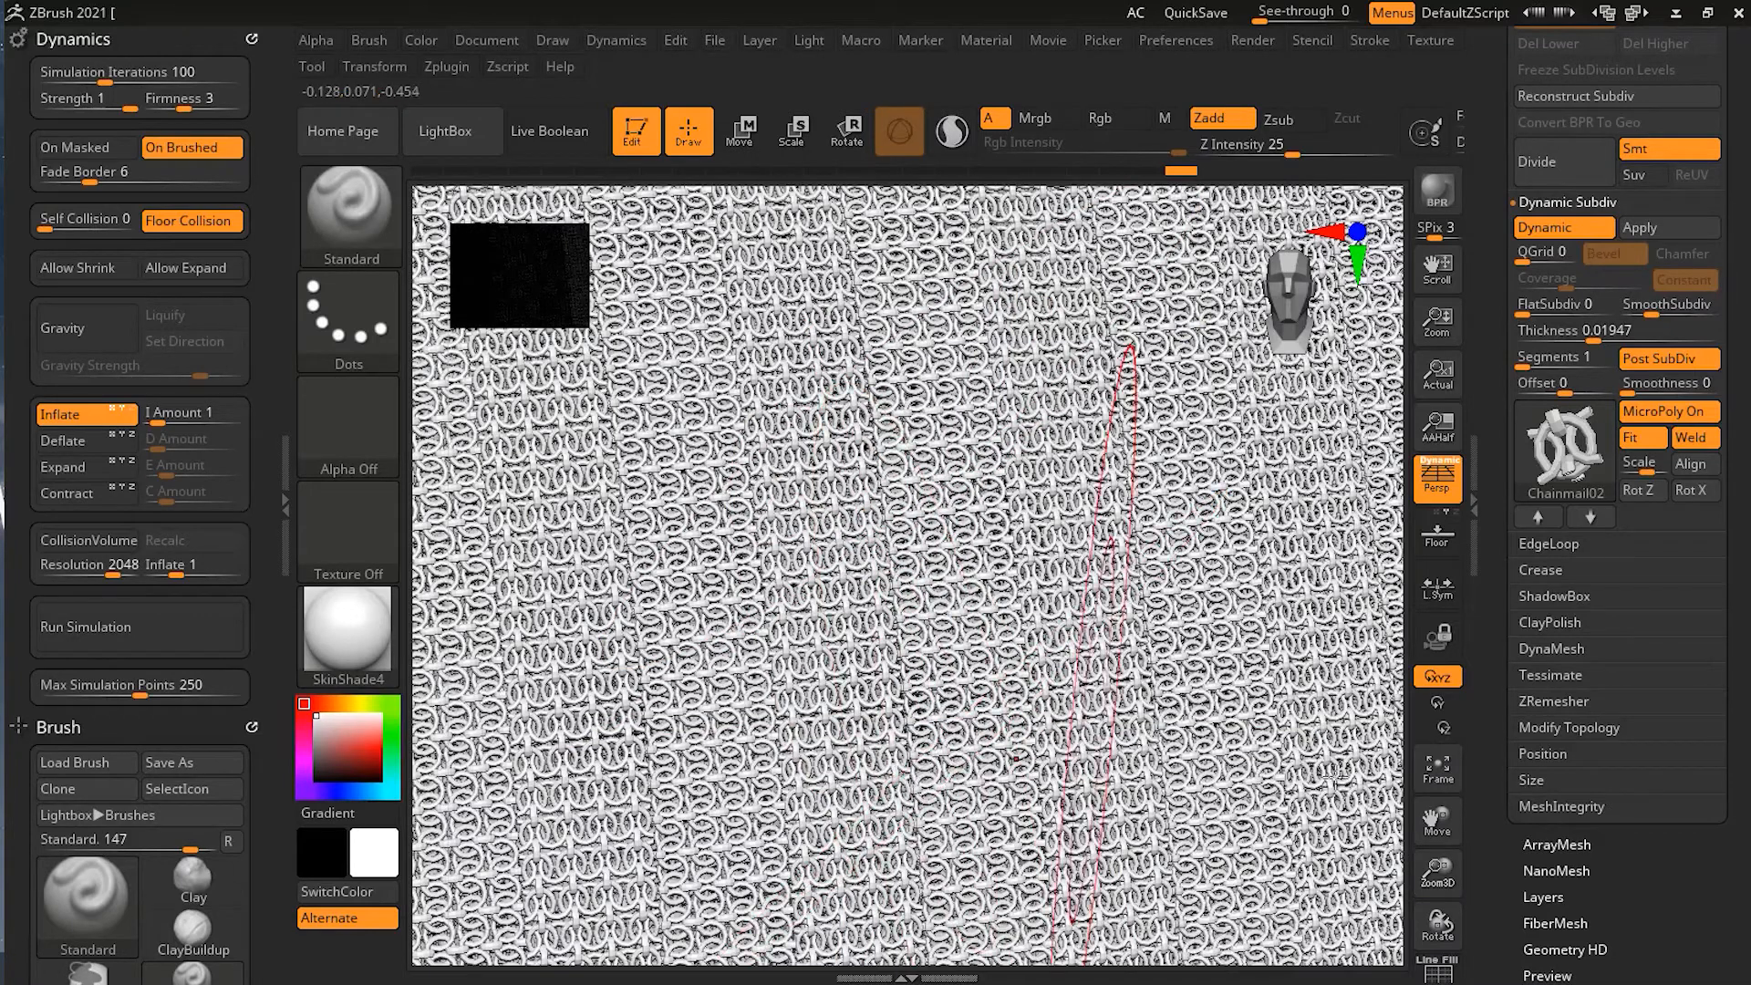
Switch the Dynamics settings from Inflate to Gravity, run the simulation on the chainmail pillow, and stop it once the base has crumpled.
left_click_drag(1437, 871, 1236, 492)
left_click(60, 414)
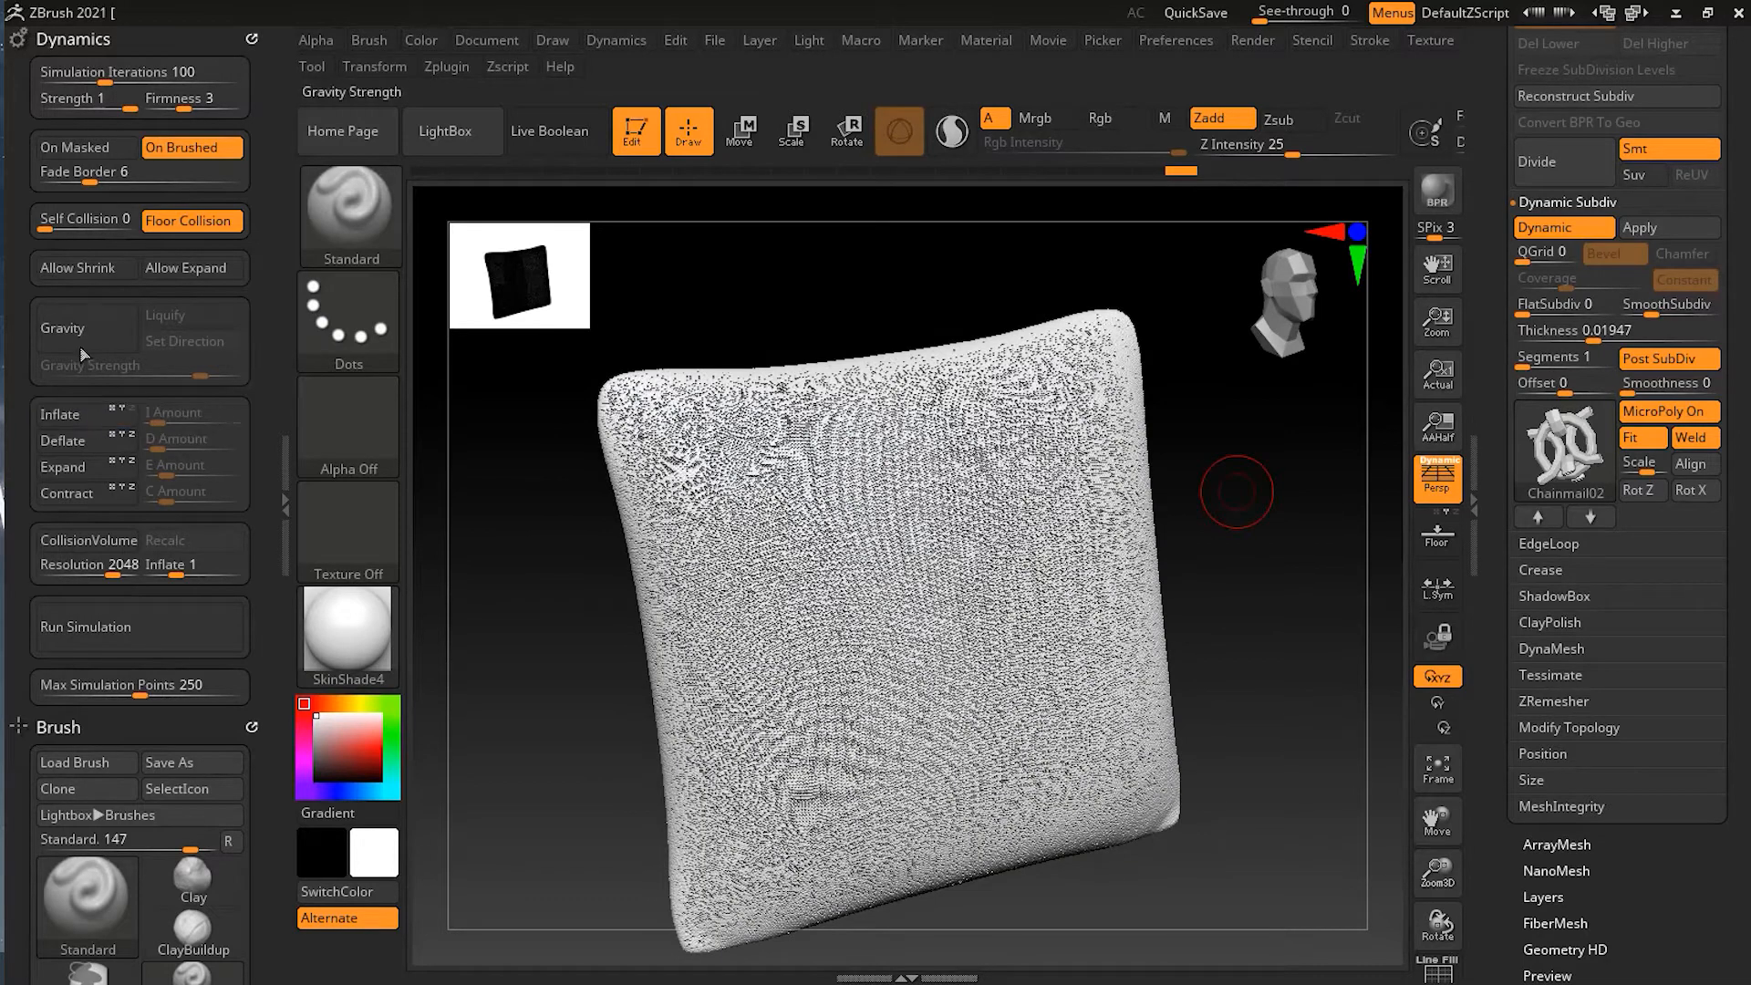
left_click(82, 329)
left_click(160, 632)
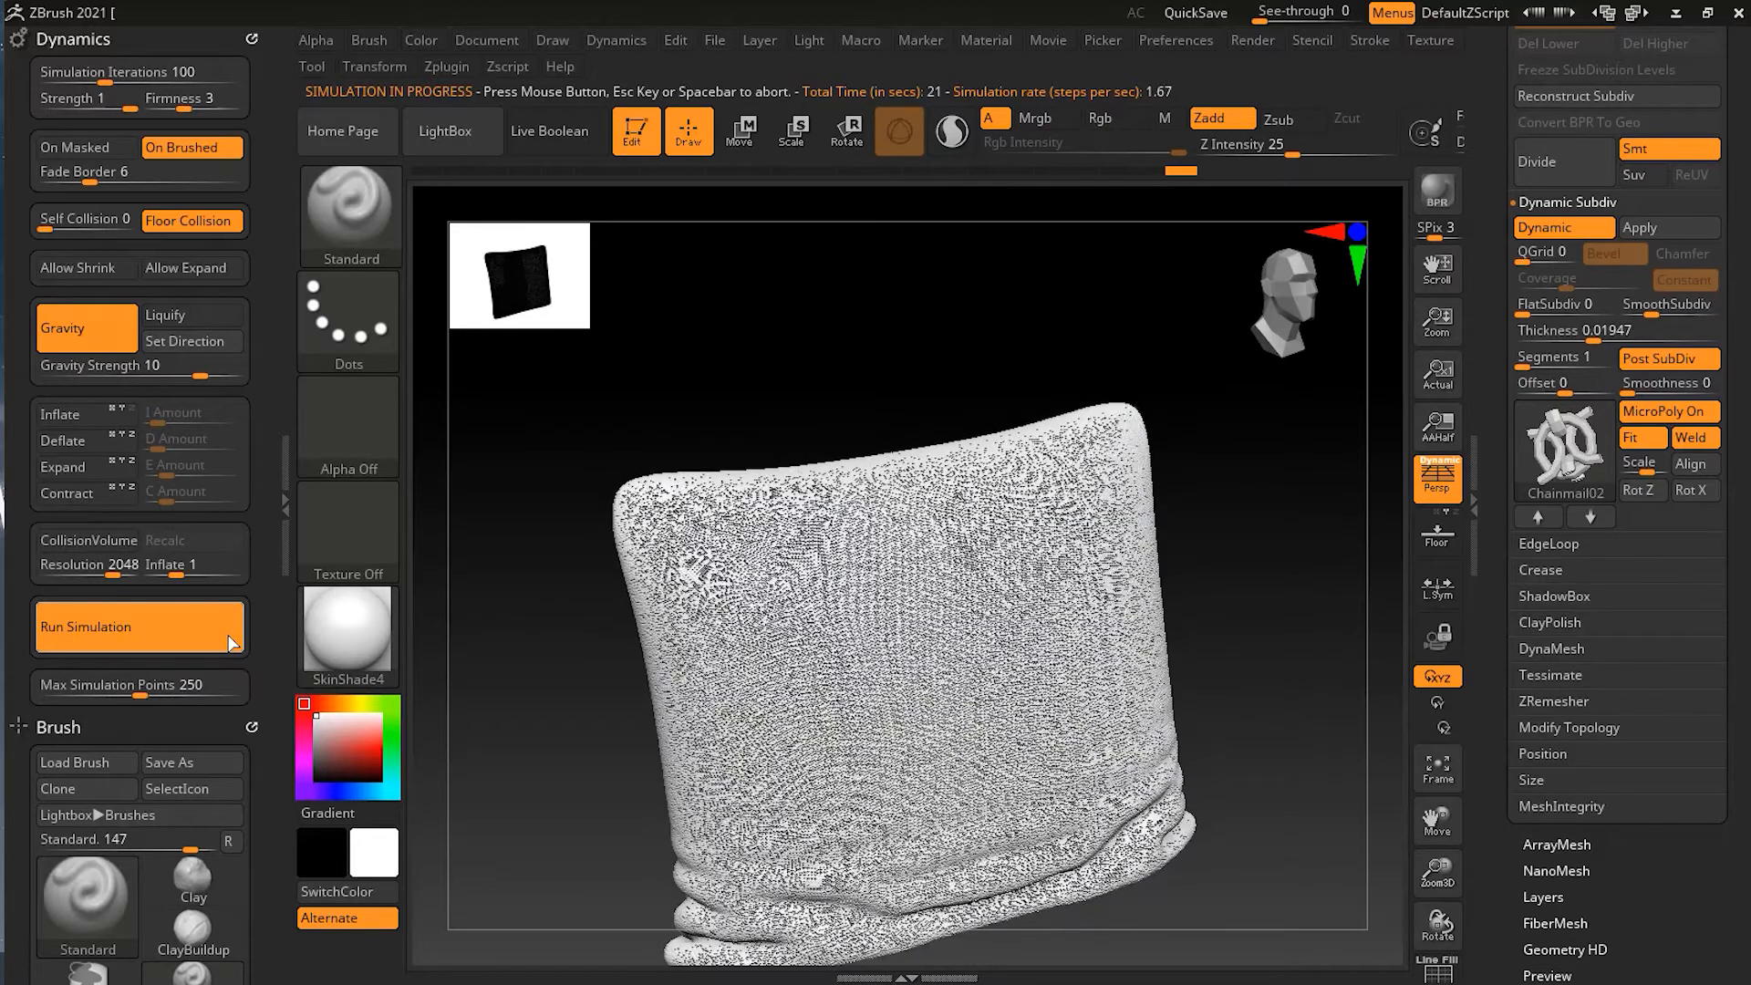
left_click(1385, 827)
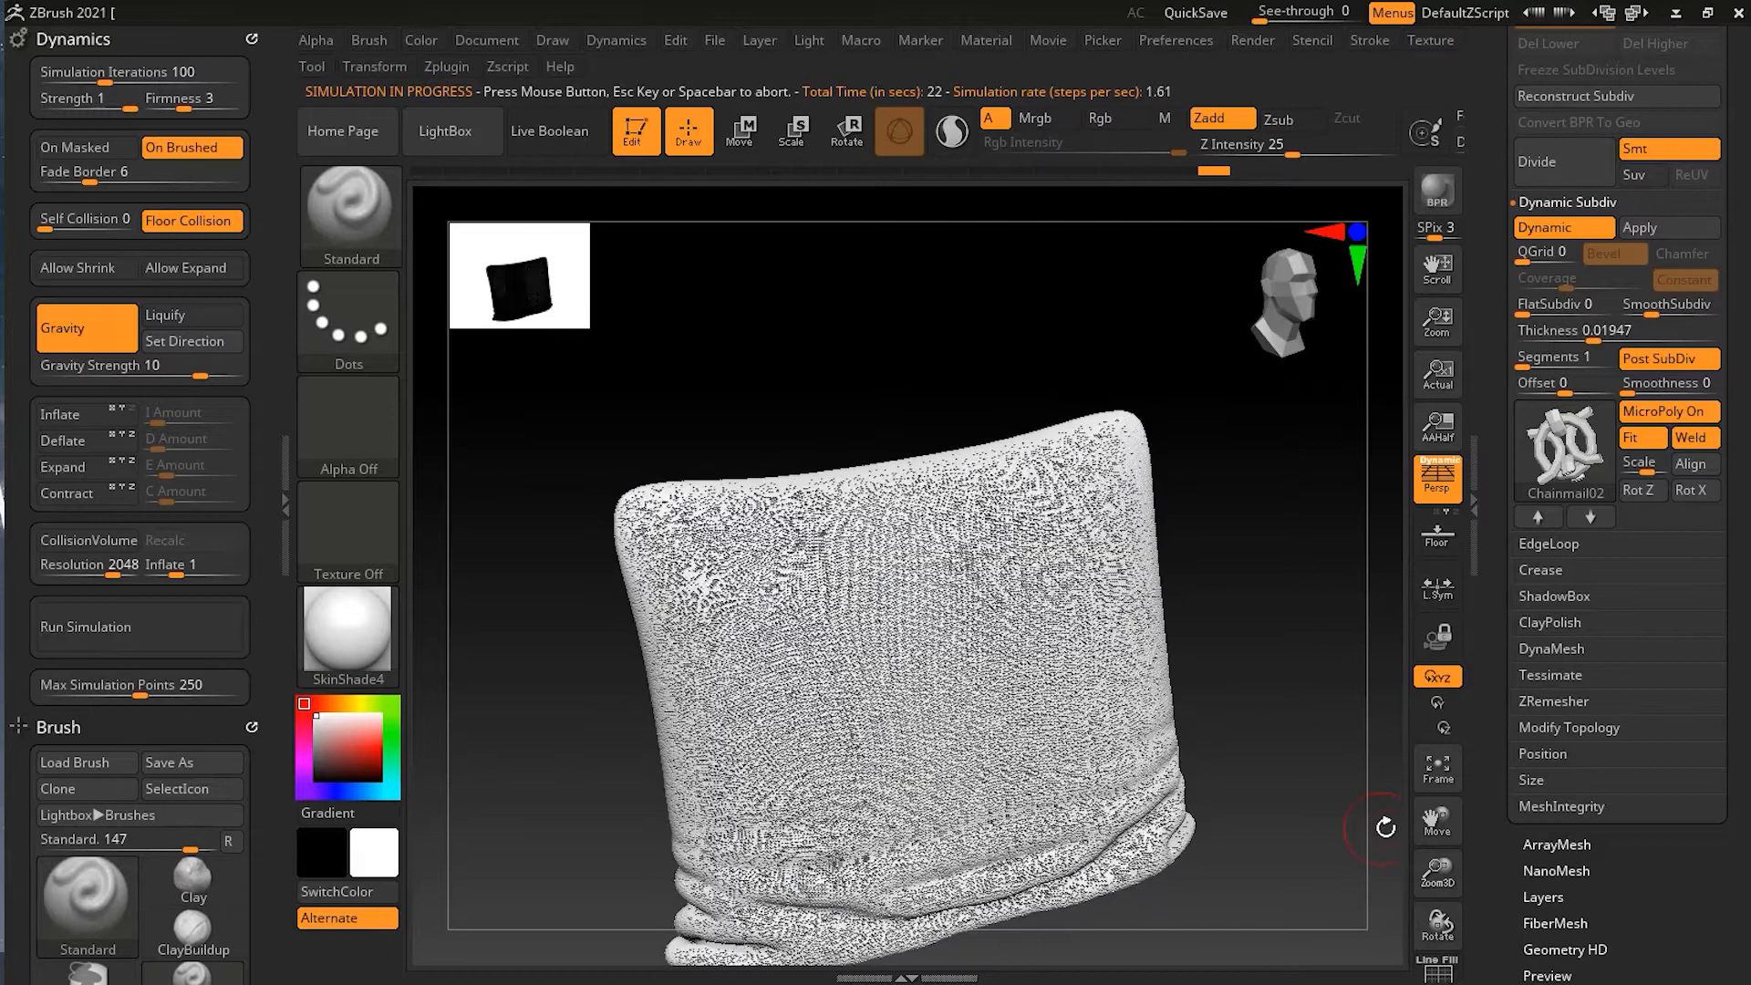
Inspect the collapsed pillow and toggle Post SubDiv off and back on to compare the chainmail surface.
left_click_drag(1275, 718, 1236, 678)
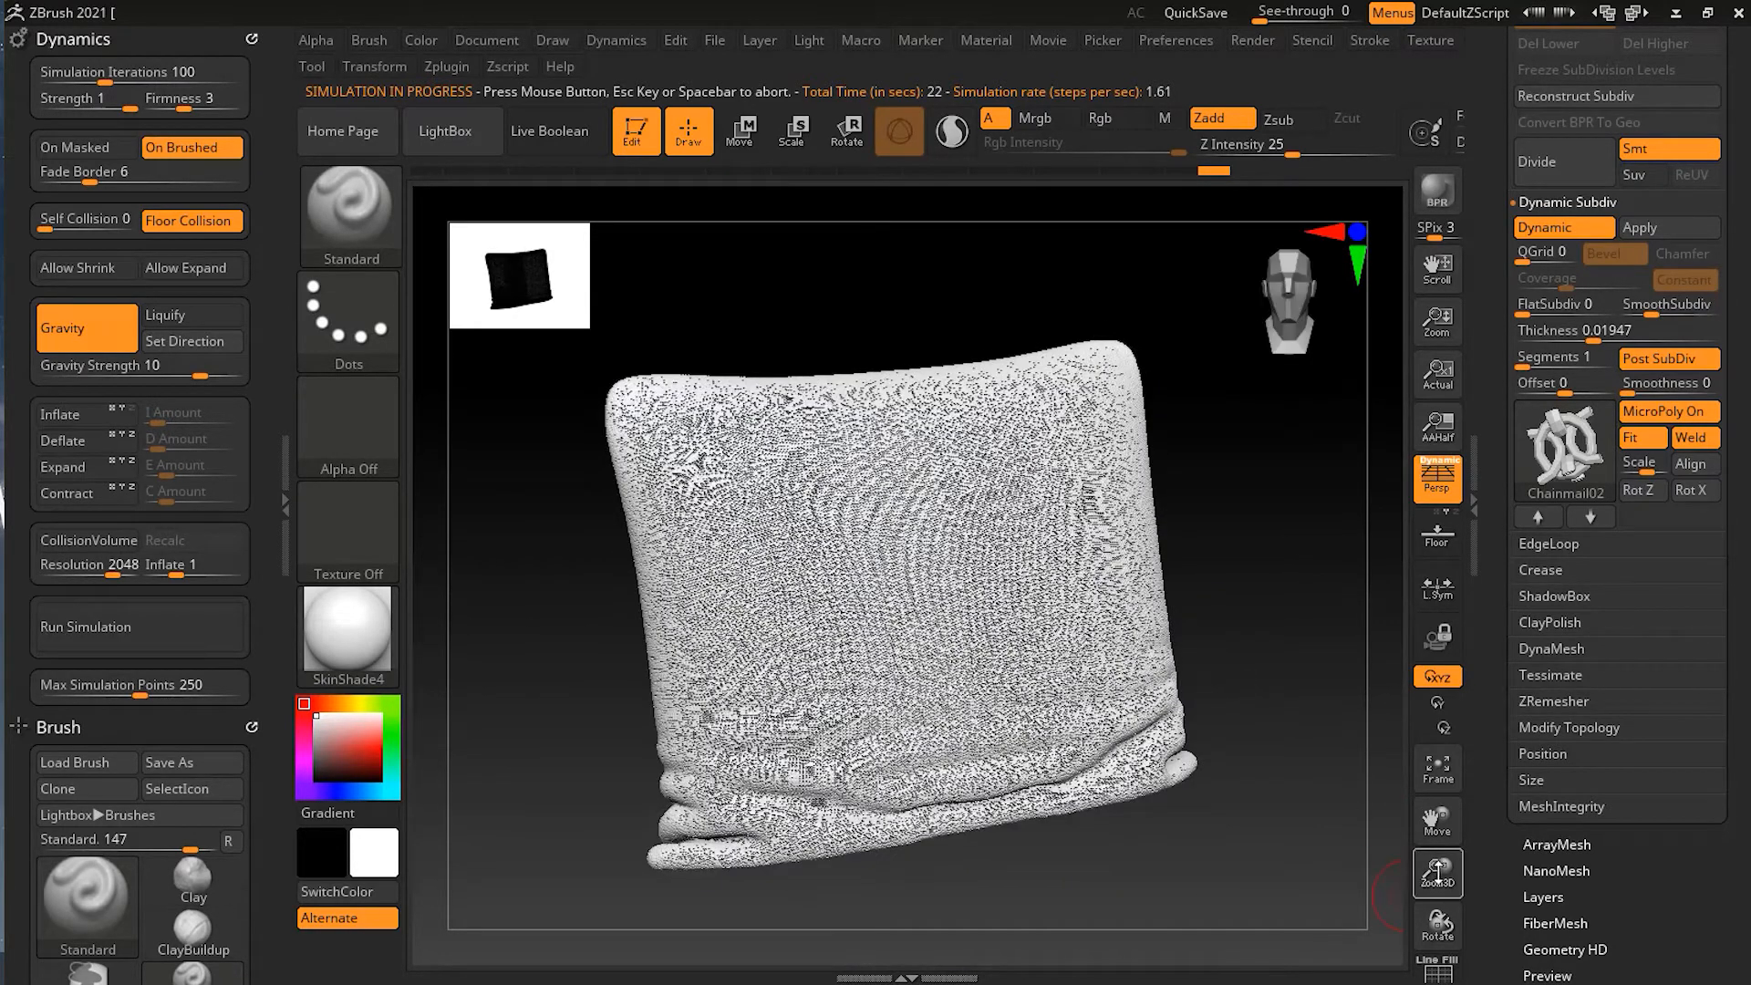
left_click_drag(1437, 871, 1438, 889)
left_click_drag(1464, 978, 1445, 948)
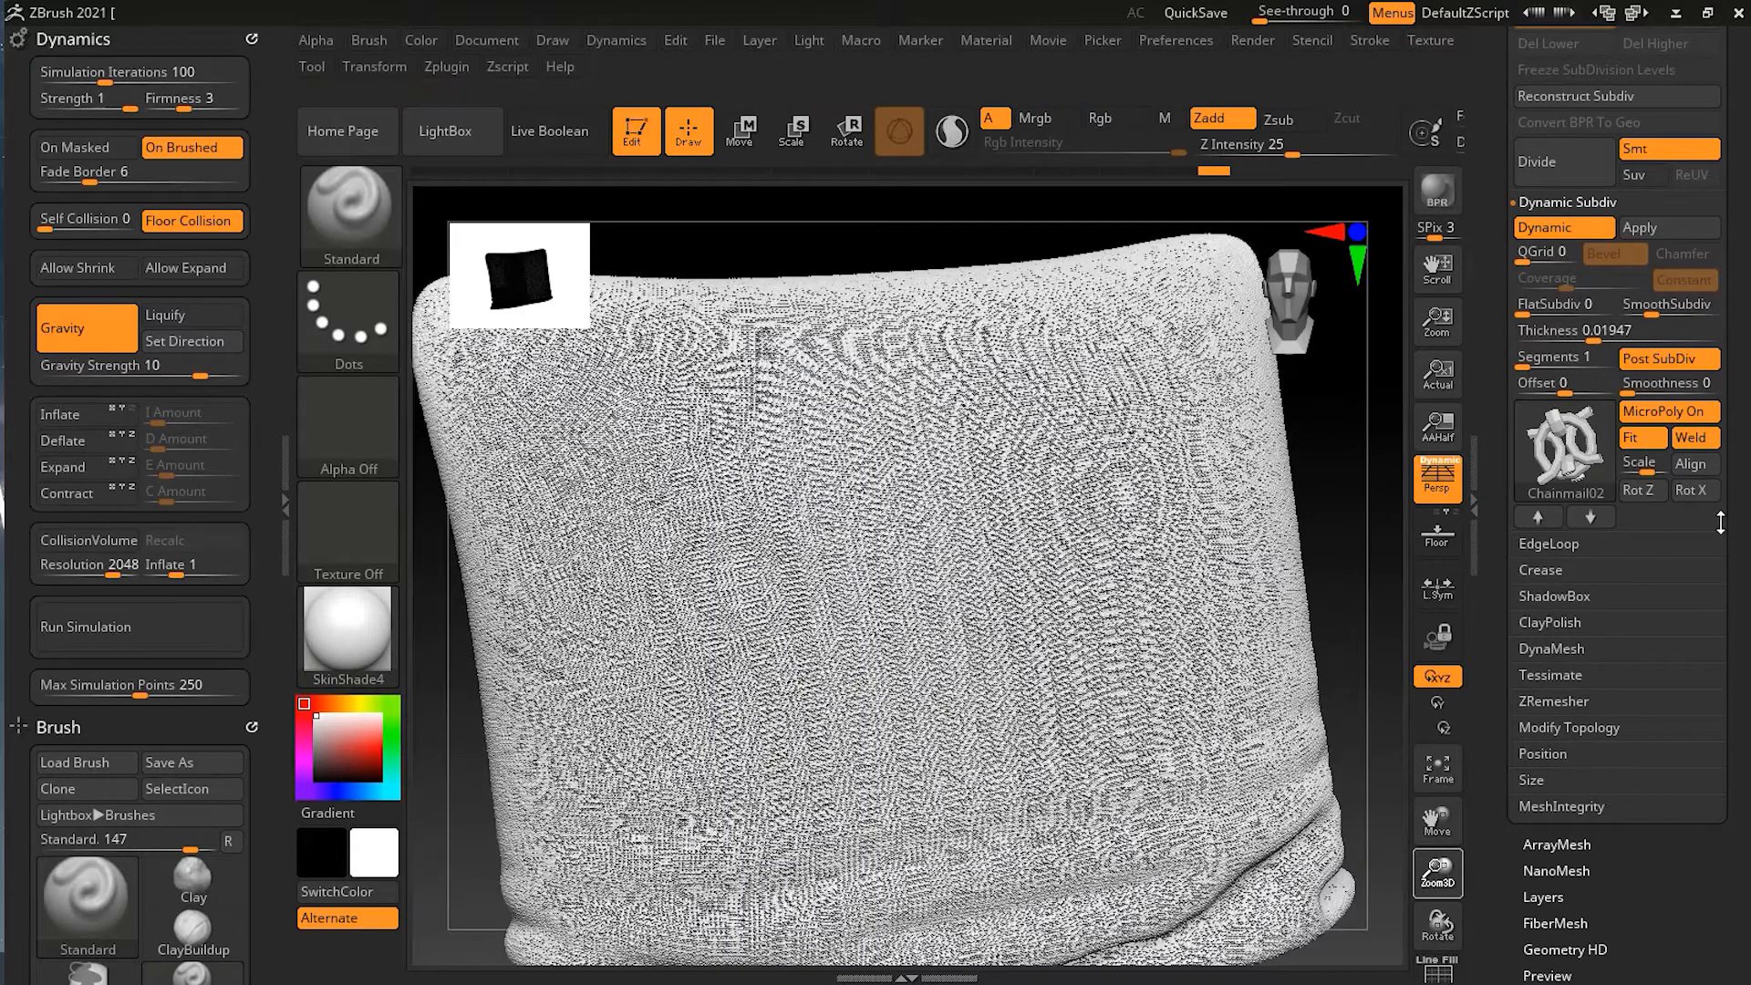
left_click(1677, 359)
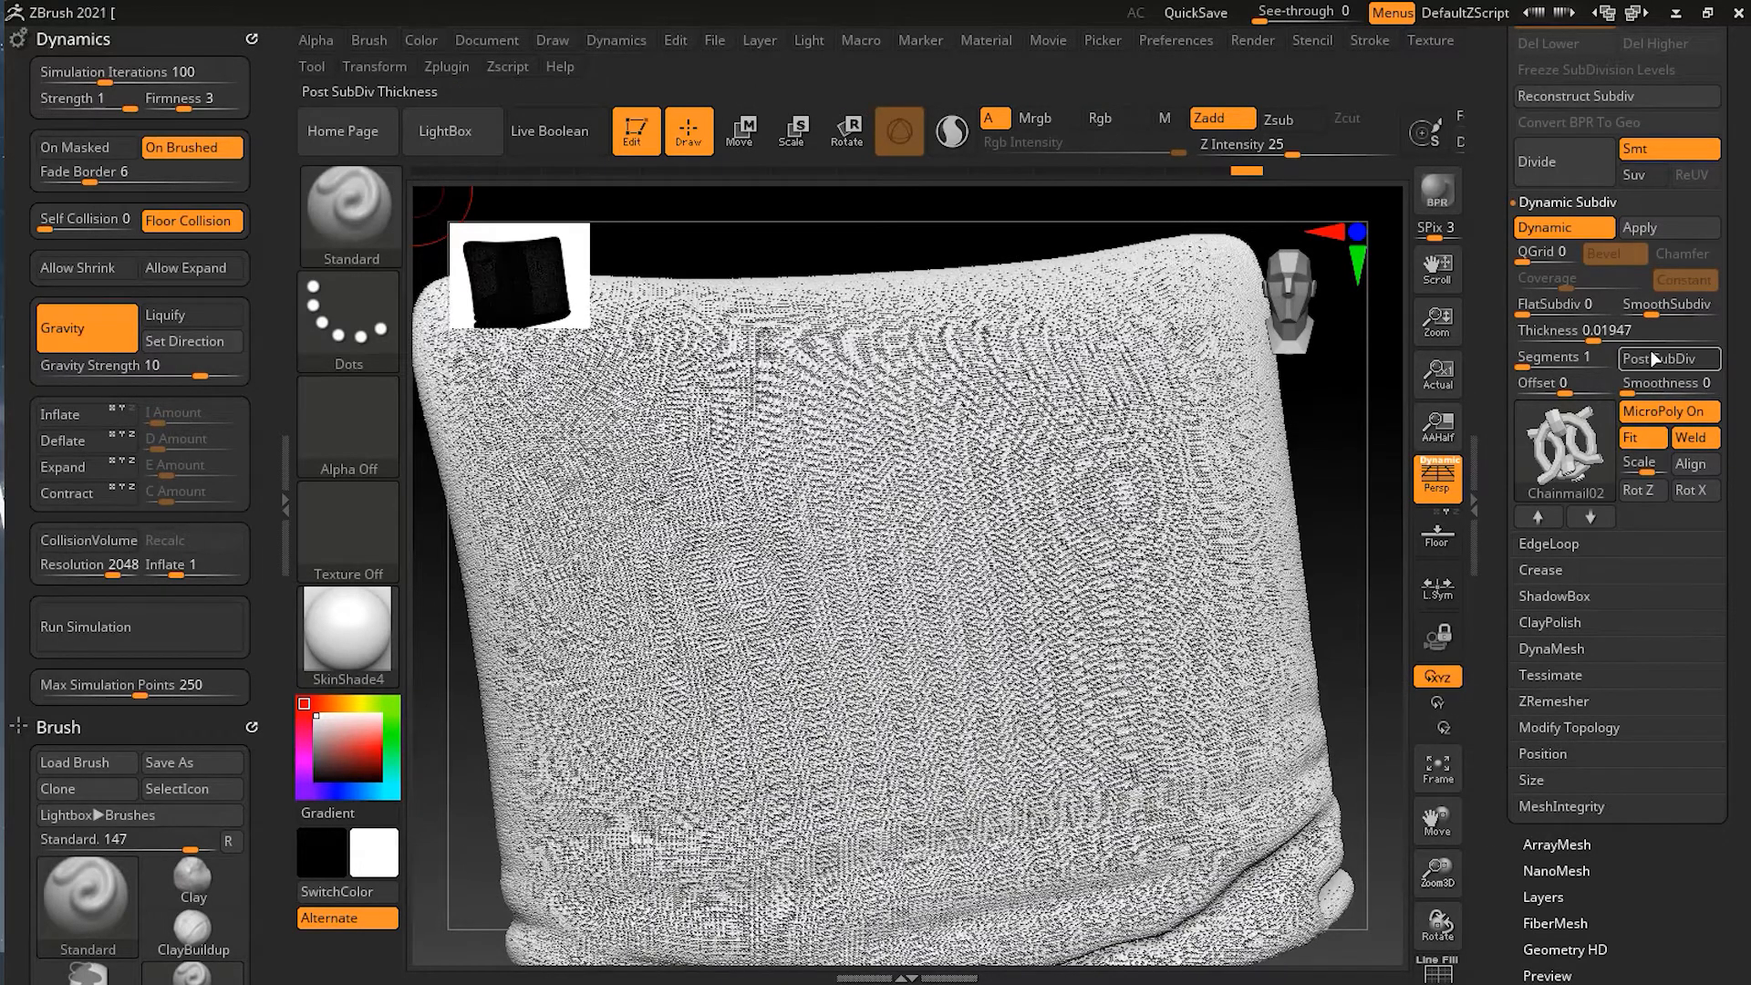
left_click(1658, 358)
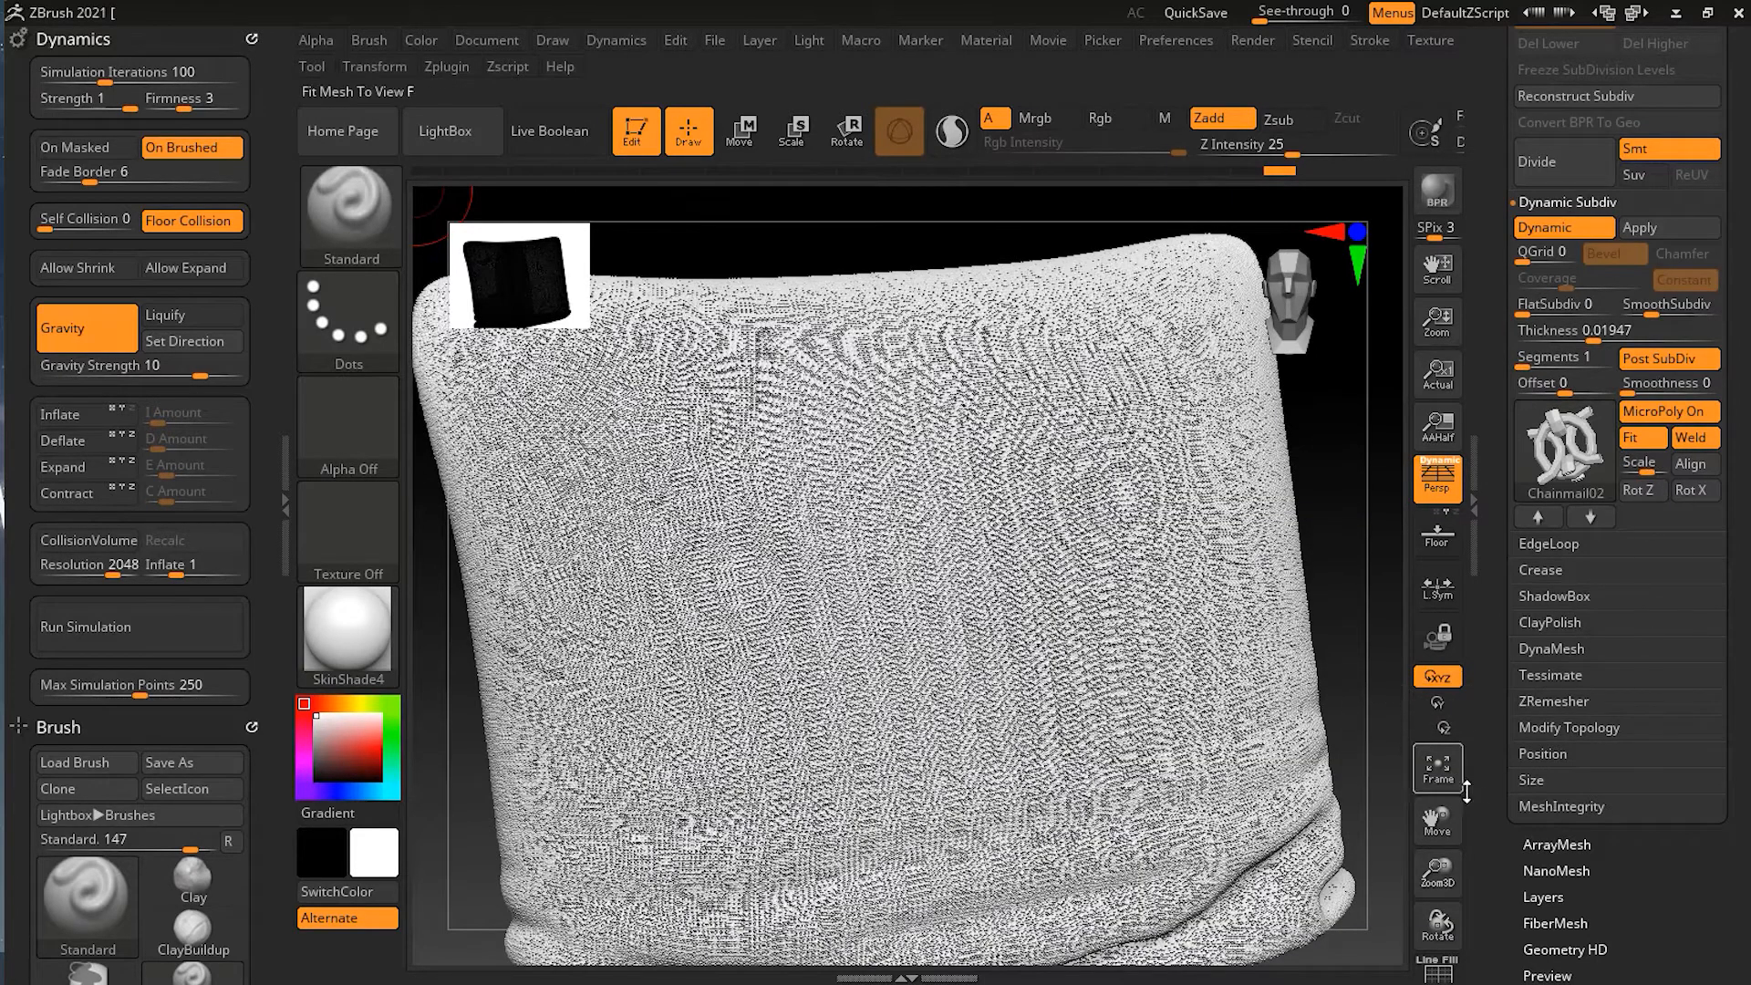
Turn off the MicroPoly Weld and Fit options, comparing the chainmail up close with Fit on and off.
left_click_drag(1439, 874, 1487, 978)
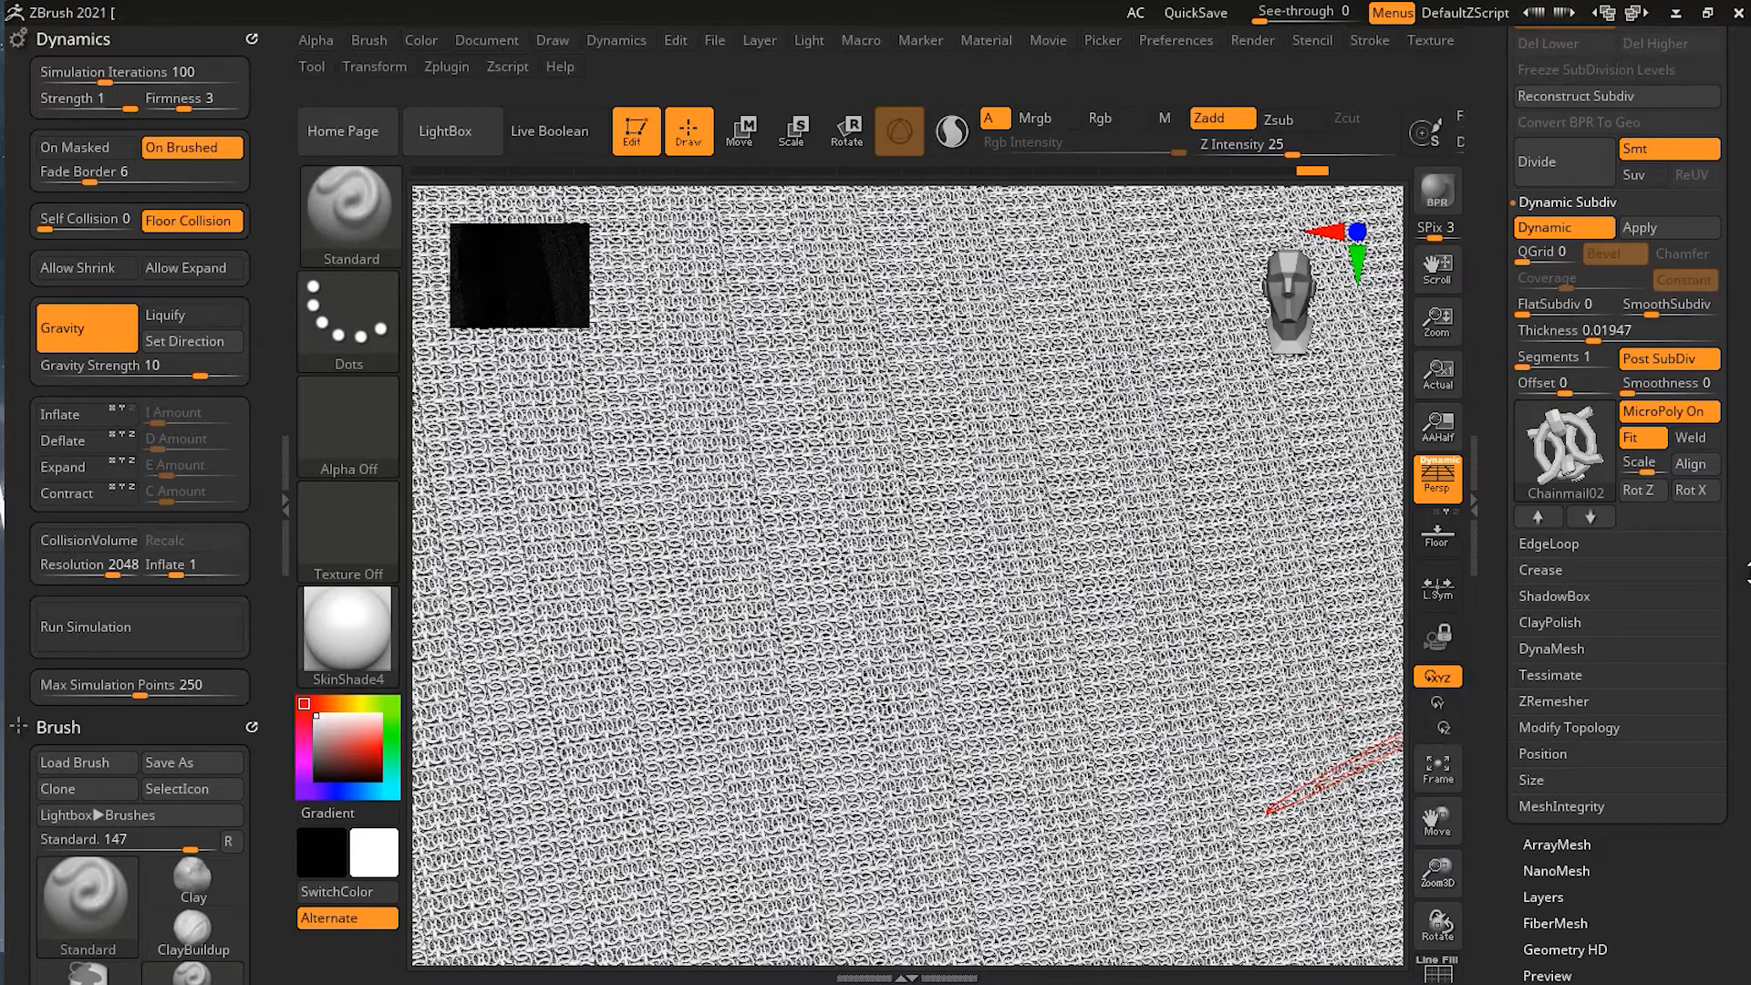
left_click(1651, 434)
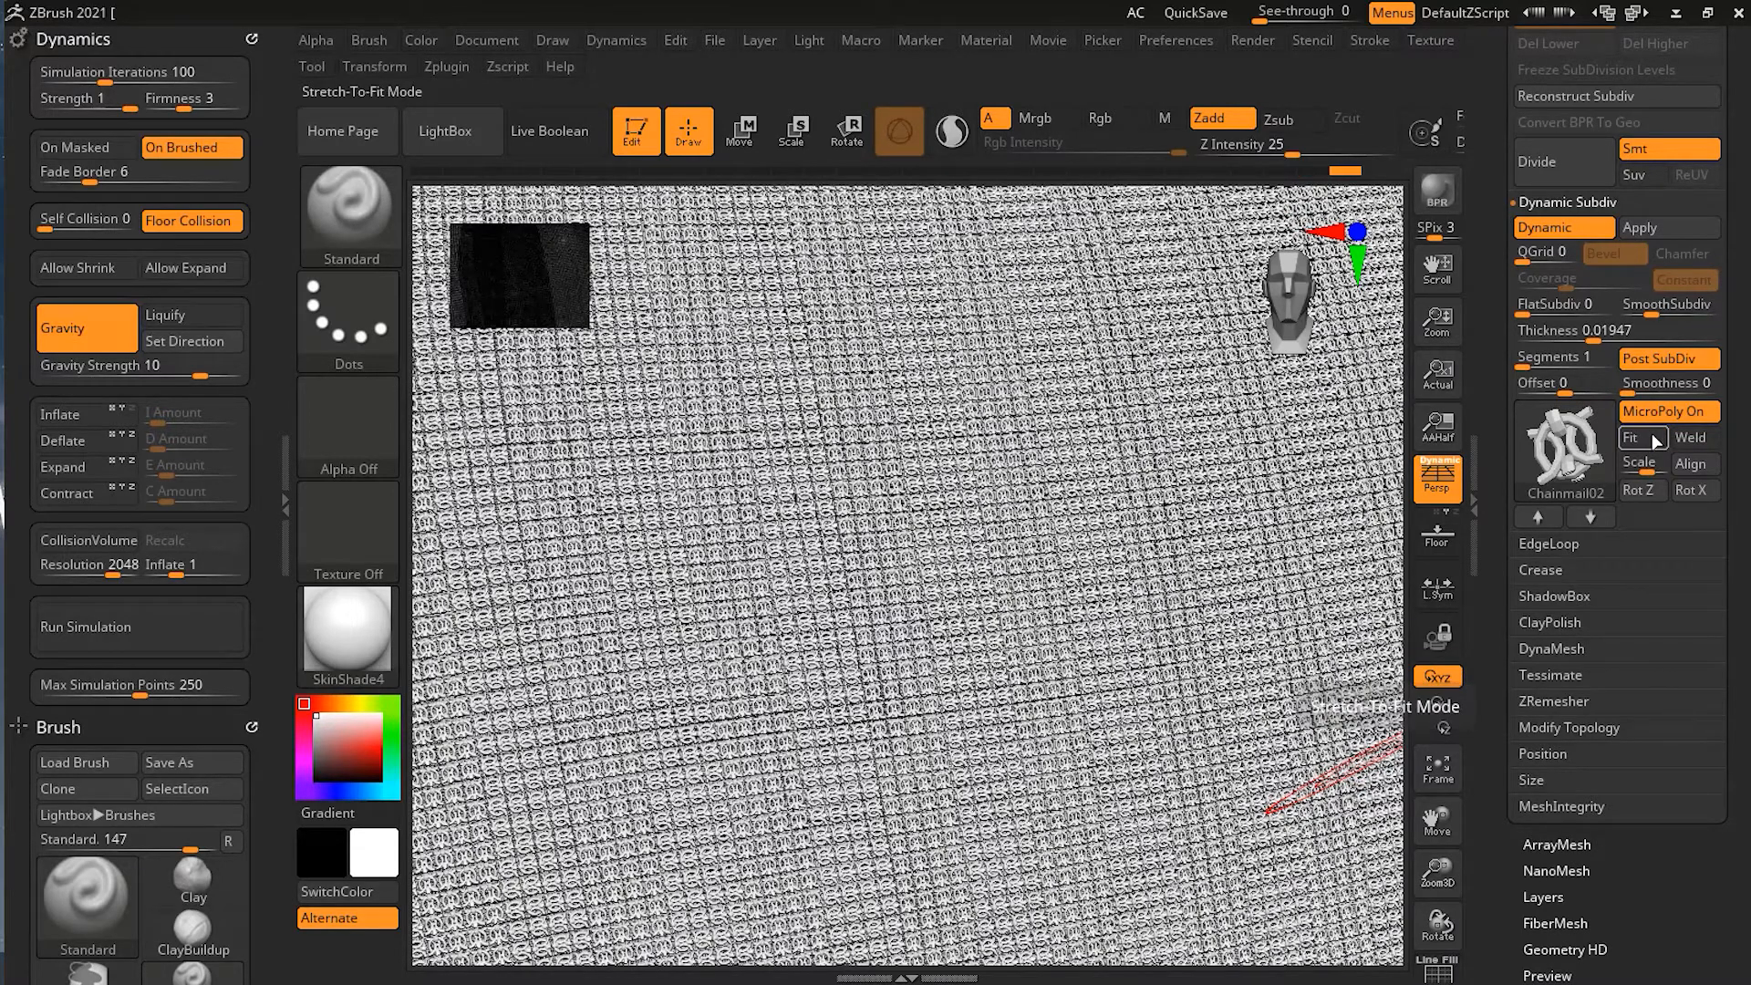
left_click(1651, 434)
left_click(1651, 434)
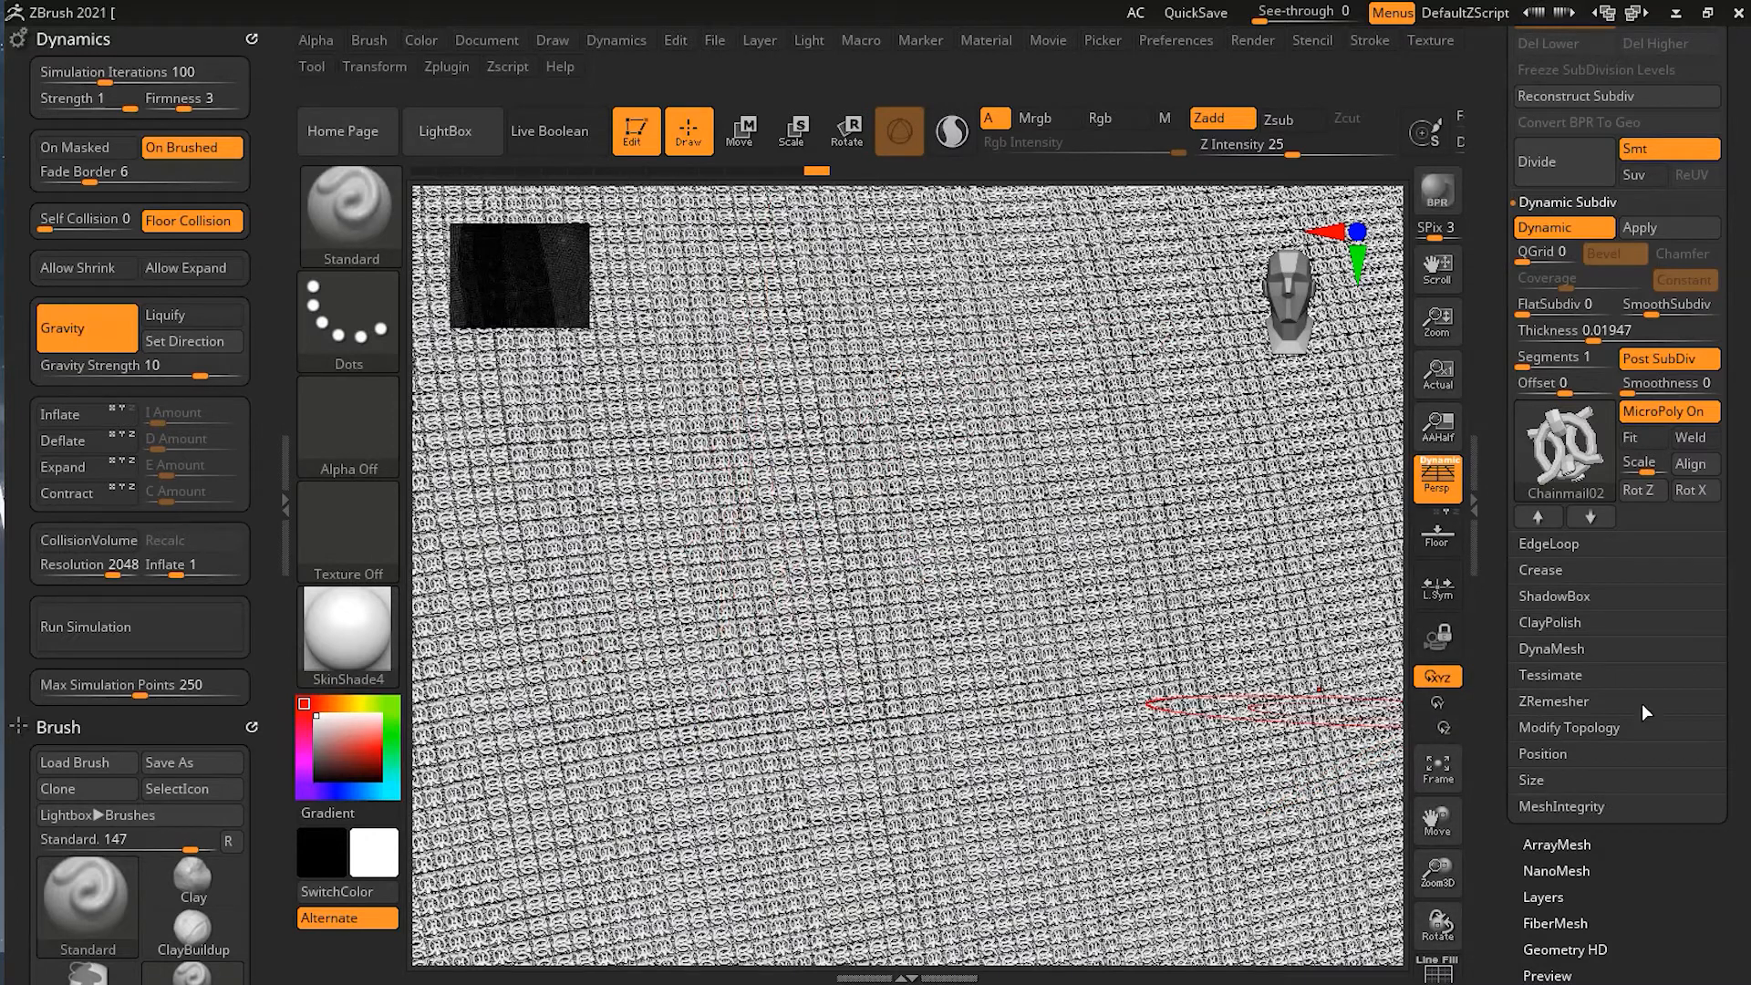
left_click(1644, 441)
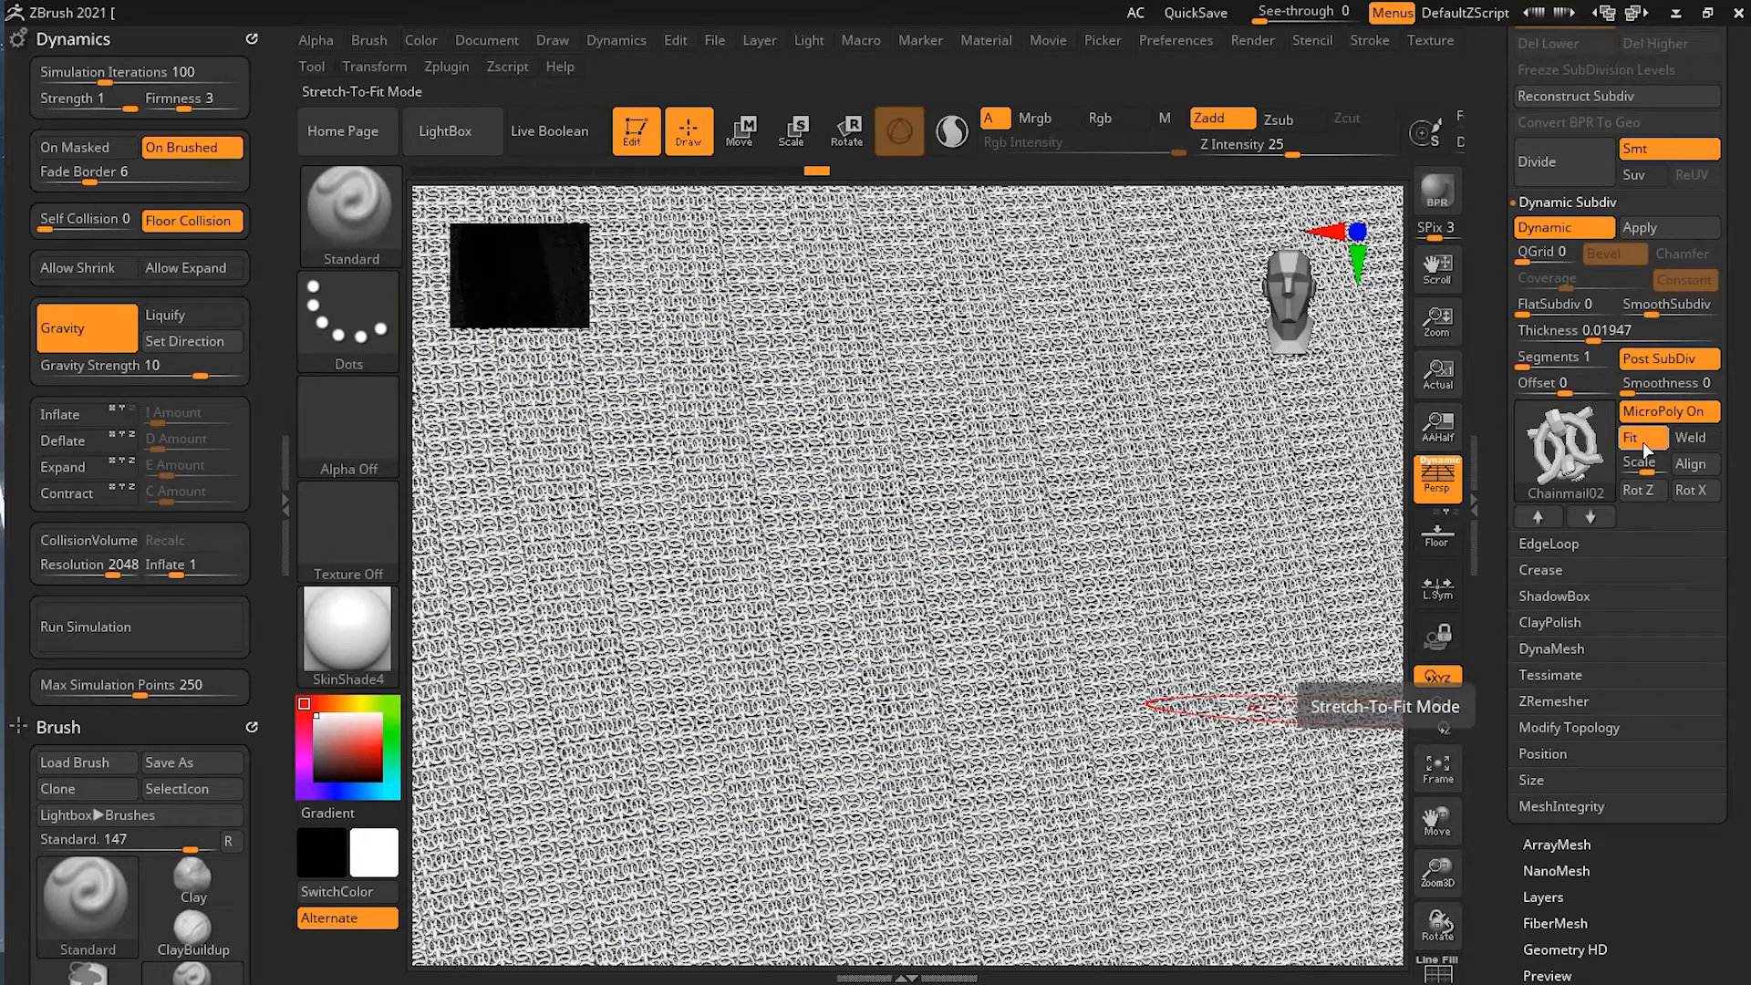
left_click(1654, 440)
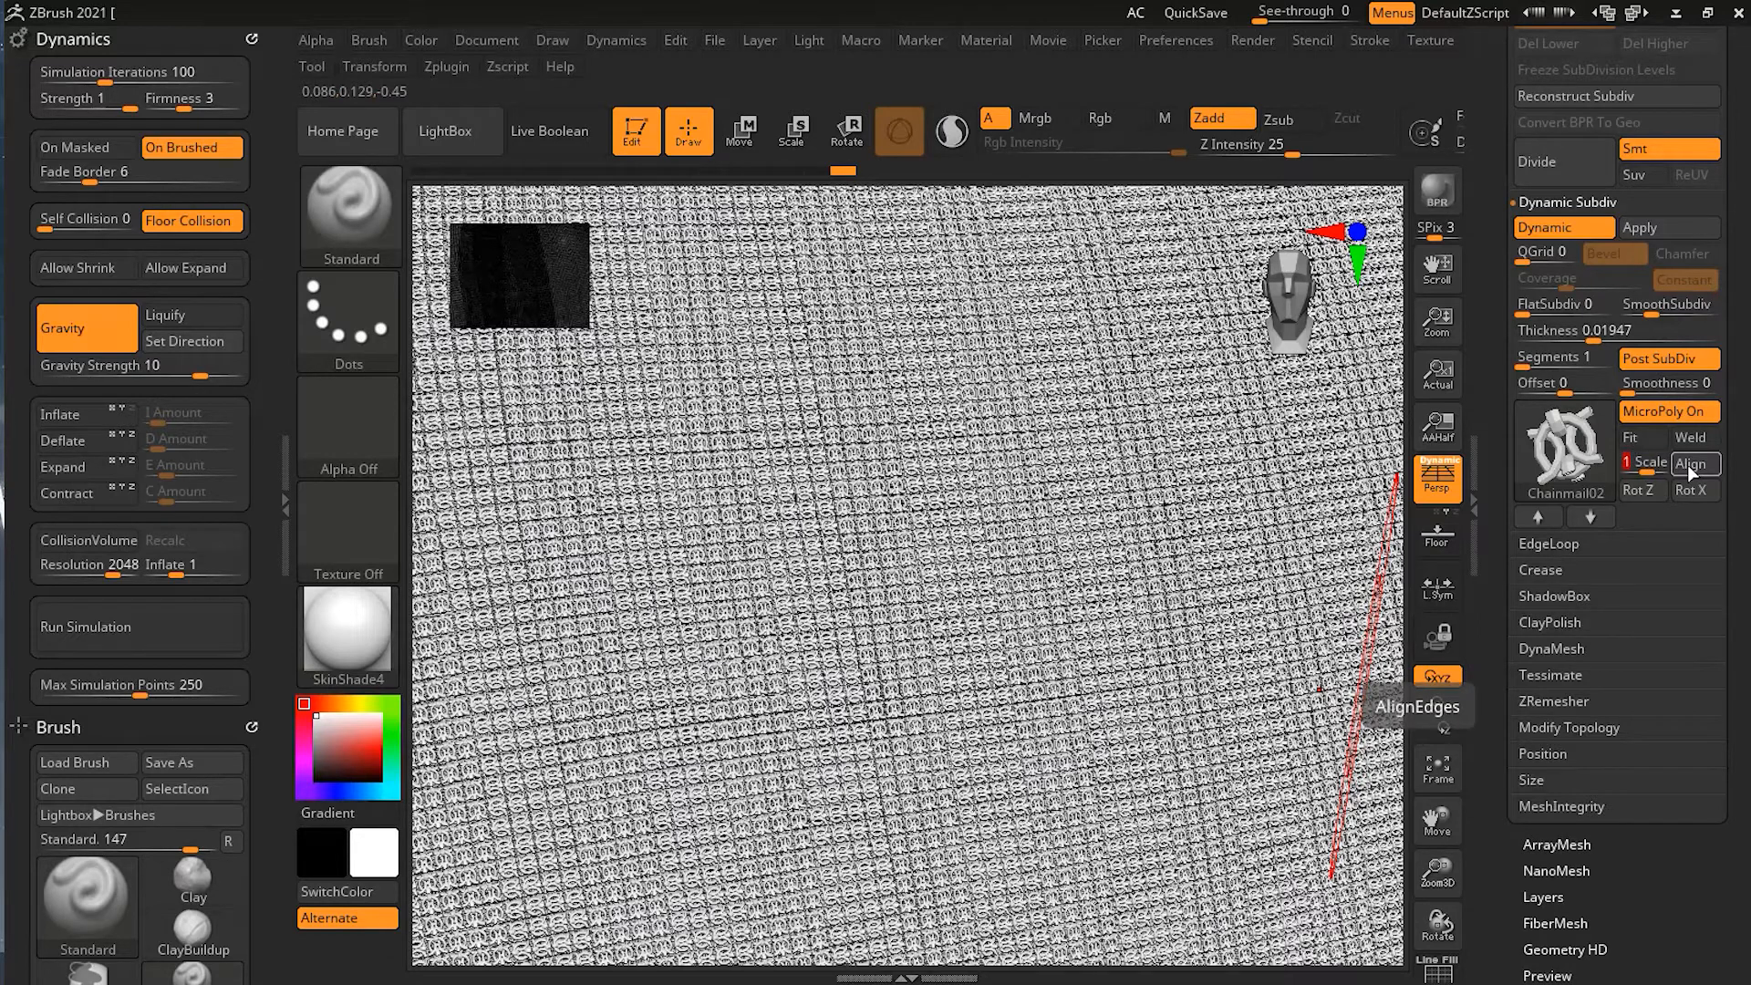
Try MicroPoly scales of 10 and much smaller on the chainmail, and restore the scale to 1.
left_click_drag(1648, 474, 1677, 480)
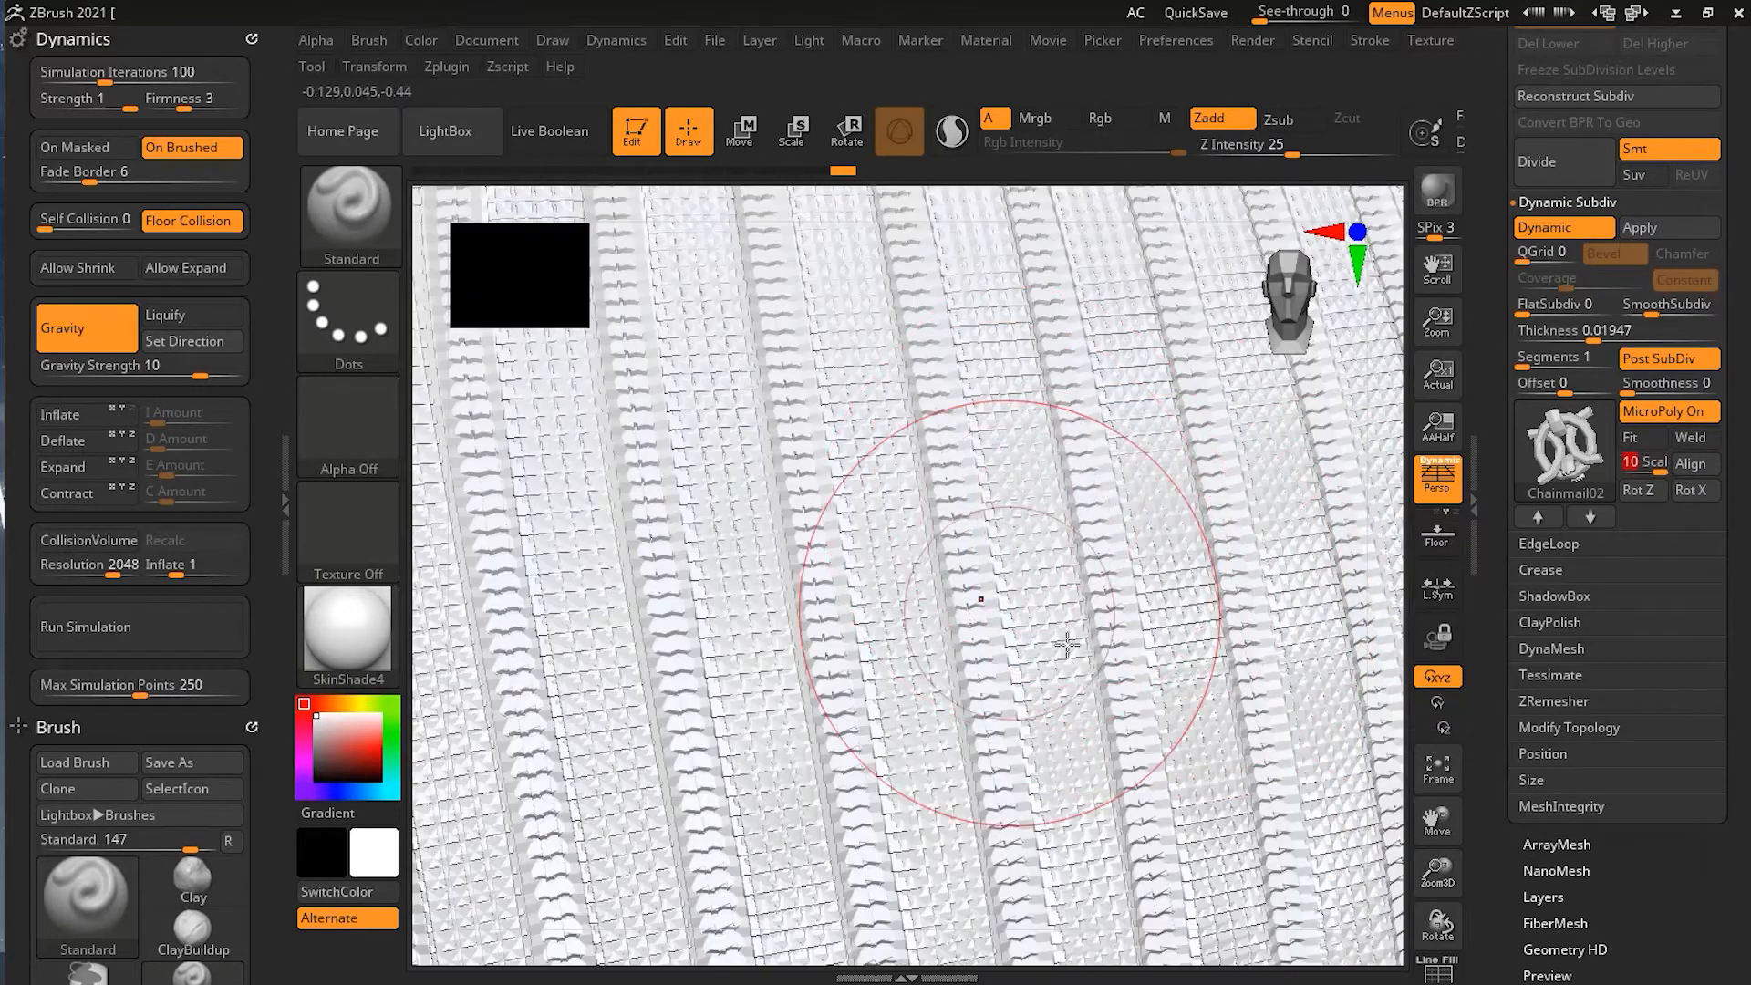
left_click_drag(1653, 468, 1644, 469)
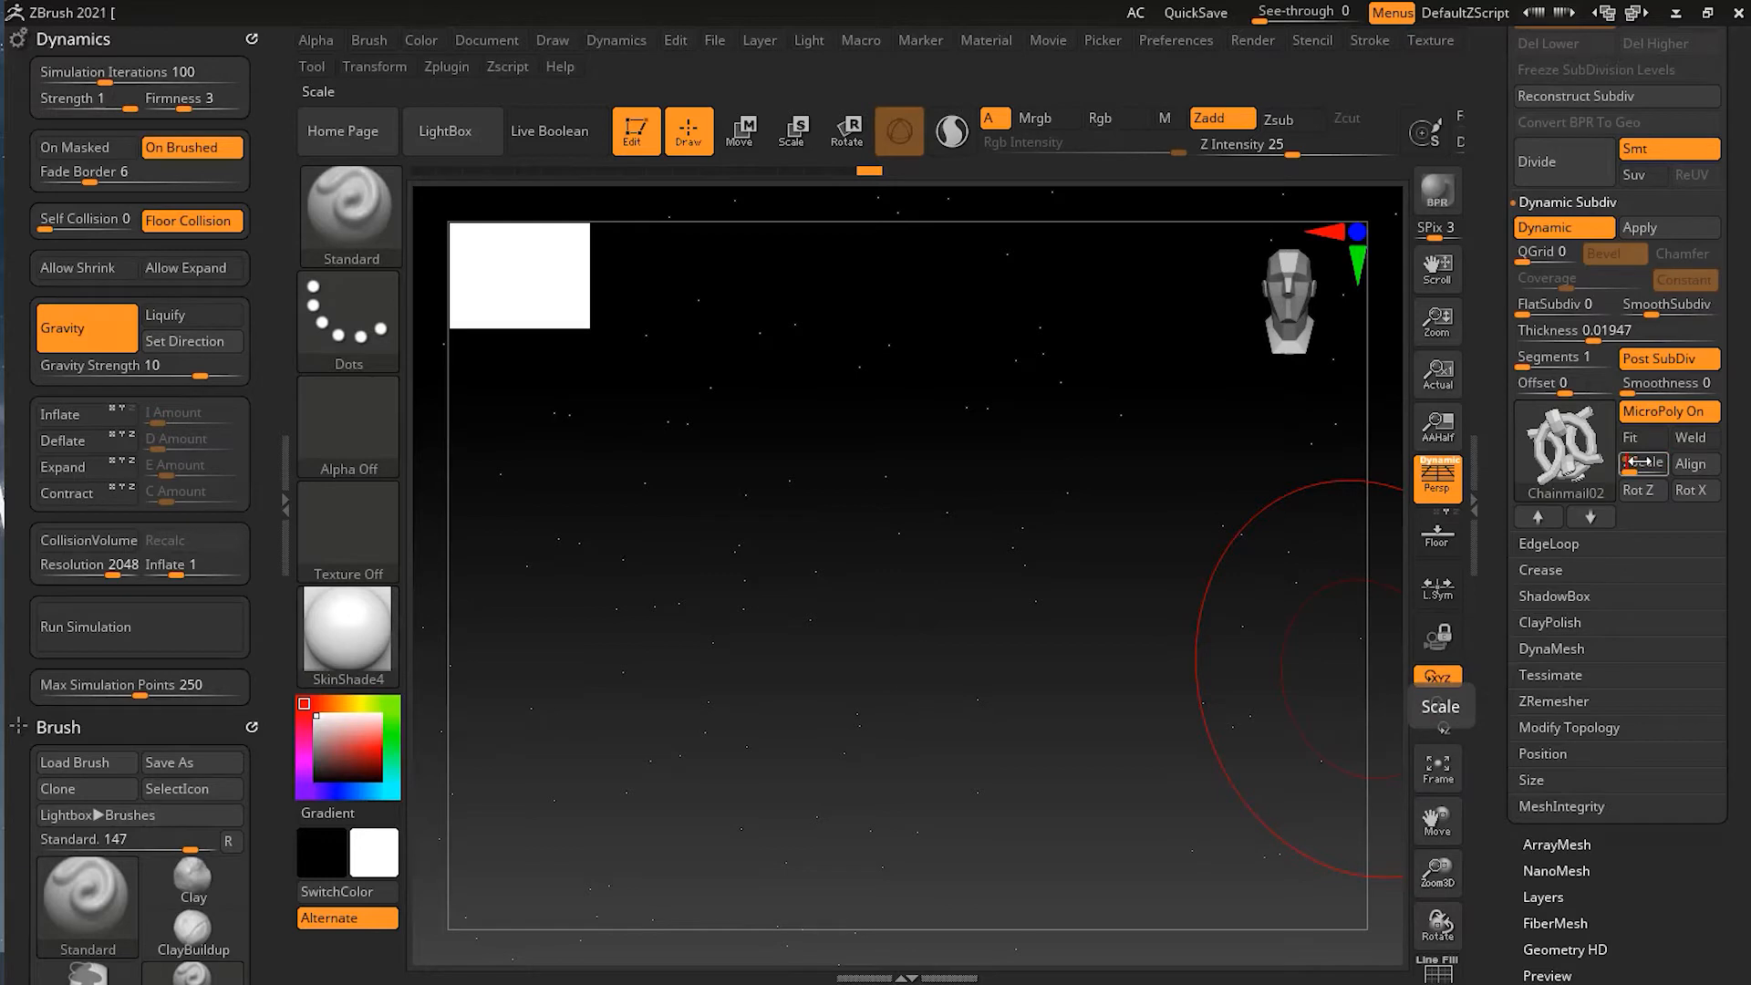
left_click(840, 170)
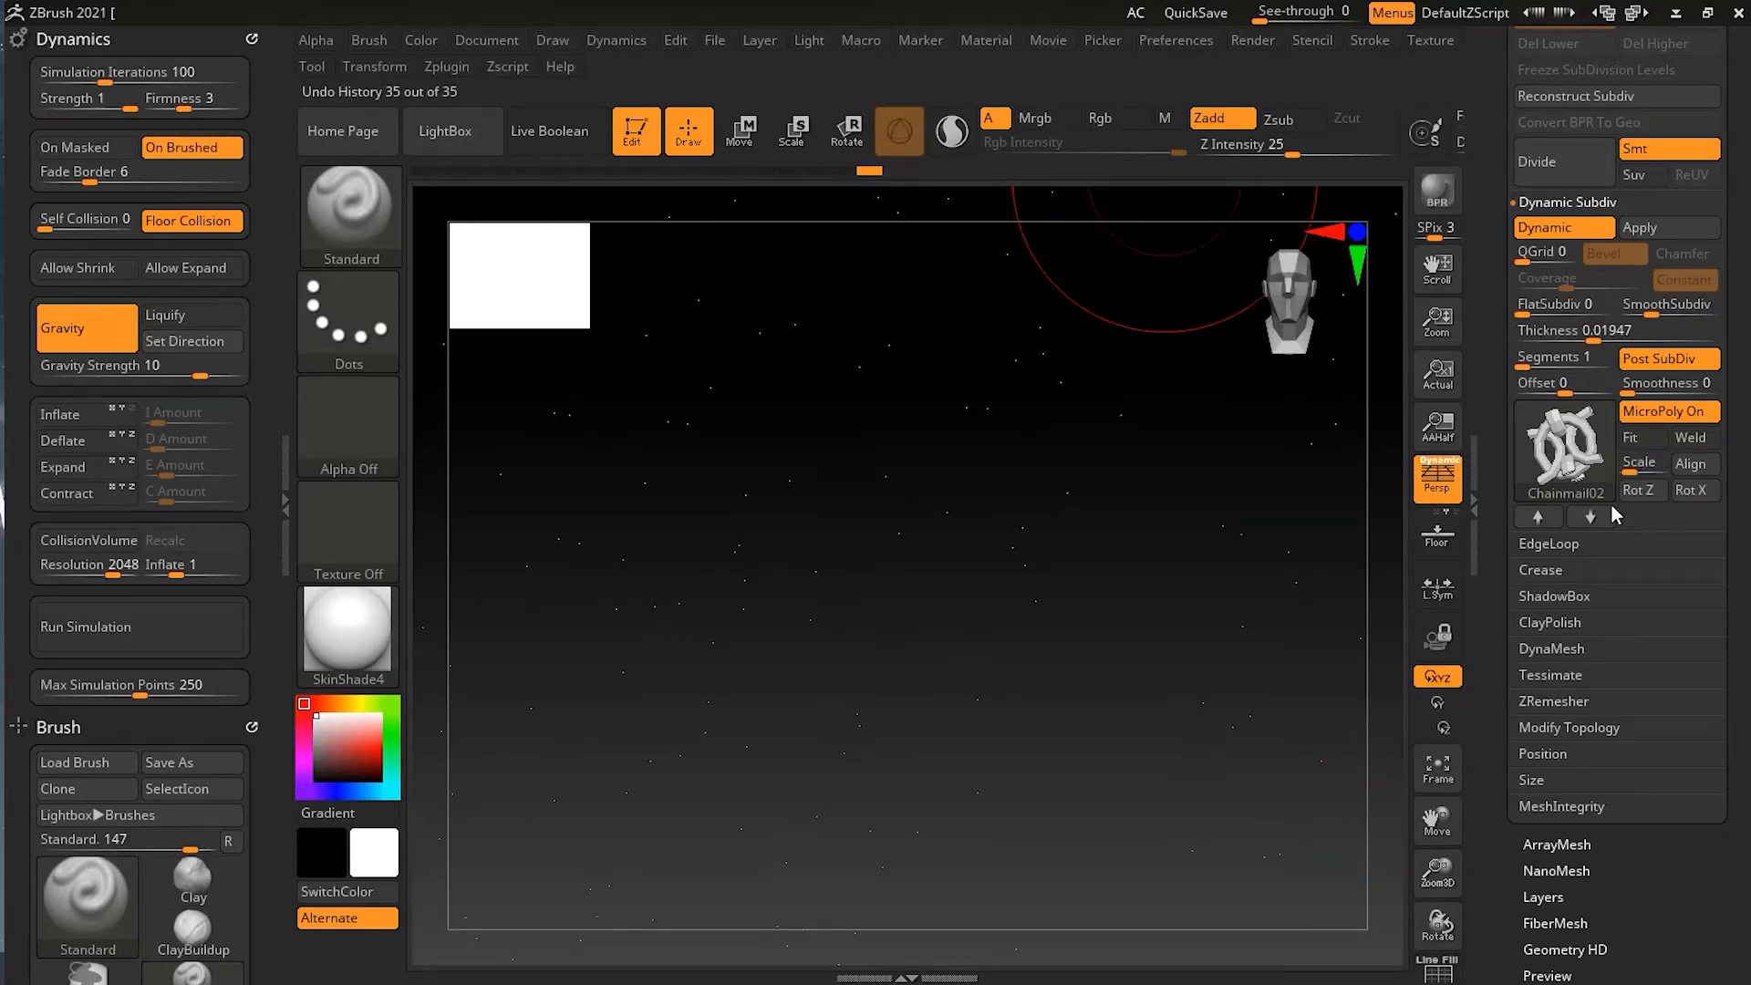
left_click(845, 171)
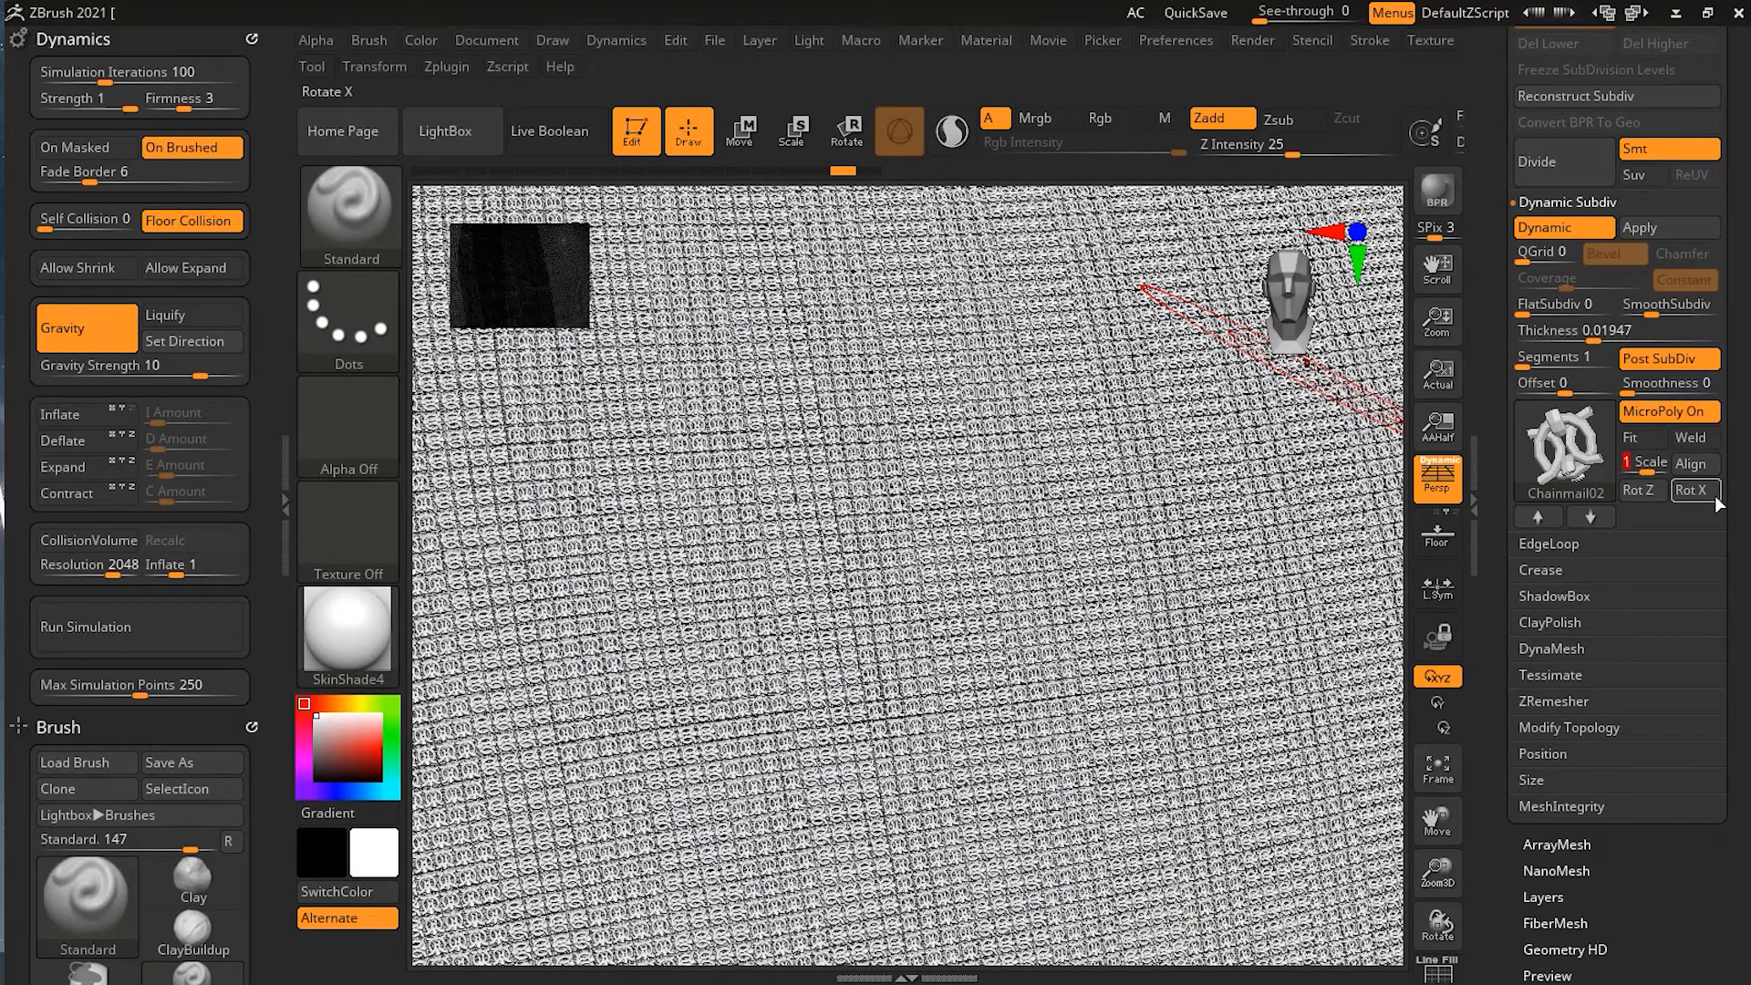
key("Return")
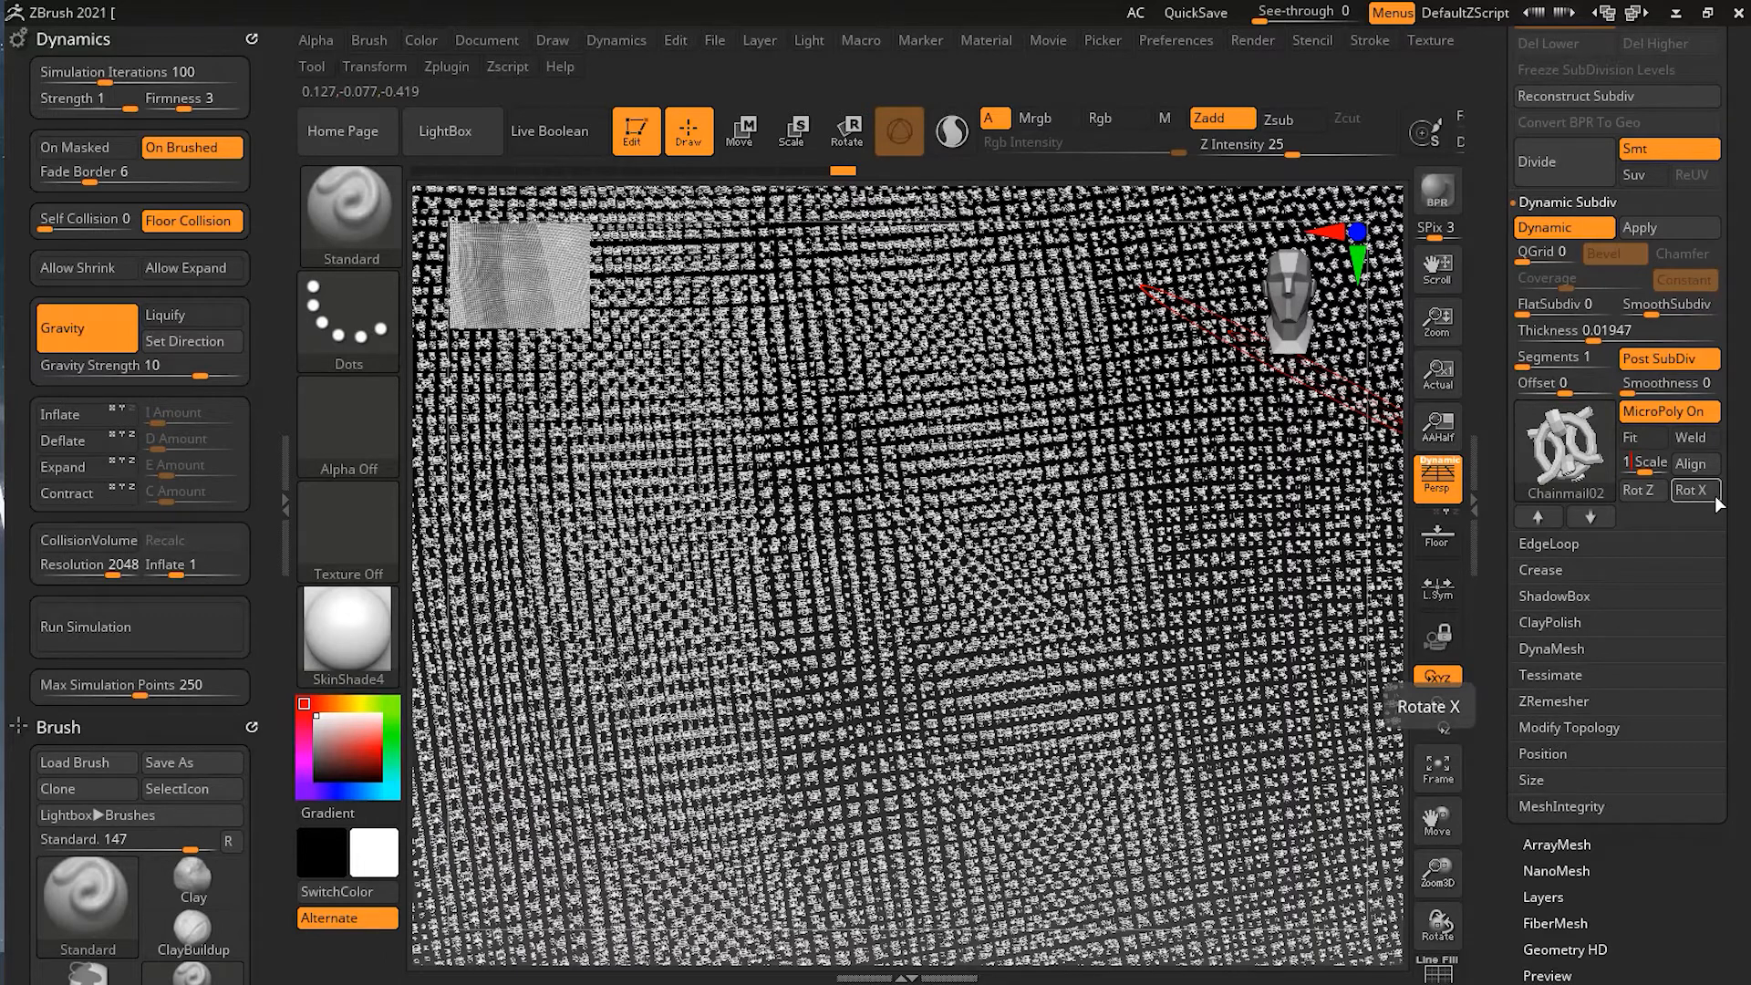
key("Return")
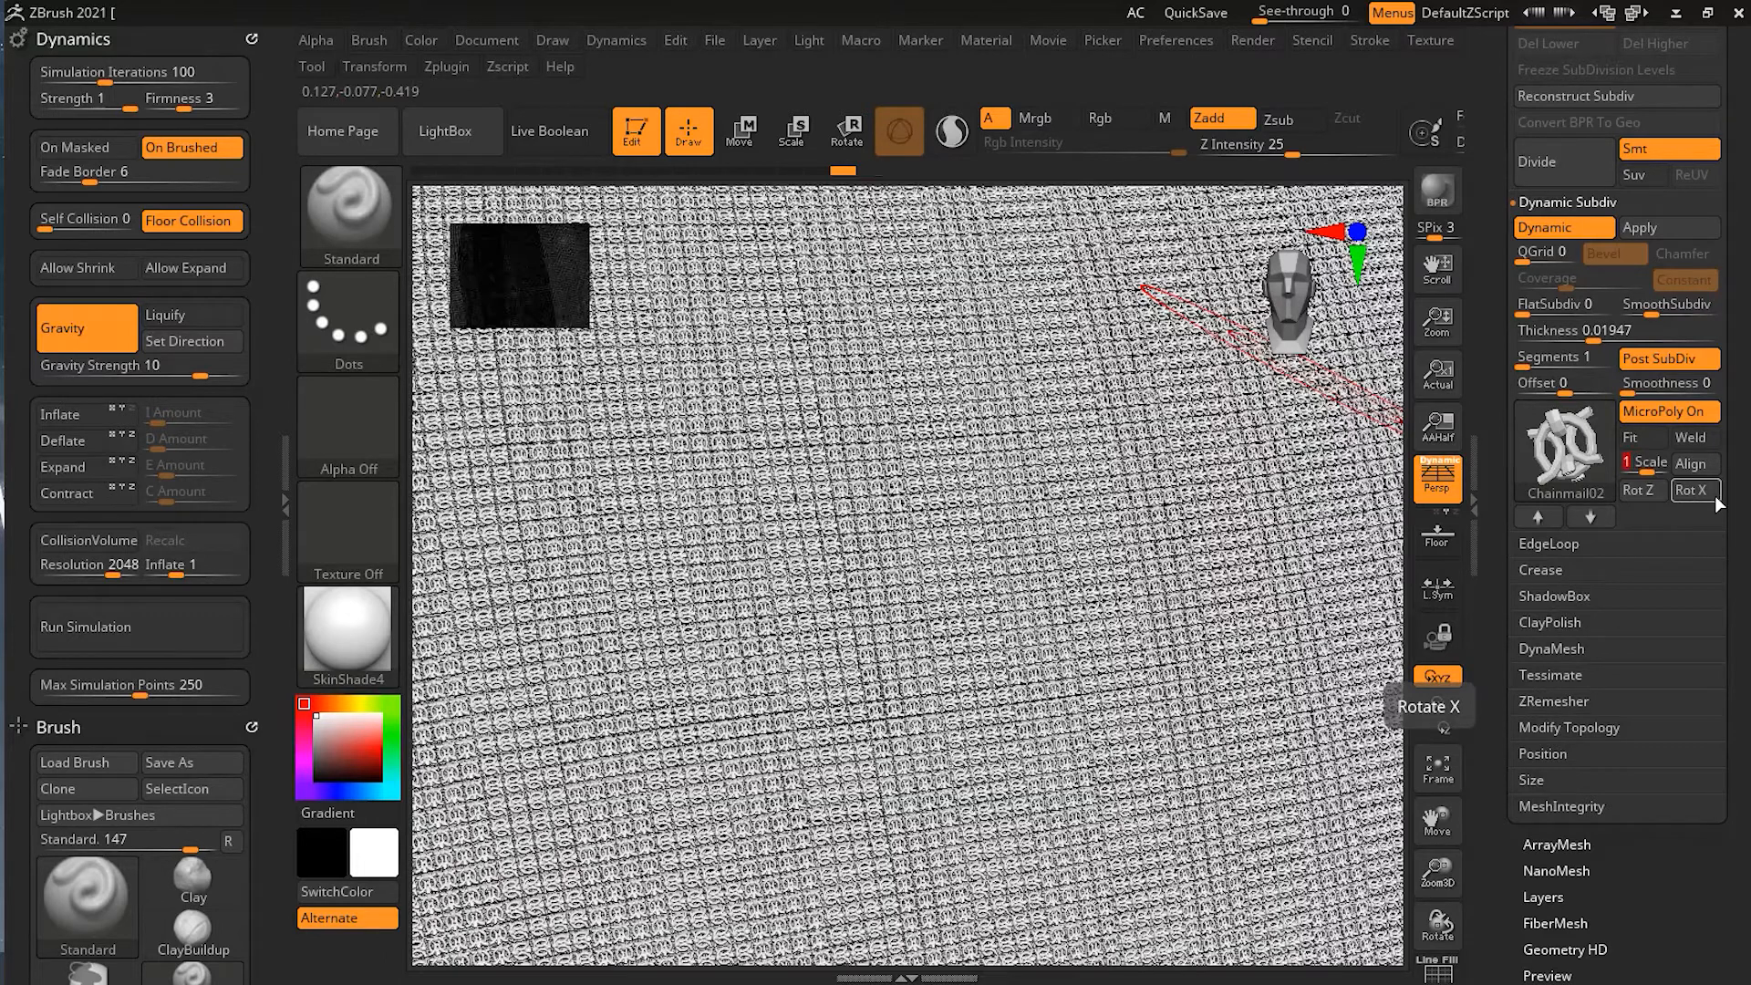
Rotate the Chainmail02 MicroPoly about its Z and X axes.
left_click(1651, 491)
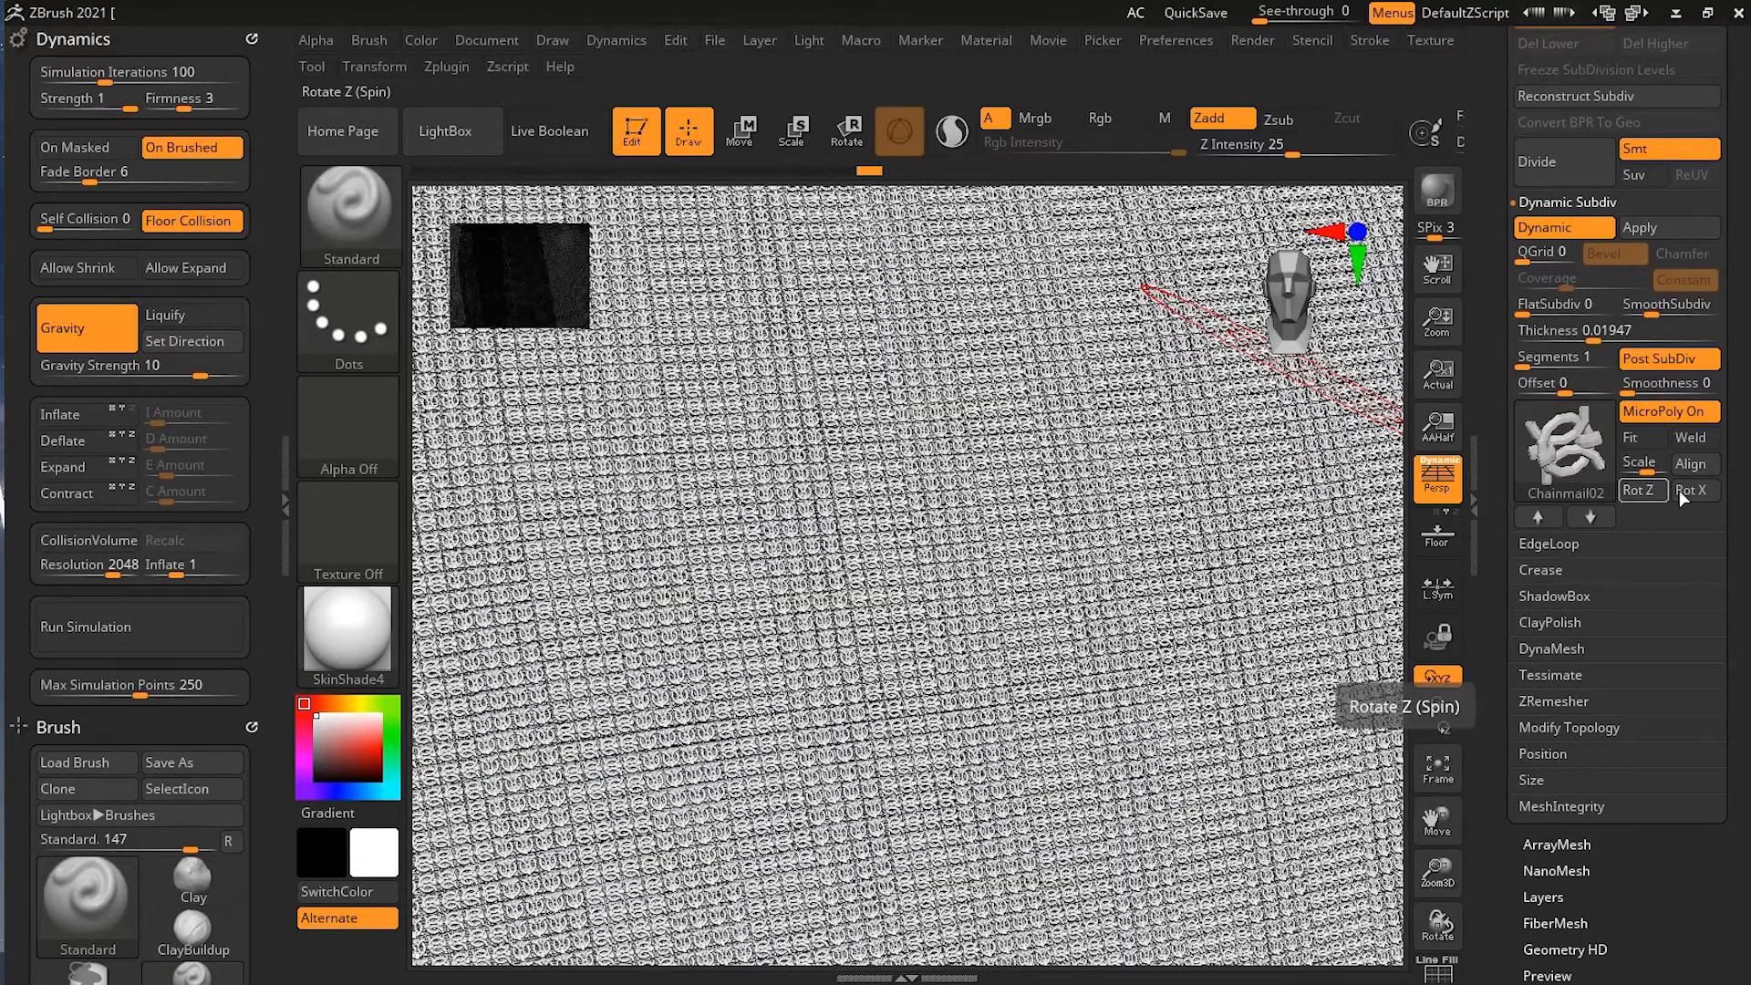
left_click(1693, 490)
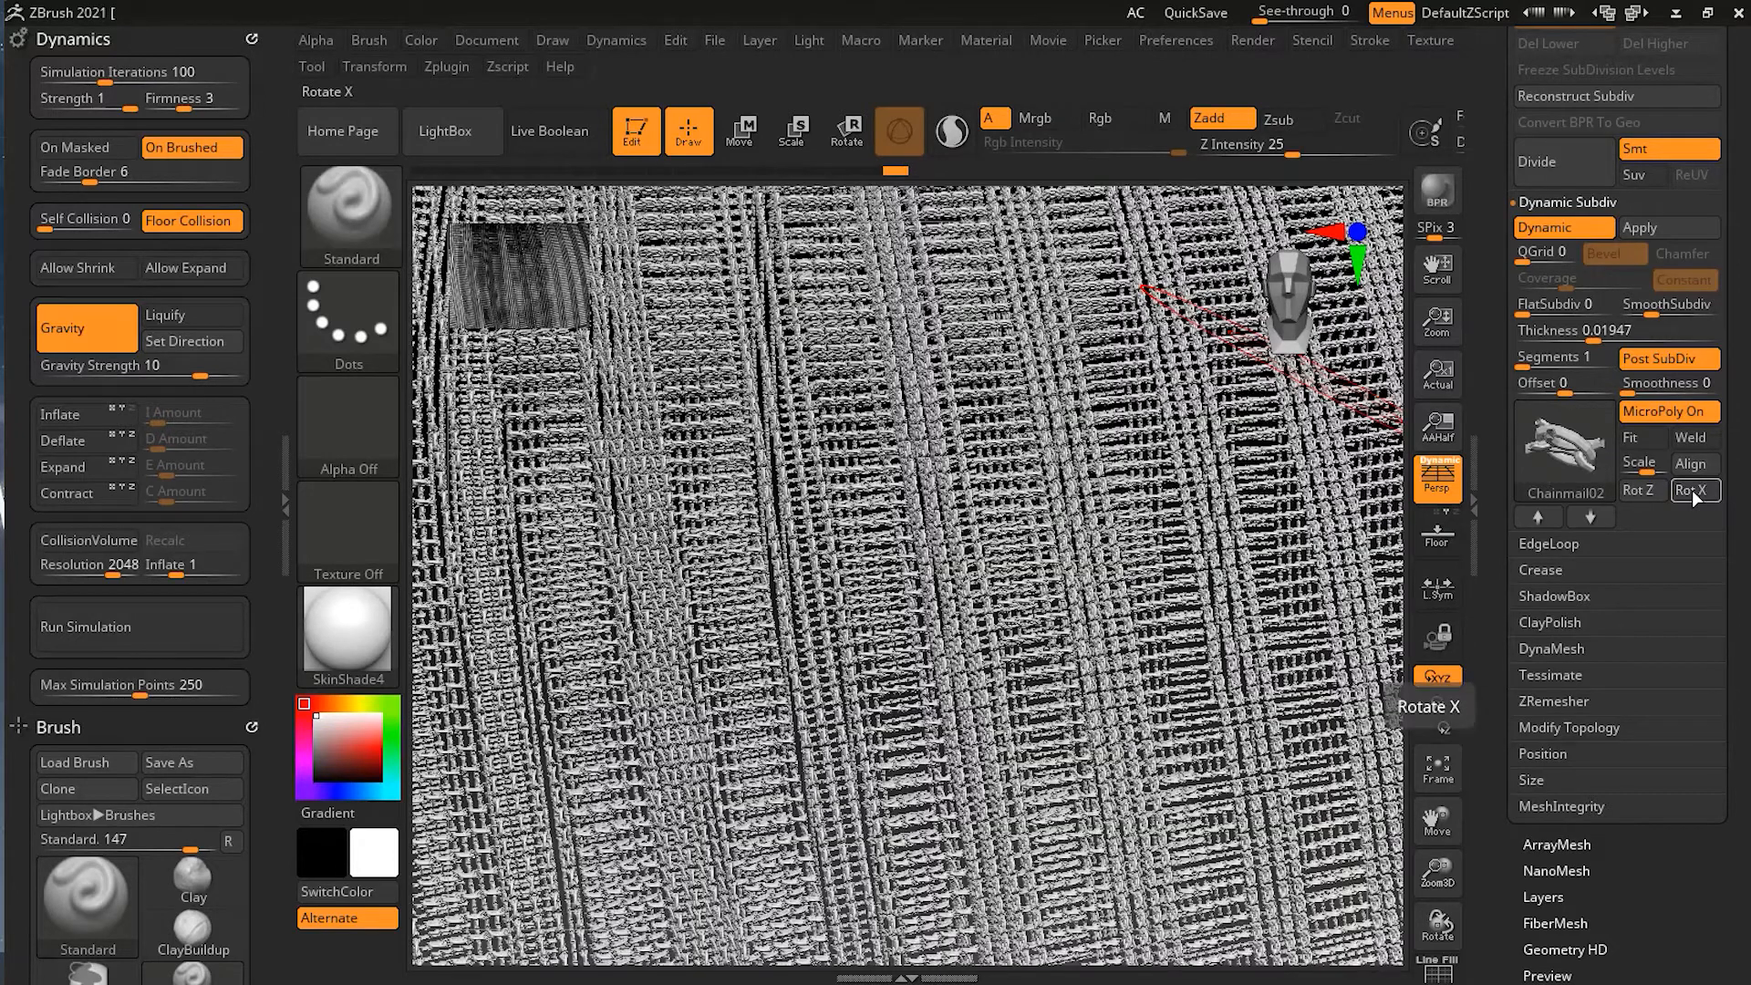
left_click(1639, 489)
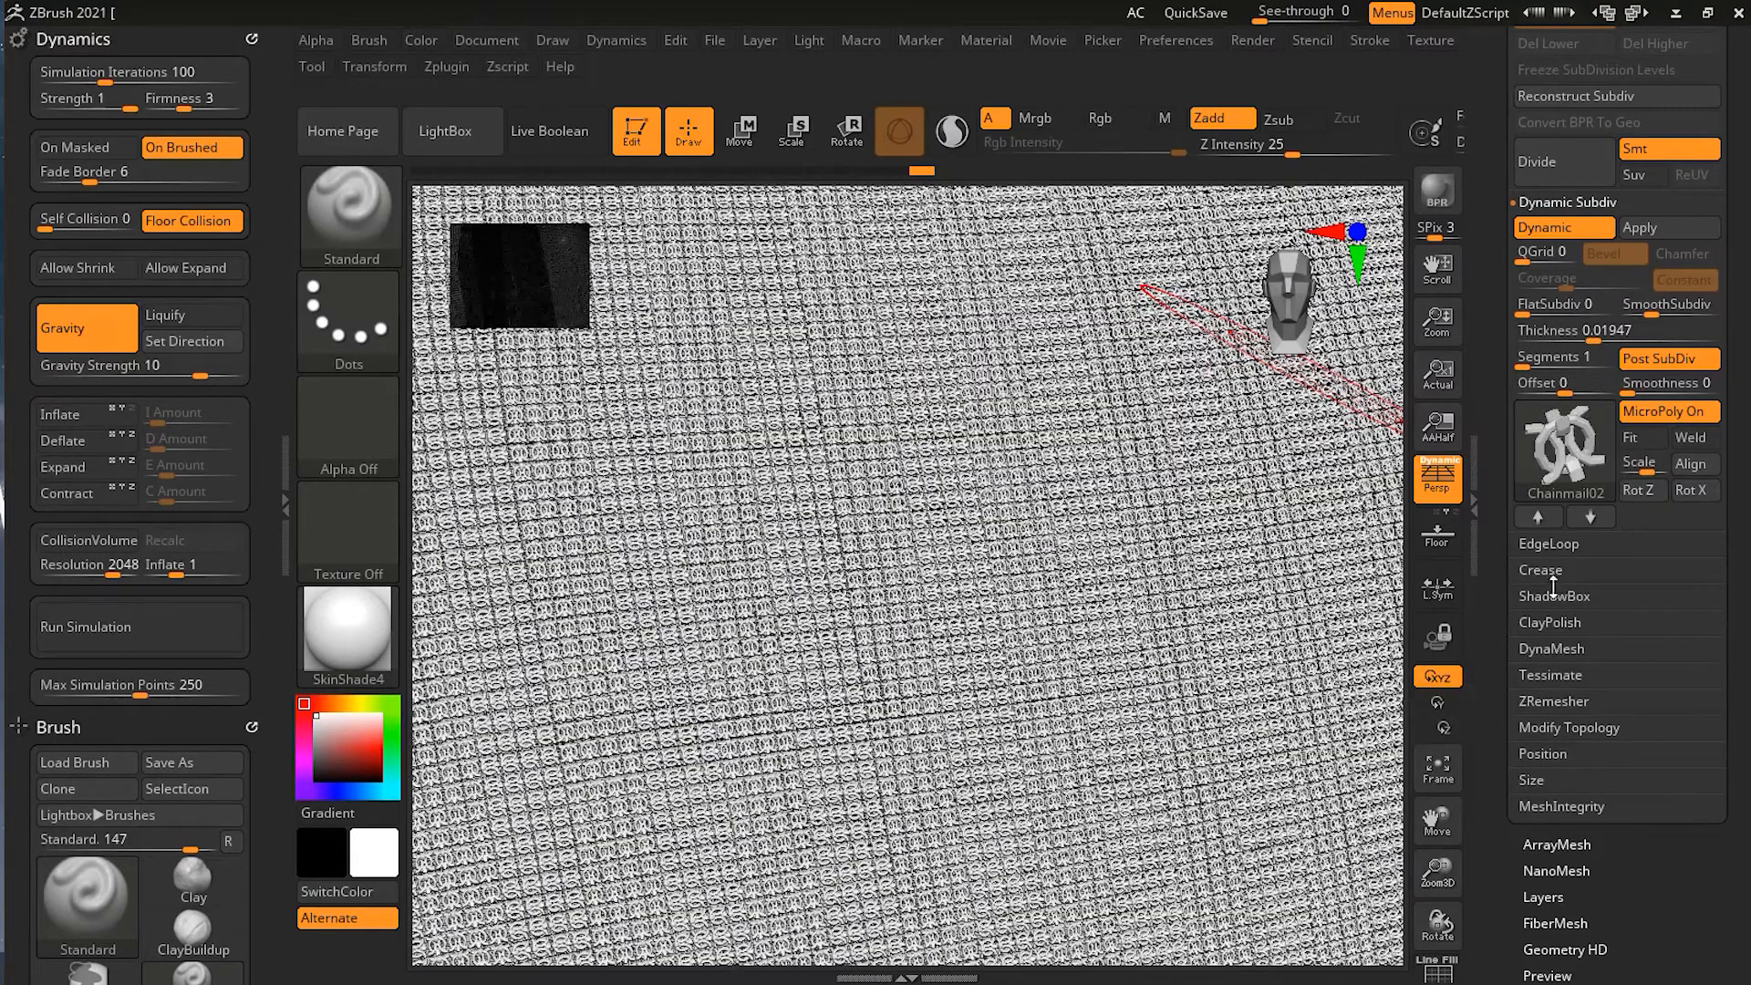
Replace the Chainmail02 MicroPoly with the Helix3D mesh as a custom pattern.
mouse_move(1587, 483)
key("ctrl")
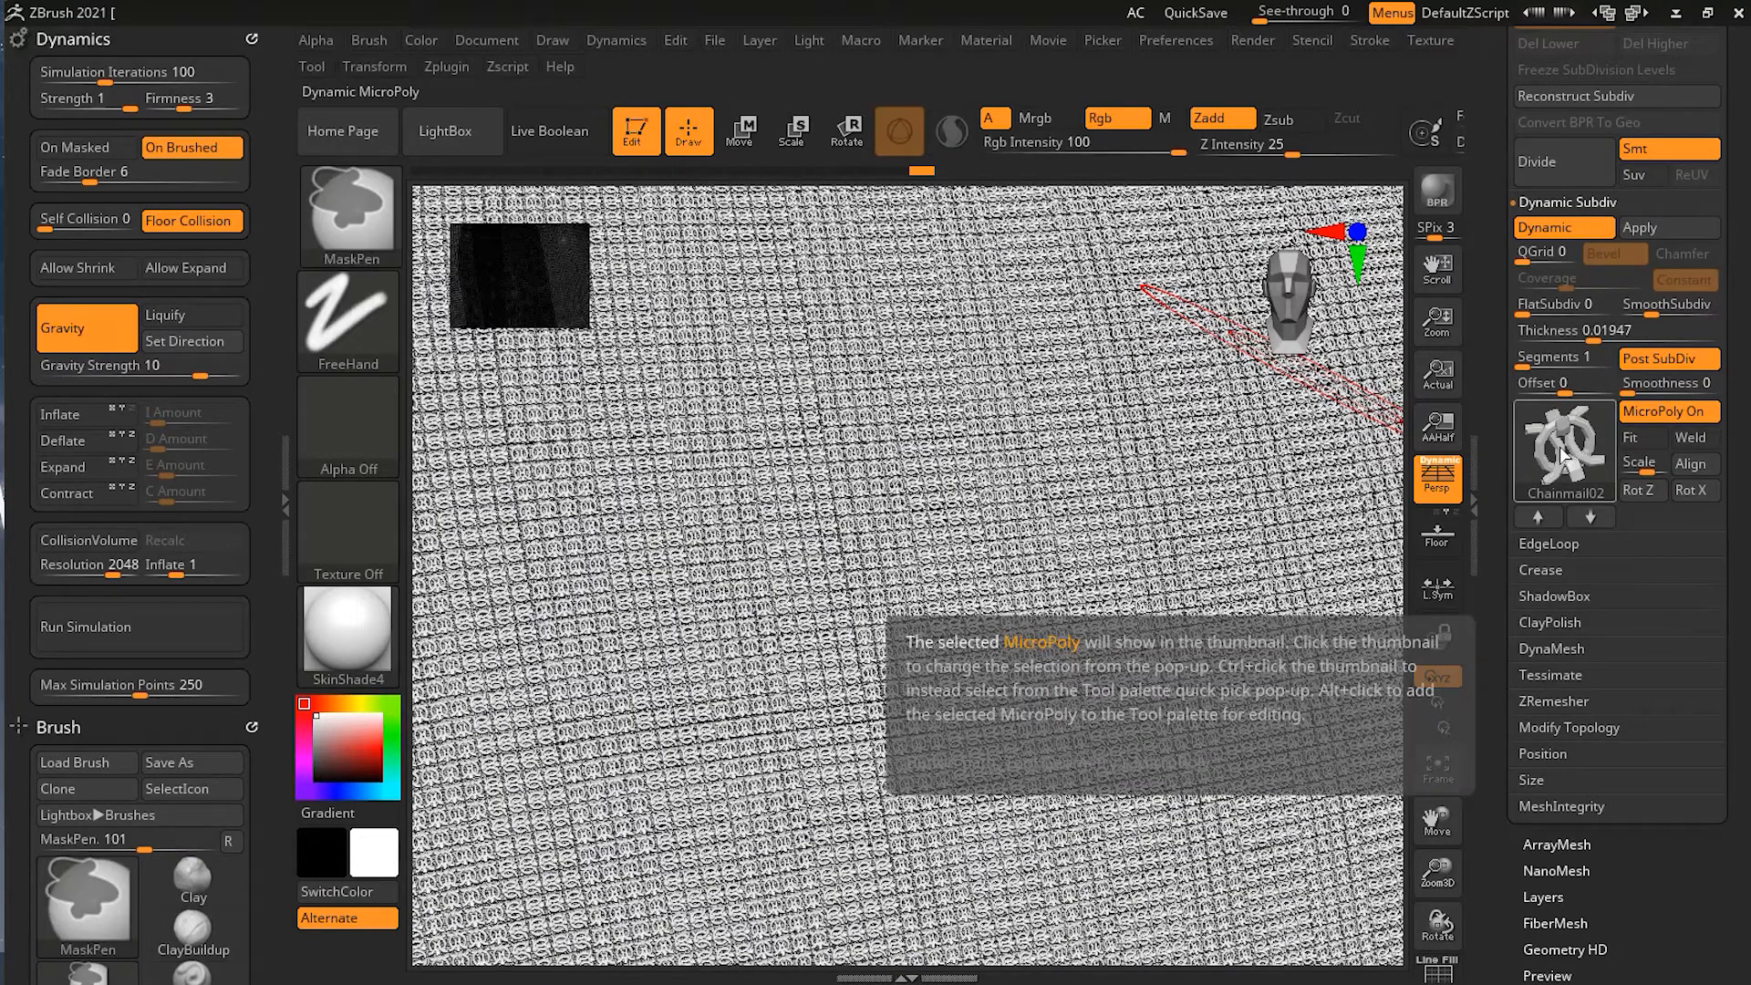
left_click(1562, 453, "ctrl")
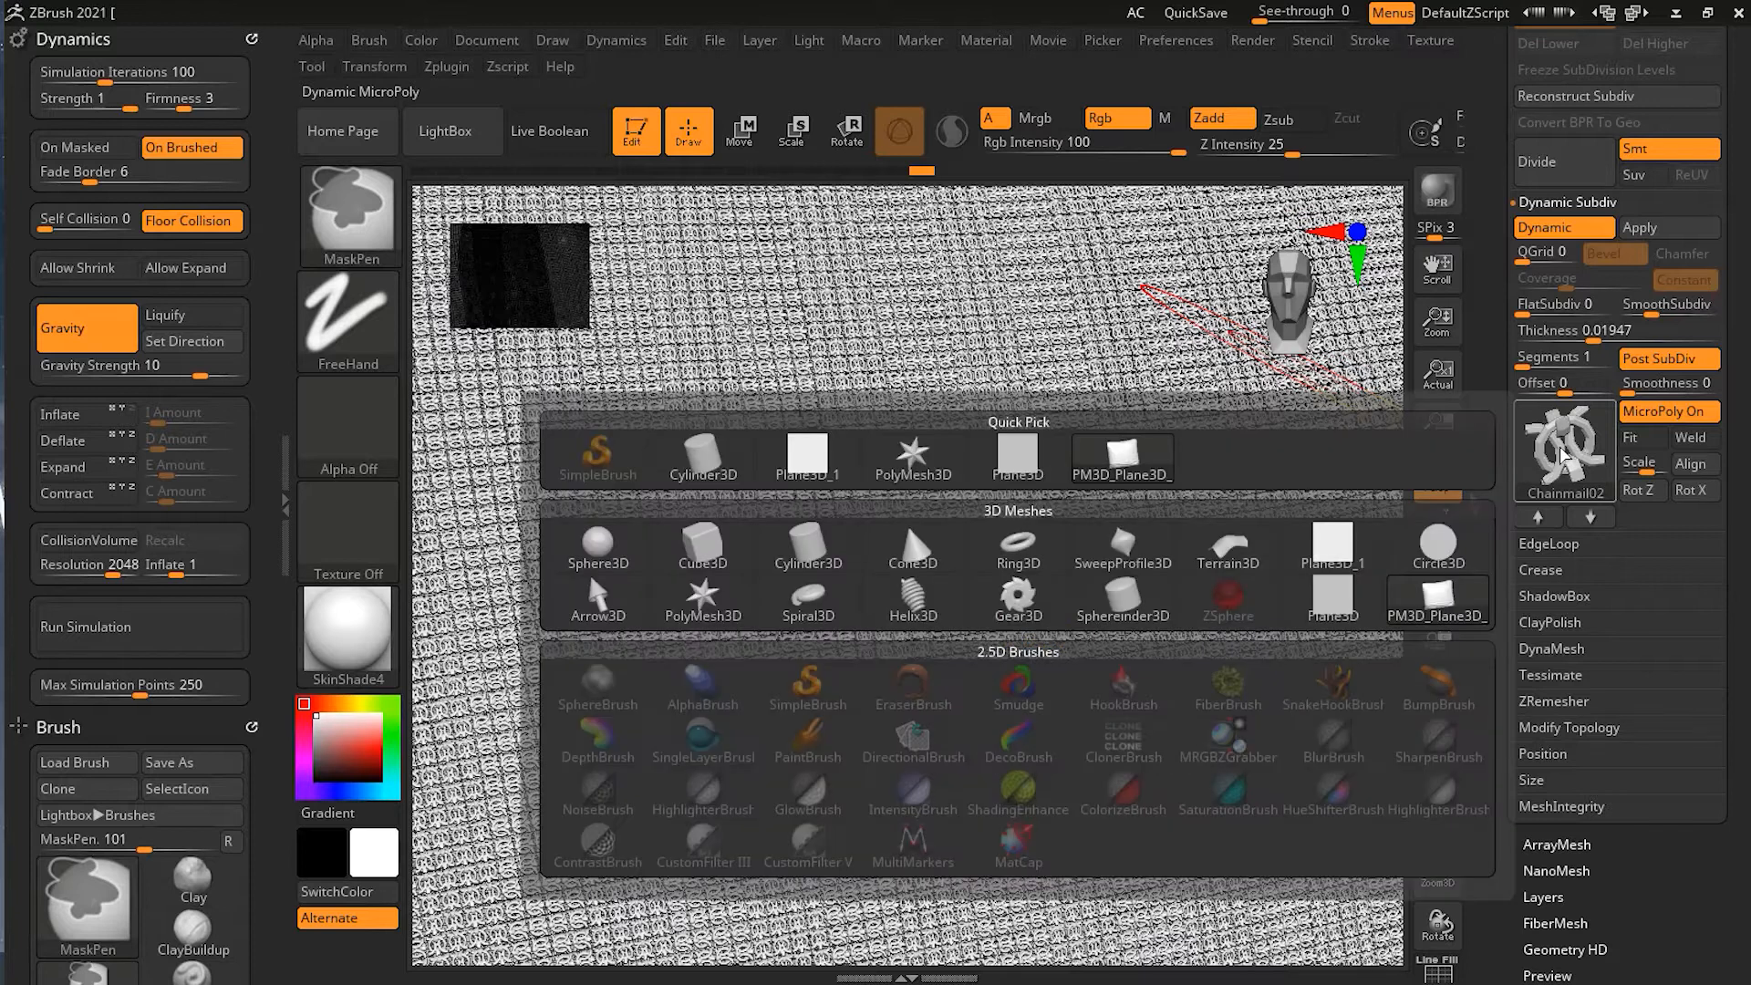
mouse_move(923, 617)
left_click(923, 614)
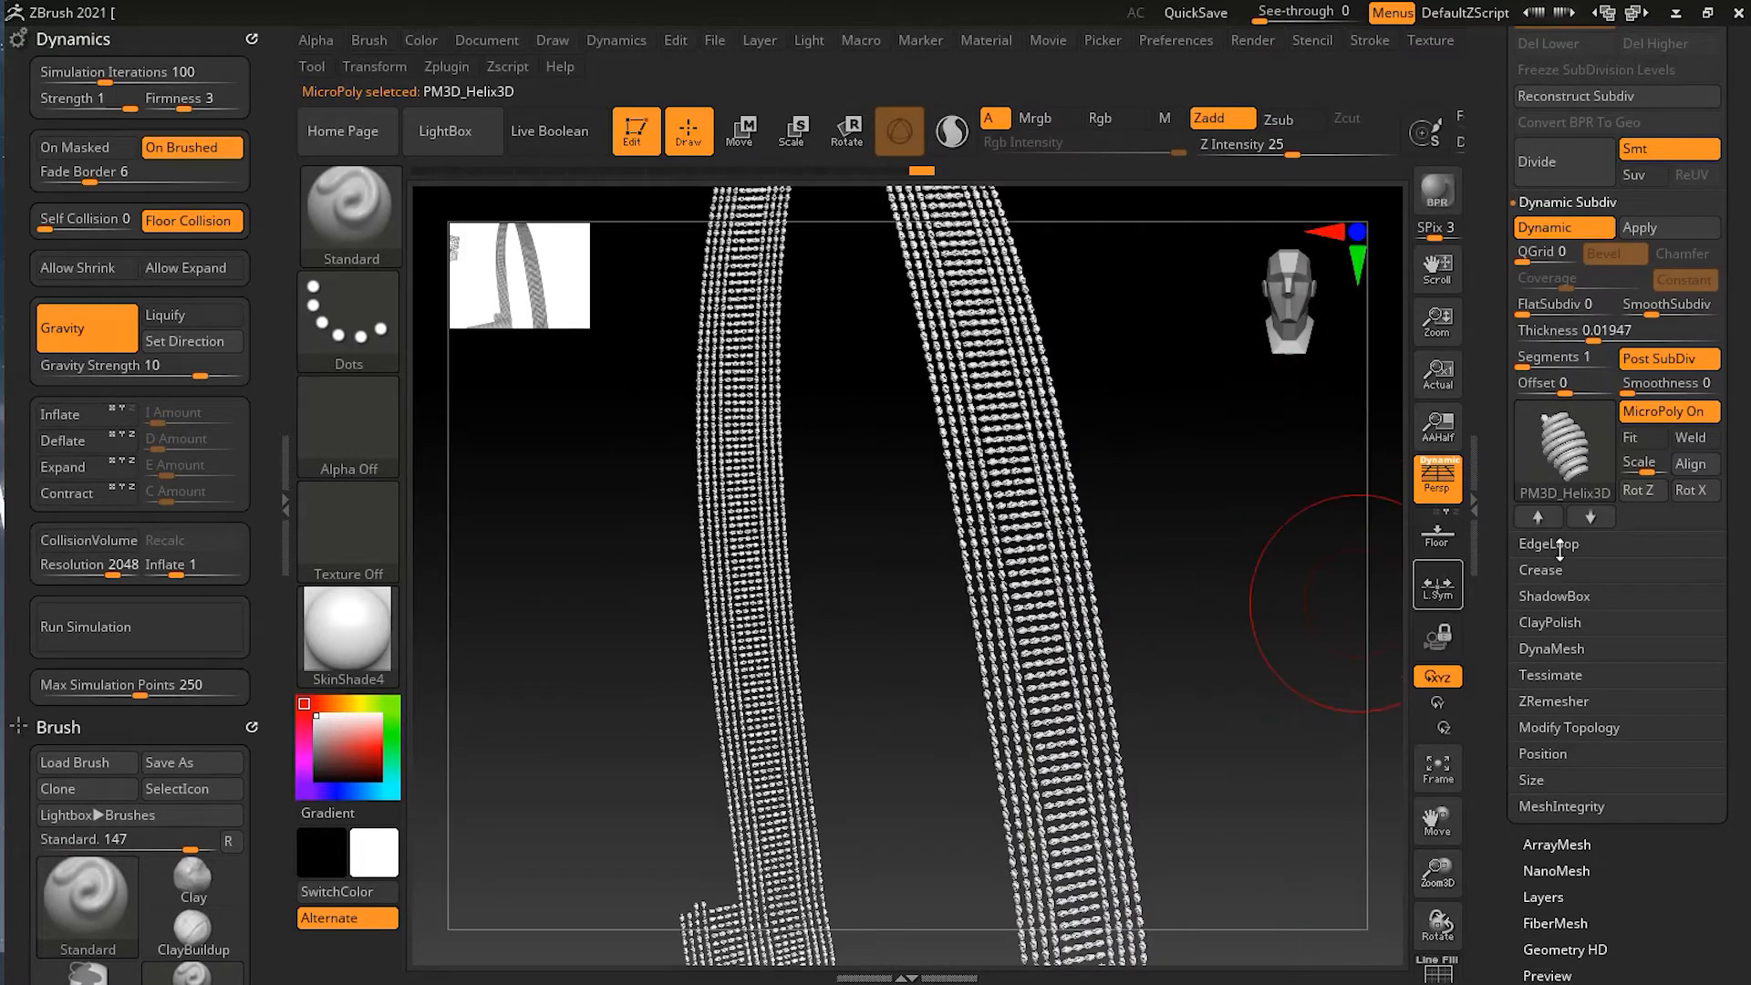
Switch the custom MicroPoly mesh to Gear3D and view the result on the surface.
mouse_move(1567, 469)
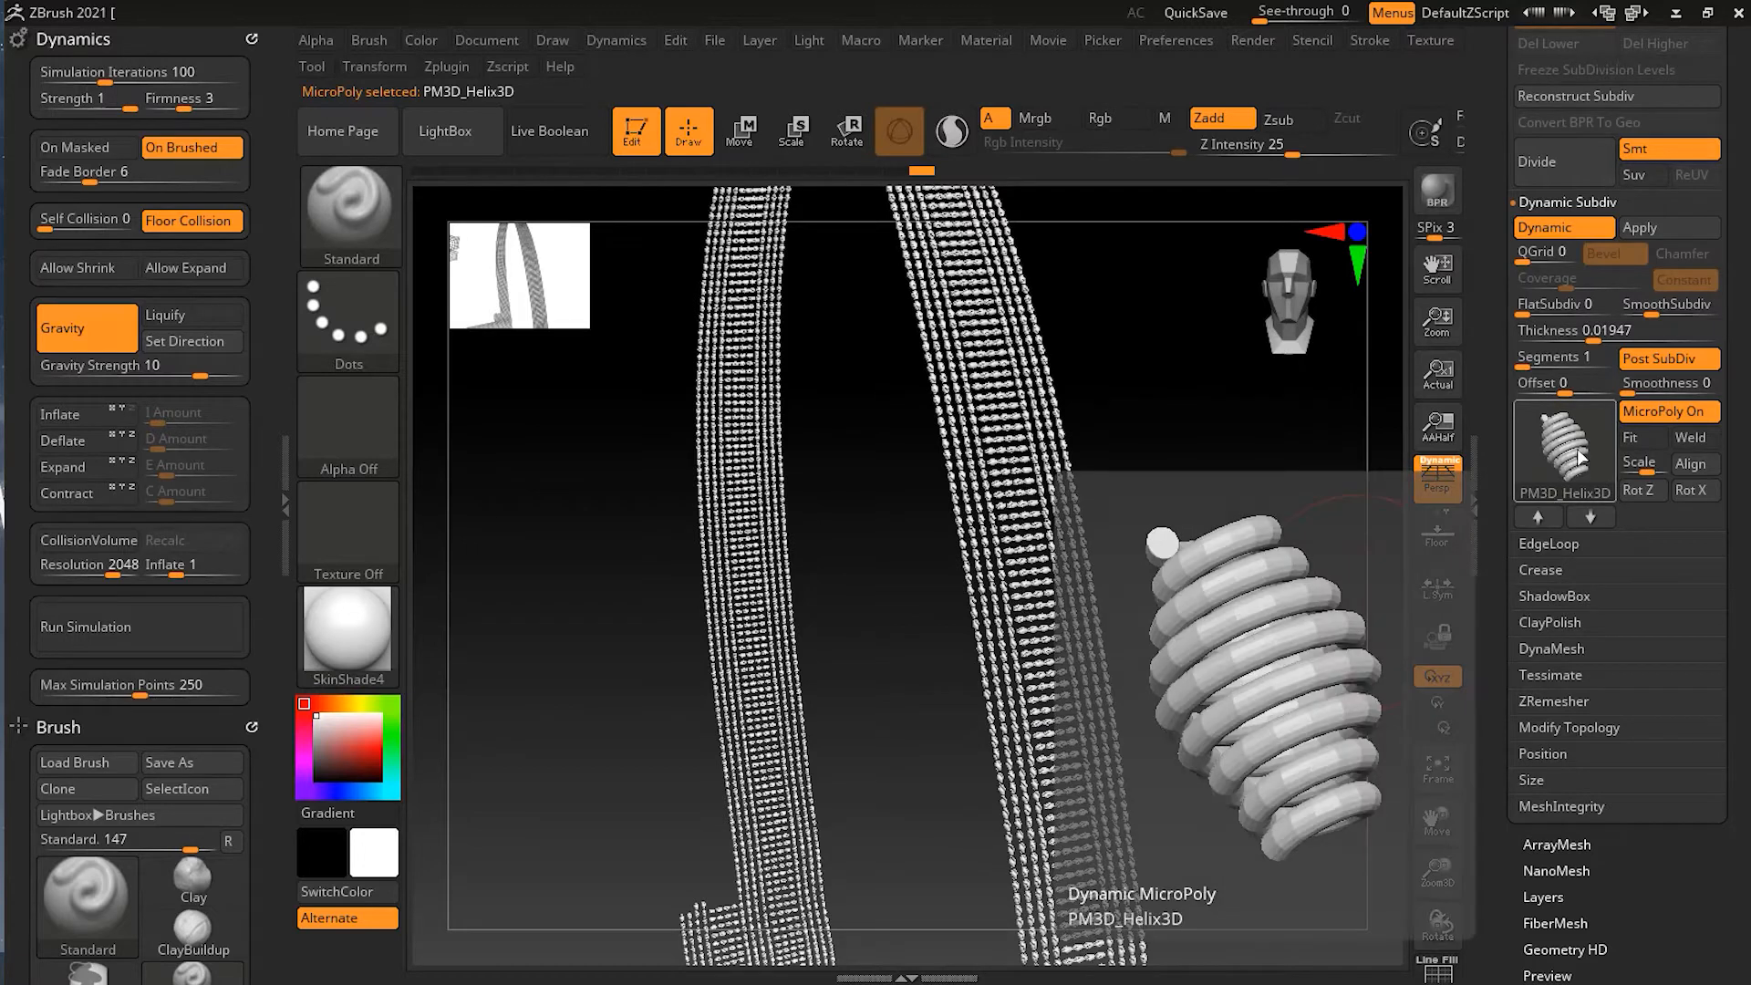
left_click(1581, 459, "ctrl")
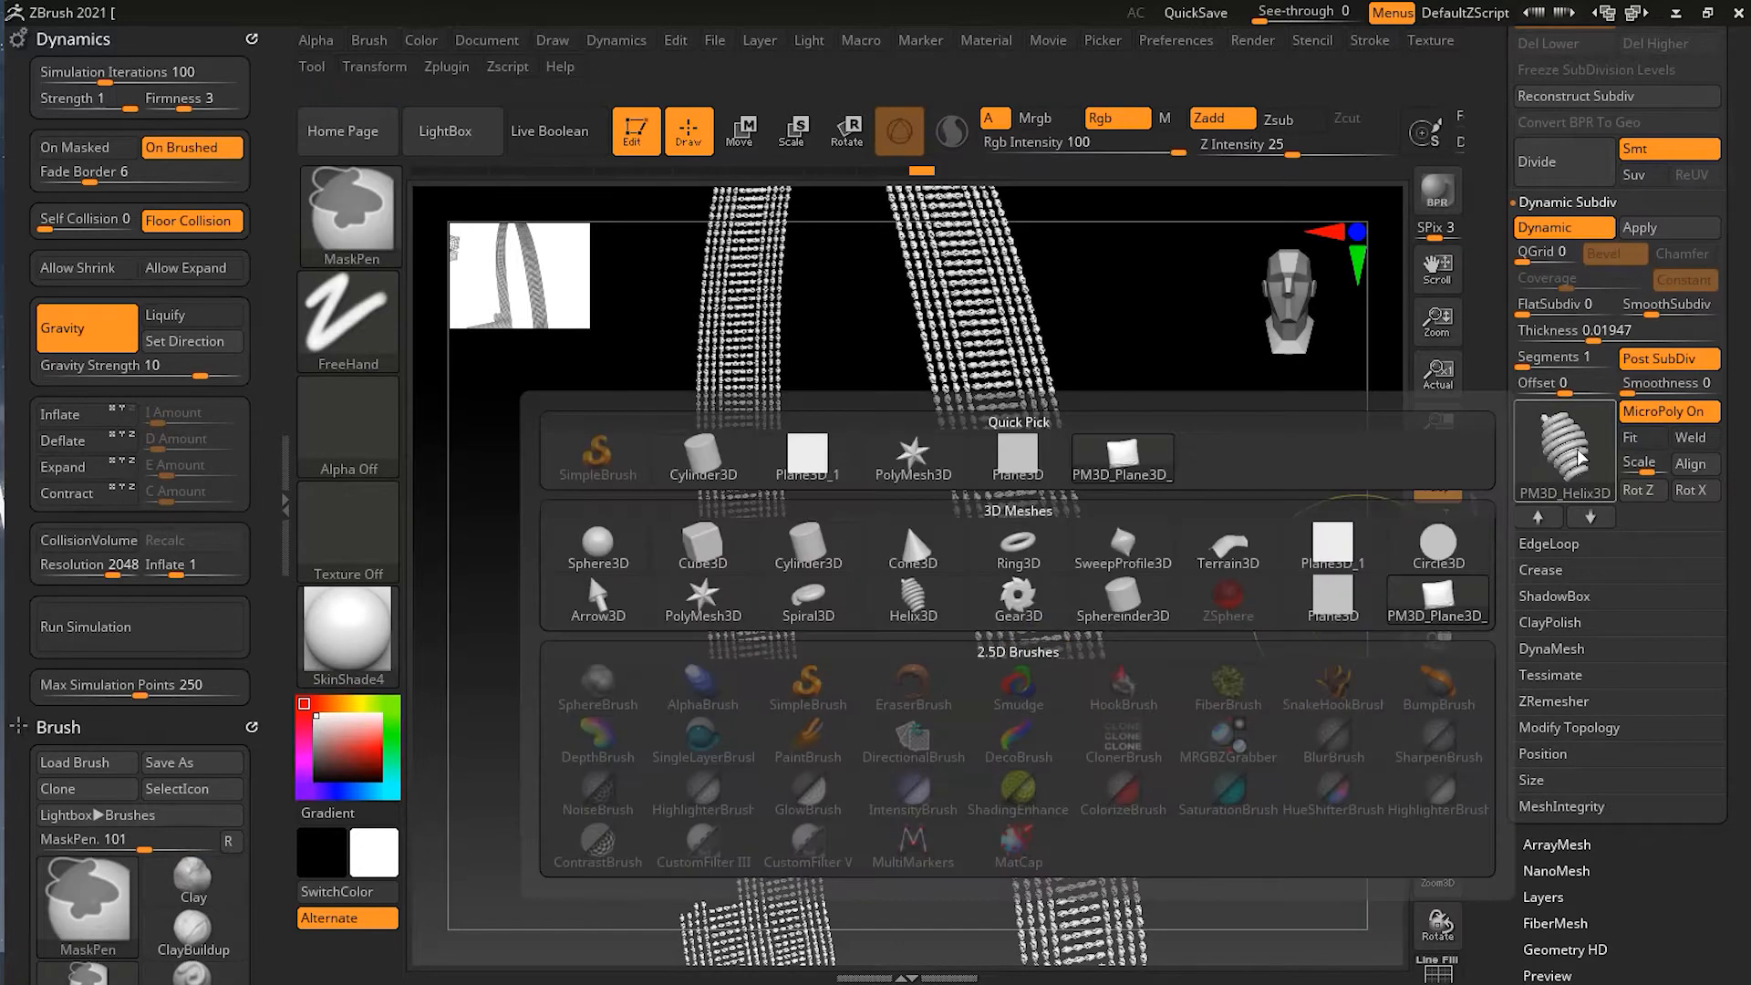
left_click(1031, 602)
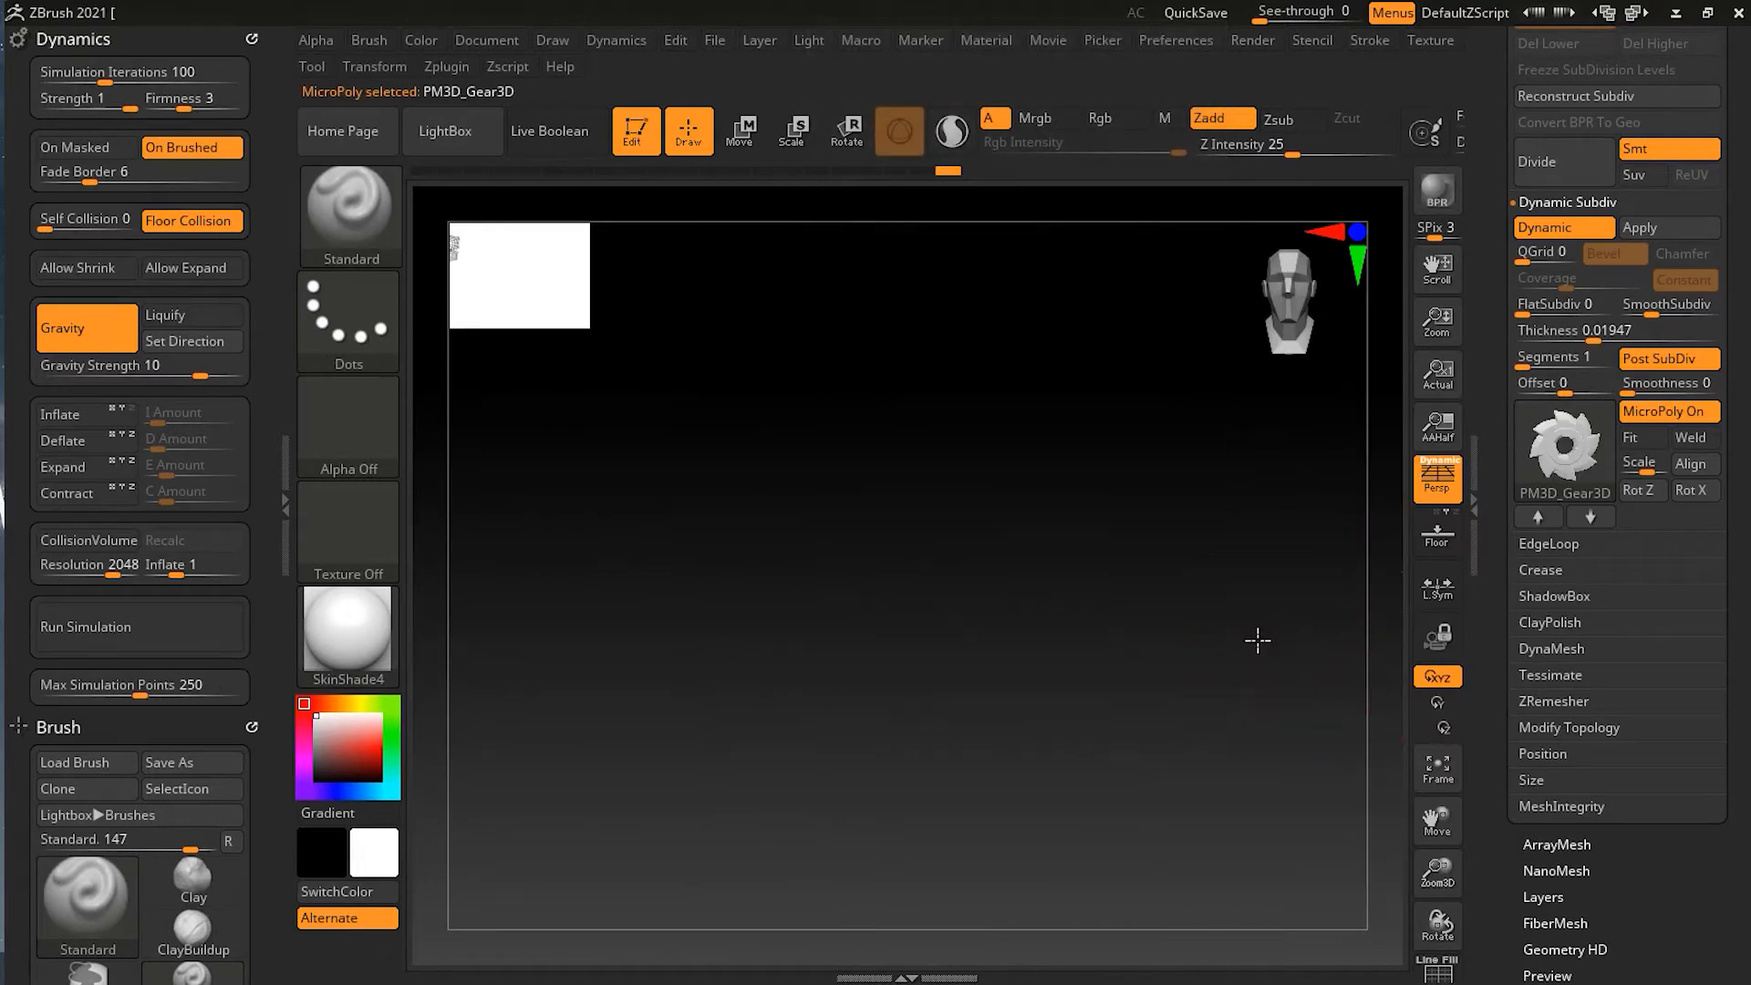
left_click_drag(1182, 620, 1198, 609)
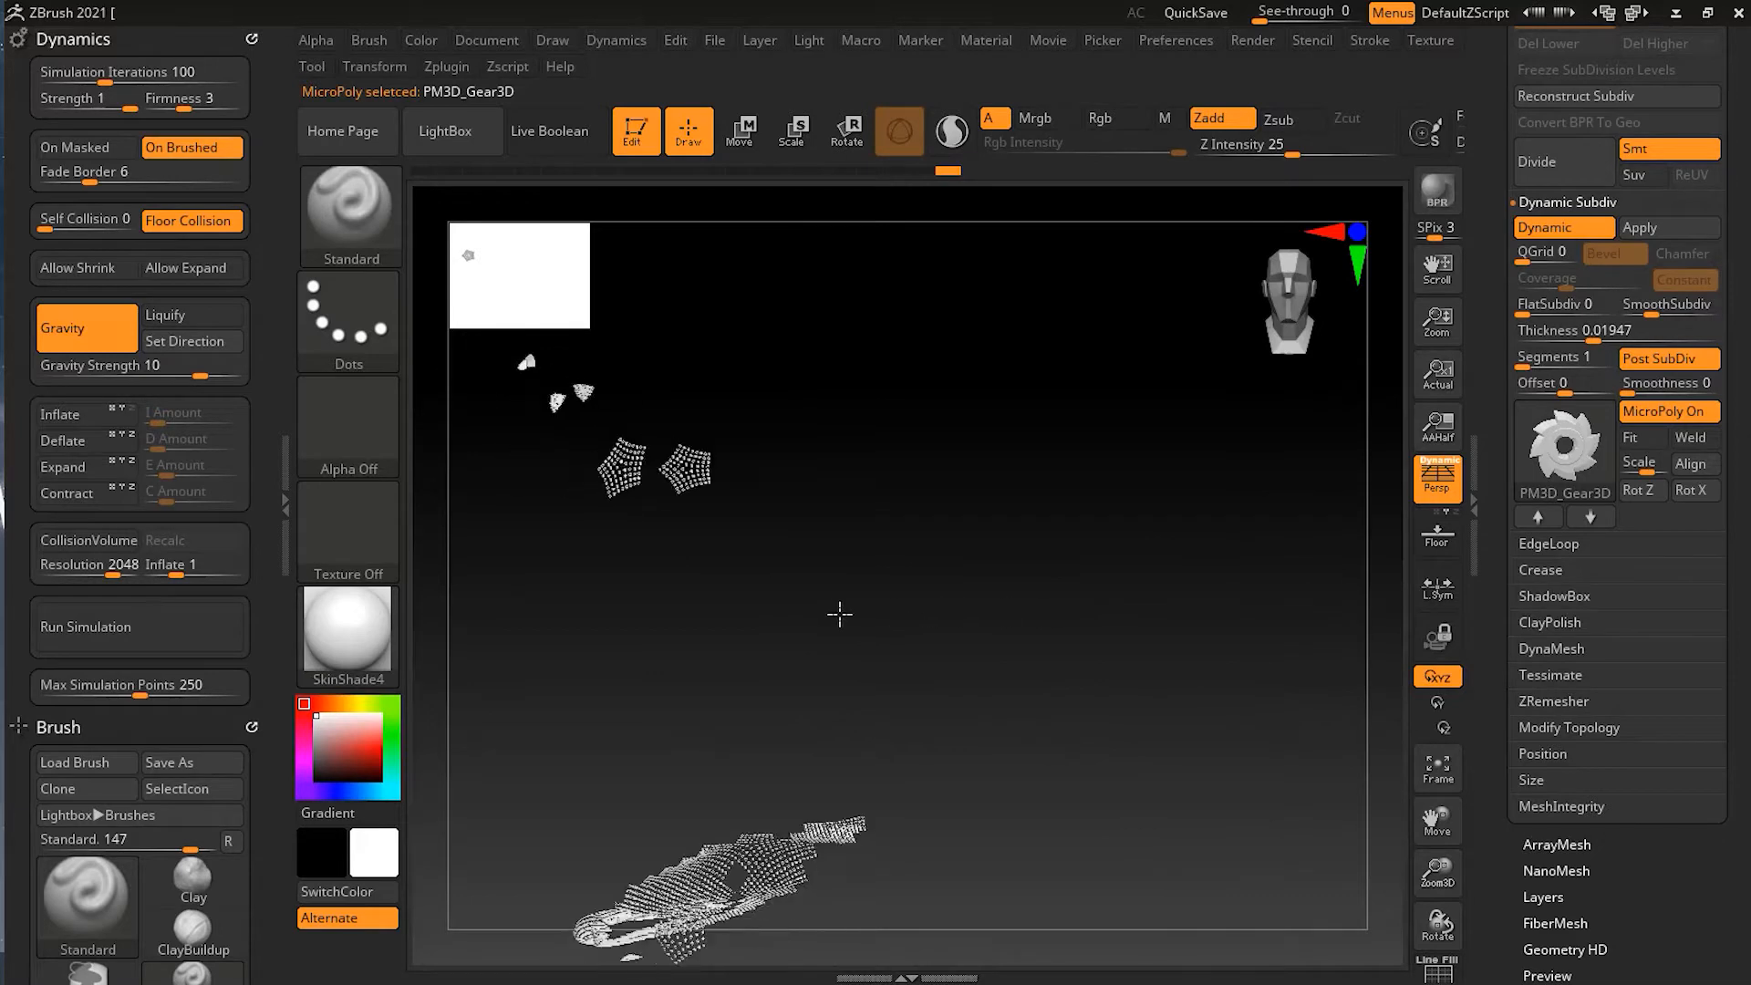
Turn on Weld and Fit for the gear MicroPoly, and undo back to the whole pillow.
left_click(1694, 443)
left_click(1645, 445)
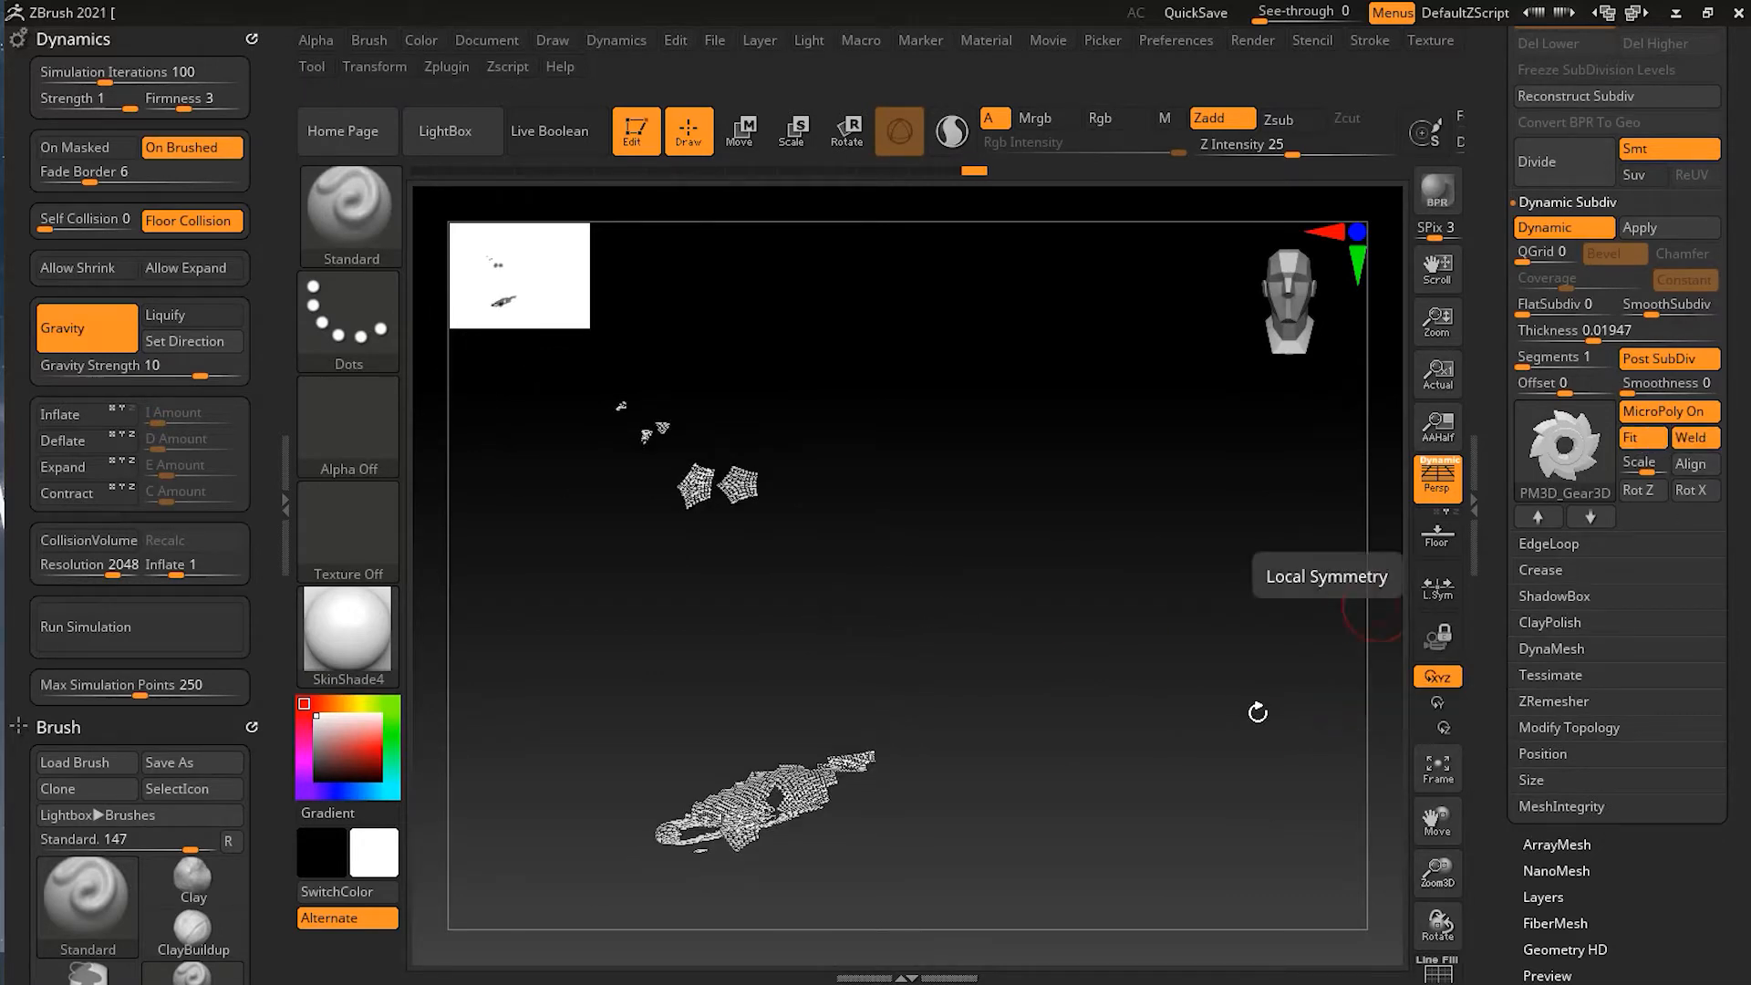
key("ctrl")
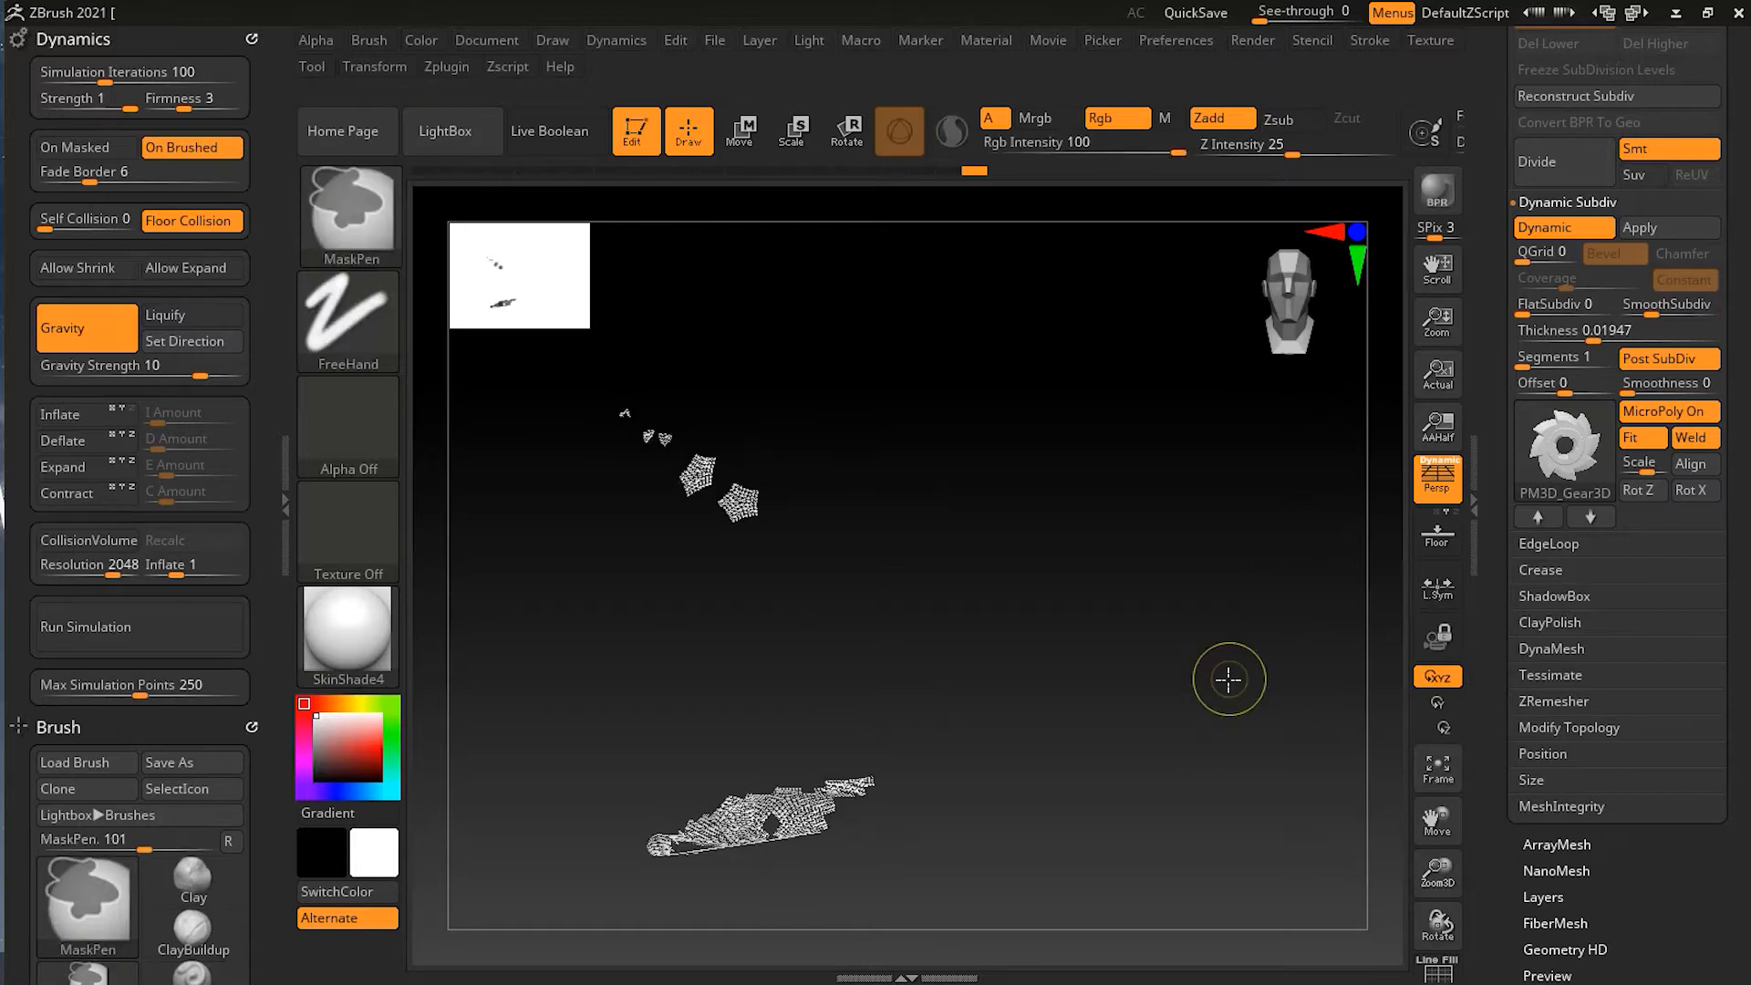
key("ctrl+z")
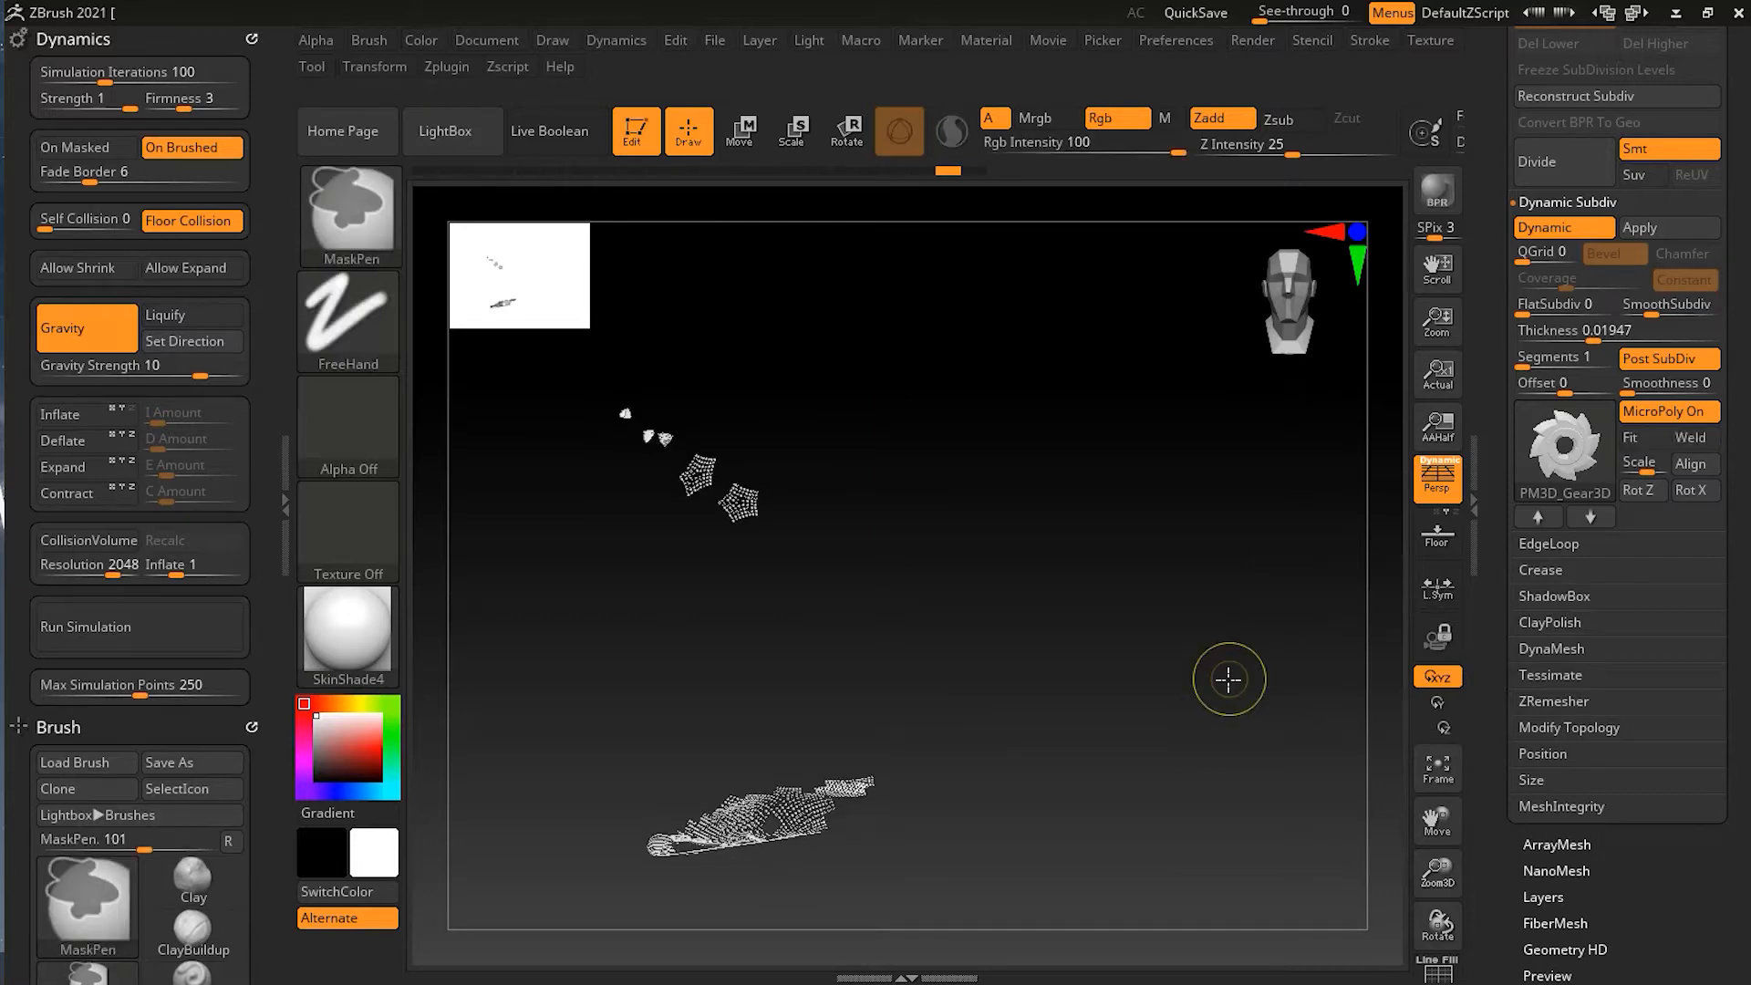
key("ctrl+z")
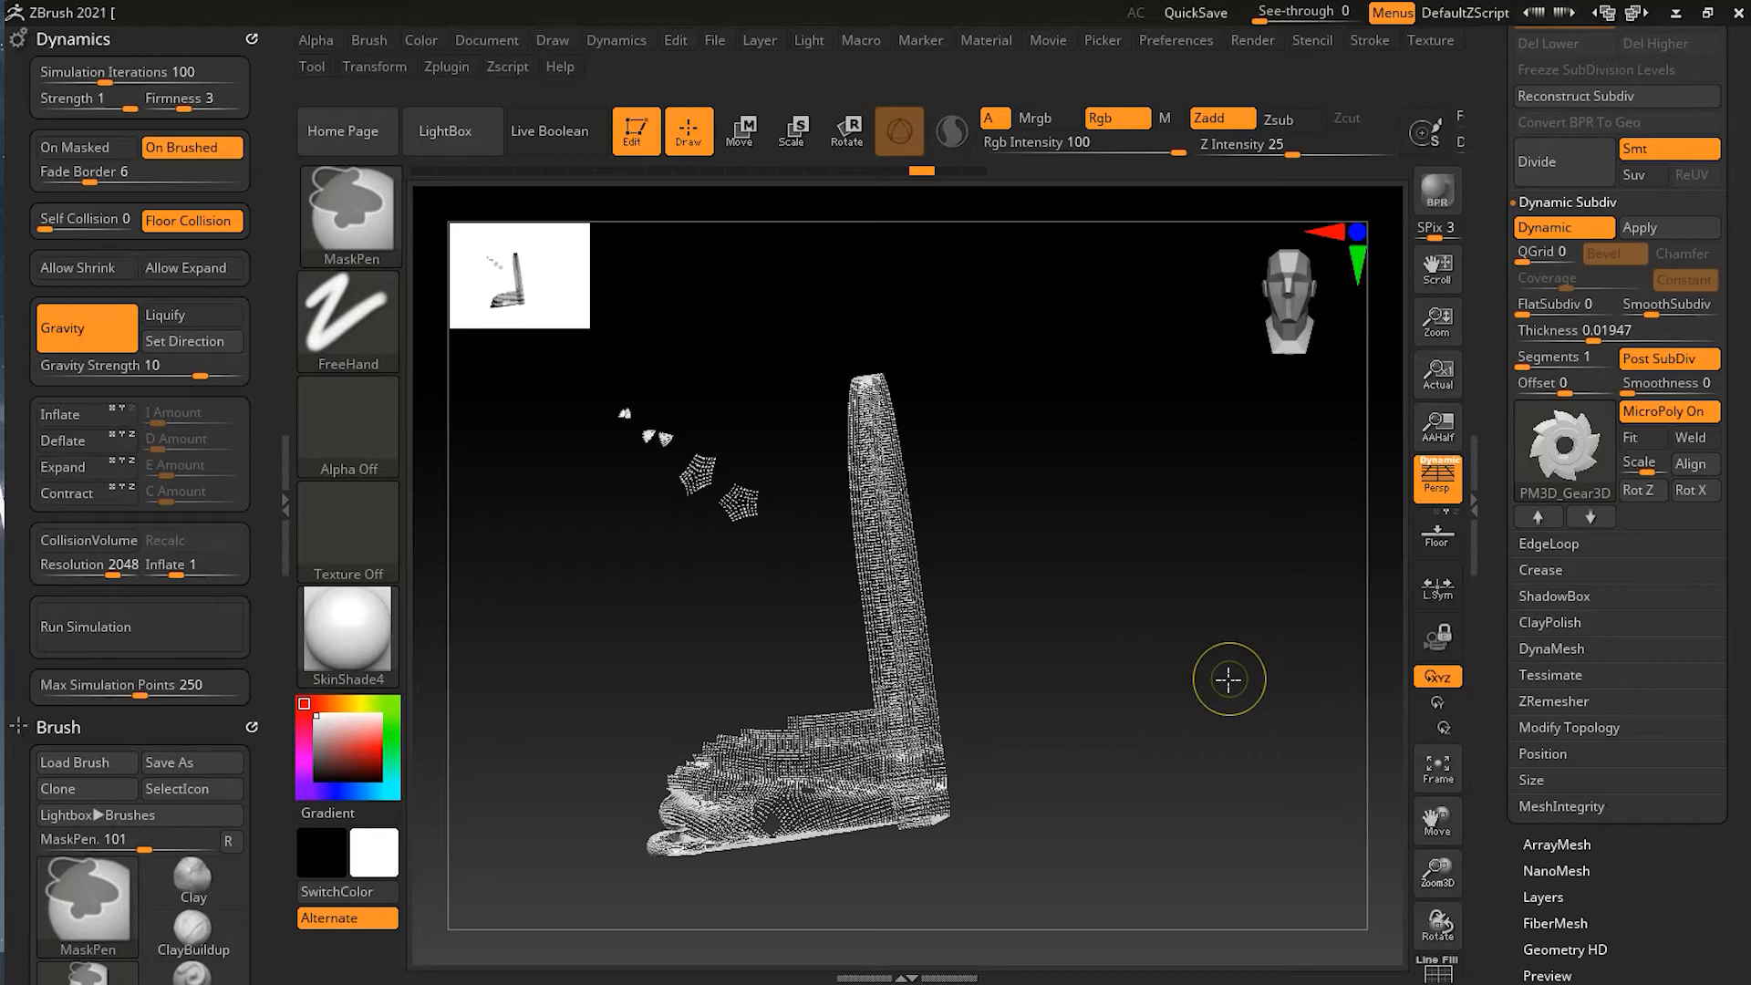
key("ctrl+z")
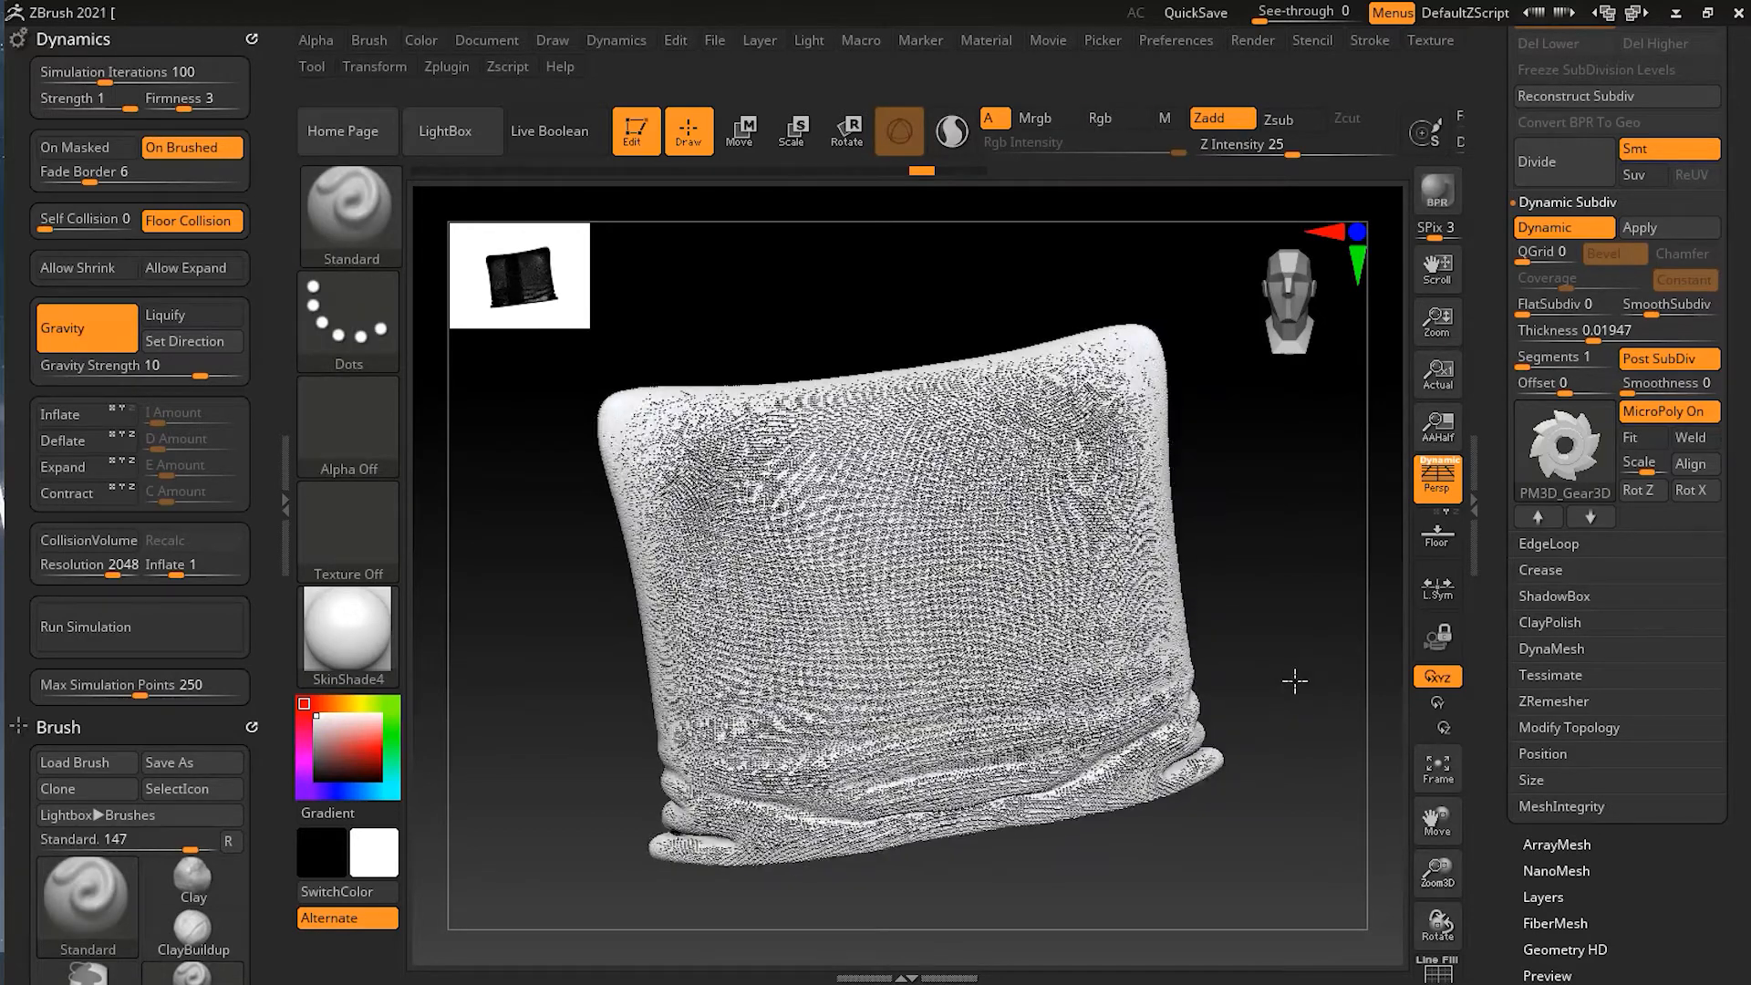
Choose the Sphere2x2 MicroPoly for the pillow and examine the pattern up close.
left_click(1585, 451)
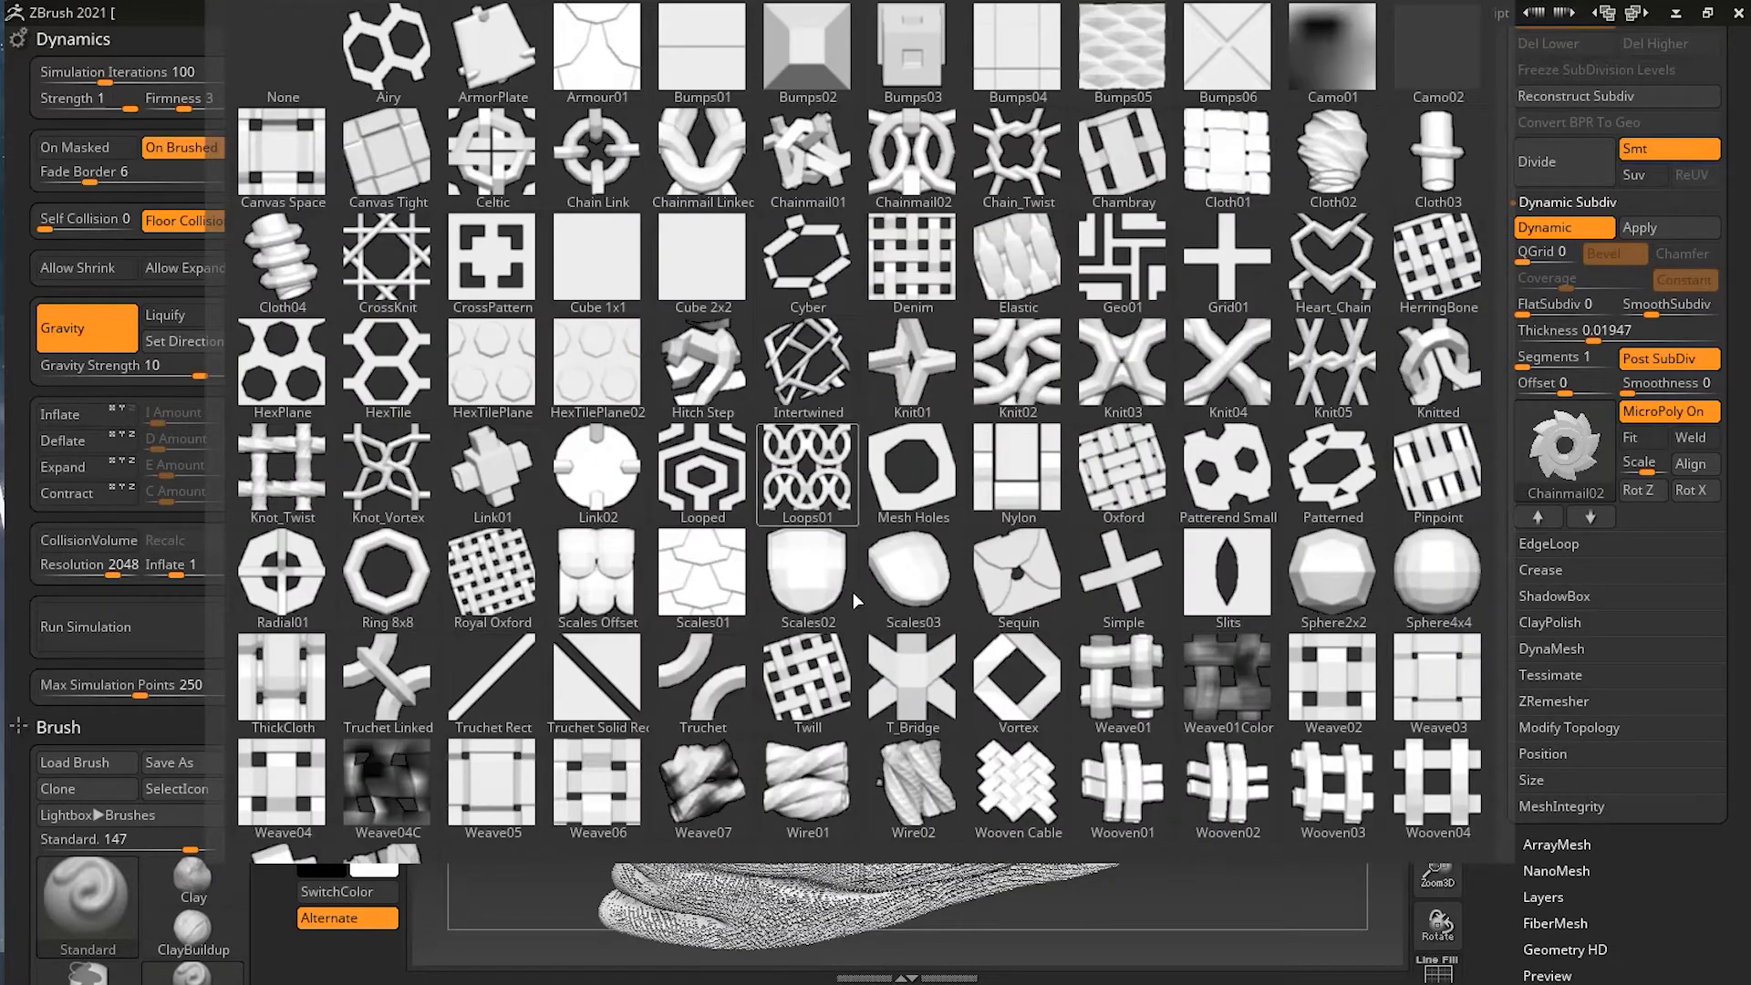
mouse_move(711, 613)
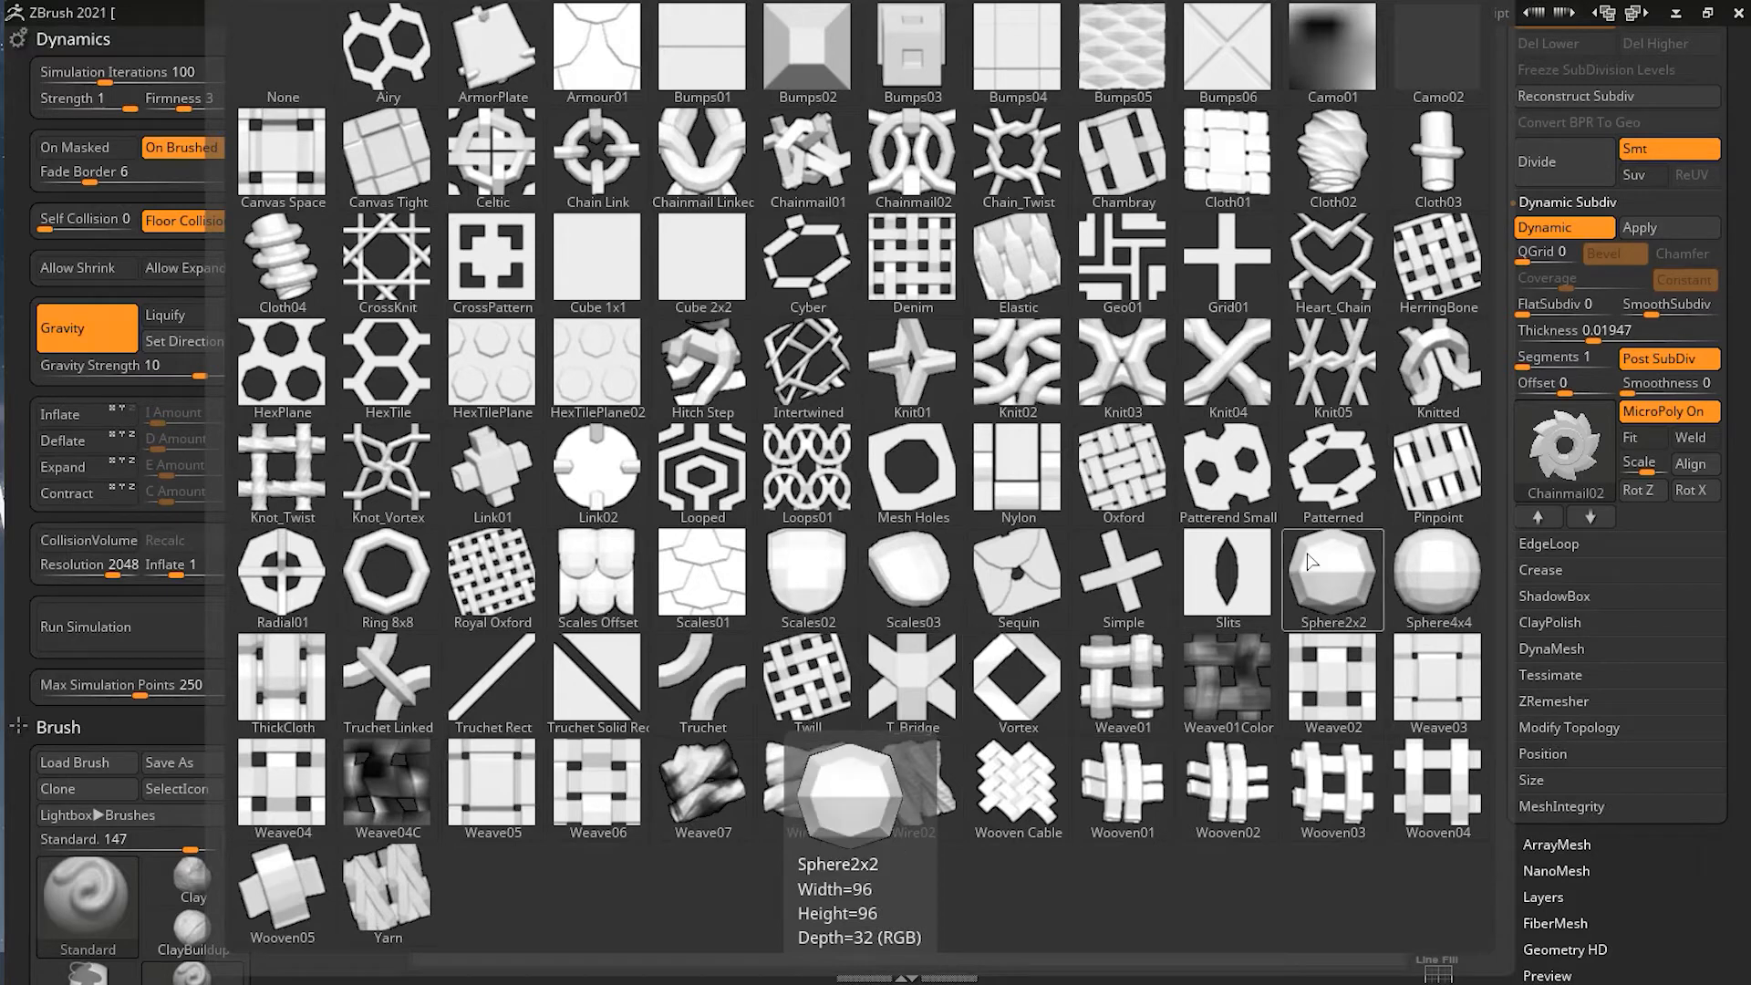
left_click(1357, 591)
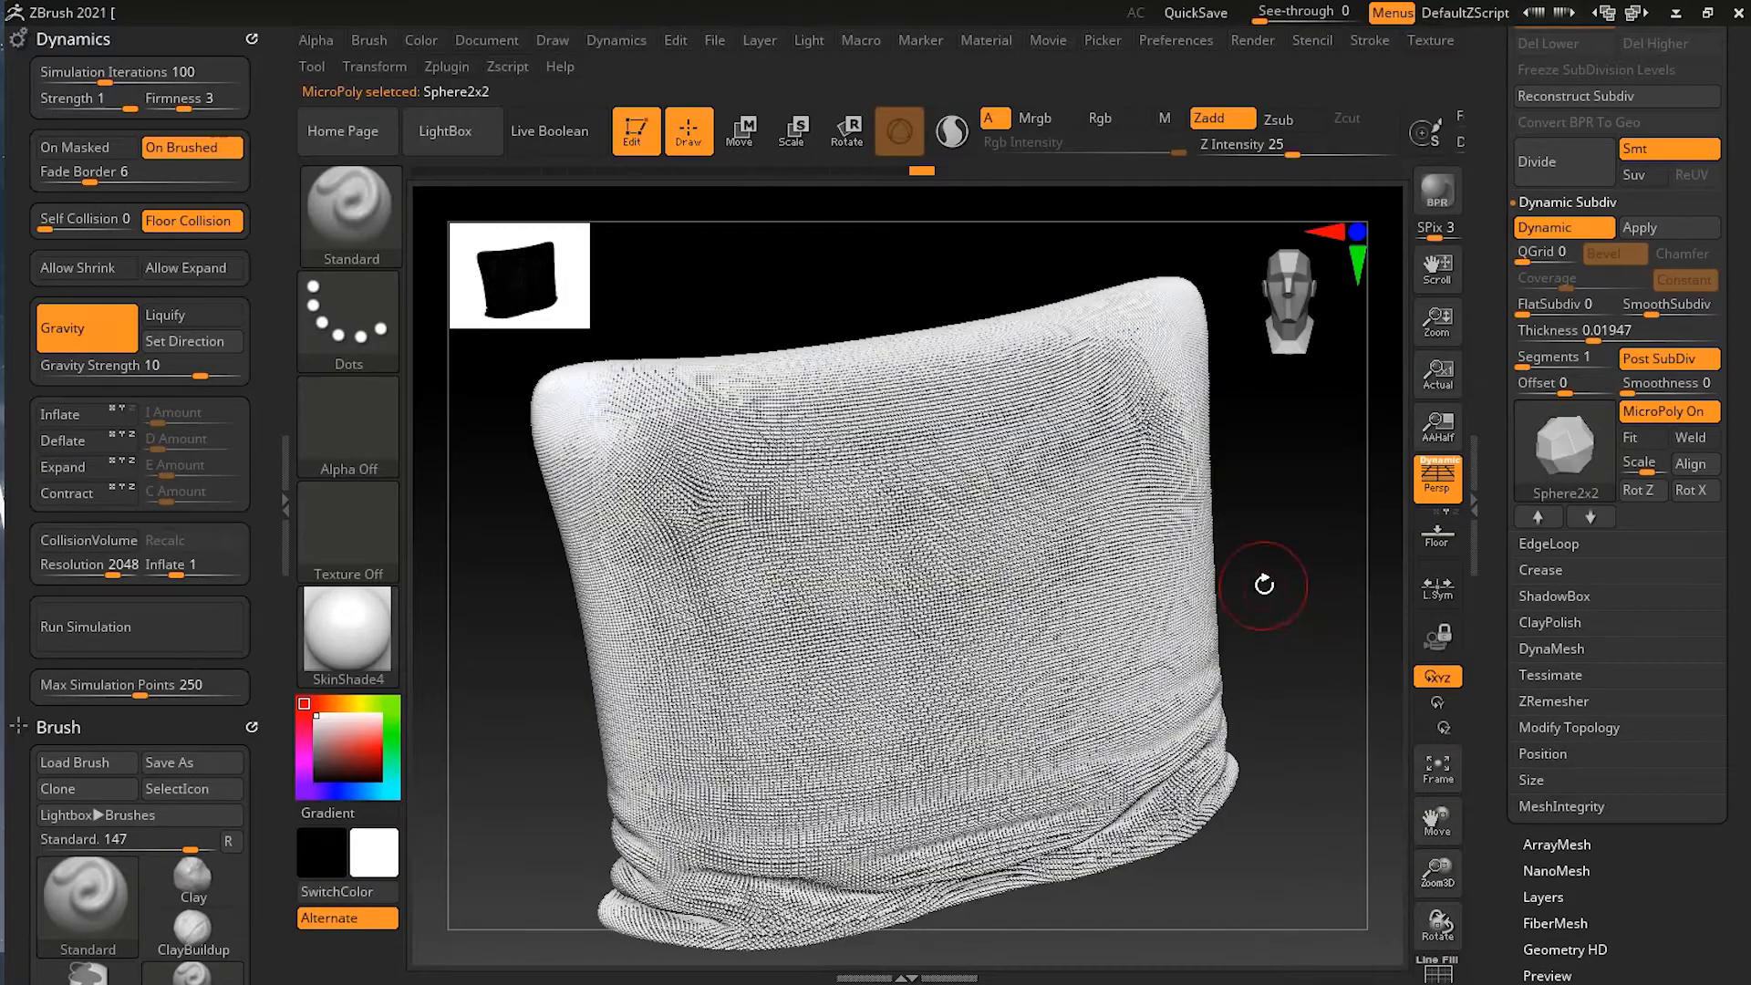
right_click_drag(1352, 584, 1638, 572, "ctrl")
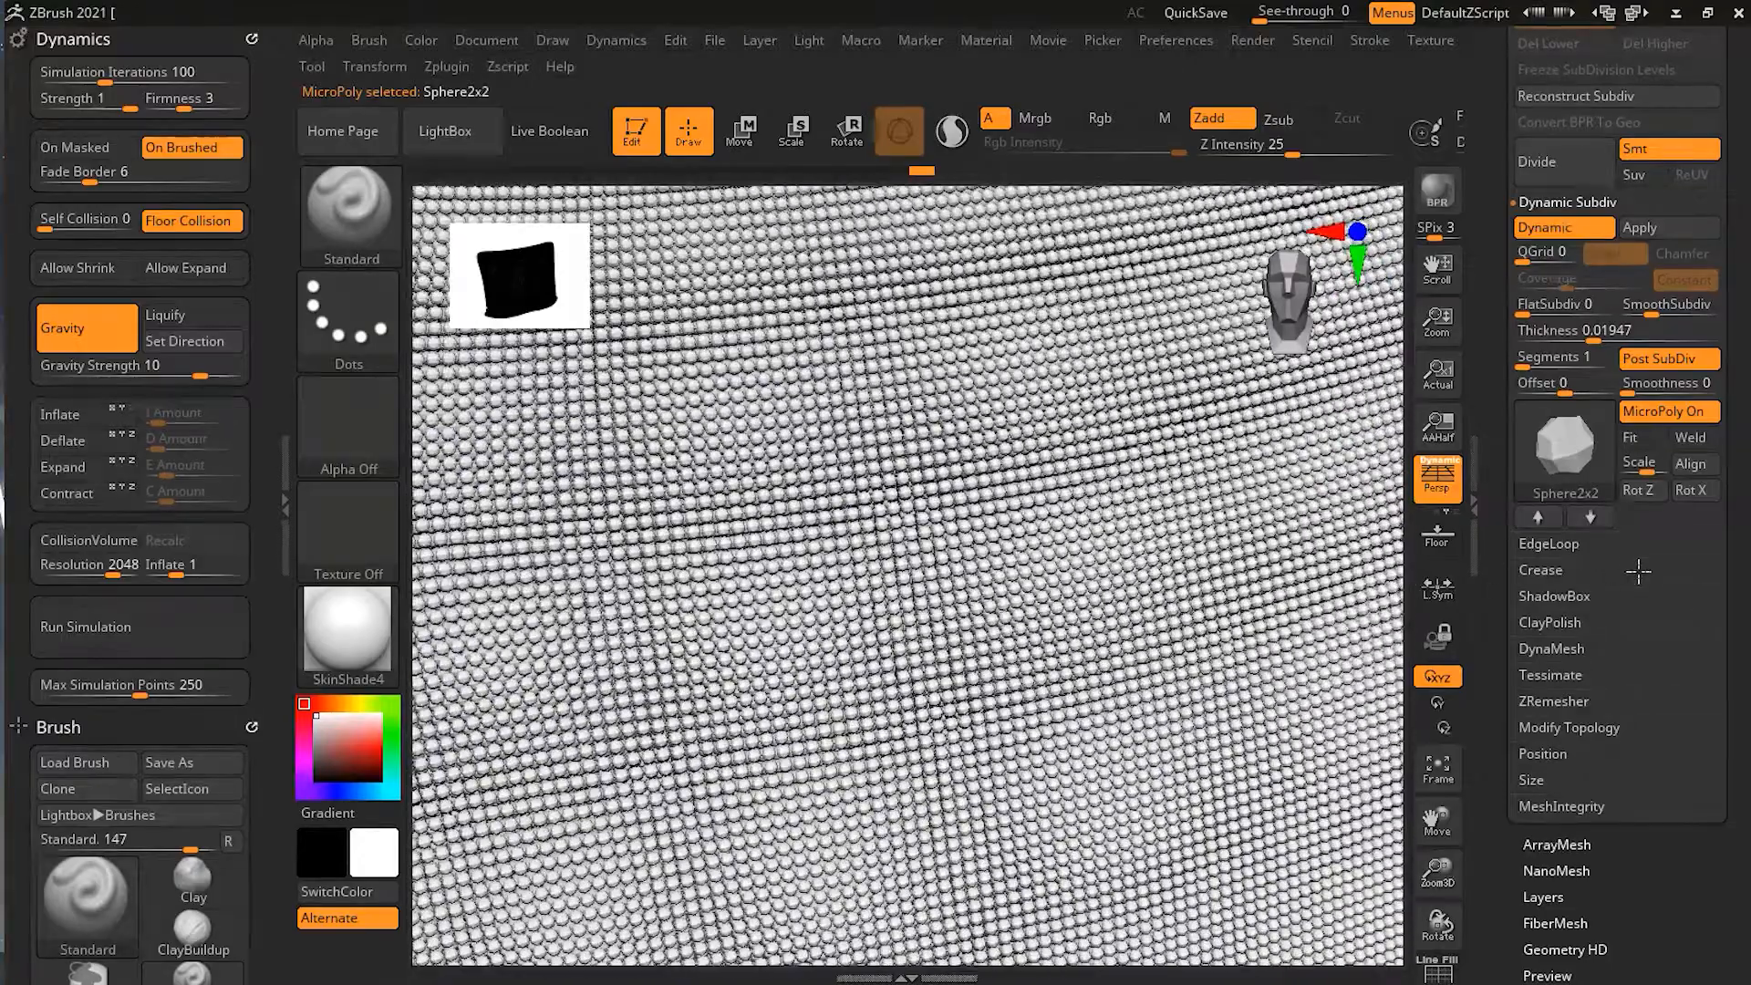
right_click_drag(1110, 645, 1293, 581, "ctrl")
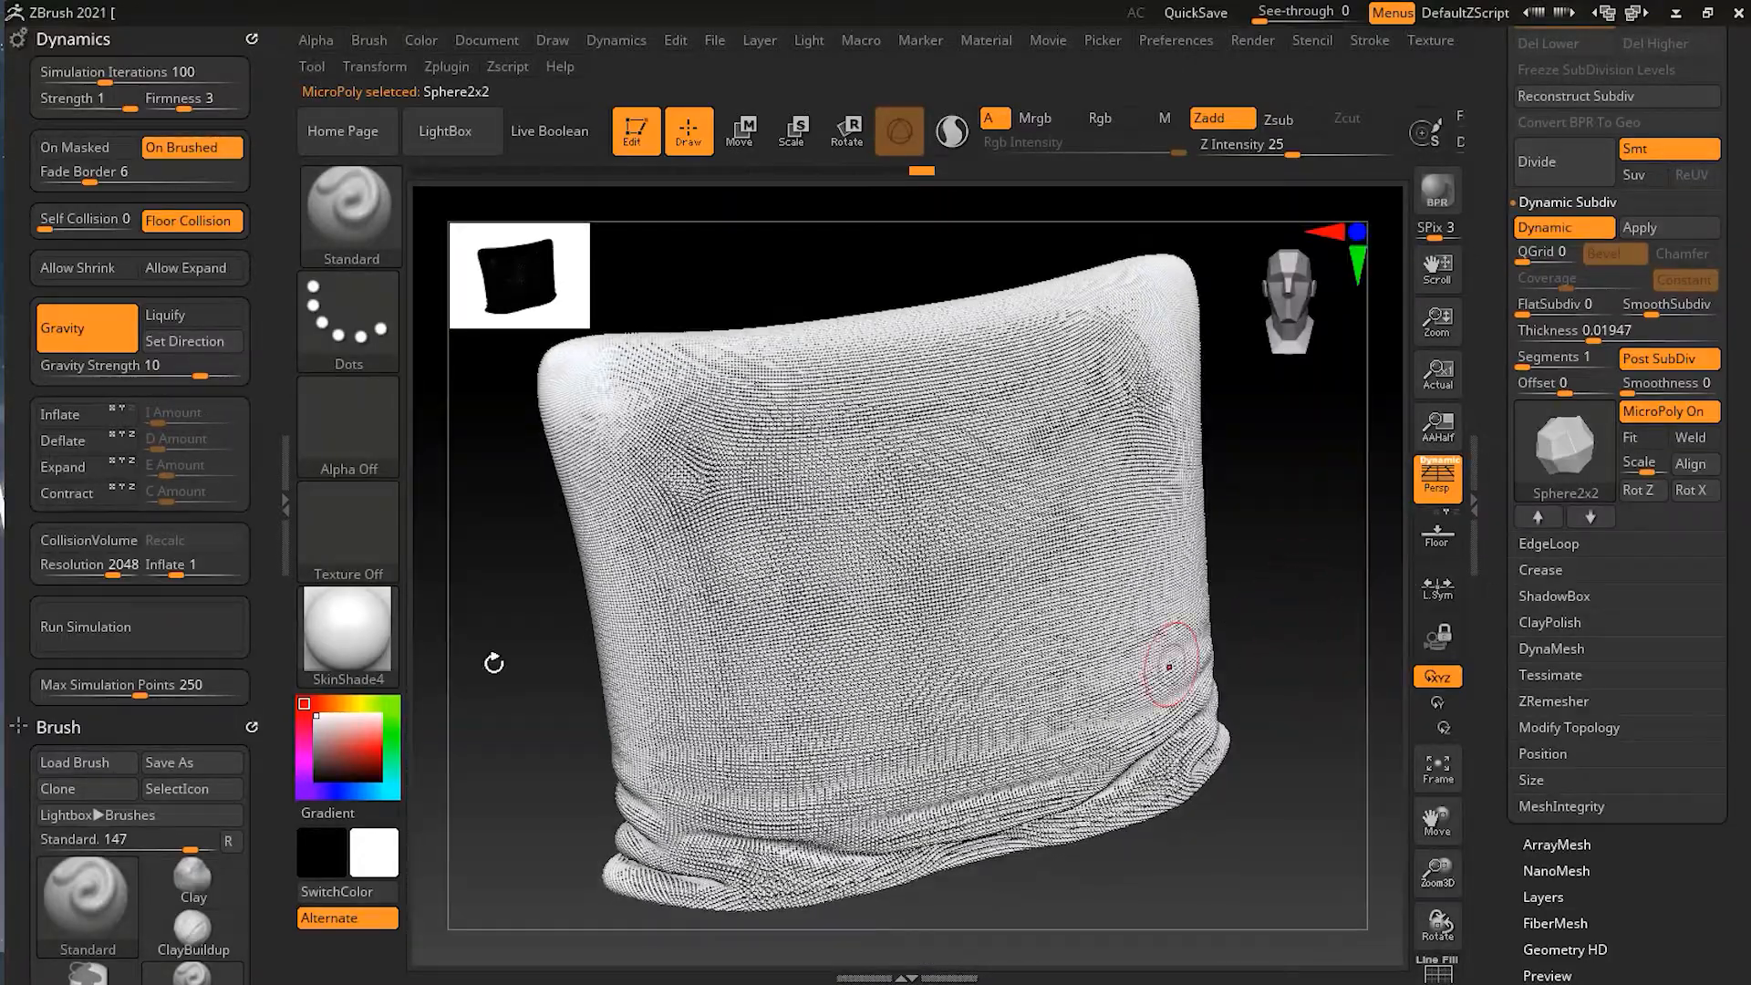
Run the gravity simulation on the sphere-patterned pillow, and undo the collapse.
left_click(210, 632)
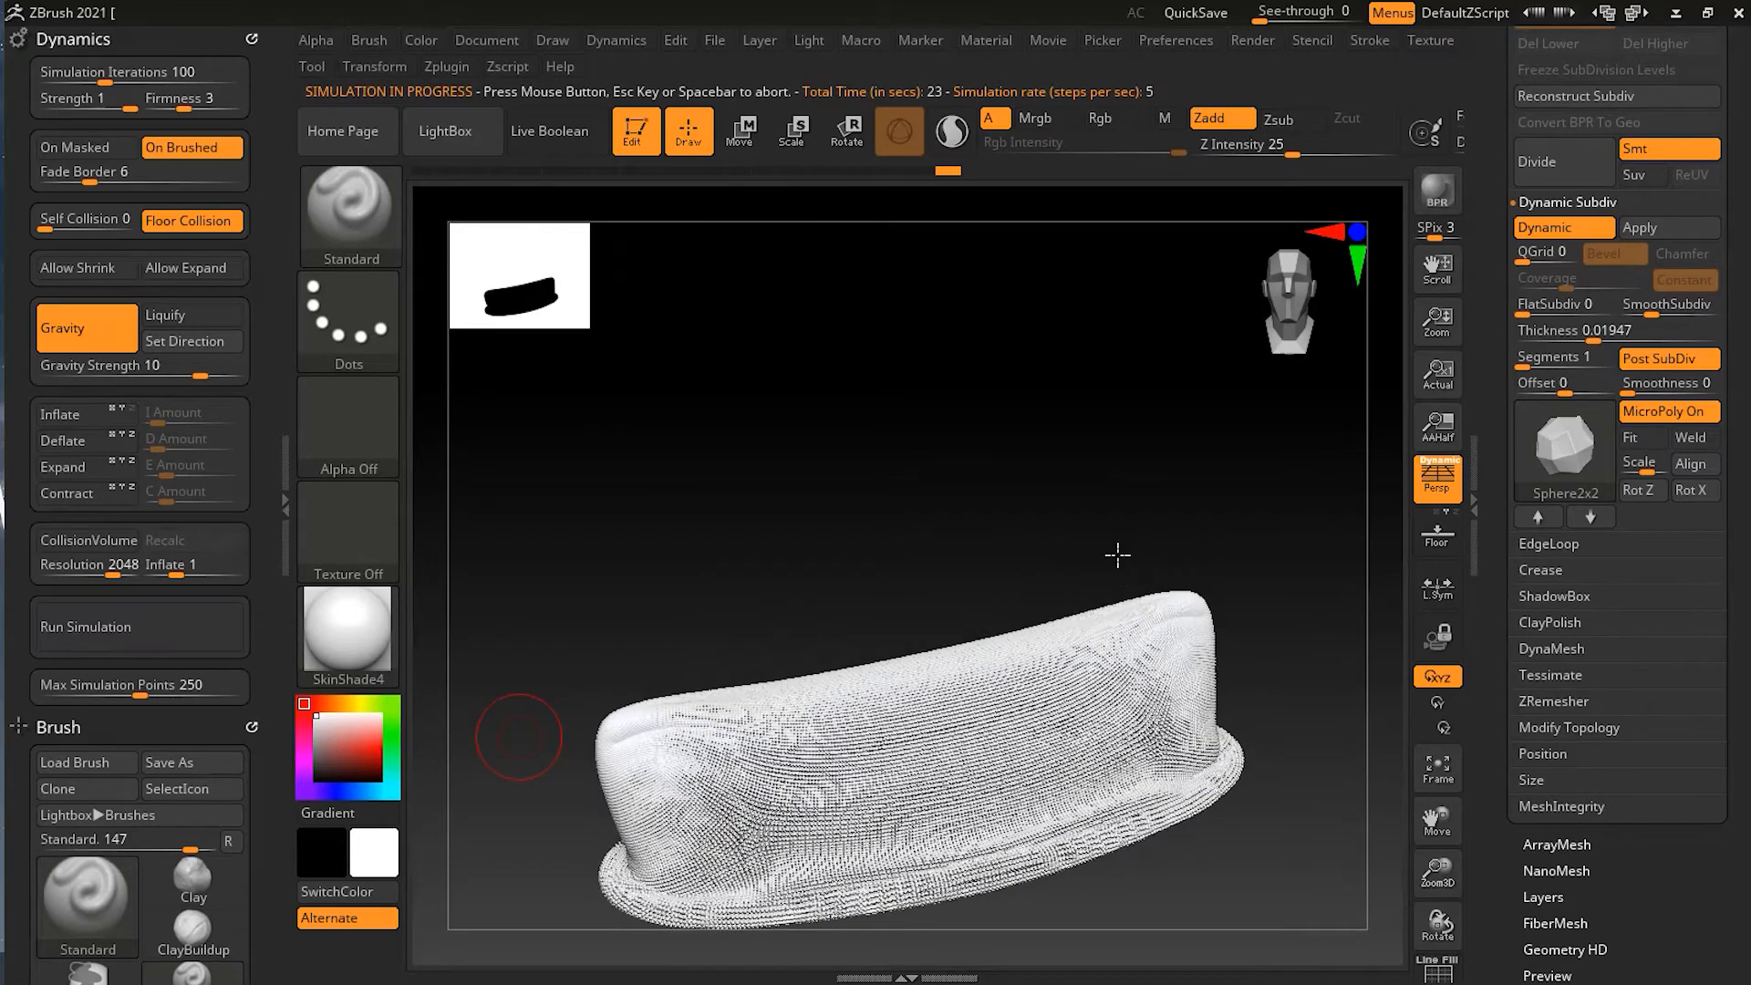
key("ctrl")
mouse_move(1106, 527)
left_mouse_down()
mouse_move(1301, 572)
mouse_move(1273, 573)
left_mouse_up()
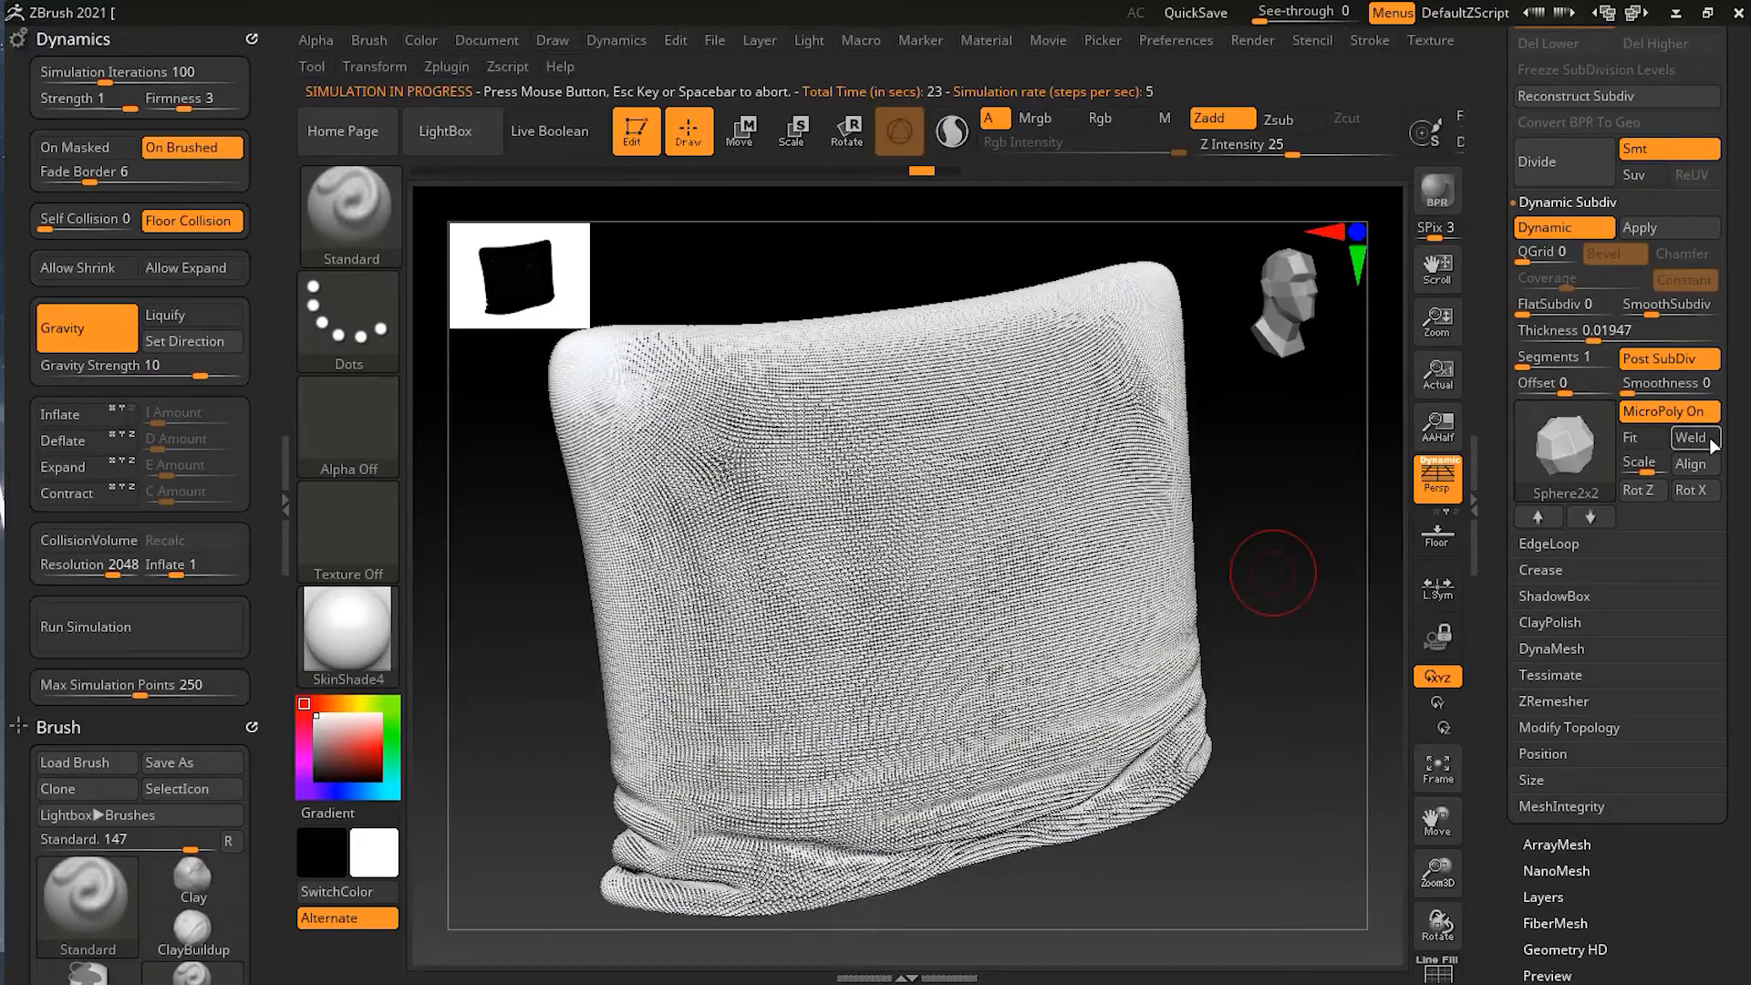
Turn on Weld and Fit for the Sphere2x2 MicroPoly and briefly run the gravity simulation on the pillow.
left_click(1709, 444)
left_click(1644, 441)
left_click_drag(1409, 540, 1480, 551, "alt")
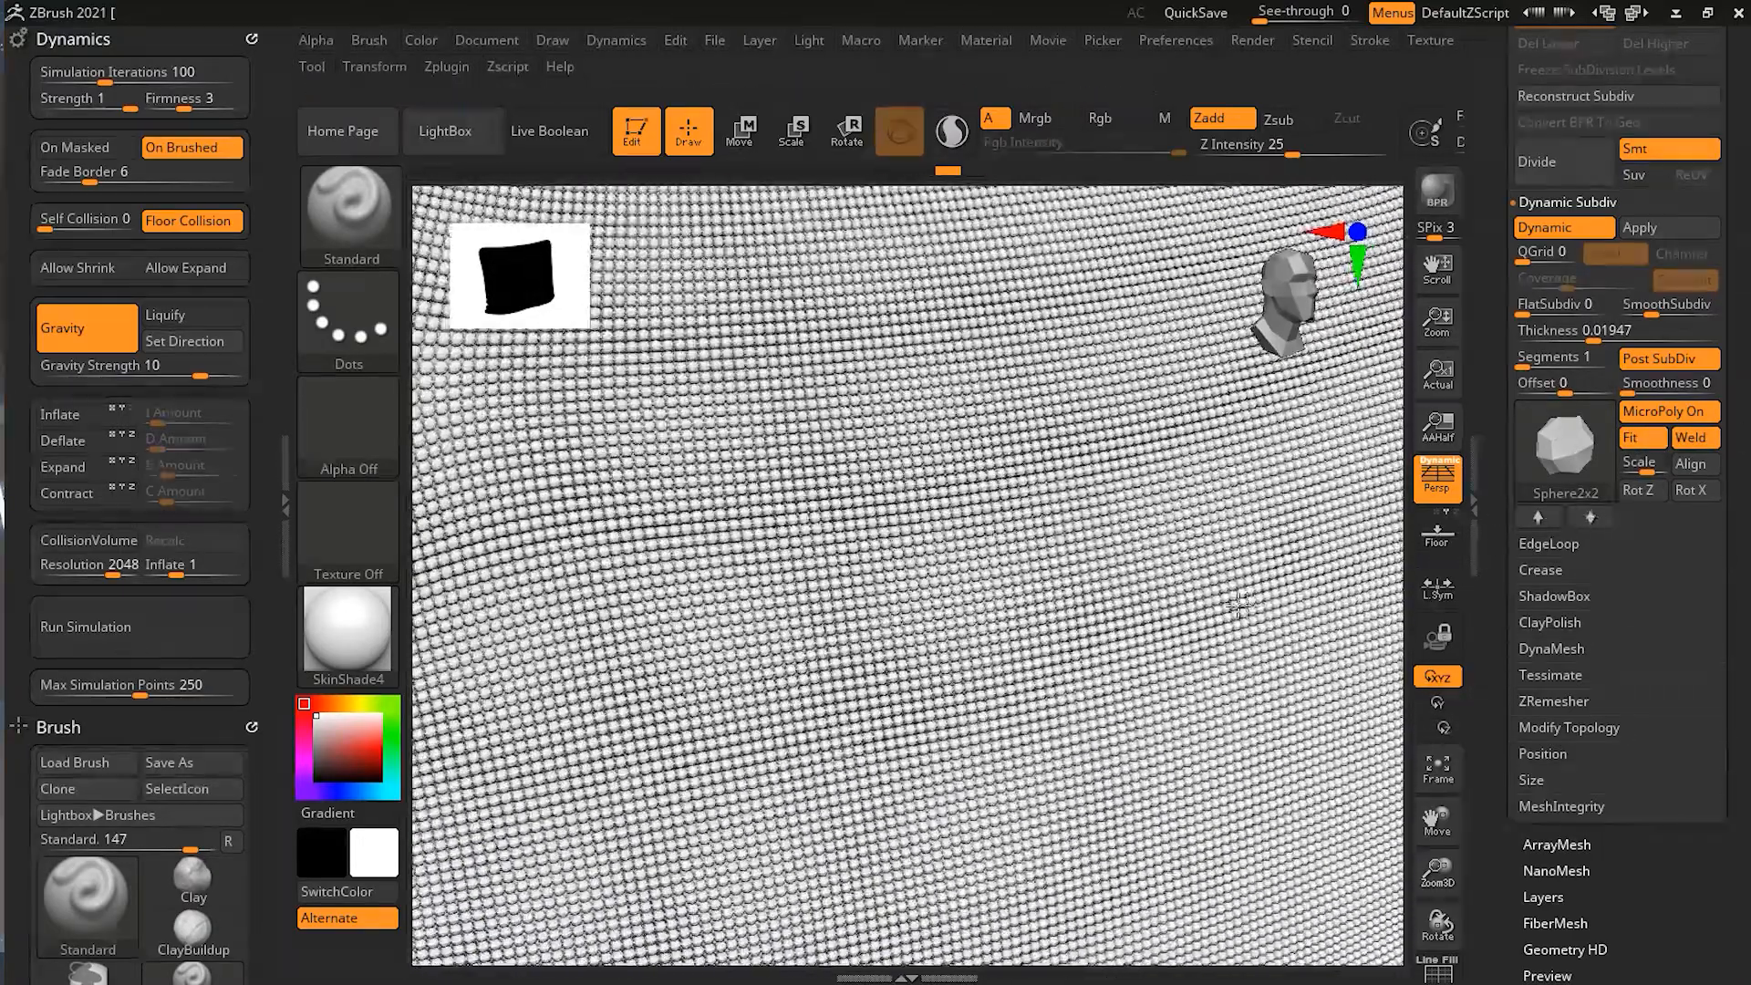
key("f")
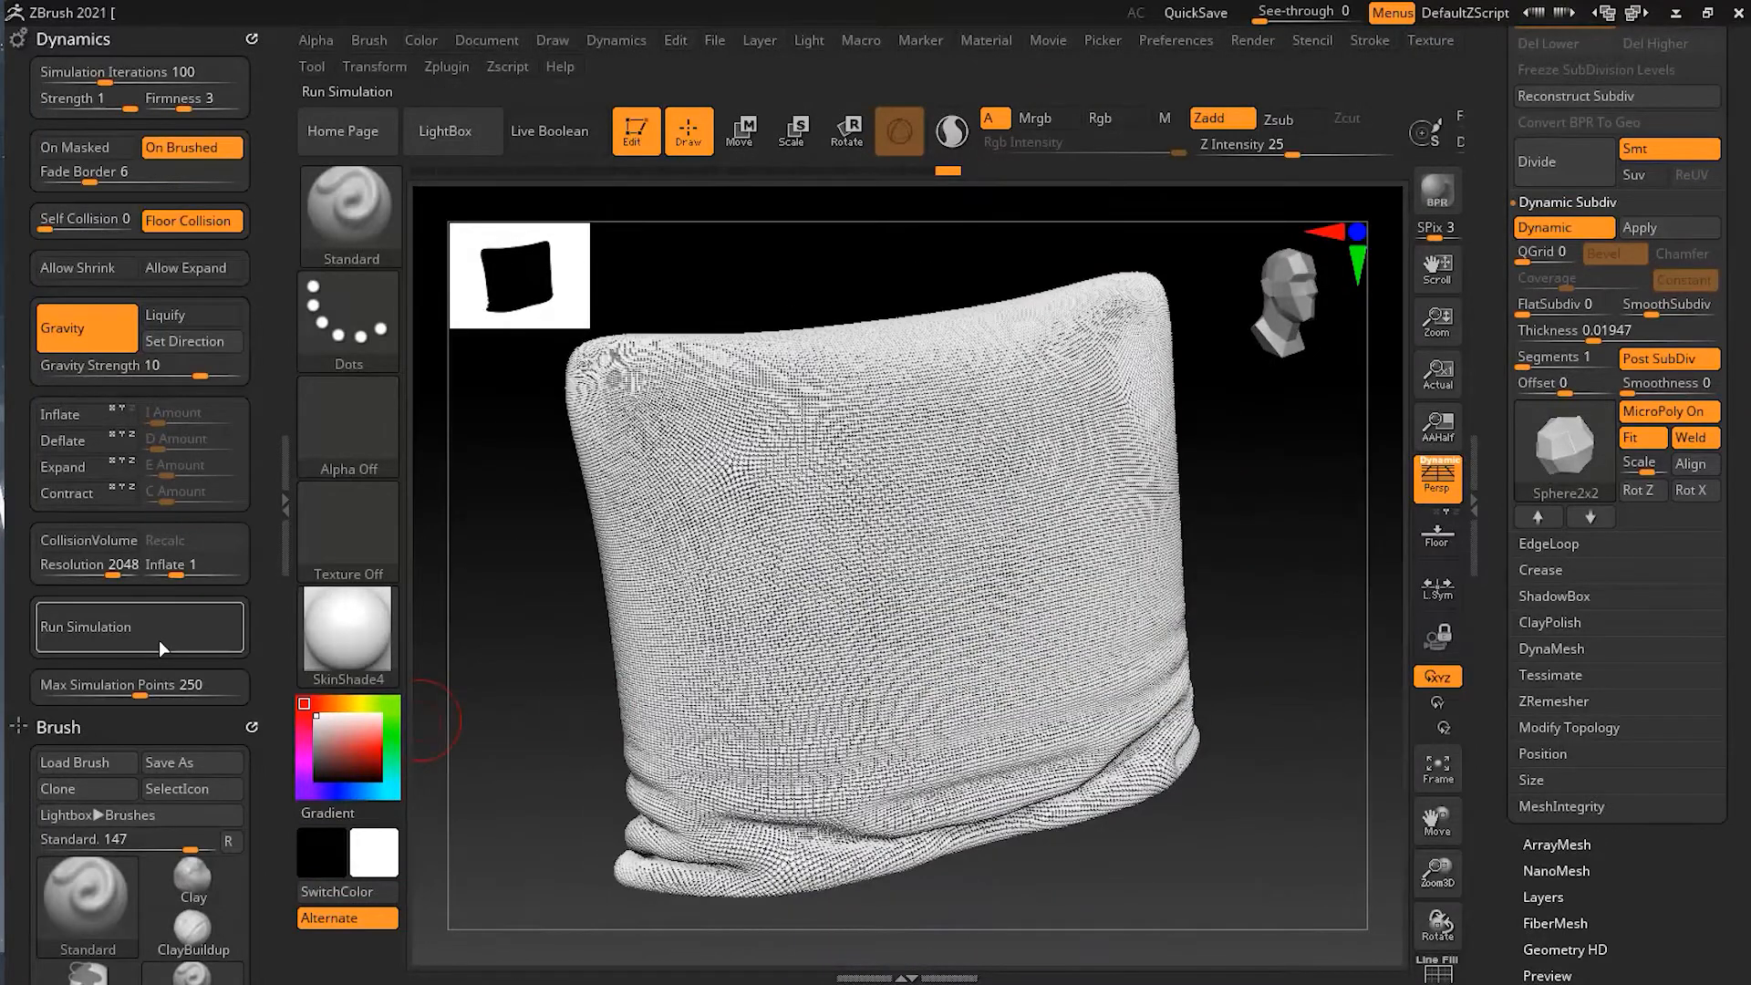
left_click(160, 642)
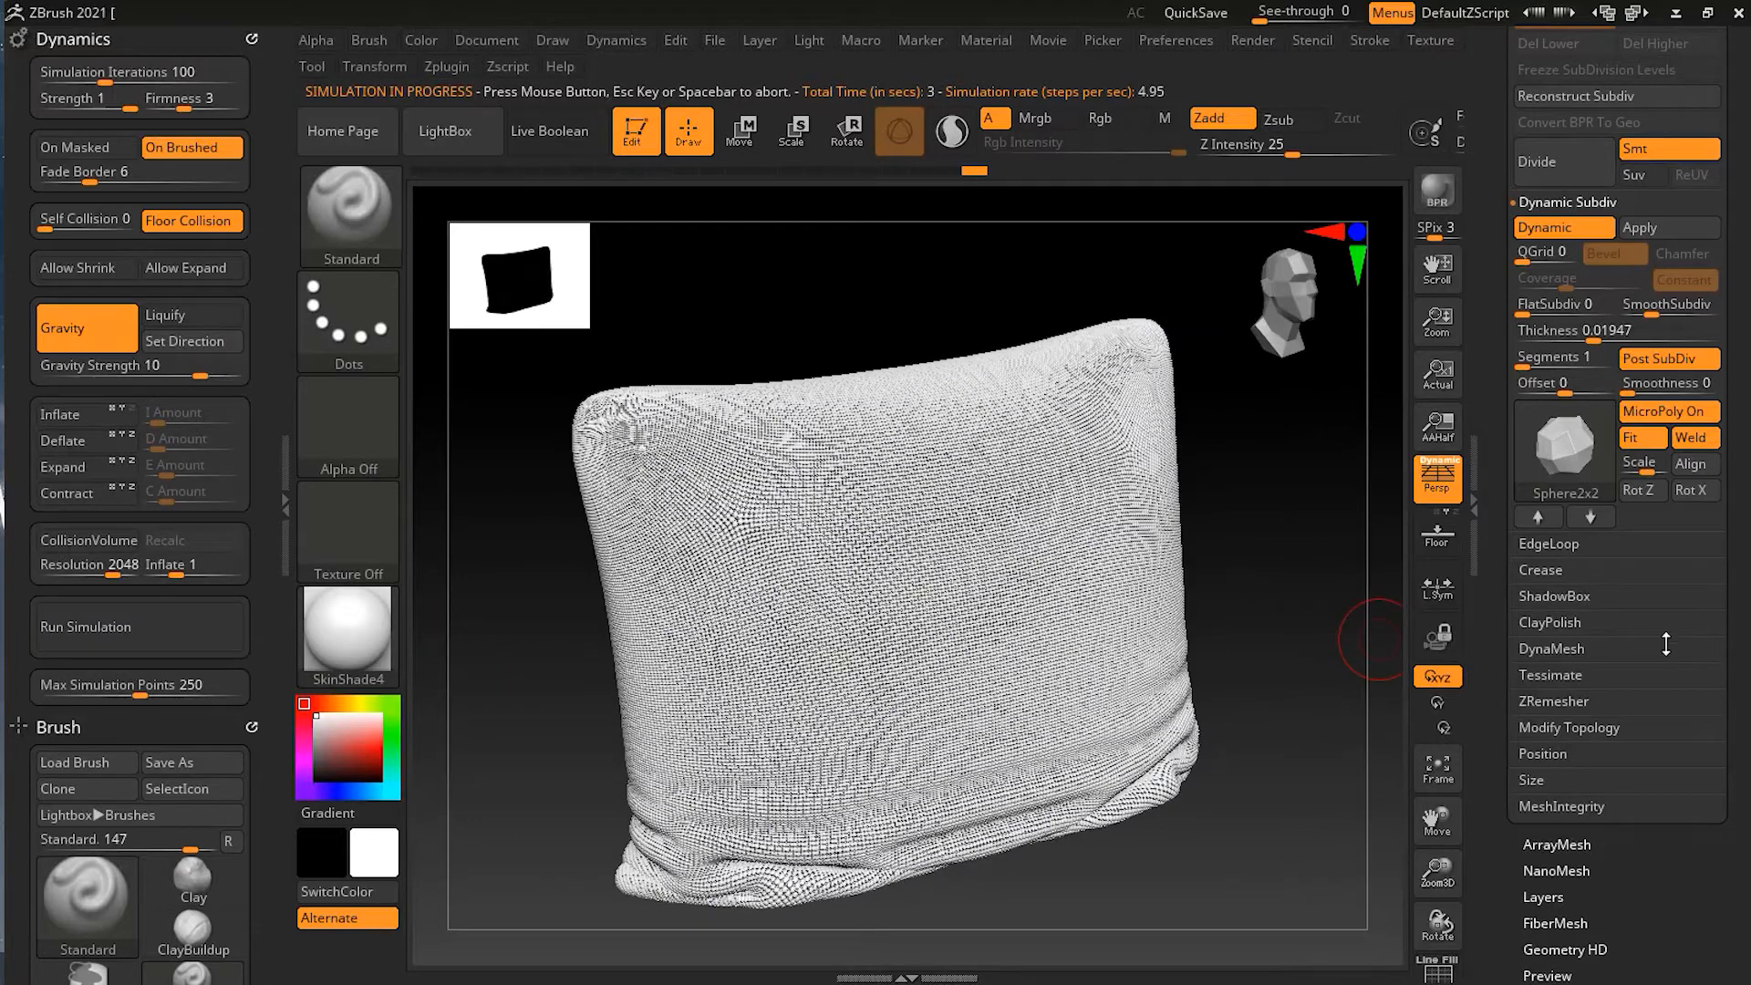
left_click_drag(1284, 550, 1277, 561)
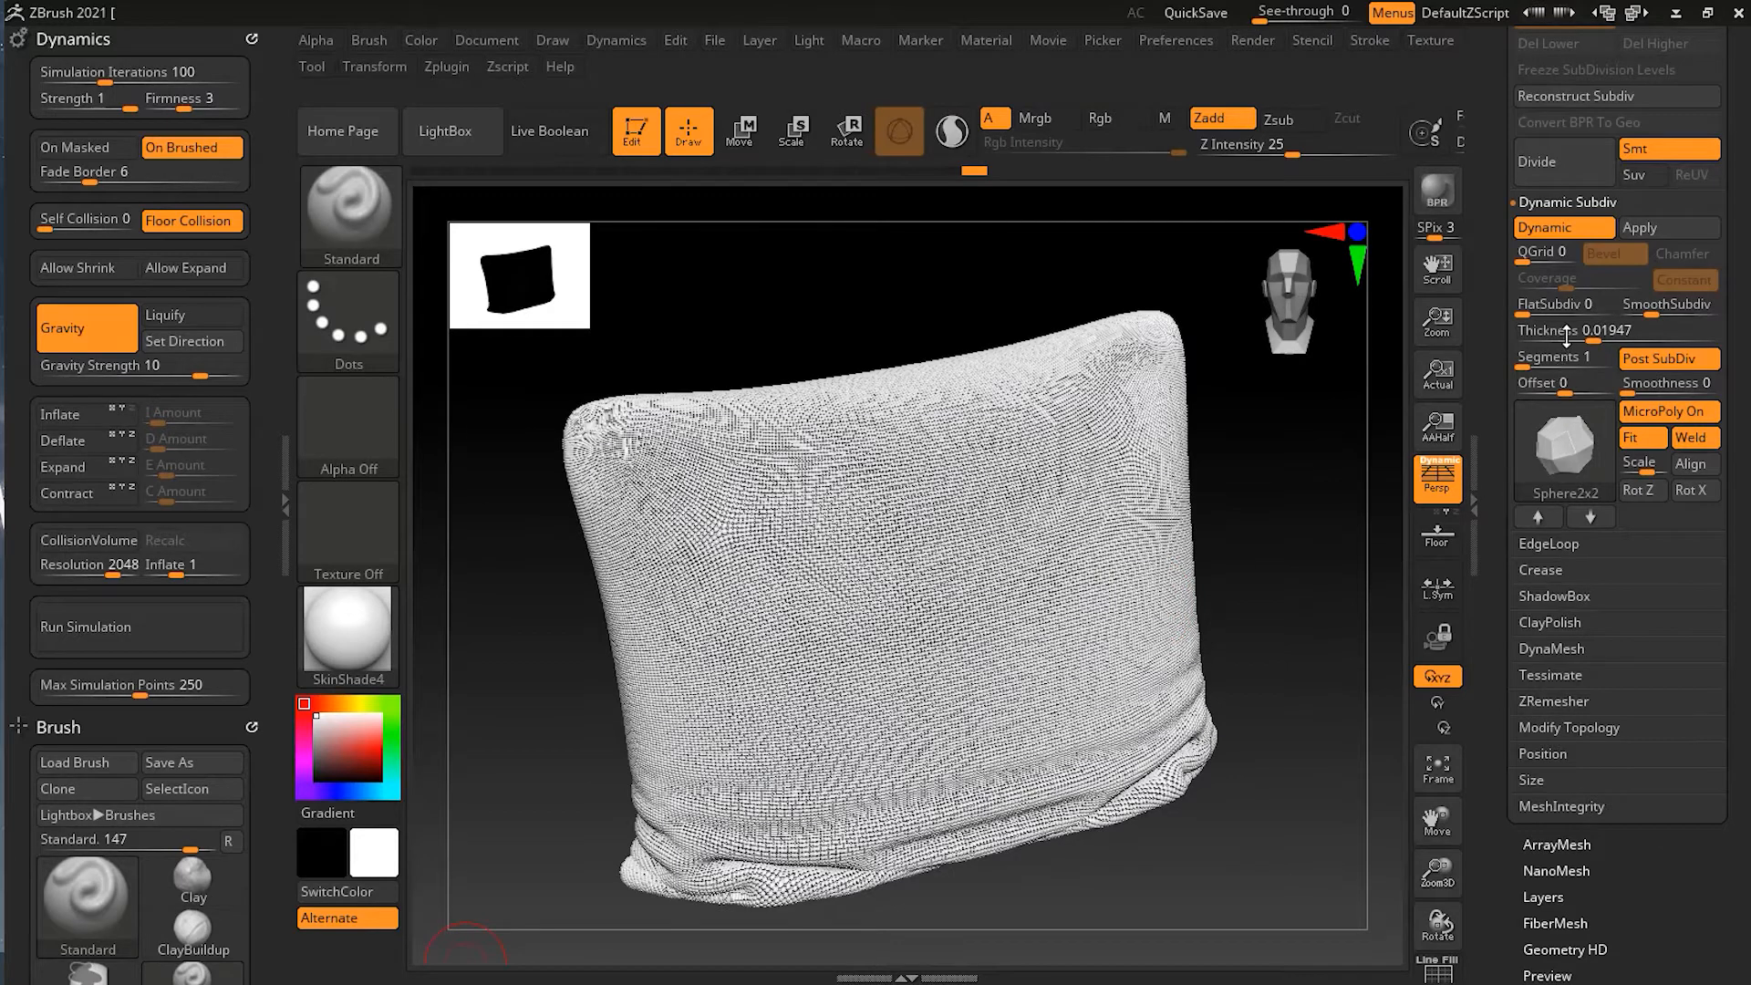
Set the Dynamic Subdiv Thickness to 0 and briefly run the gravity simulation on the pillow again.
left_click(1594, 330)
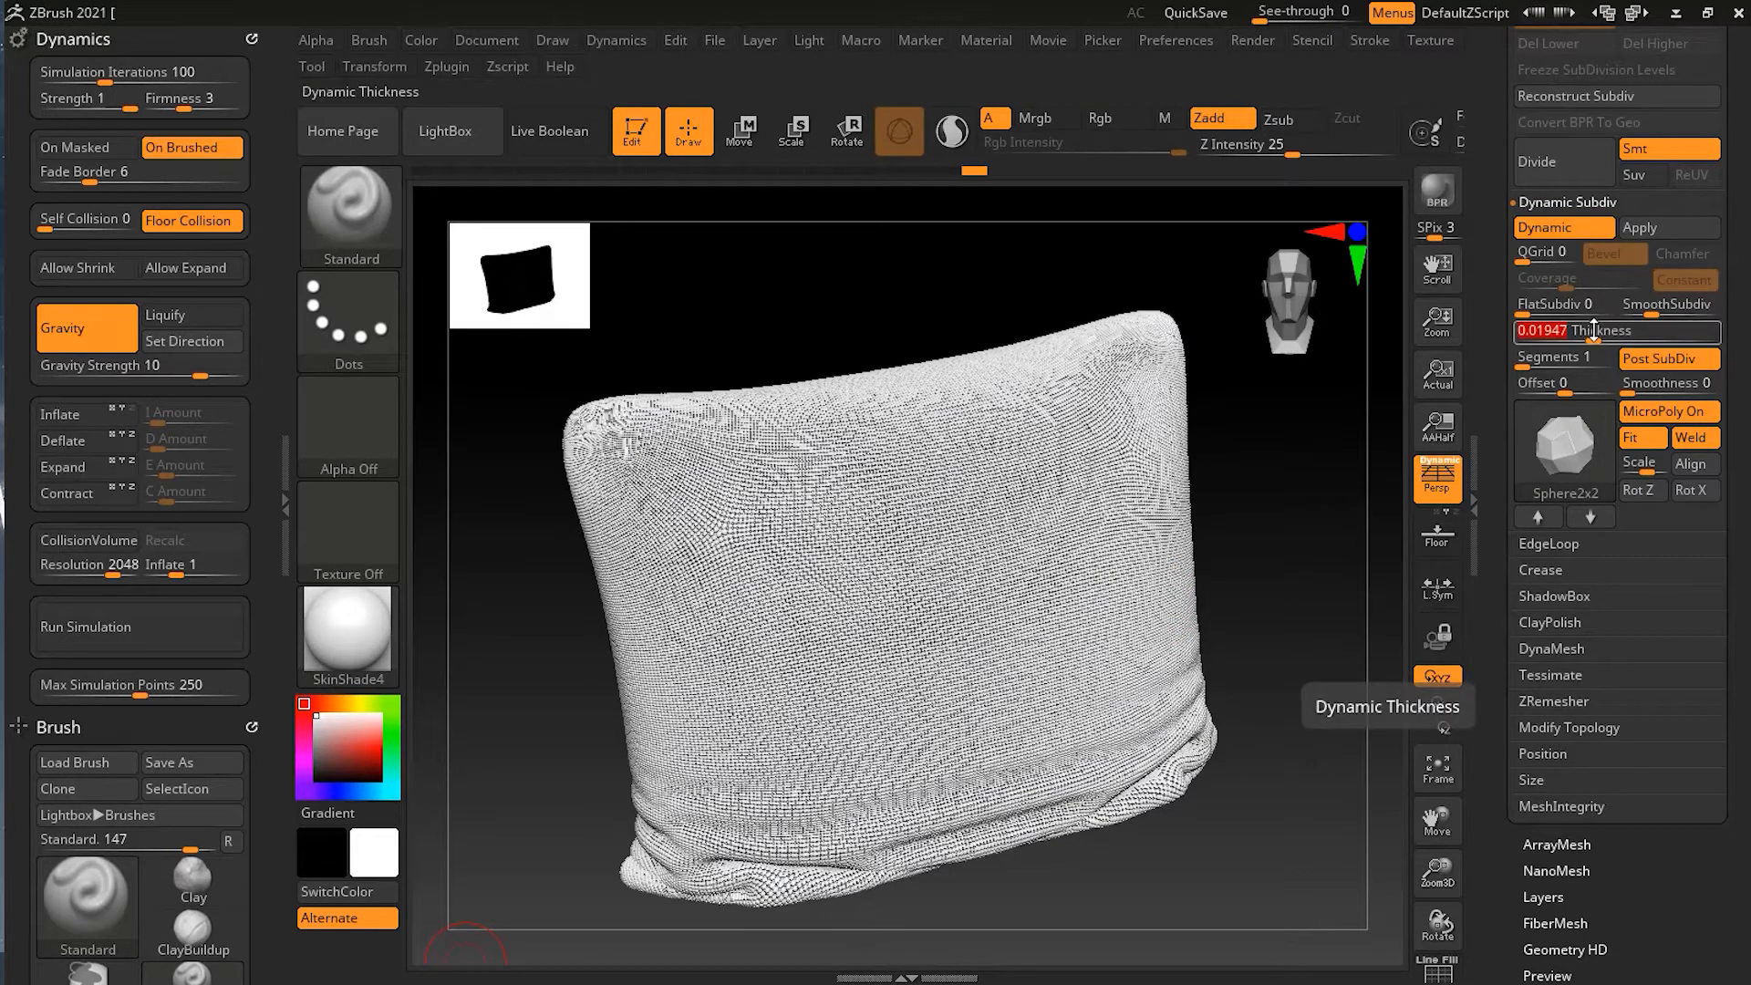
type("0")
key("Return")
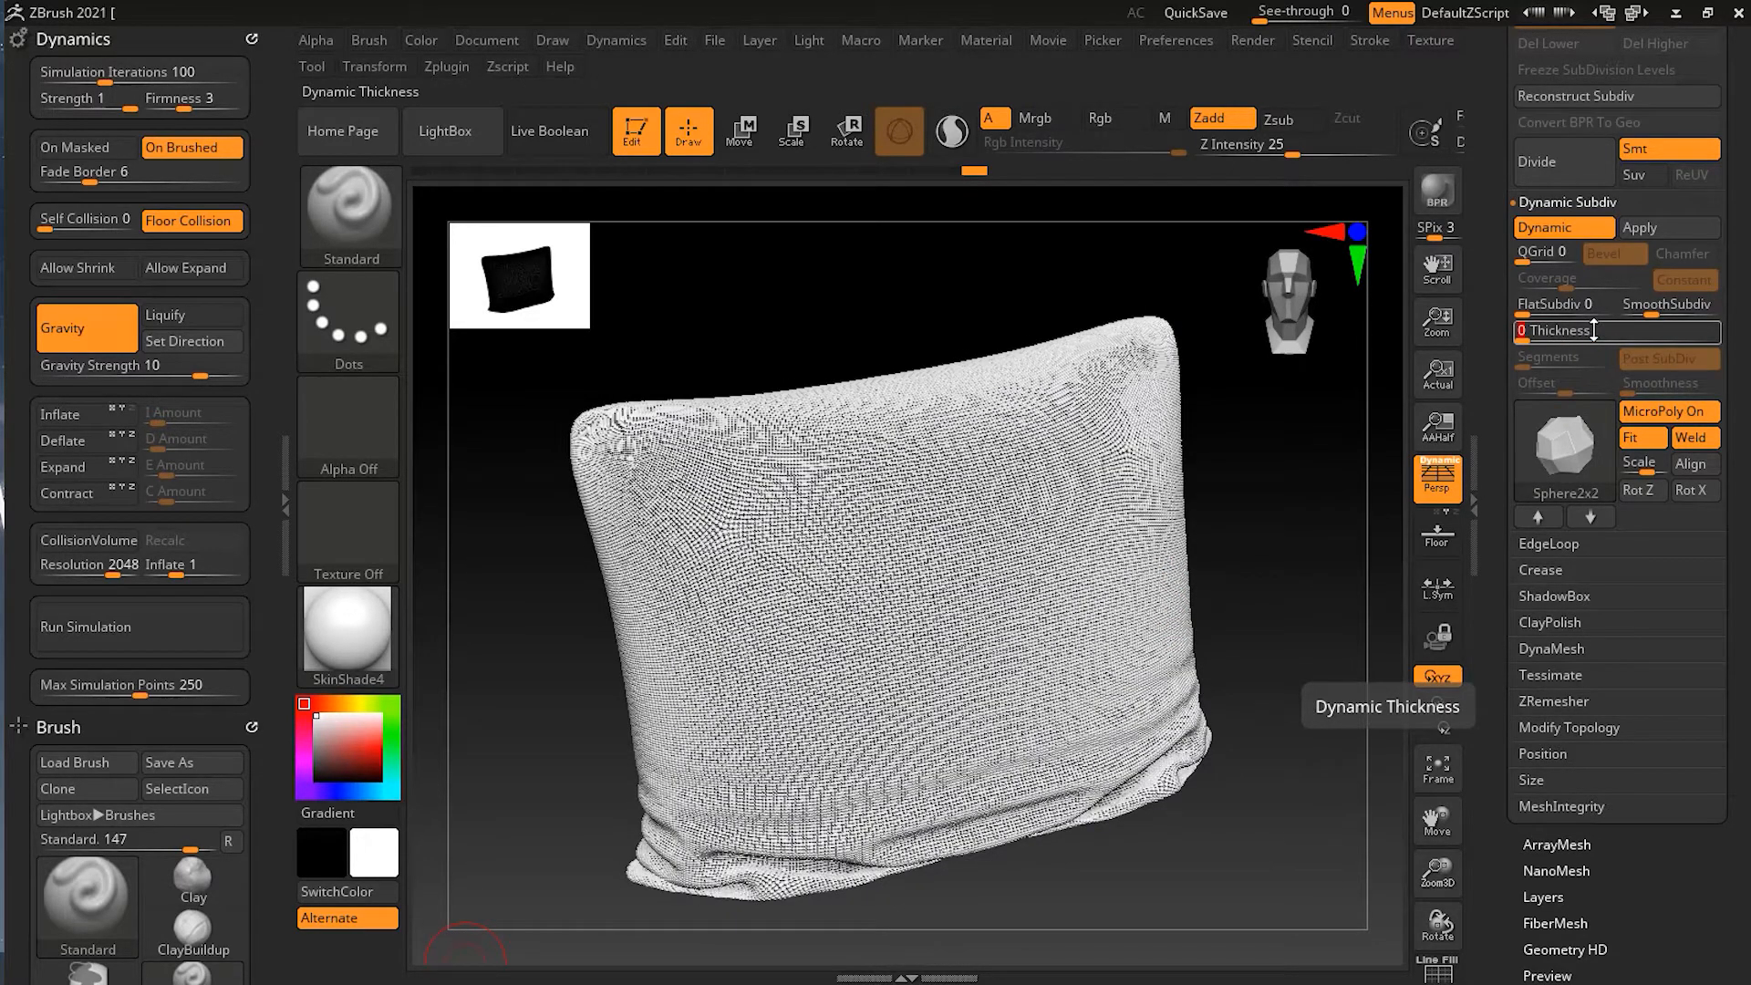
mouse_move(1266, 528)
left_mouse_down("alt")
mouse_move(1405, 510)
mouse_move(1227, 508)
mouse_move(1341, 516)
mouse_move(1243, 516)
left_mouse_up("alt")
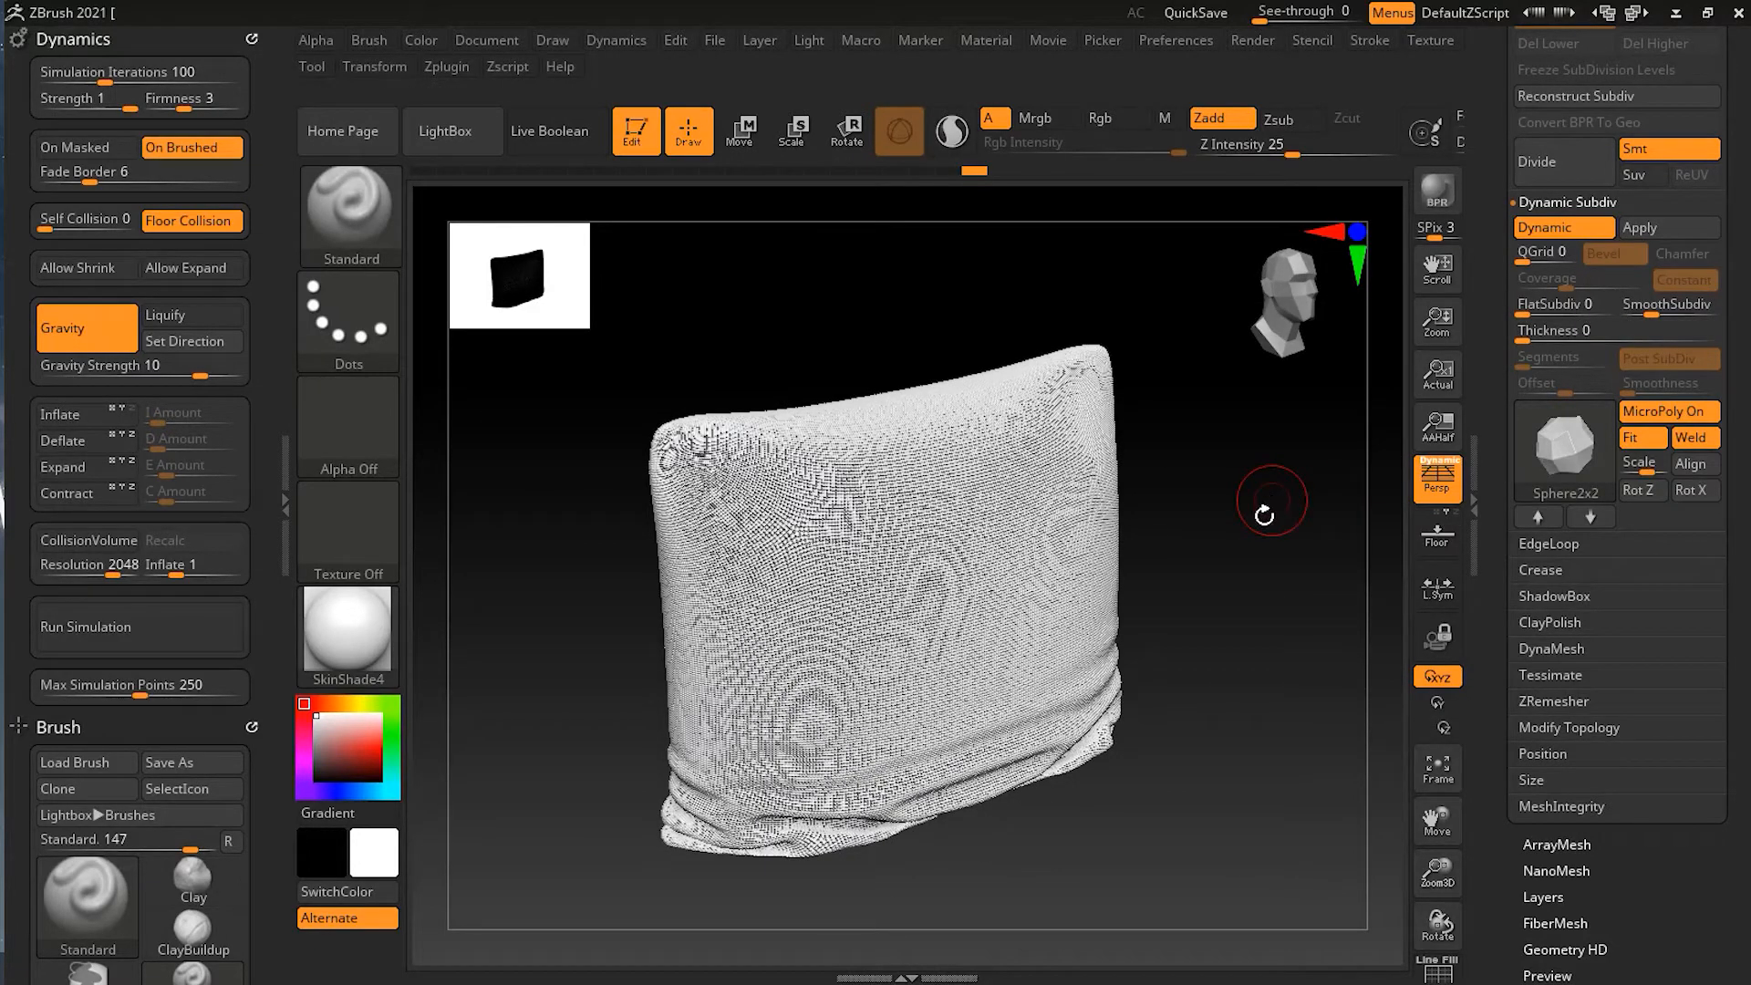
mouse_move(1247, 516)
left_mouse_down()
mouse_move(1409, 489)
mouse_move(1450, 517)
mouse_move(1263, 562)
mouse_move(1337, 575)
mouse_move(1307, 539)
mouse_move(1252, 530)
left_mouse_up()
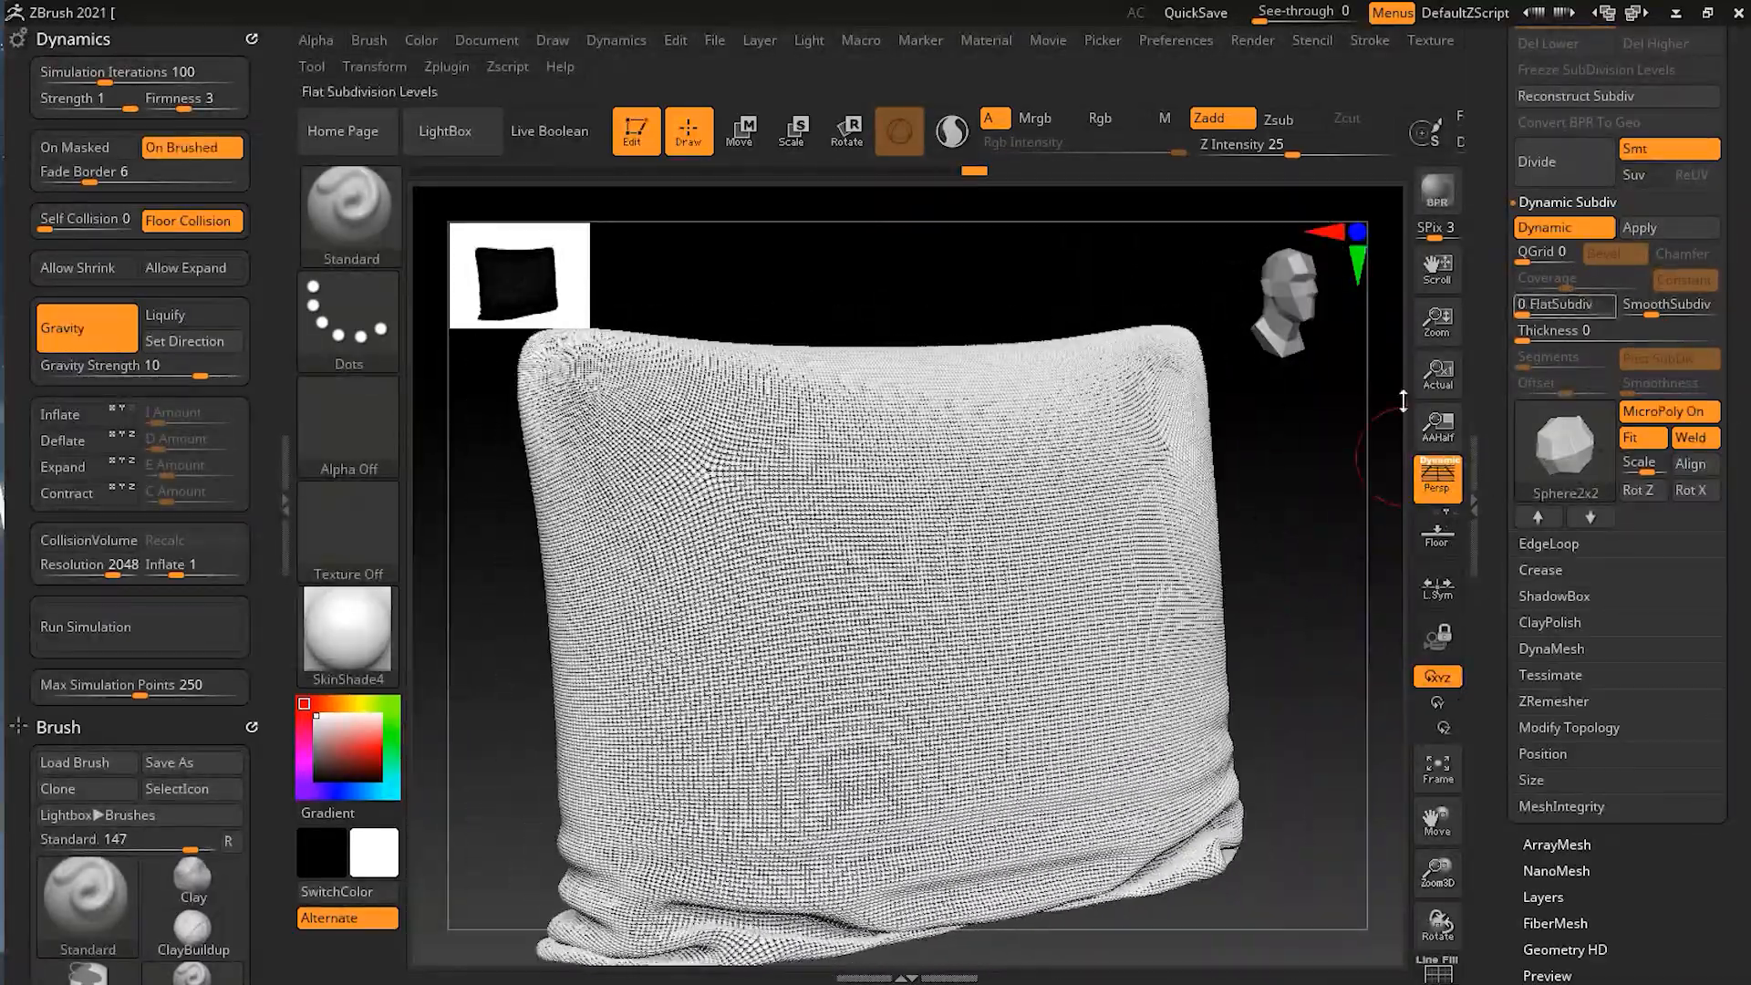
left_click_drag(1289, 632, 1148, 663, "alt")
left_click(176, 640)
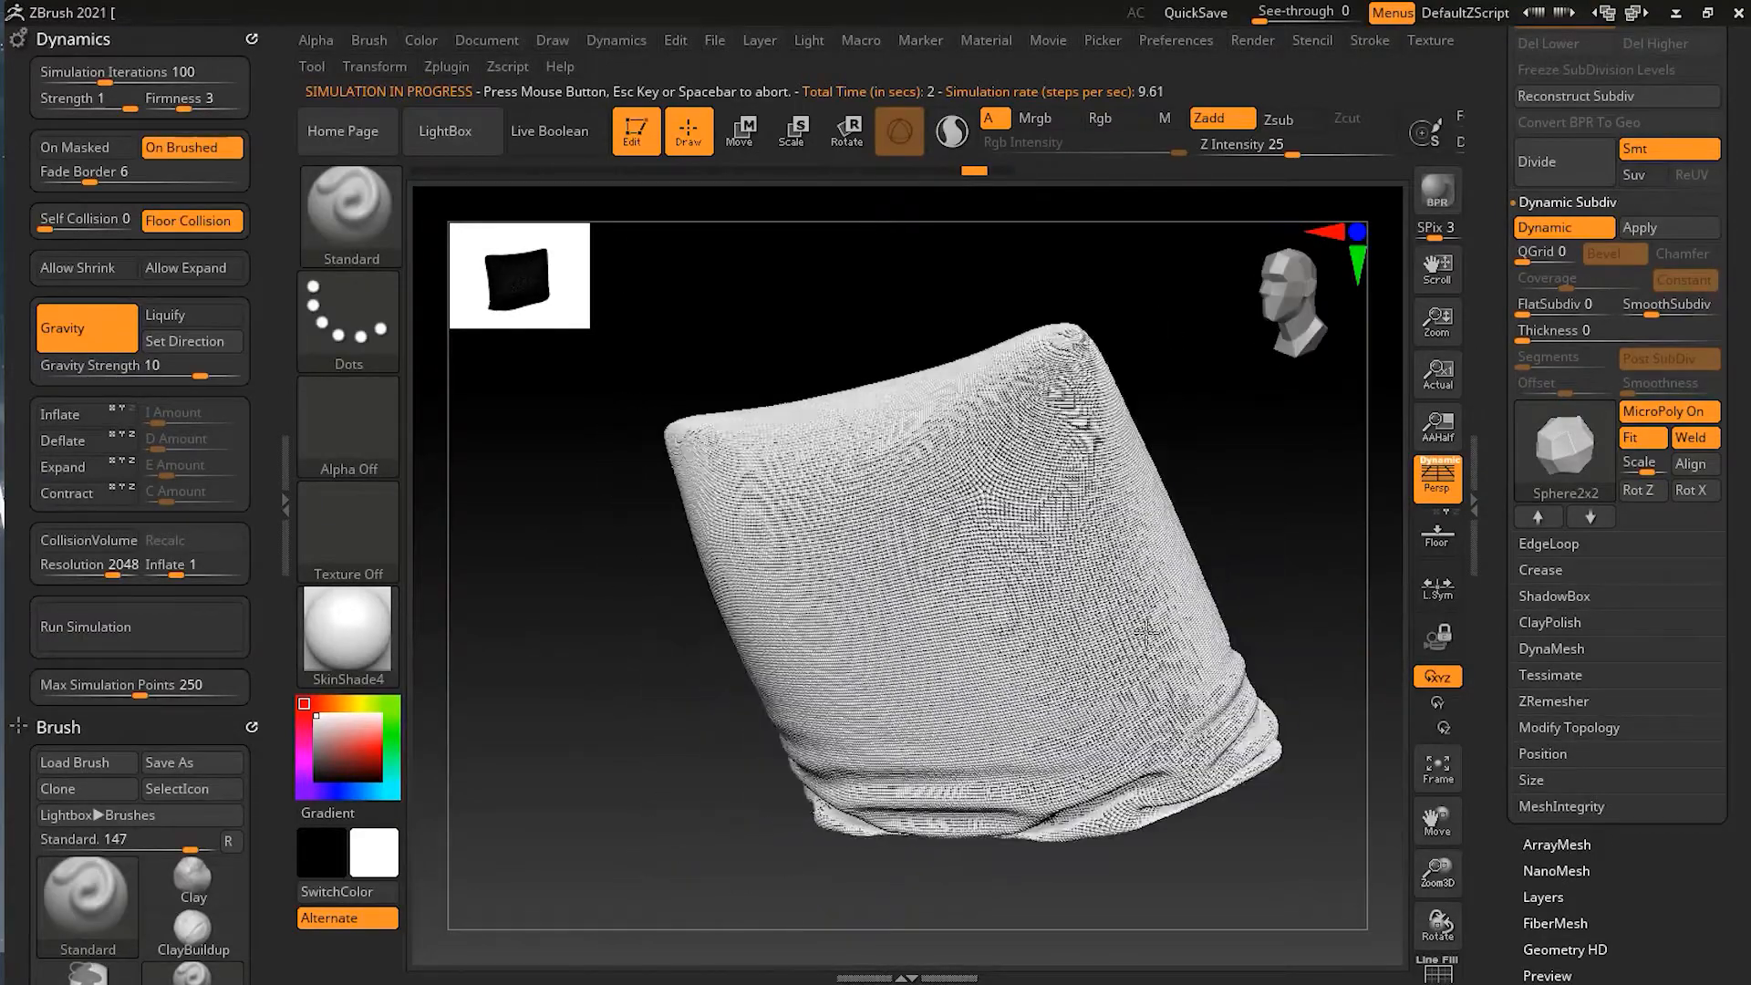
Apply the dynamic subdivision and MicroPoly to the pillow mesh, and try to simulate gravity on it.
left_click(1675, 228)
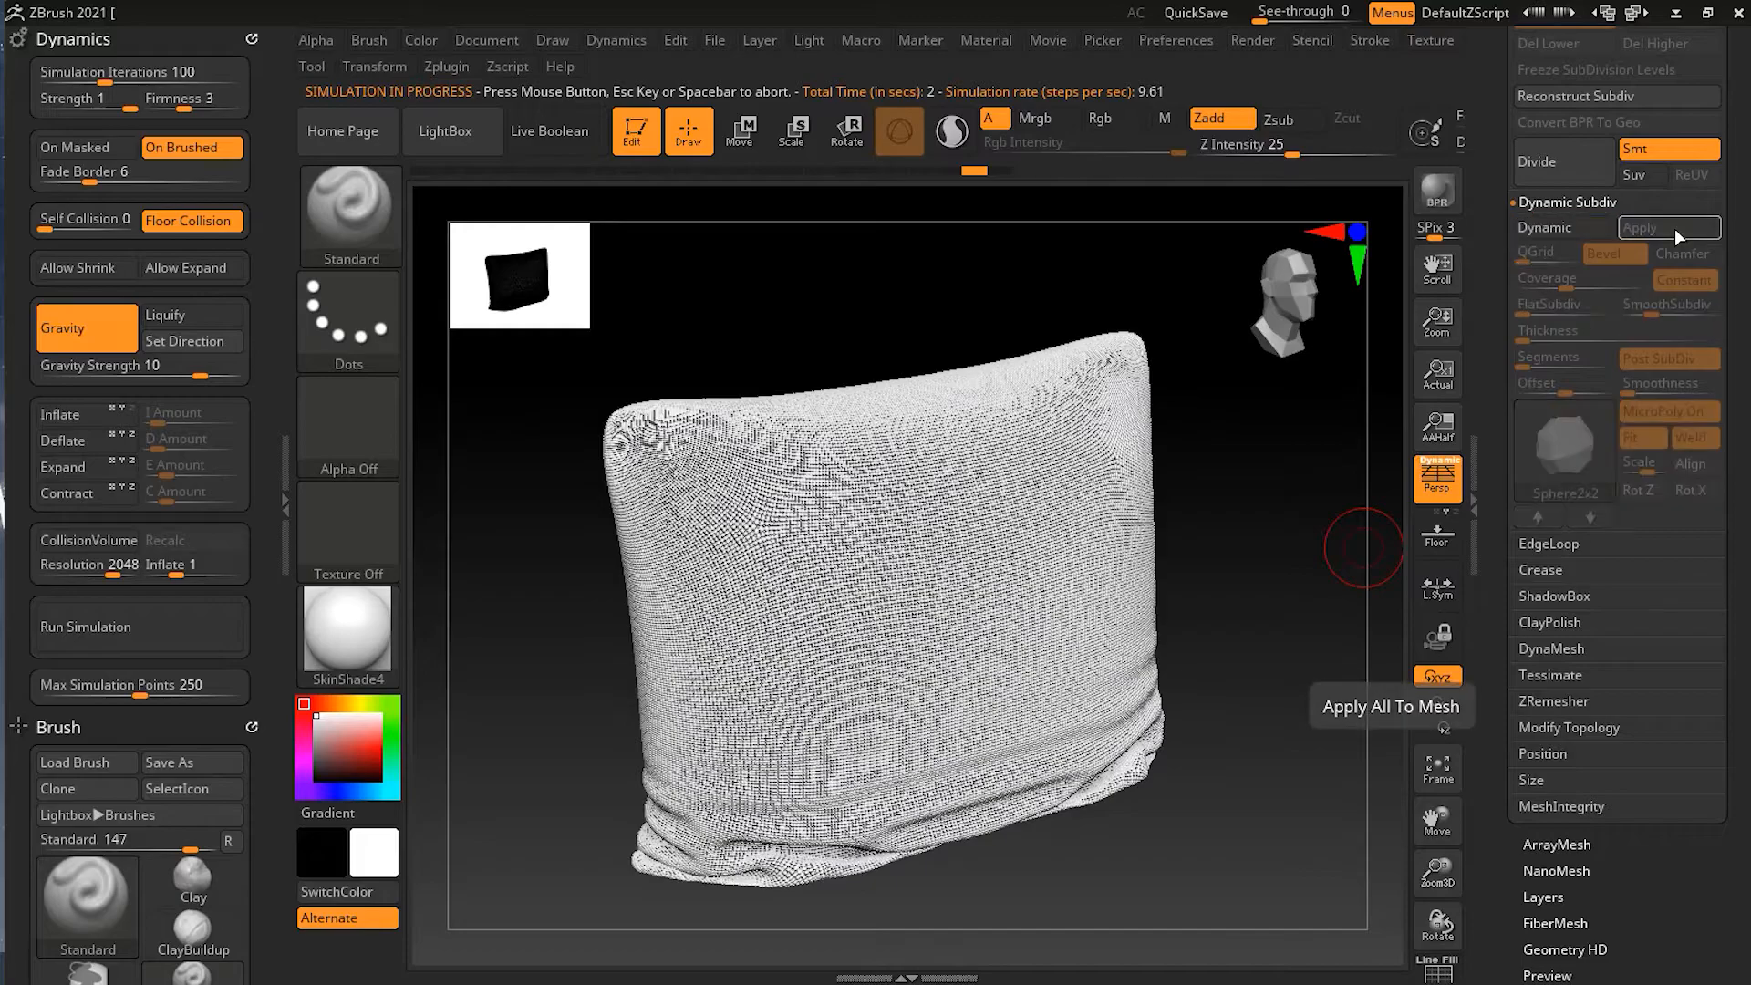
left_click_drag(1267, 737, 1133, 646)
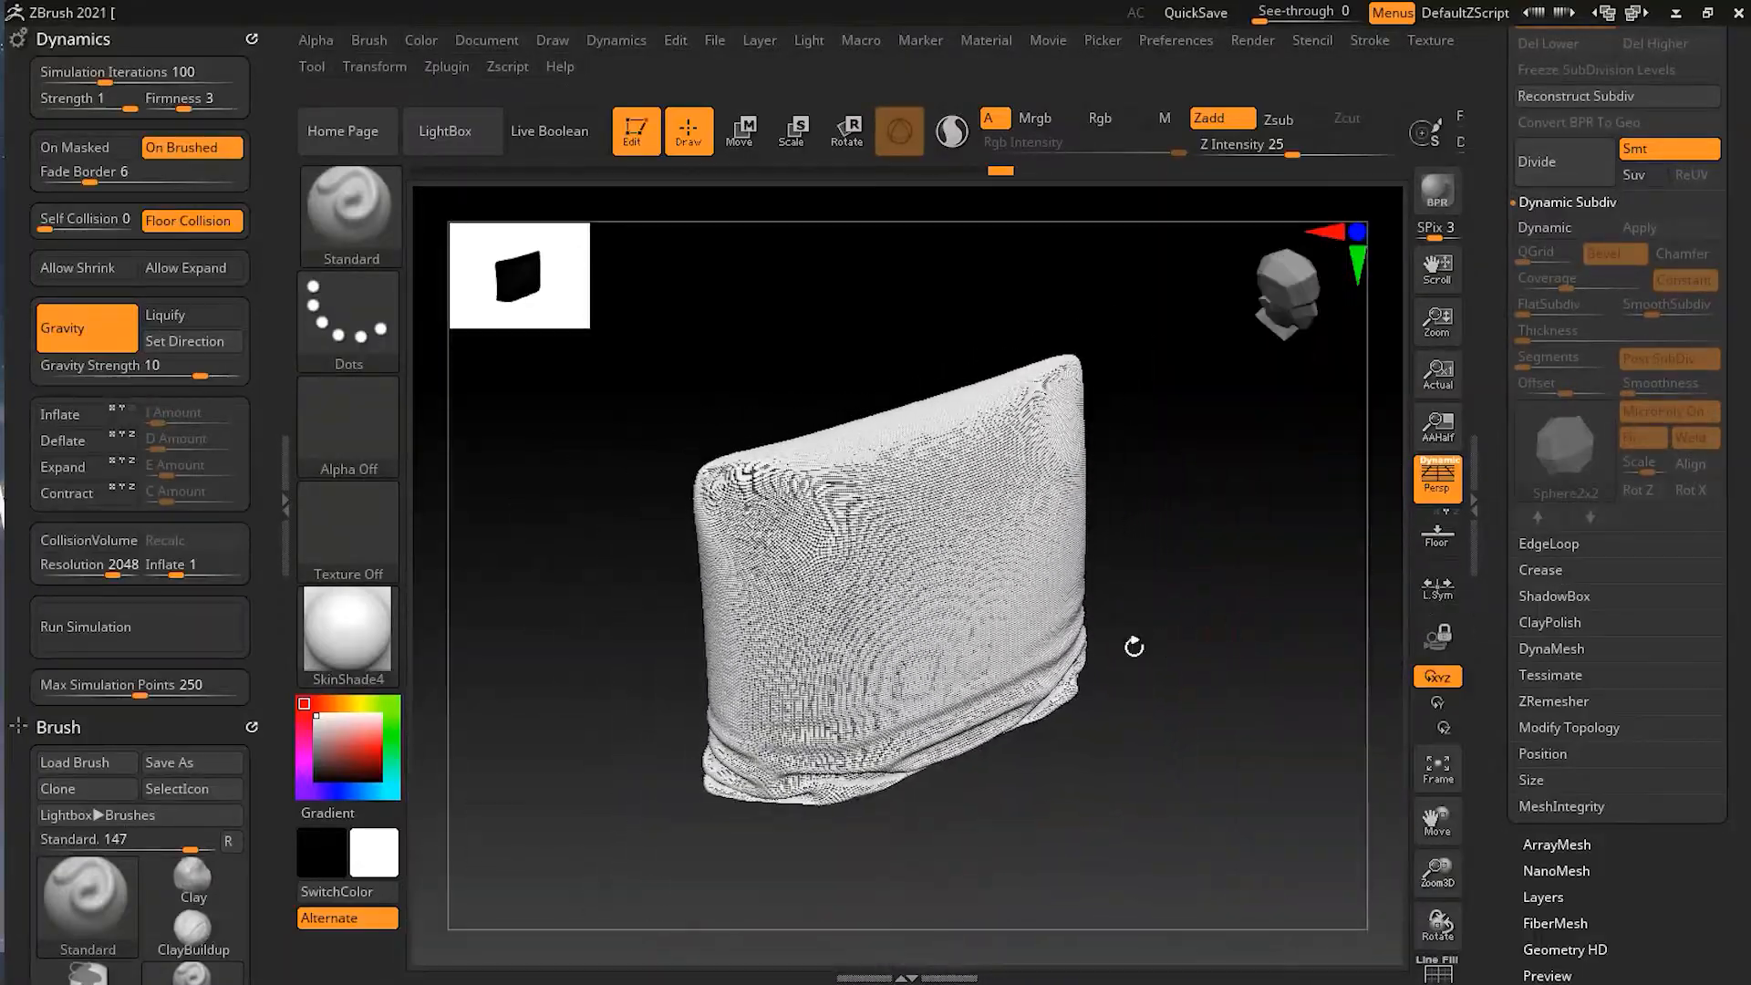
left_click(194, 633)
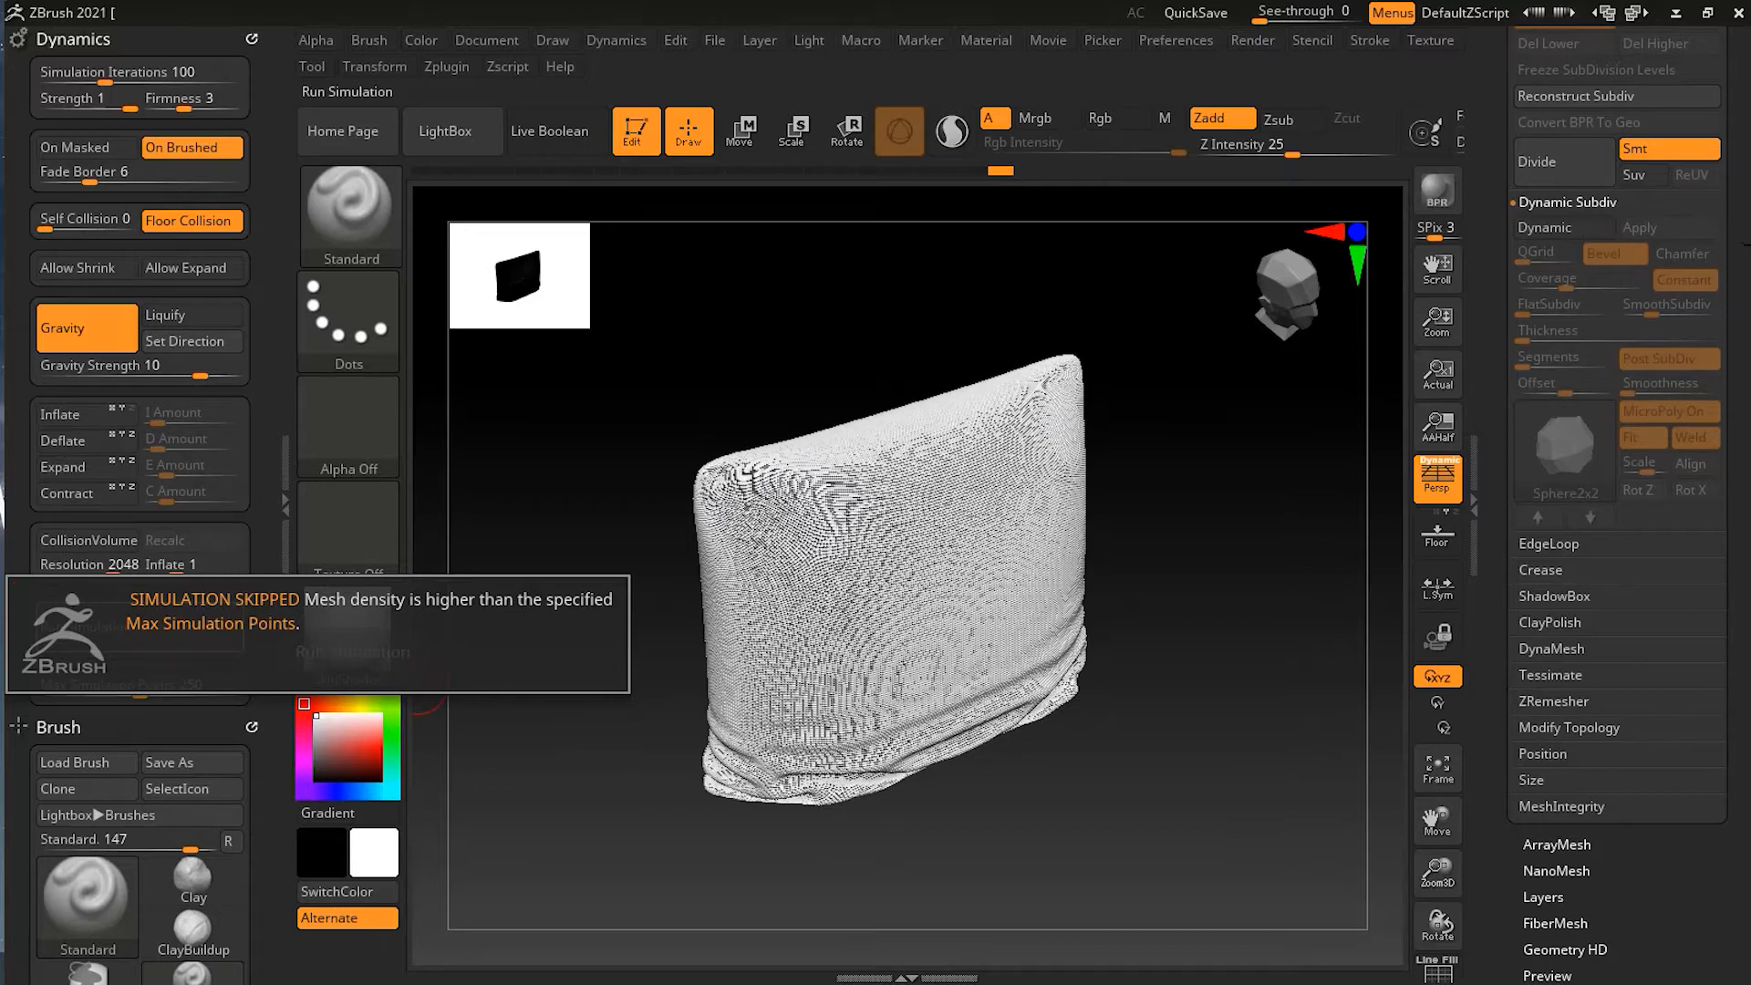
Reconstruct a lower subdivision level of the applied pillow mesh, try for another one, and examine the surface up close.
scroll(1611, 415, "up", 5)
left_click(1609, 411)
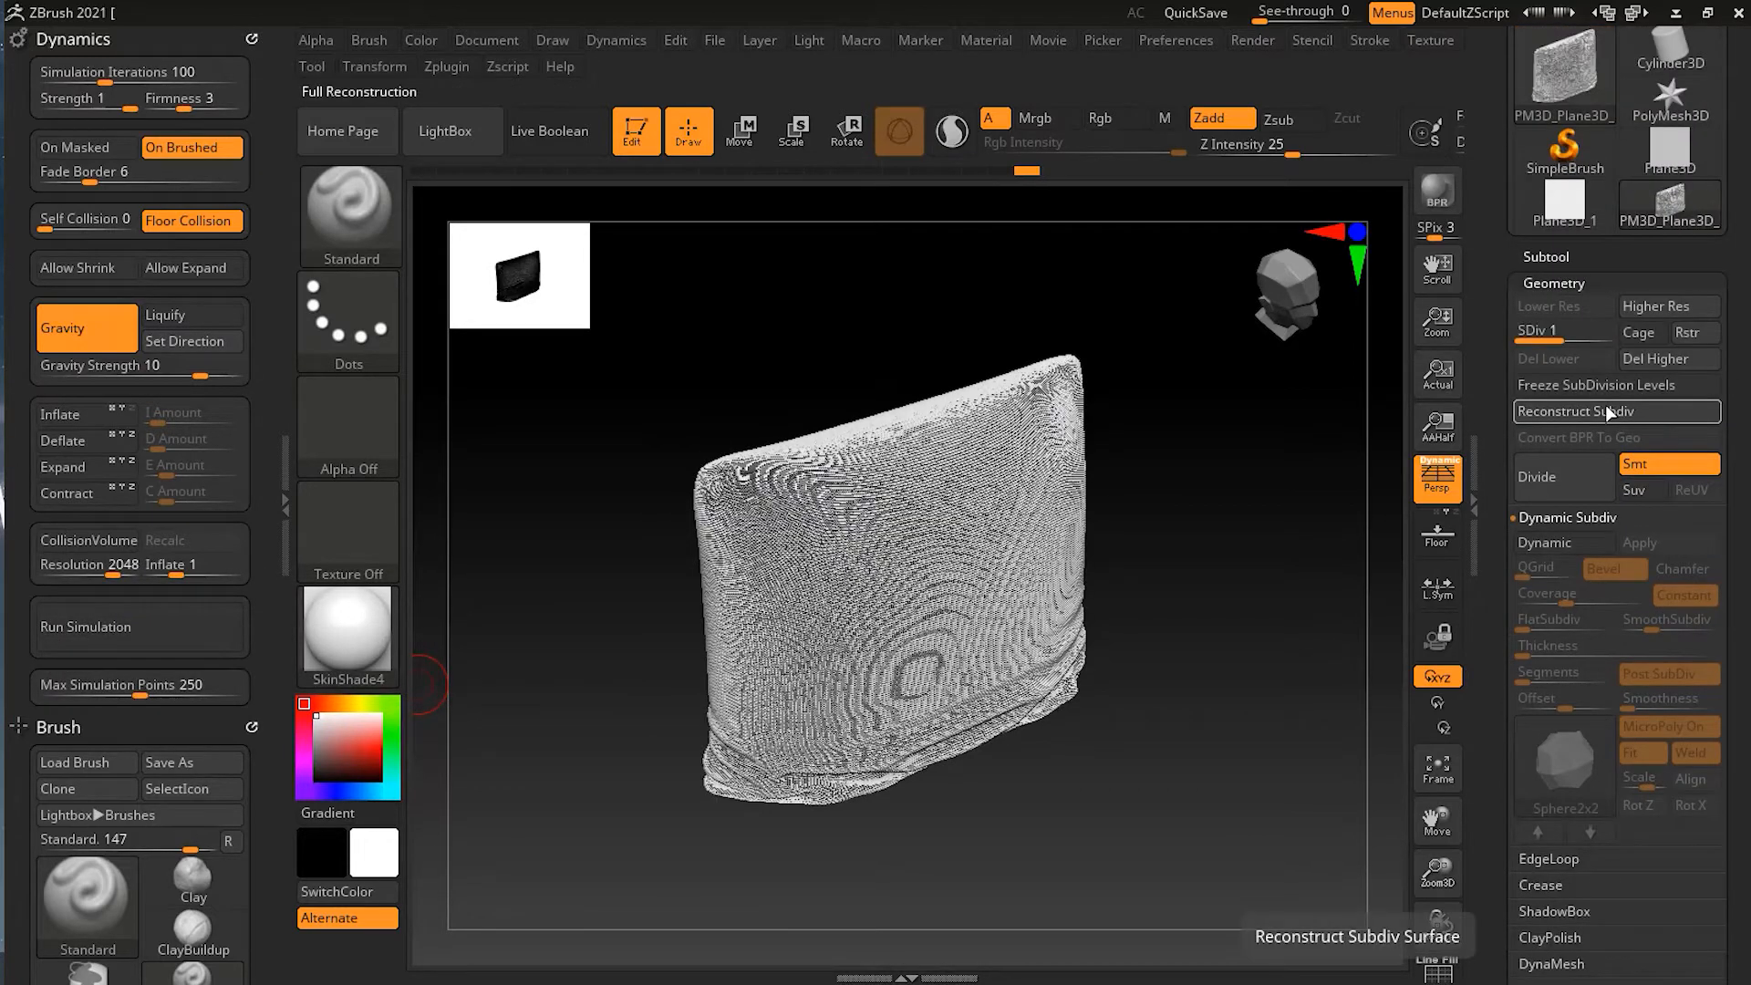
left_click(1607, 412)
left_click_drag(1262, 617, 1254, 585)
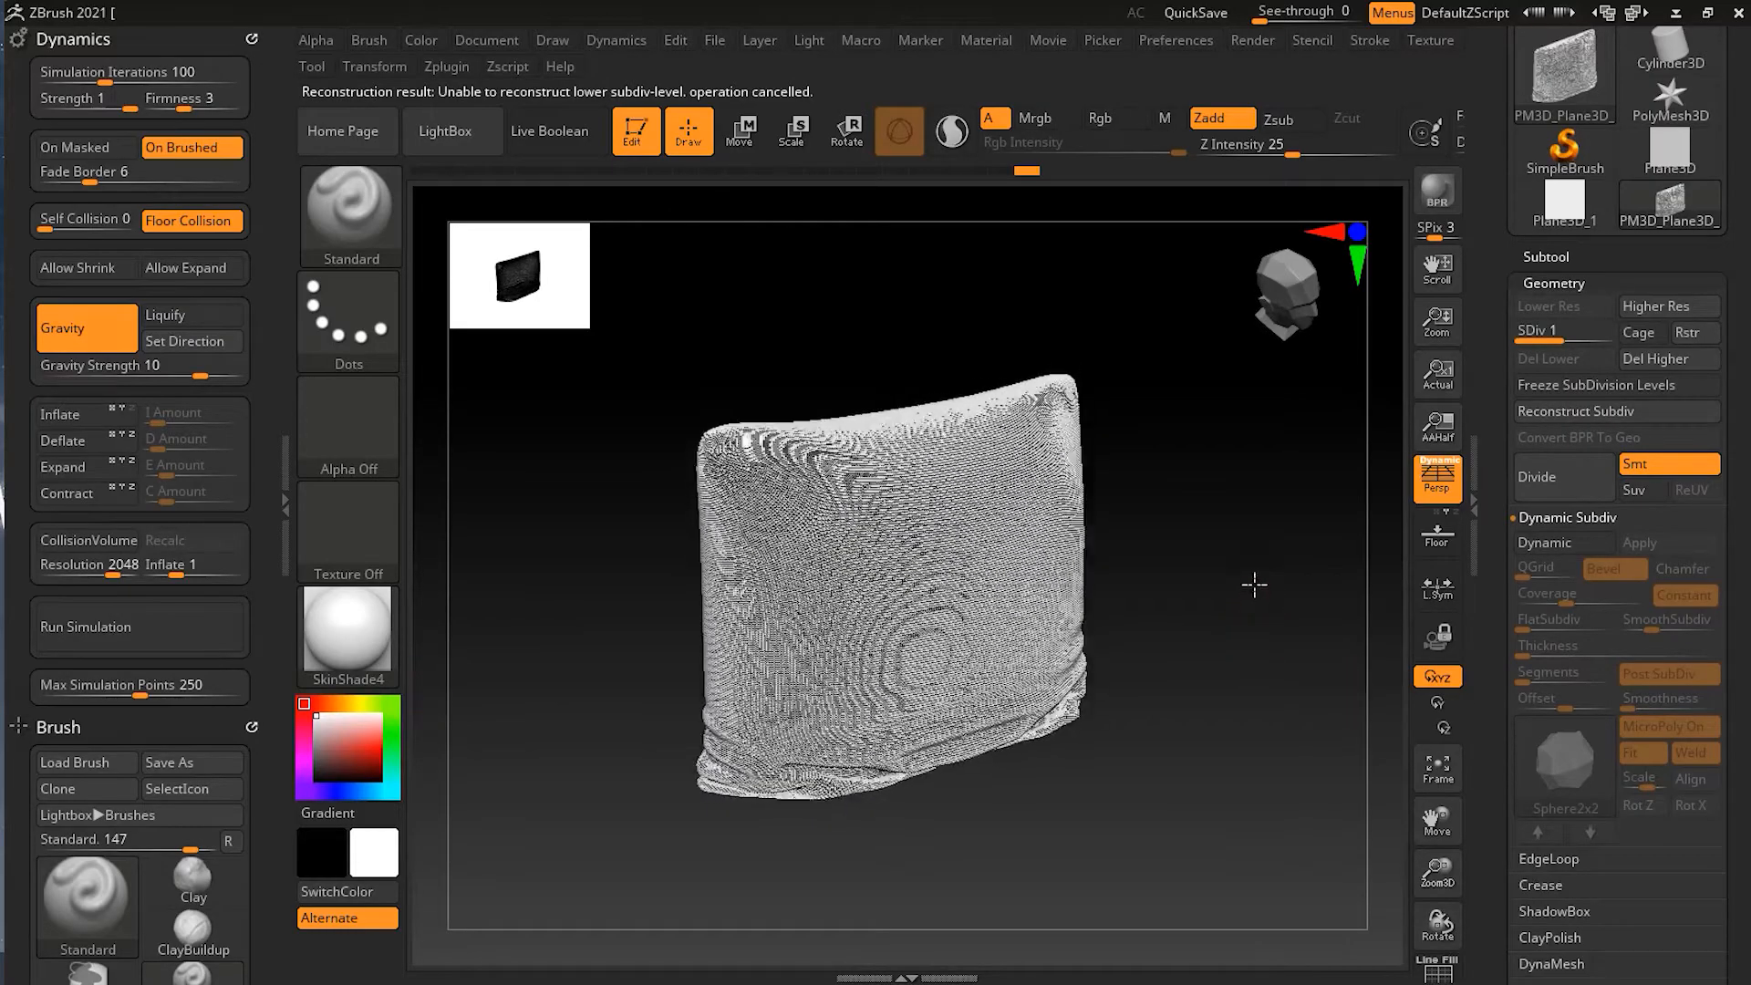
scroll(1262, 575, "up", 5)
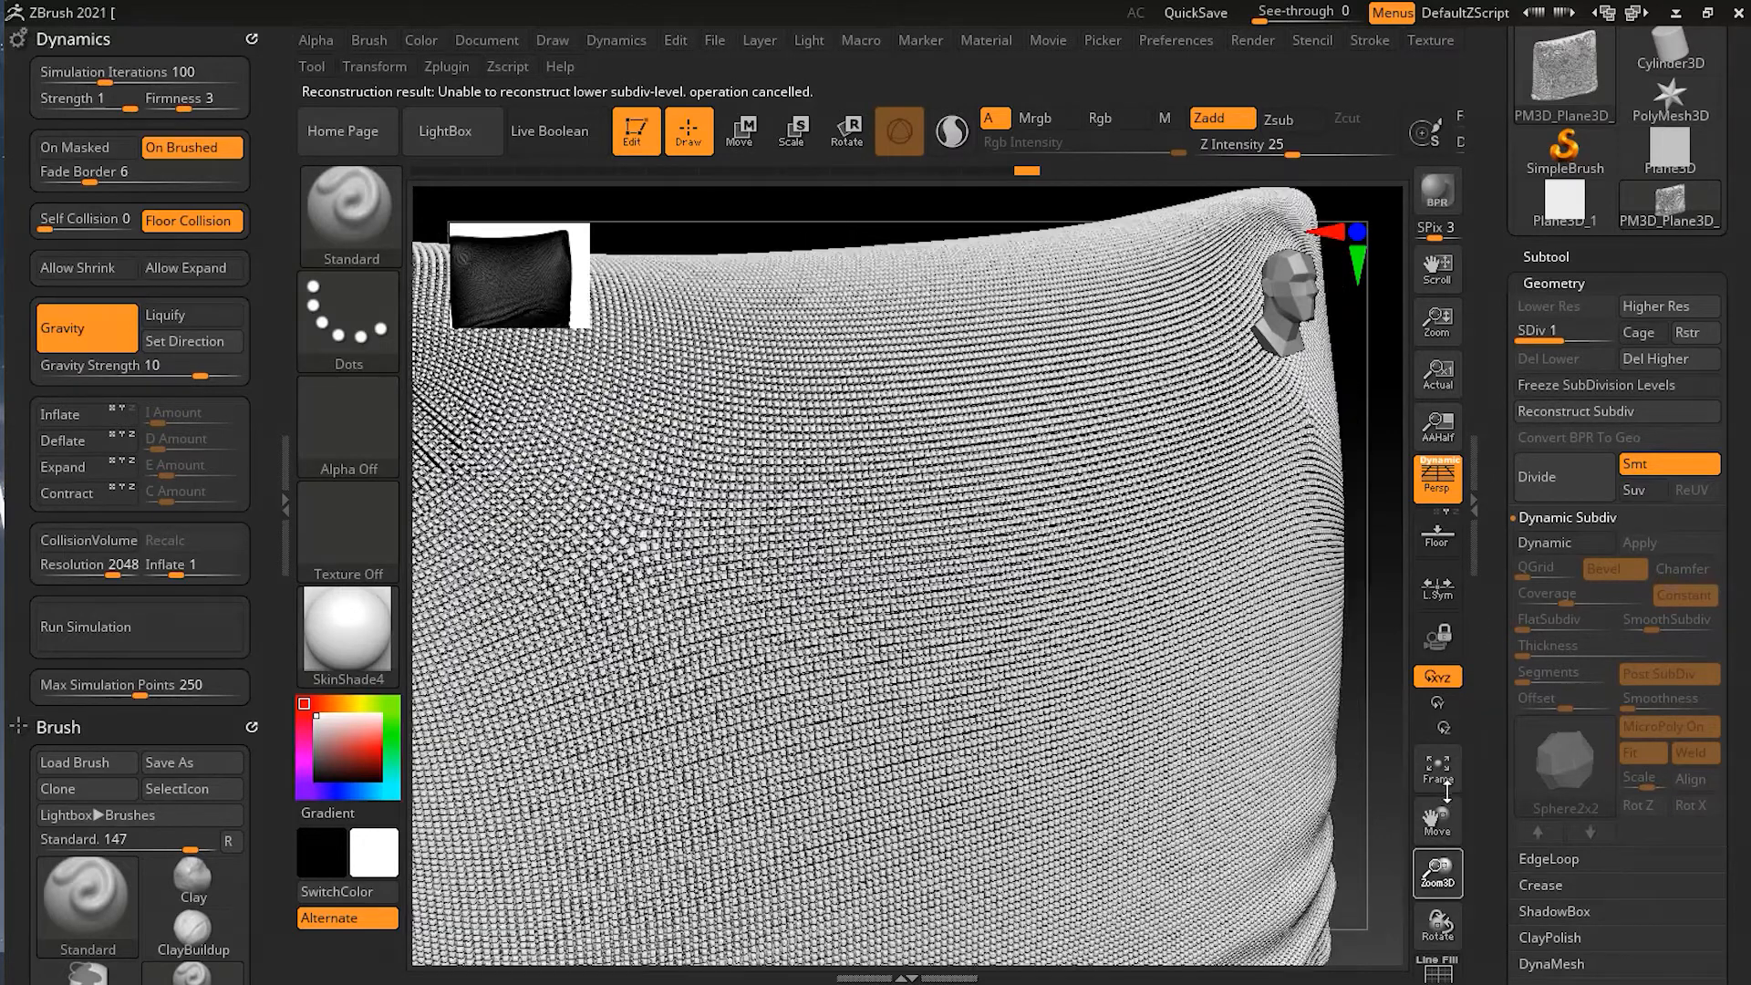
left_click(1438, 768)
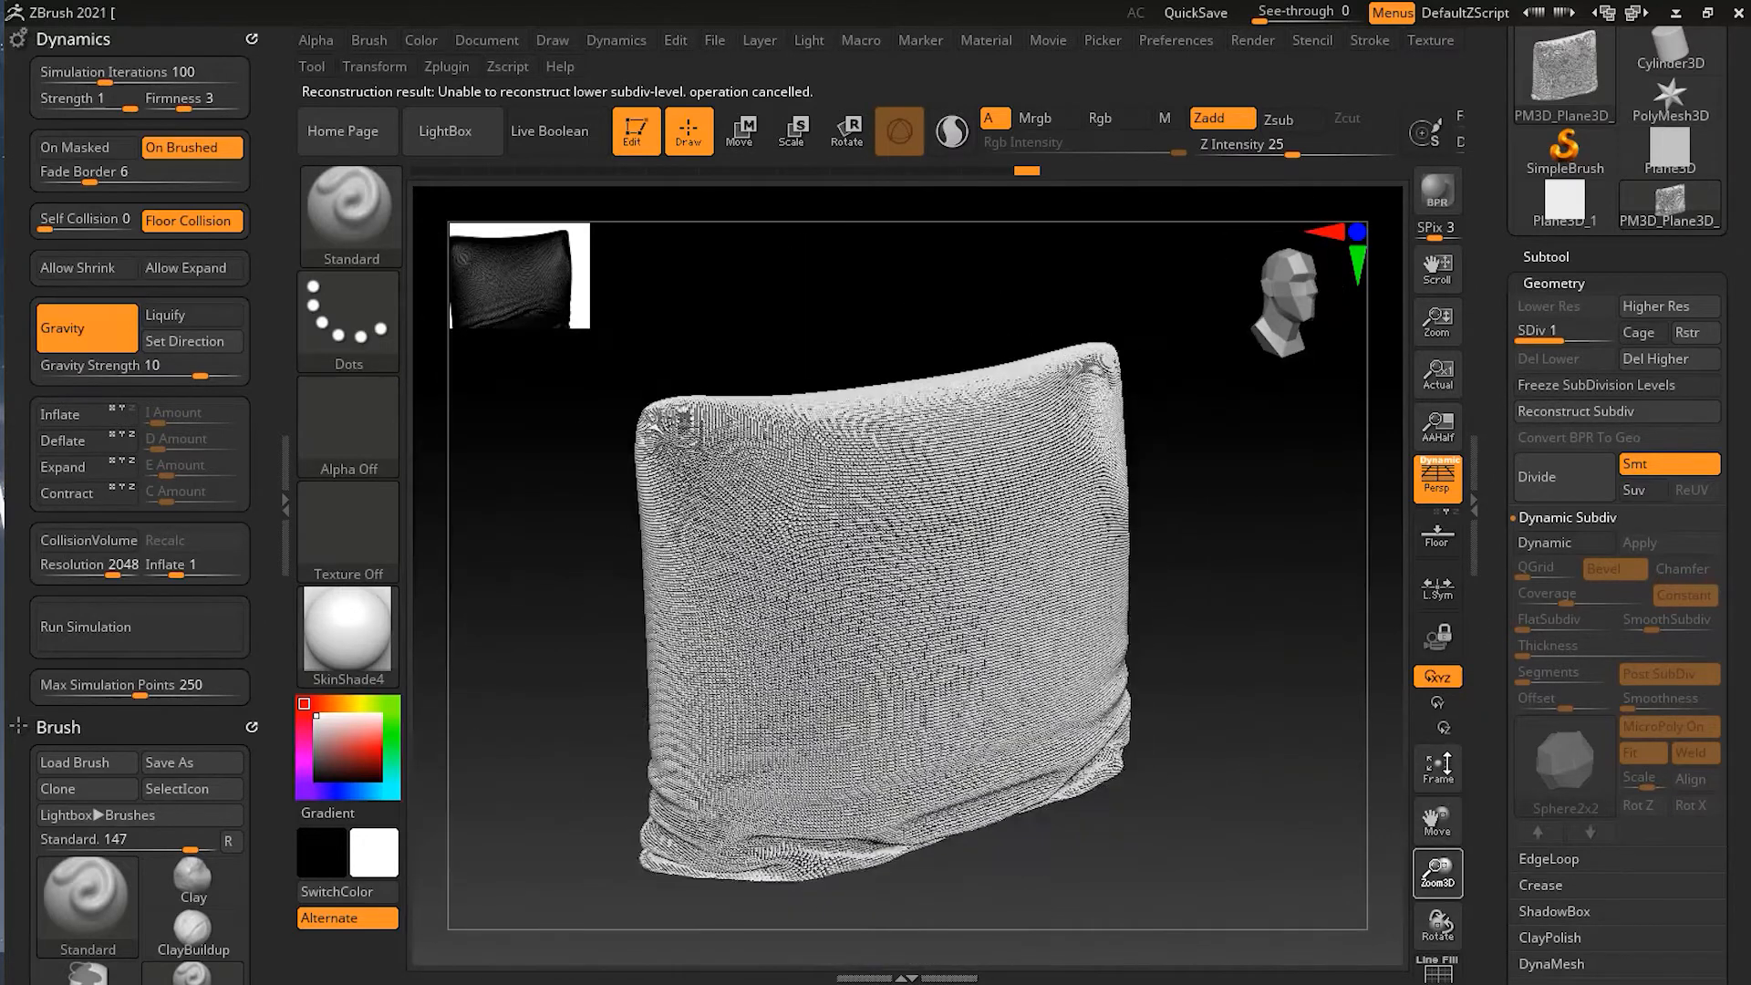
Try to run the gravity simulation on the applied pillow mesh.
left_click_drag(1249, 646, 491, 772)
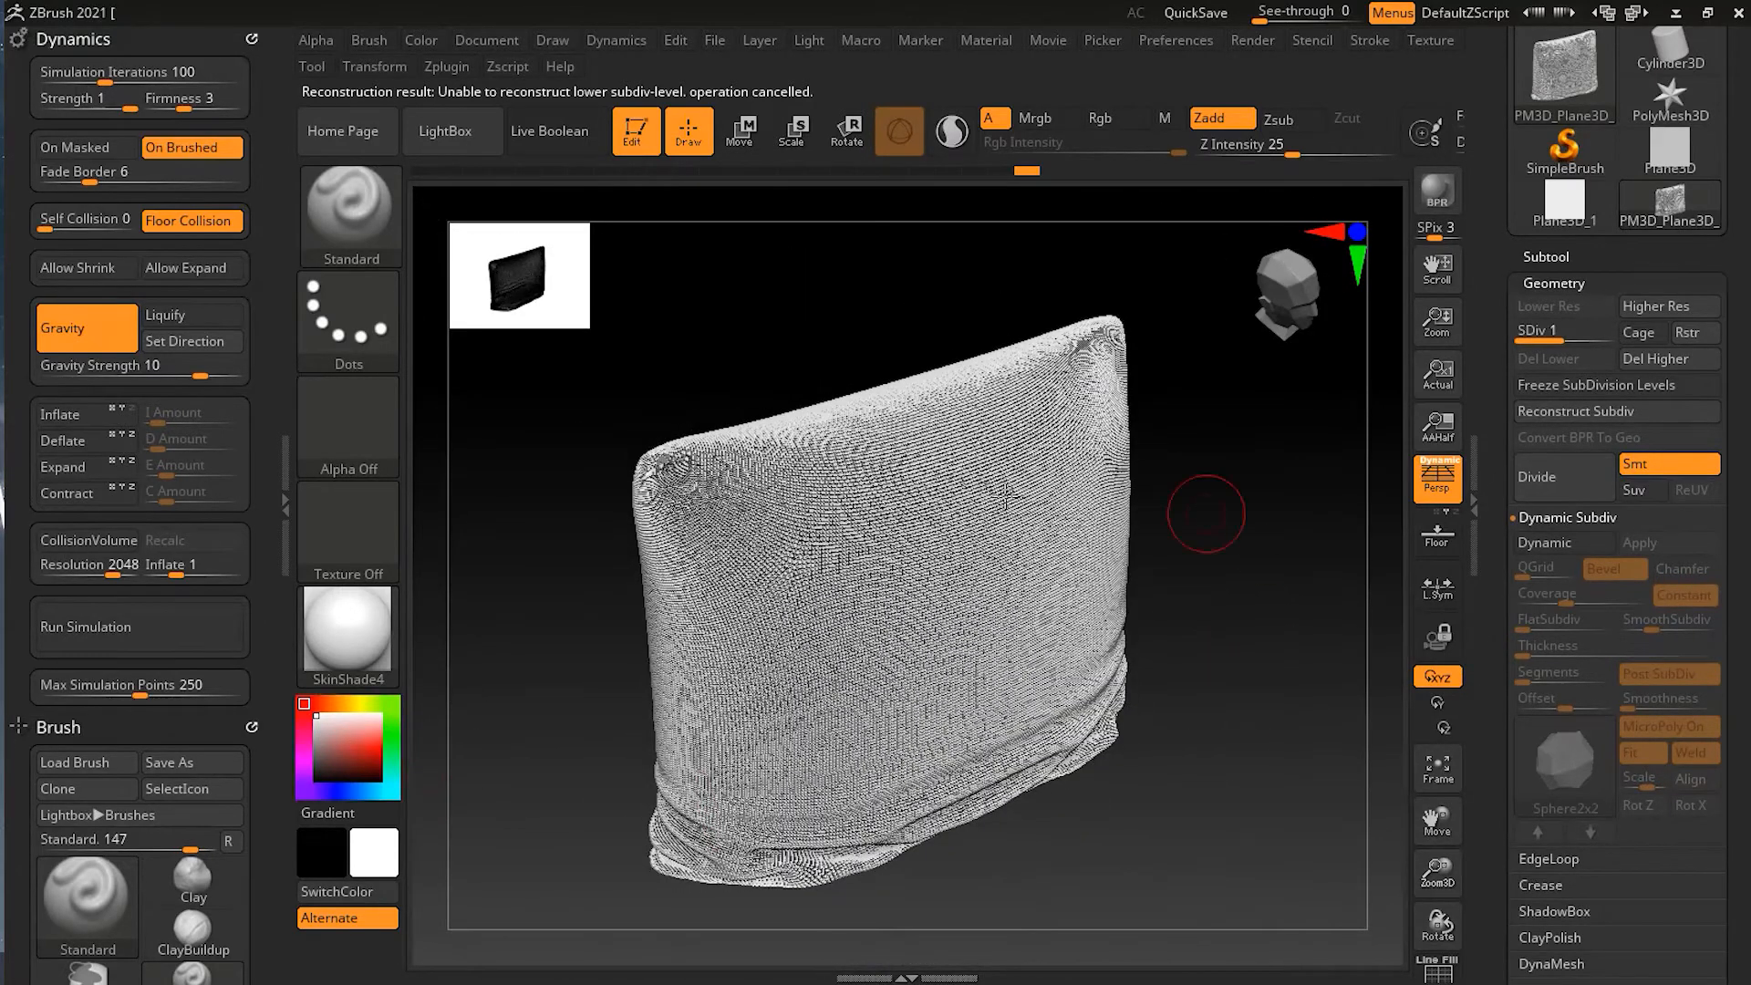
left_click(212, 632)
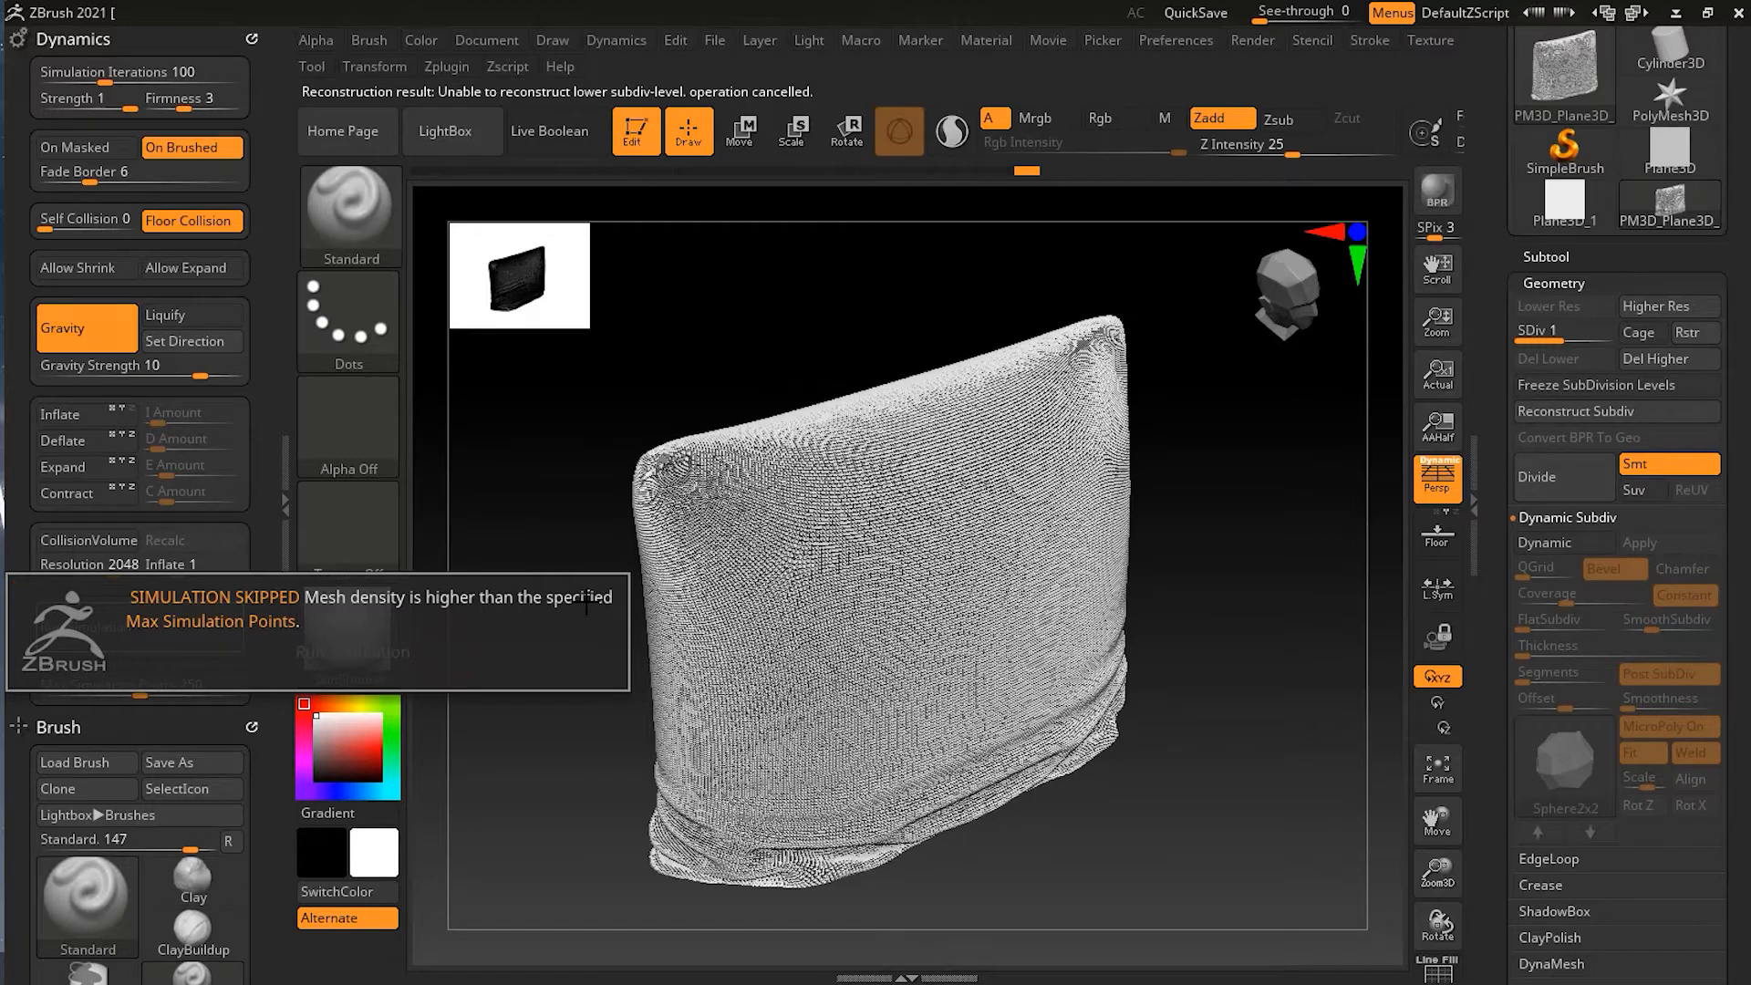
left_click(210, 627)
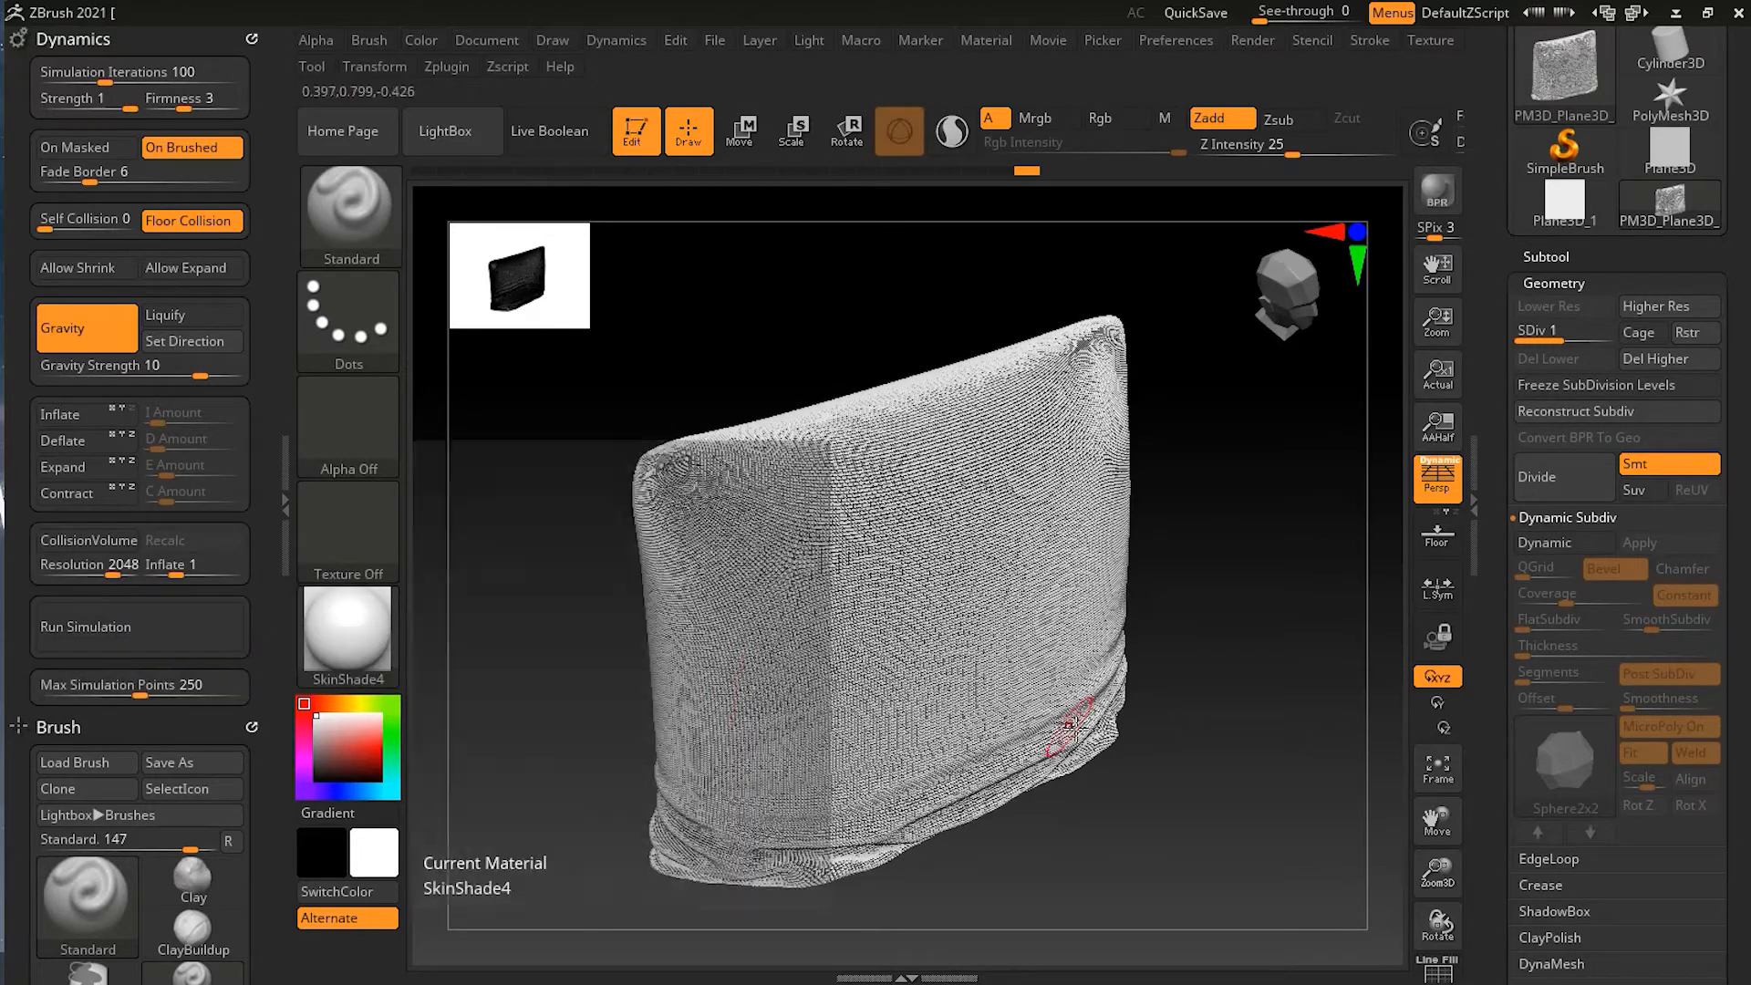
Switch to the flat Plane3D_1 tool and convert it to a PolyMesh3D.
left_click(1565, 201)
left_click_drag(1259, 717, 1313, 727)
scroll(1738, 489, "up", 3)
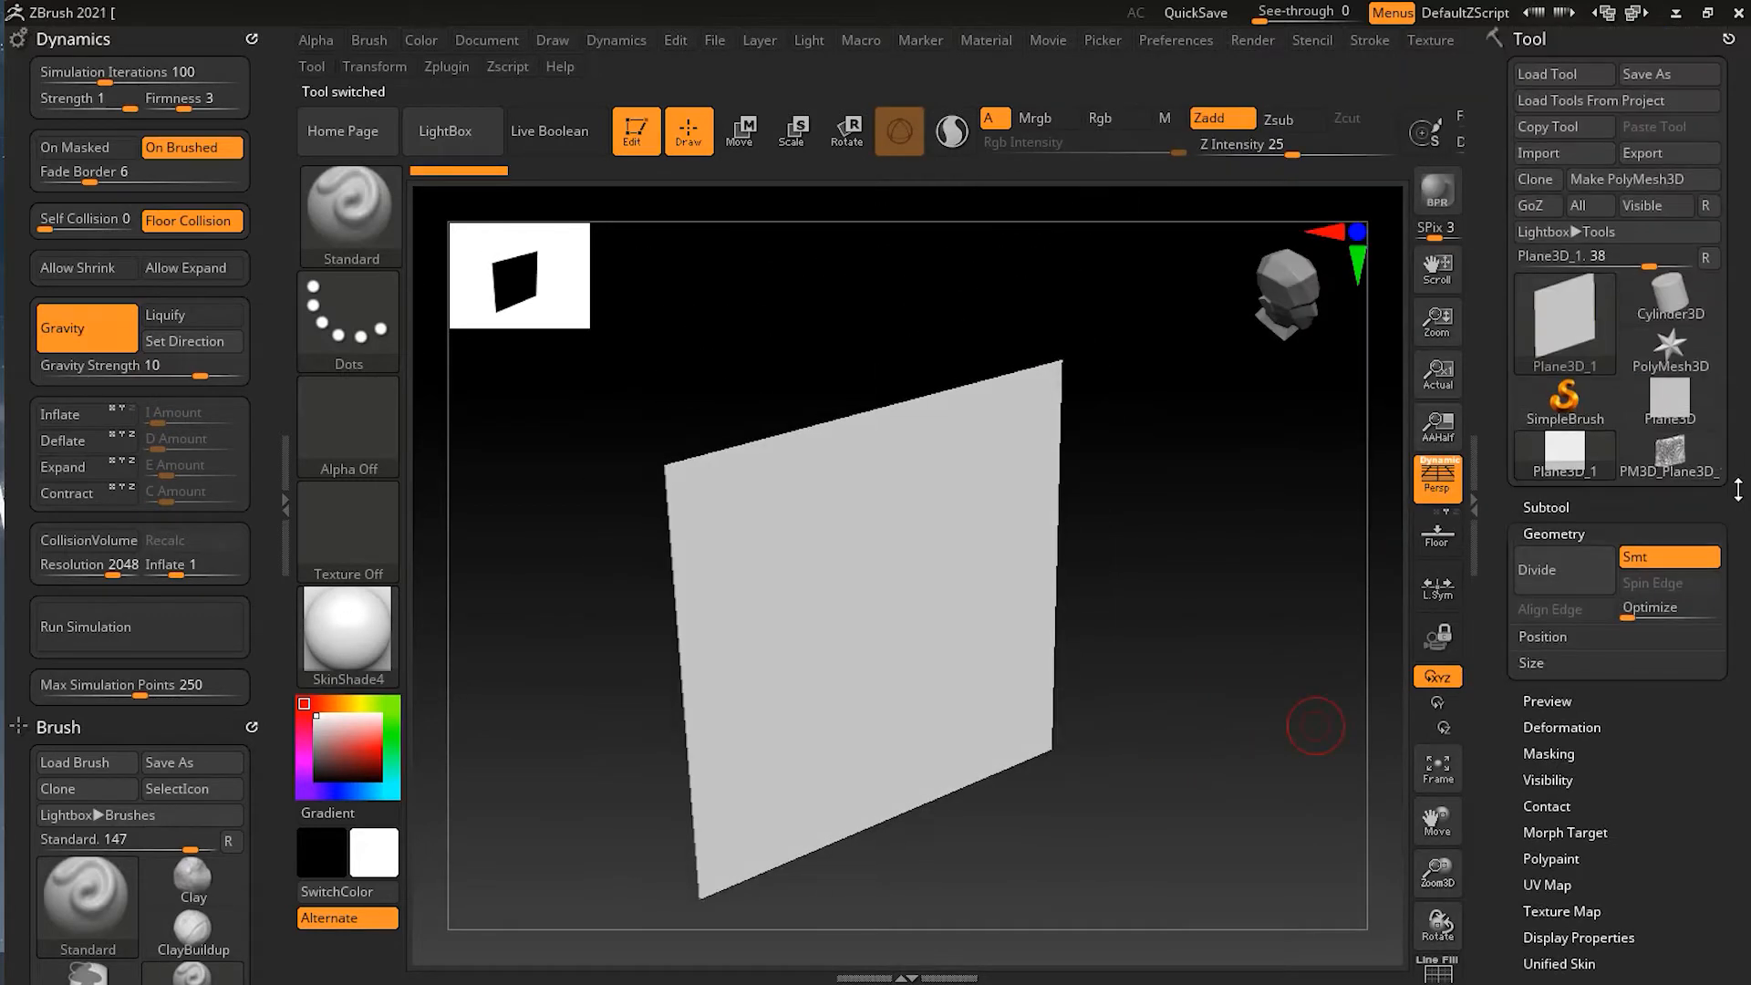
left_click(1667, 406)
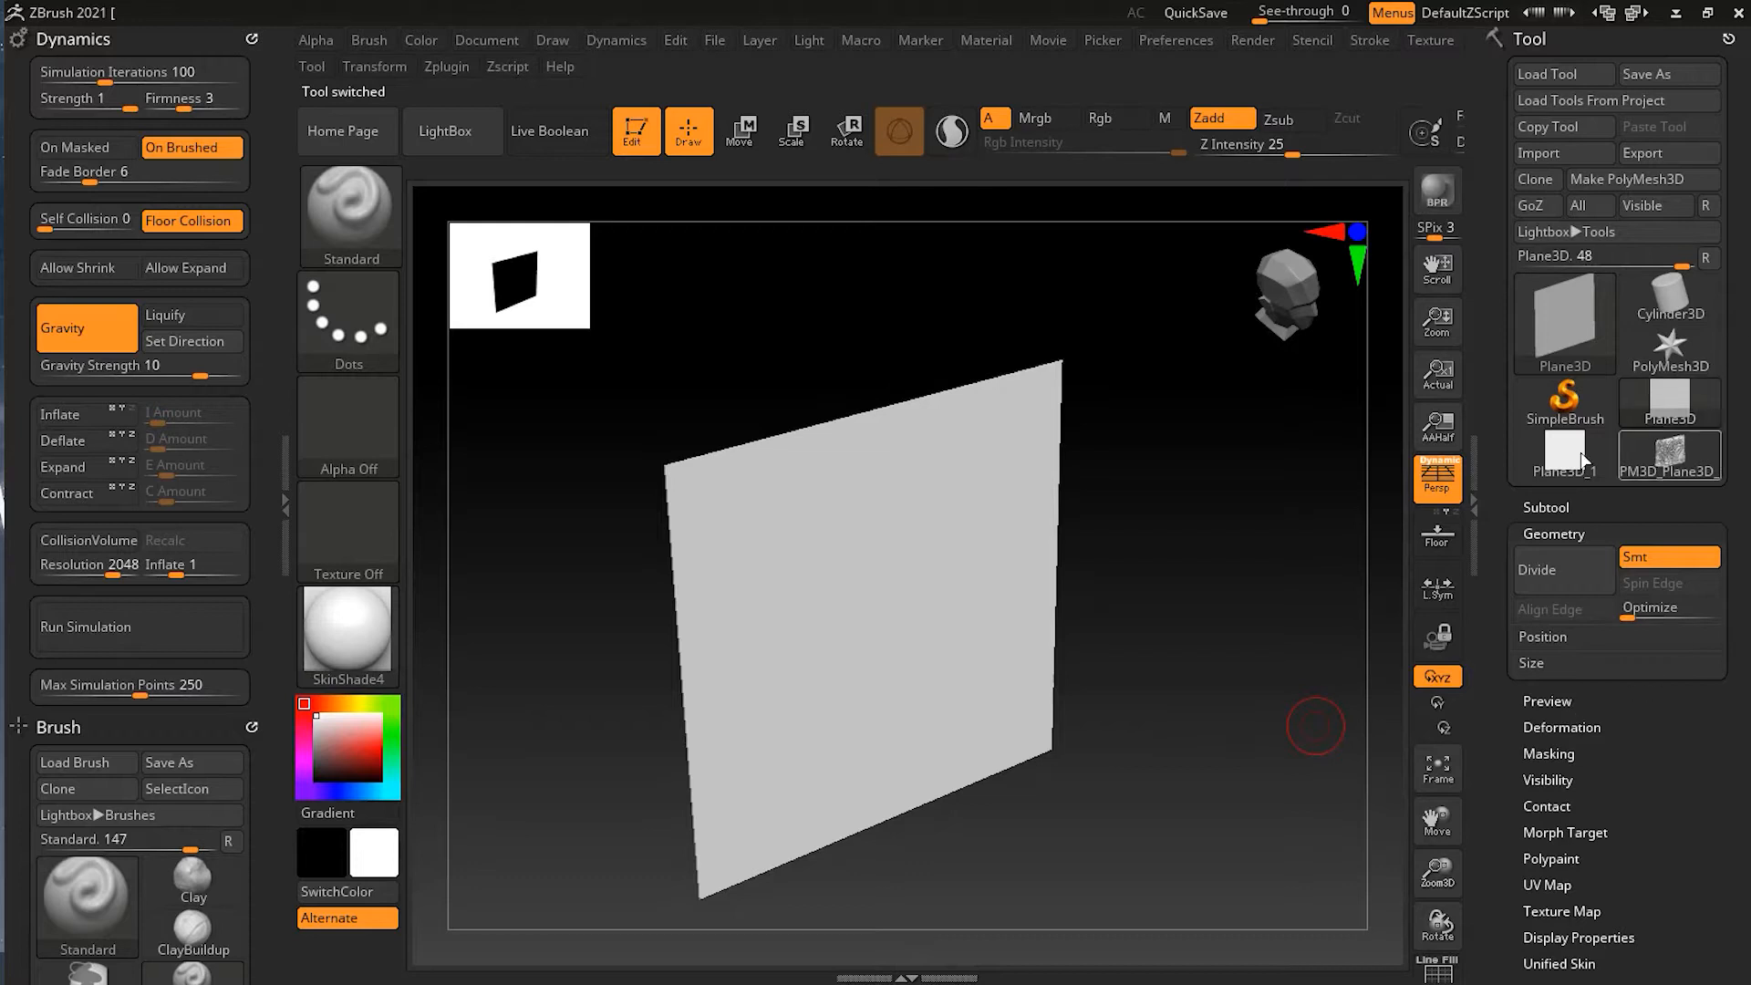
left_click(1562, 325)
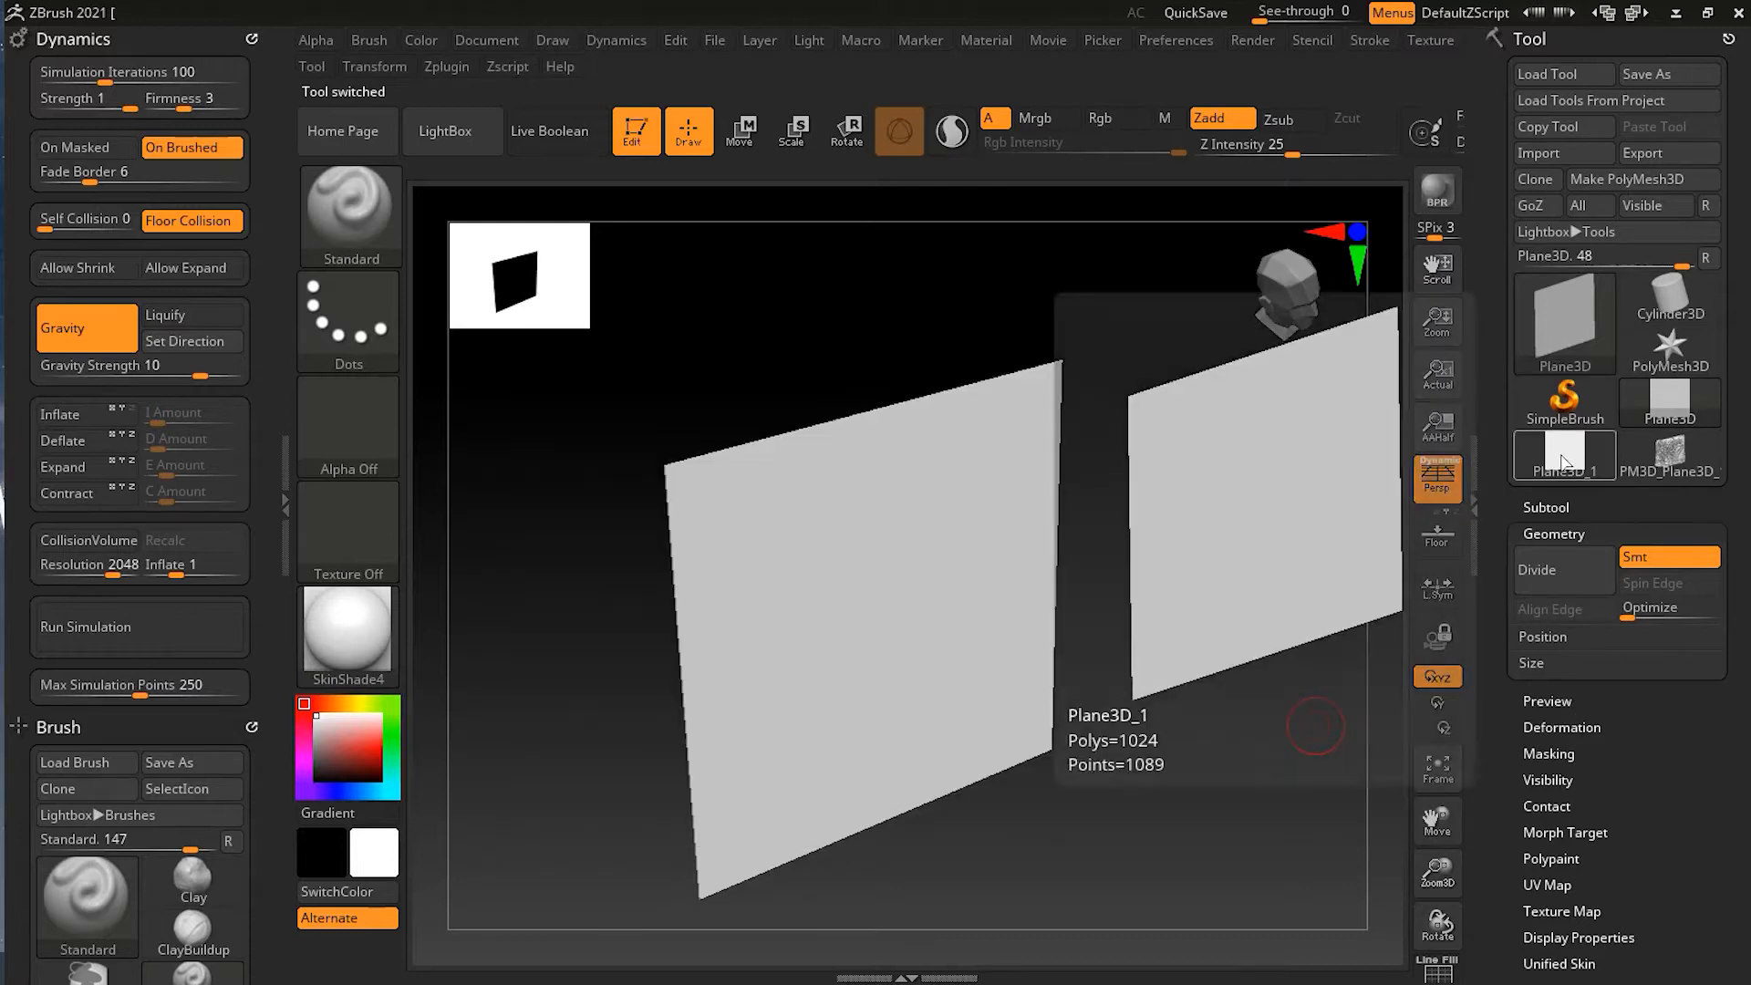
left_click(1569, 460)
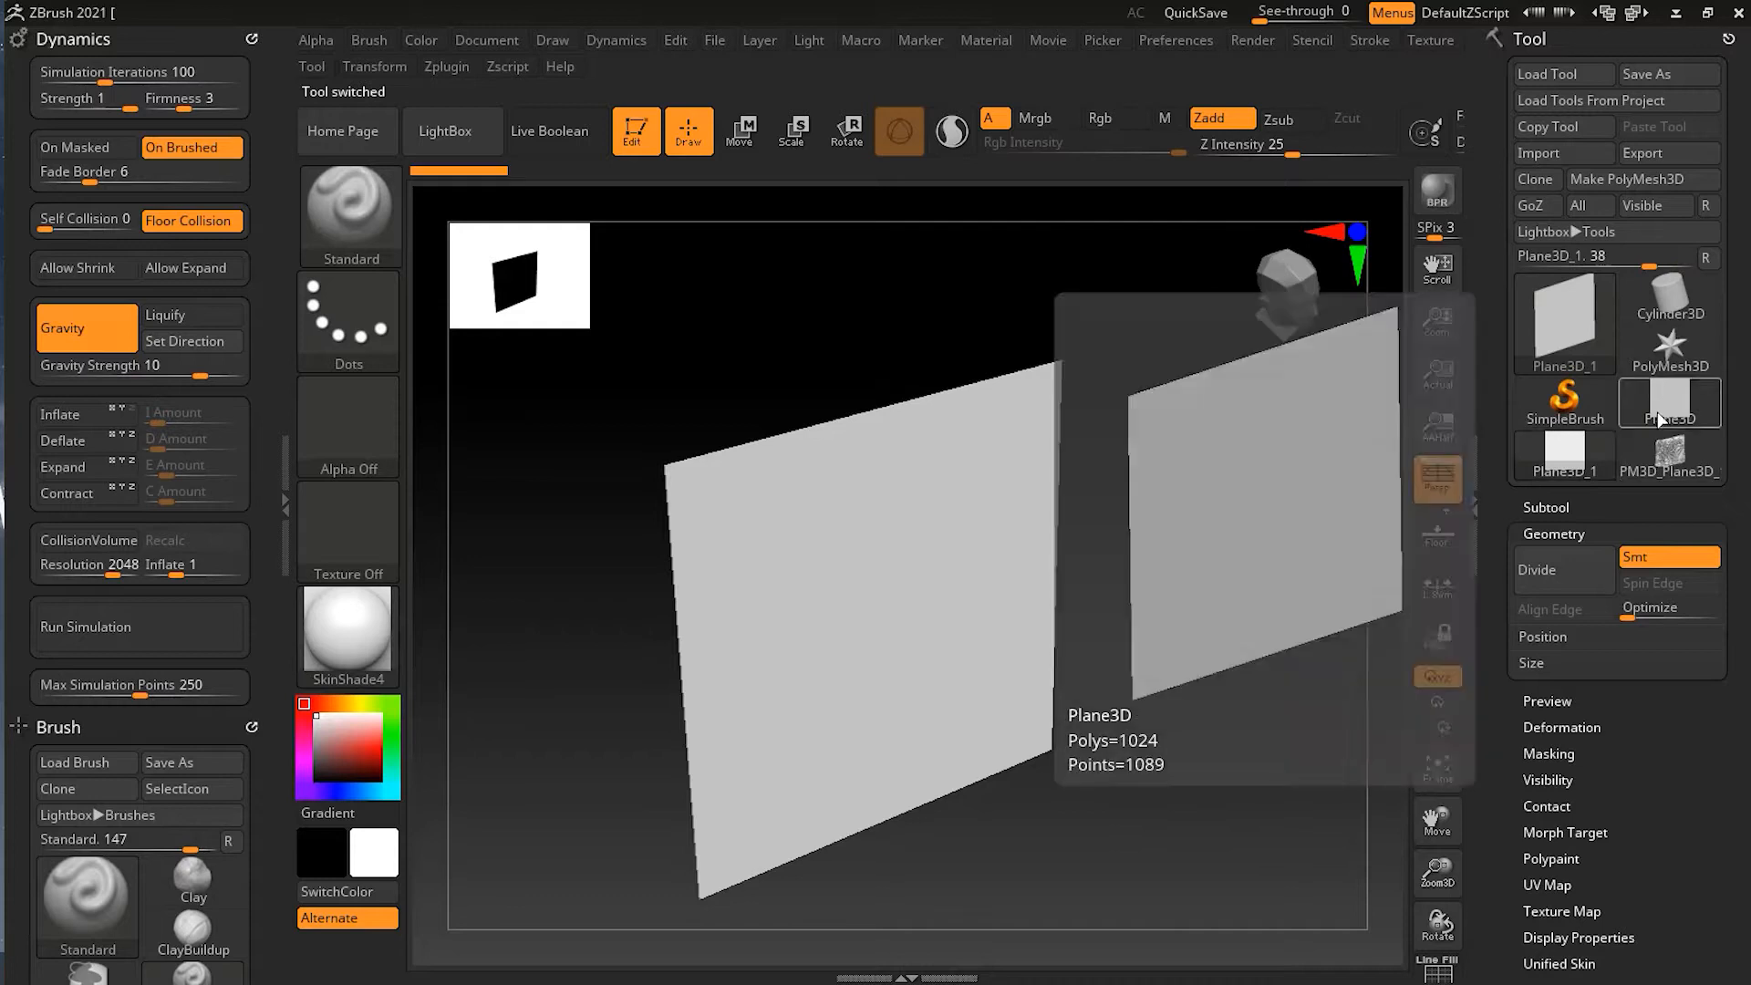
mouse_move(1660, 408)
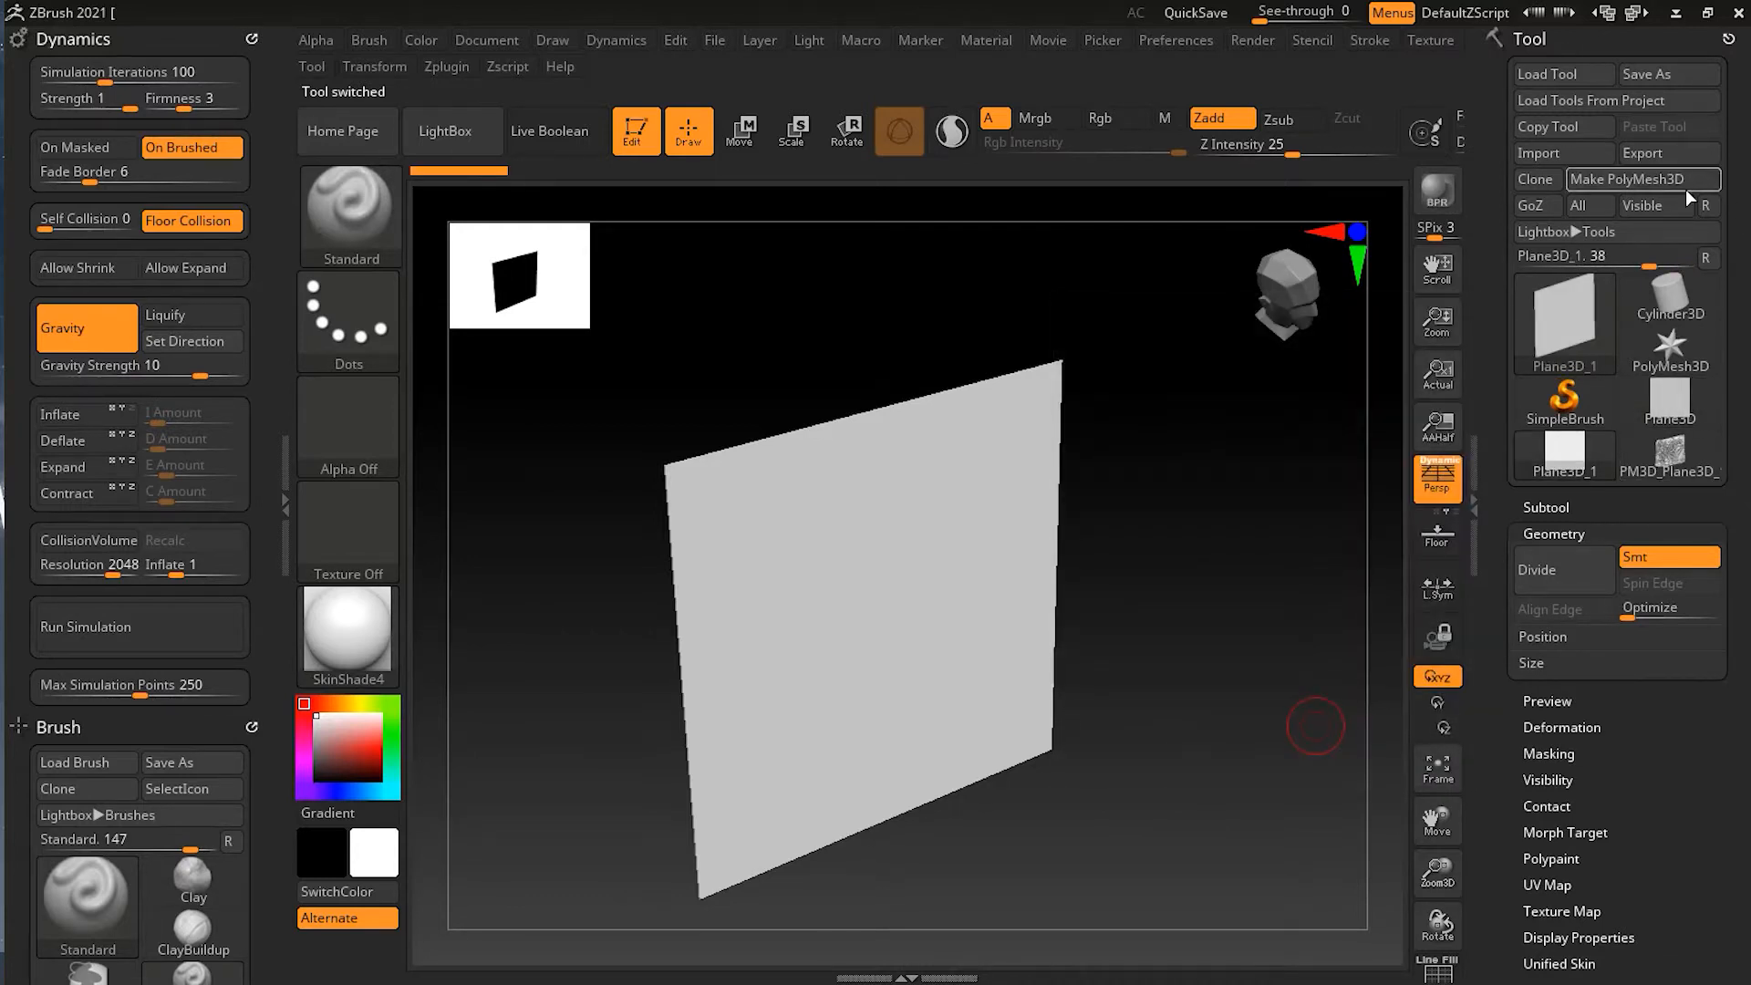
left_click(1685, 189)
left_click_drag(1243, 688, 1412, 816)
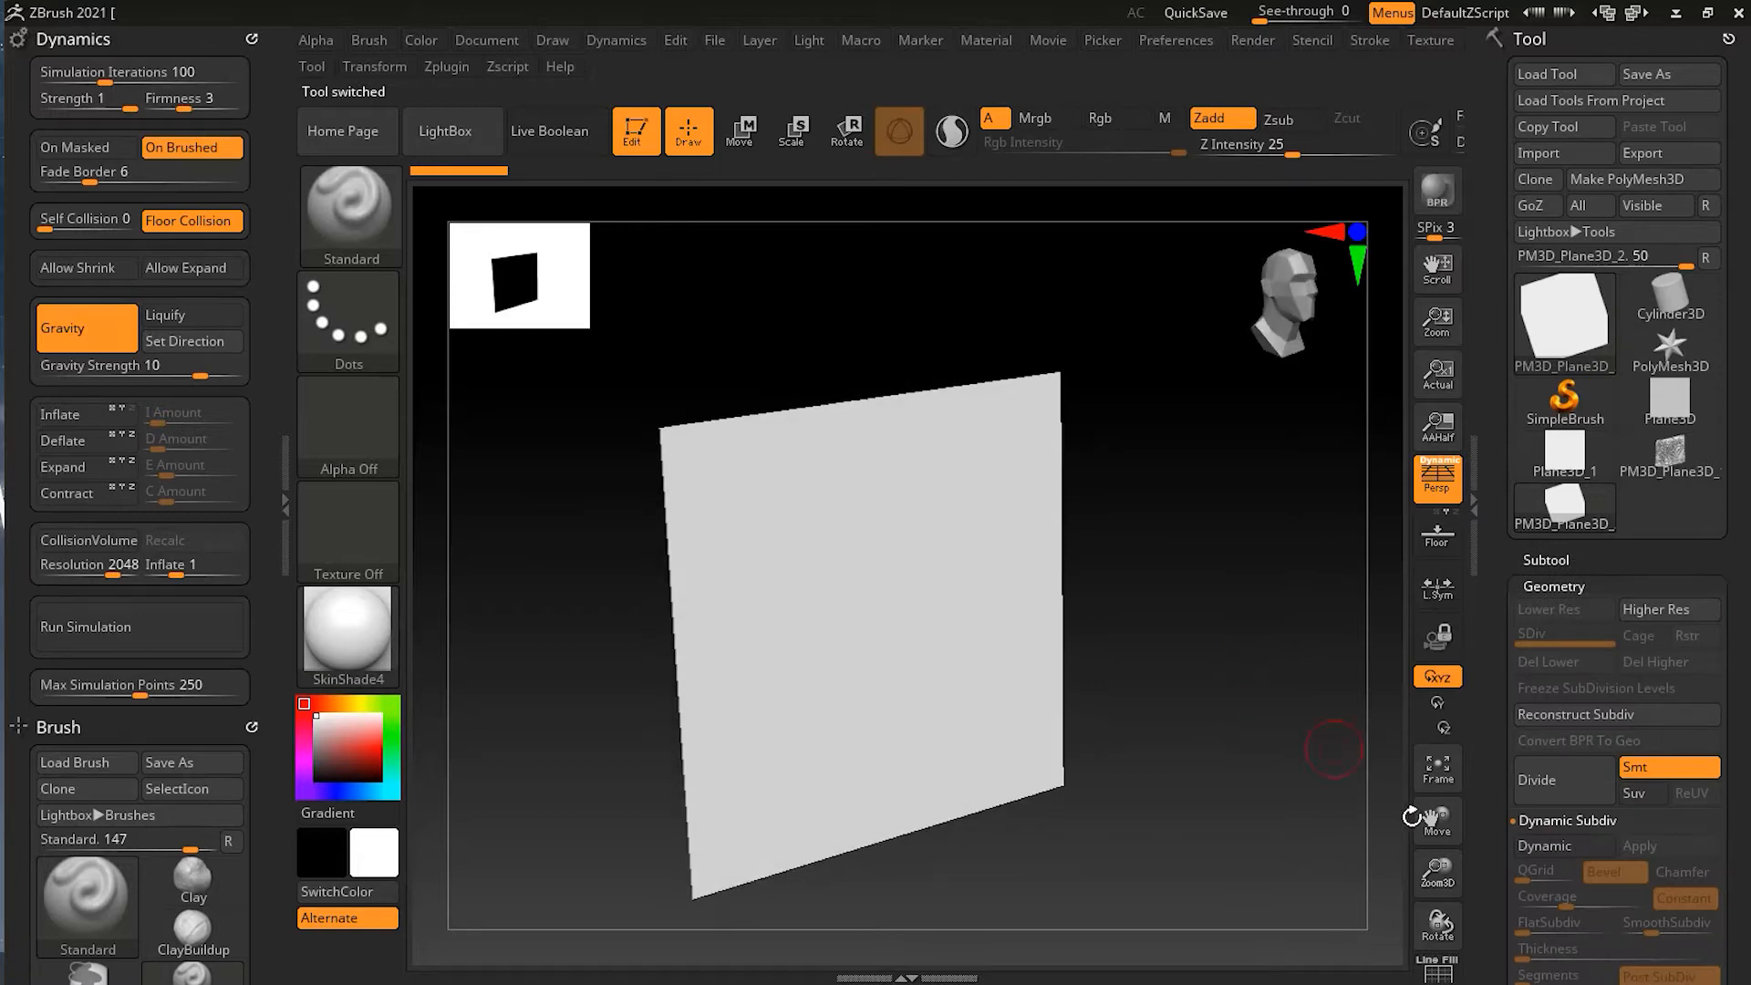
left_click(1437, 968)
left_click(1436, 968)
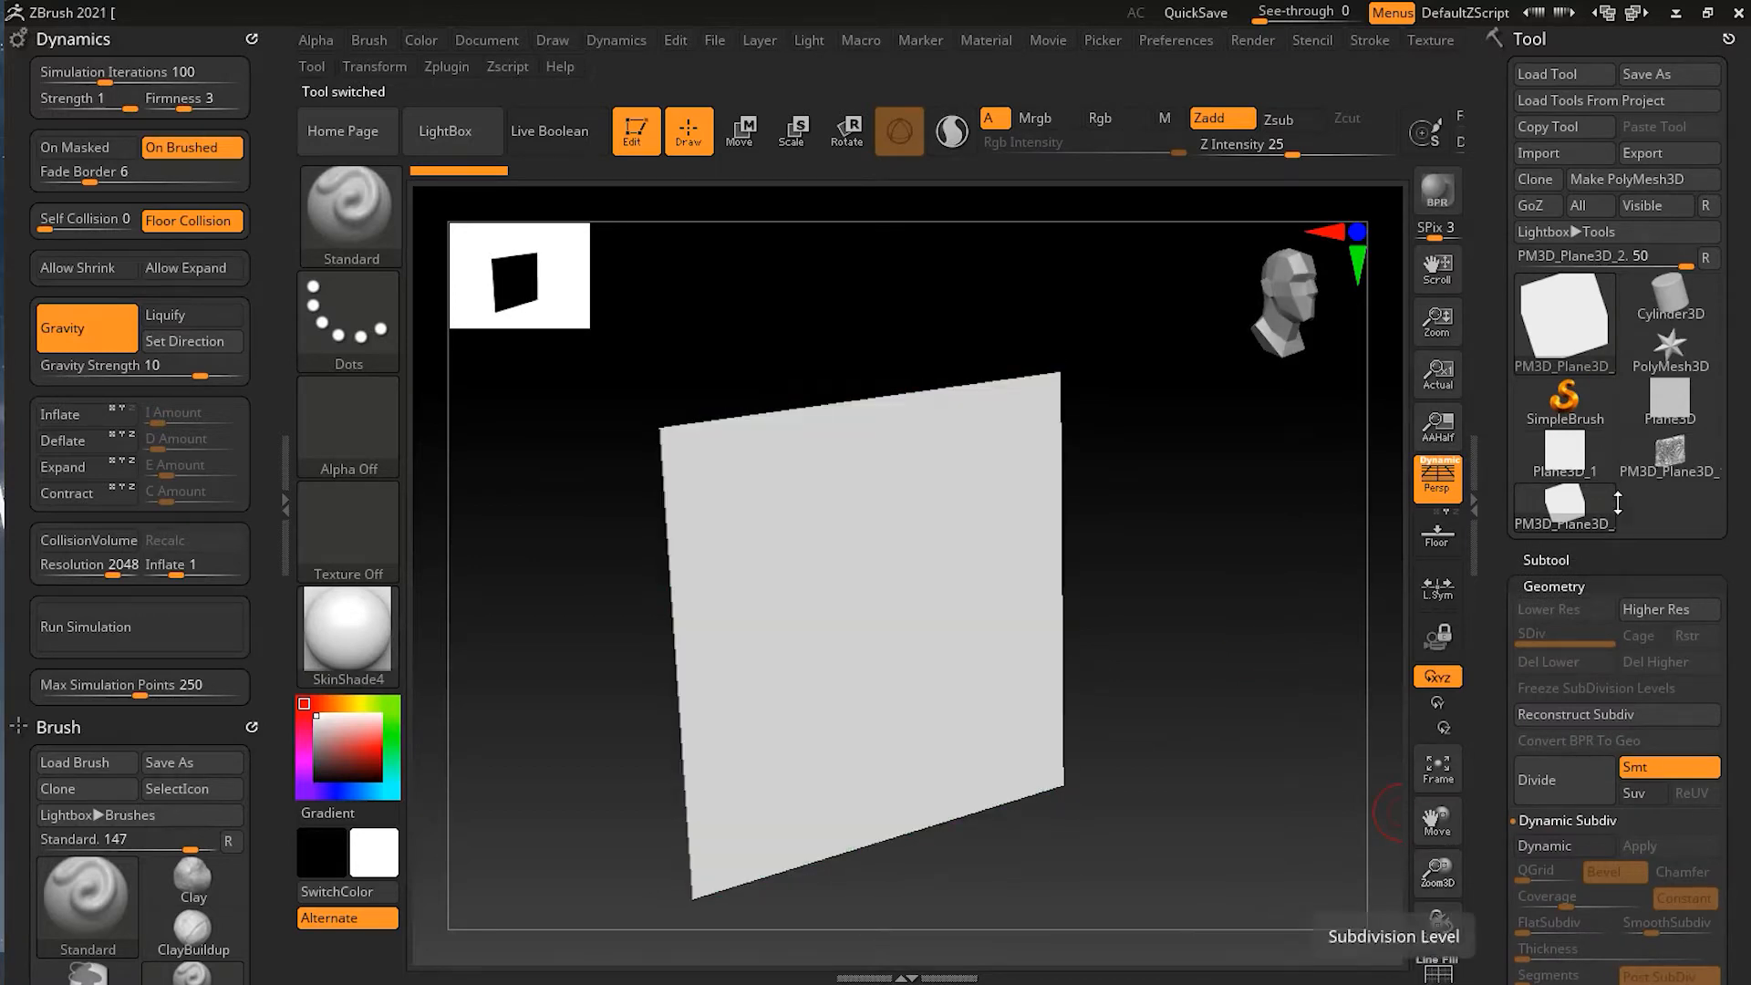
Reduce Plane3D_1 to an 8 by 8 polygon grid with the polyframe shown and convert it to a PolyMesh3D.
left_click(1564, 451)
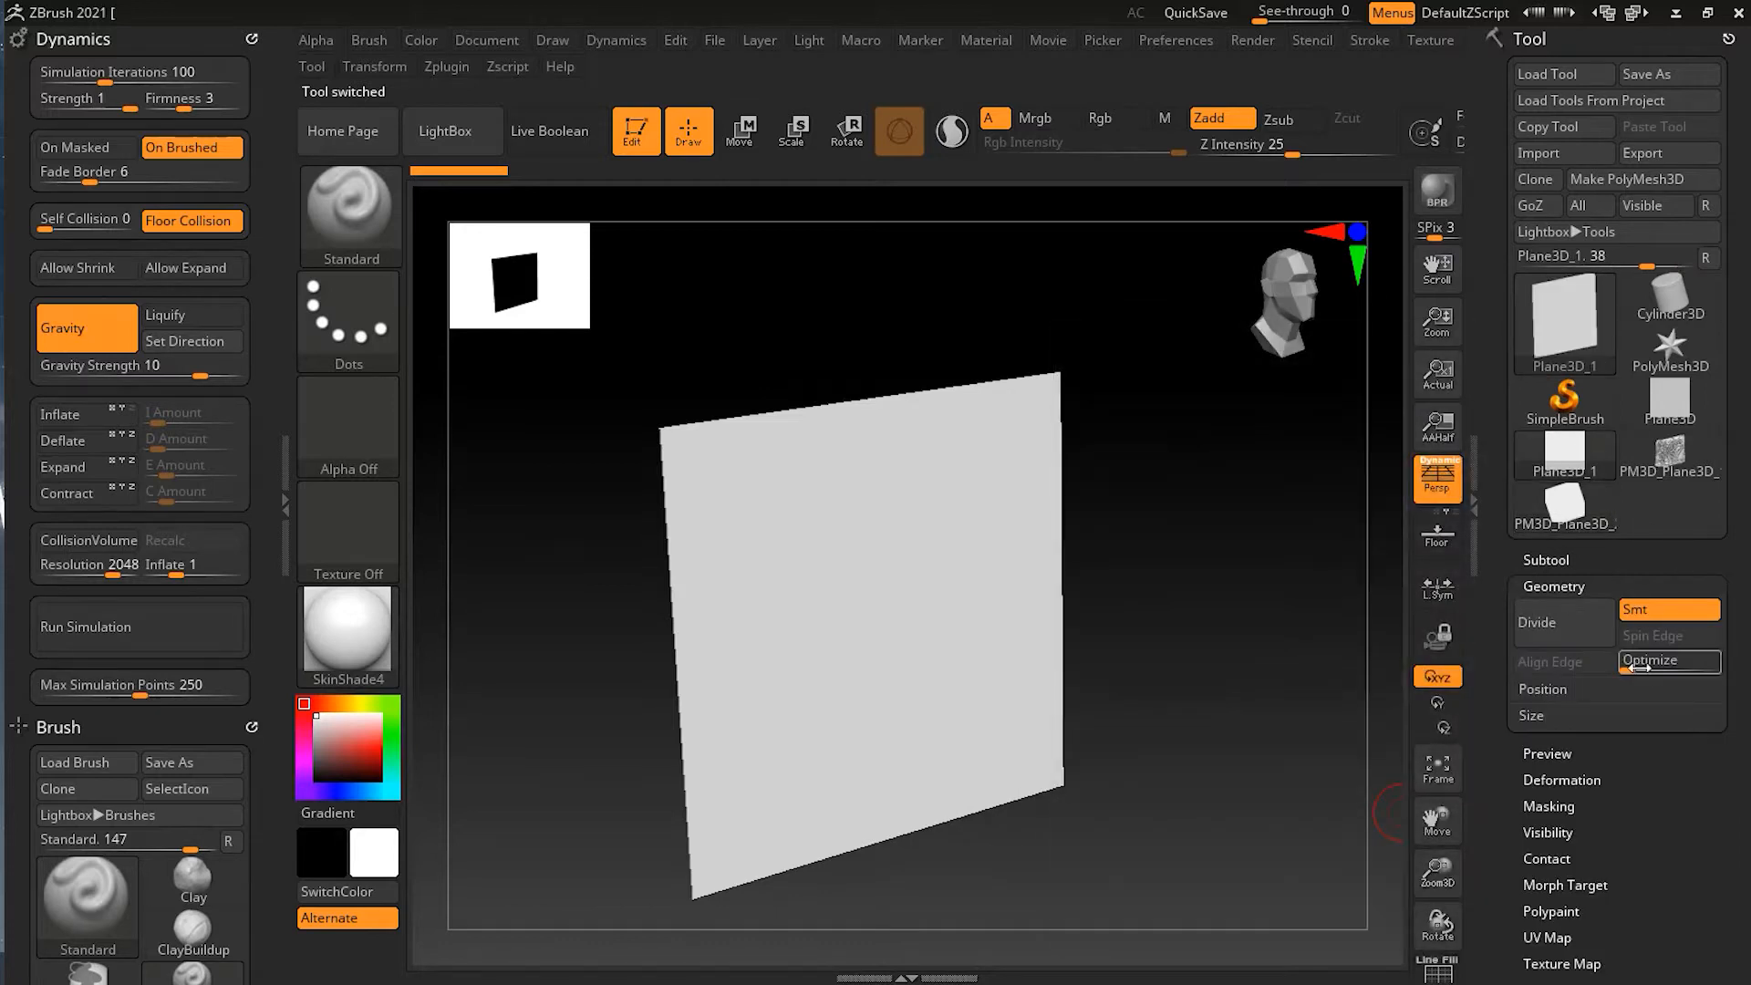
left_click(1439, 971)
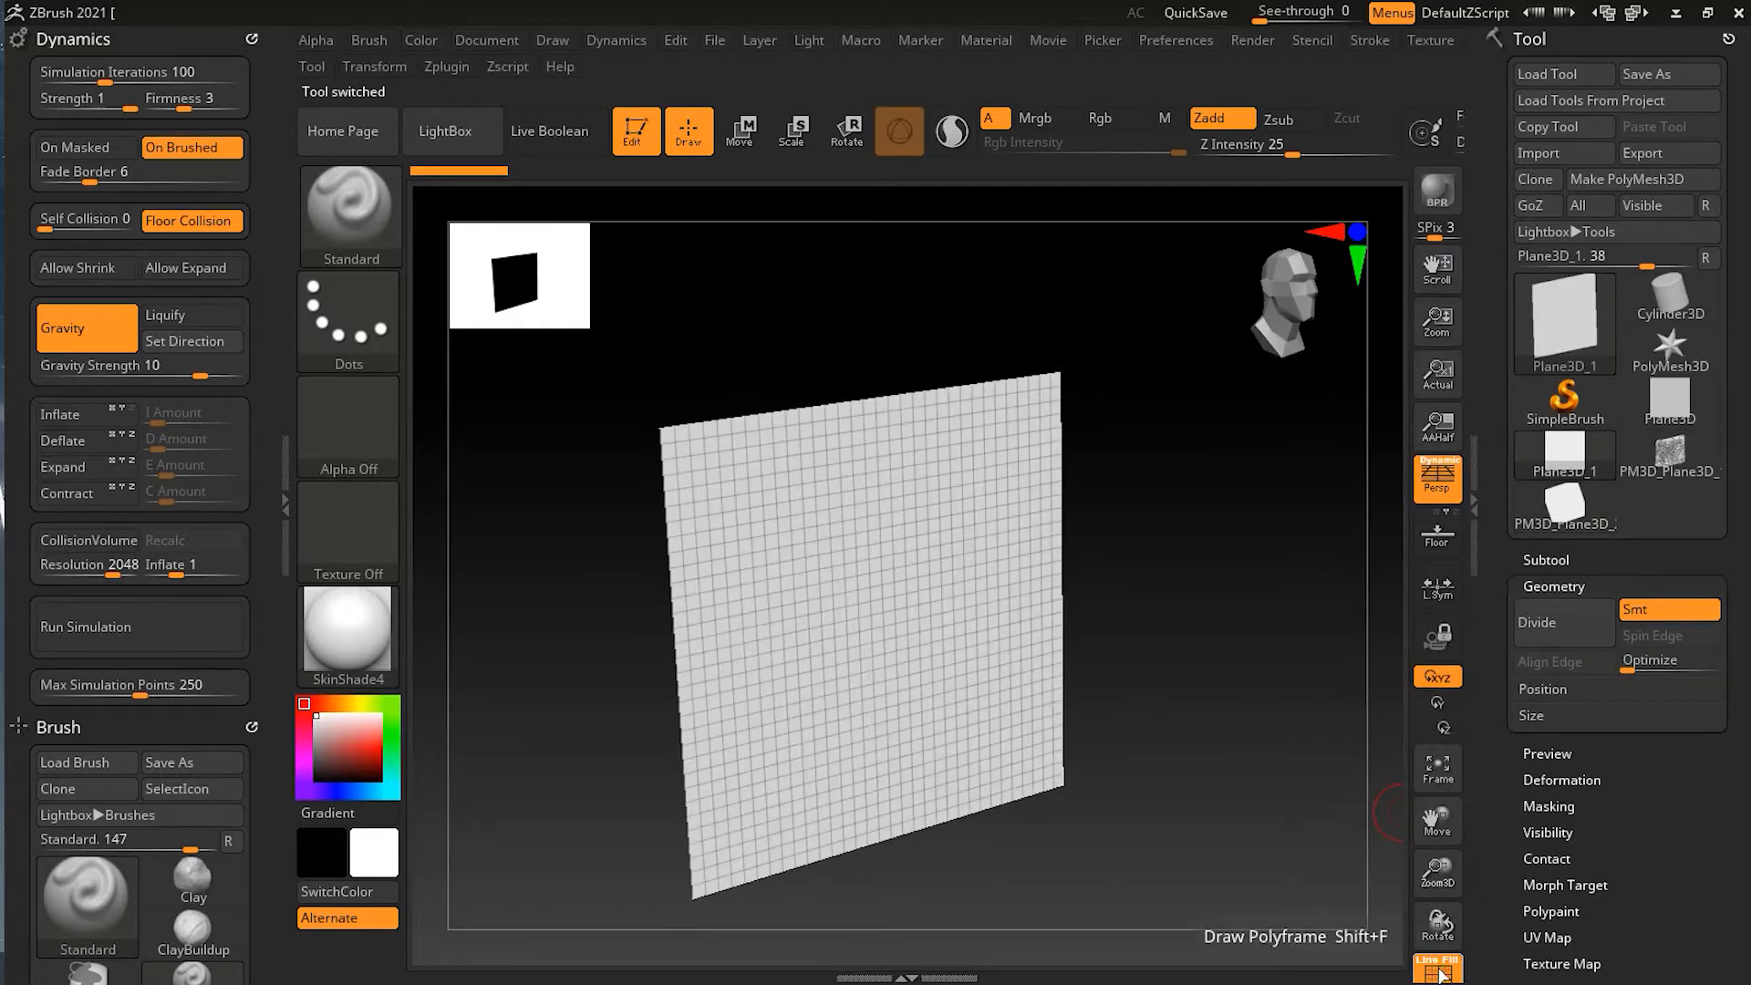
left_click(1653, 662)
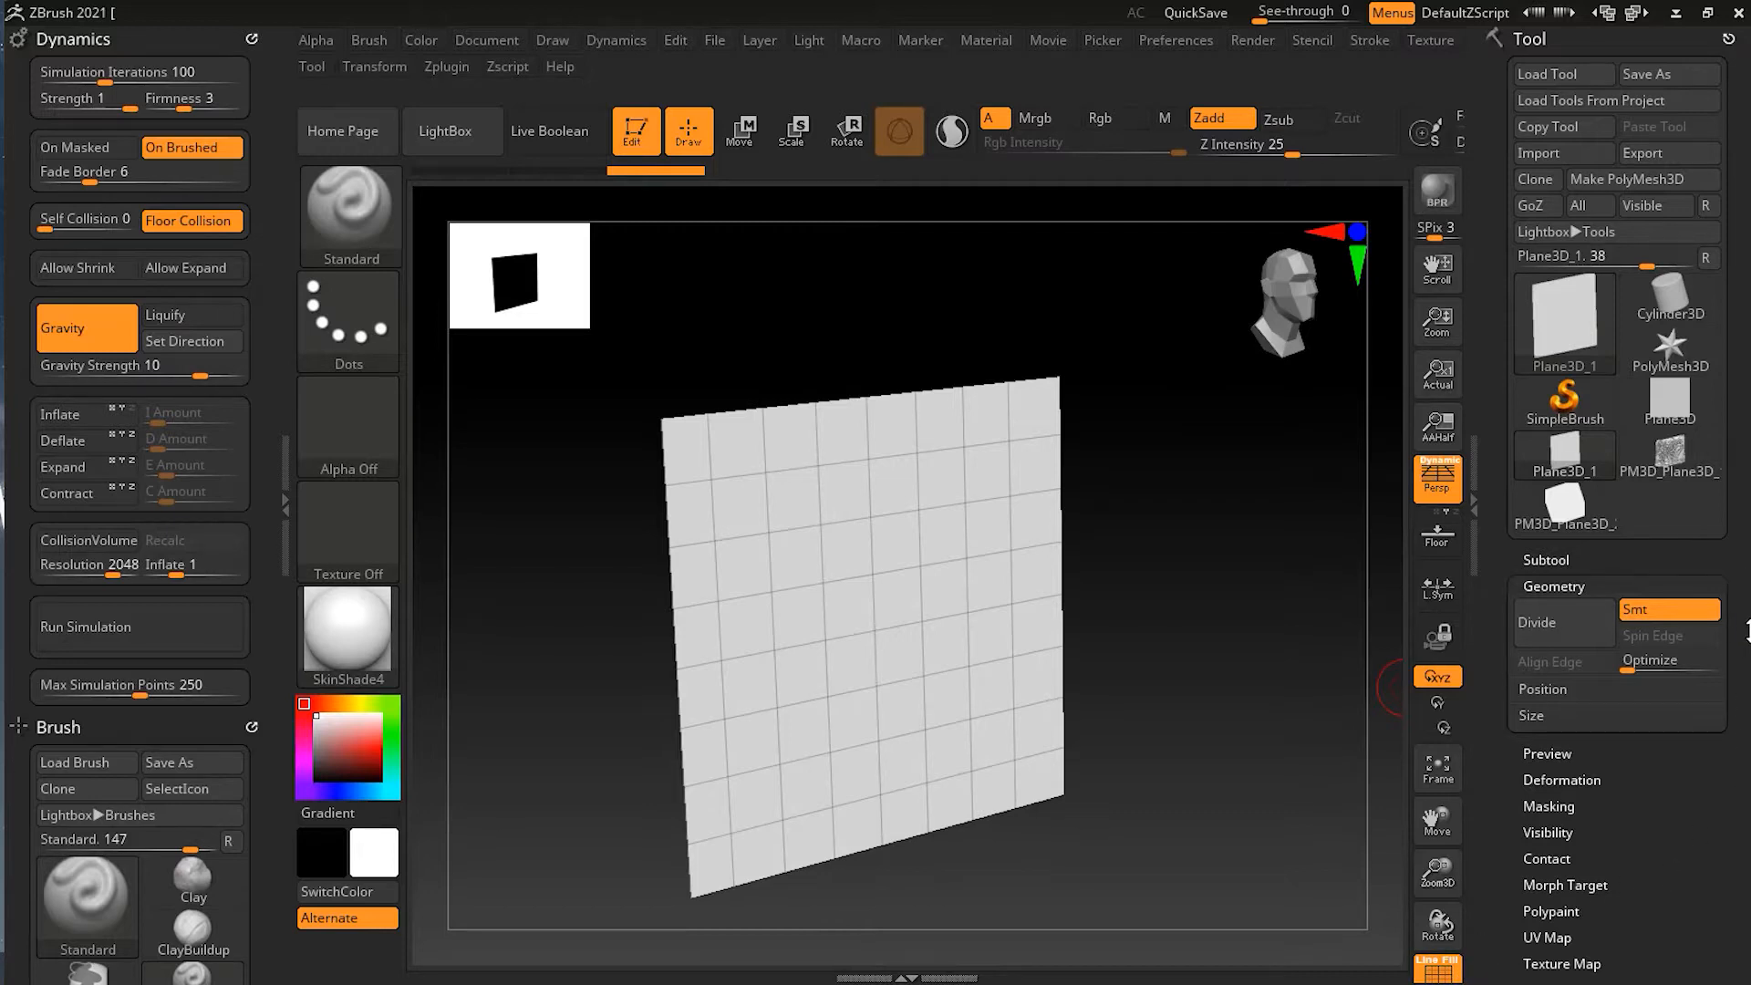
left_click(1647, 173)
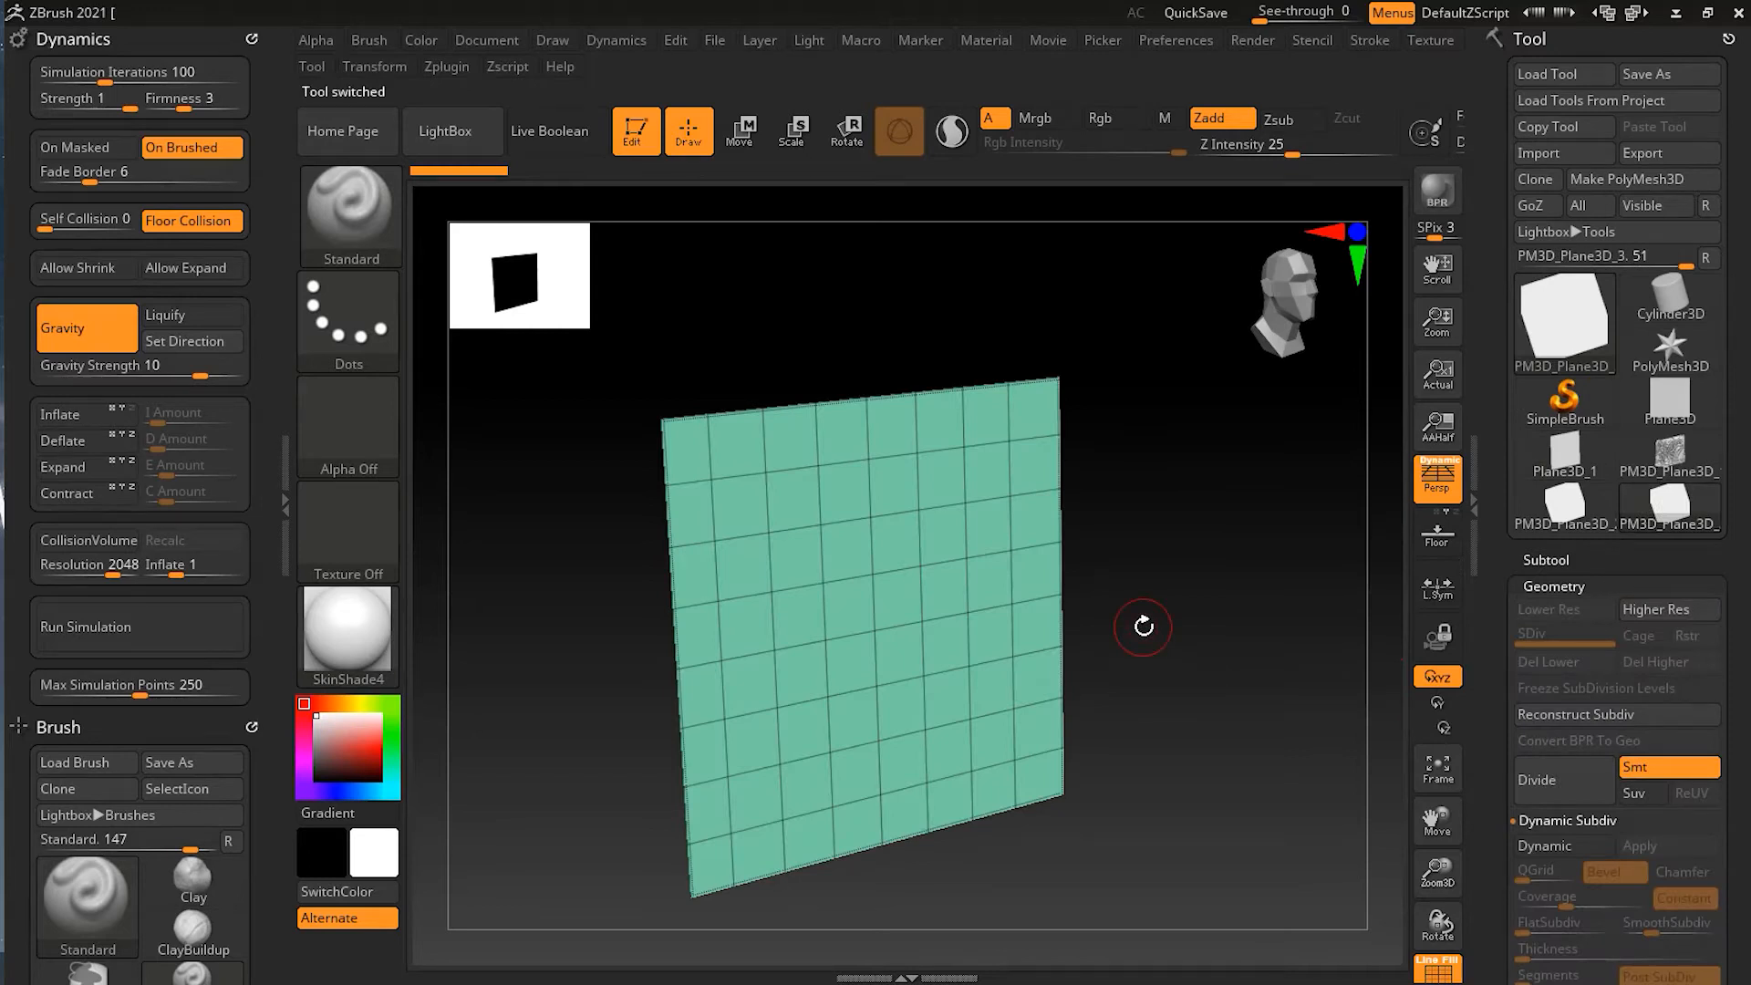
Rotate the polymesh plane so it lies flat horizontally, and return to Draw mode.
key("r")
left_click_drag(932, 680, 932, 486)
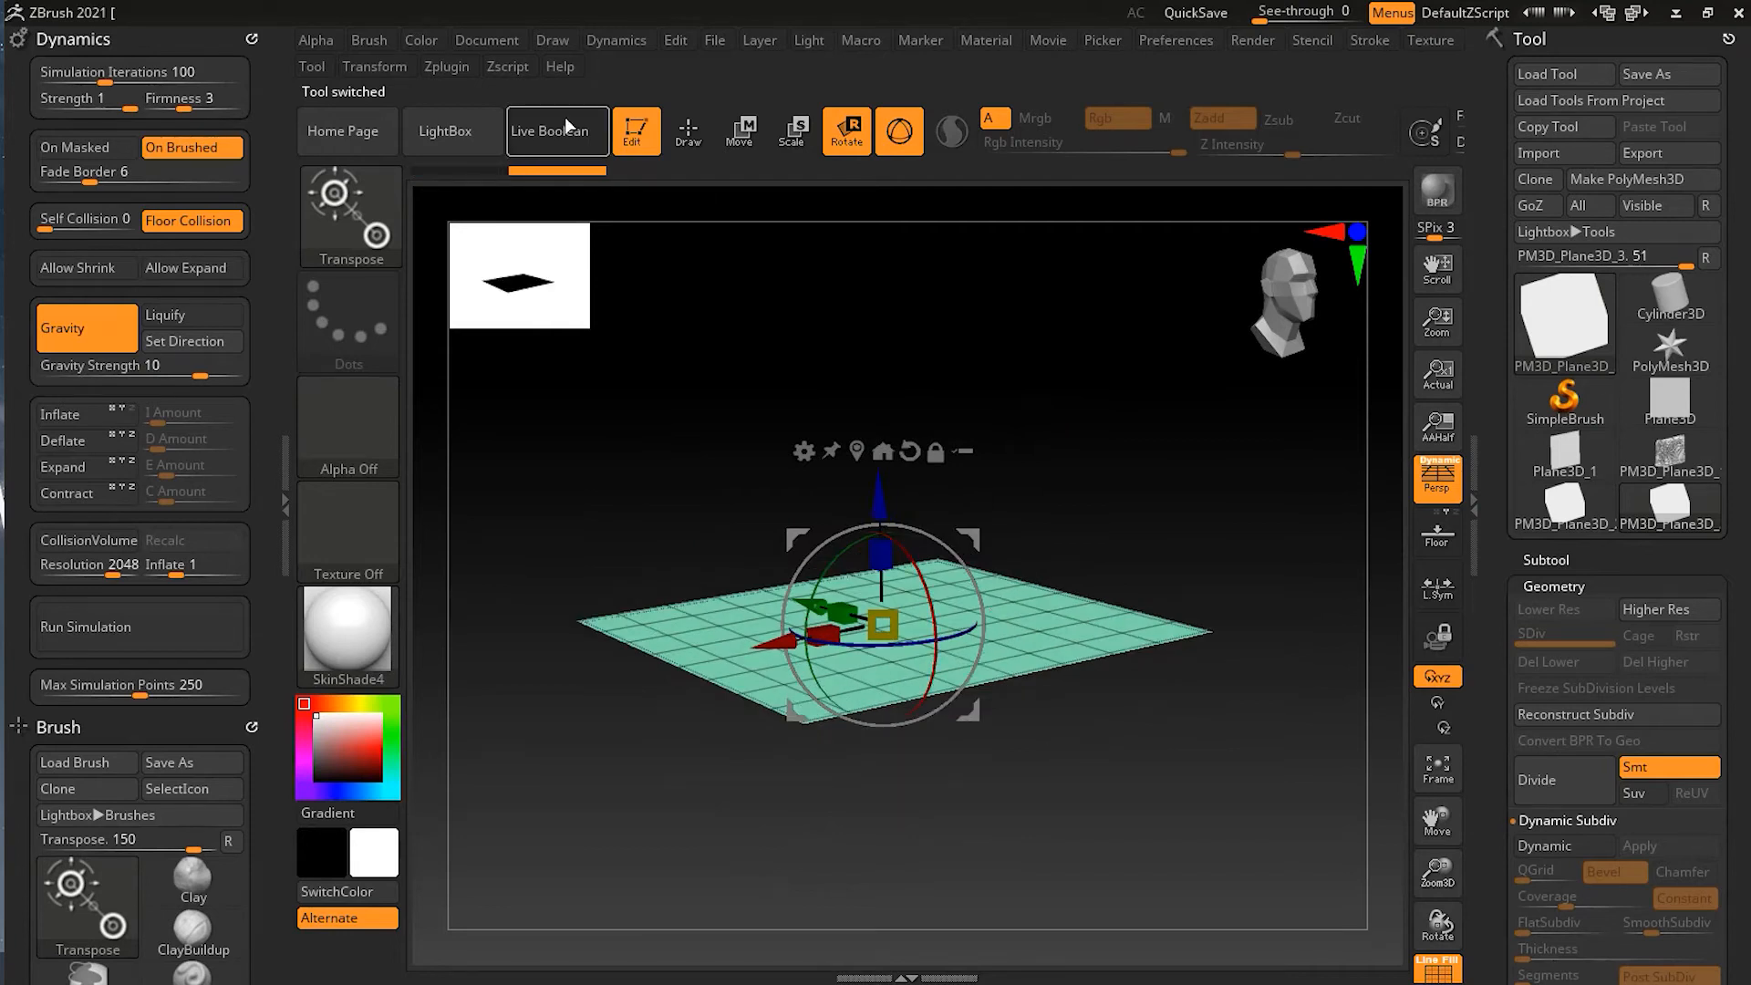
left_click(689, 130)
left_click_drag(1076, 497, 1128, 448)
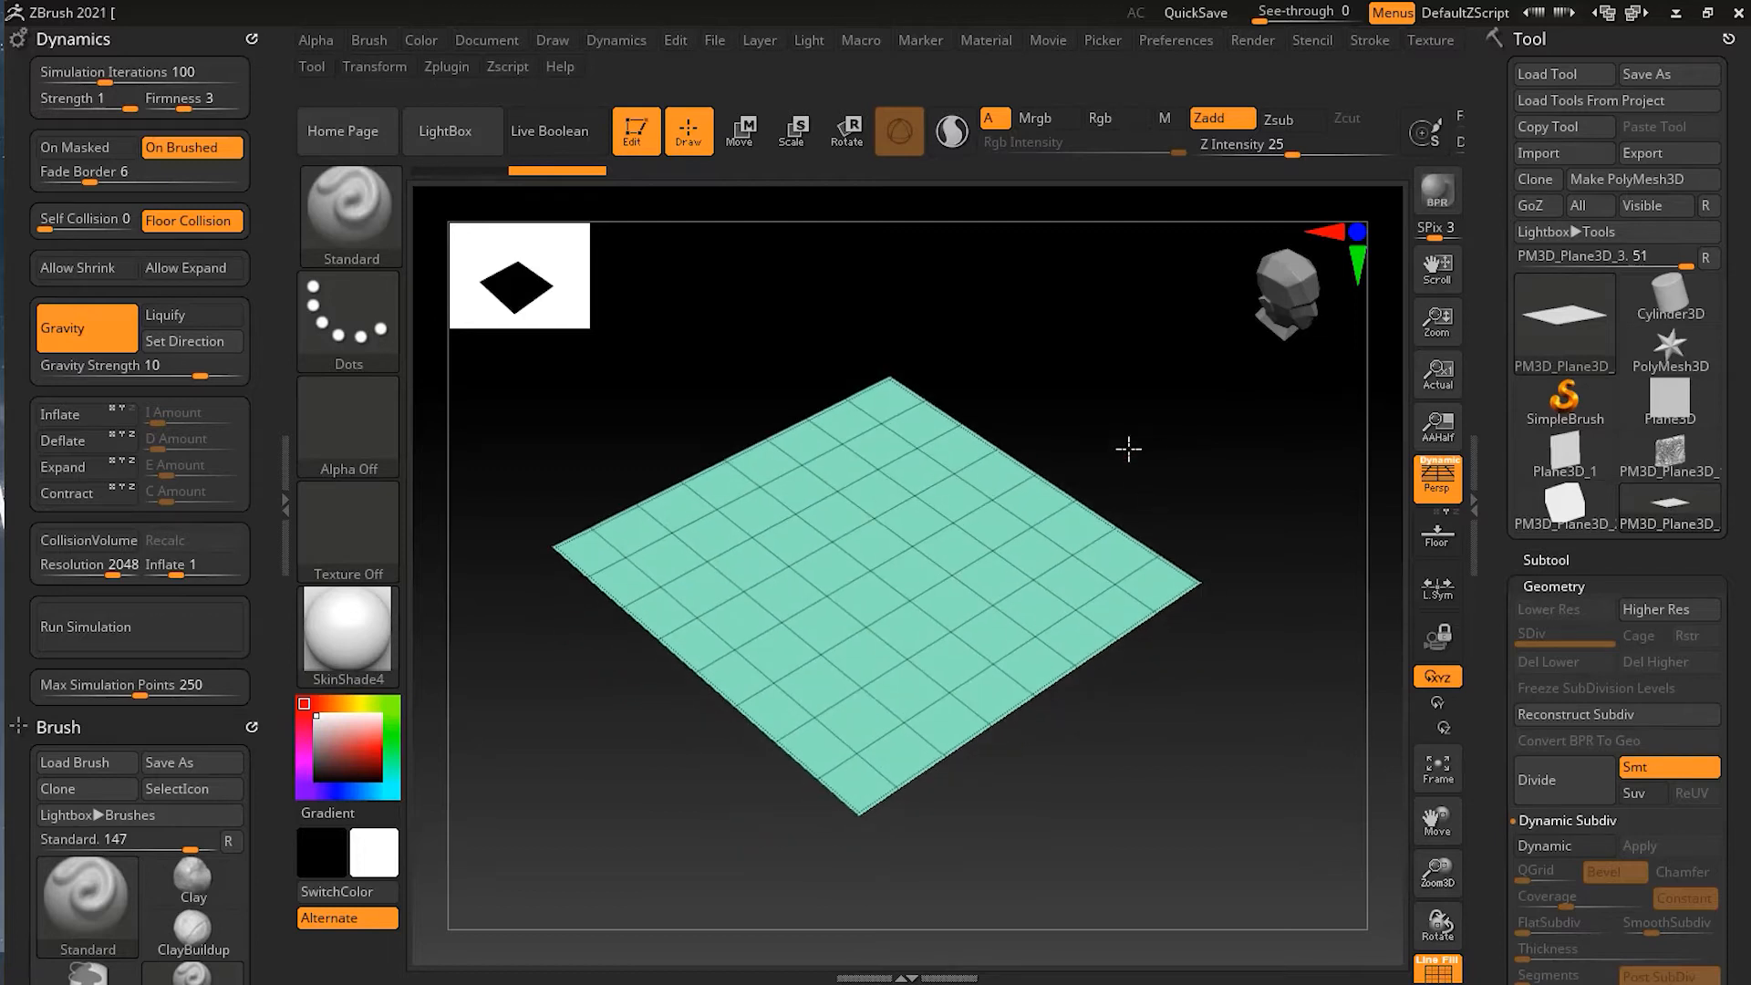
Enable Dynamic Subdiv on the plane with the Sphere2x2 MicroPoly and hide the polyframe.
left_click(1589, 591)
left_click_drag(1743, 620, 1726, 532)
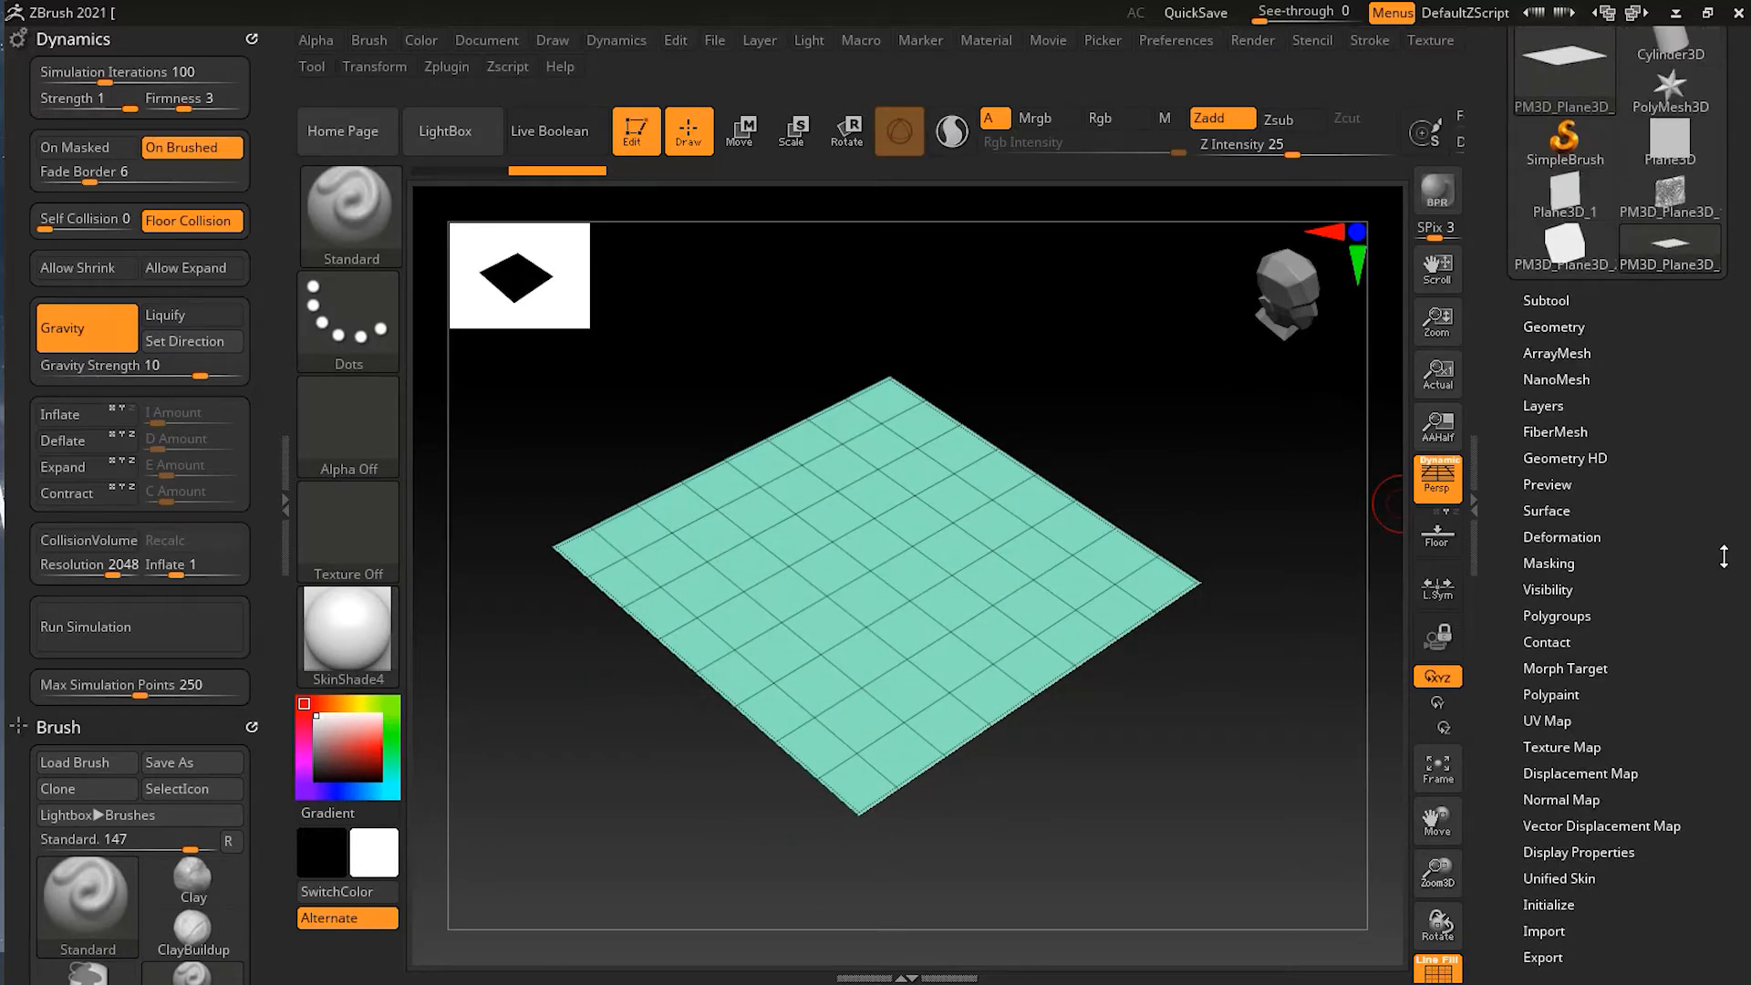
left_click(1554, 326)
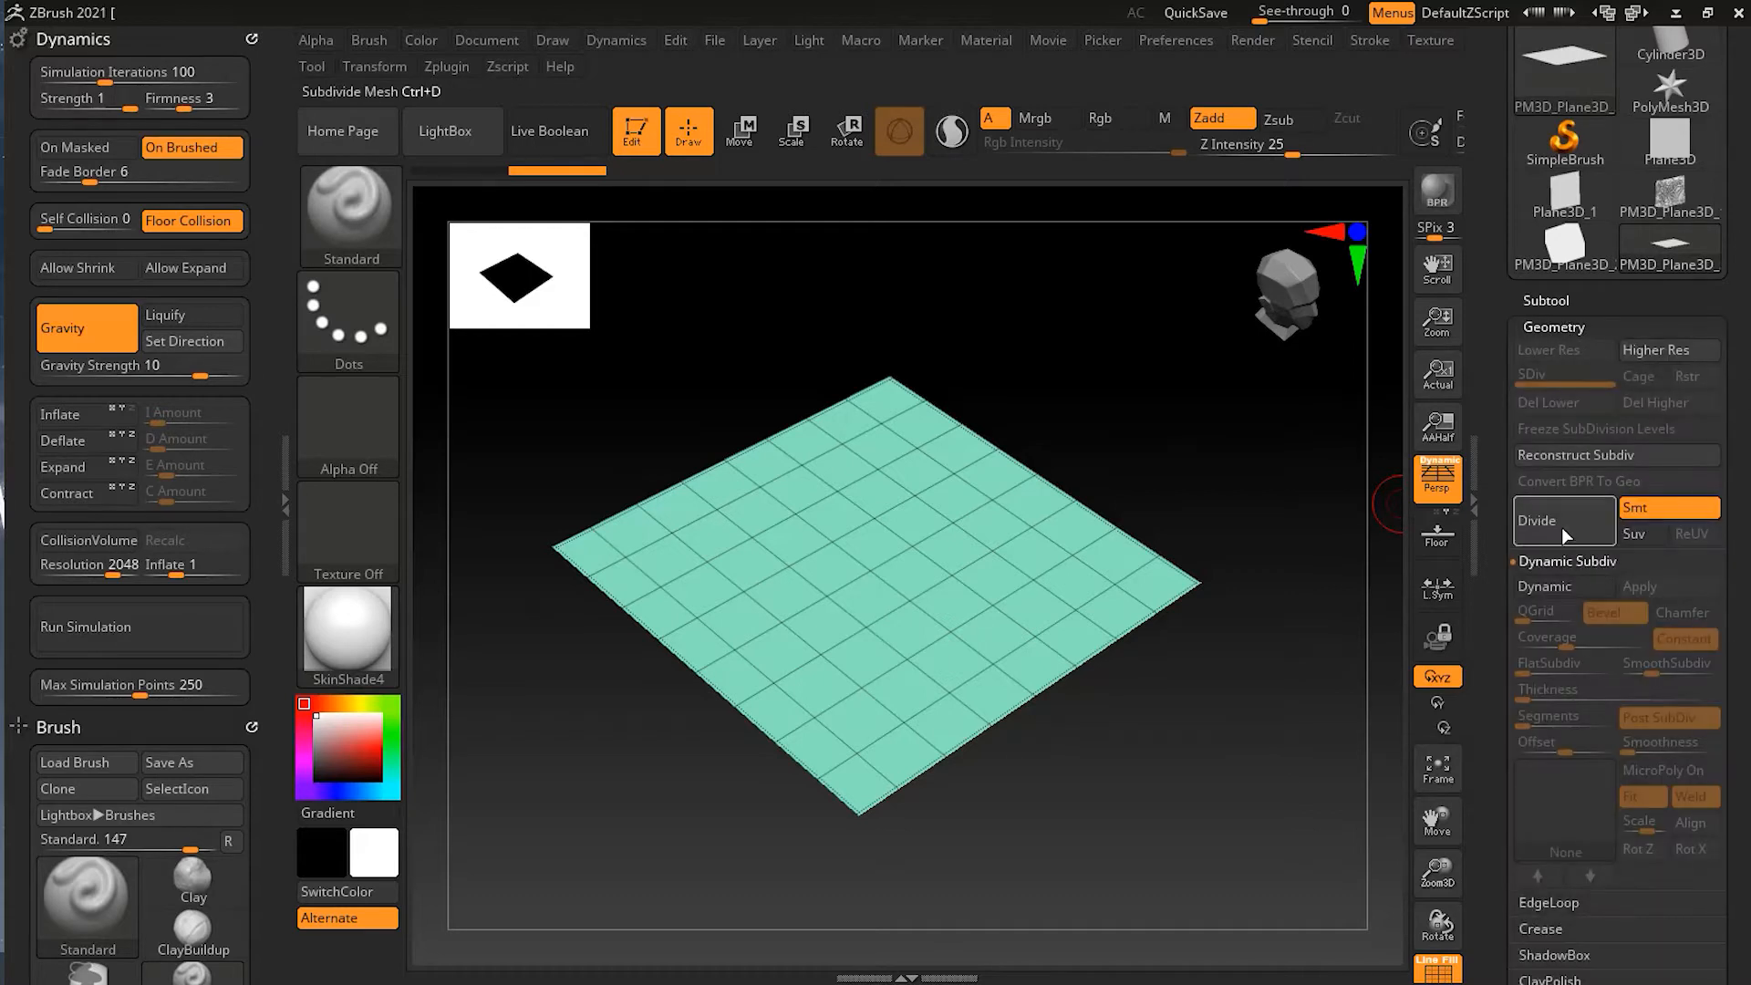
left_click(1572, 586)
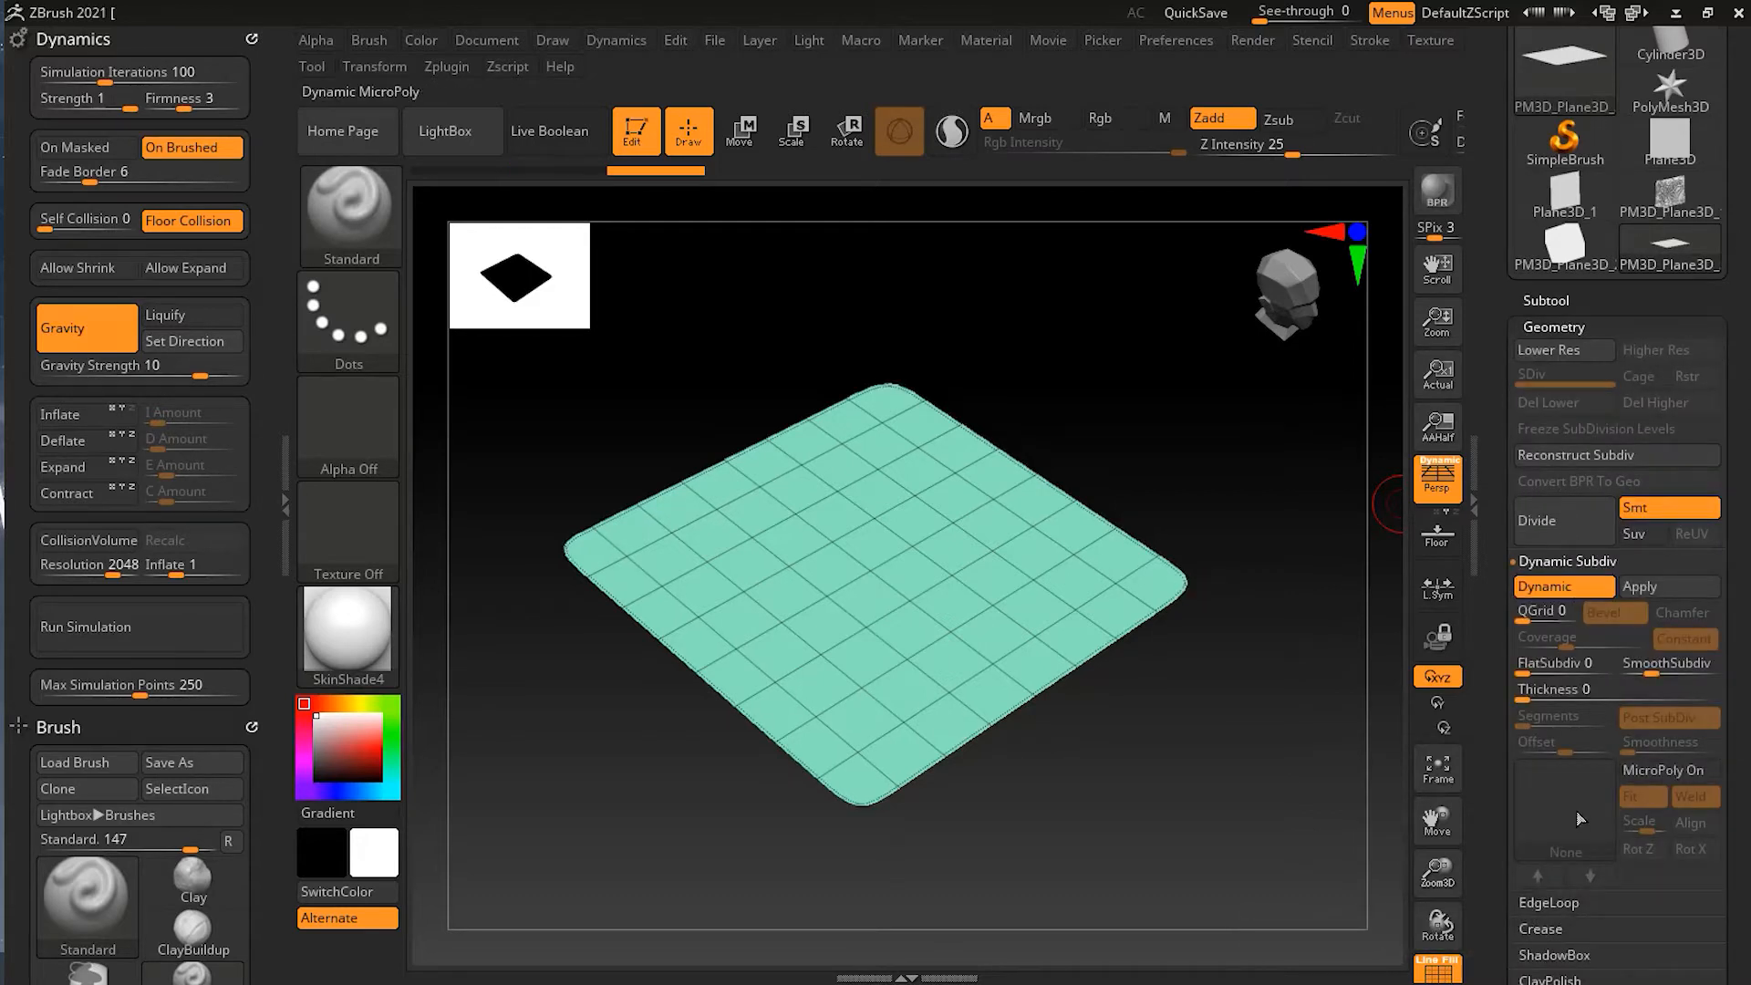
left_click(1676, 766)
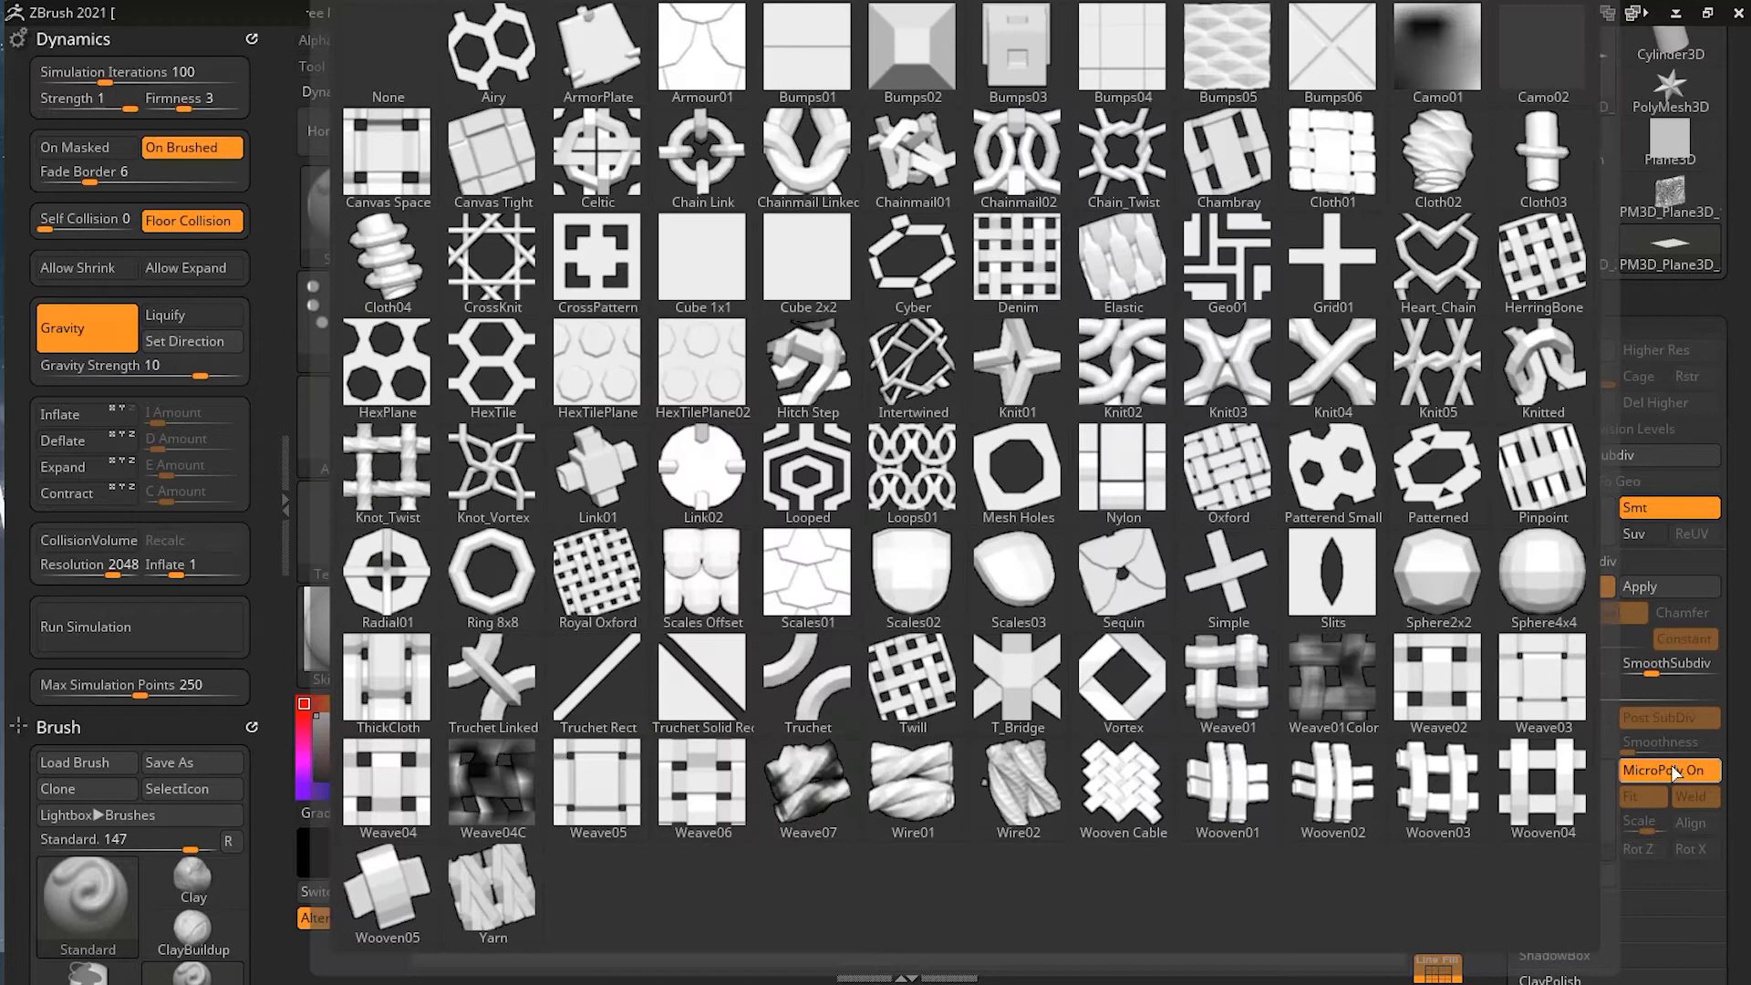
left_click(1452, 588)
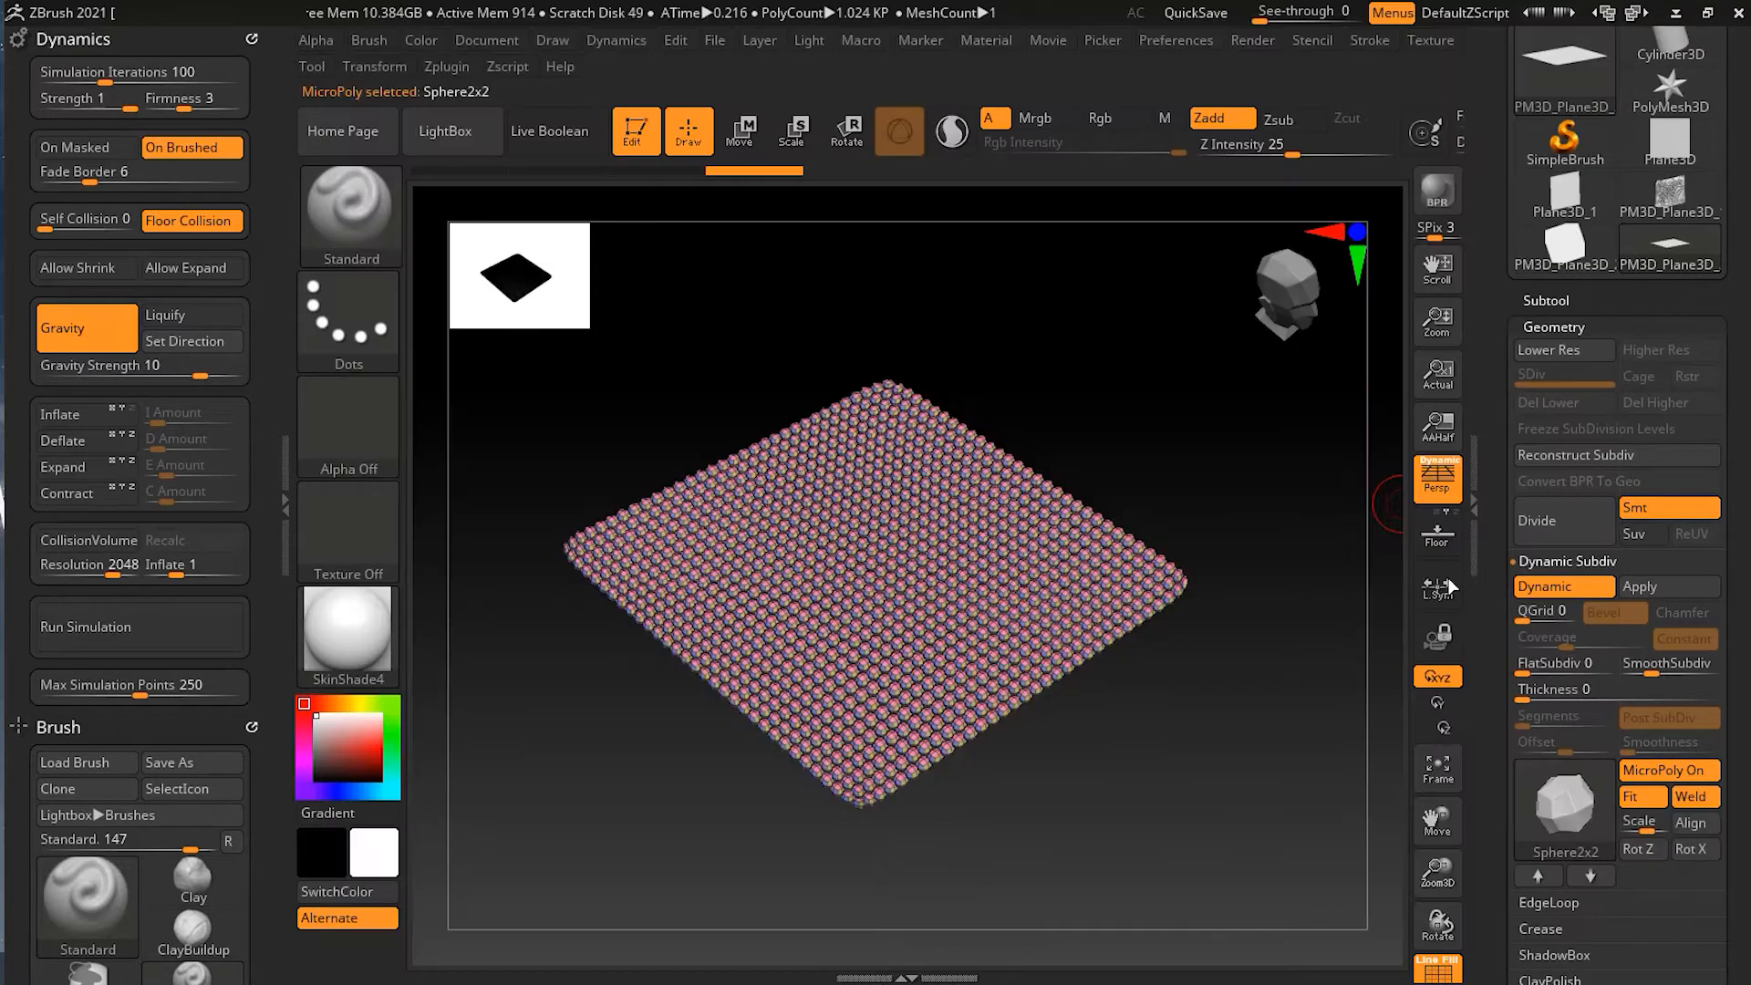
left_click(1438, 971)
left_click_drag(1070, 842, 1162, 754)
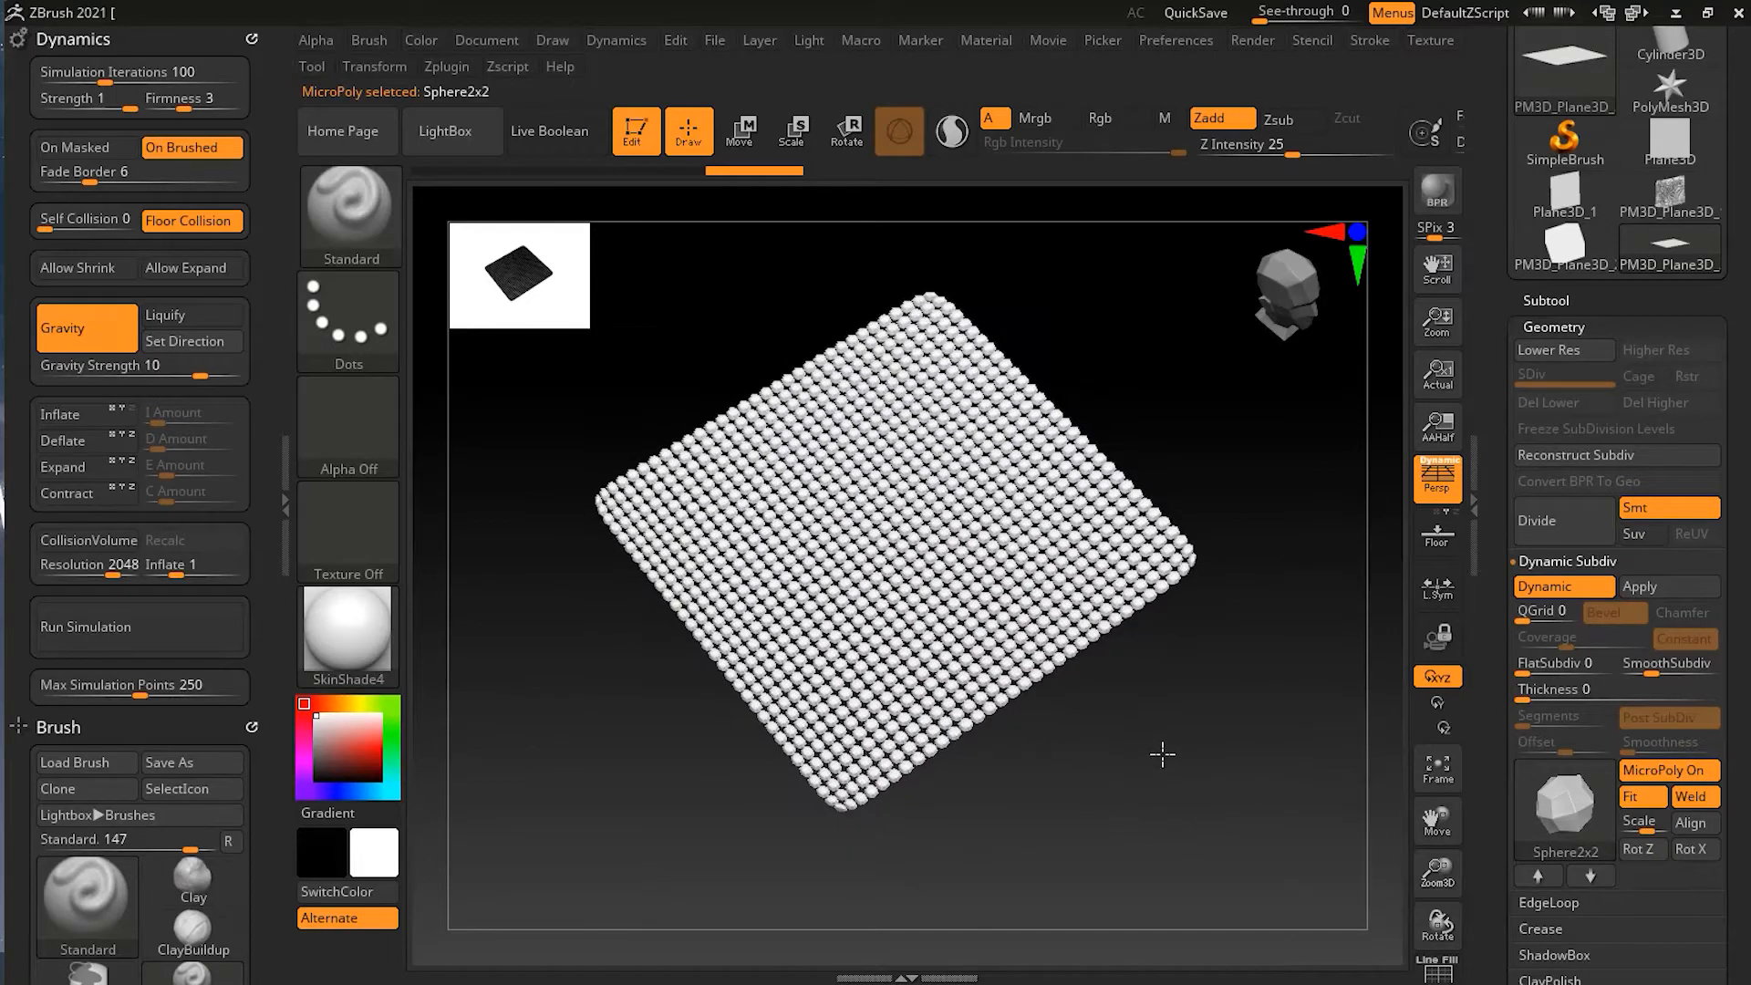
Apply the Sphere2x2 MicroPoly to the plane as real geometry and briefly run the gravity simulation on it.
left_click(1689, 592)
left_click_drag(1132, 844, 1122, 790)
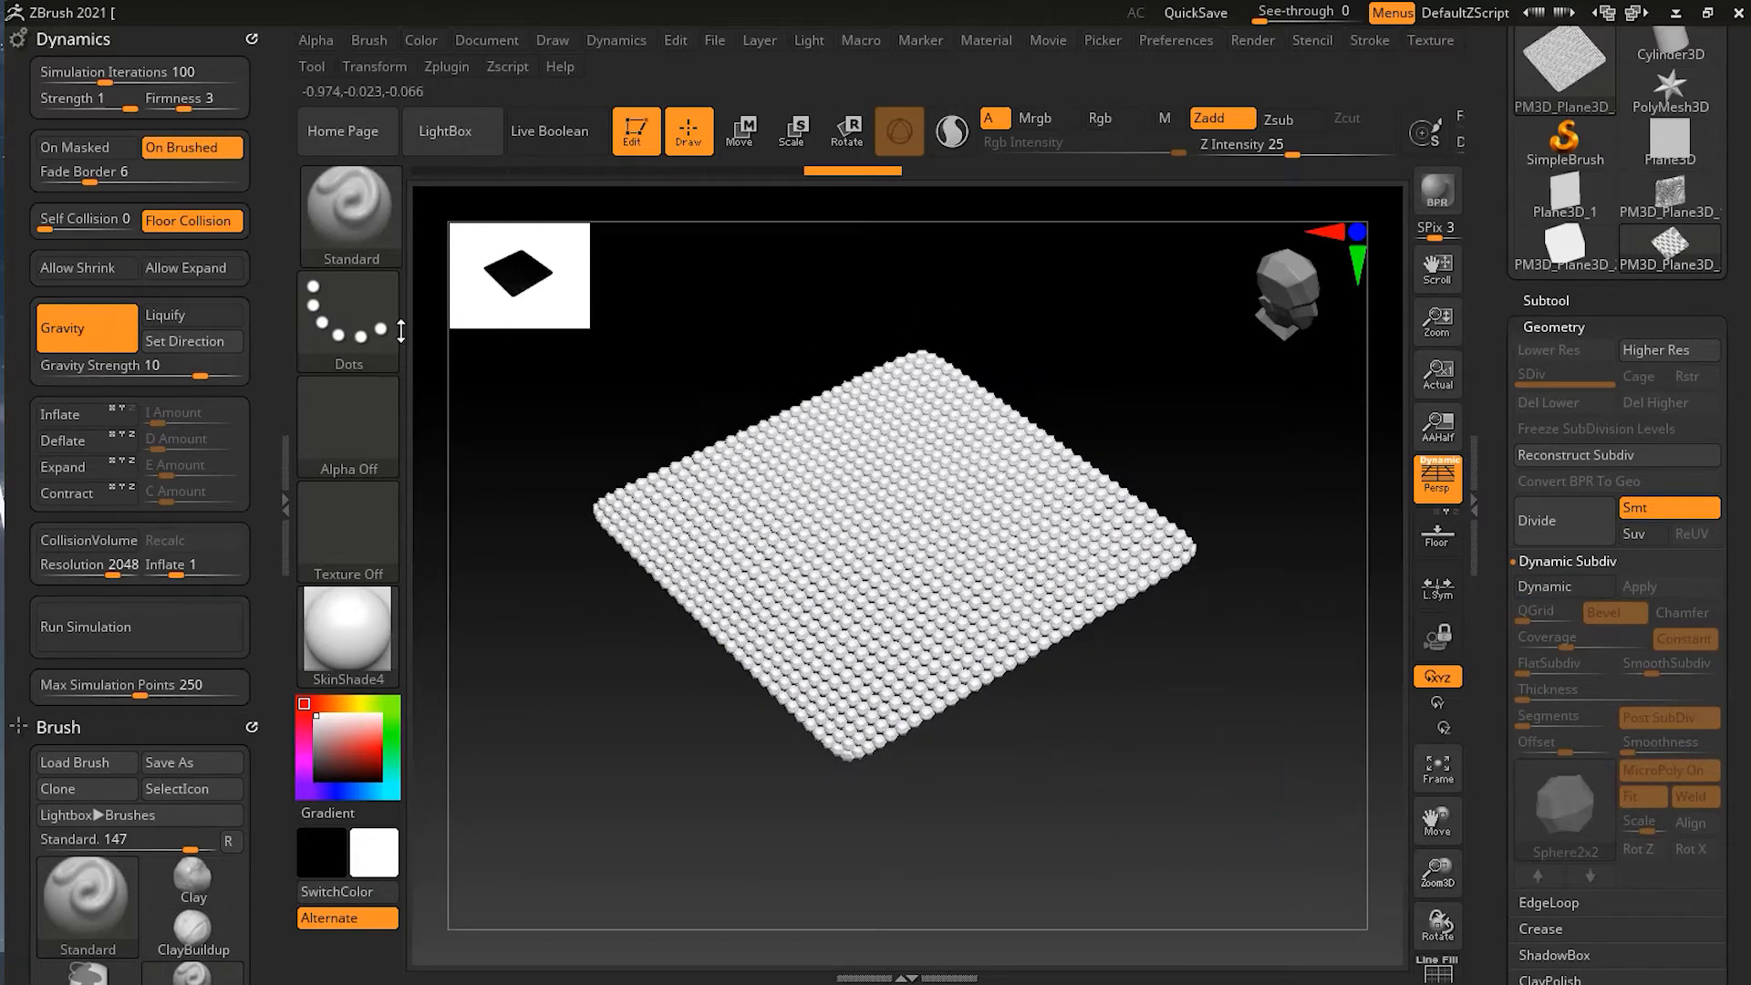
left_click(180, 636)
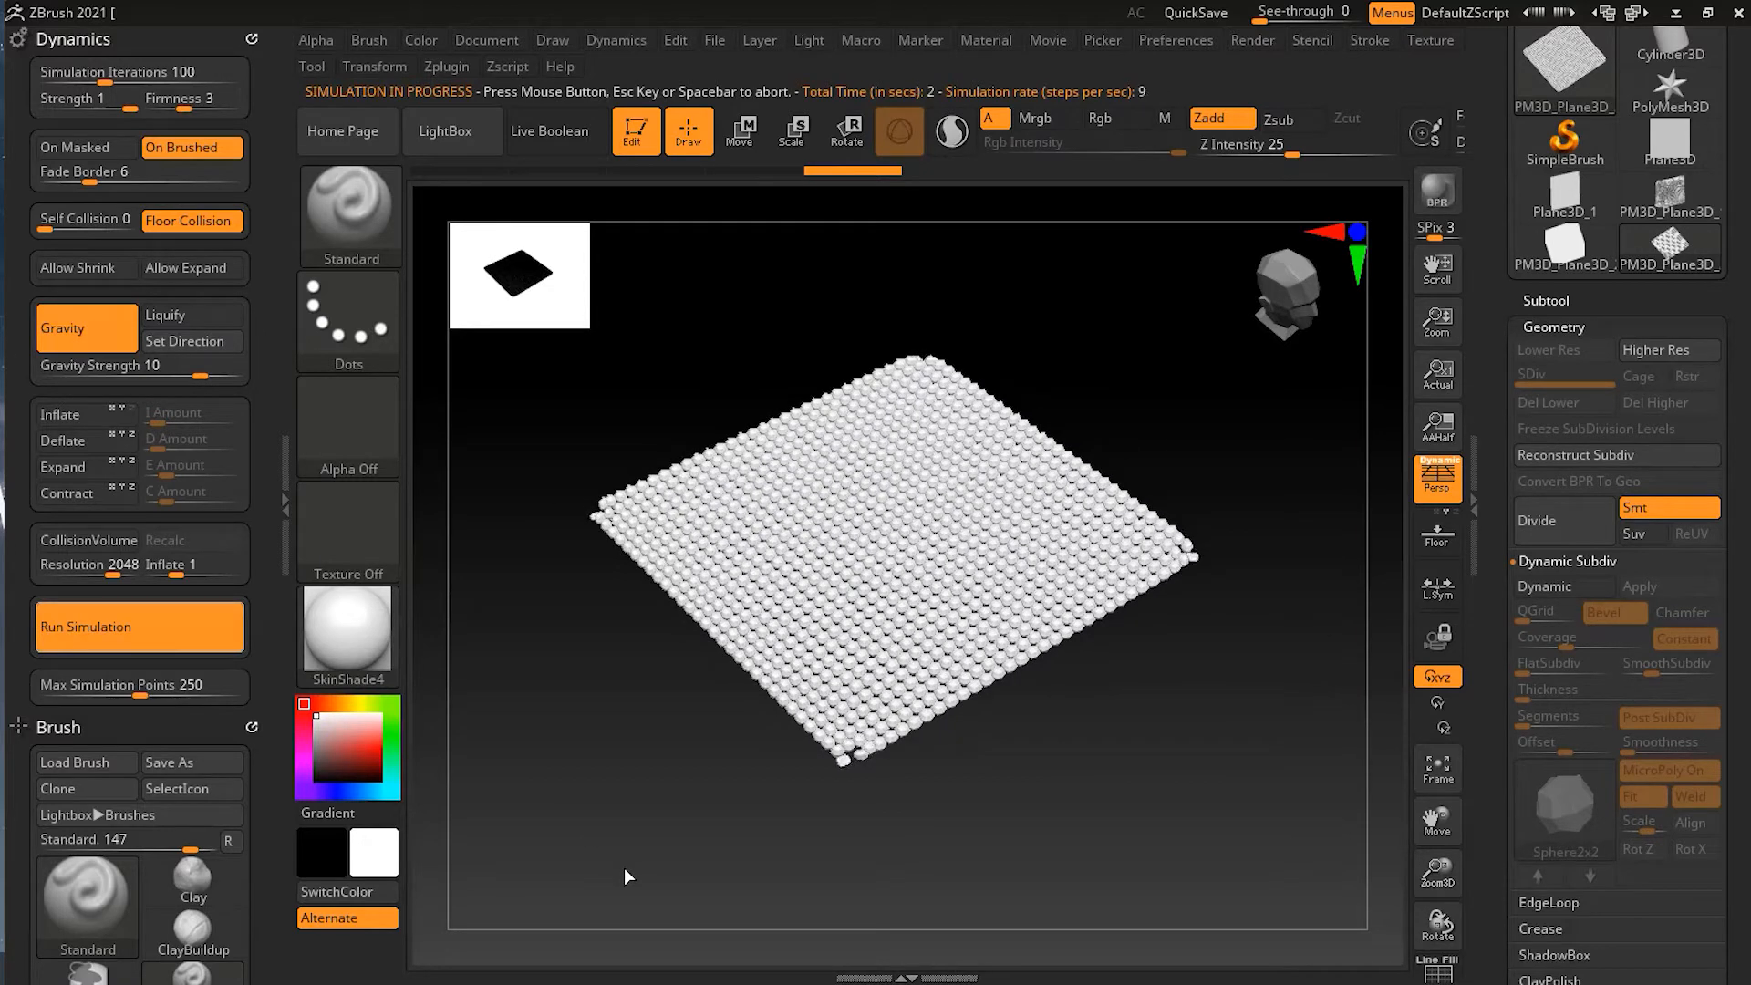
left_click(556, 832)
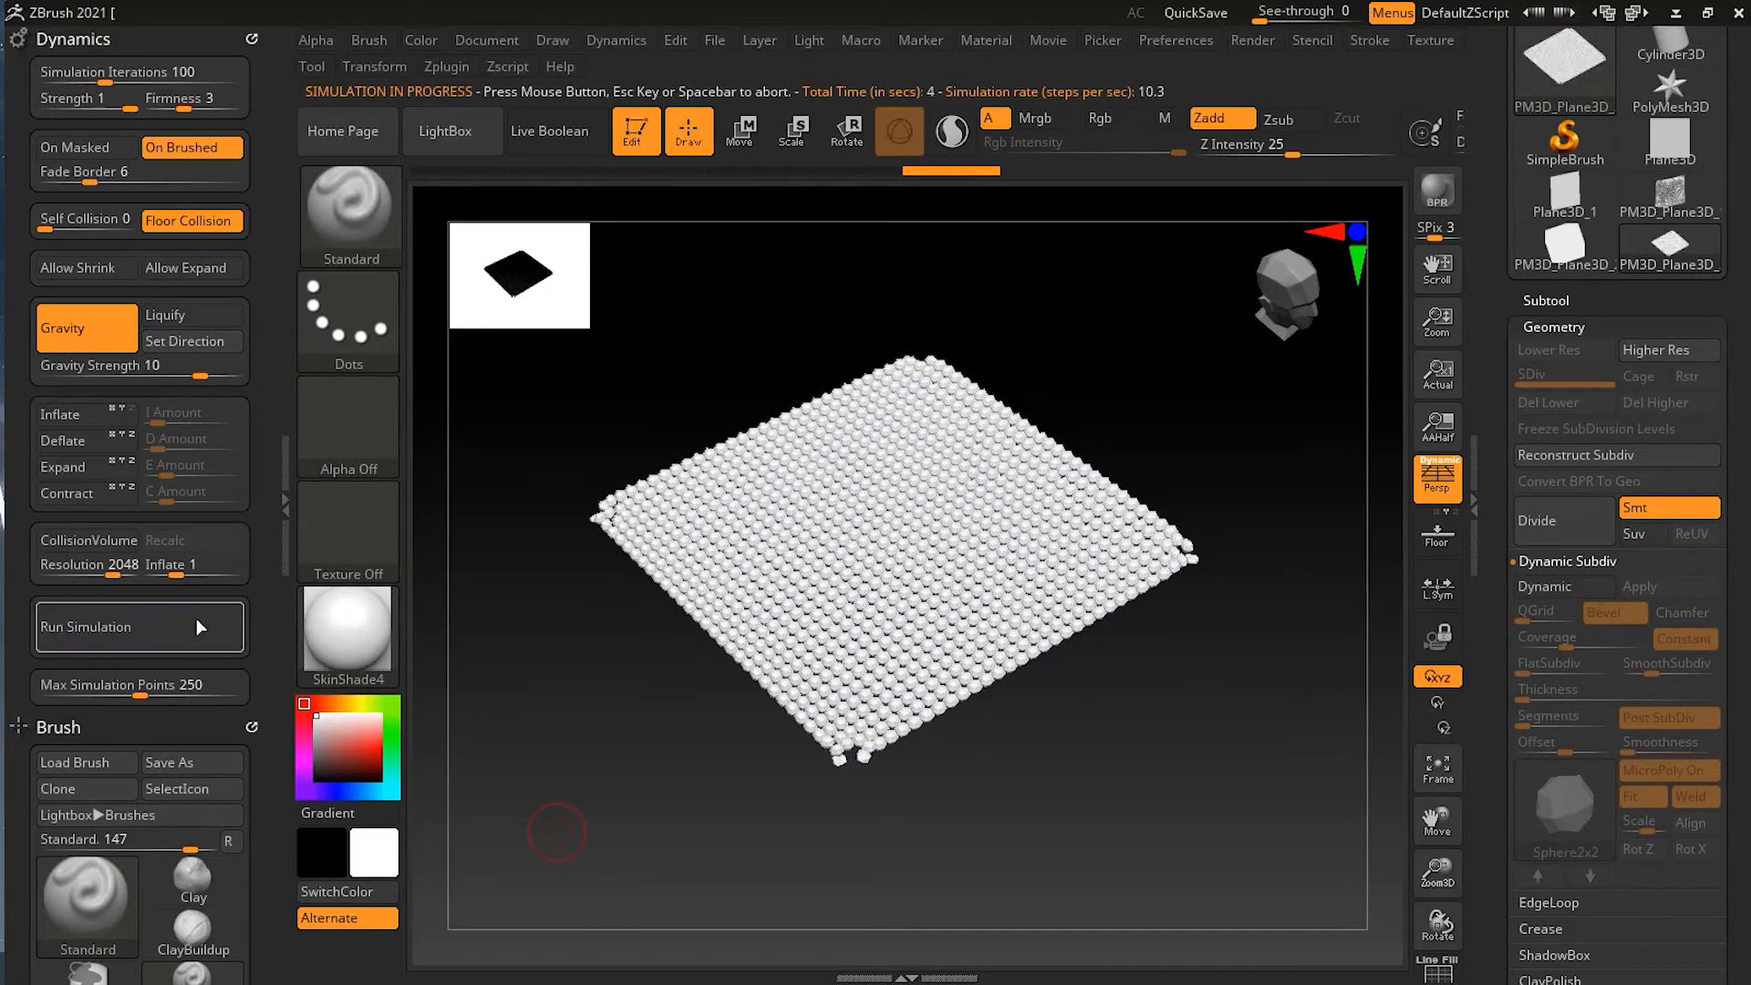
Undo the simulation and the applied geometry, back to the plane with live MicroPoly.
key("ctrl+z")
key("ctrl+z")
key("ctrl+z")
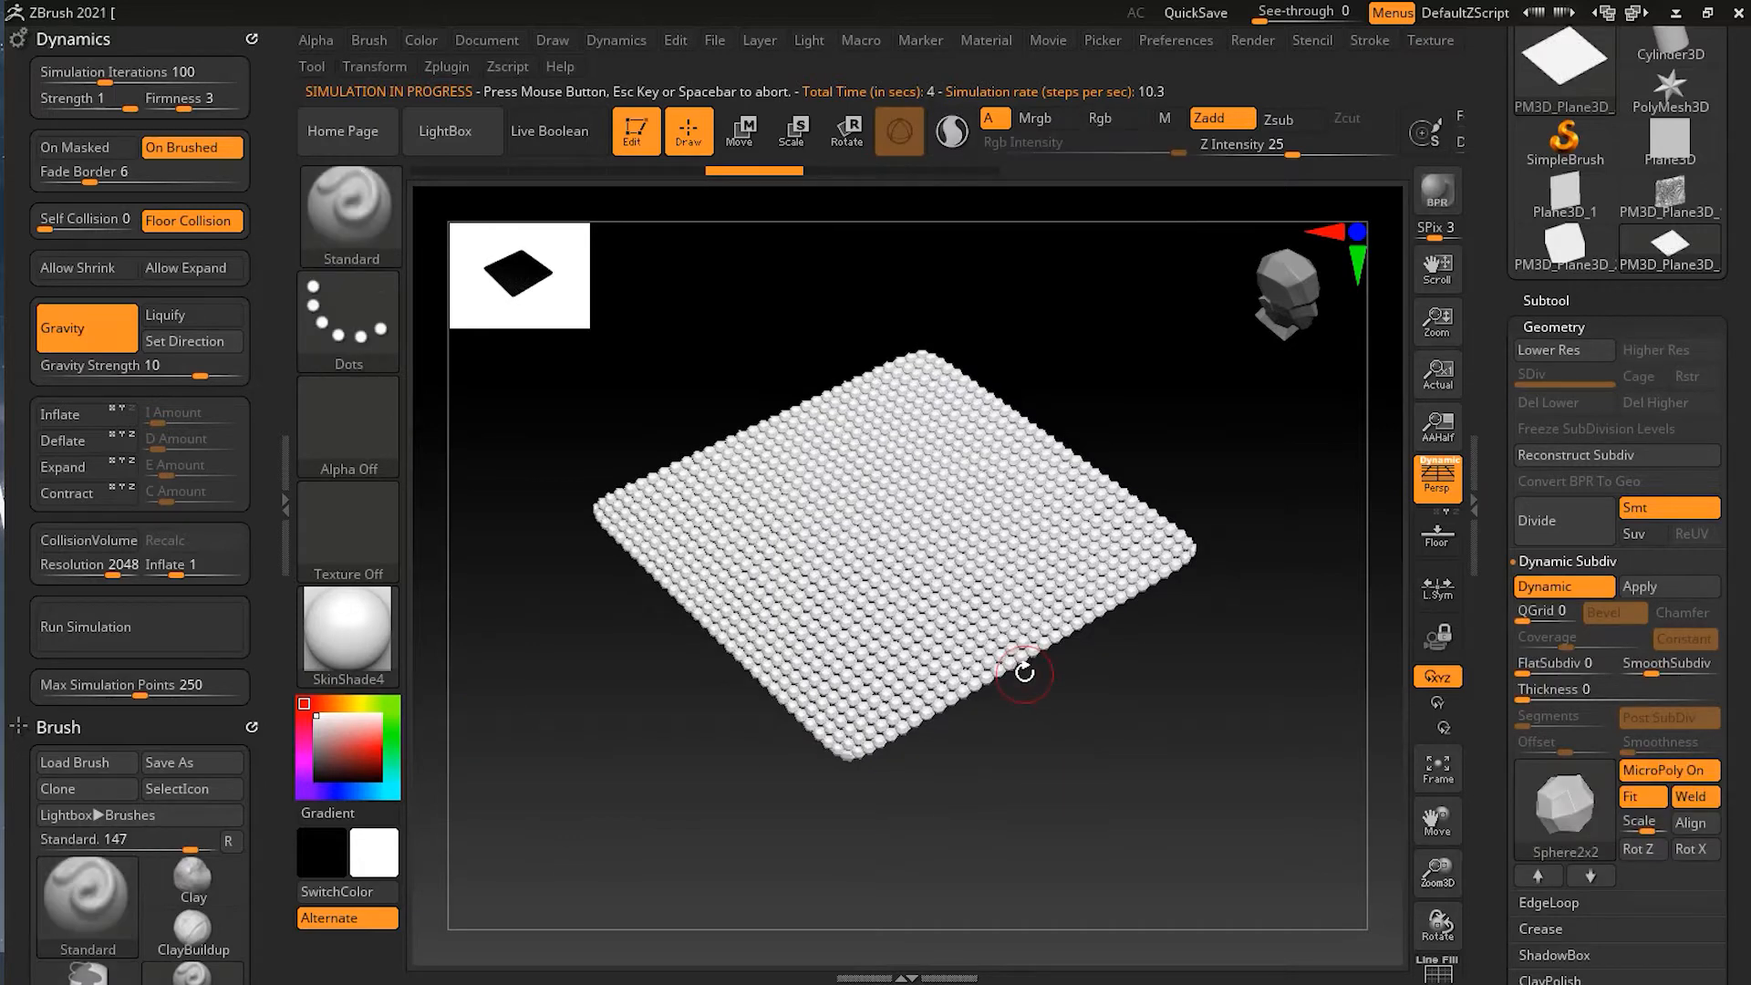
Show the floor grid and move the sphere-patterned plane straight up above it.
key("w")
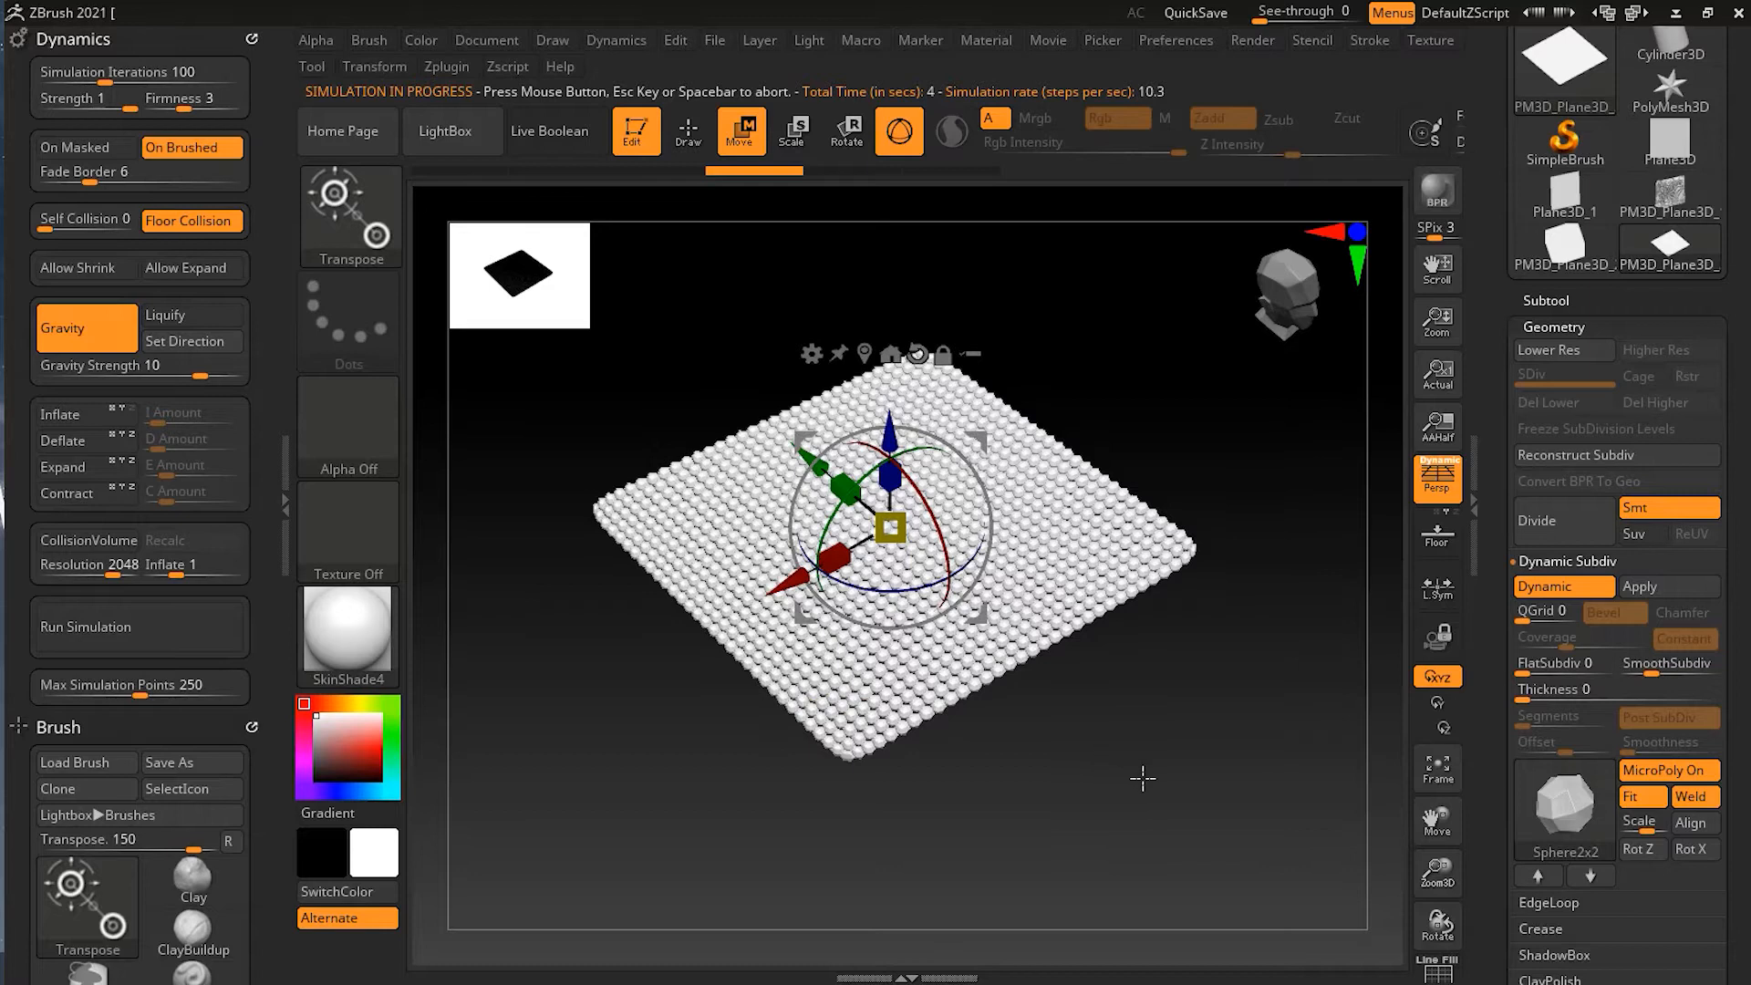
left_click(1437, 536)
left_click_drag(1207, 742, 1153, 668)
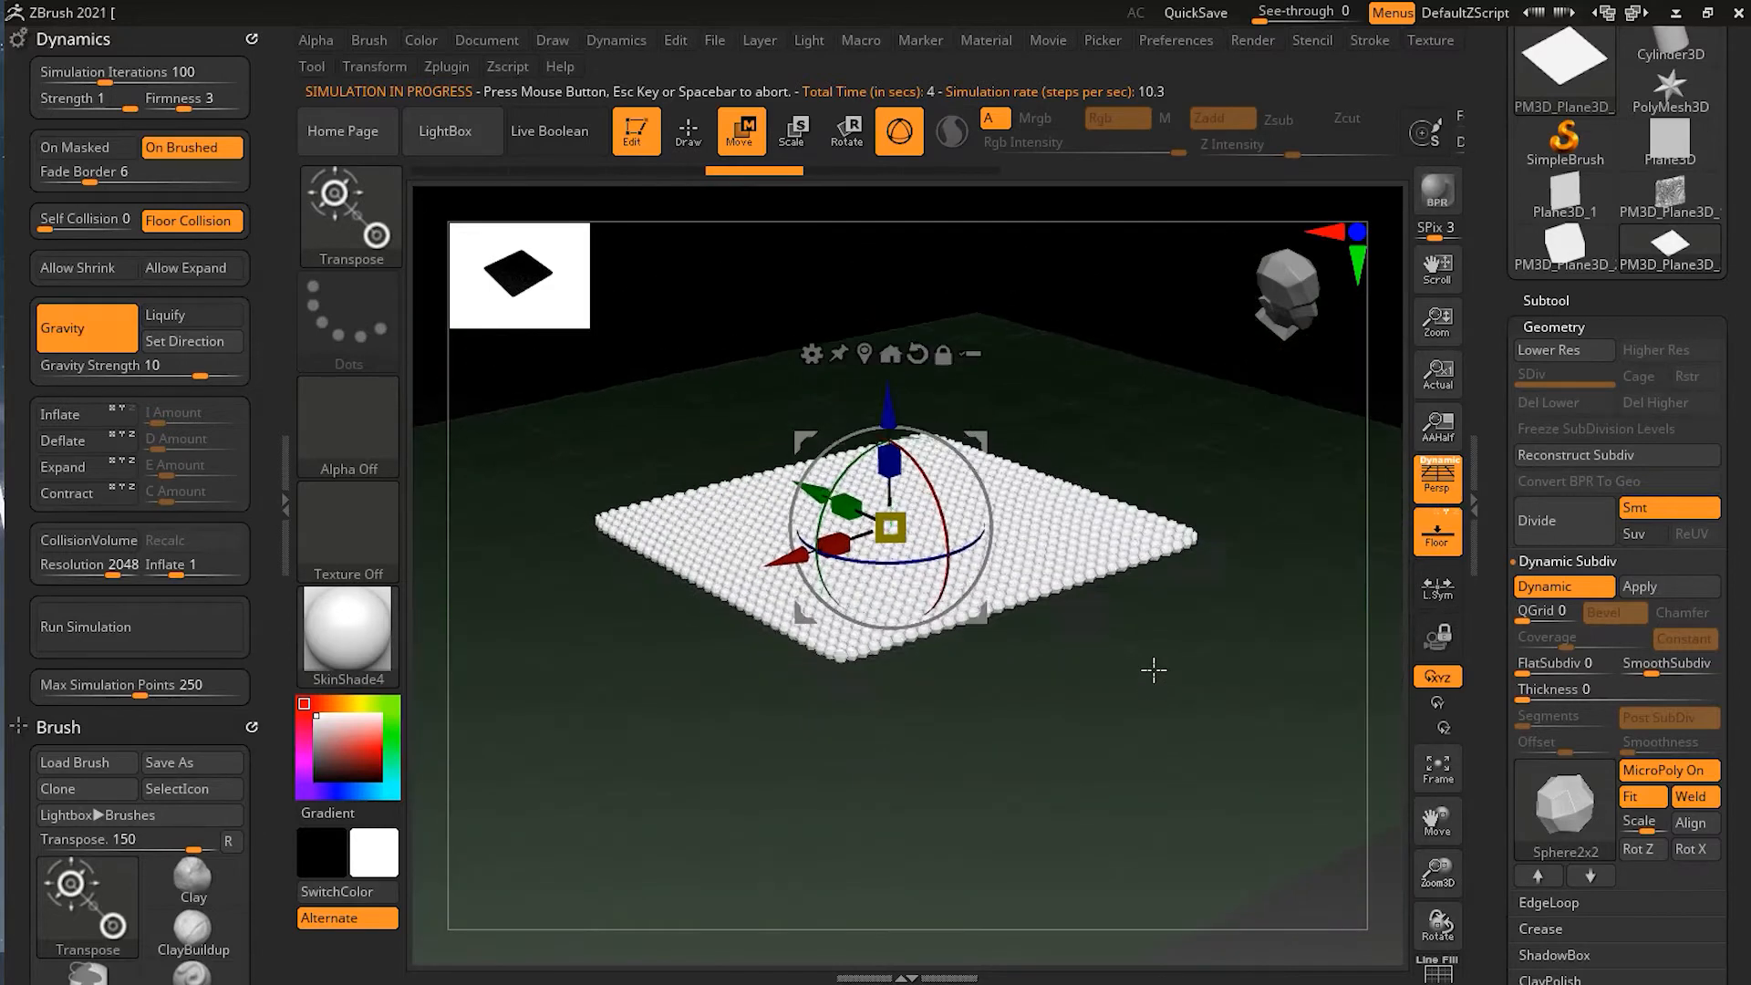
left_click_drag(894, 409, 893, 257)
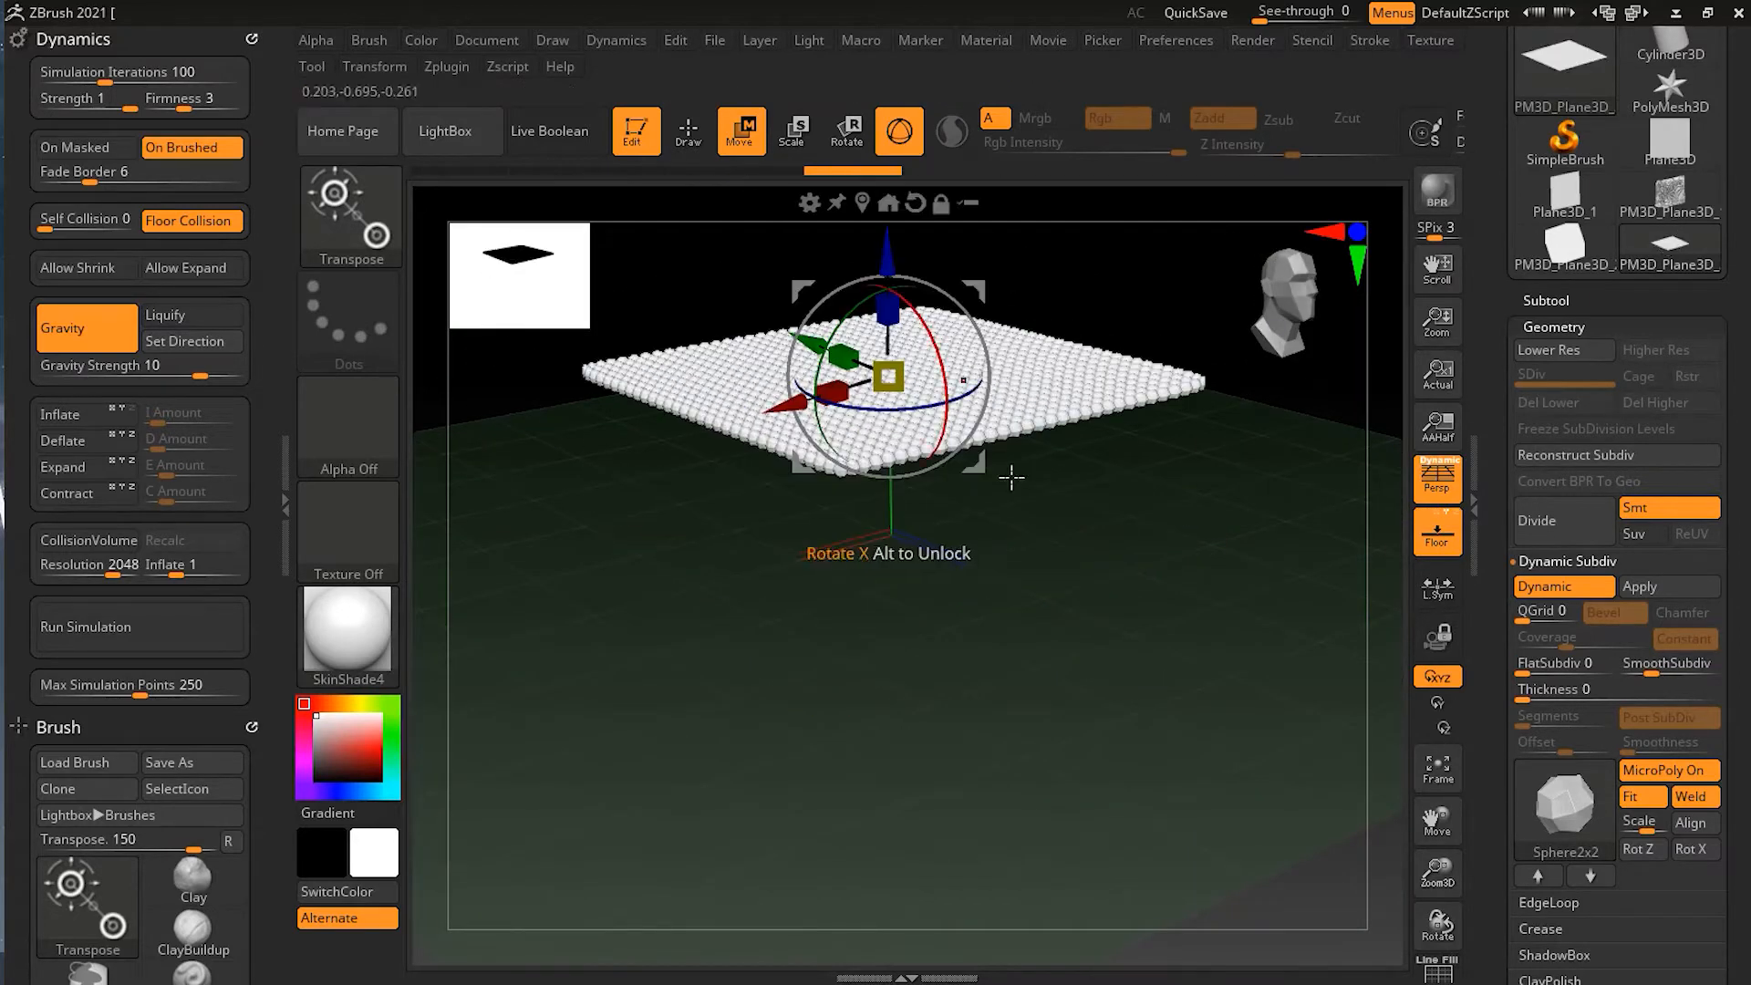
left_click_drag(1103, 559, 1145, 693, "alt")
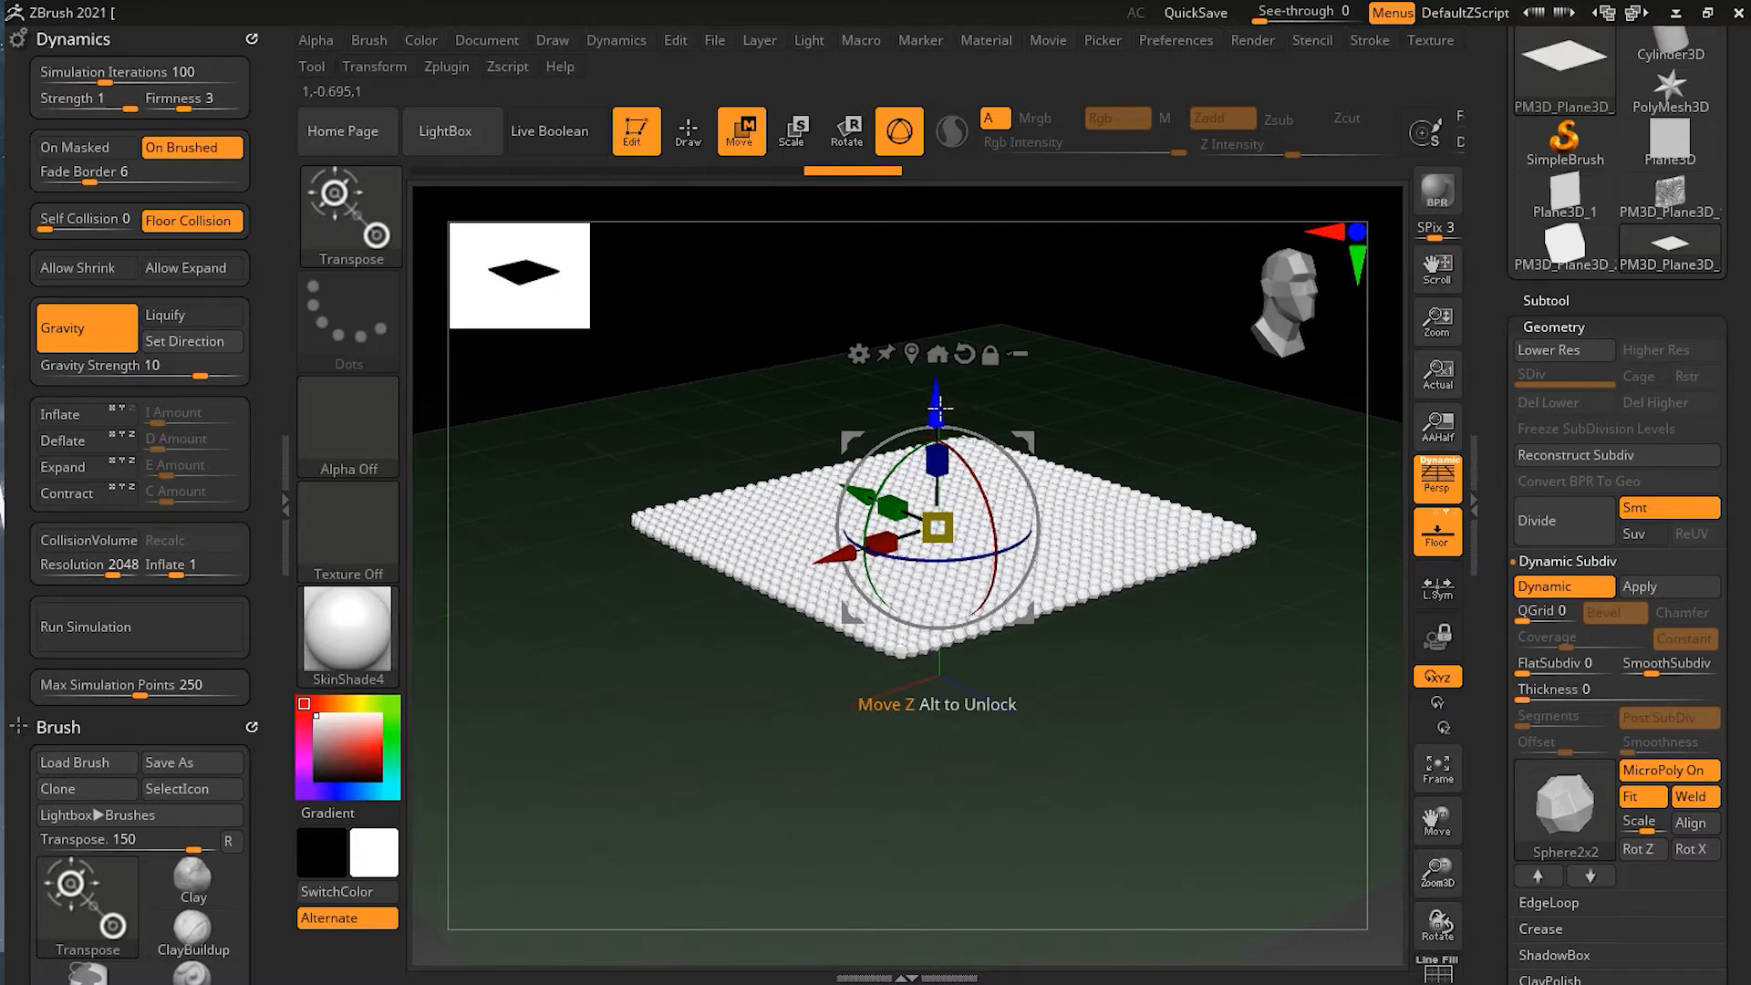
left_click_drag(939, 407, 939, 408)
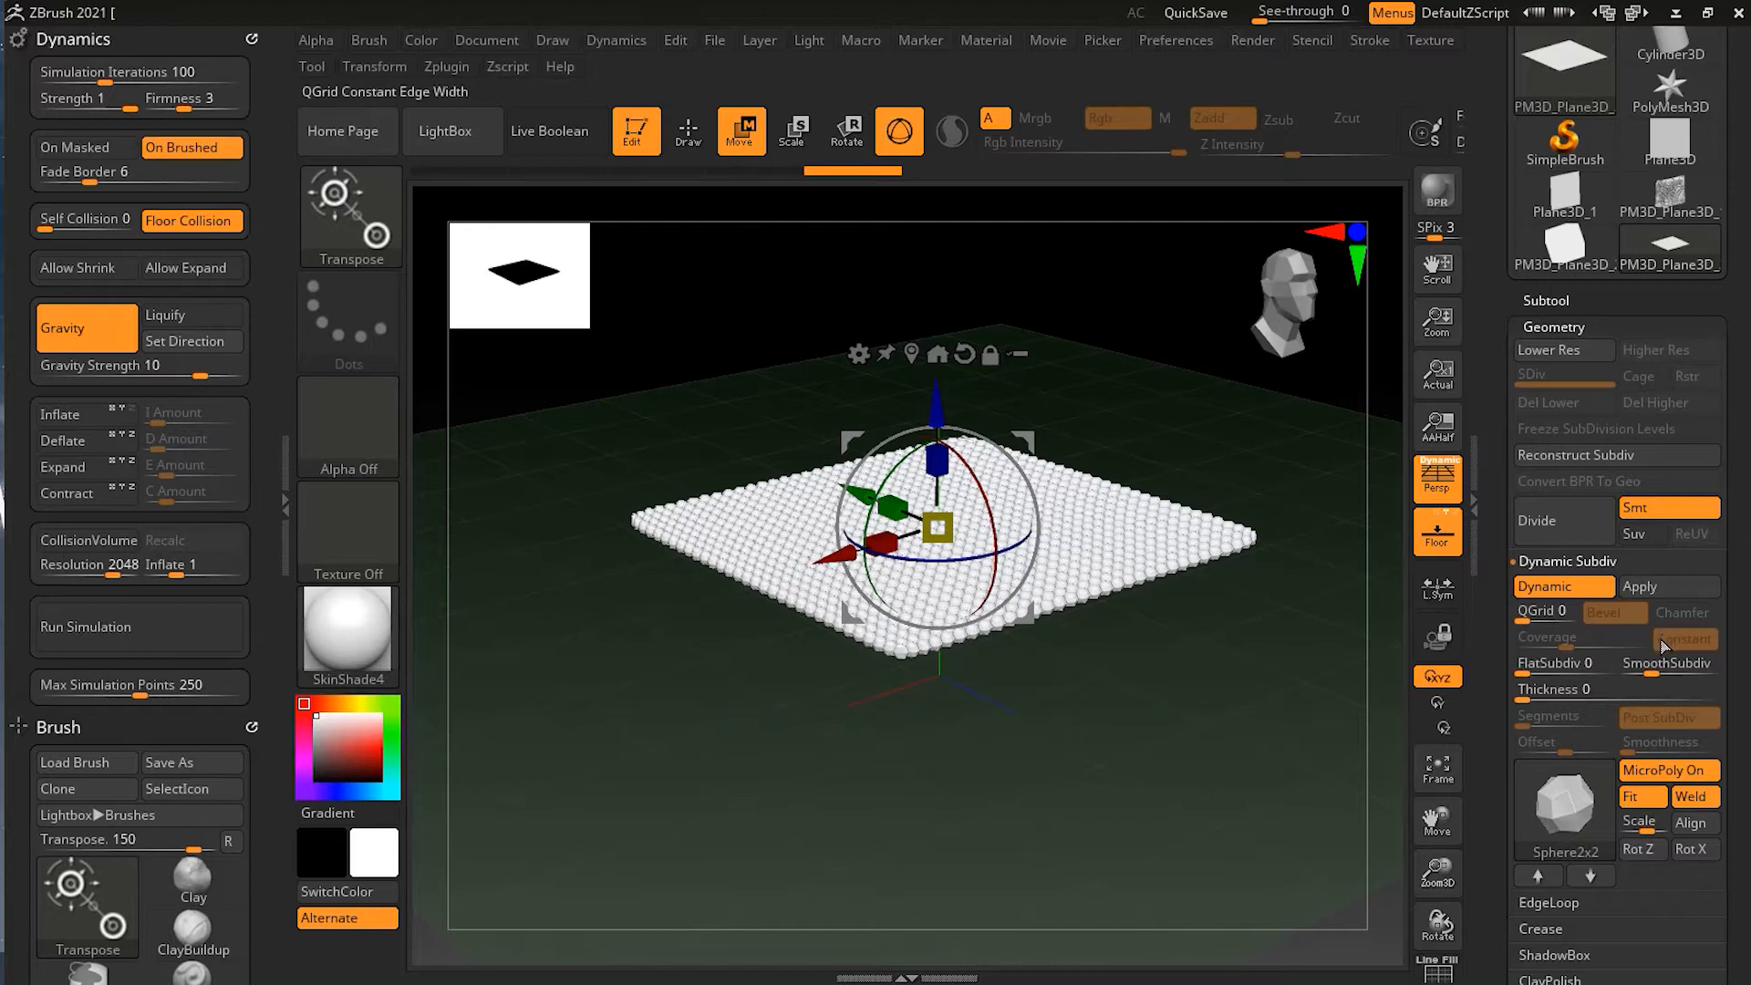
Turn off Dynamic Subdiv on the raised plane and append a Plane3D as a second subtool.
left_click(1585, 588)
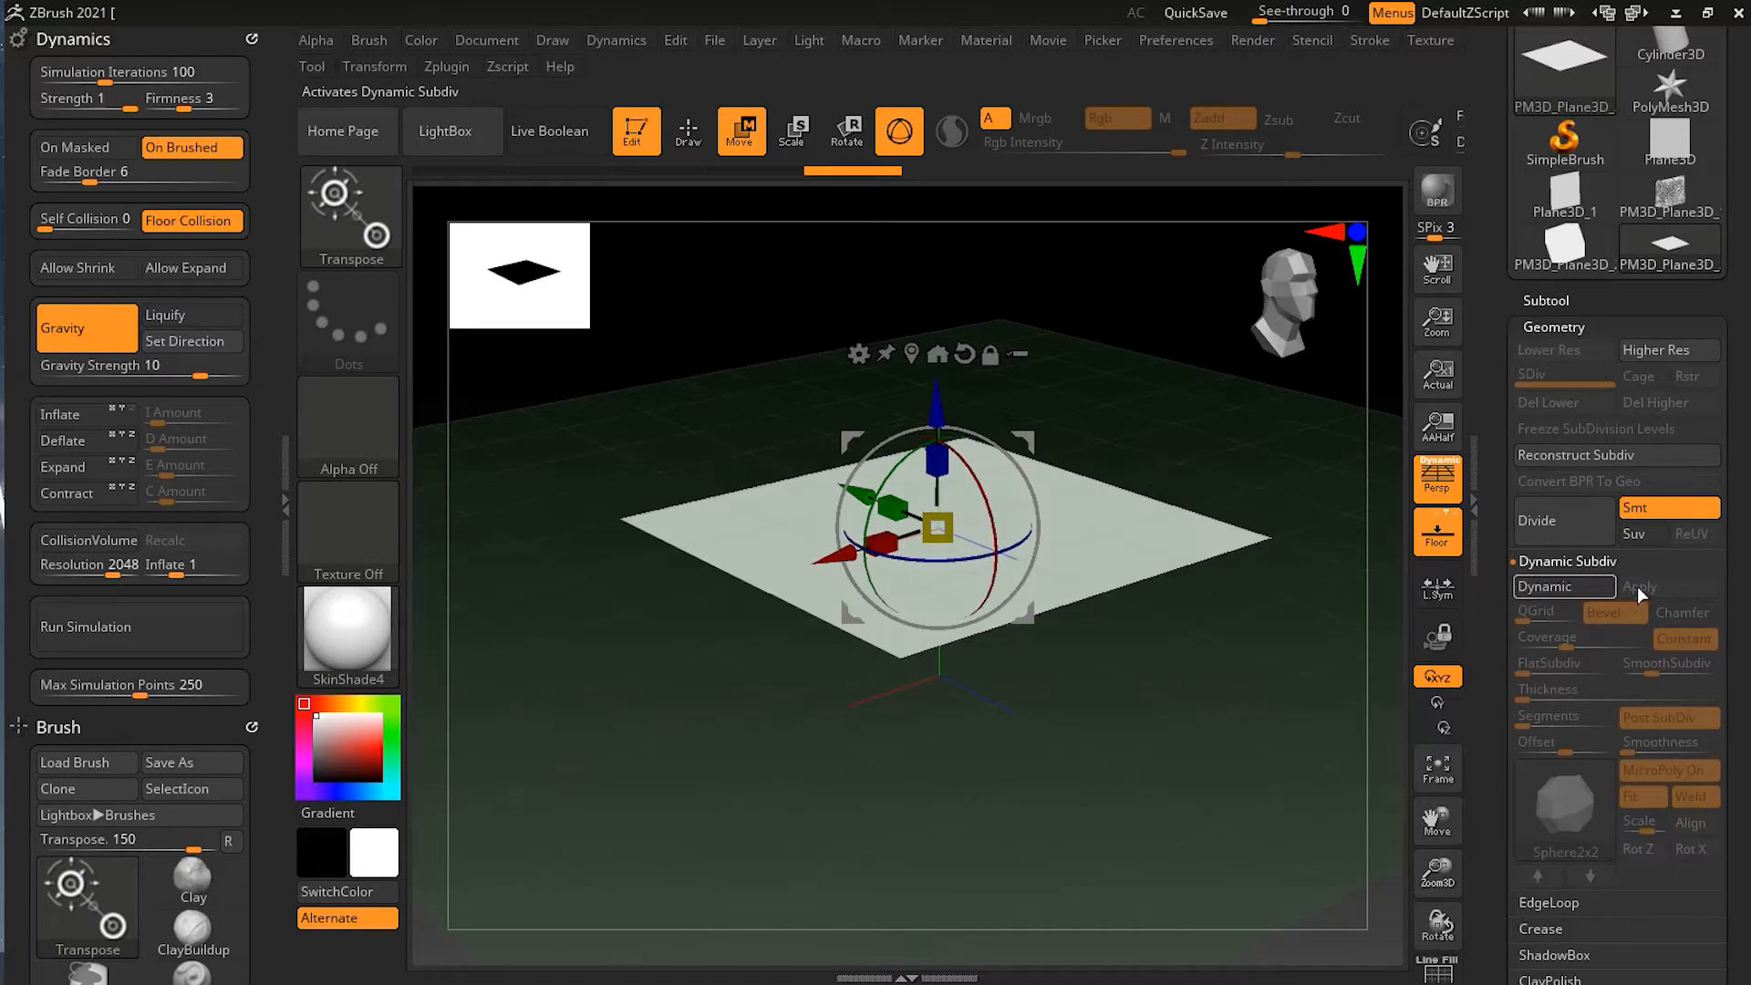
left_click(1565, 303)
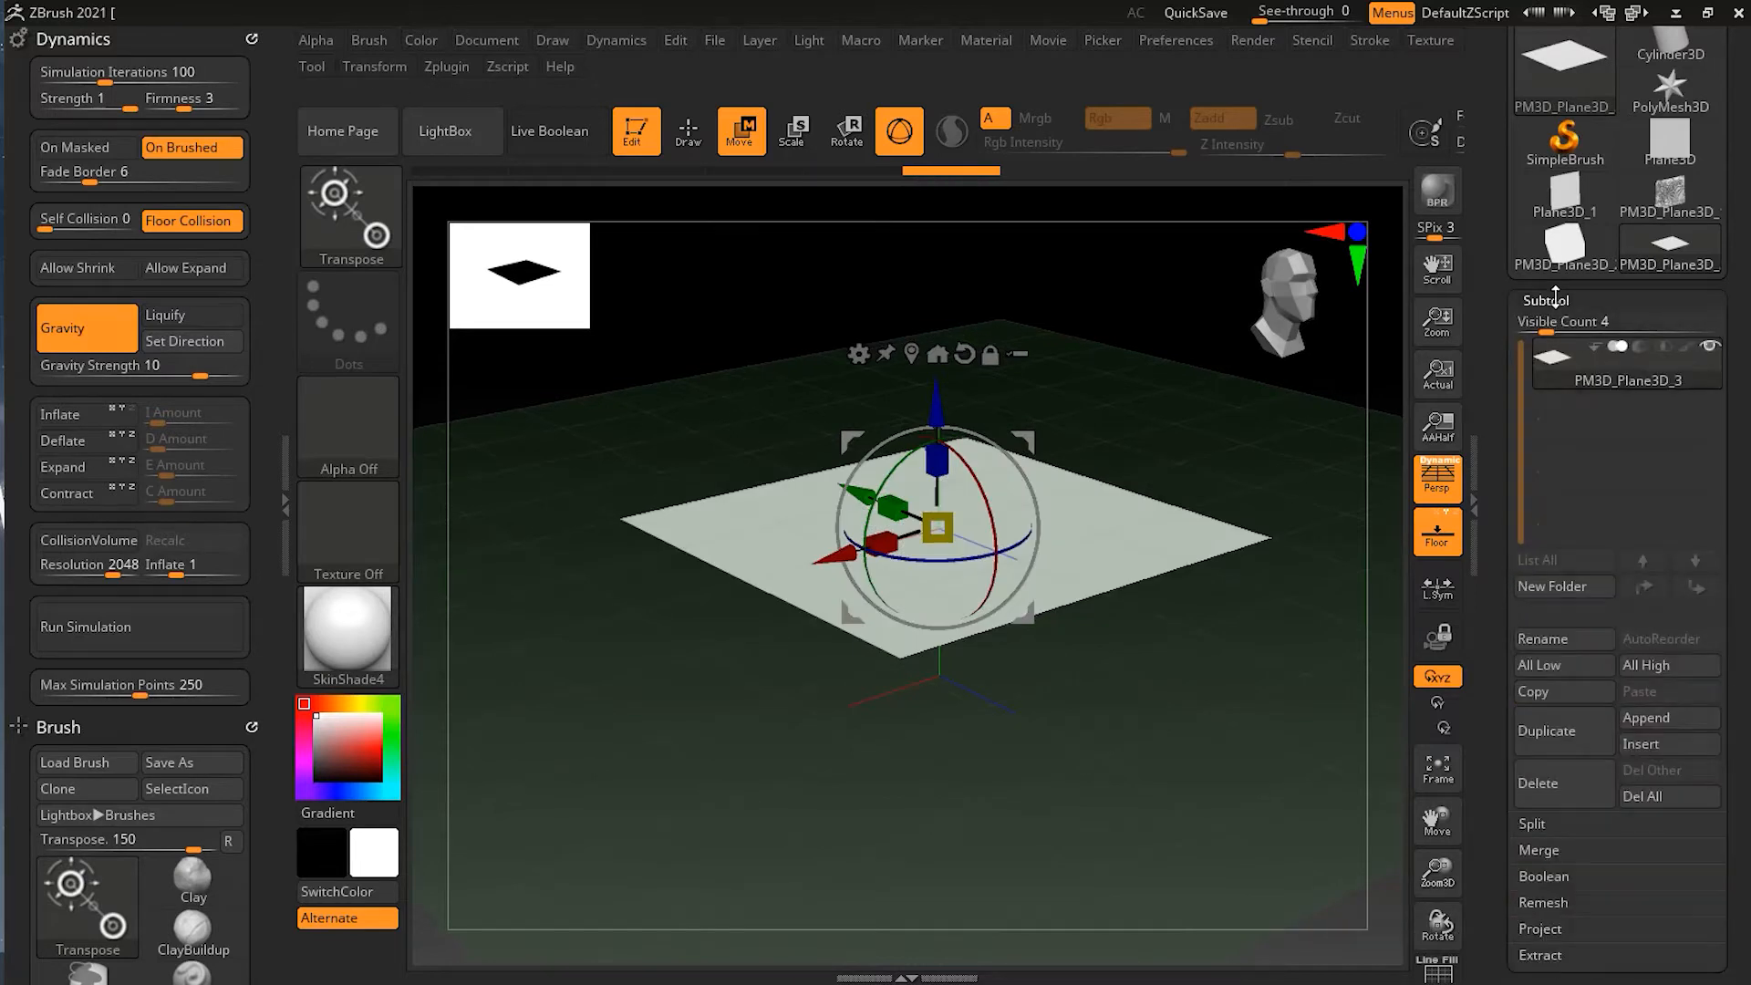
left_click(1660, 719)
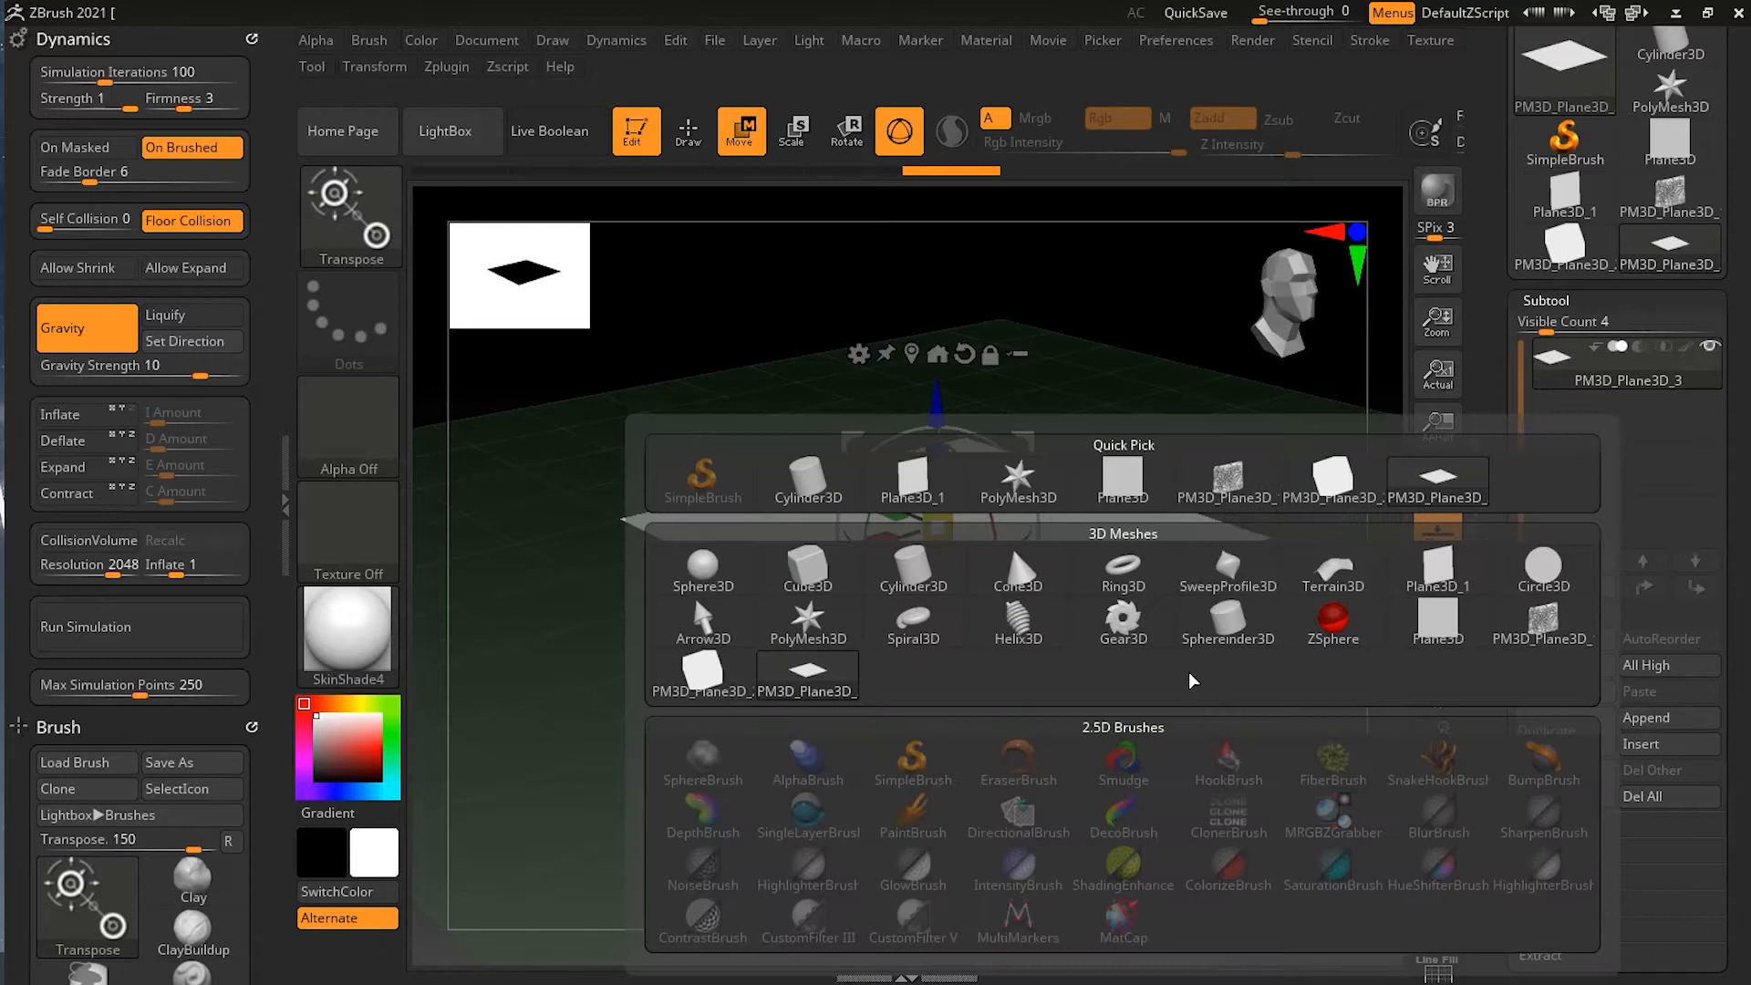
left_click(1131, 491)
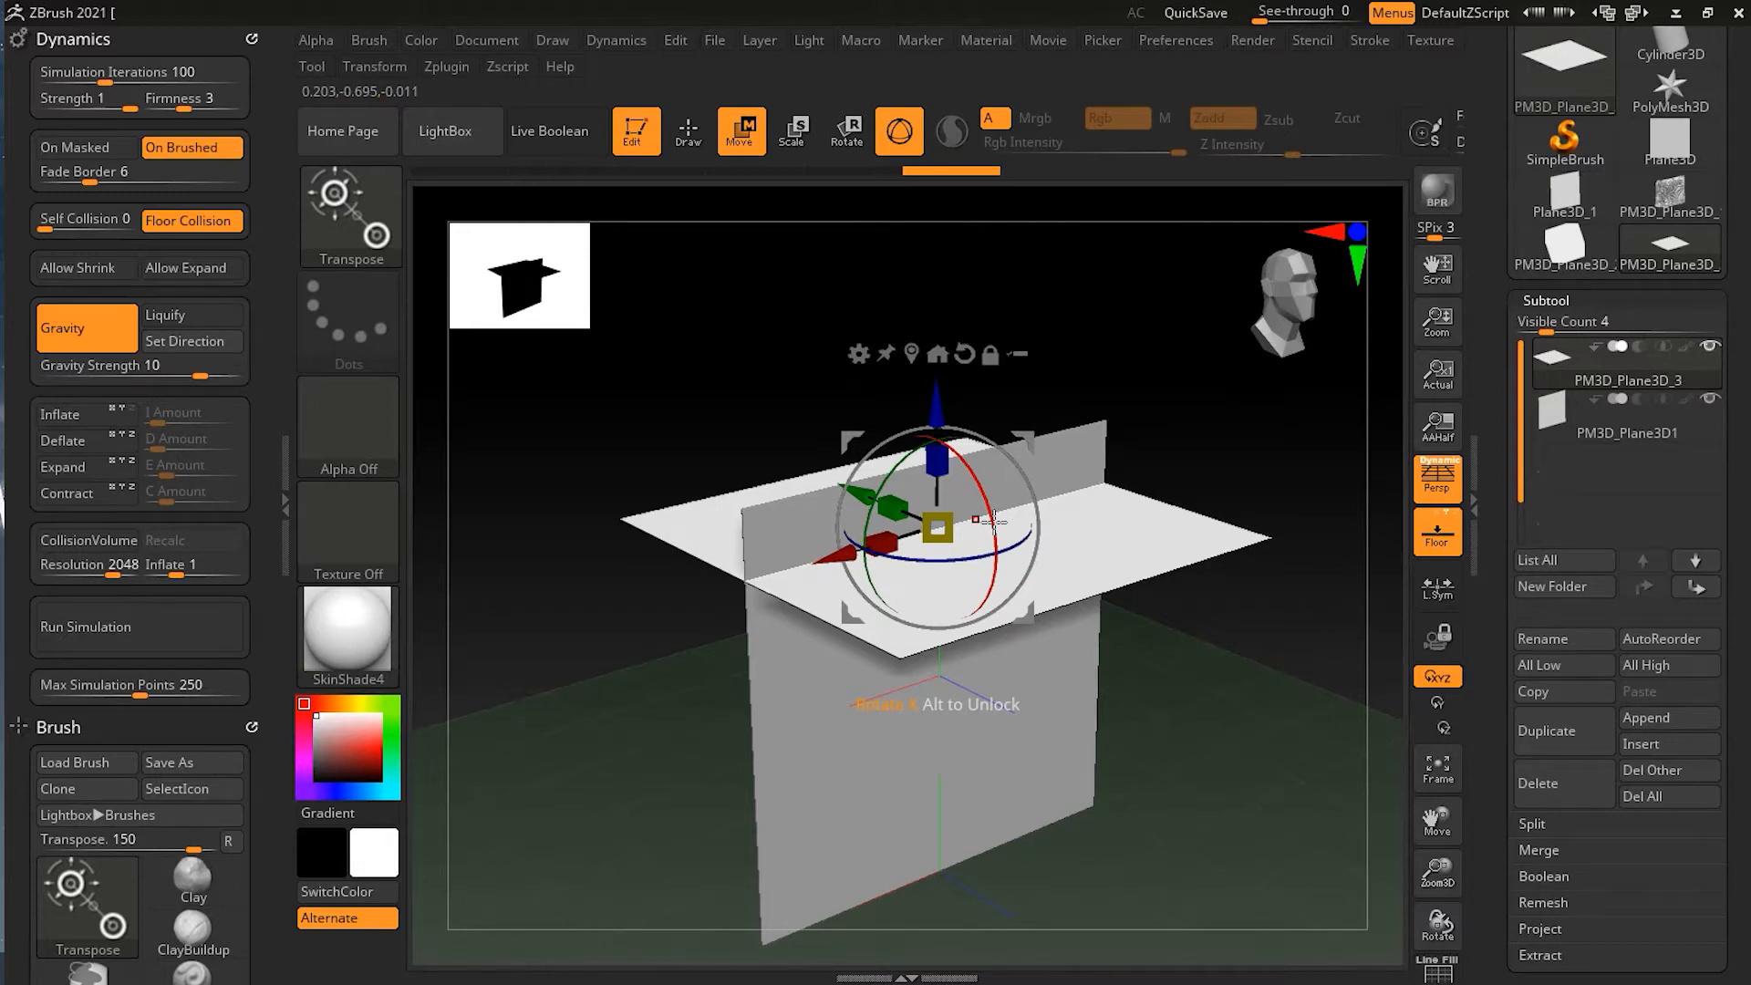
Select the appended upright plane and rotate it flat, parallel to the raised plane above it.
left_click_drag(994, 521, 974, 434)
key("ctrl+z")
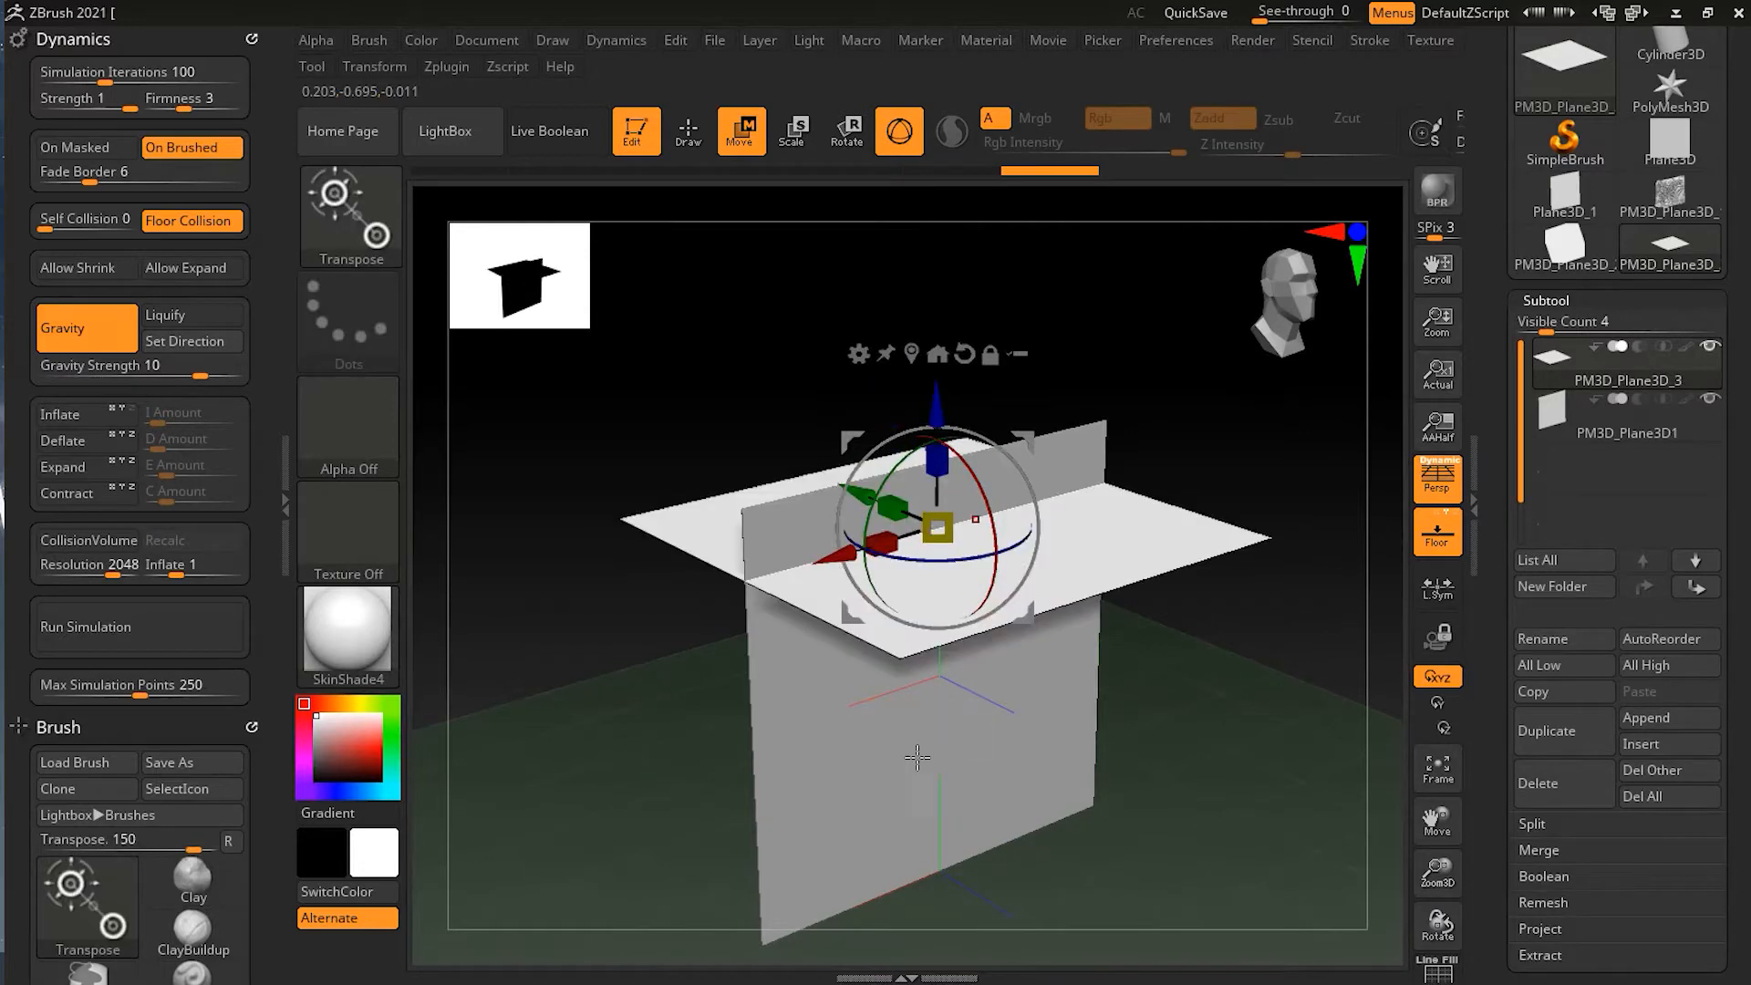
left_click(1601, 439)
left_click_drag(985, 629, 928, 452)
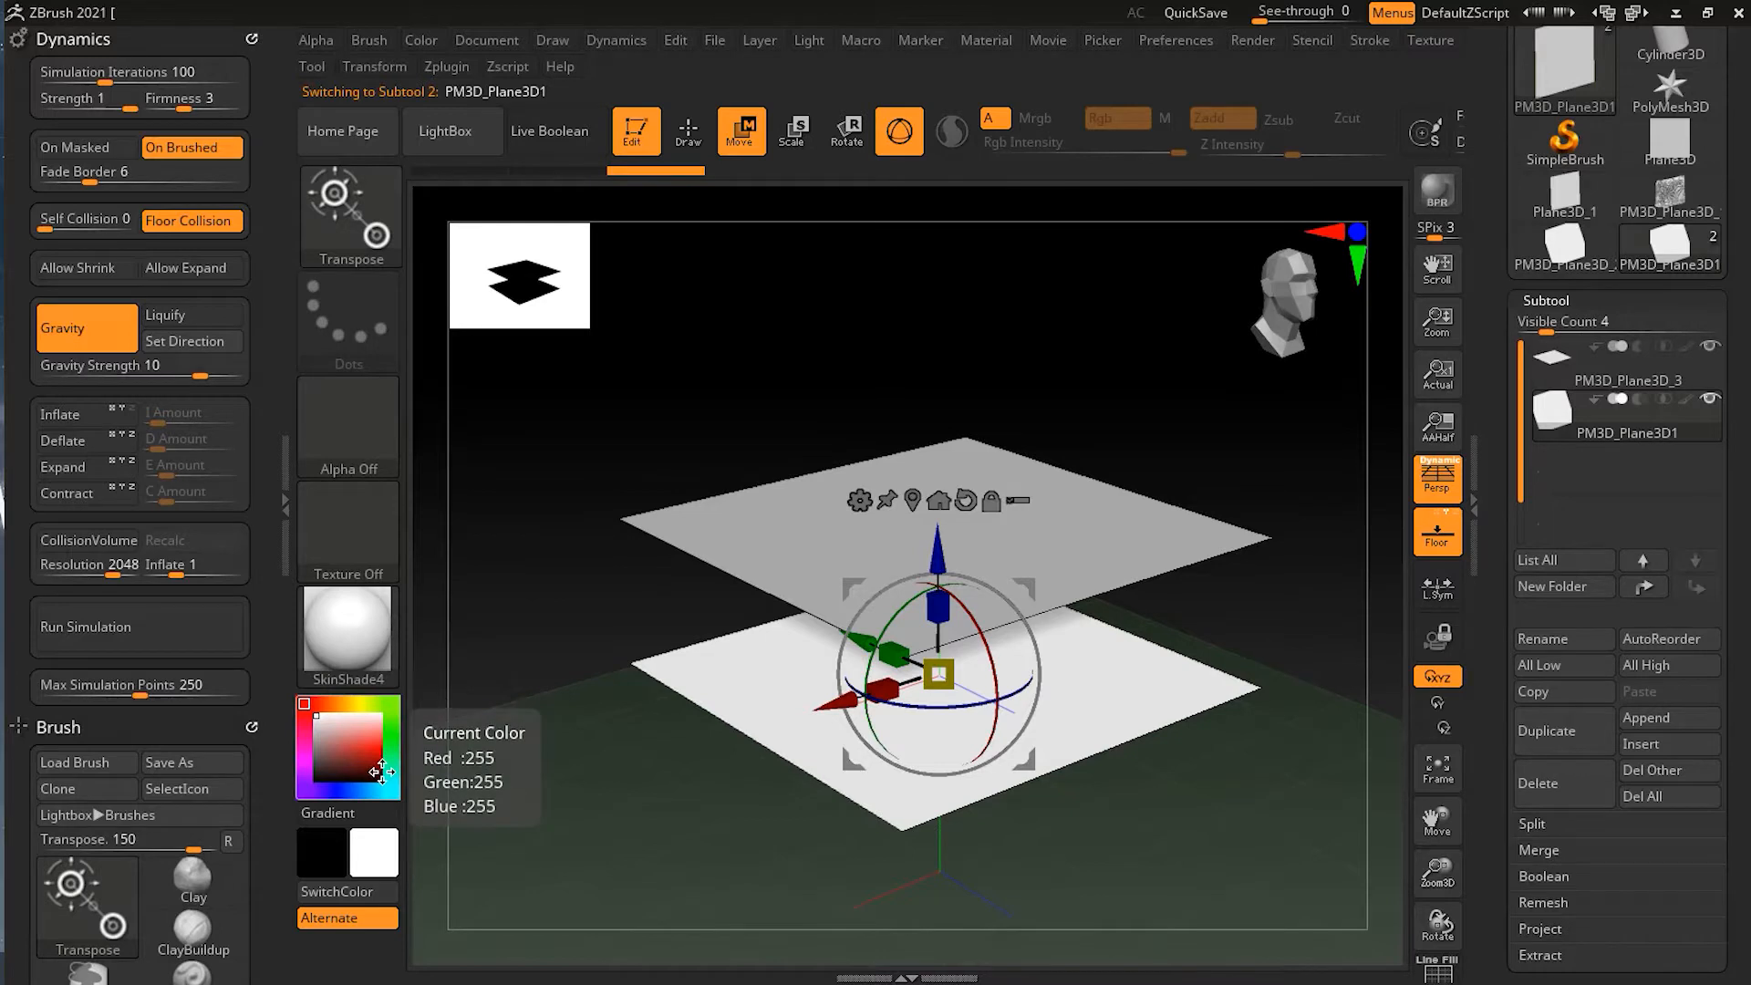
Pick a dark red (174, 20, 20) and fill the lower plane with it.
left_click(367, 755)
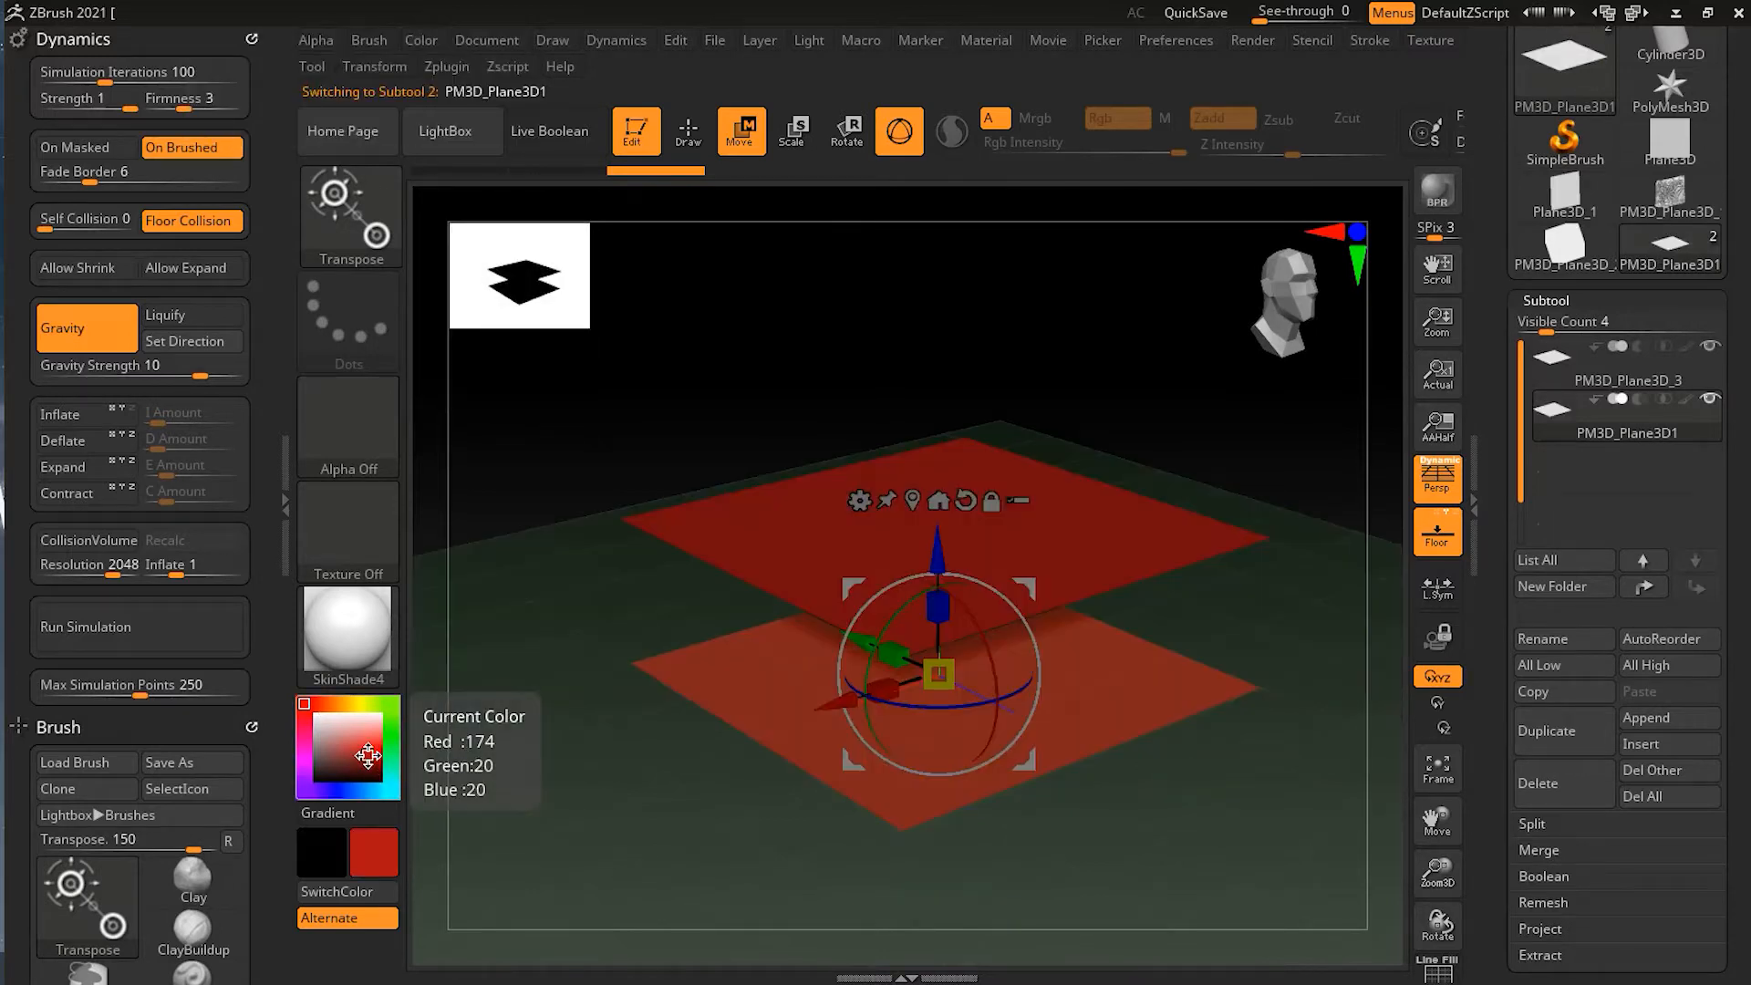
left_click(407, 44)
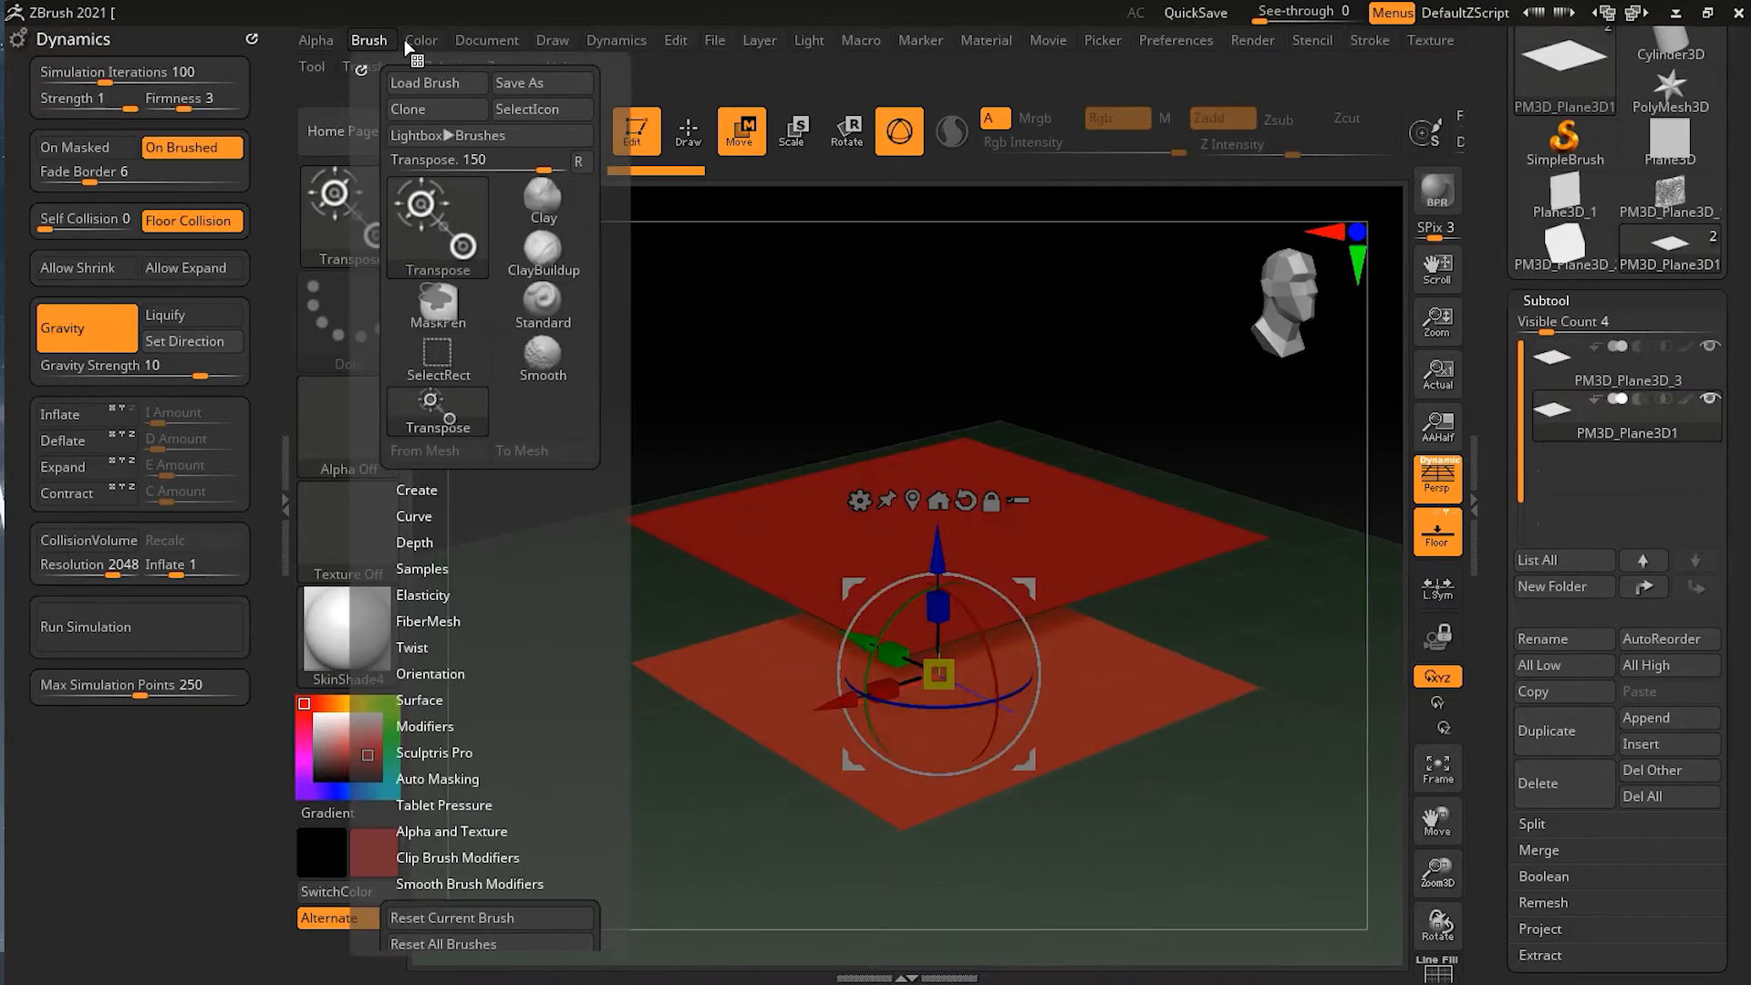
mouse_move(421, 40)
left_click(500, 507)
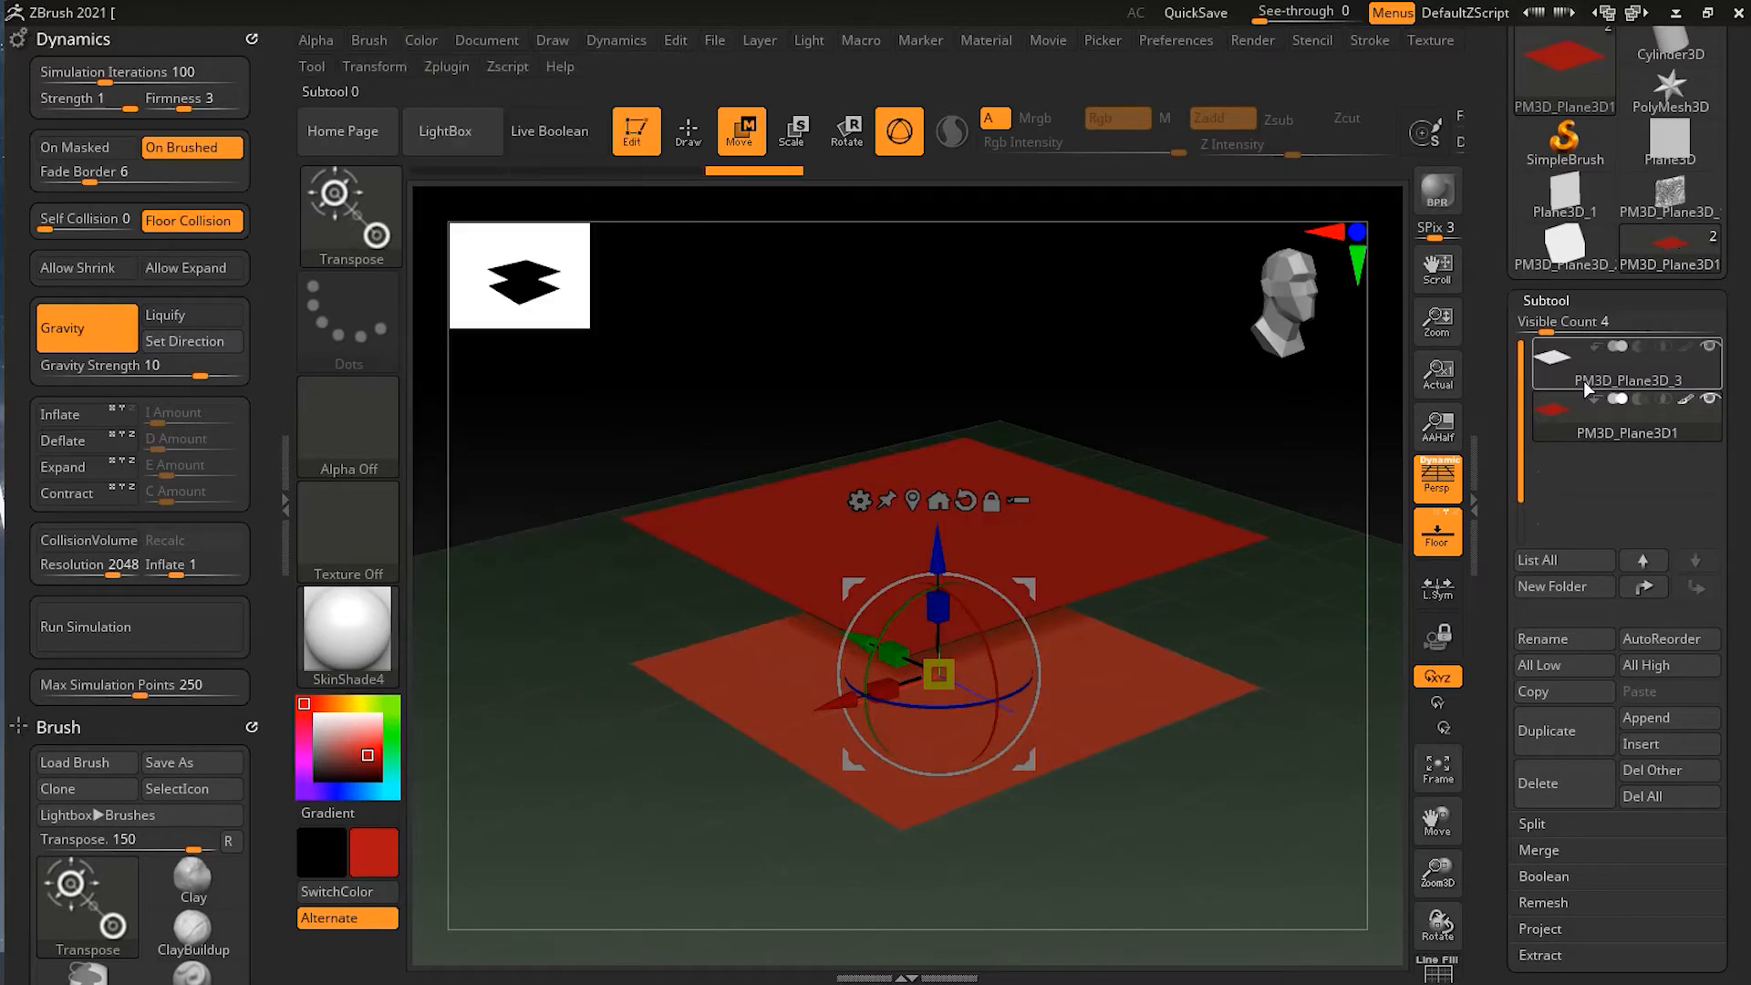
Select the raised plane and fill it with white.
left_click(1594, 385)
left_click(317, 715)
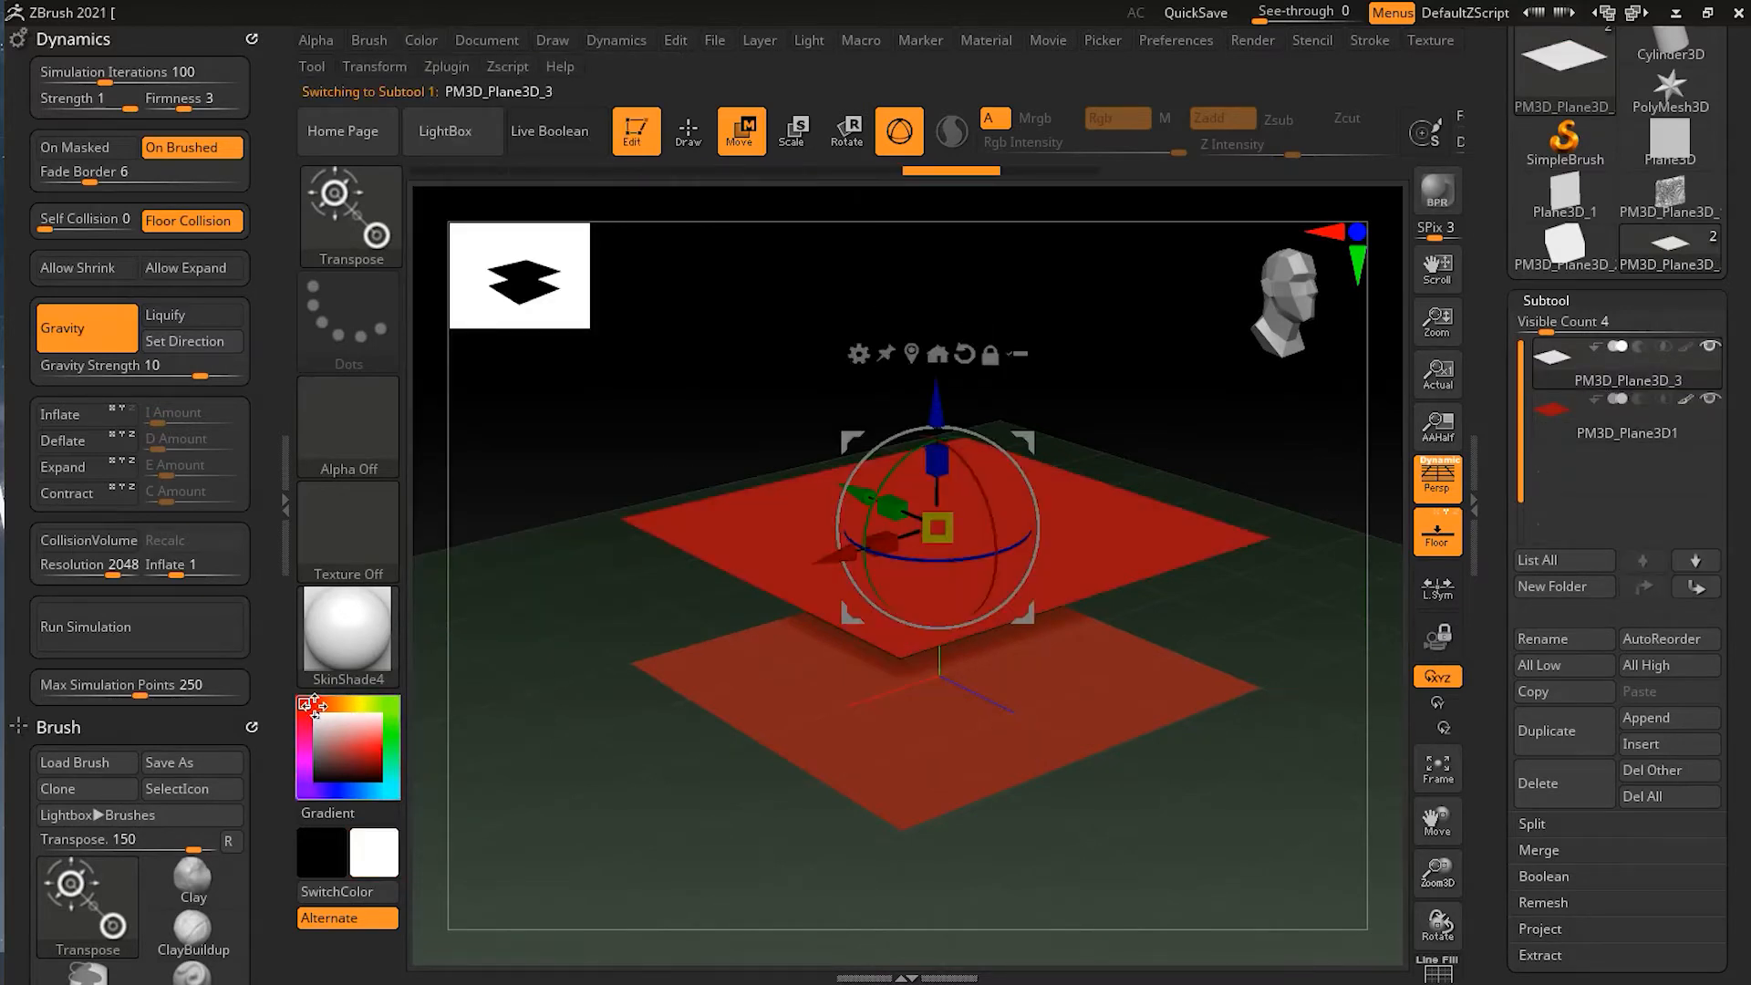
mouse_move(379, 43)
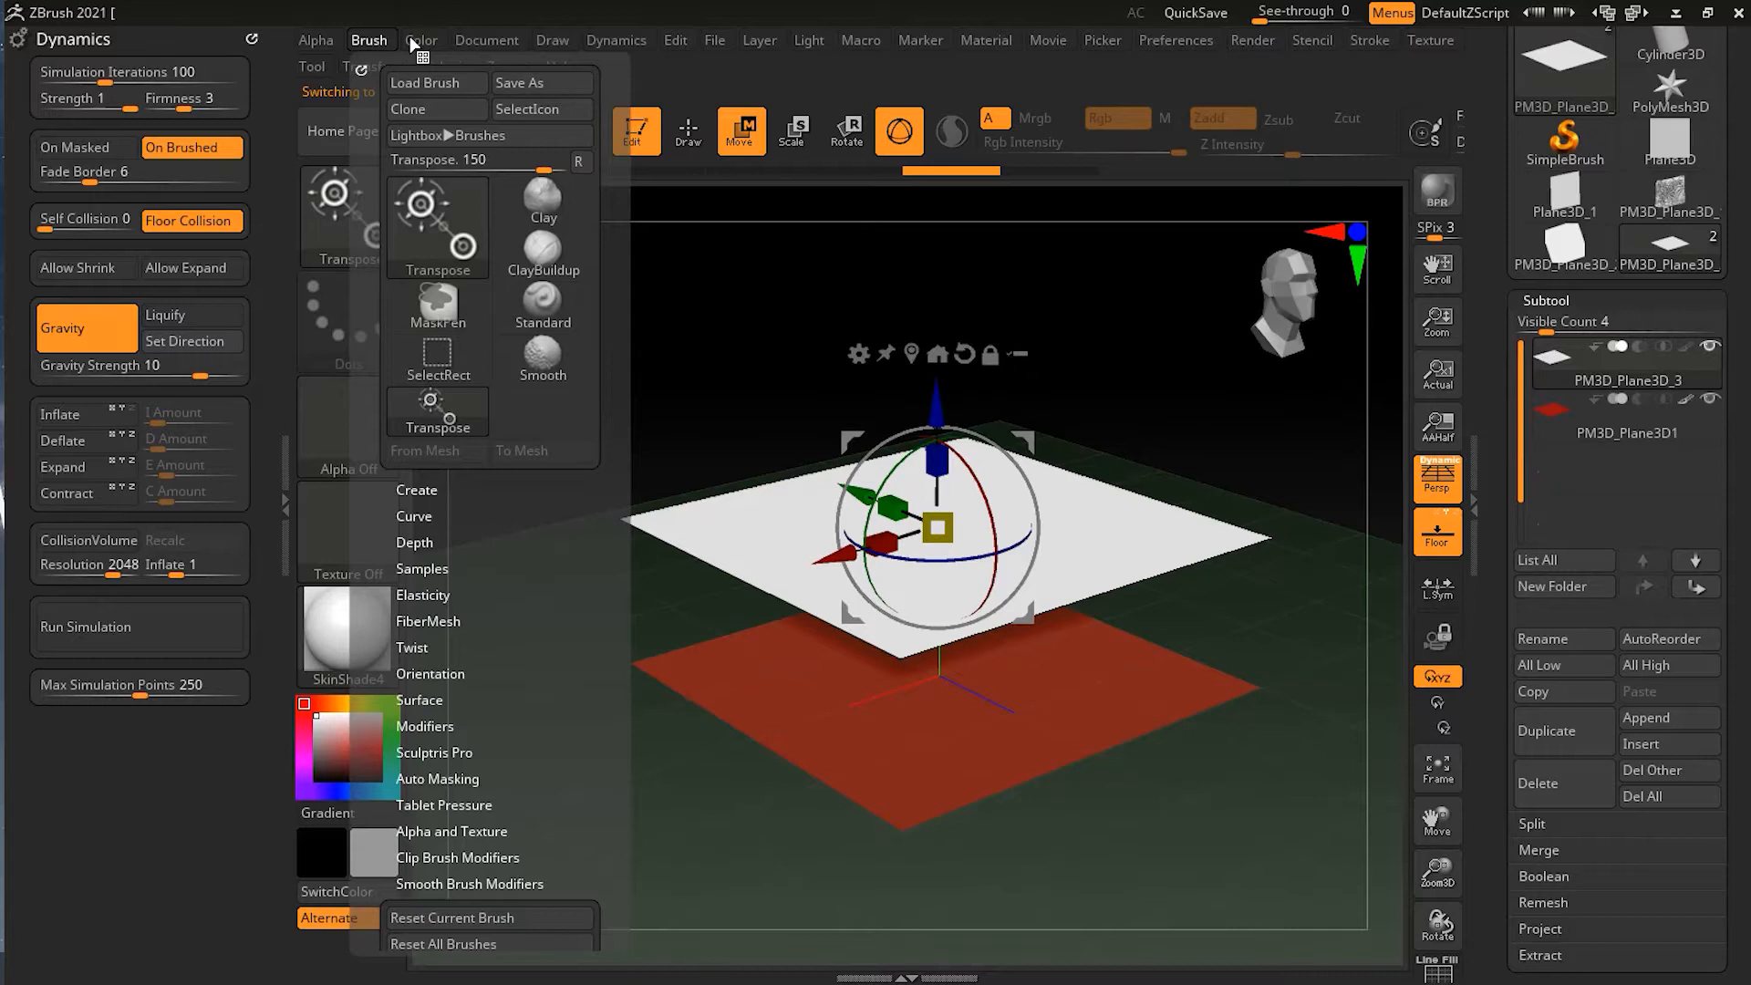
left_click(503, 518)
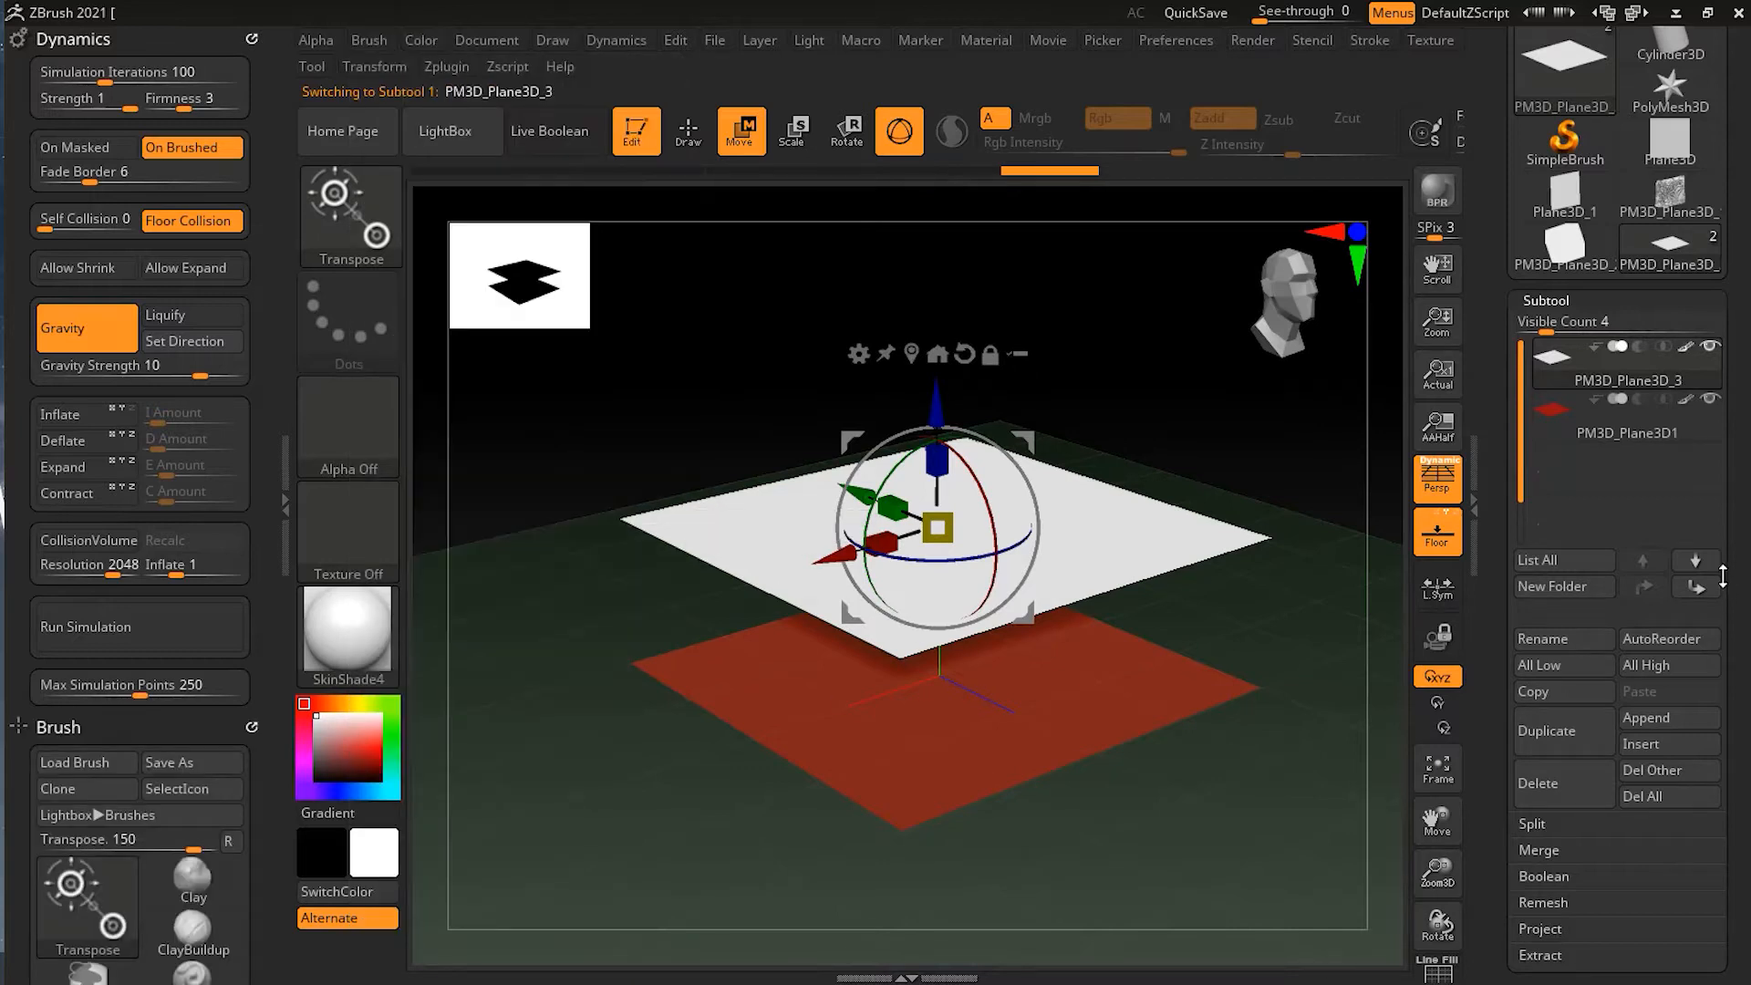
Select the red plane and move it straight down, well below the white plane.
left_click(1658, 439)
left_click_drag(1251, 730, 1232, 644, "alt")
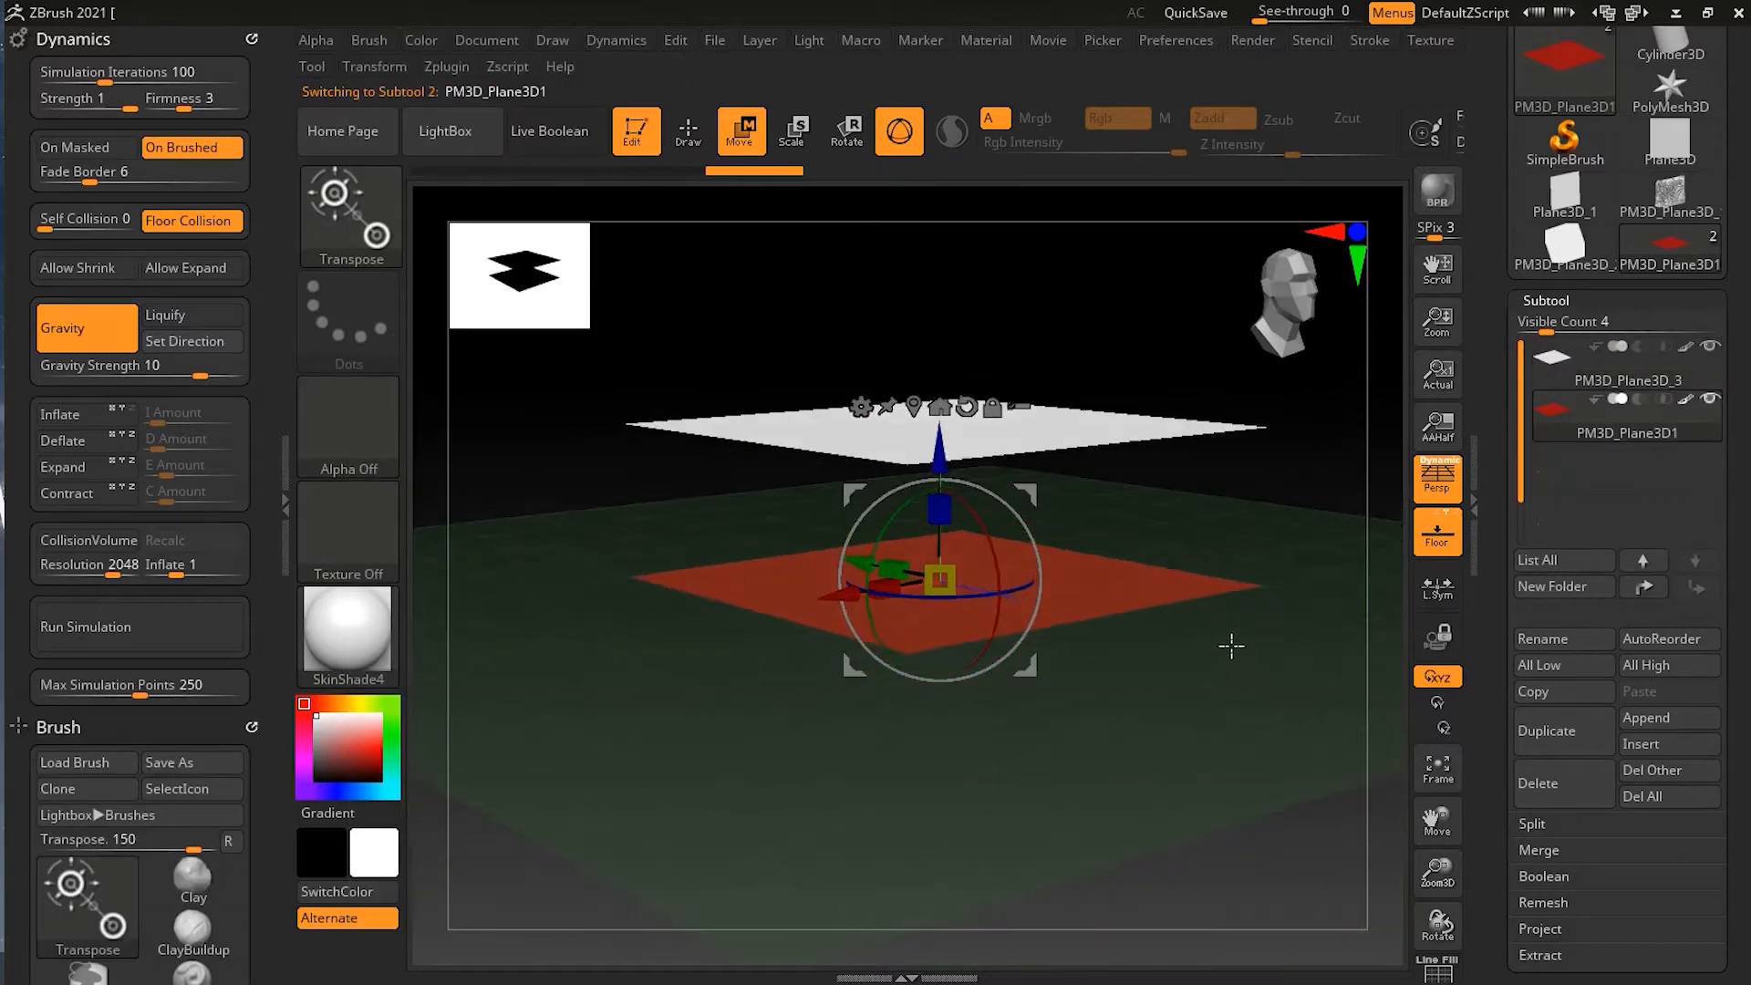
left_click_drag(942, 464, 954, 725)
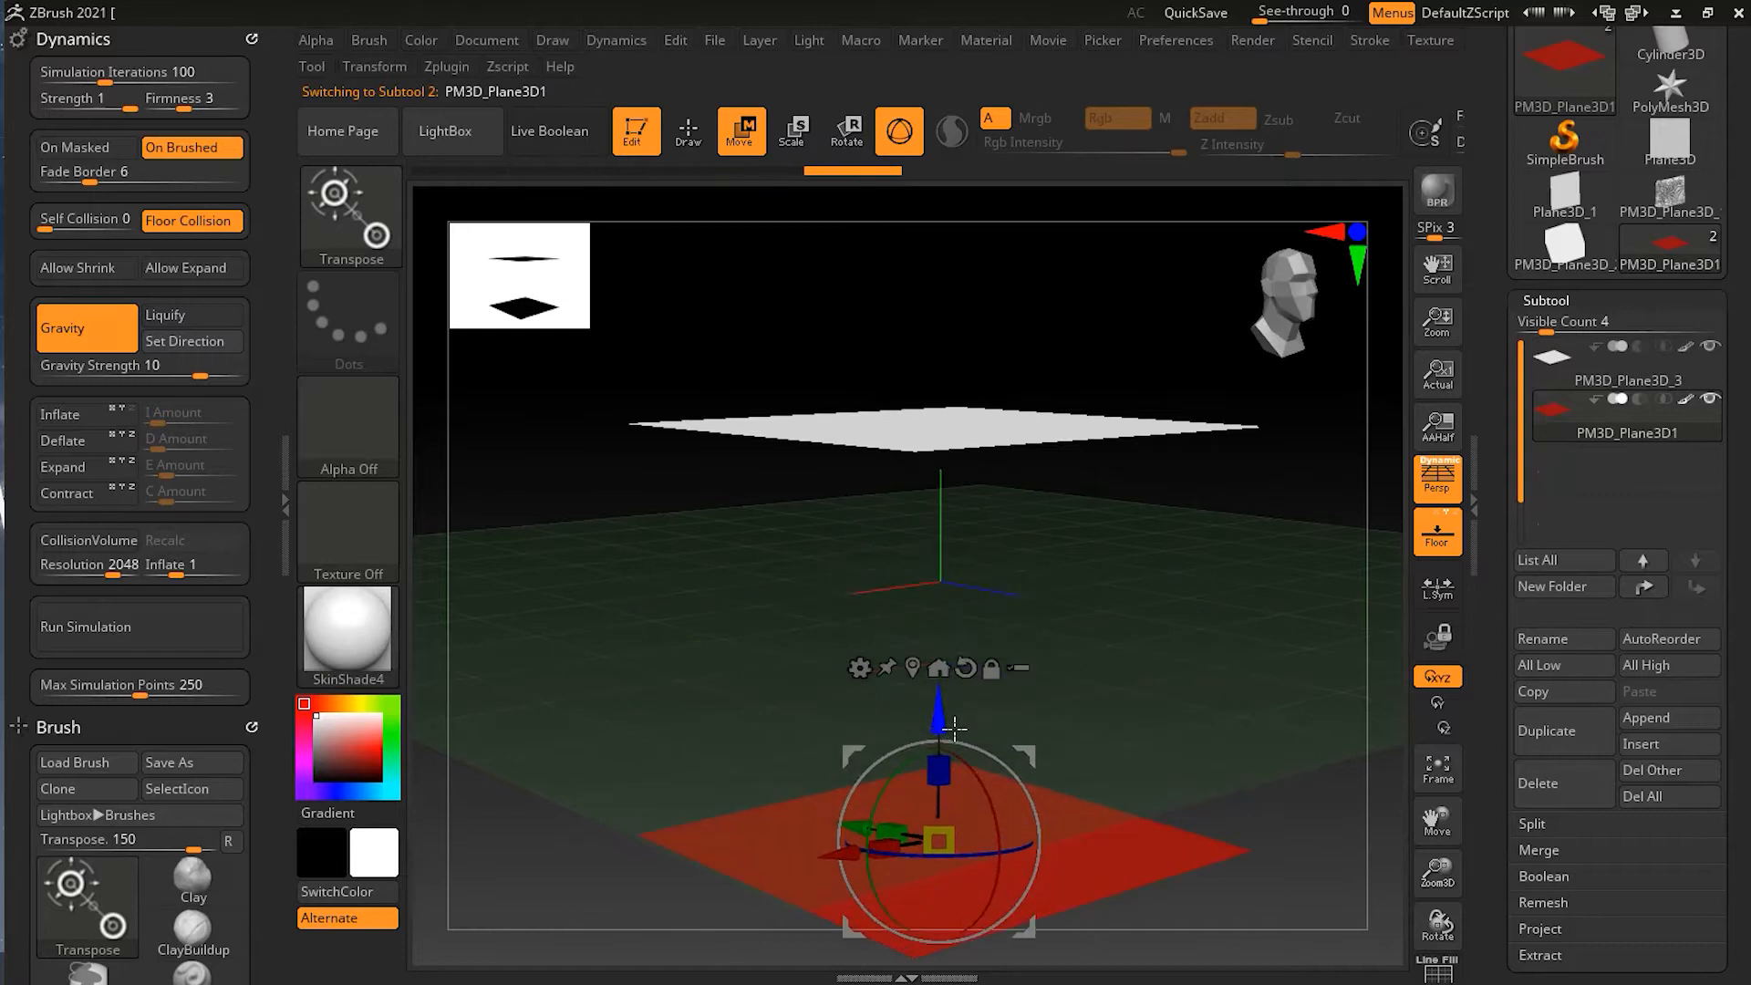
left_click_drag(1163, 615, 1150, 606, "alt")
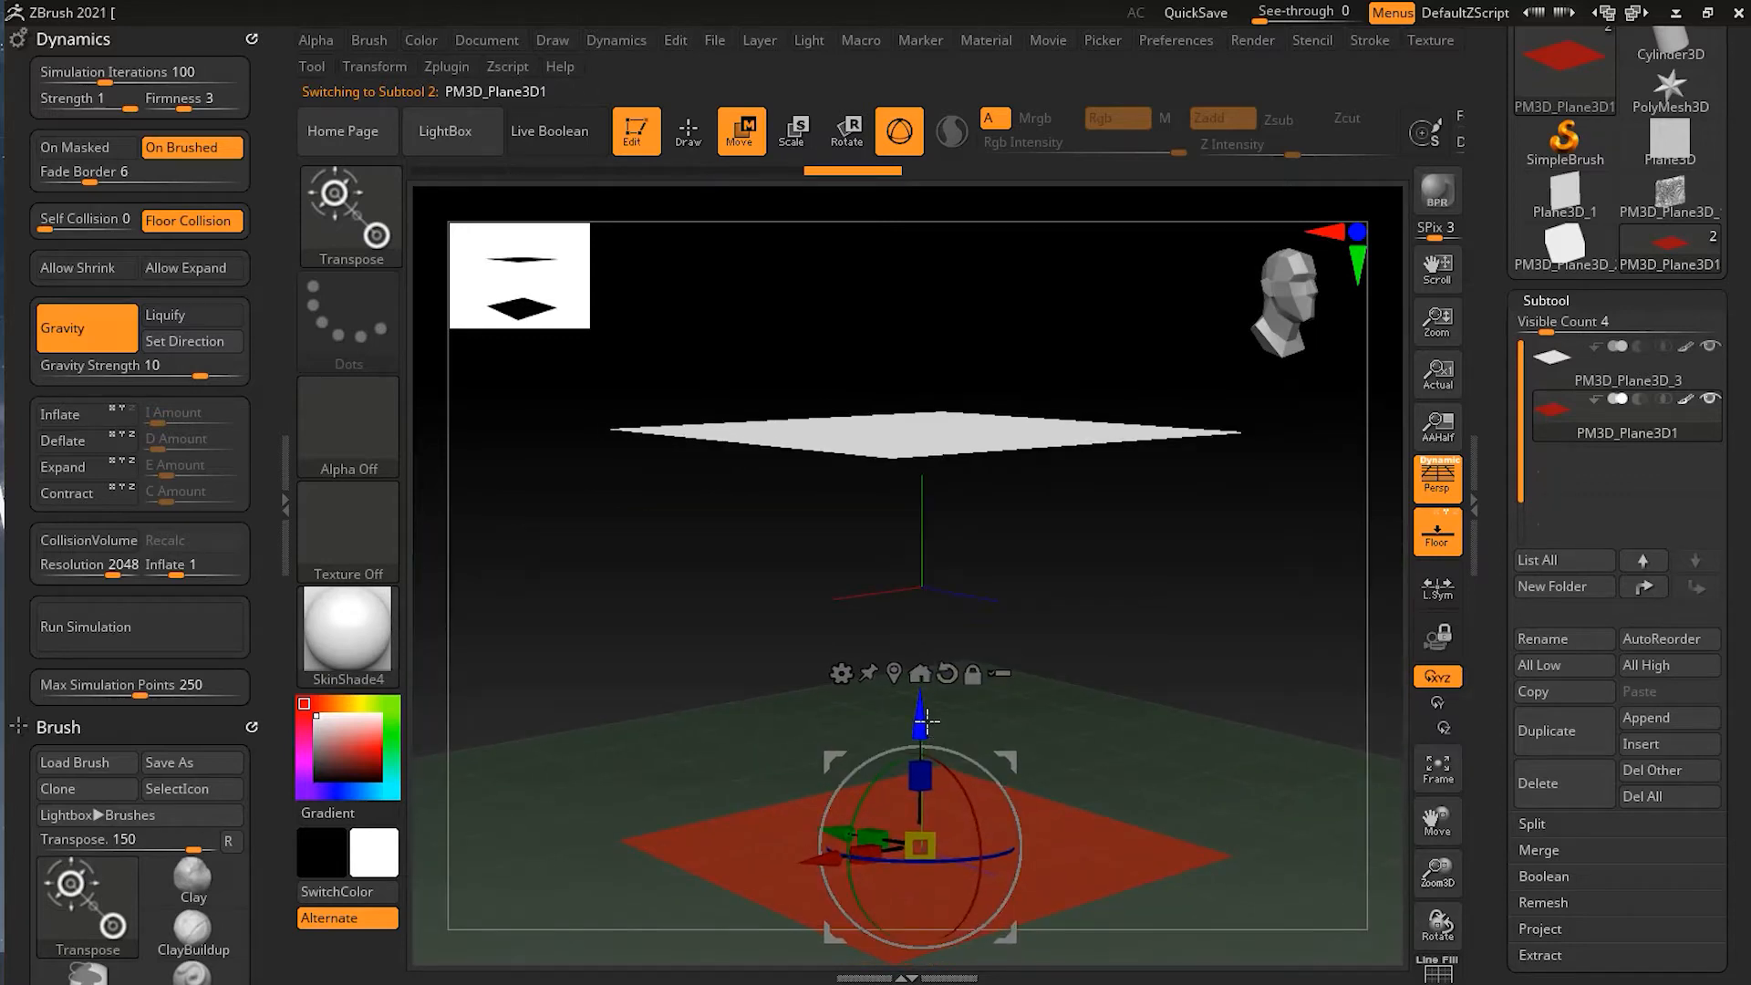
left_click_drag(922, 719, 922, 745)
Scale the red plane up to several times the white plane's size and hide the floor grid.
left_click_drag(1172, 645, 1048, 730)
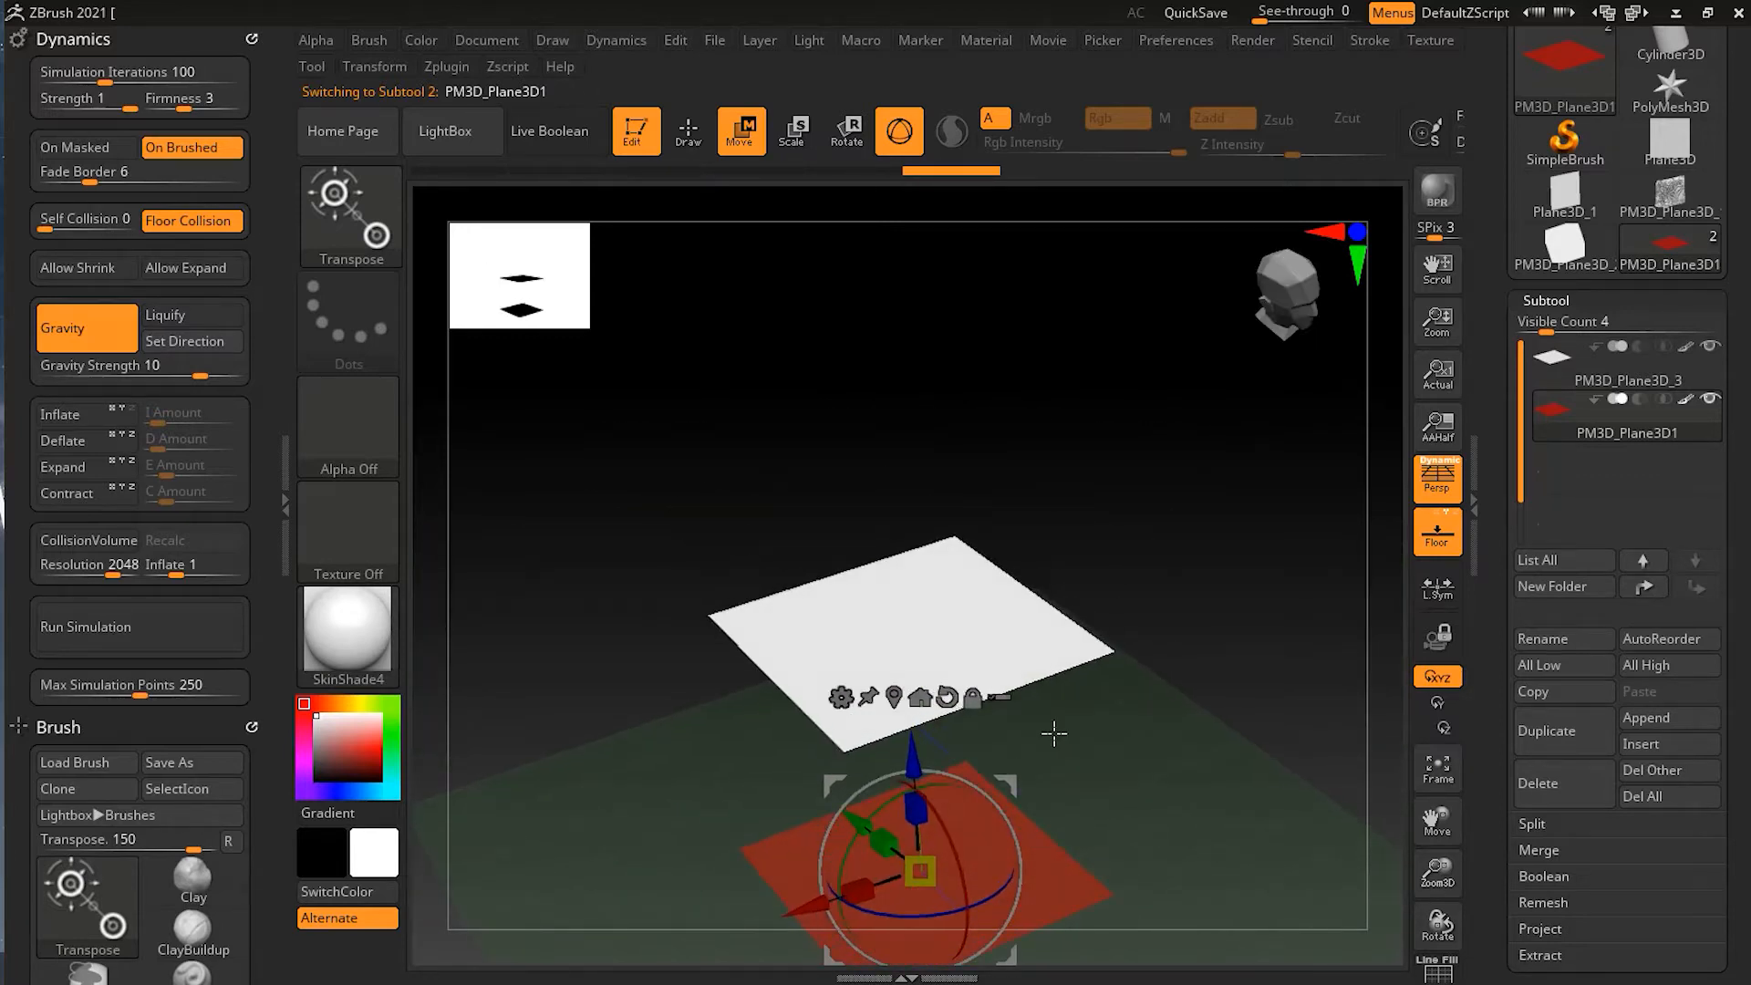
left_click_drag(988, 809, 1115, 699)
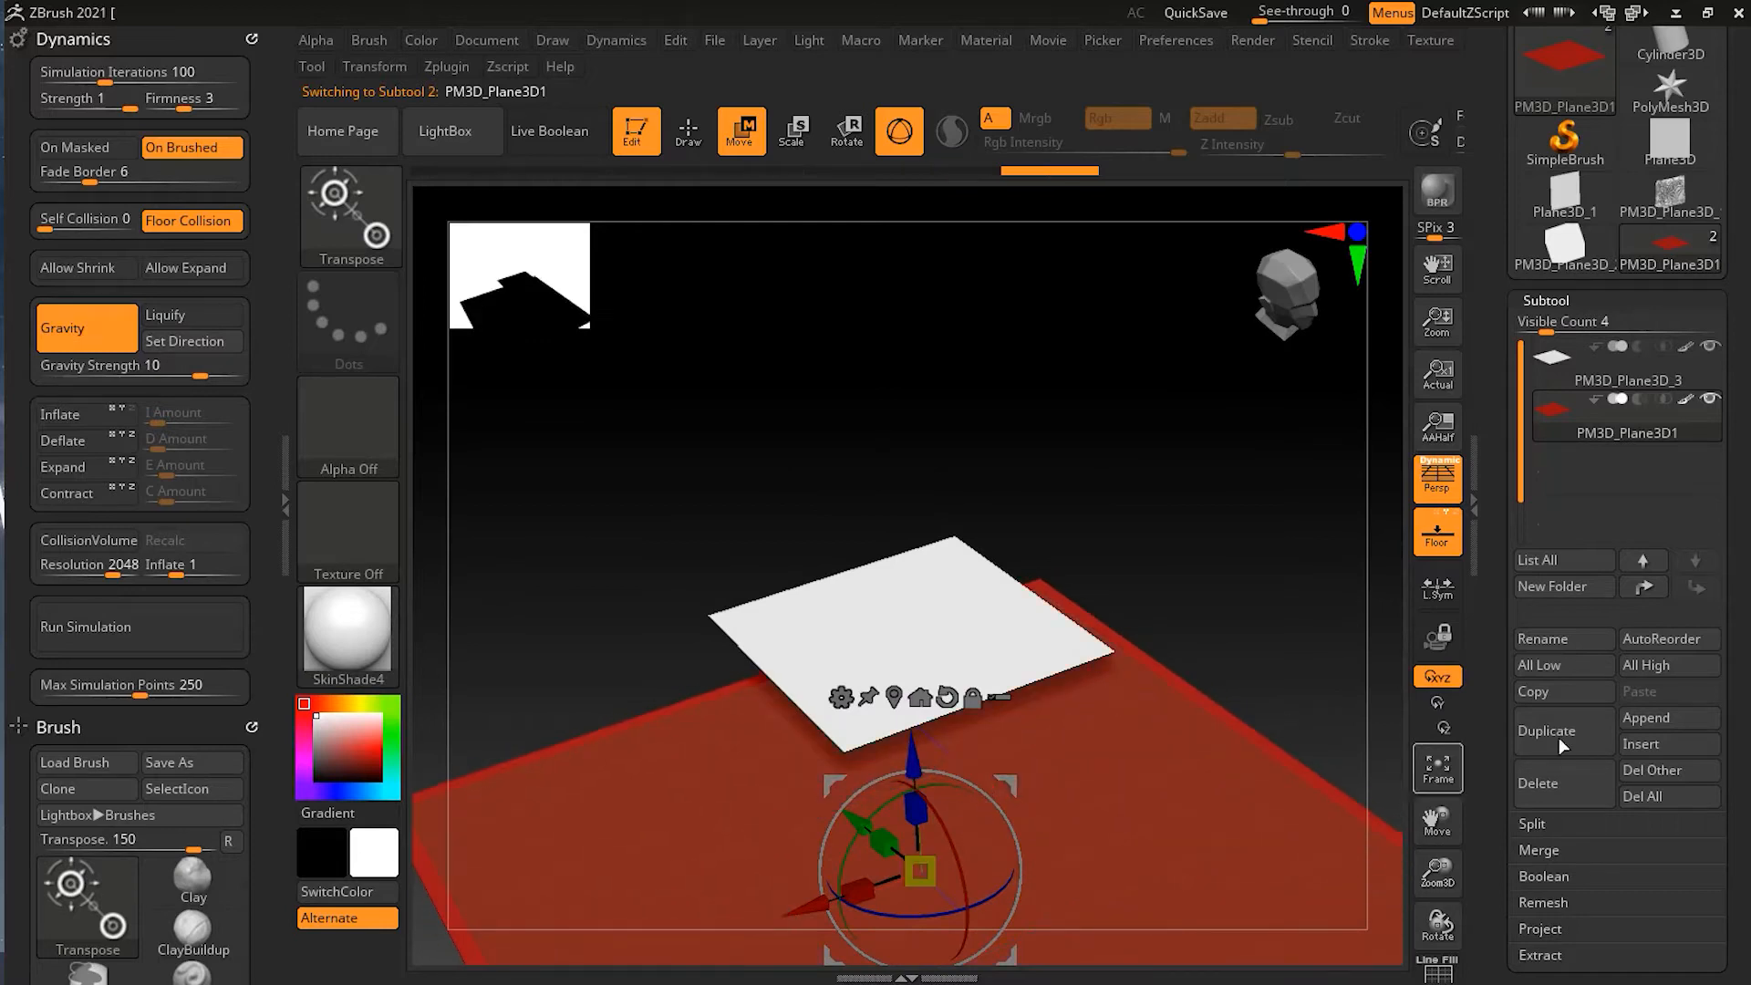
left_click(1447, 538)
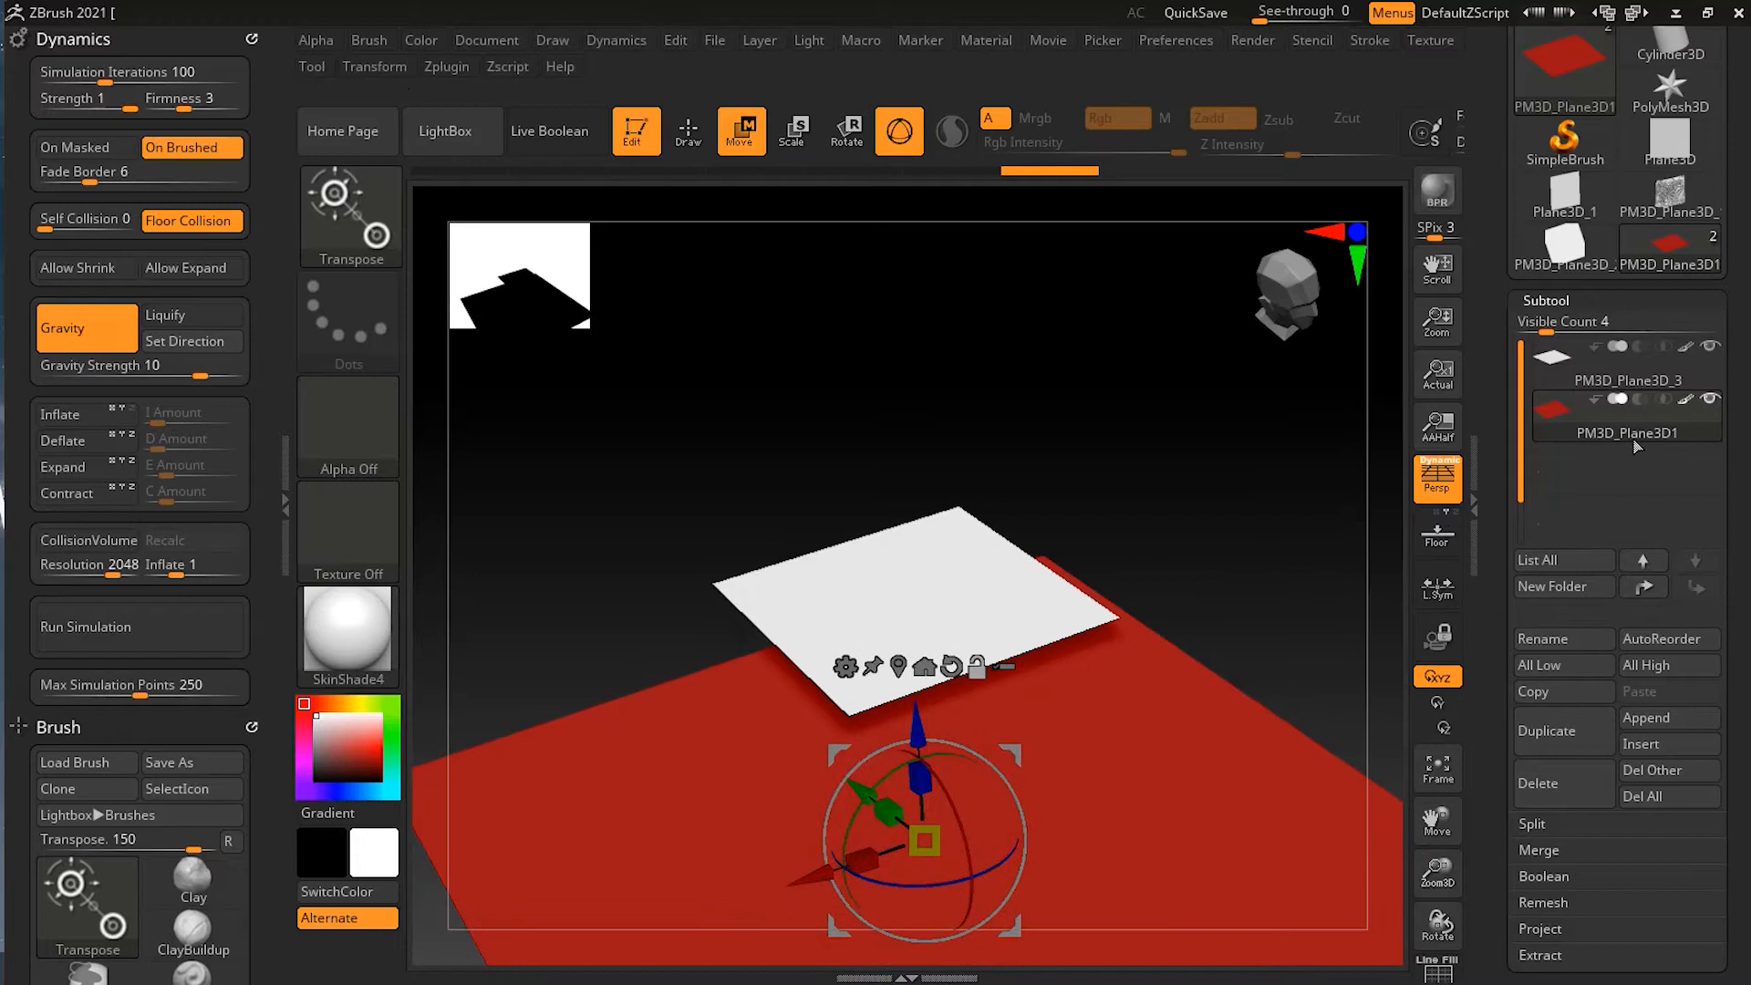
Select the white plane and turn its Dynamic Subdiv back on with the Sphere2x2 MicroPoly.
left_click(1609, 373)
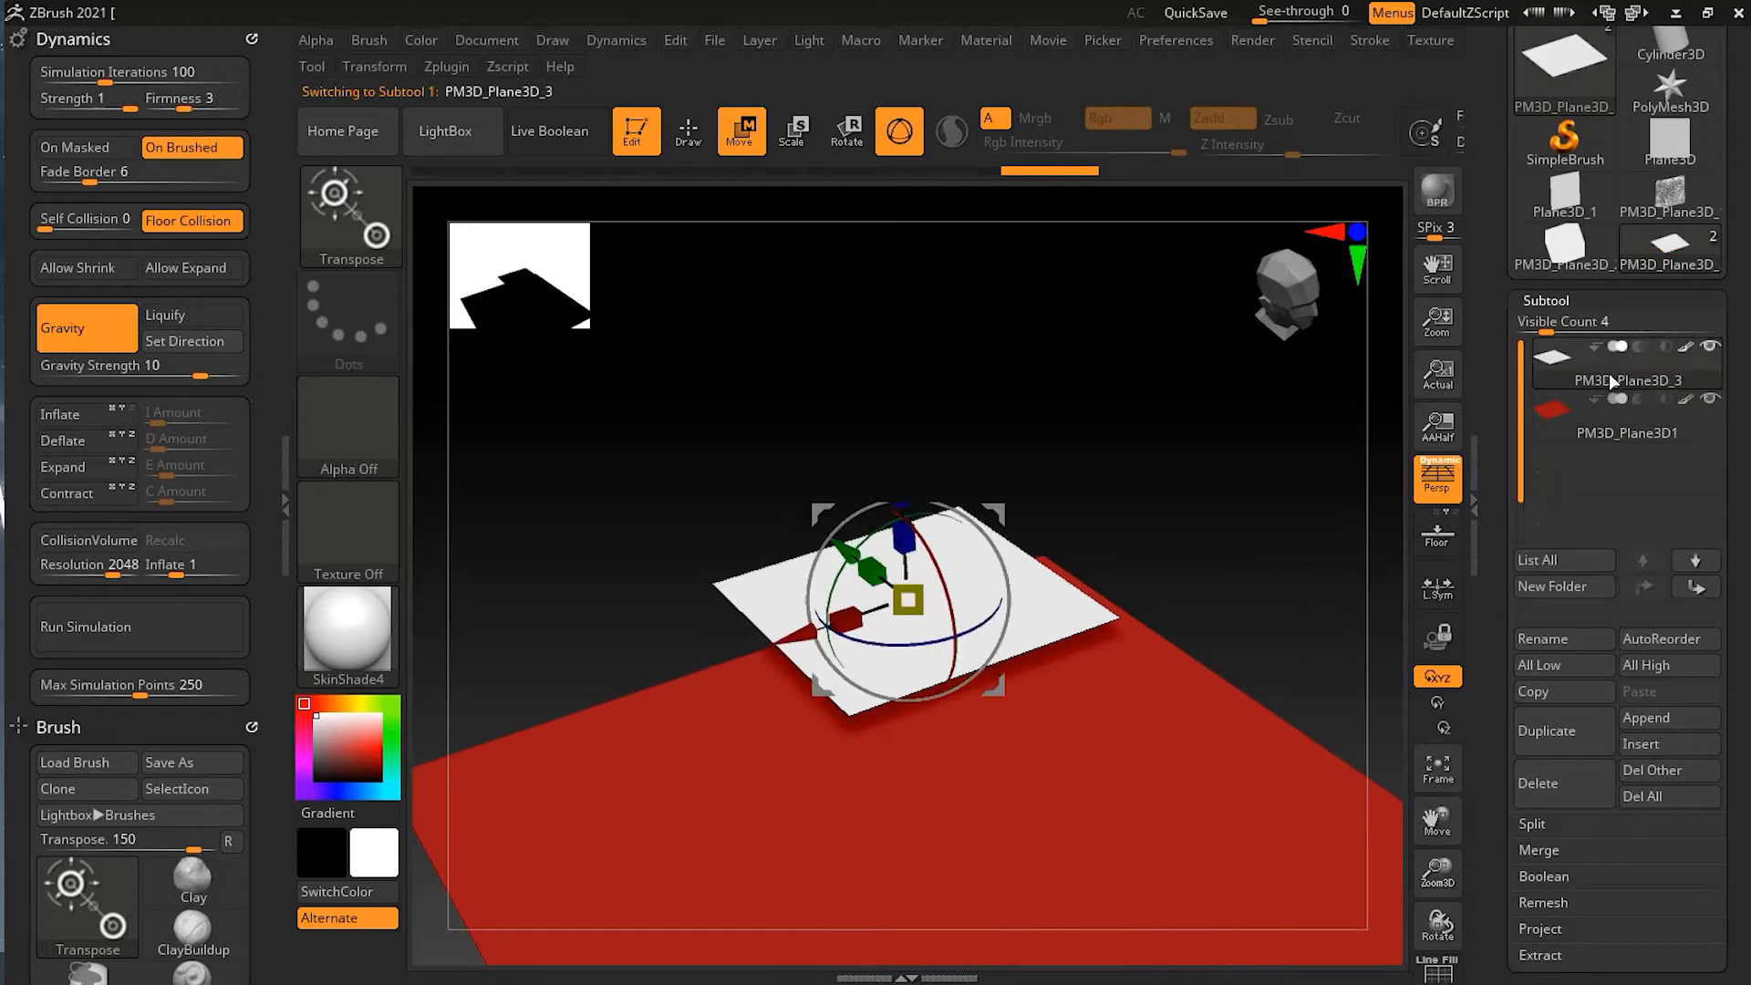
left_click(1546, 300)
left_click_drag(1707, 597, 1628, 488)
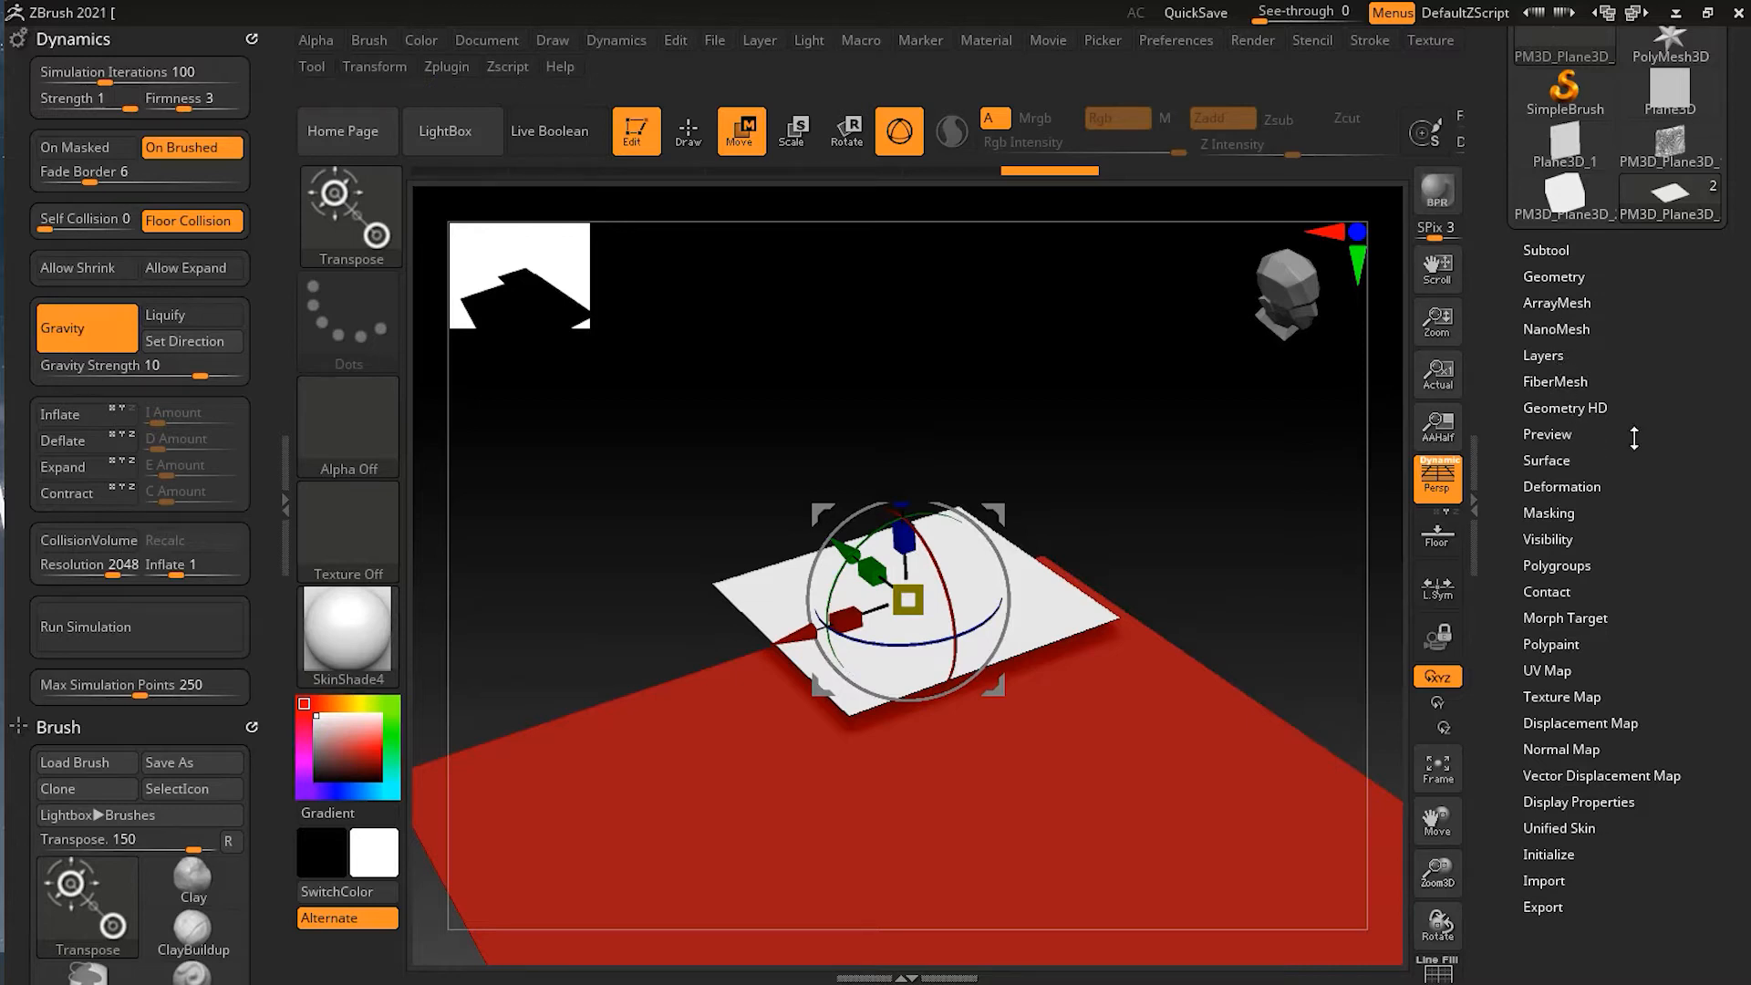
left_click_drag(1680, 537, 1663, 469)
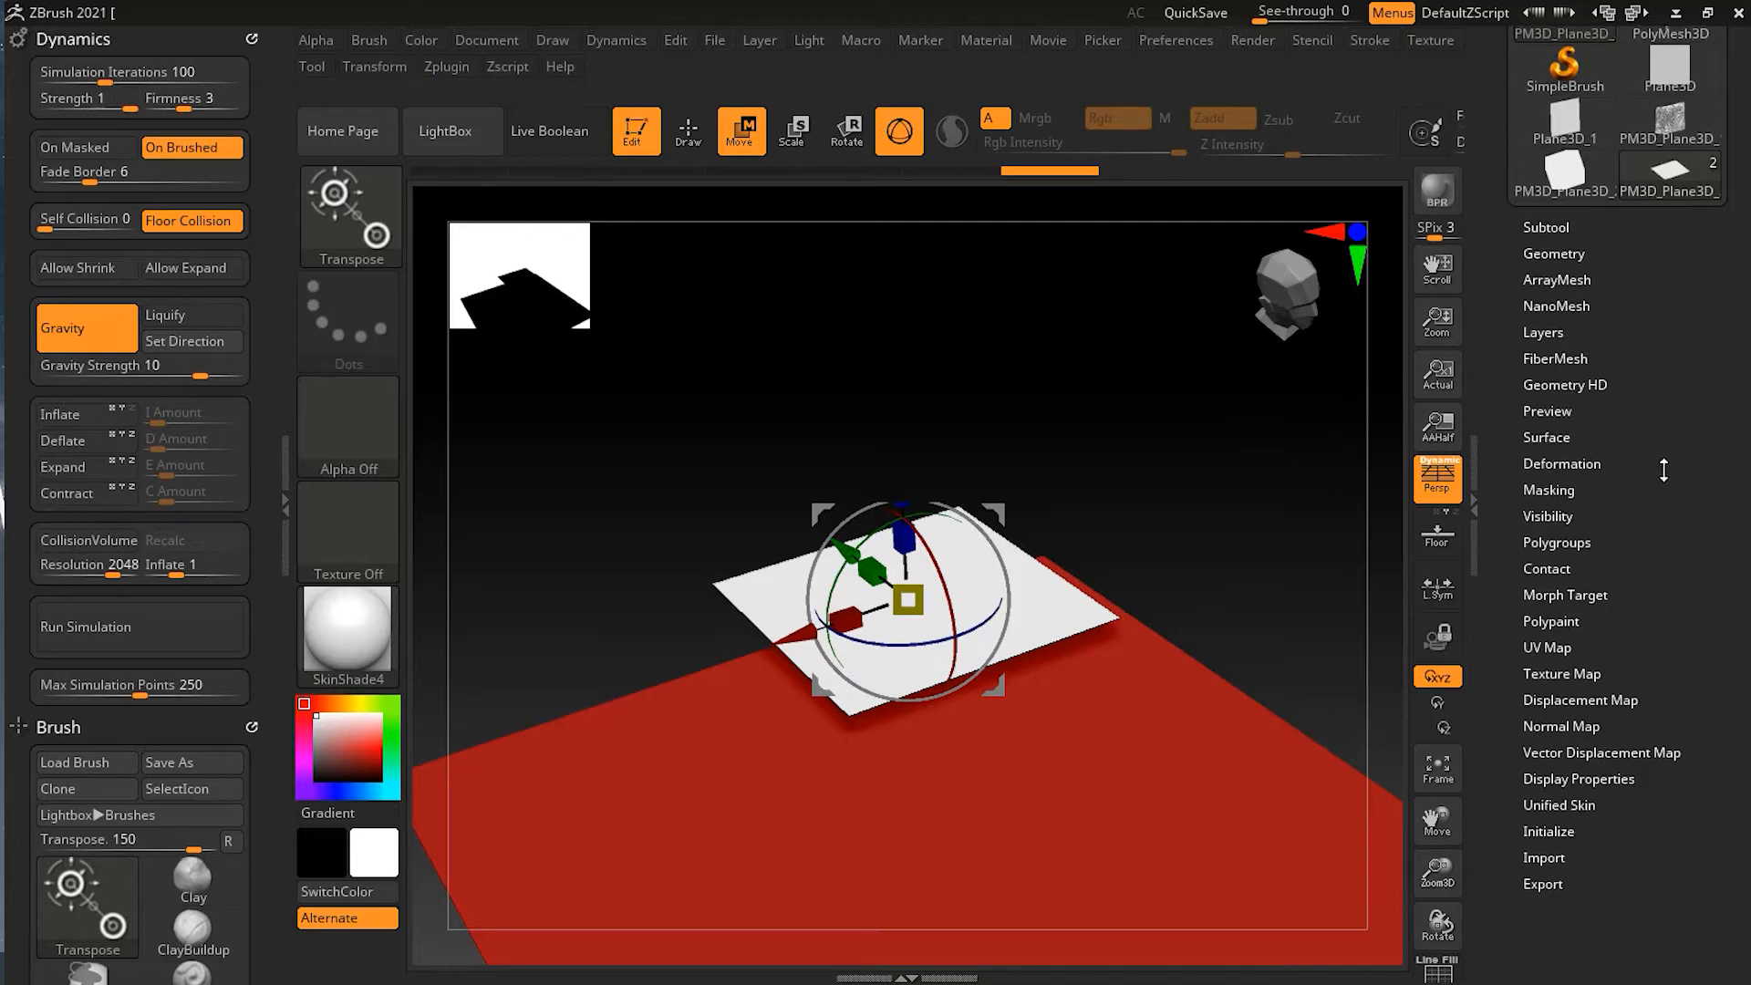
left_click(1565, 259)
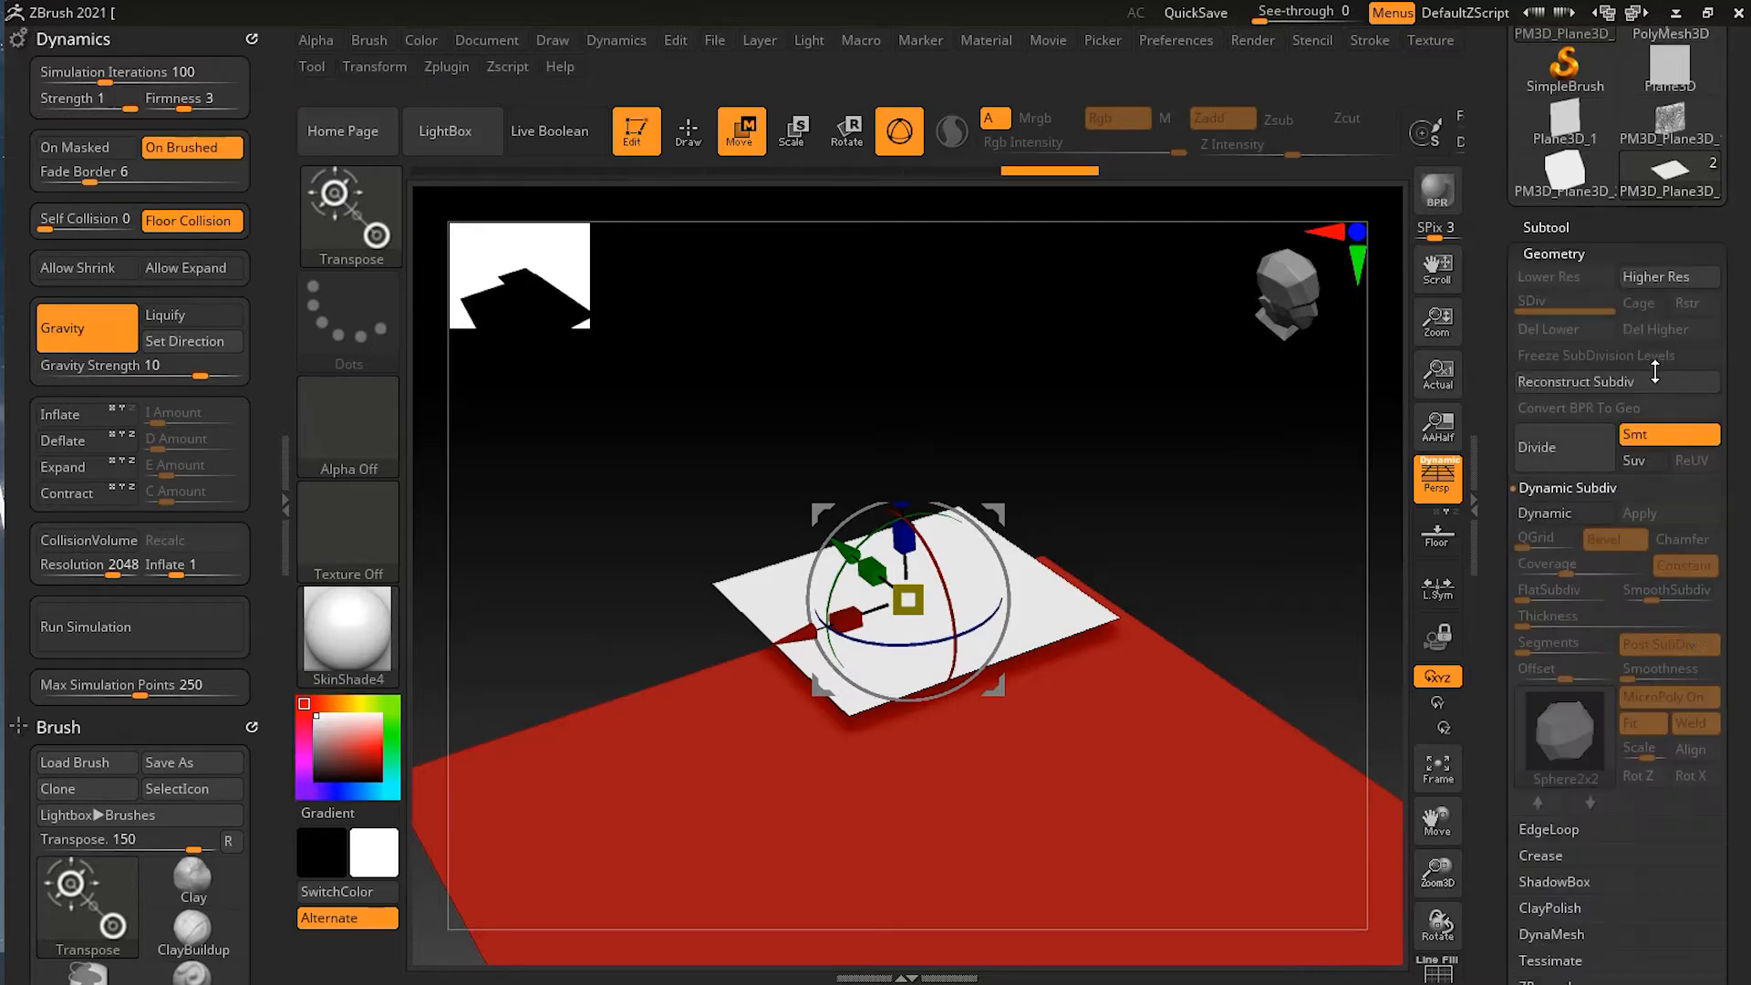
left_click(1567, 511)
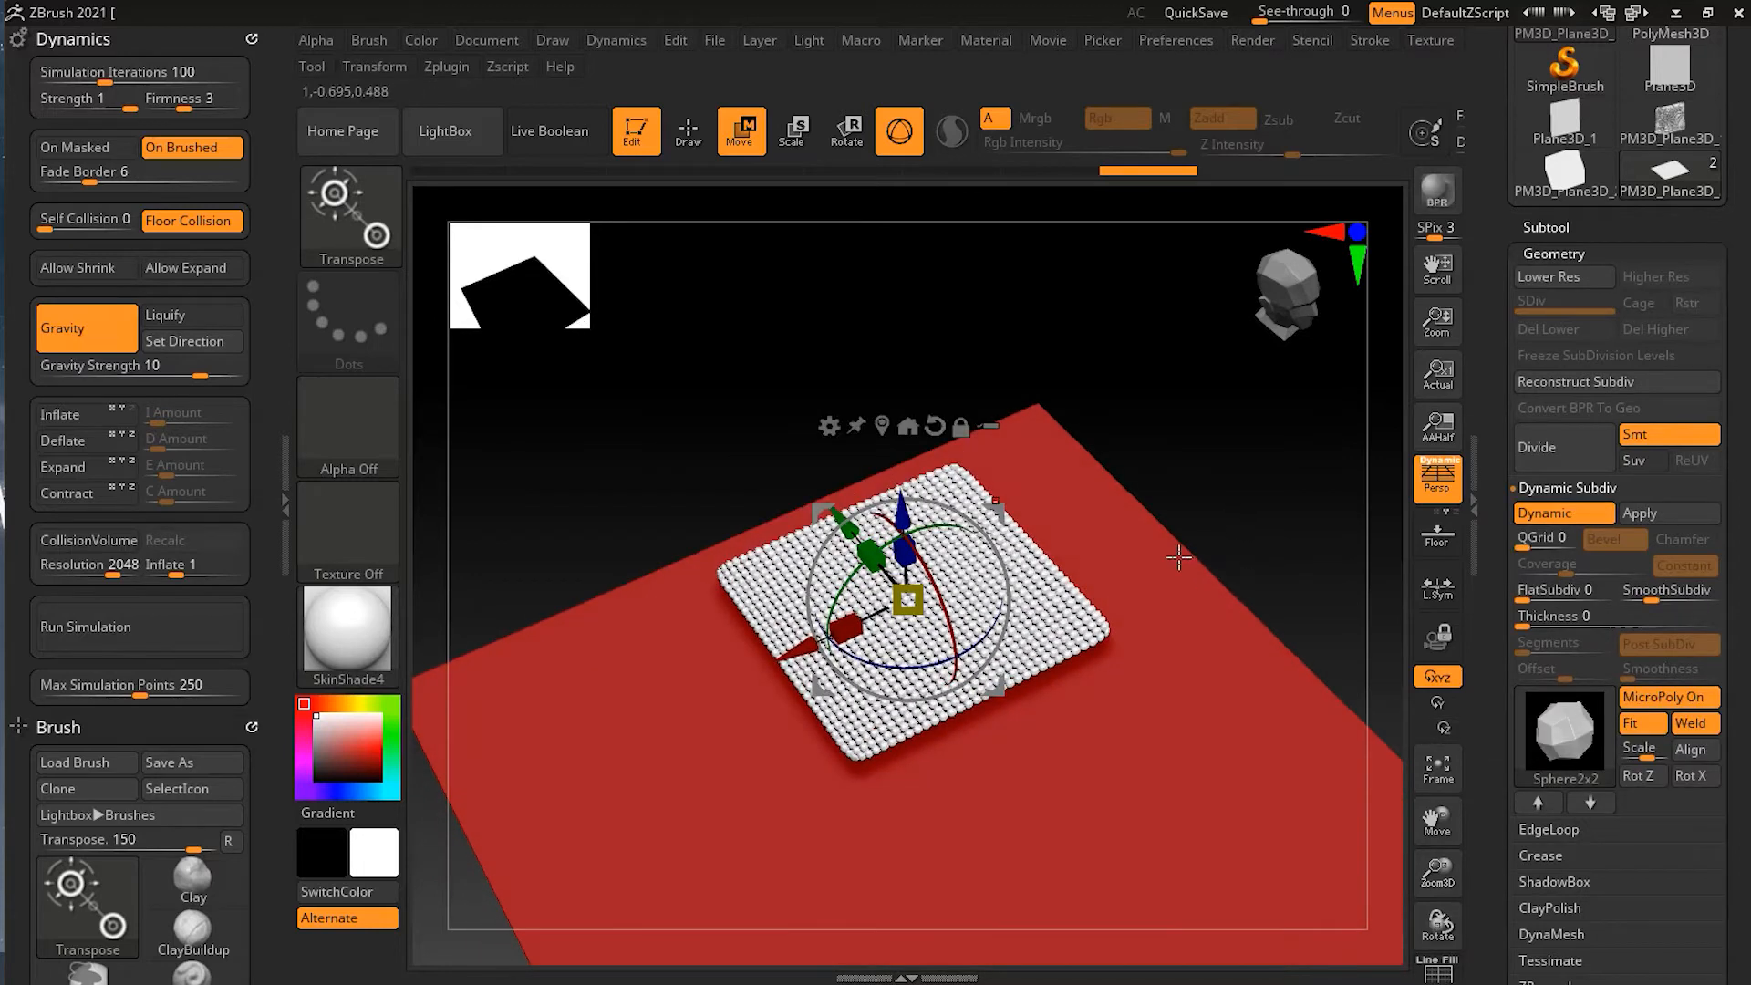
Apply the white plane's dynamic MicroPoly spheres as real geometry and return to Draw mode.
key("y")
key("f")
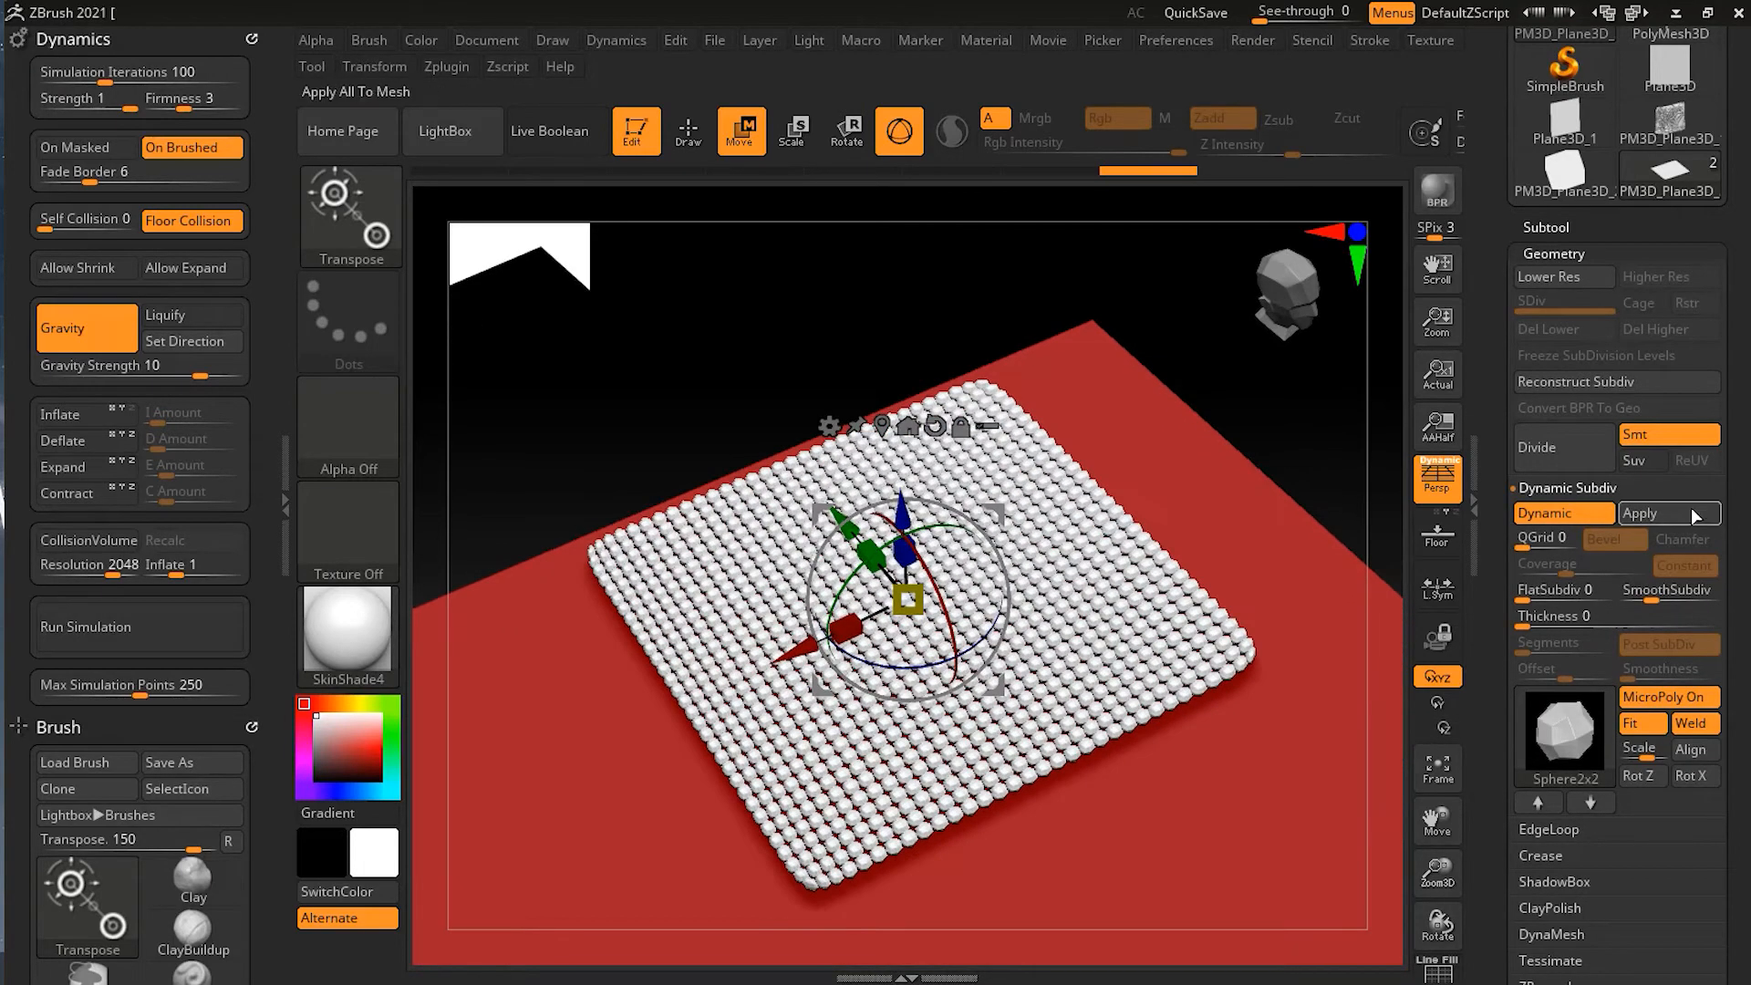
left_click(1689, 511)
mouse_move(1329, 496)
left_mouse_down()
mouse_move(1243, 511)
mouse_move(1271, 520)
mouse_move(1286, 457)
left_mouse_up()
key("q")
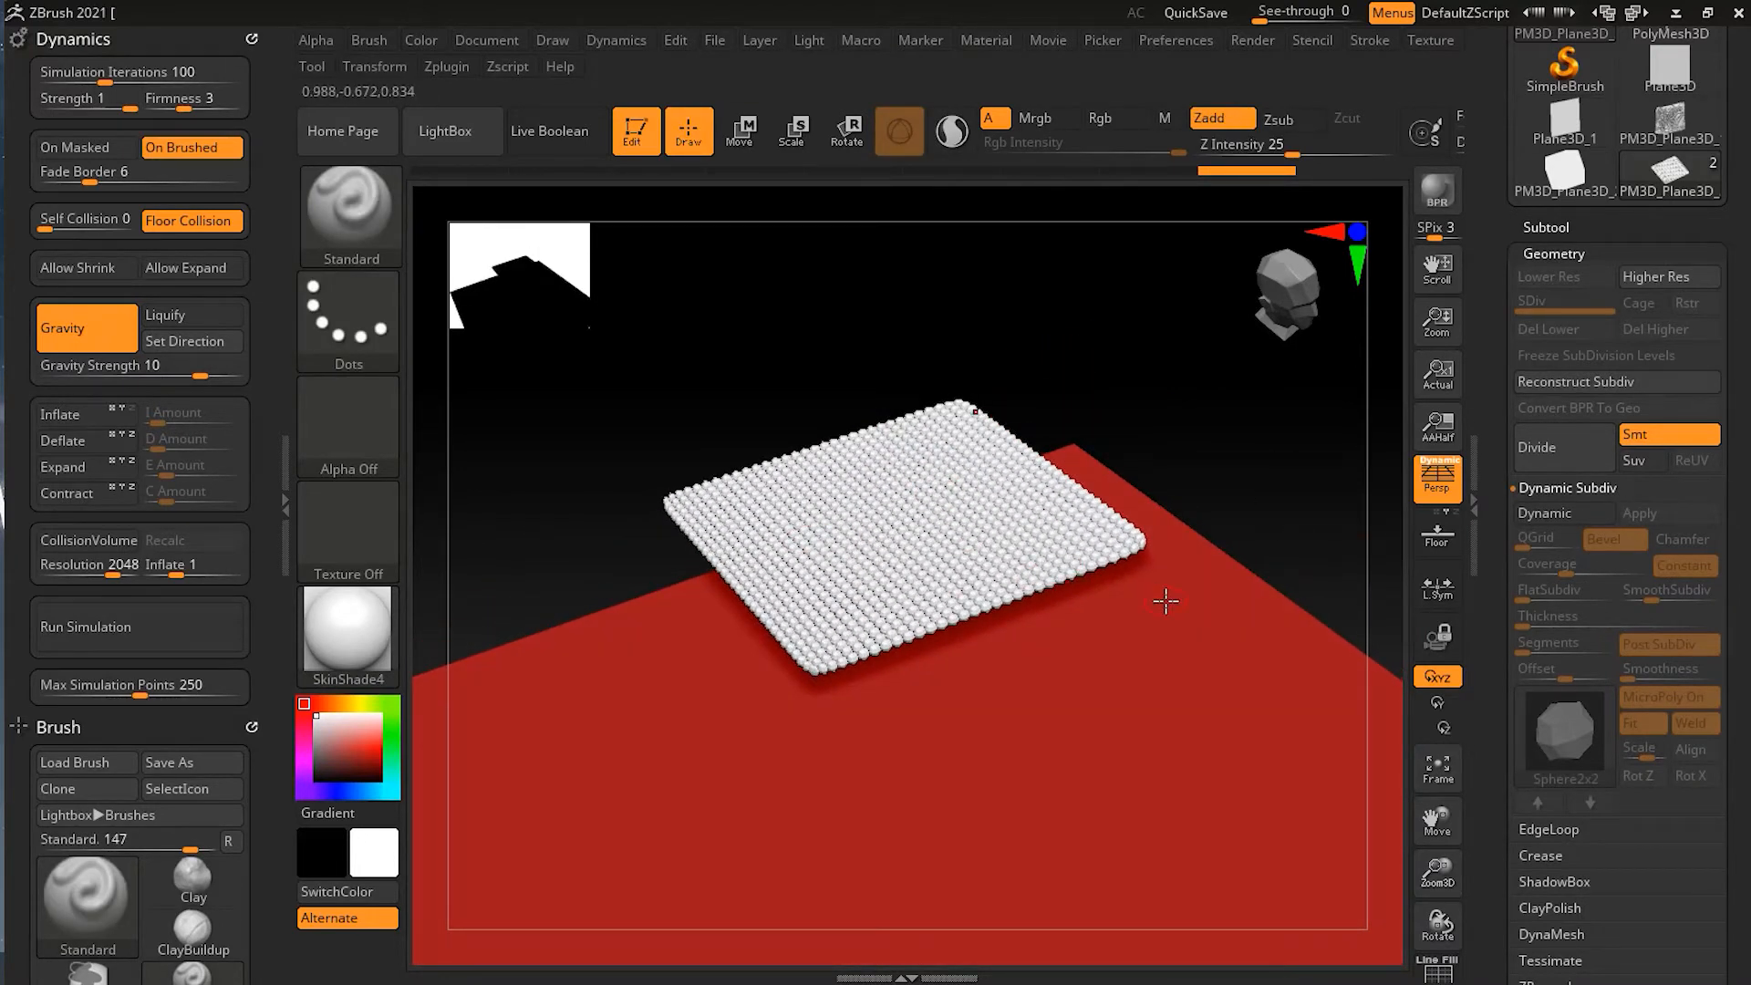
Run the gravity simulation briefly on the sphere-patterned plane above the red plane, then stop it.
left_click_drag(1244, 478, 927, 638)
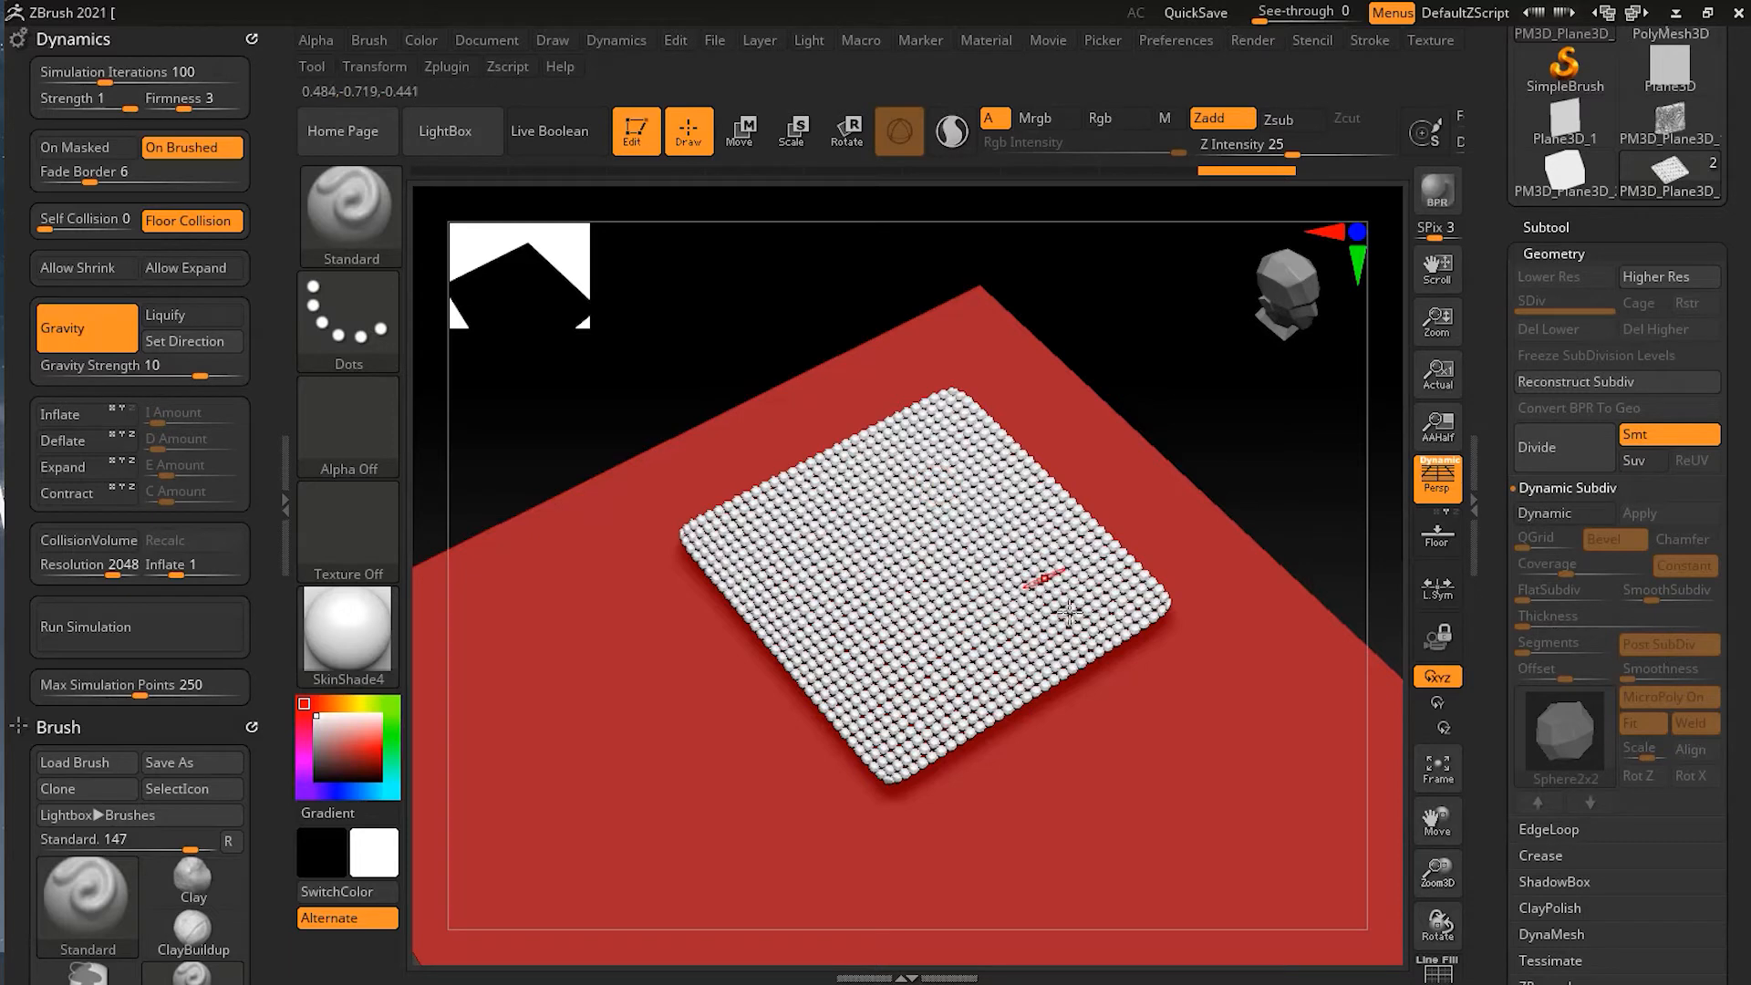
left_click(155, 632)
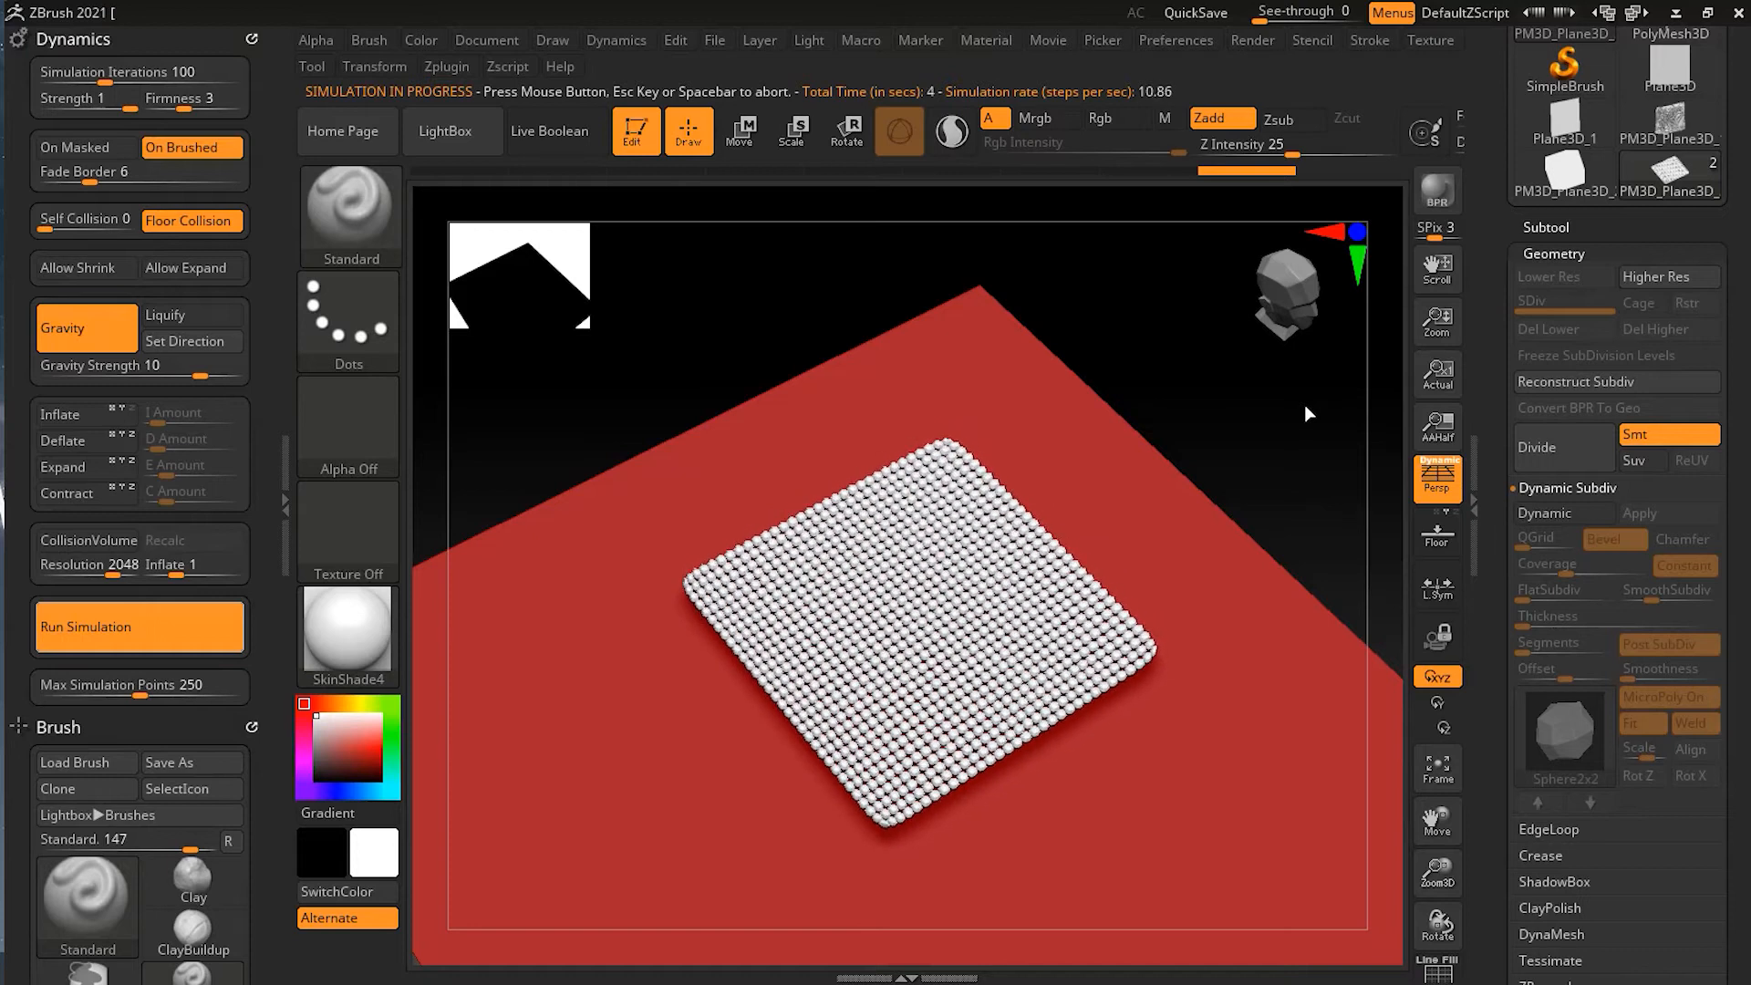
left_click(1268, 481)
left_click_drag(1261, 487, 1192, 535)
Set Gravity Strength to 25 and run the simulation until the sphere-patterned plane drops onto the red plane.
left_click(182, 374)
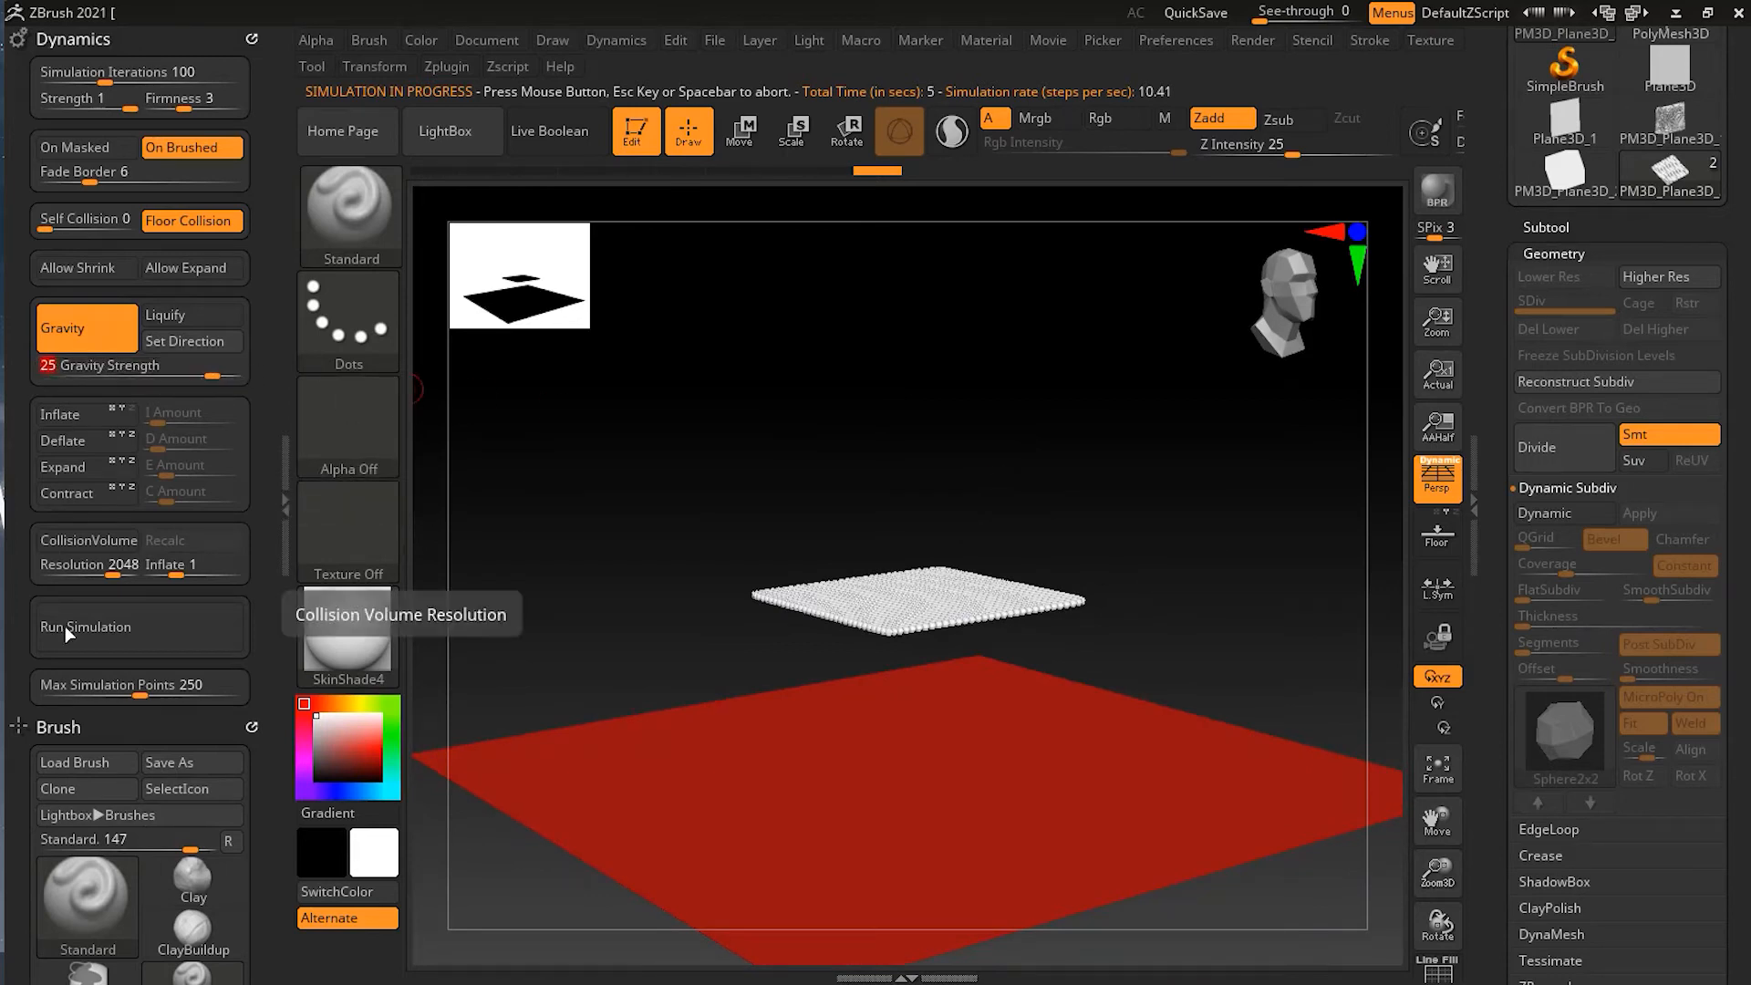
left_click(149, 626)
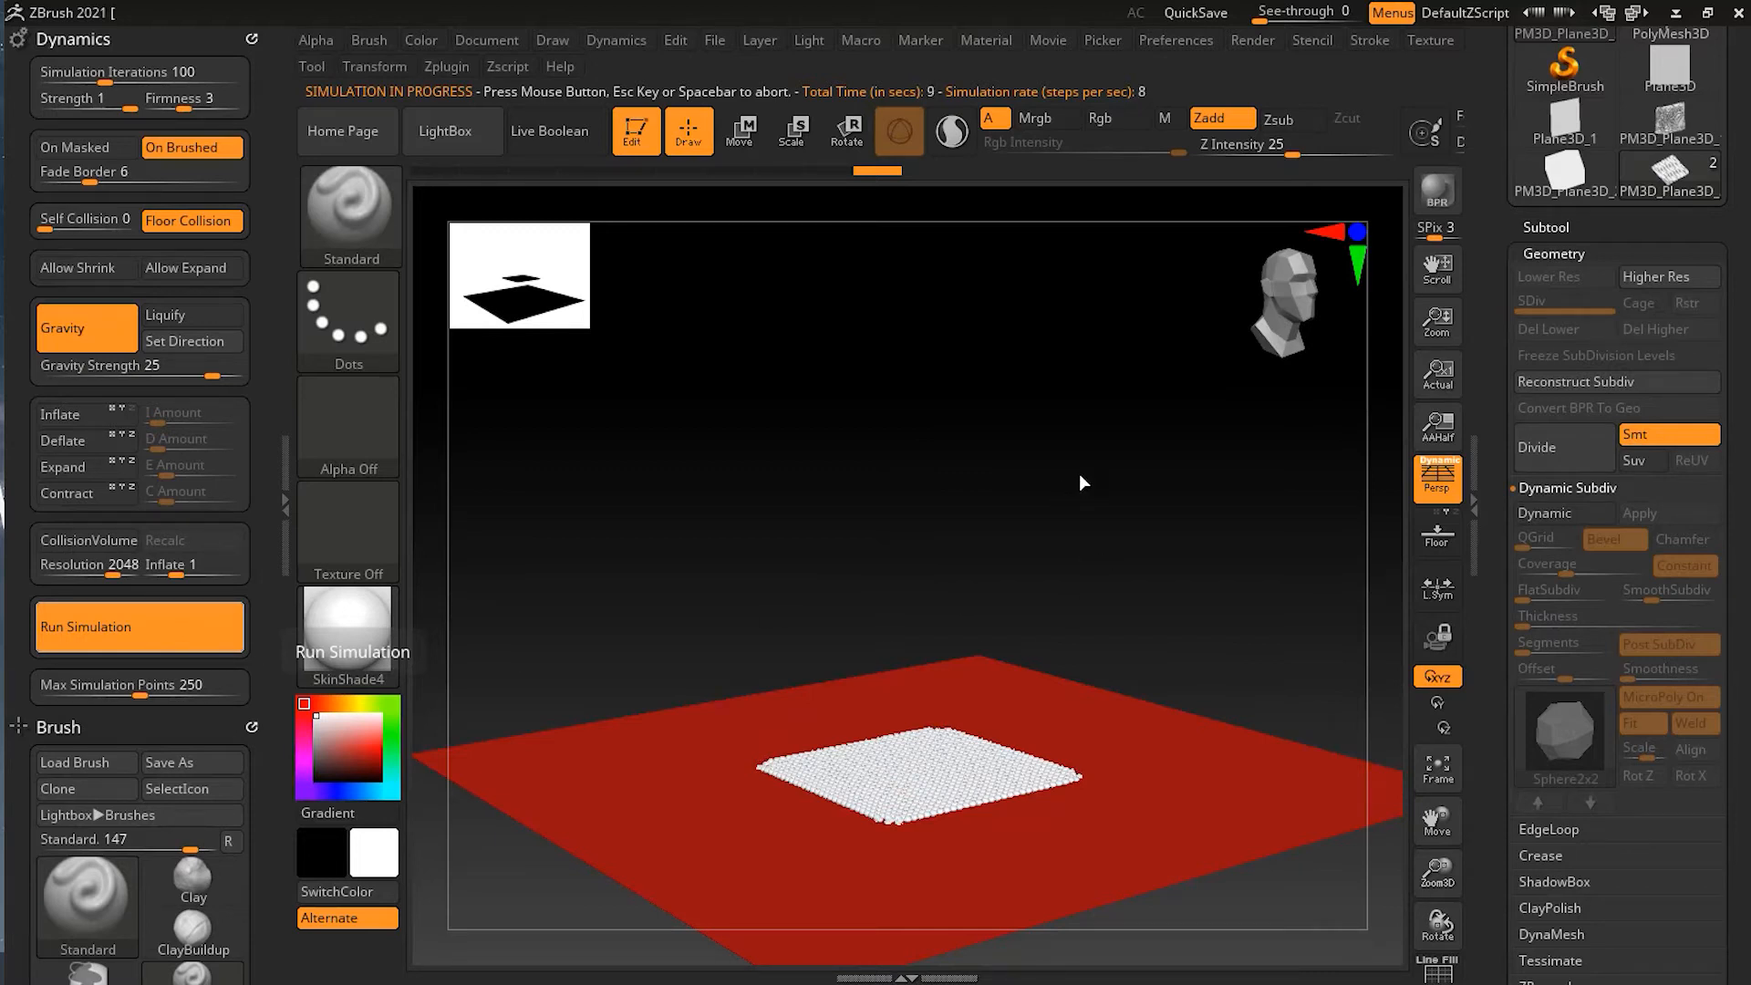
left_click(1109, 471)
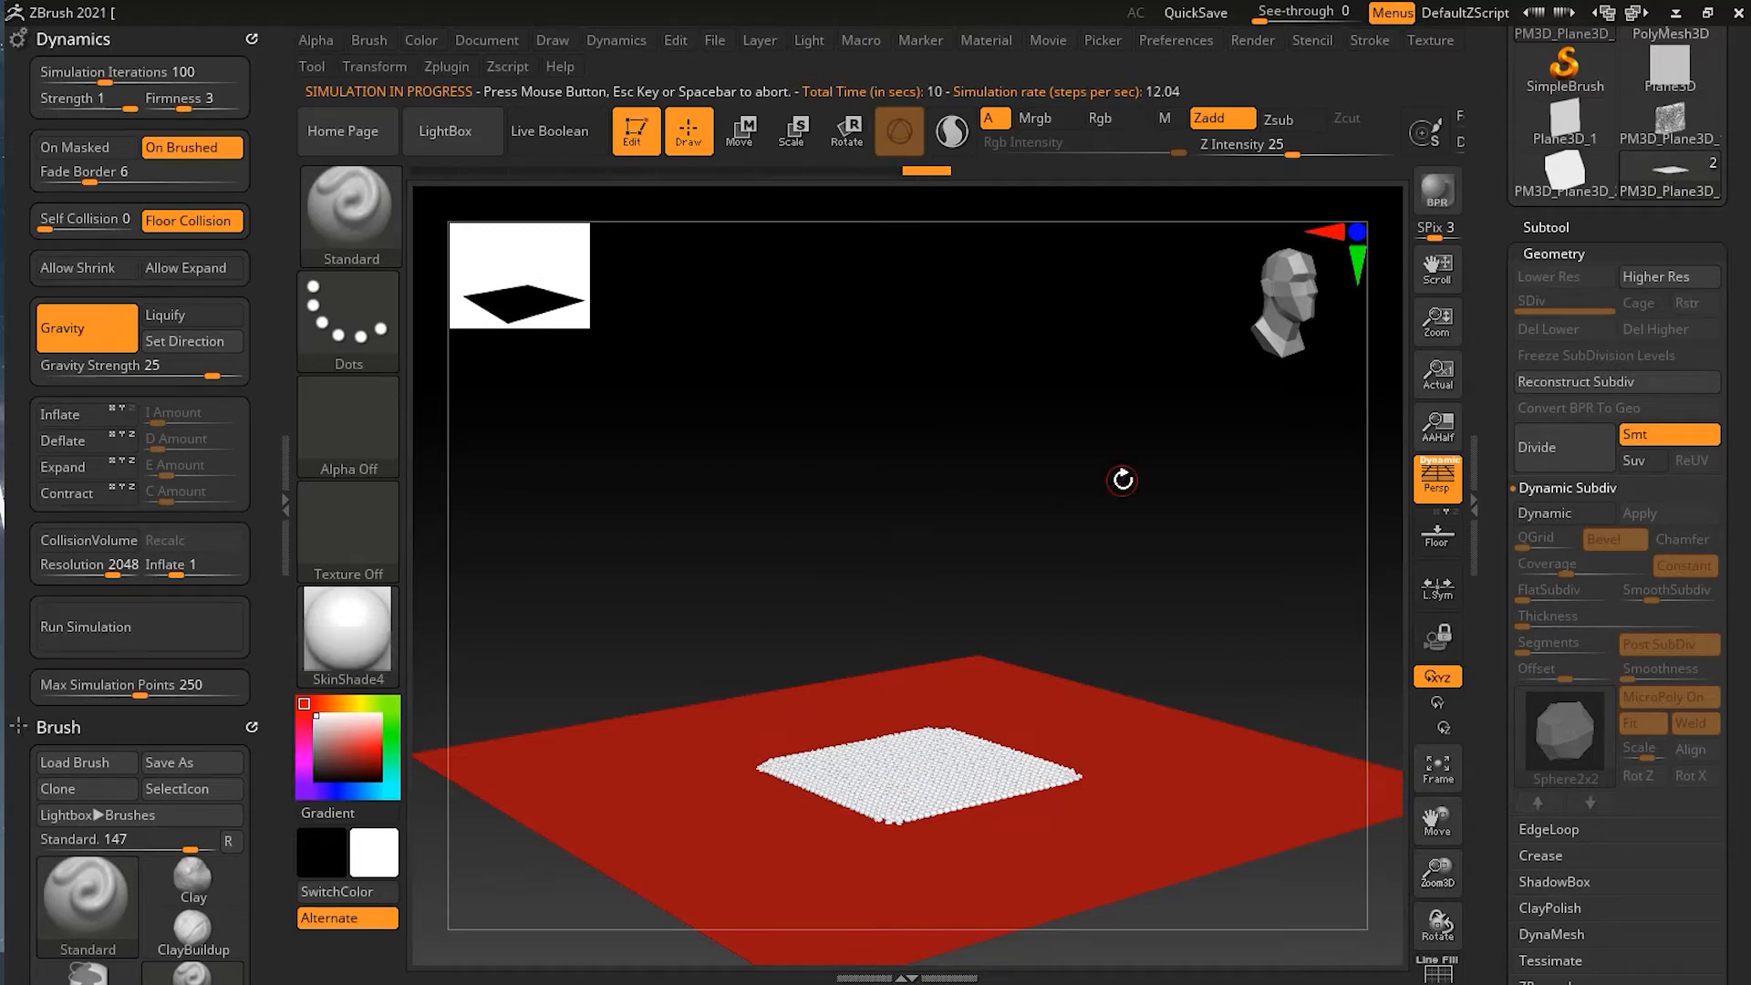
Undo the last simulation and append a Sphere3D as a third subtool.
left_click(1569, 253)
left_click(1559, 228)
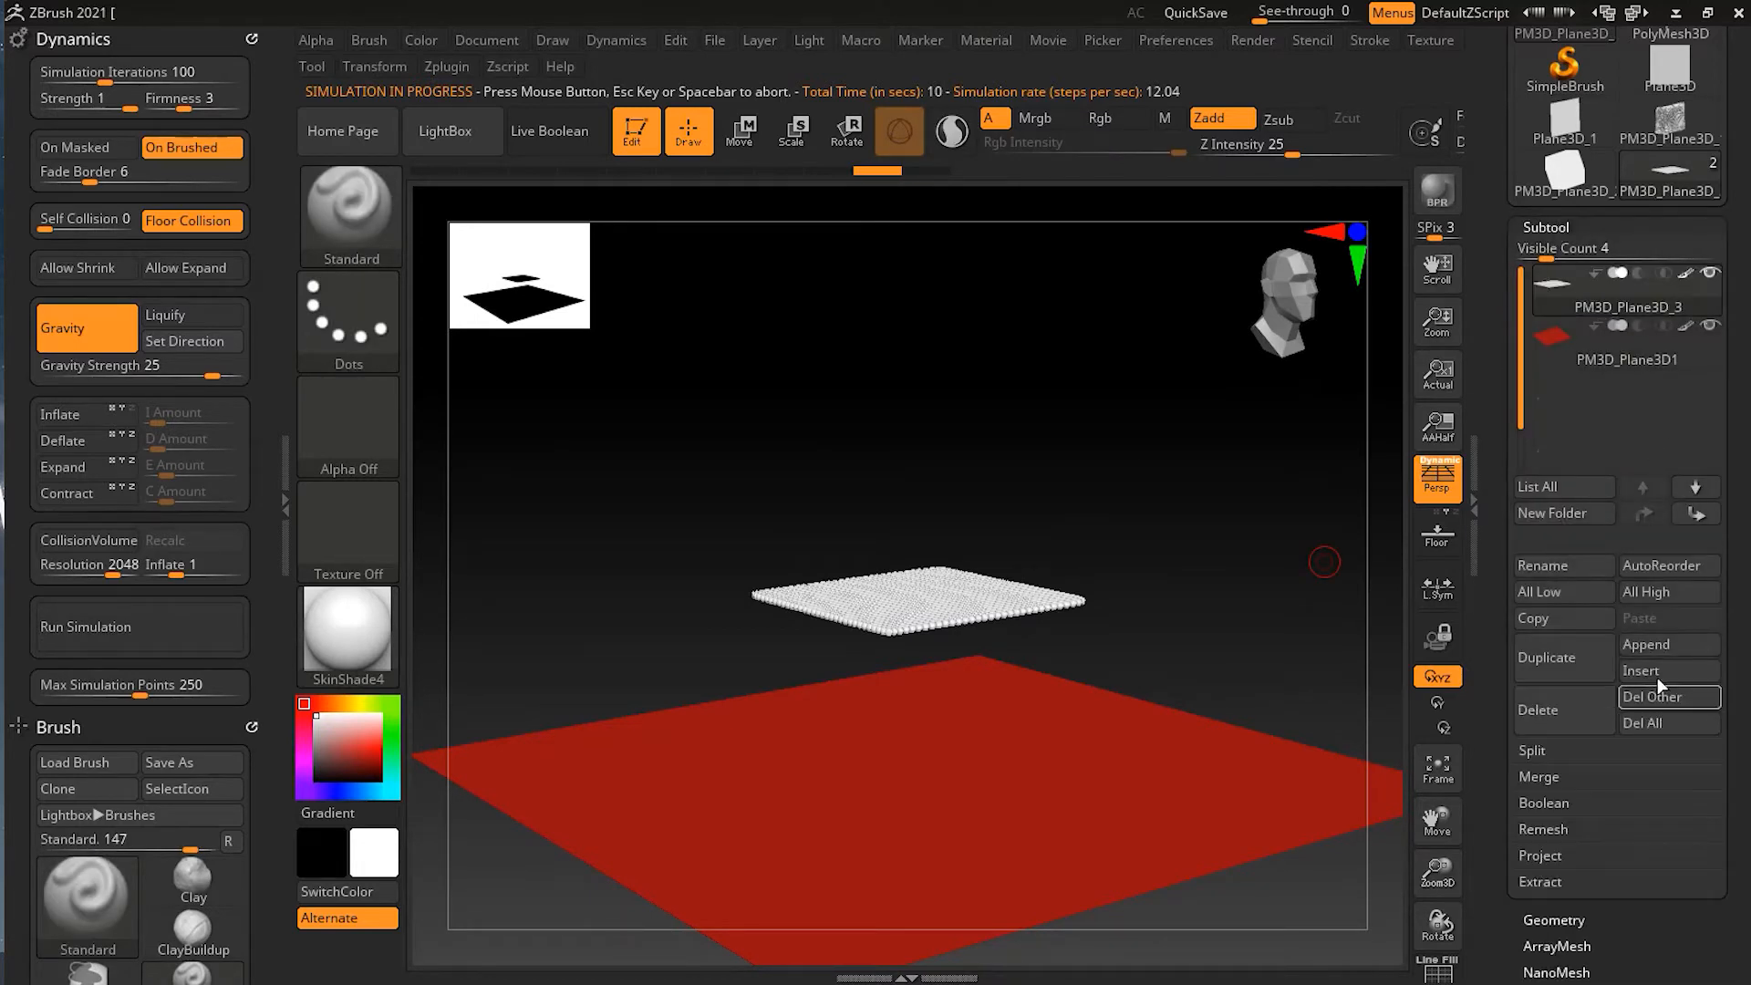
left_click(1647, 644)
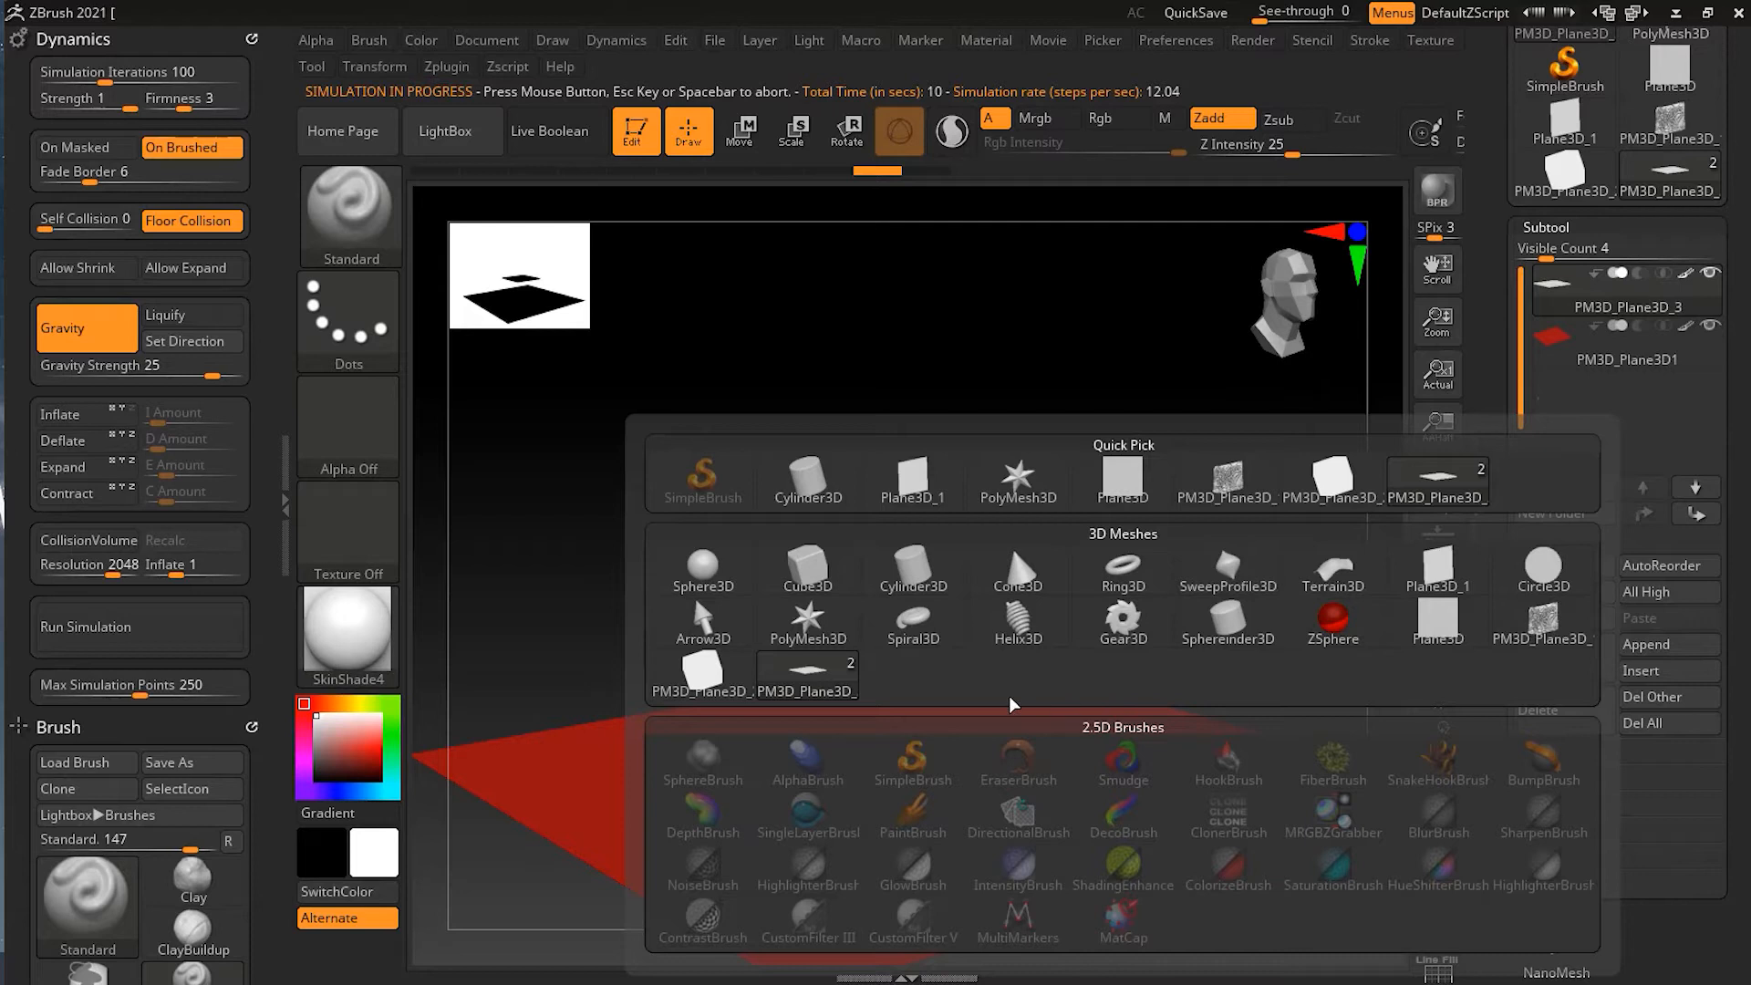
left_click(707, 571)
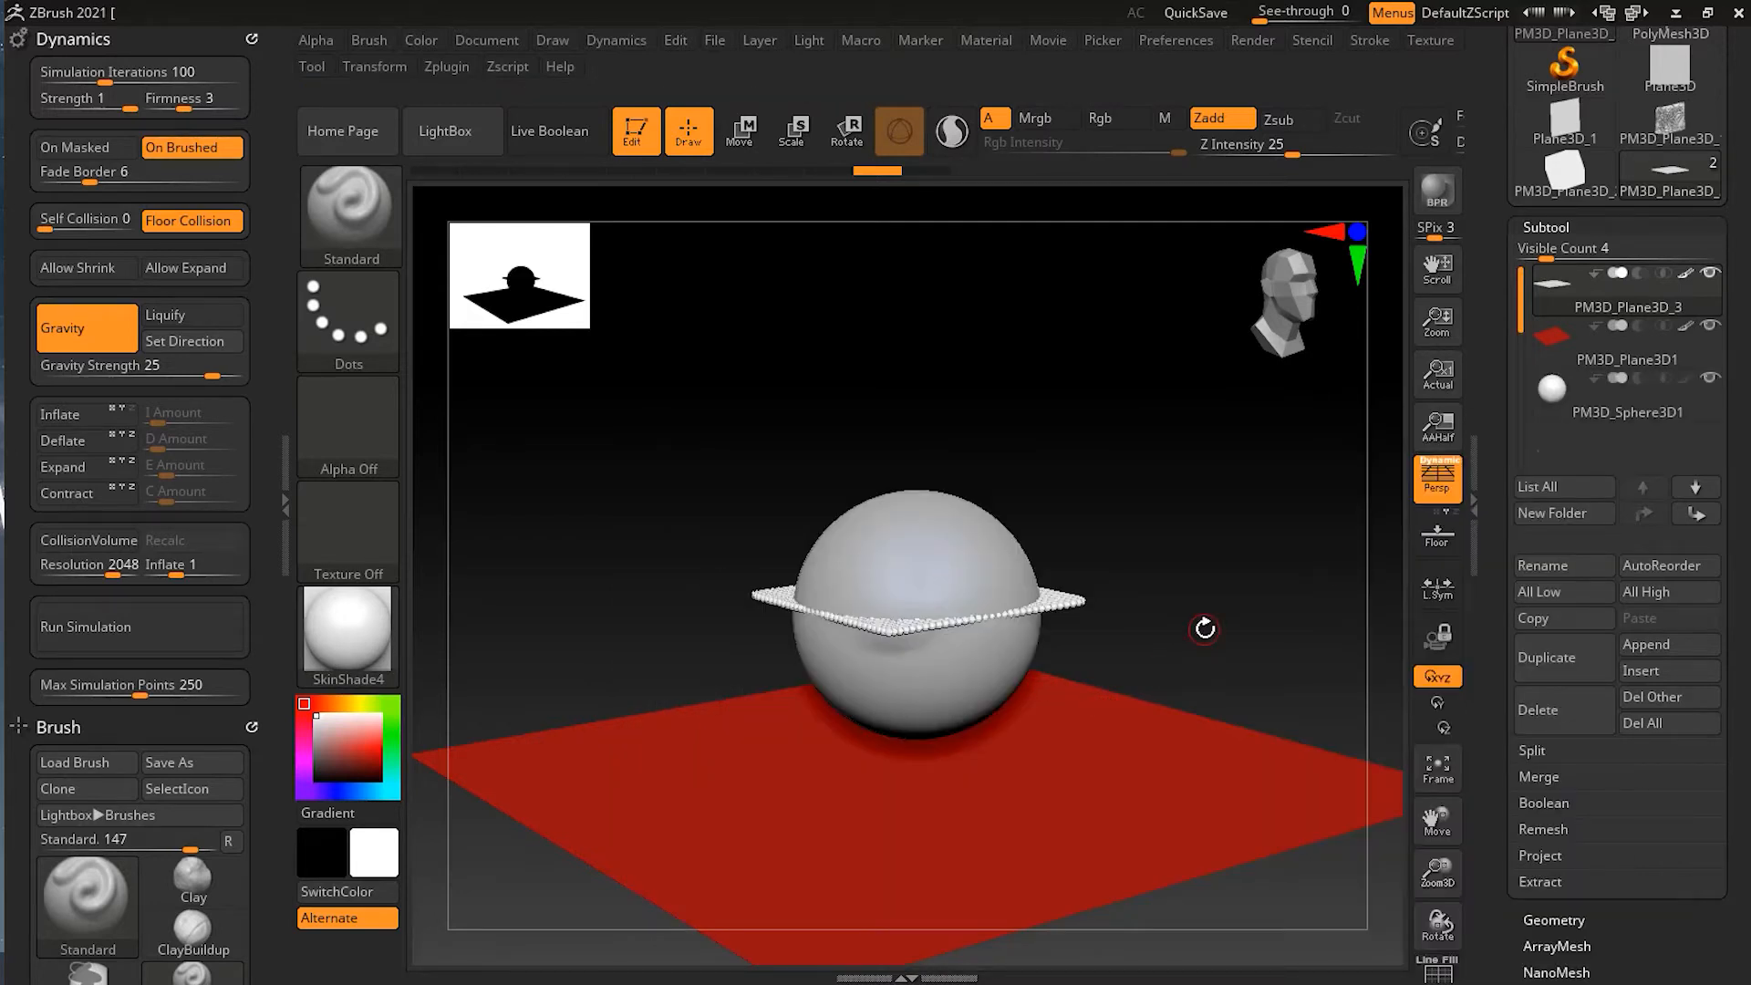
Select the sphere, shrink it, and lower it until it is half sunk into the red plane beneath the white one.
key("r")
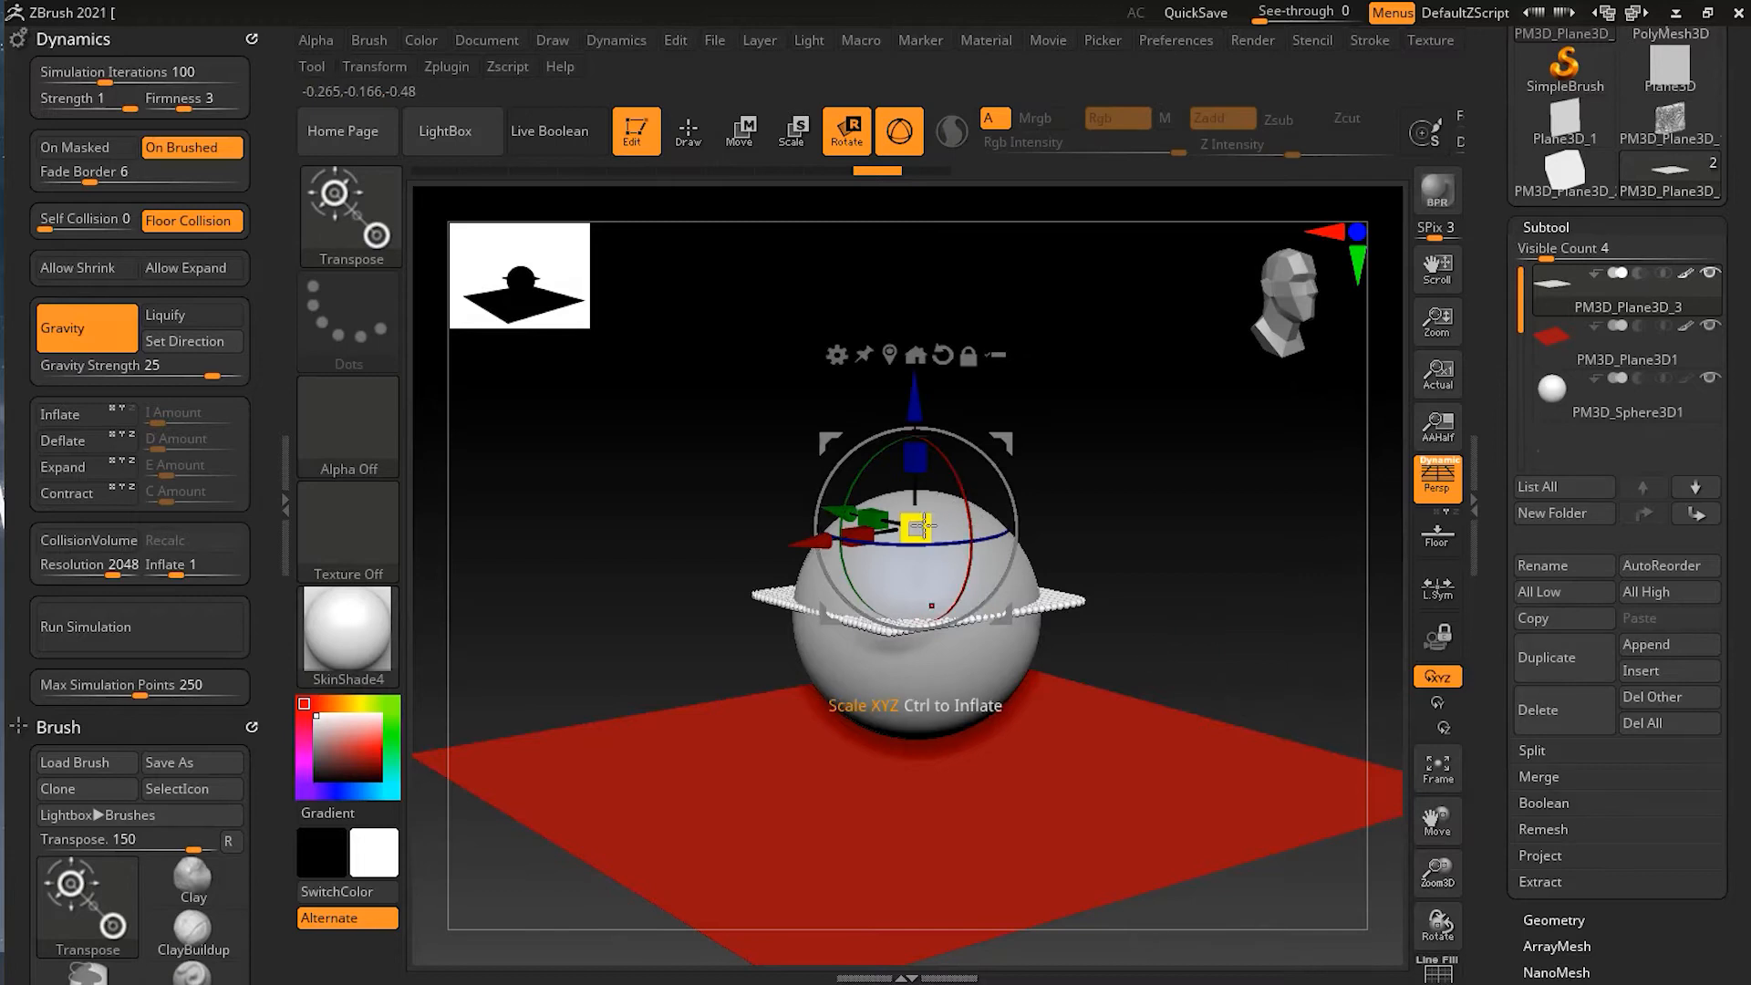
left_click_drag(891, 544, 908, 601)
left_click(1580, 408)
left_click_drag(916, 490, 915, 586)
left_click_drag(917, 709, 910, 713)
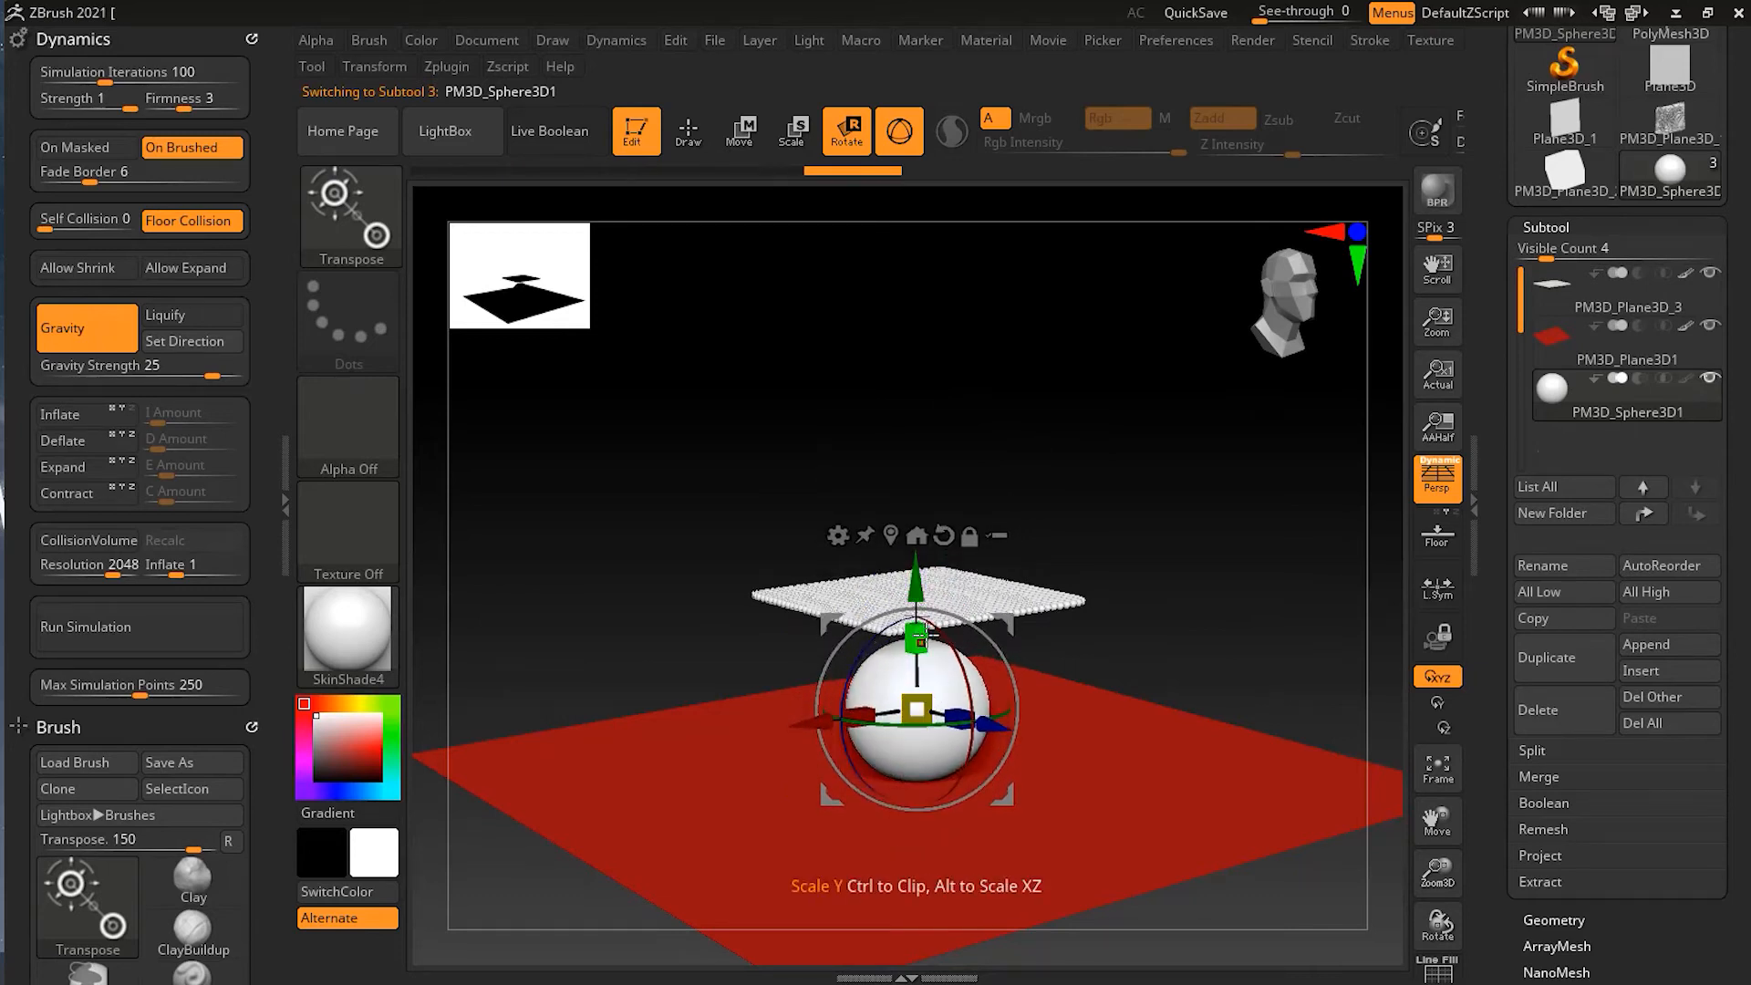
left_click_drag(915, 597, 916, 667)
left_click_drag(1235, 575, 1223, 613)
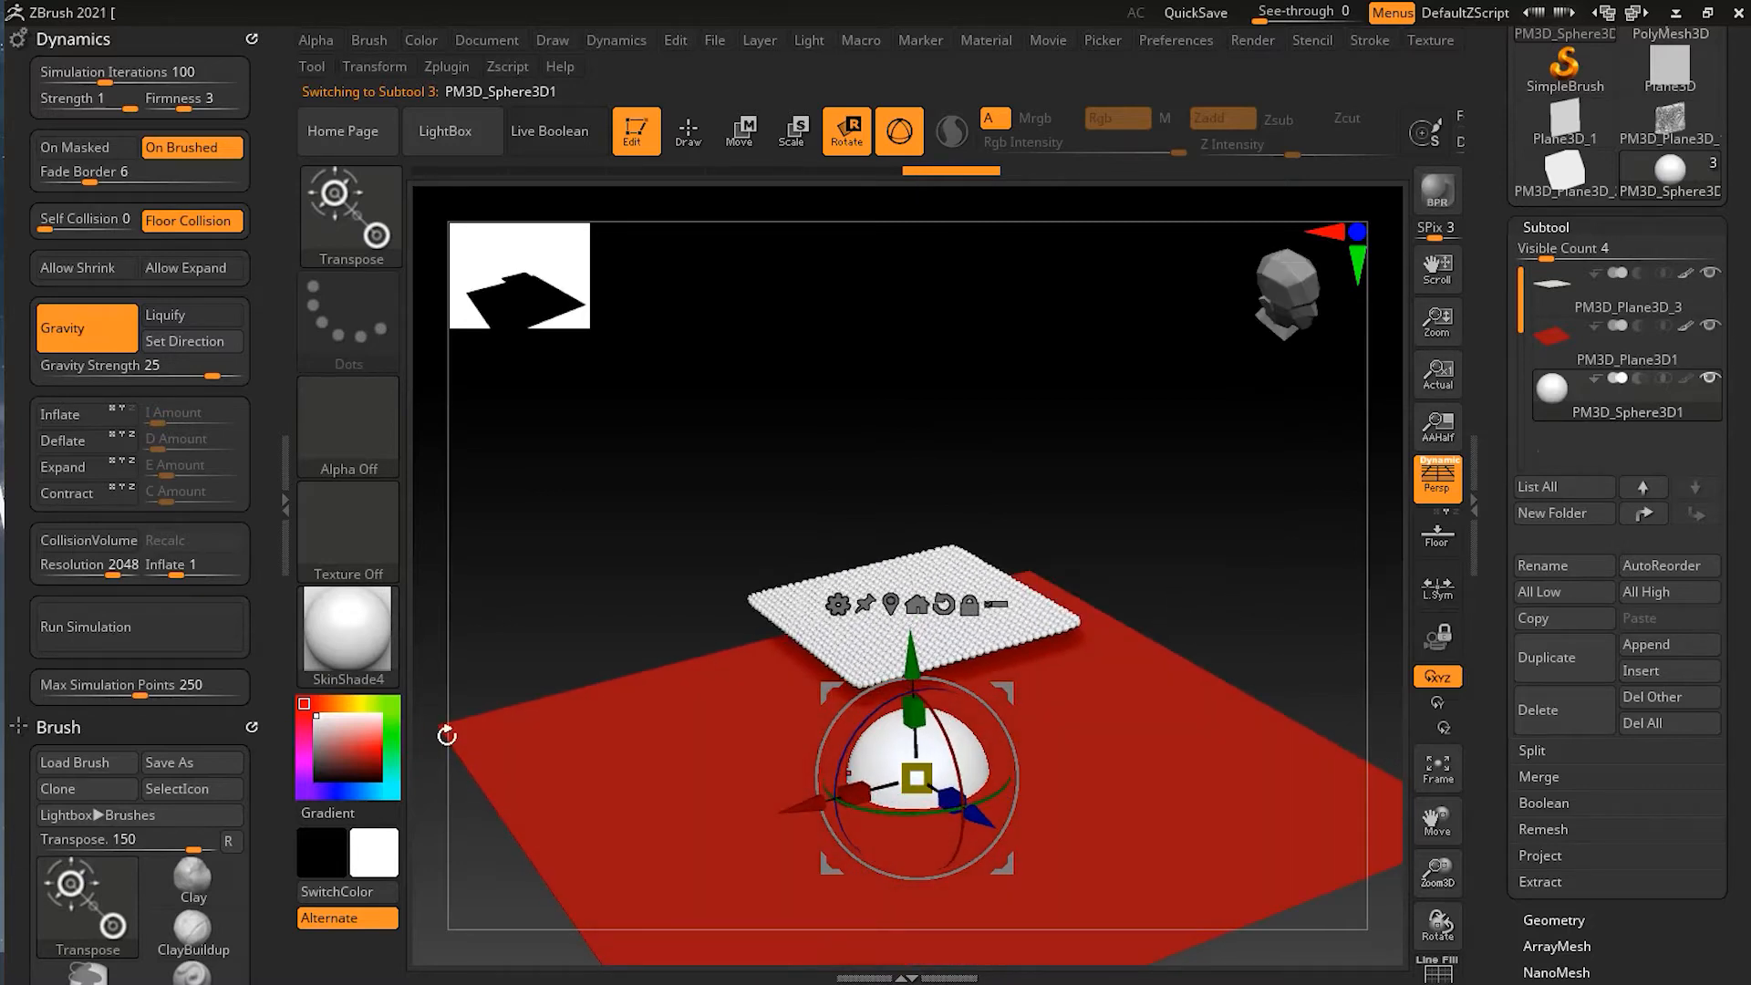
Fill the sphere with red (213, 38, 38) and reselect the sphere-patterned plane.
left_click(362, 748)
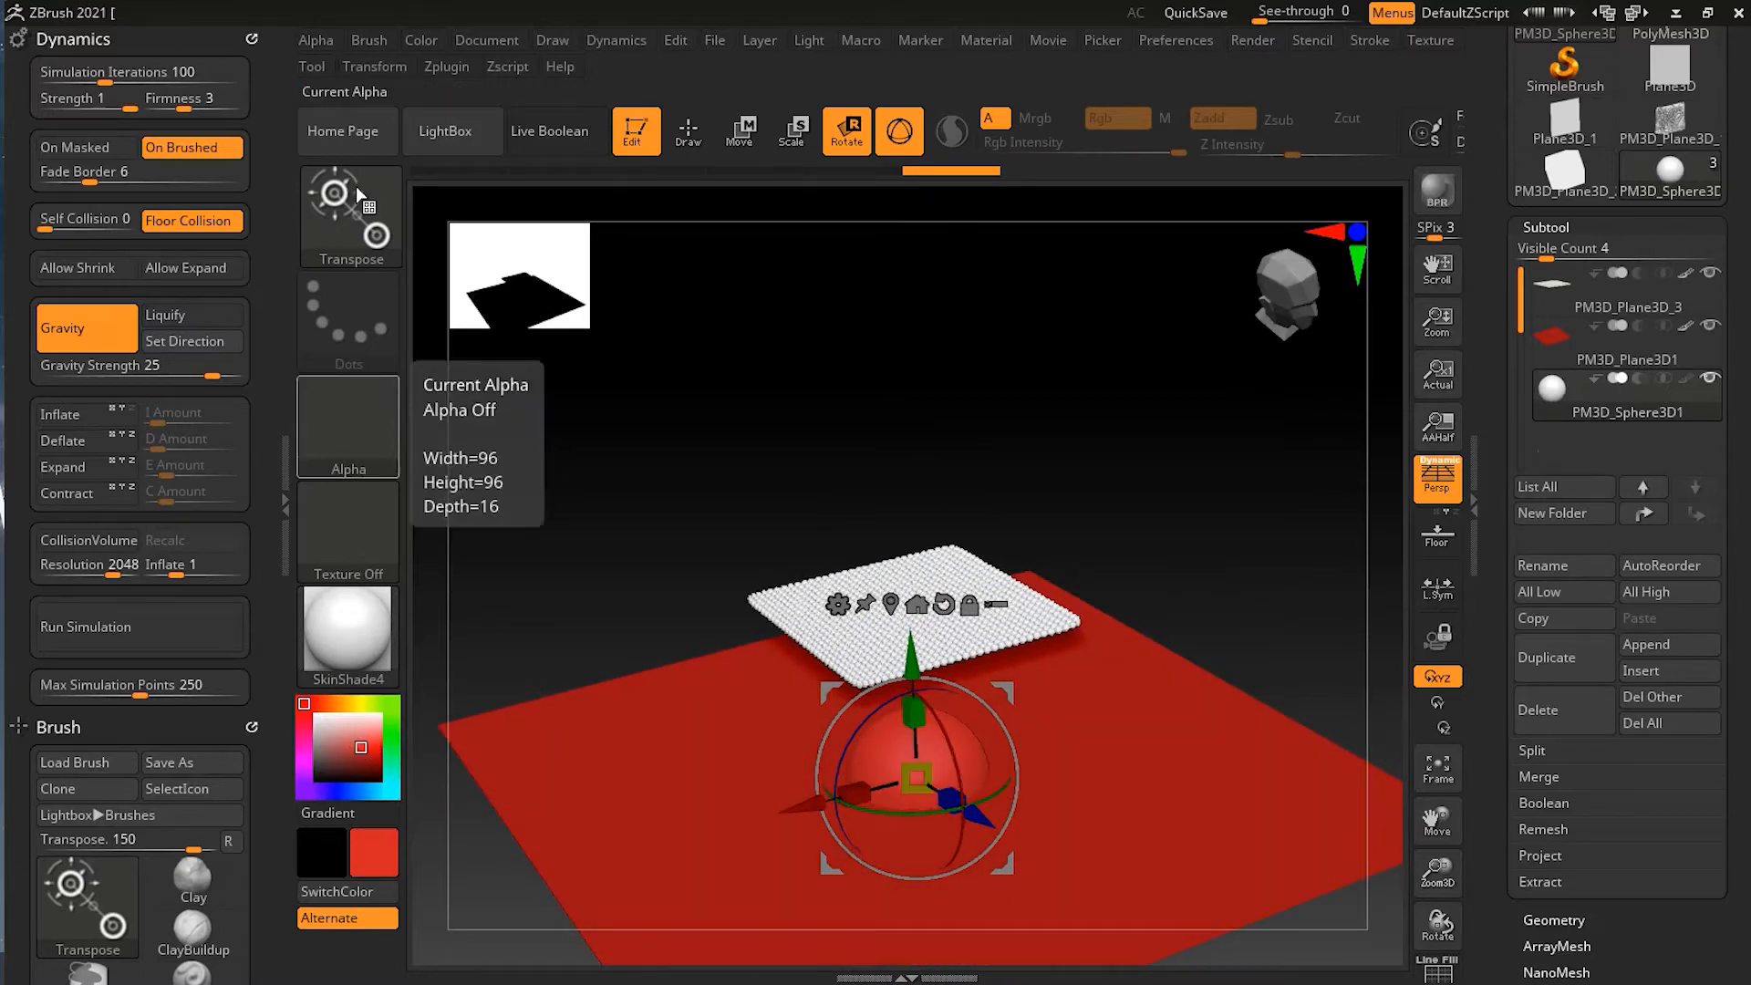
left_click(422, 41)
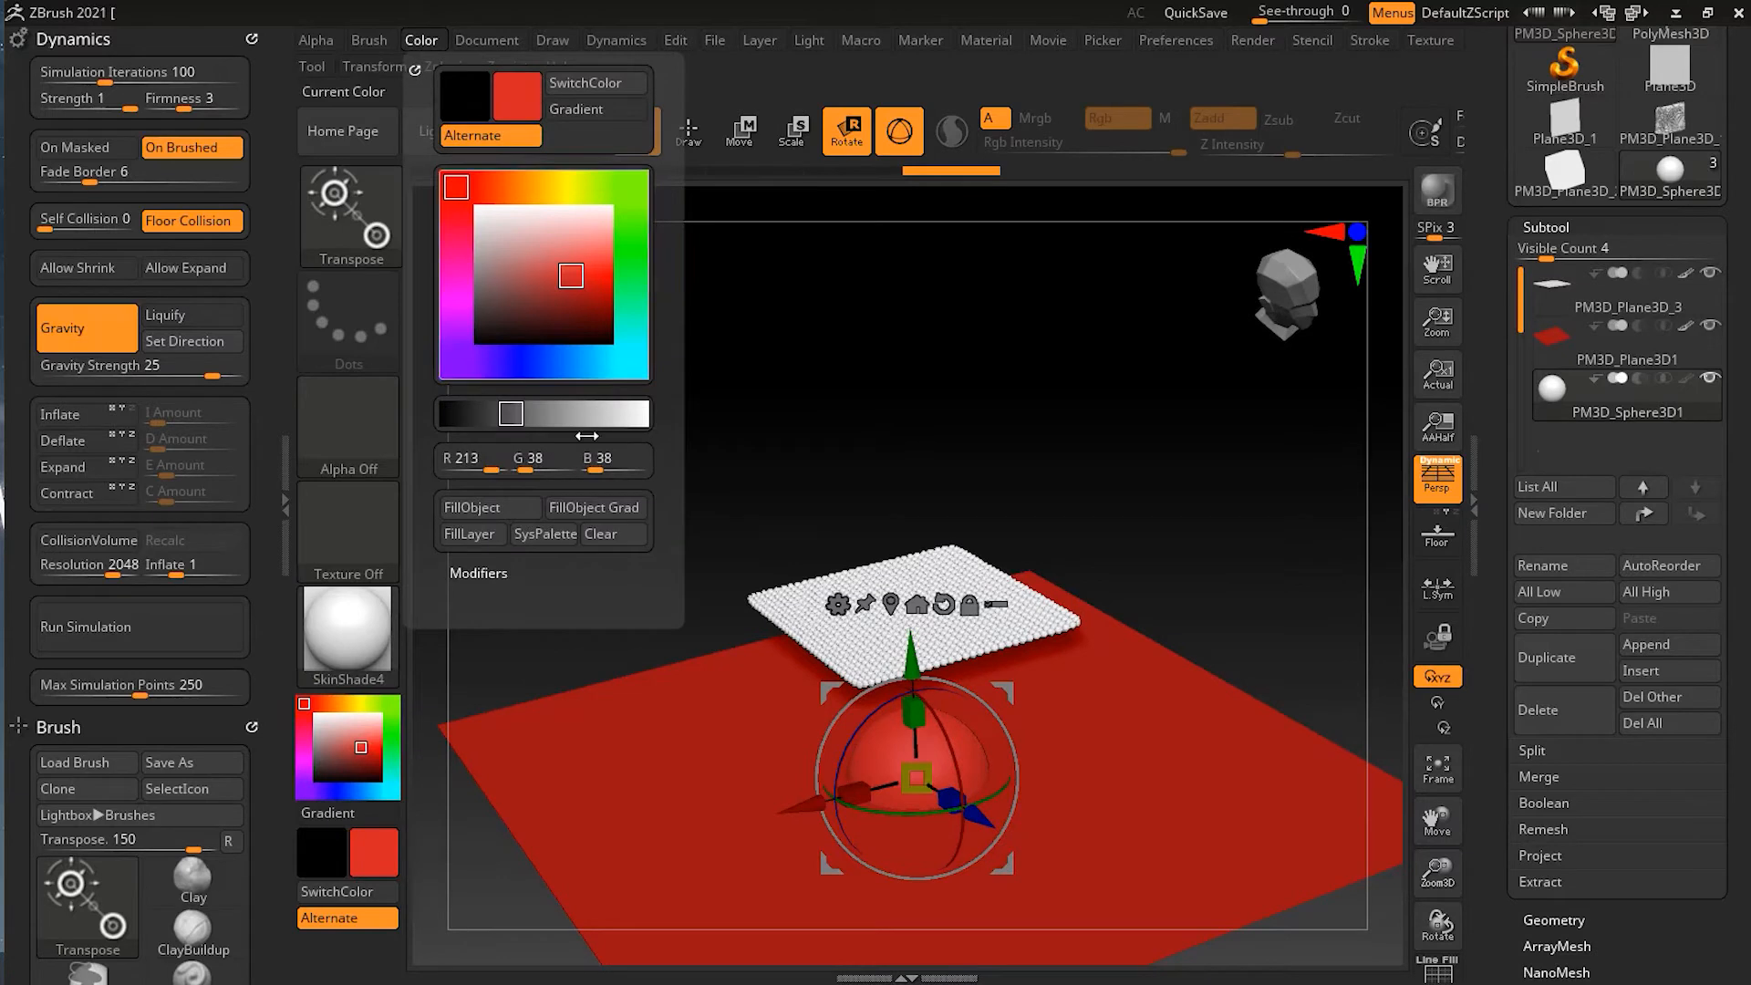
left_click(494, 511)
left_click(1609, 296)
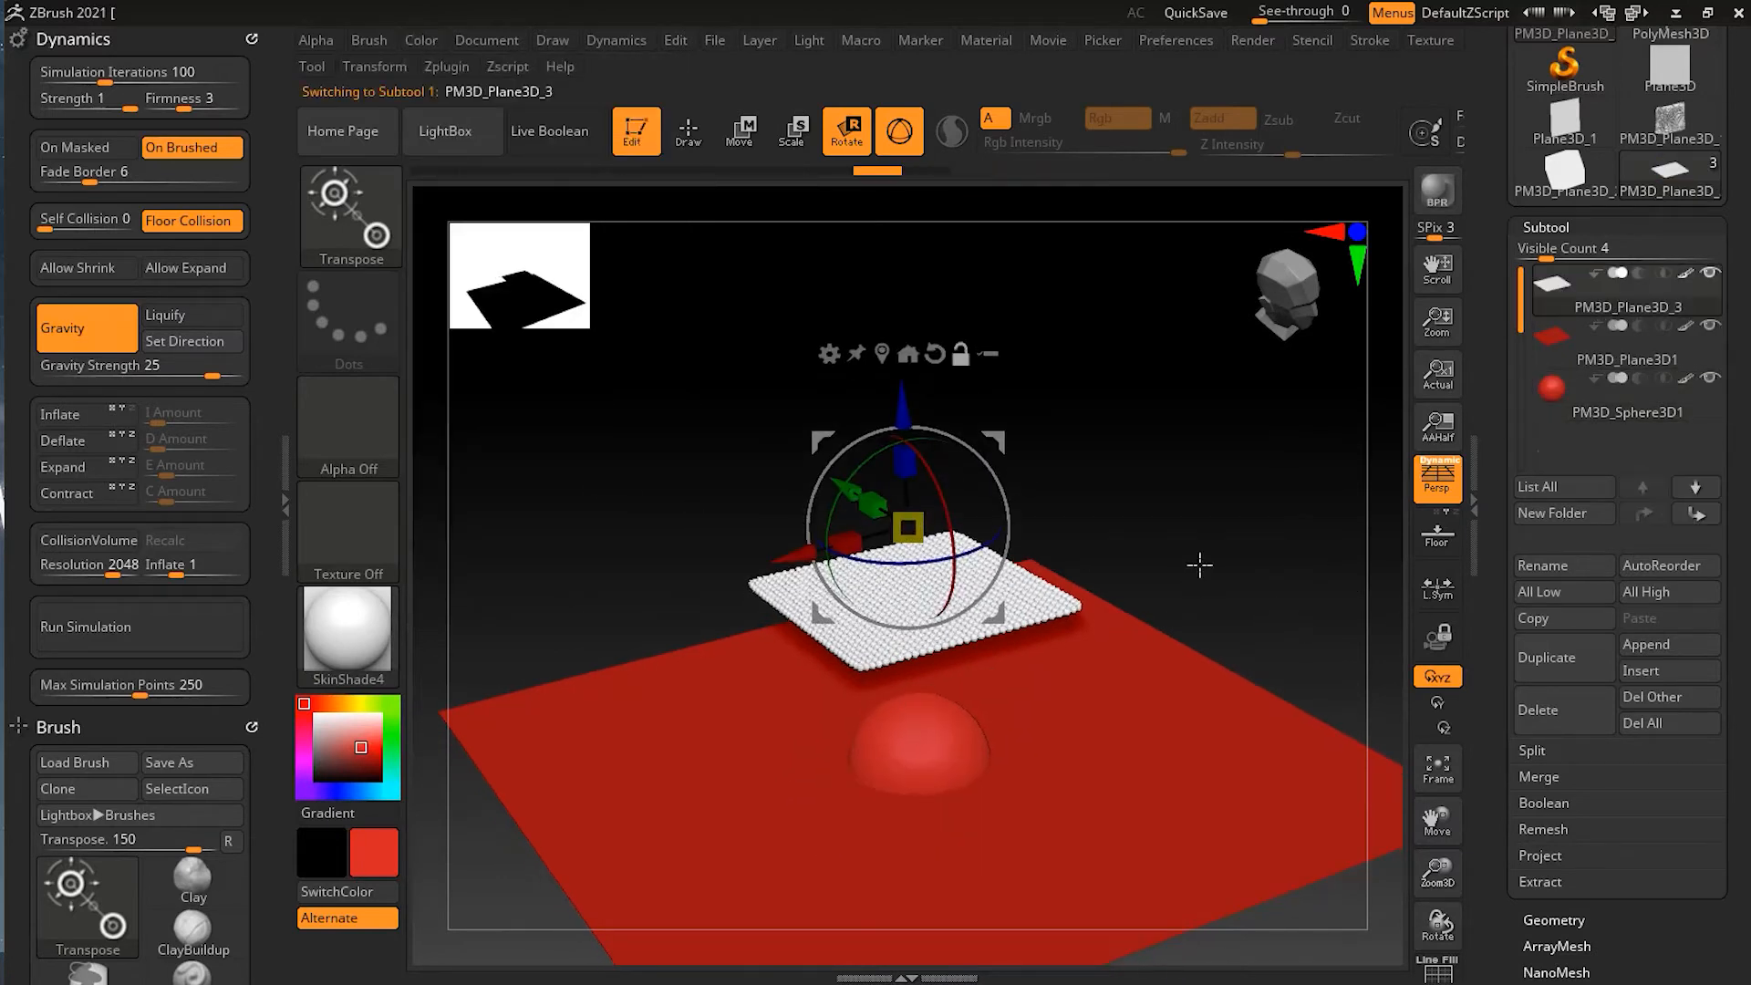
Switch to Draw mode, set Gravity Strength to 10, and run the simulation on the sphere-patterned plane.
left_click_drag(1184, 560, 912, 445)
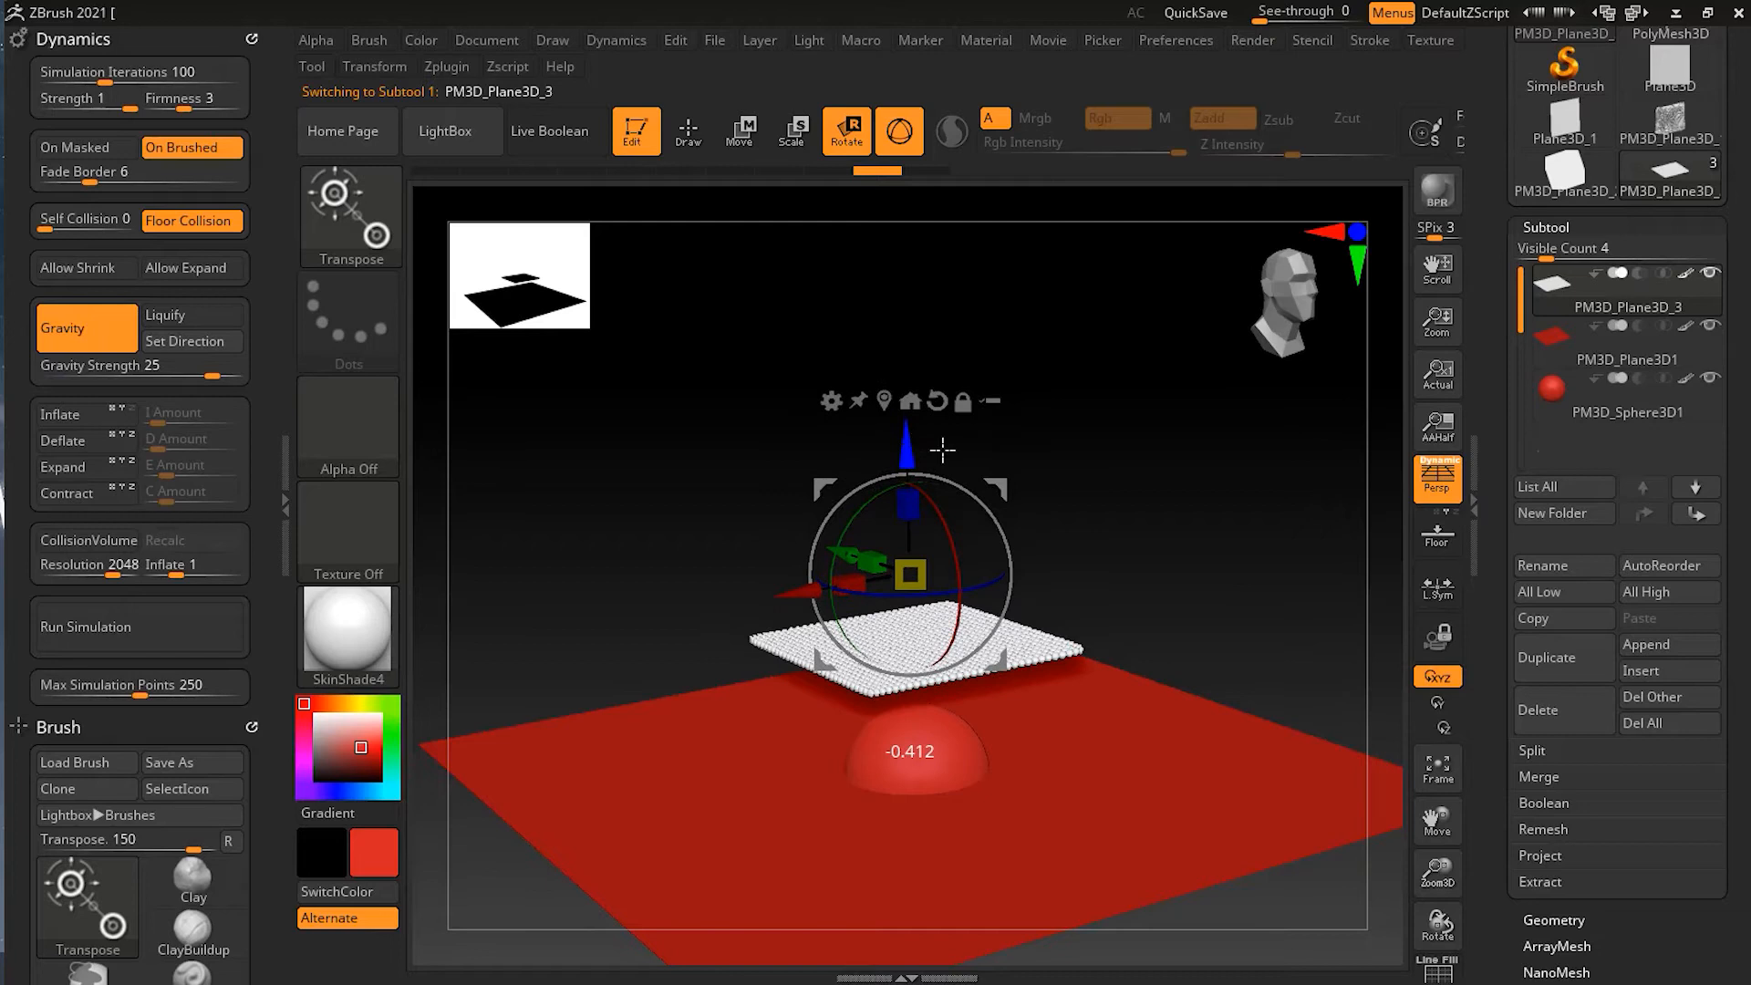
left_click(686, 137)
mouse_move(1150, 445)
left_mouse_down()
mouse_move(1152, 481)
mouse_move(1120, 504)
left_mouse_up()
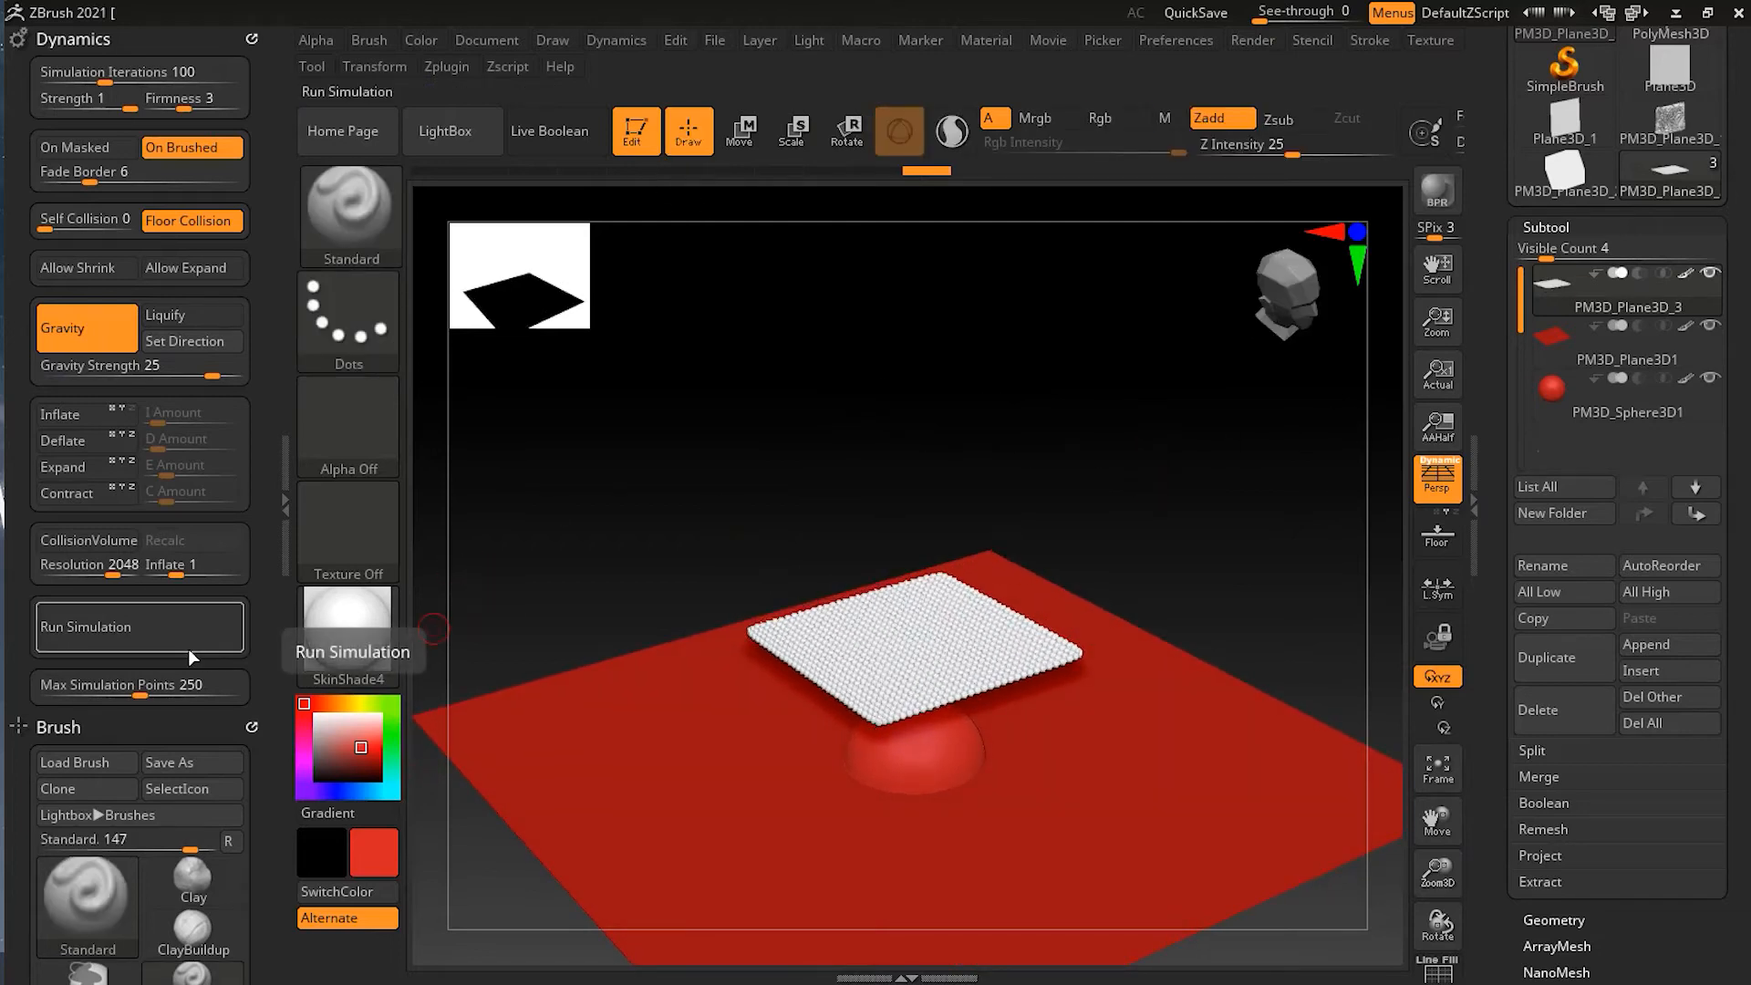
left_click(134, 365)
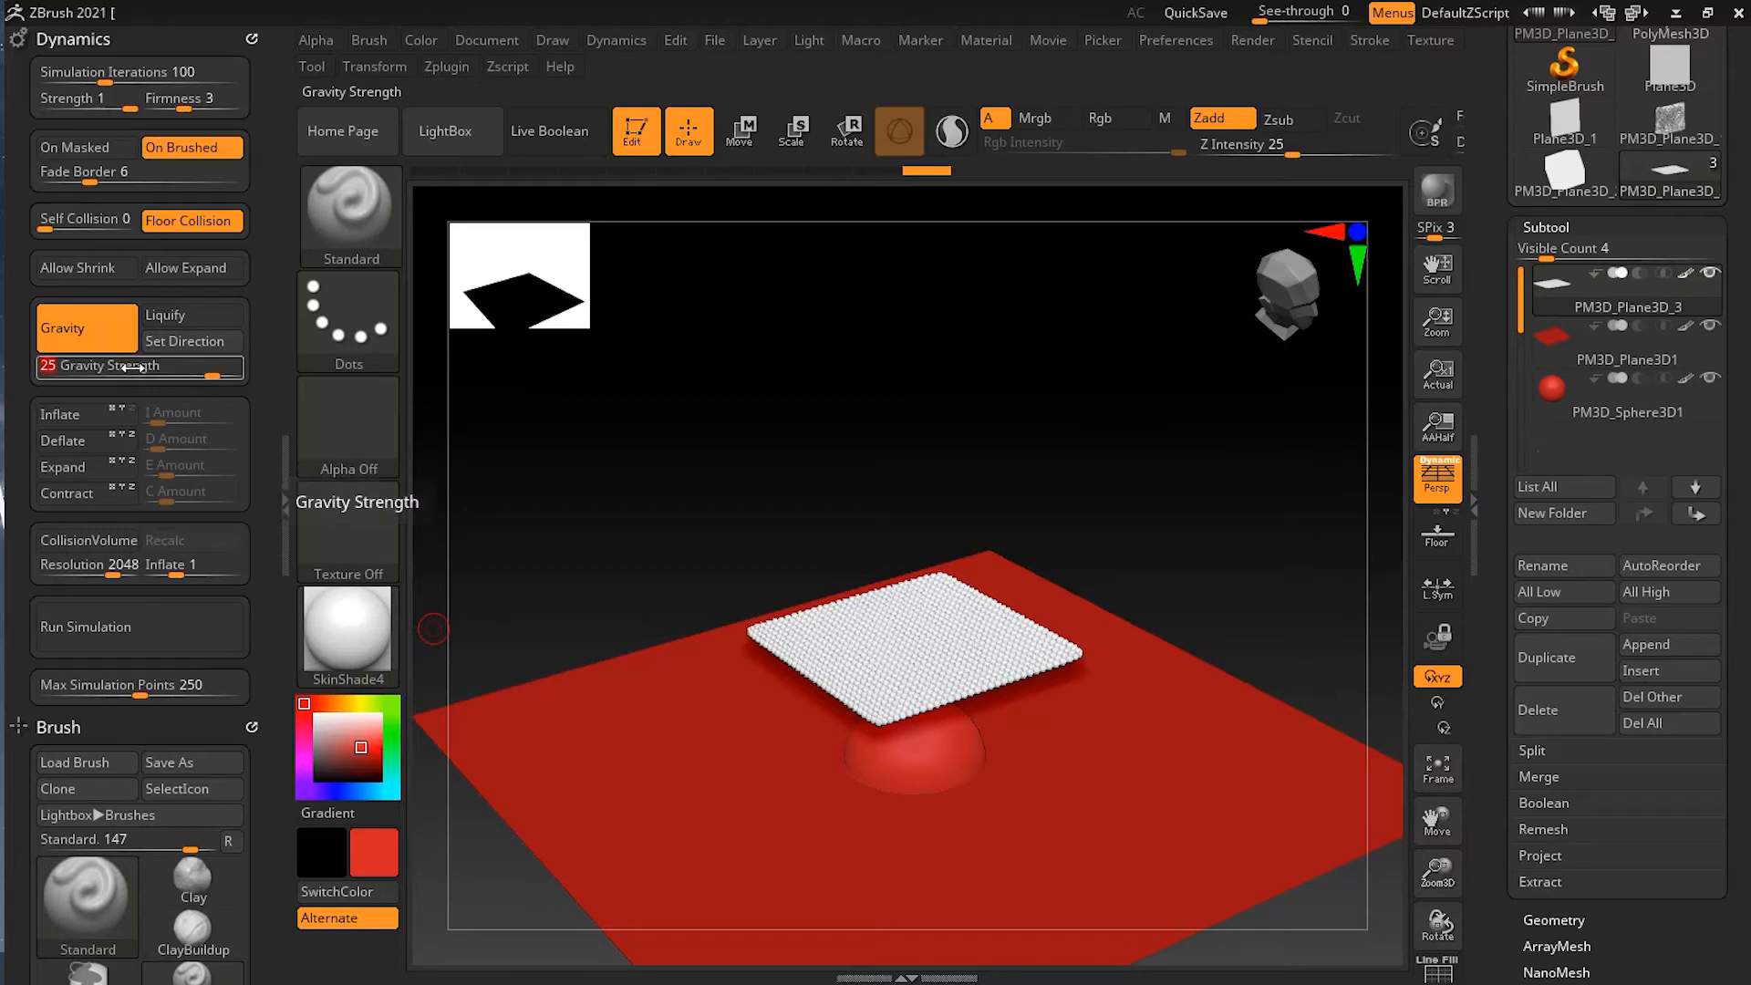
left_click(123, 627)
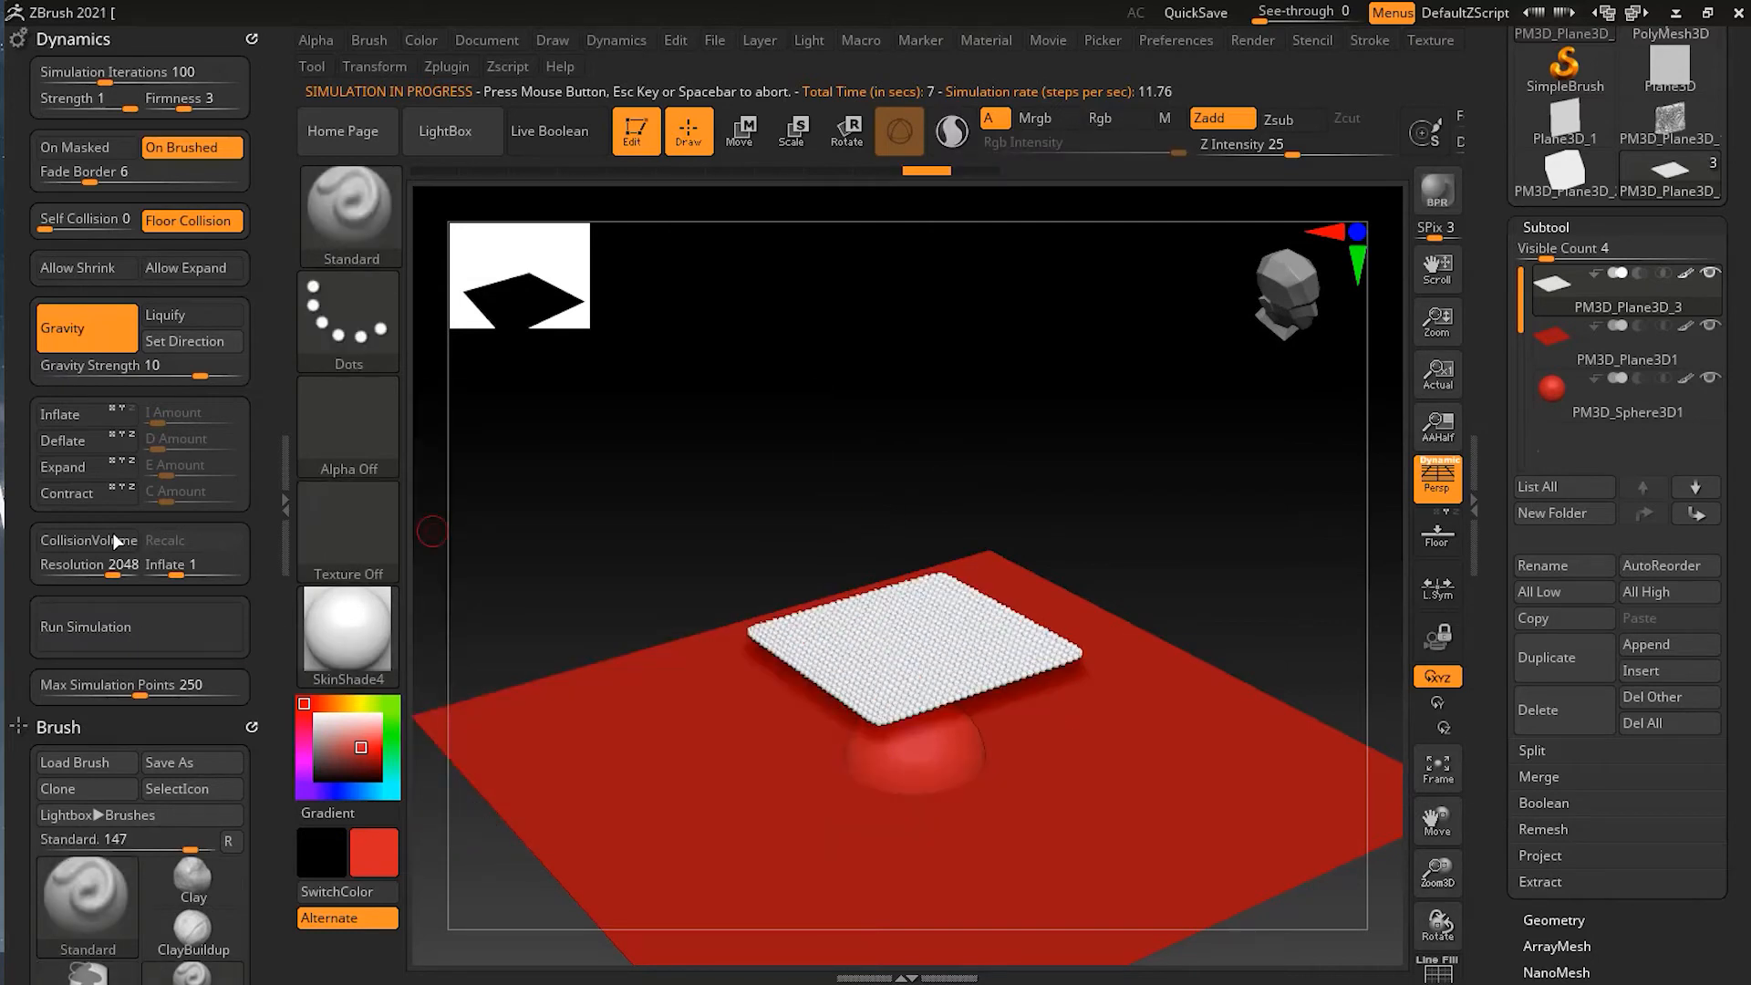
Enable Collision Volume and run the simulation so the sphere-patterned plane drops over the red sphere.
left_click(199, 631)
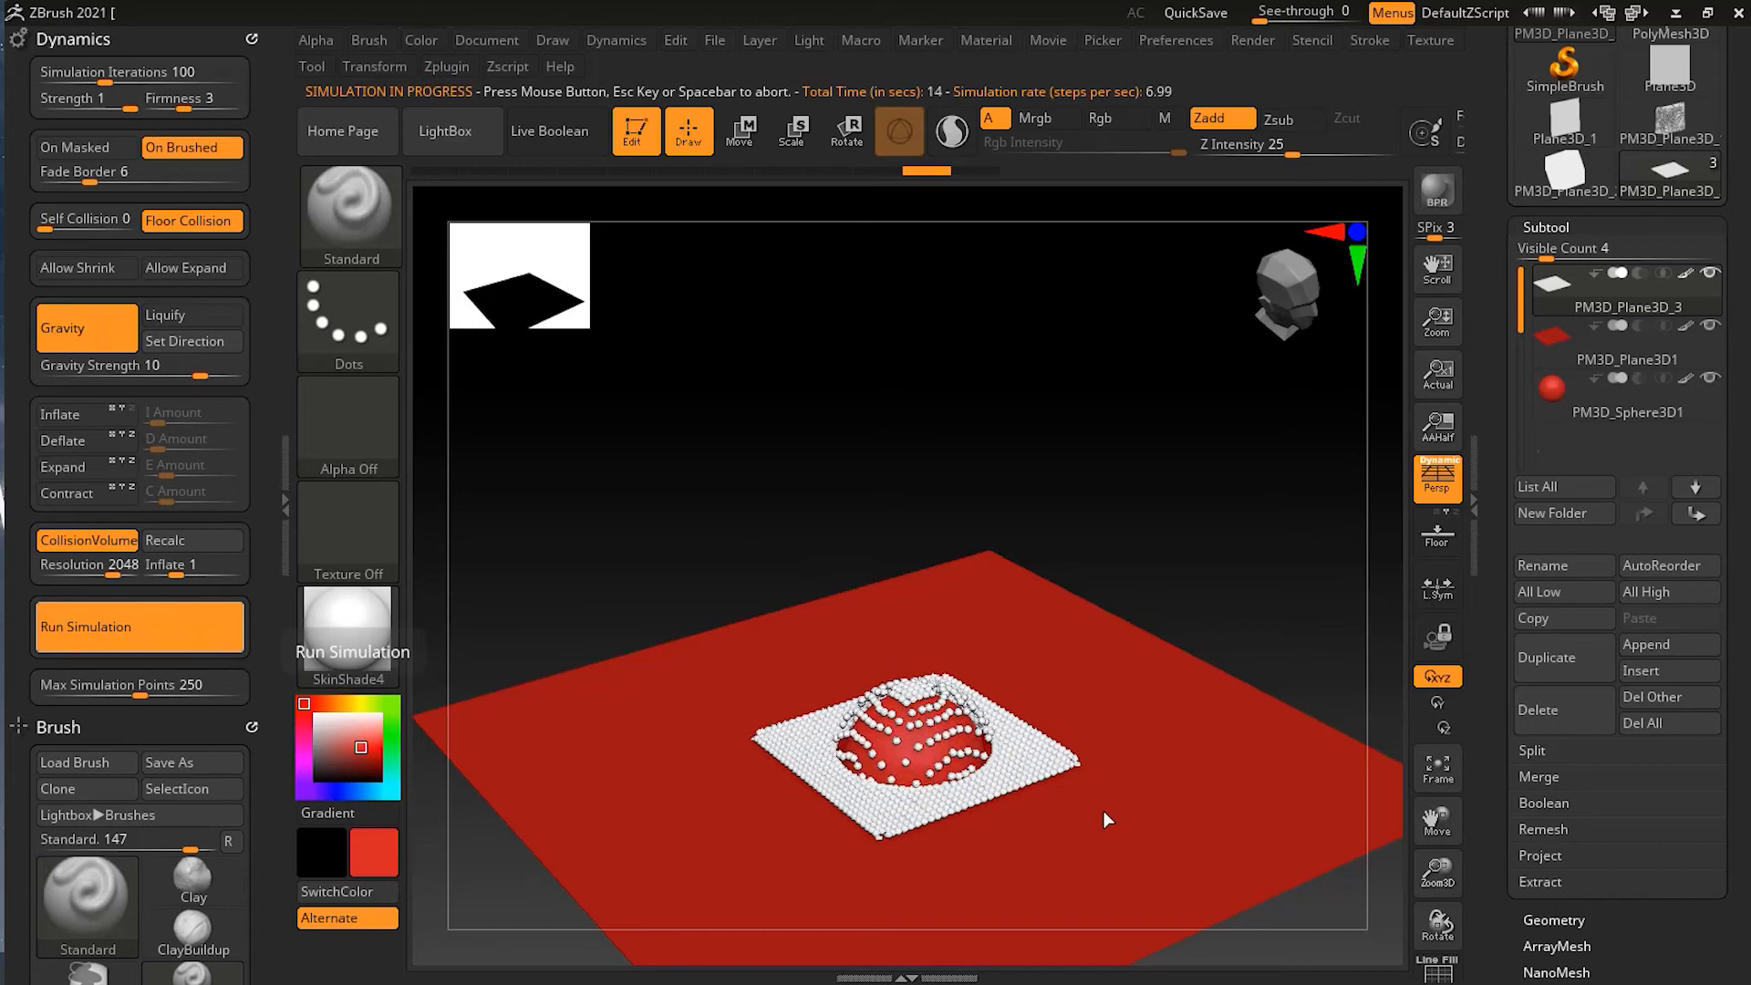
left_click(1073, 706)
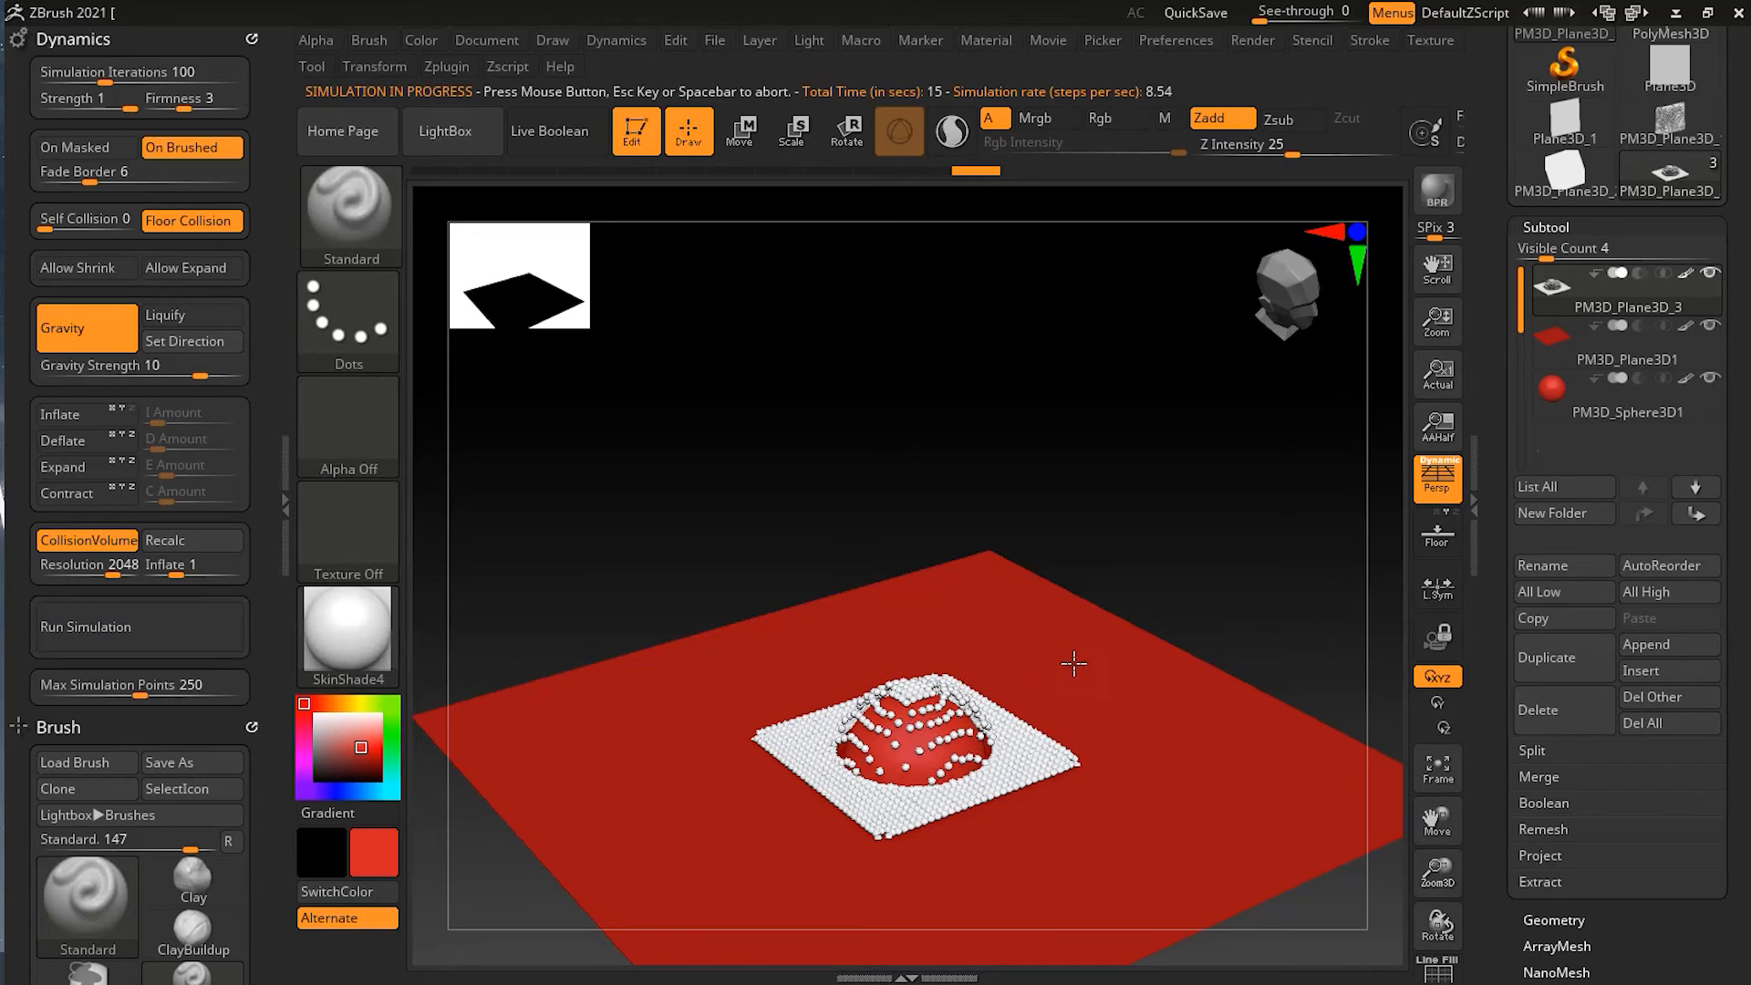
left_click_drag(1437, 876, 1468, 730)
left_click(155, 637)
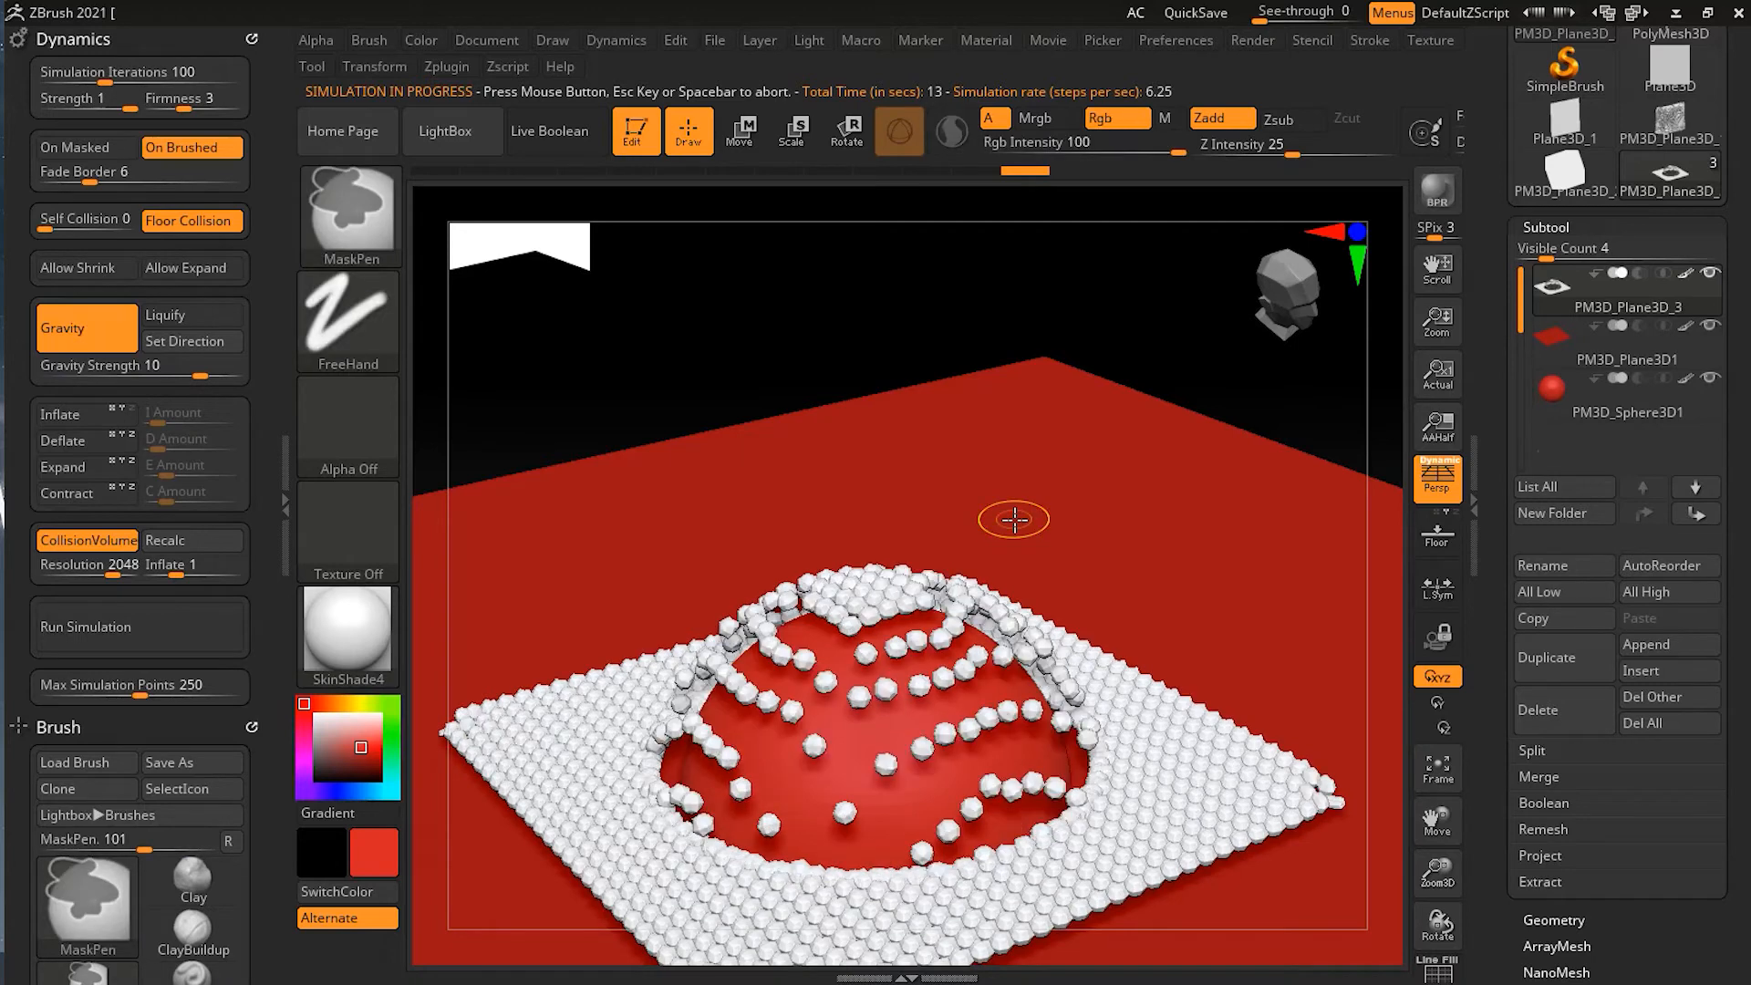
Undo the last simulation, then rerun it with Gravity Strength 25 and Collision Volume Inflate 0.25.
key("ctrl+z")
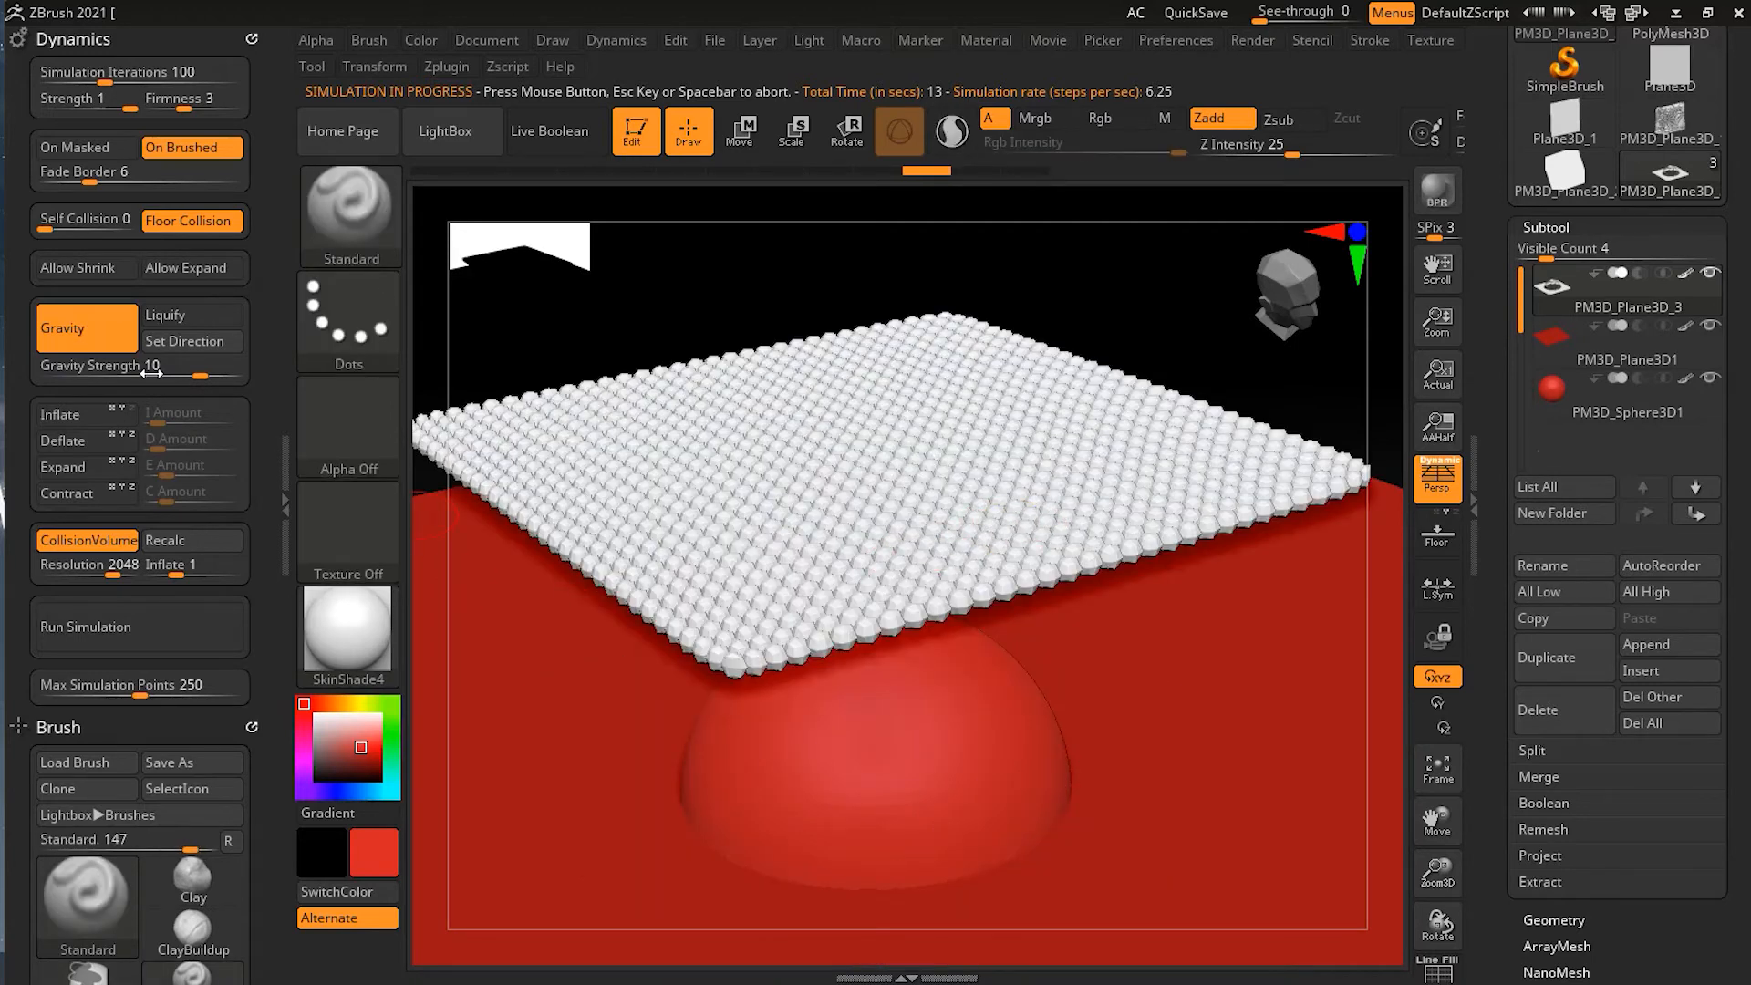
left_click(151, 367)
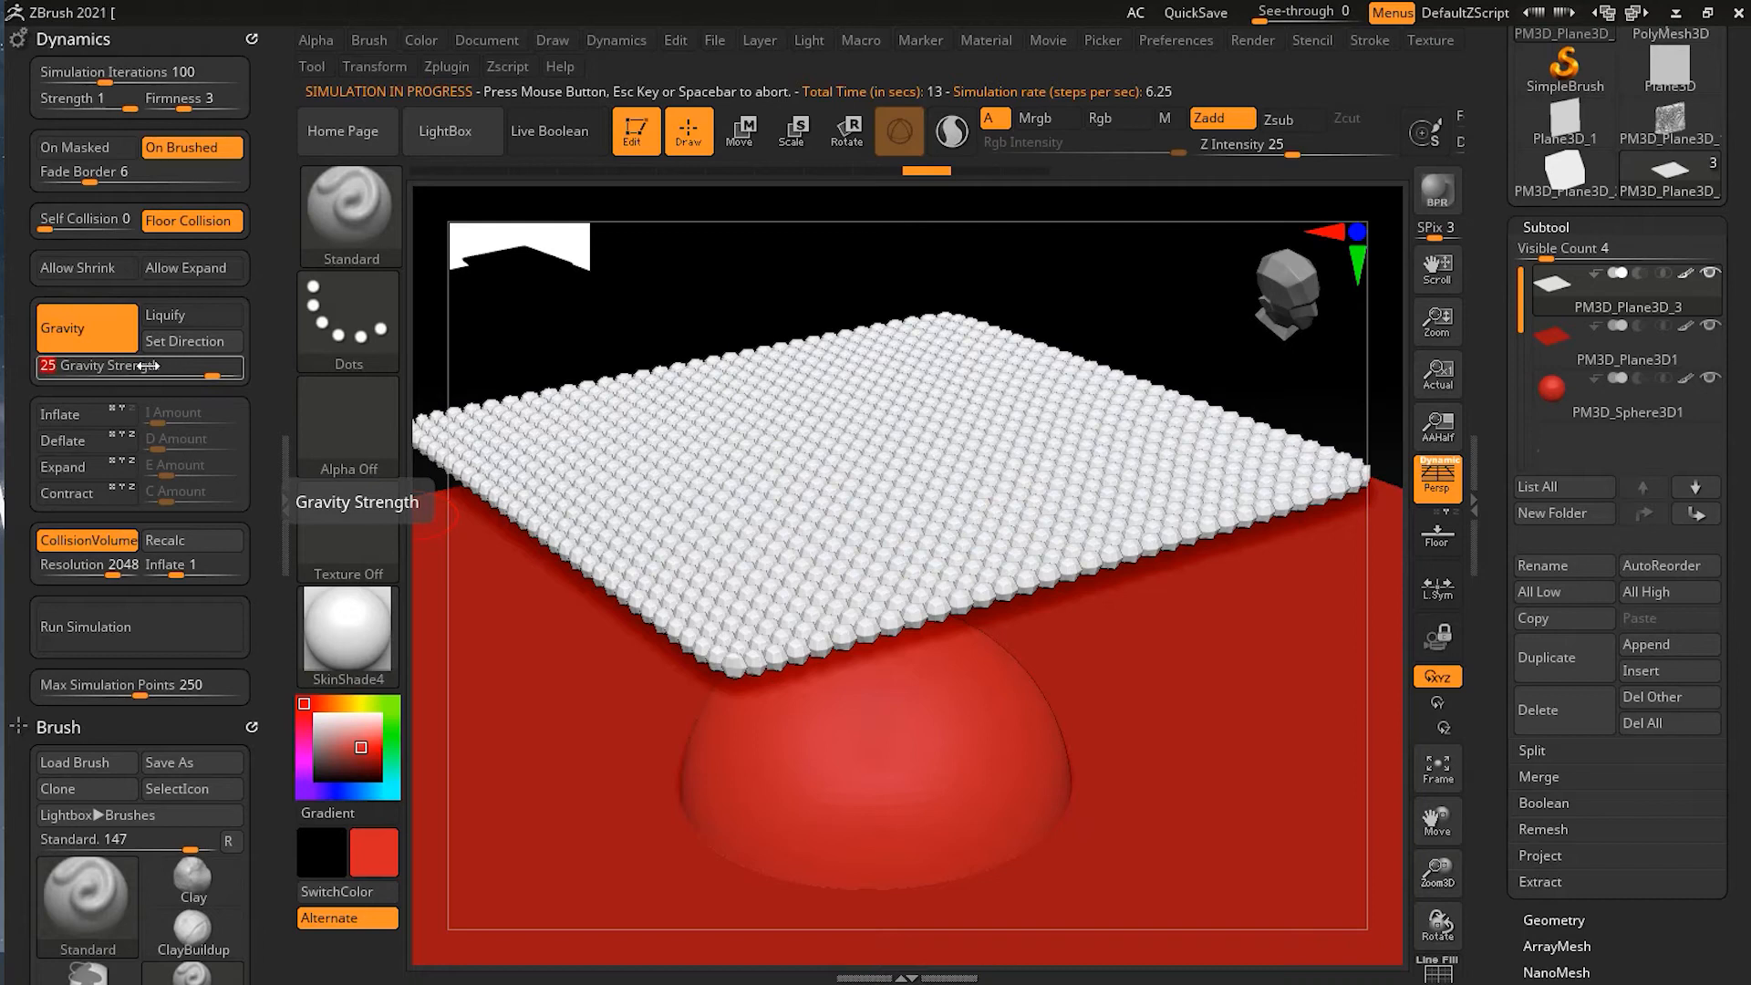
left_click(177, 566)
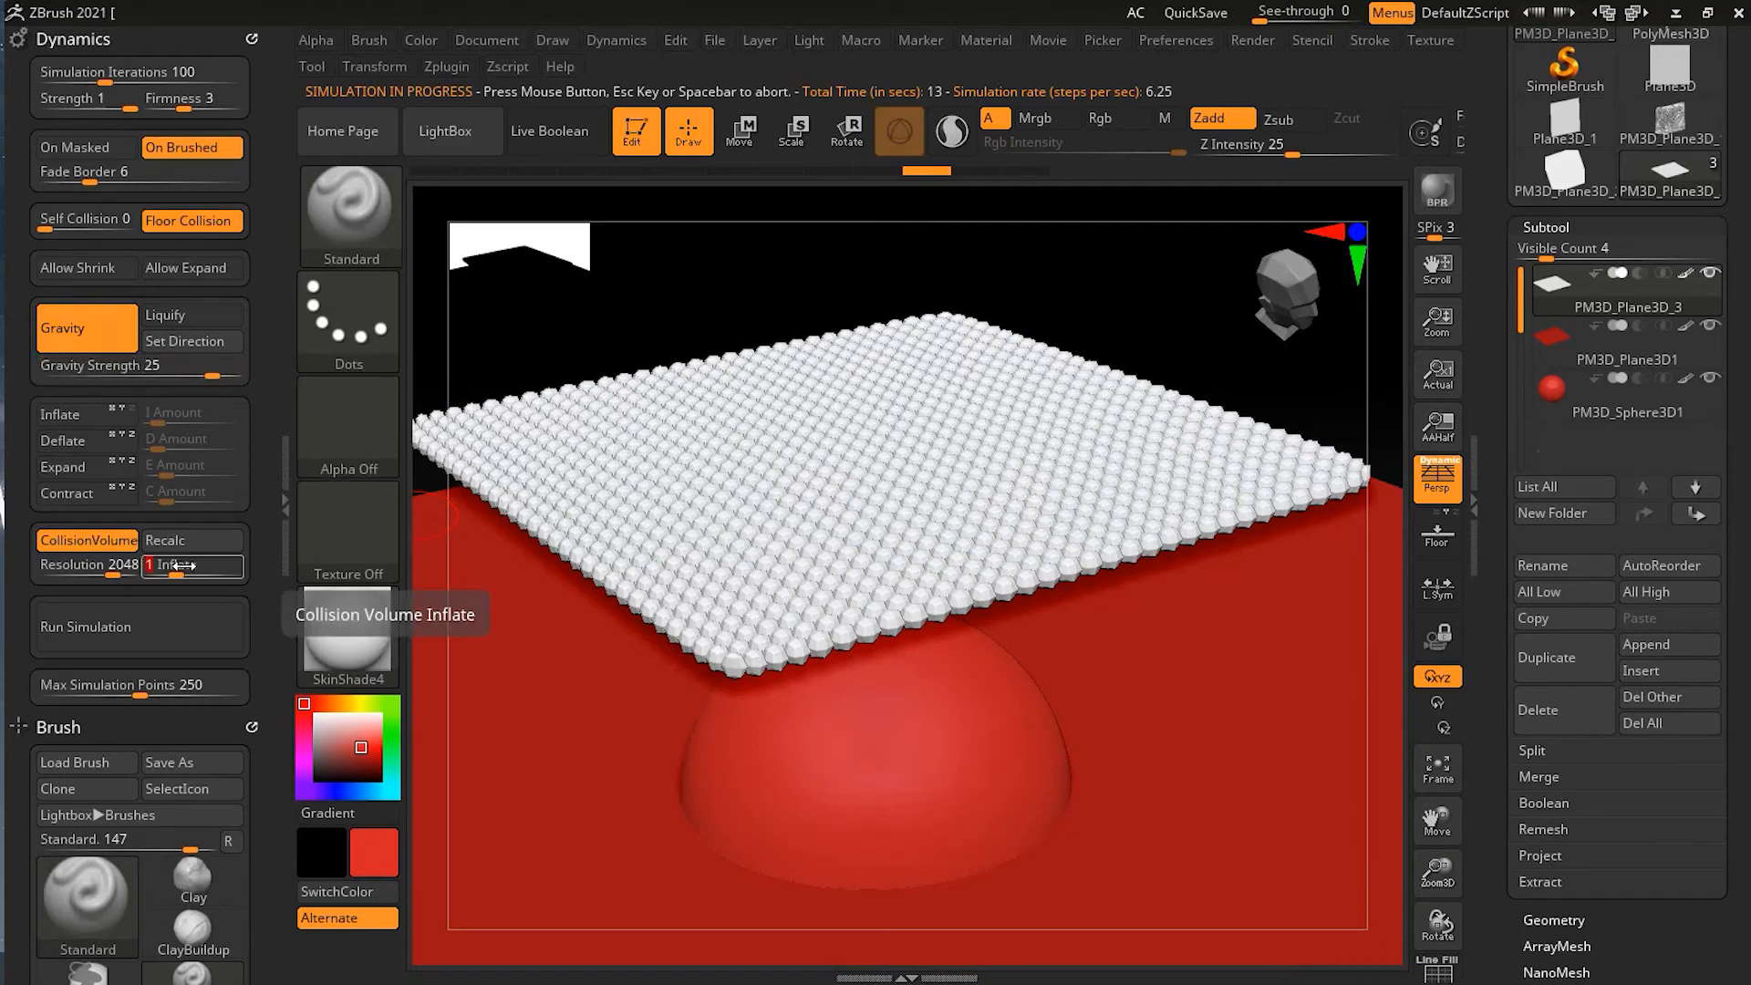
key("Return")
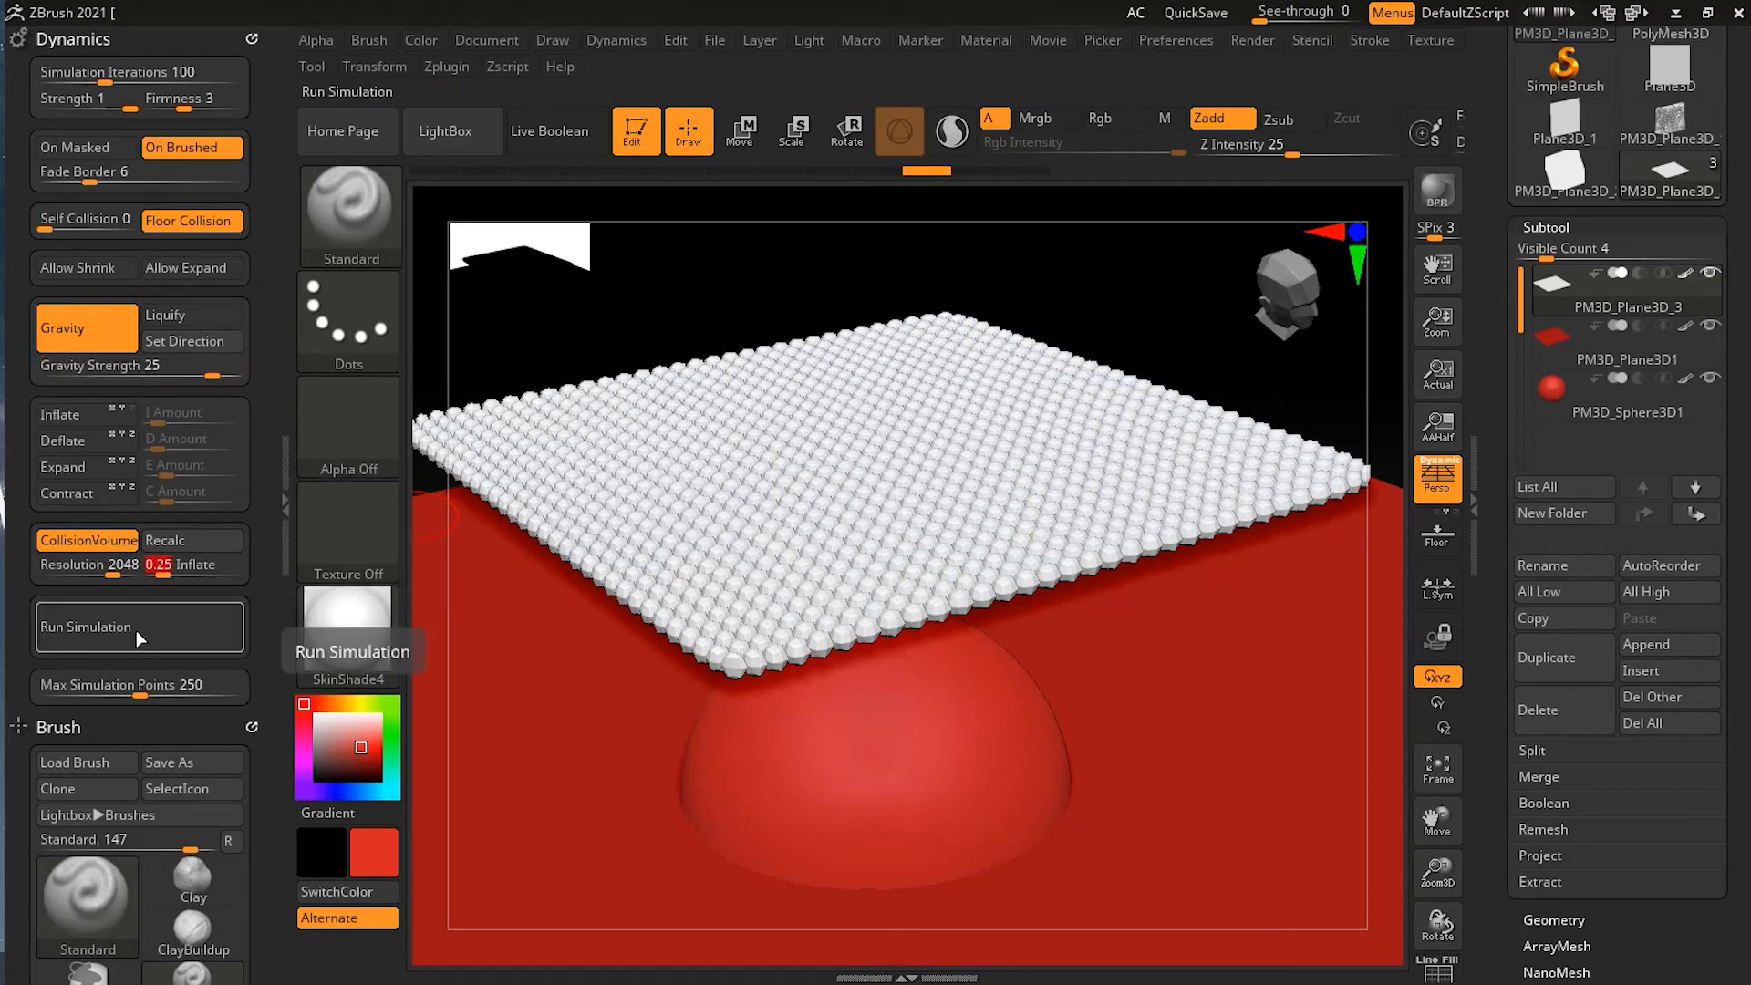
left_click(135, 631)
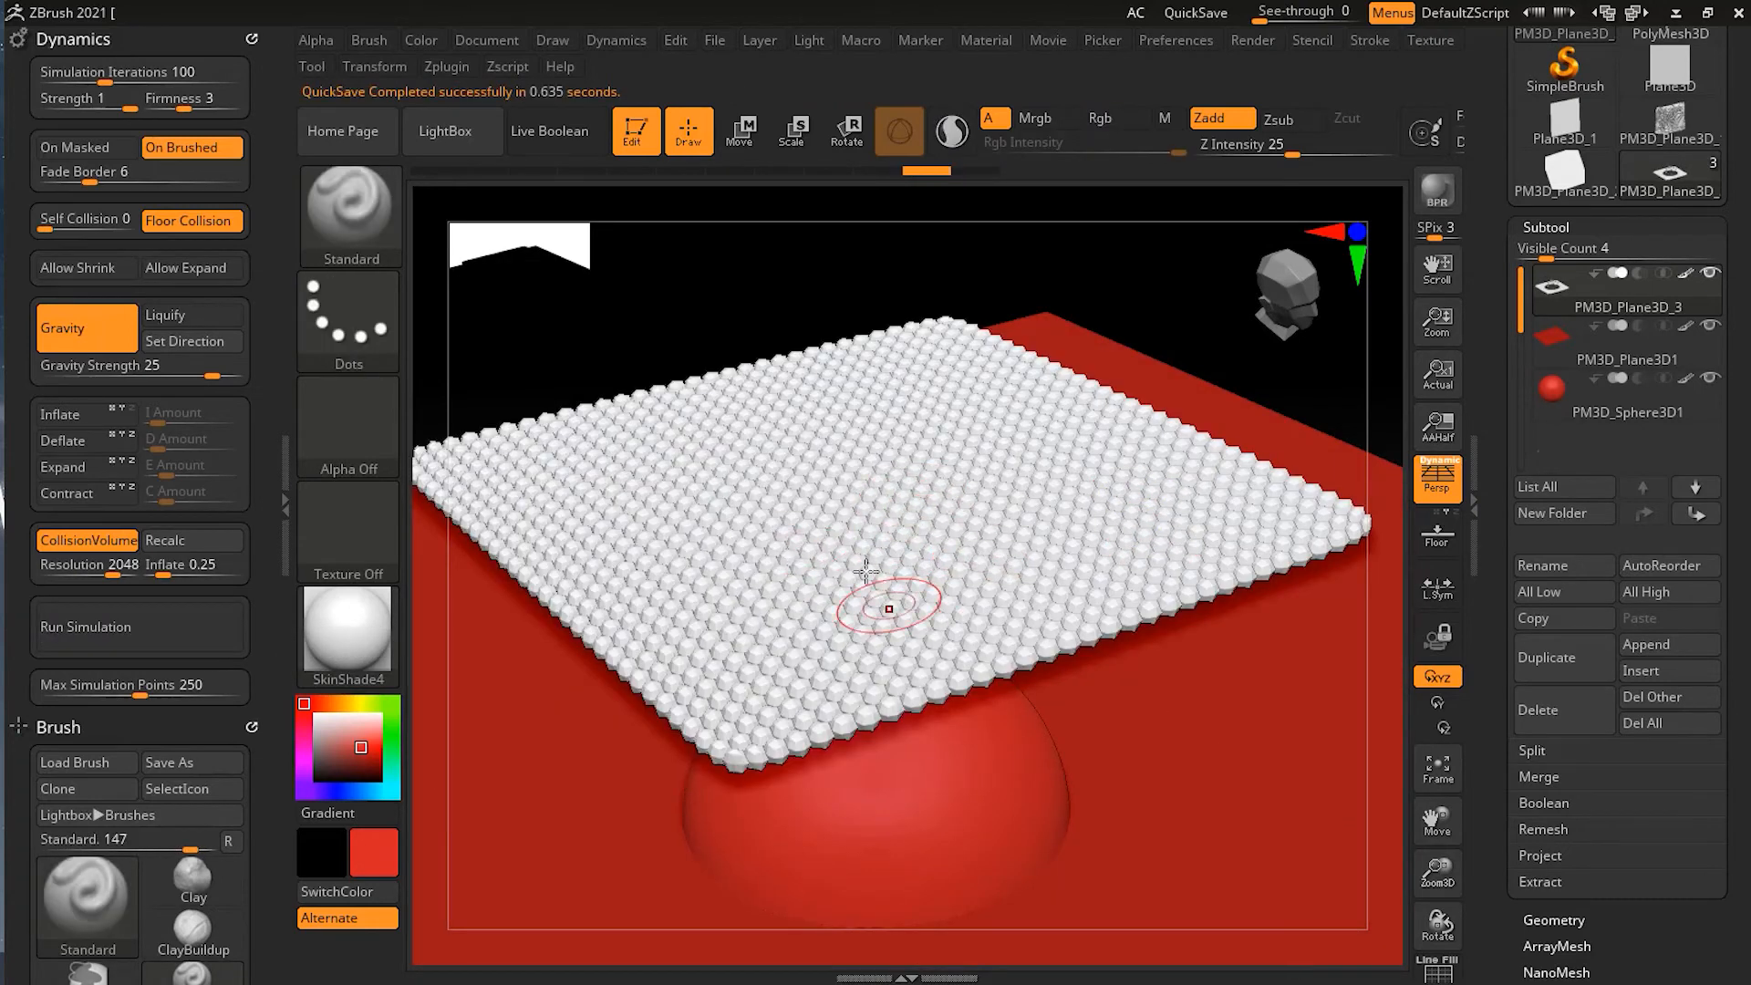
Set Firmness to 1 and run the simulation to drop the patterned plane onto the sphere.
left_click(180, 108)
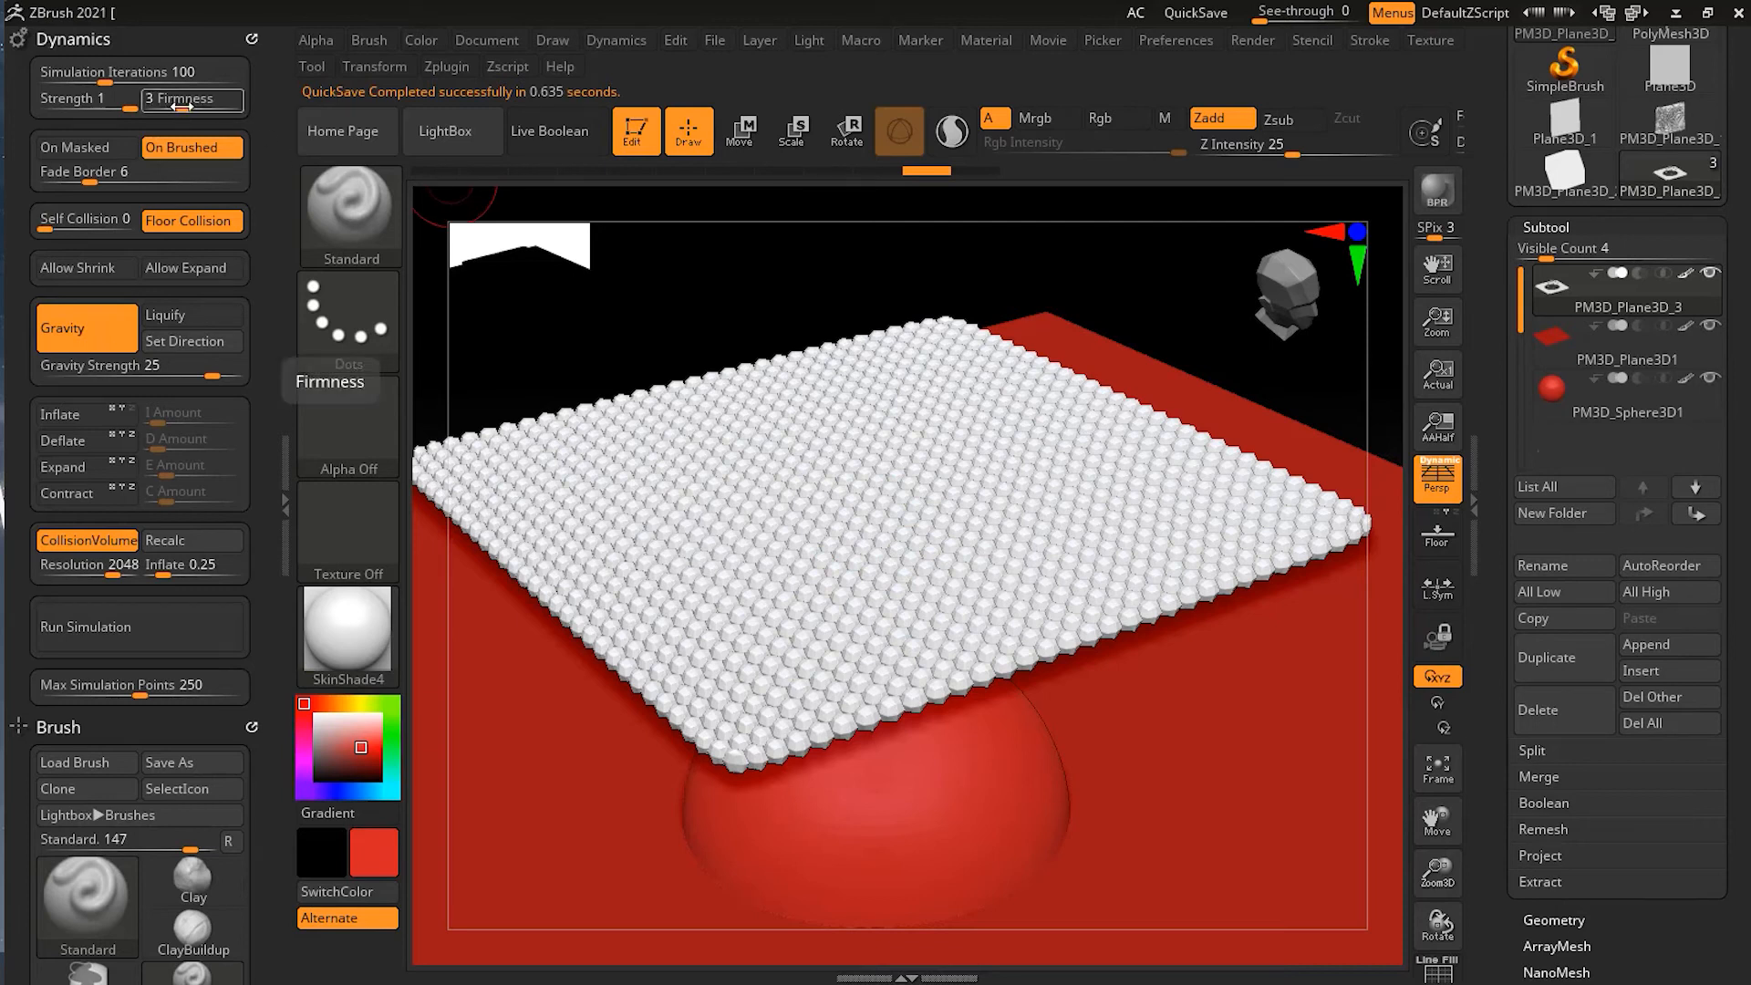
type("1")
key("Return")
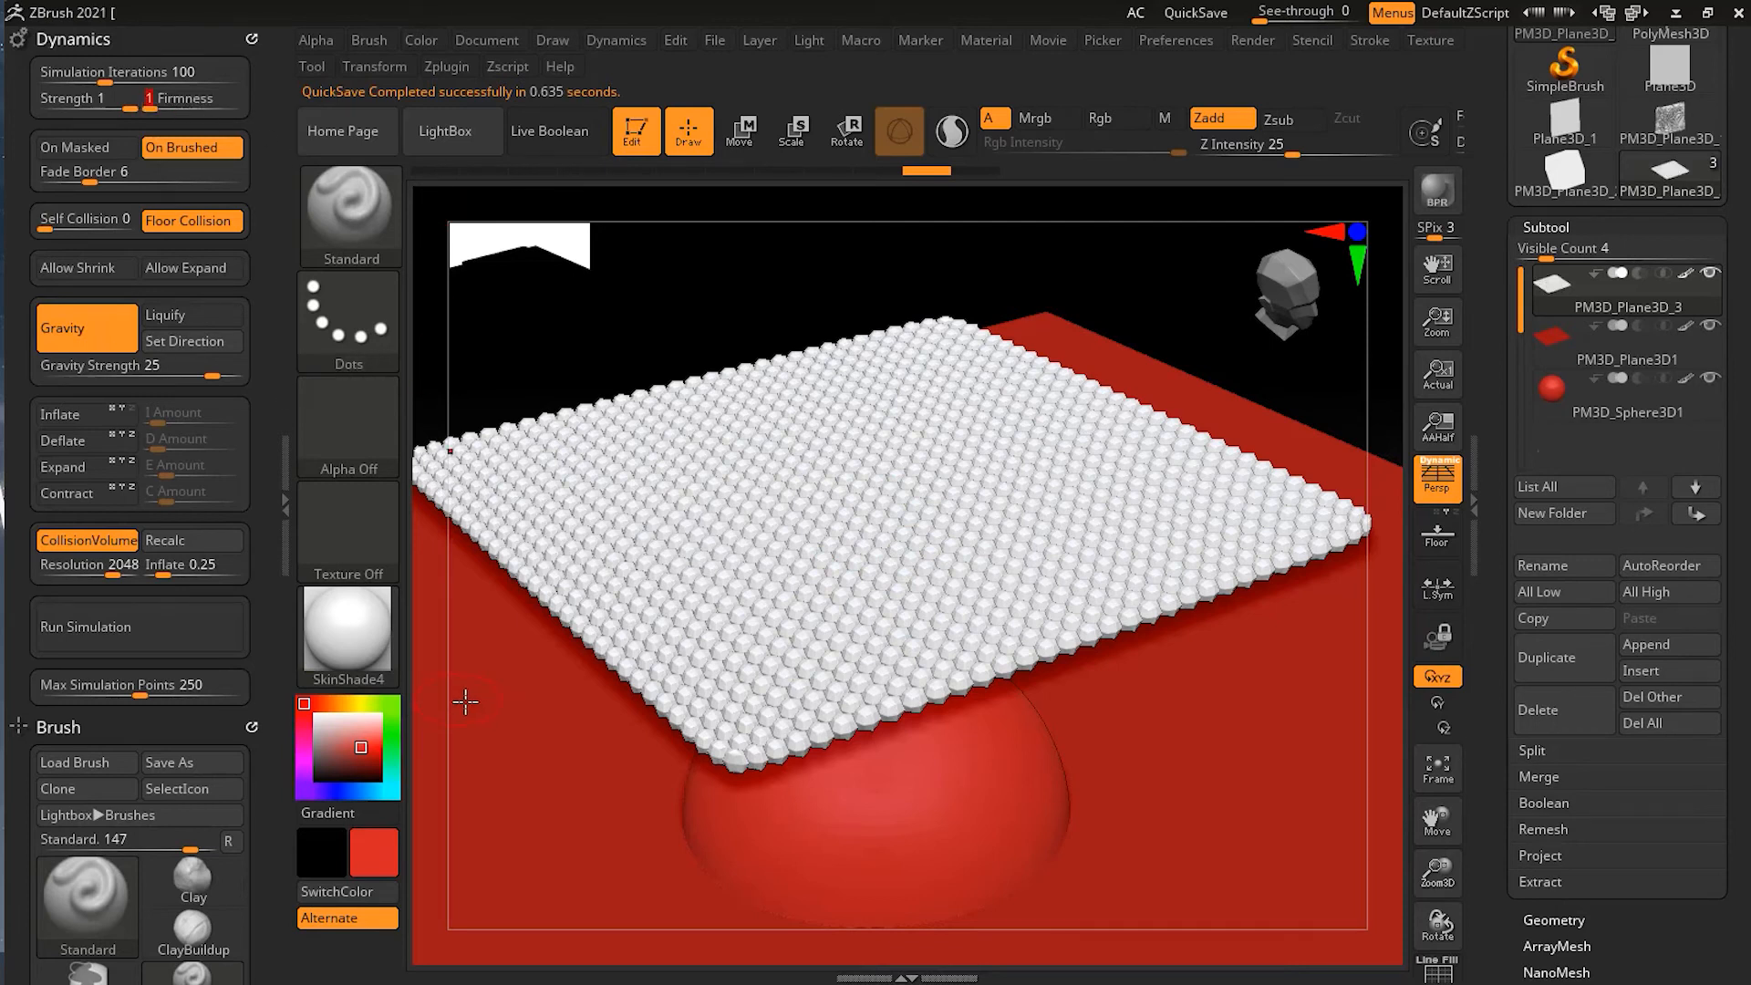
left_click(124, 626)
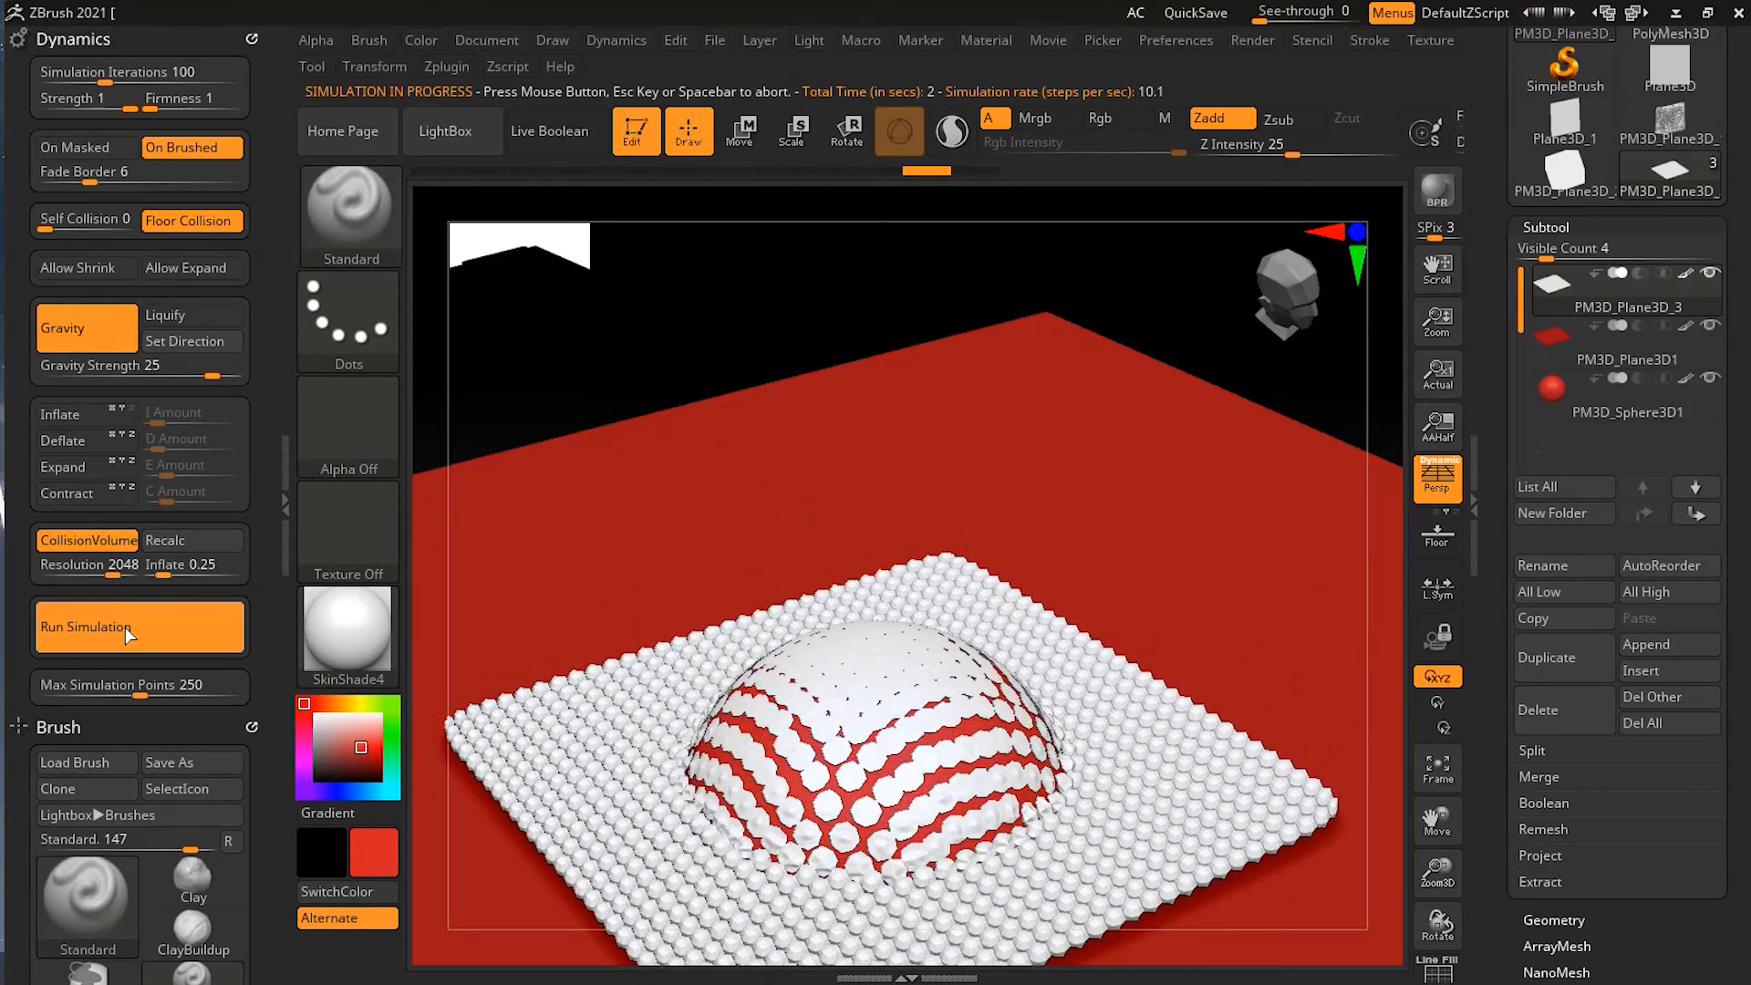
Undo the low-firmness drop, set Firmness to 6, and run the simulation again.
key("ctrl+z")
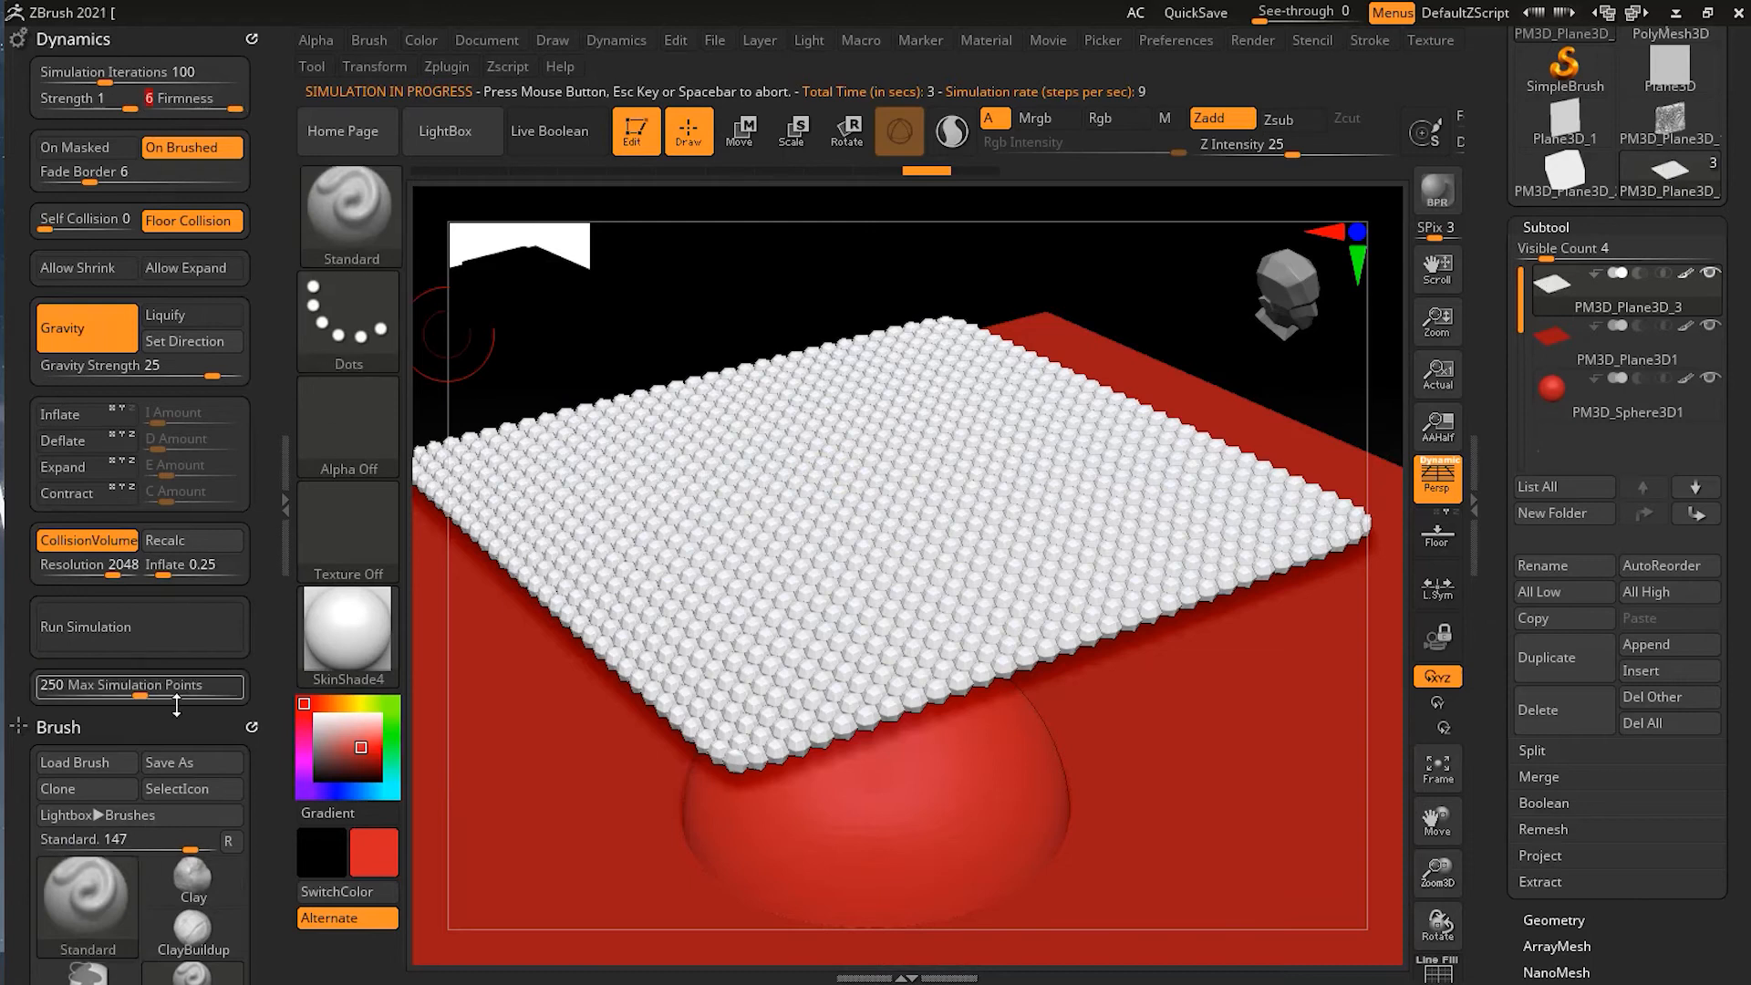
left_click(151, 643)
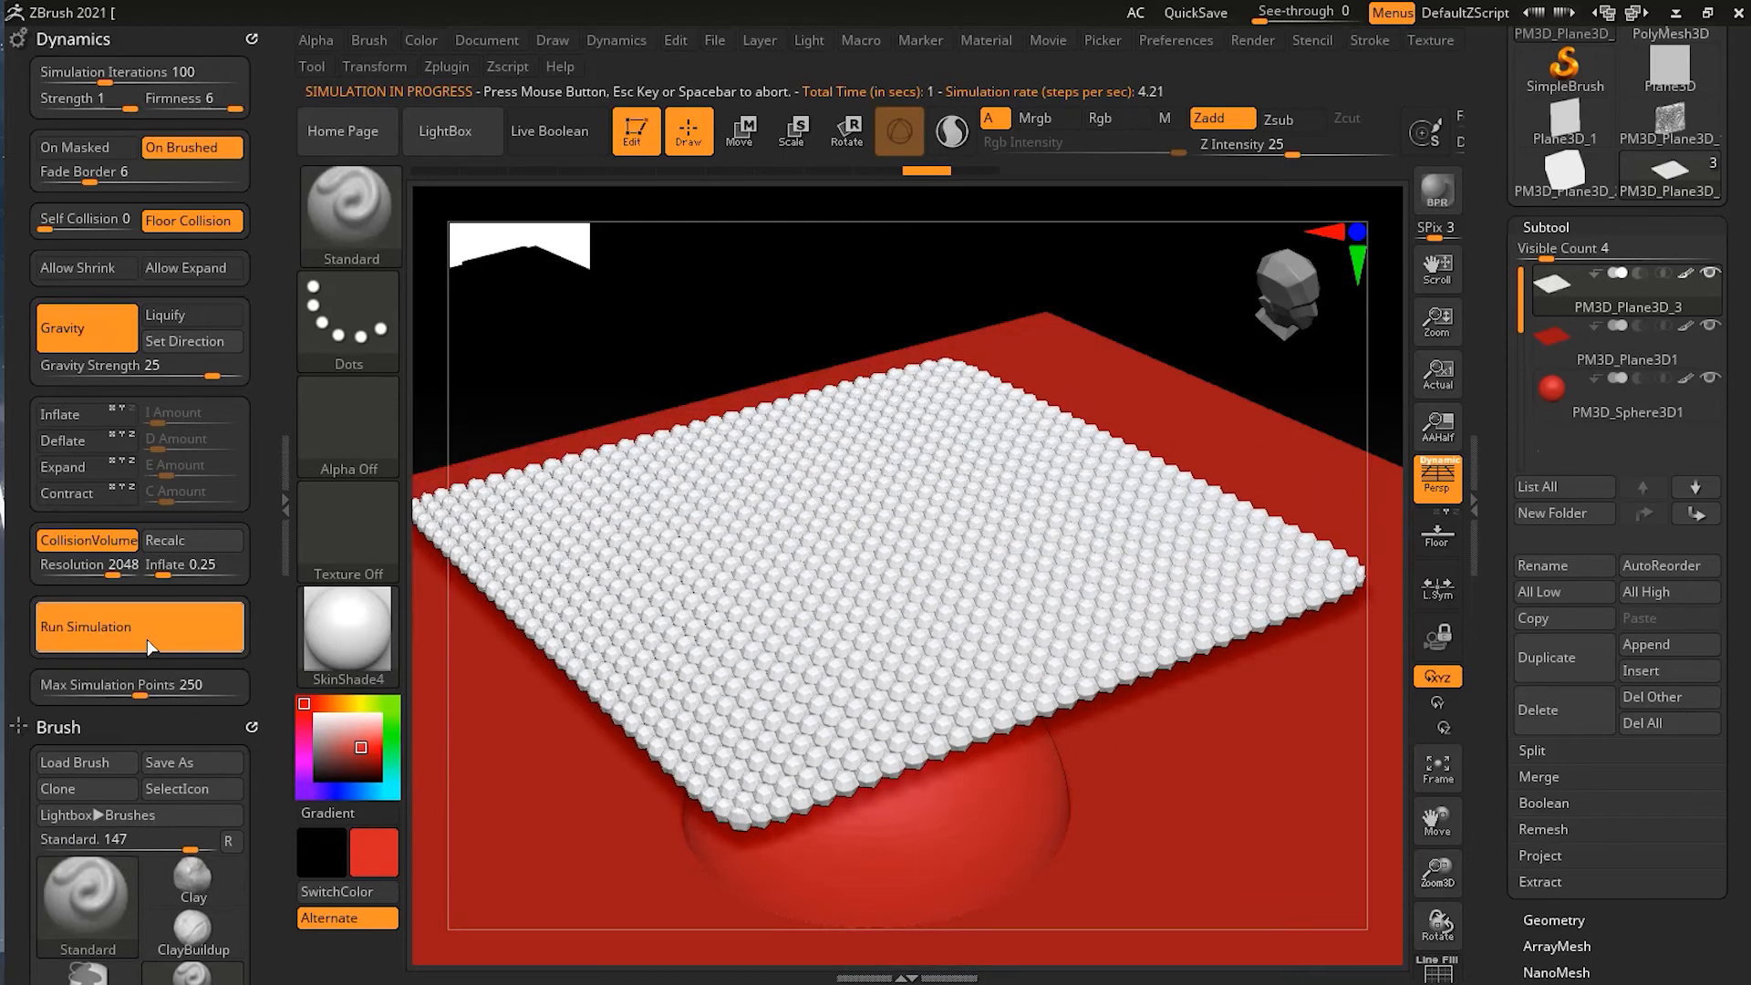